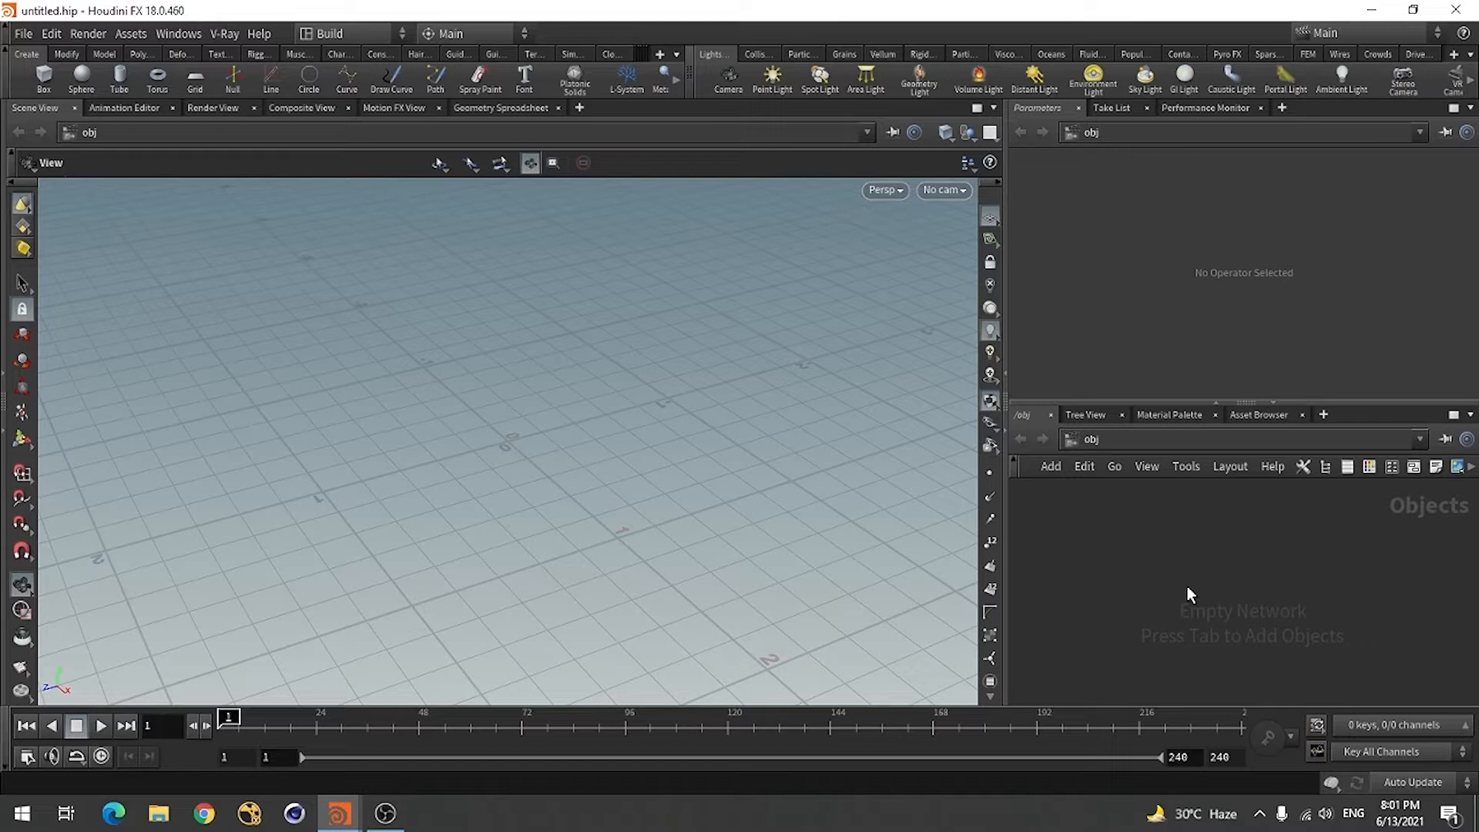
- Add a Geometry object to the empty object network and rename it waffles
{"action": "key", "text": "Tab"}
{"action": "type", "text": "ge"}
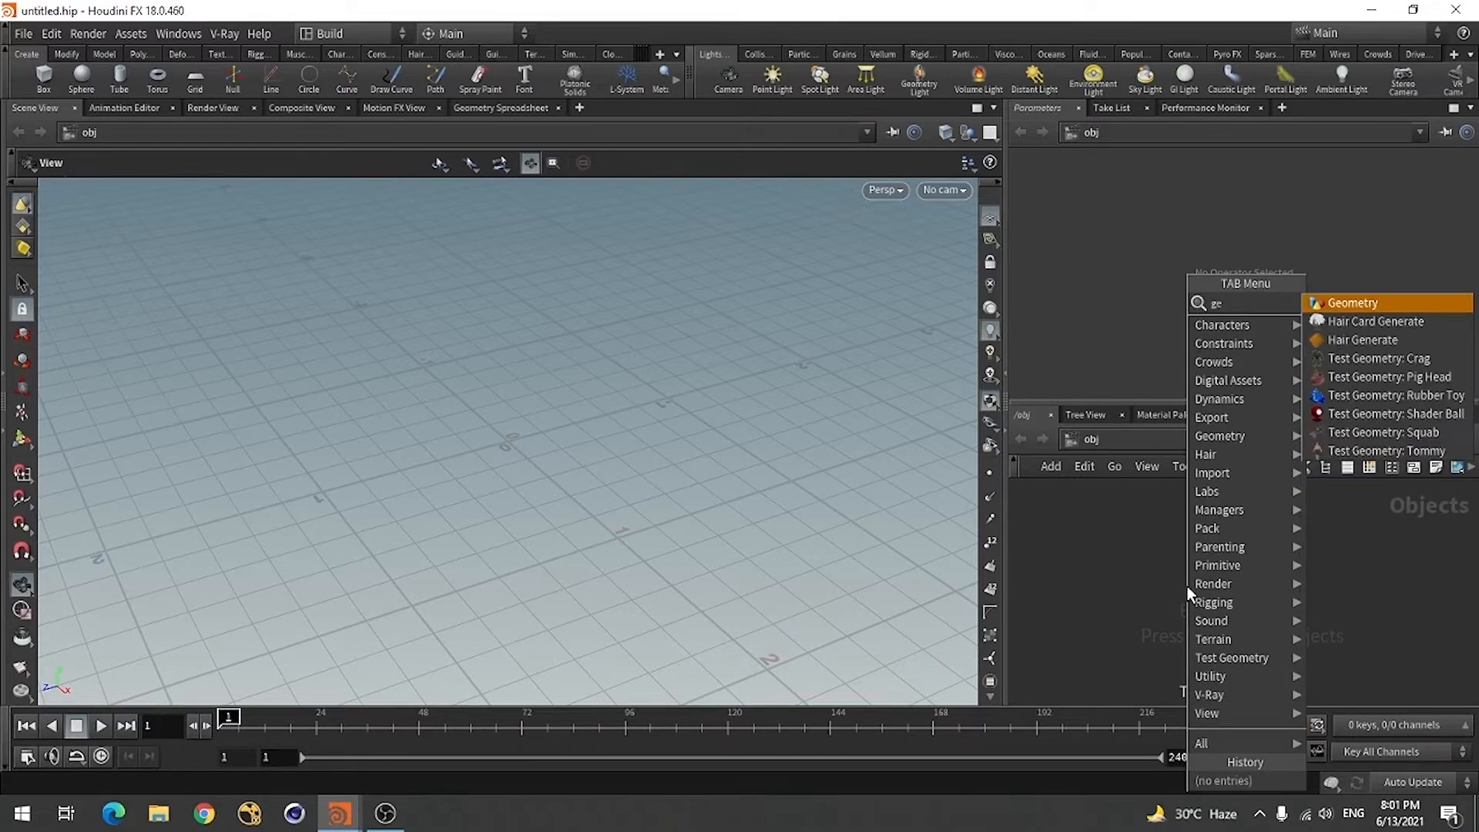
{"action": "left_click", "coordinate": [1334, 303]}
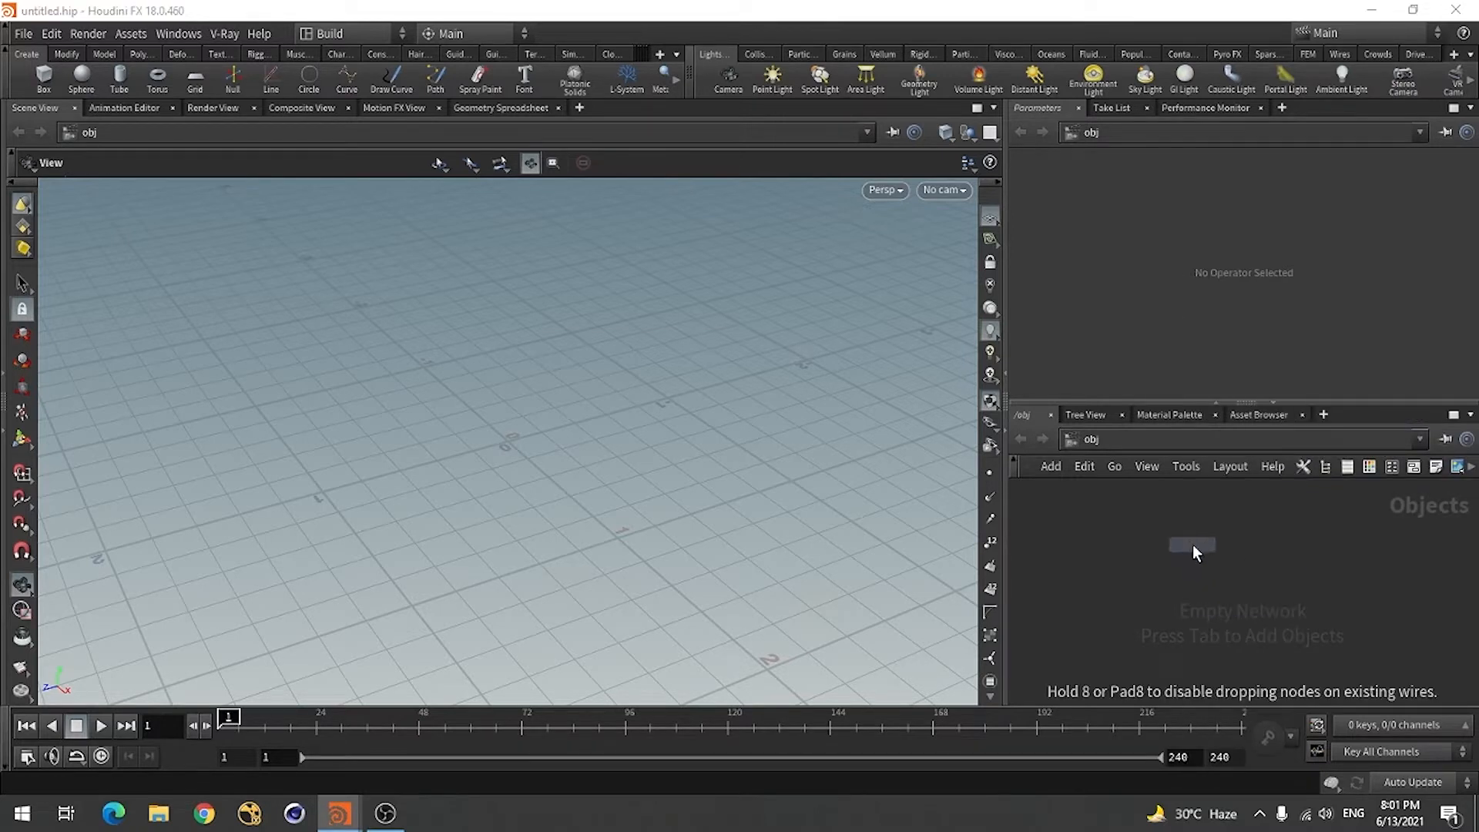
{"action": "left_click", "coordinate": [1193, 544]}
{"action": "double_click", "coordinate": [1259, 547]}
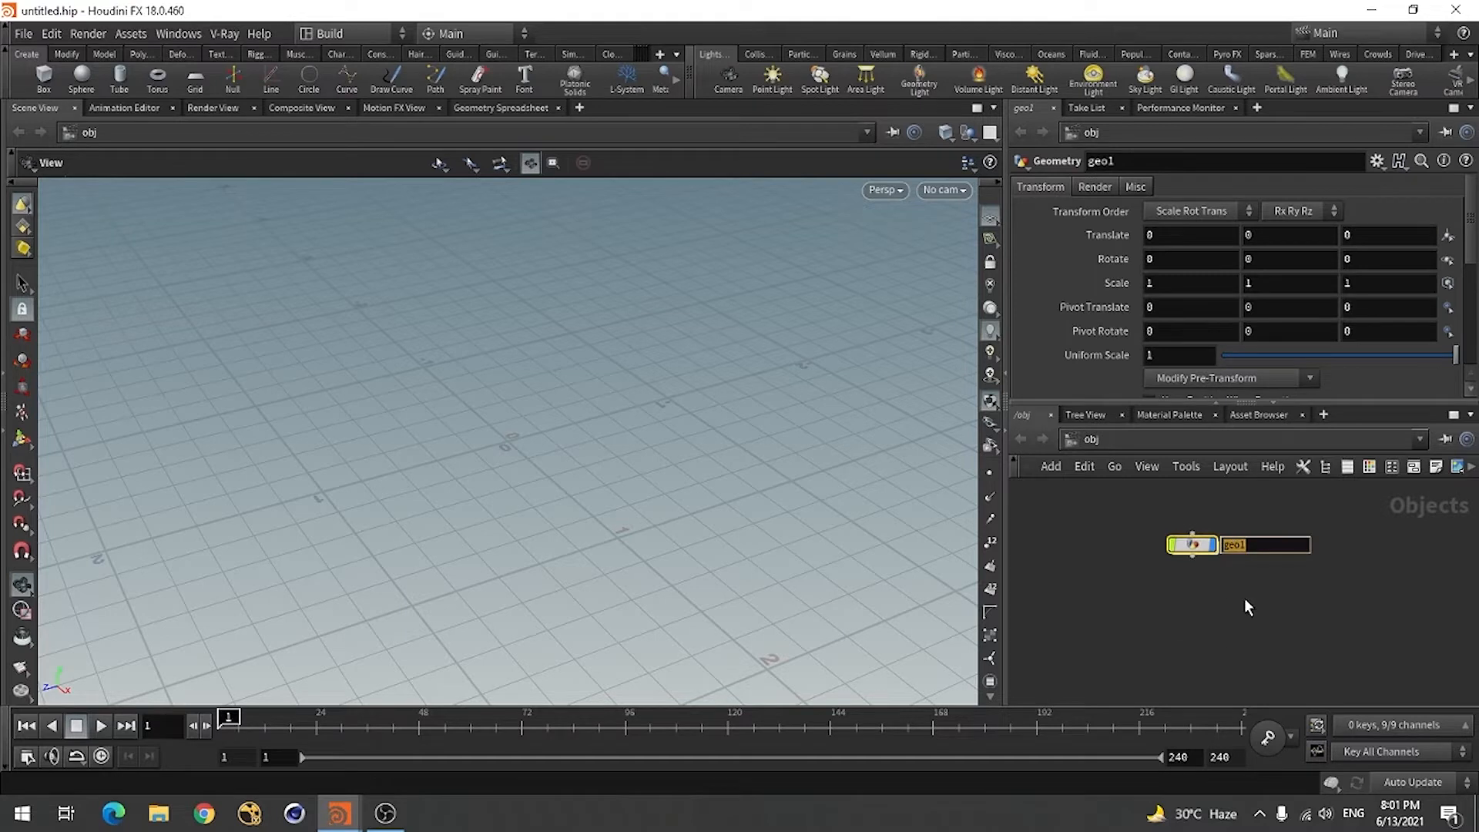
{"action": "type", "text": "waffles"}
{"action": "key", "text": "Return"}
- Go inside the waffles object and add a Tube node to its network
{"action": "double_click", "coordinate": [1193, 546]}
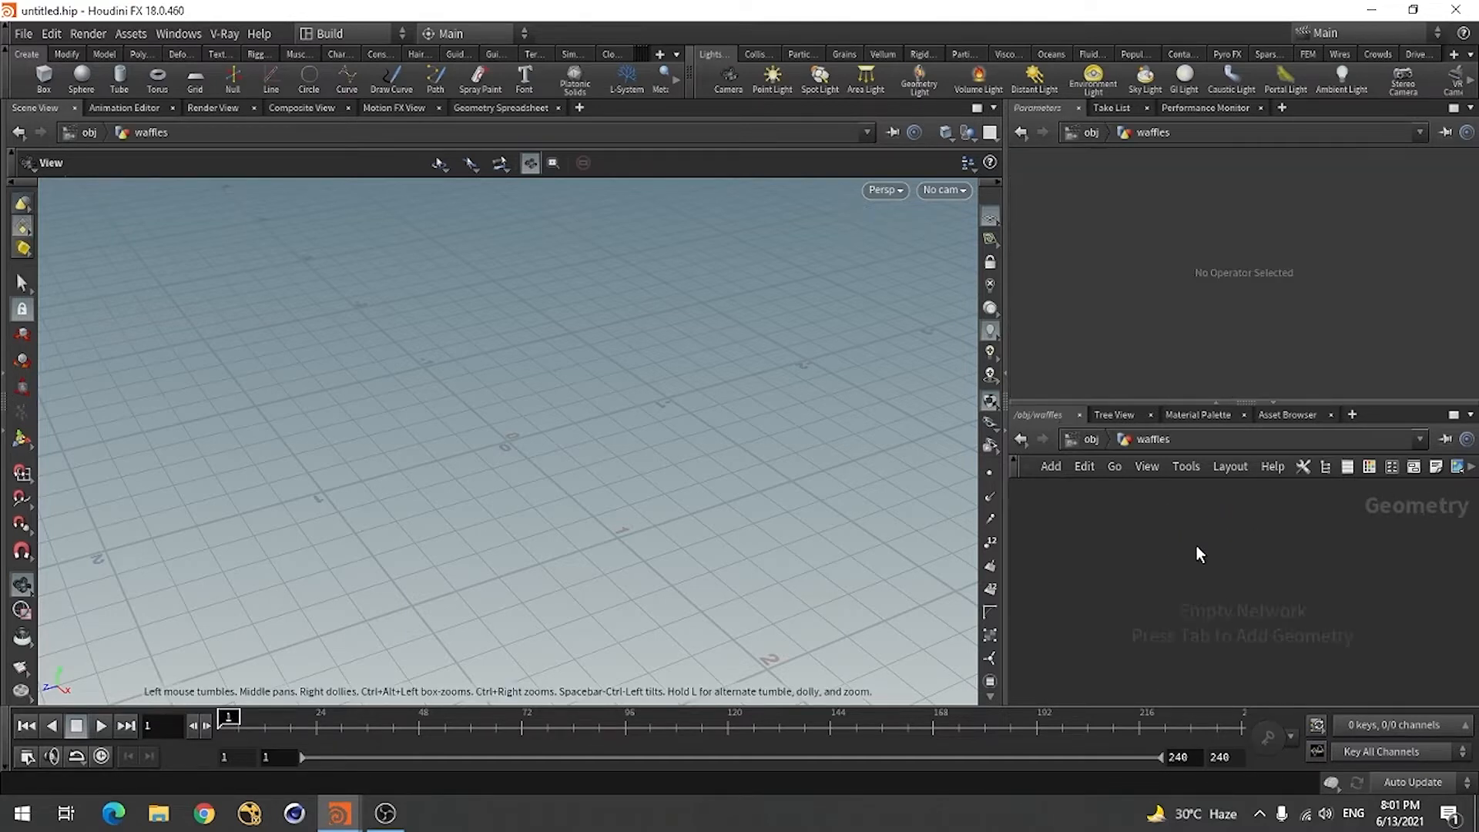
{"action": "left_click_drag", "start_coordinate": [1007, 294], "coordinate": [850, 308]}
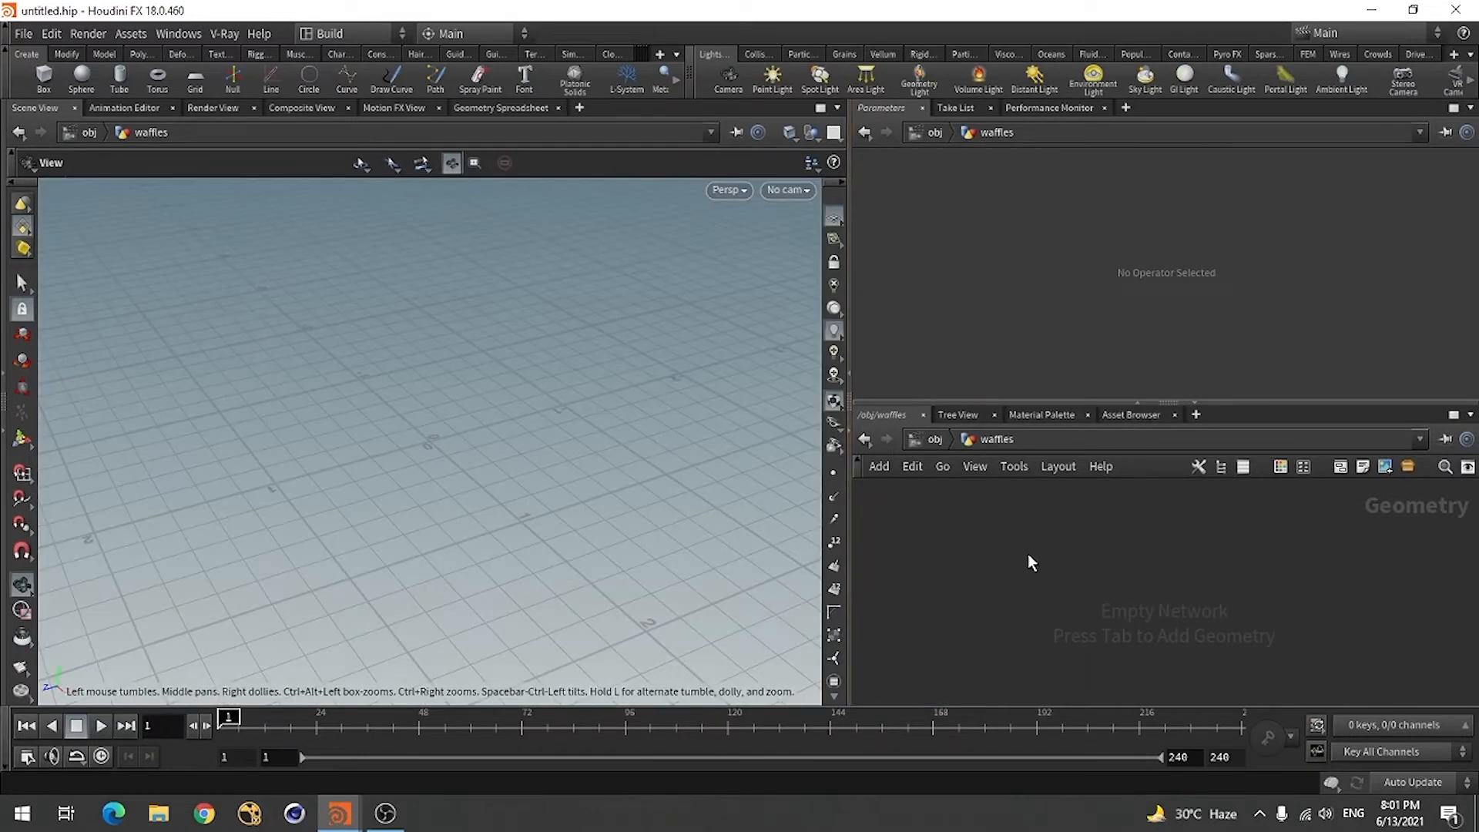
{"action": "key", "text": "Tab"}
{"action": "type", "text": "tu"}
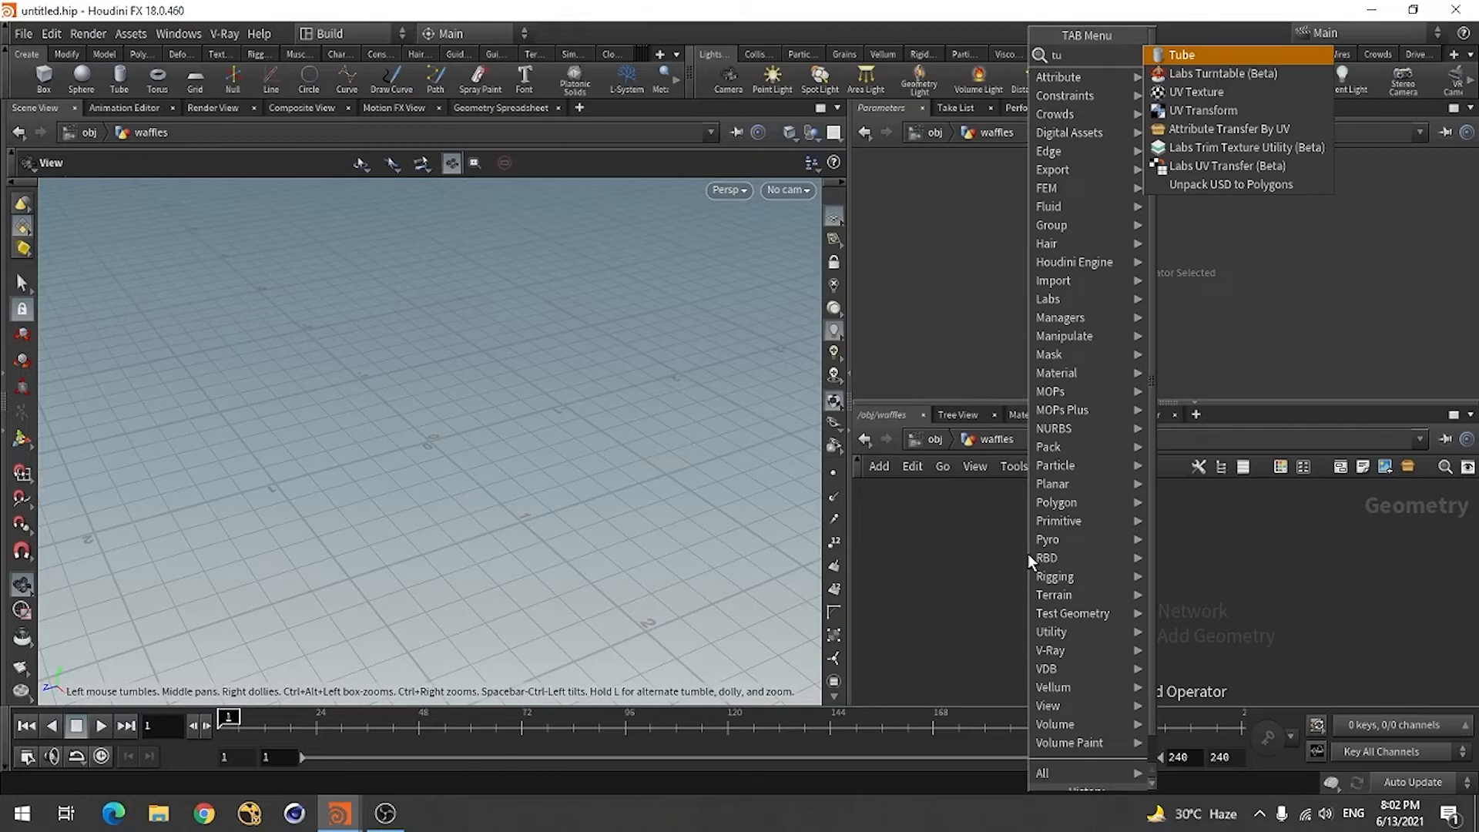
{"action": "key", "text": "Return"}
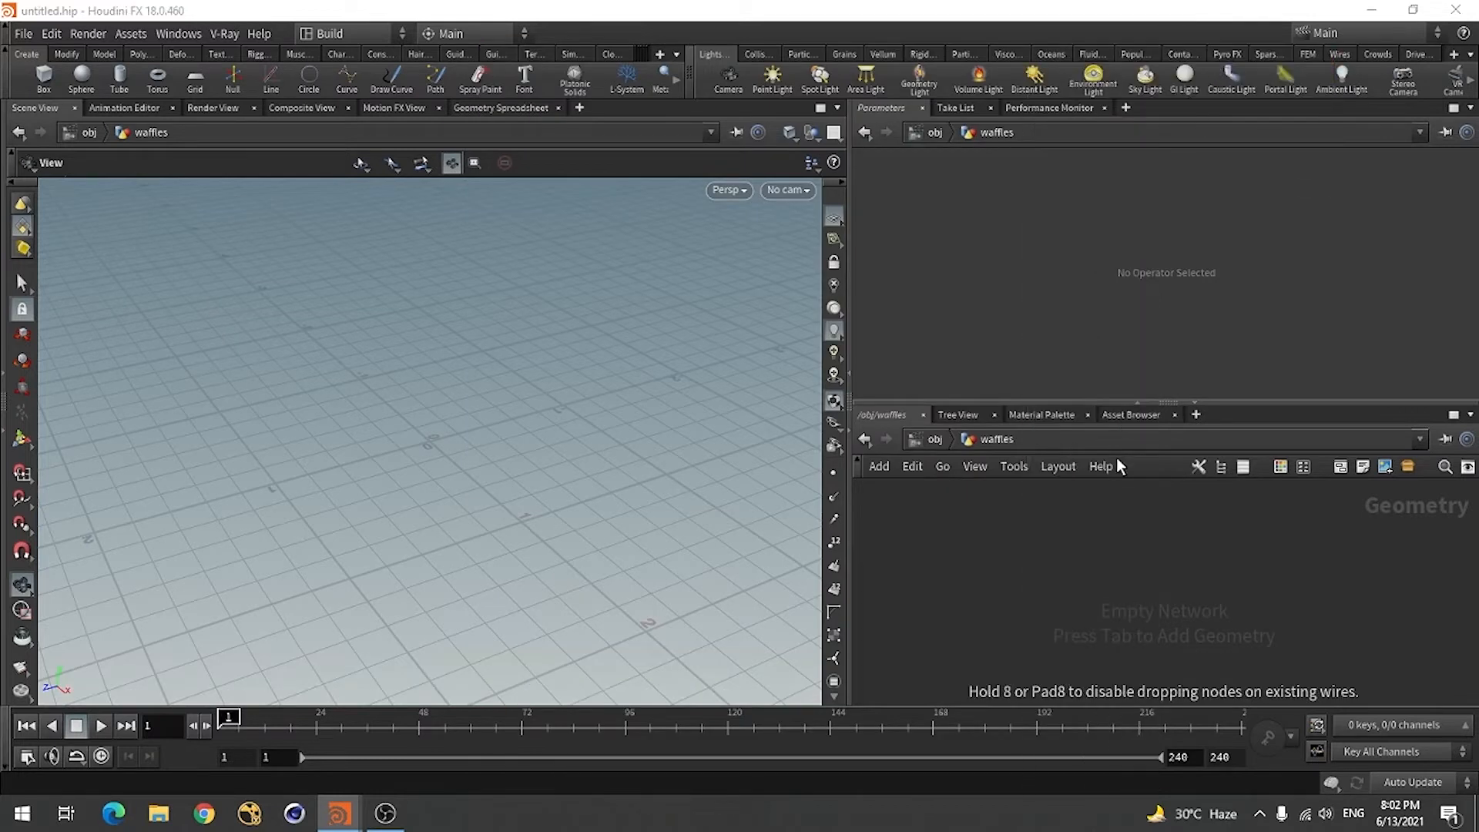
{"action": "left_click", "coordinate": [1088, 552]}
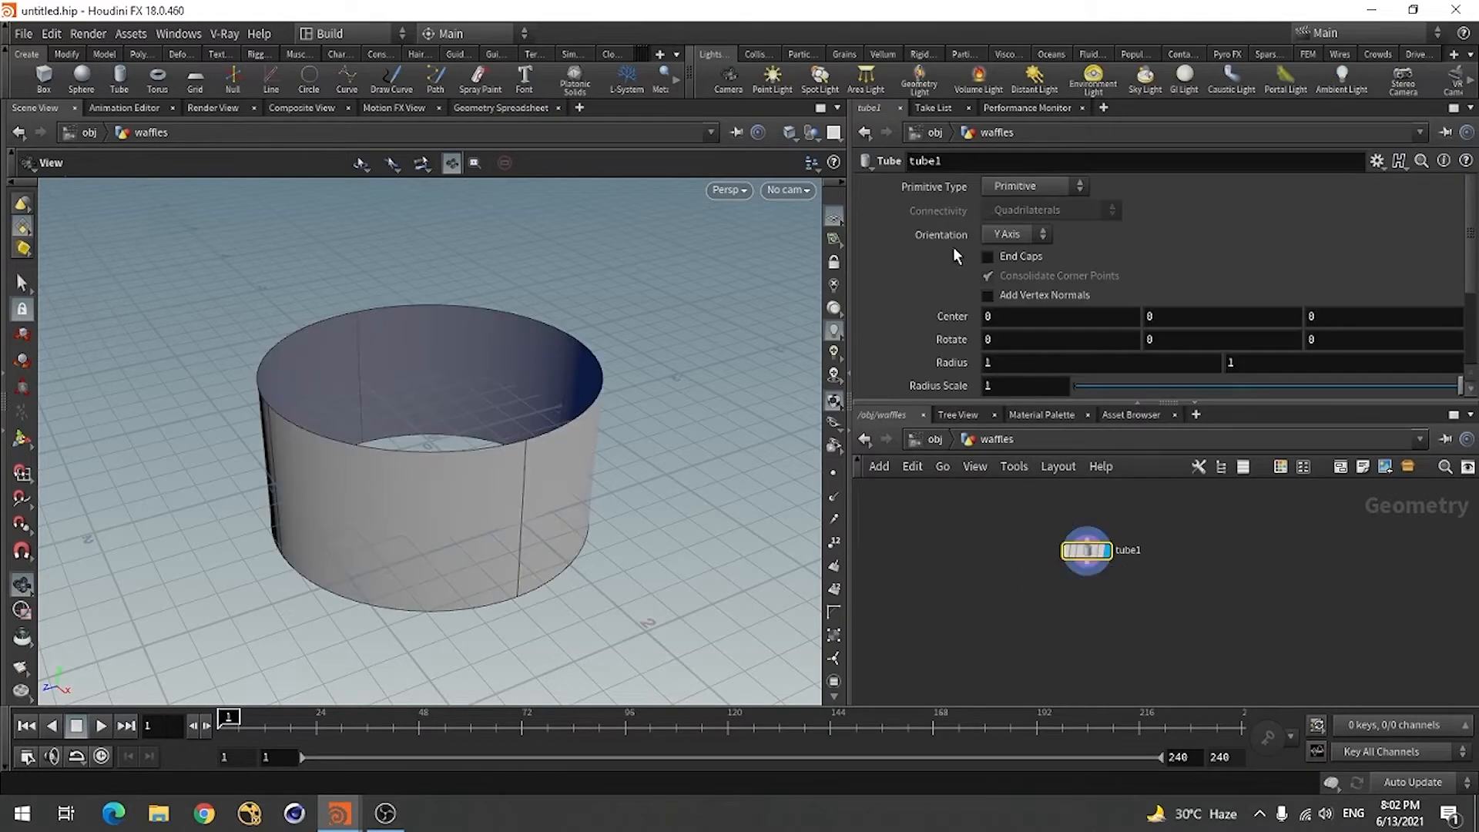
- Enable the tube's end caps and change its primitive type to Polygon
{"action": "left_click", "coordinate": [1026, 258]}
{"action": "left_click", "coordinate": [1031, 187]}
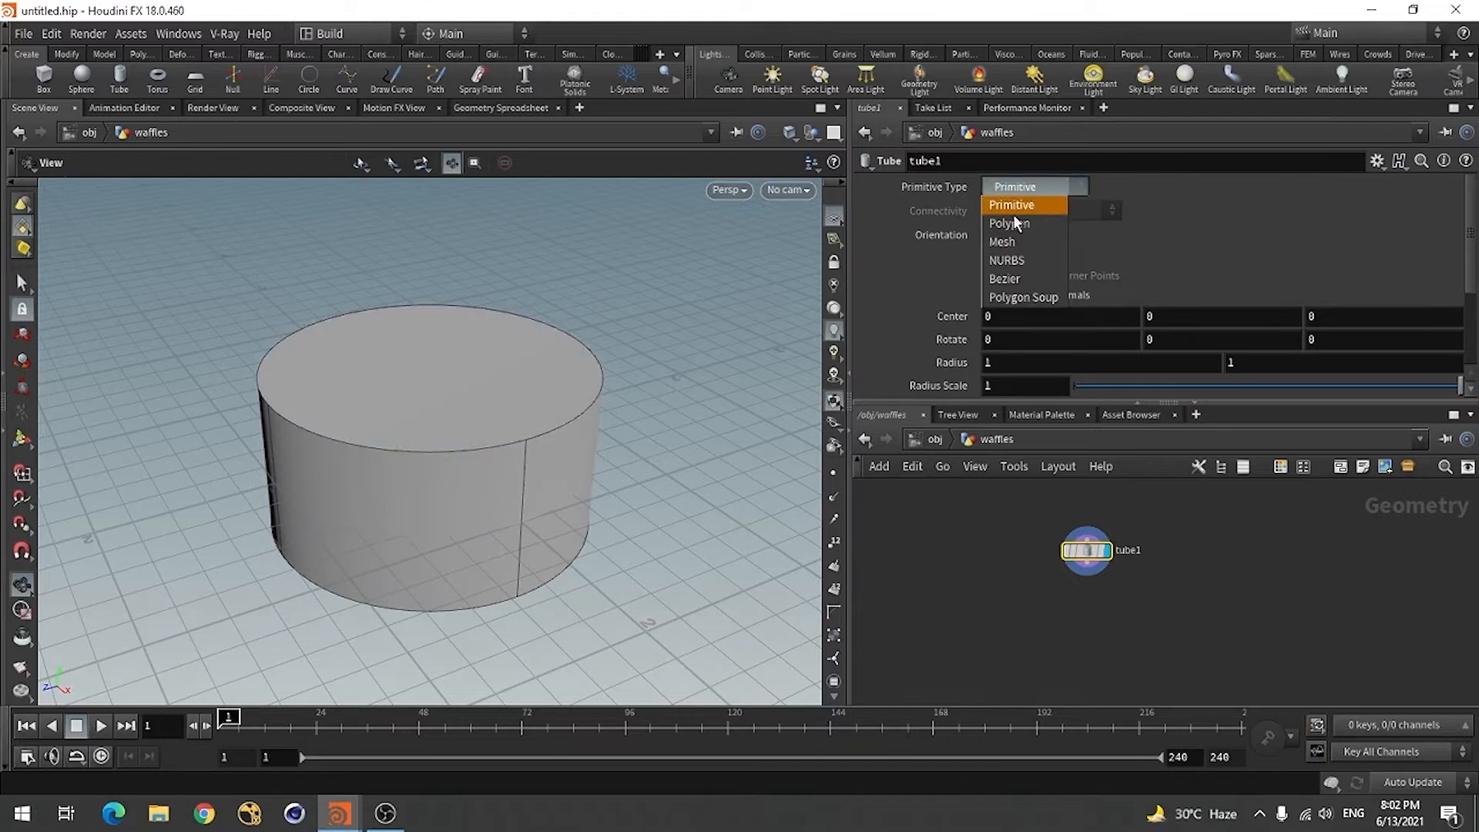
{"action": "left_click", "coordinate": [1015, 204]}
- Set the tube's height to 0.1 and its columns to 36
{"action": "scroll", "coordinate": [1466, 204], "scroll_direction": "down", "scroll_amount": 4}
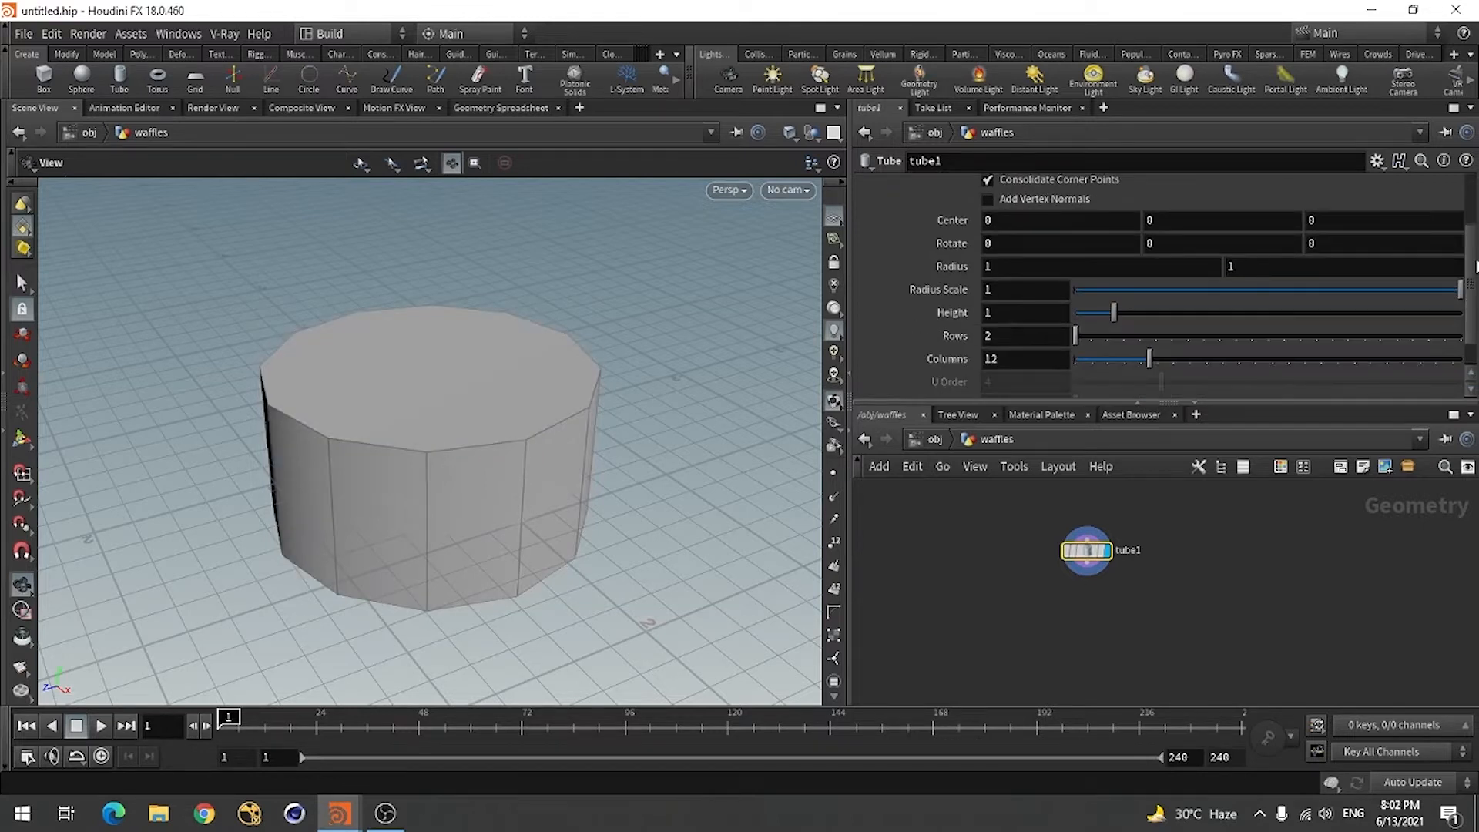
{"action": "left_click", "coordinate": [1004, 312]}
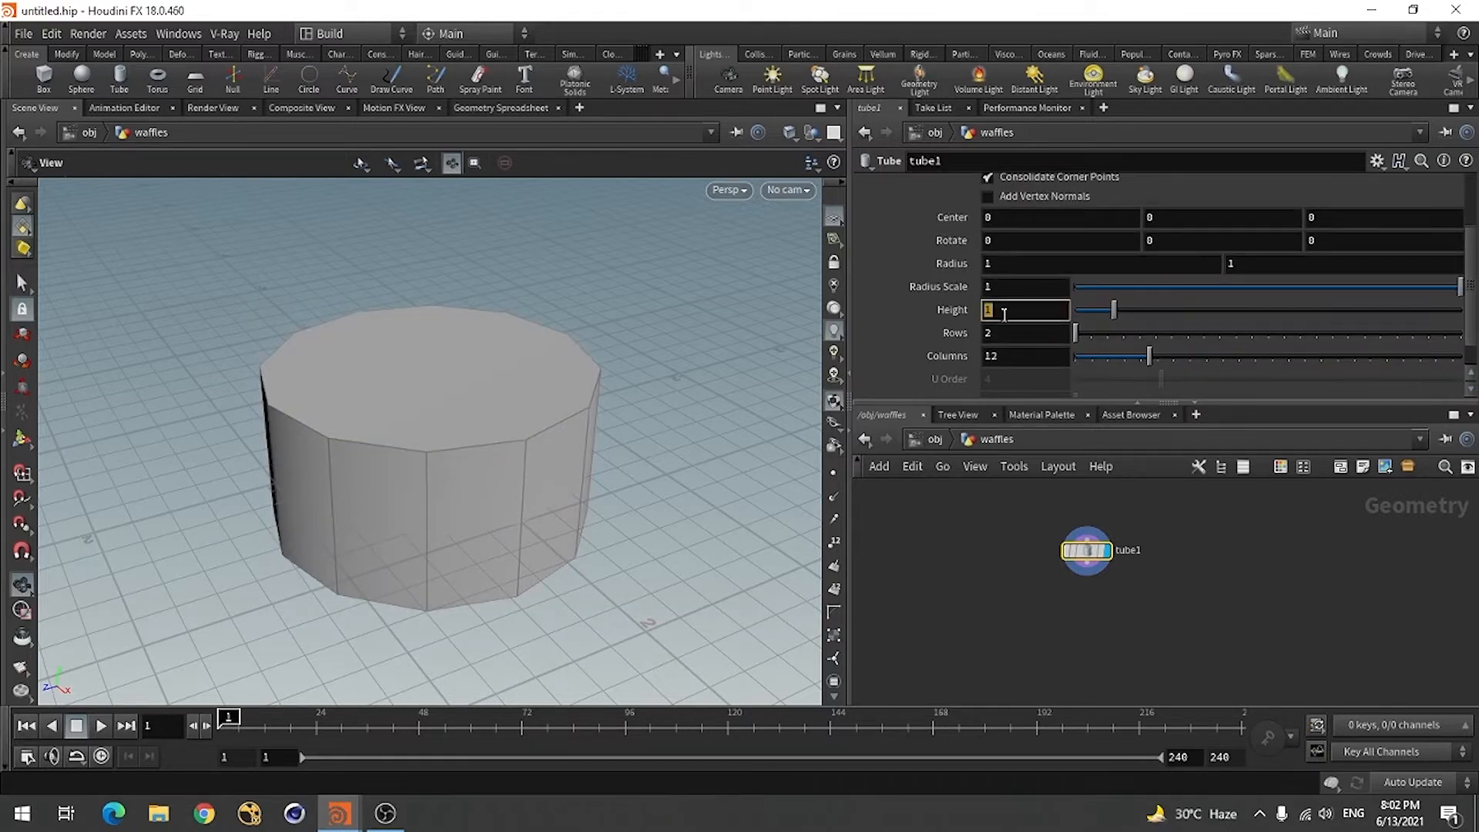
{"action": "type", "text": ".1"}
{"action": "key", "text": "Return"}
{"action": "left_click", "coordinate": [1012, 359]}
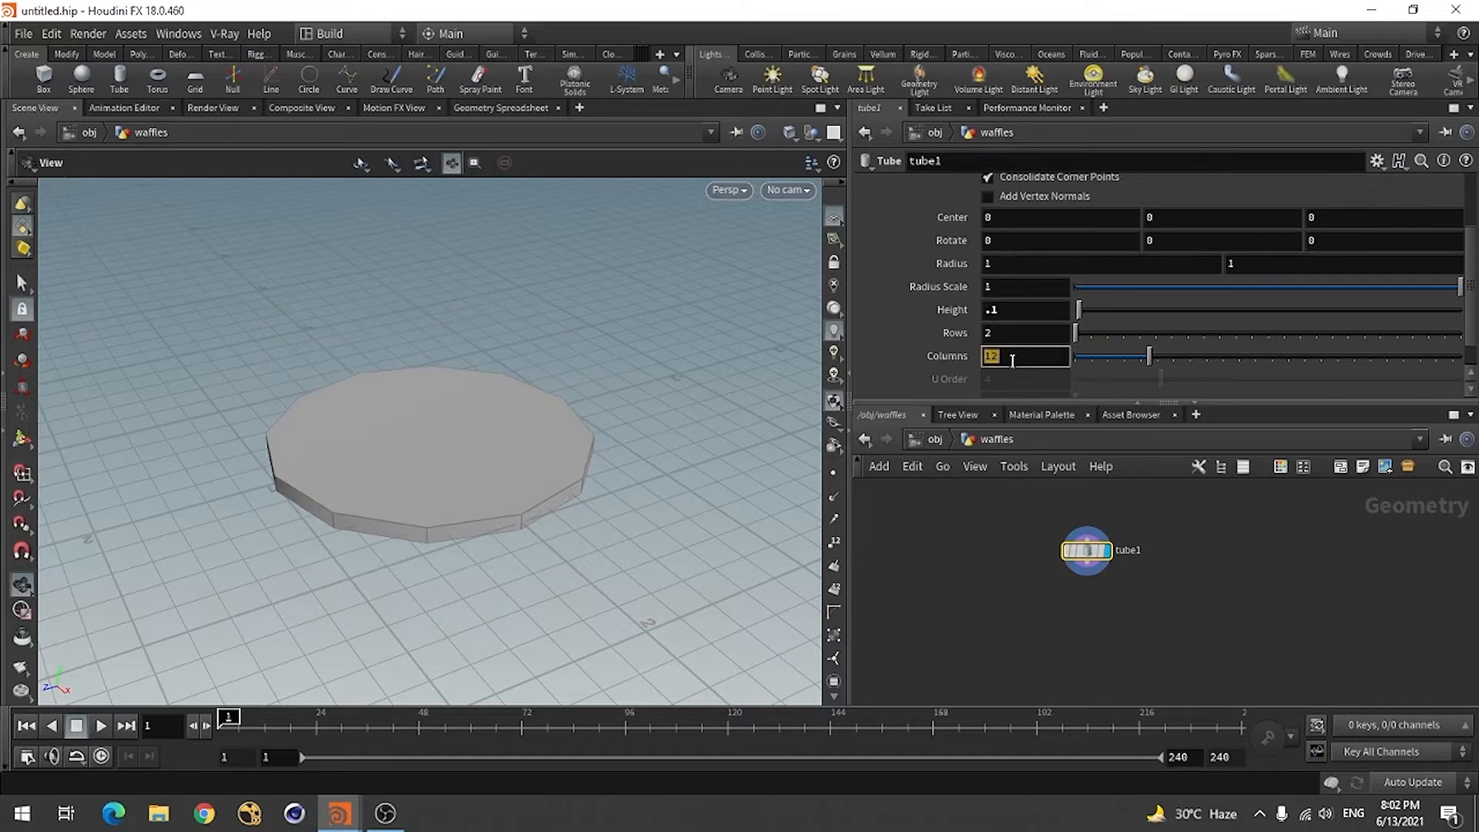
{"action": "type", "text": "36"}
{"action": "key", "text": "Return"}
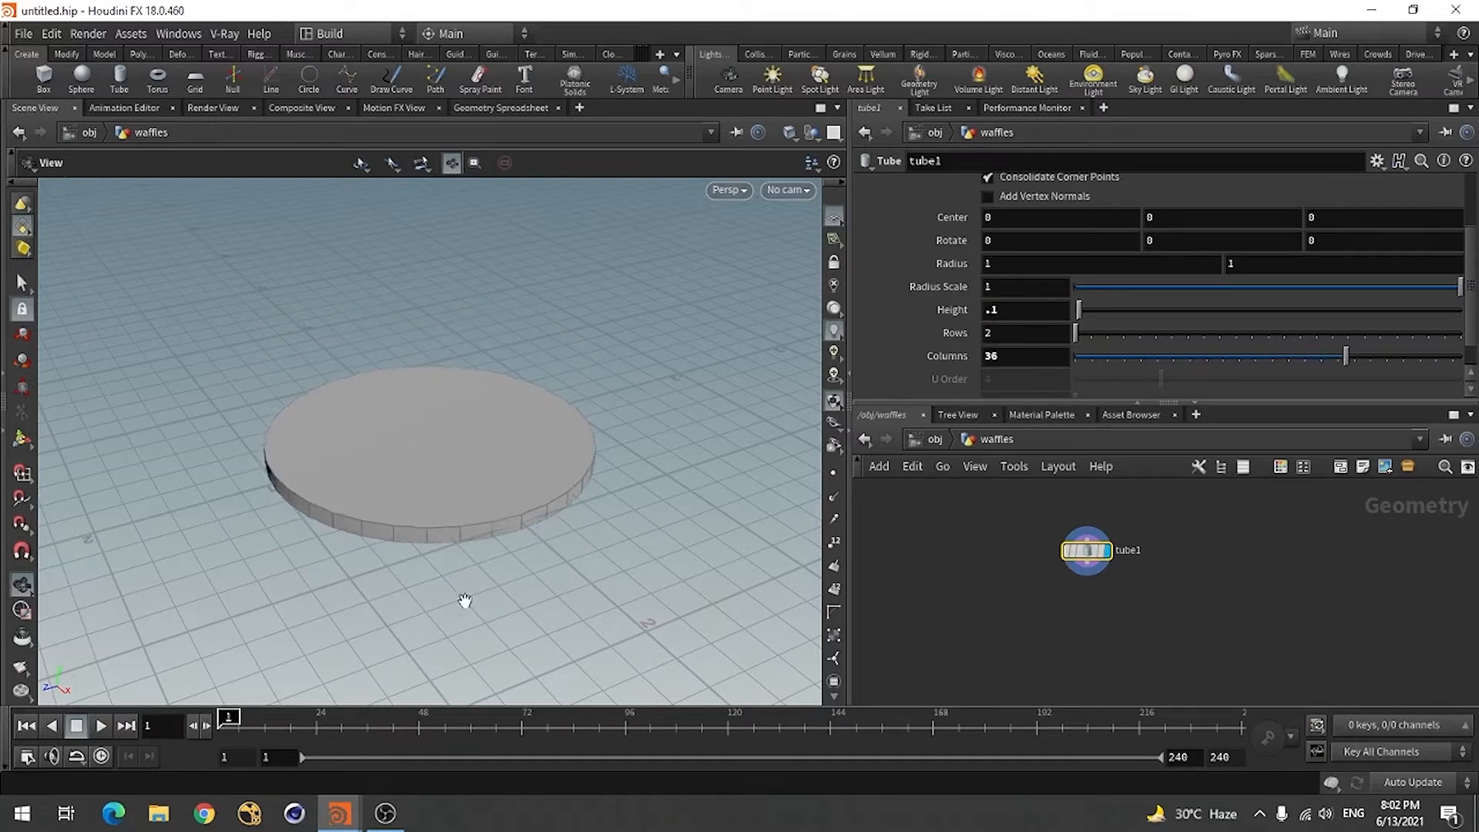
{"action": "mouse_move", "coordinate": [443, 570]}
{"action": "left_mouse_down"}
{"action": "mouse_move", "coordinate": [567, 529]}
{"action": "mouse_move", "coordinate": [460, 554]}
{"action": "left_mouse_up"}
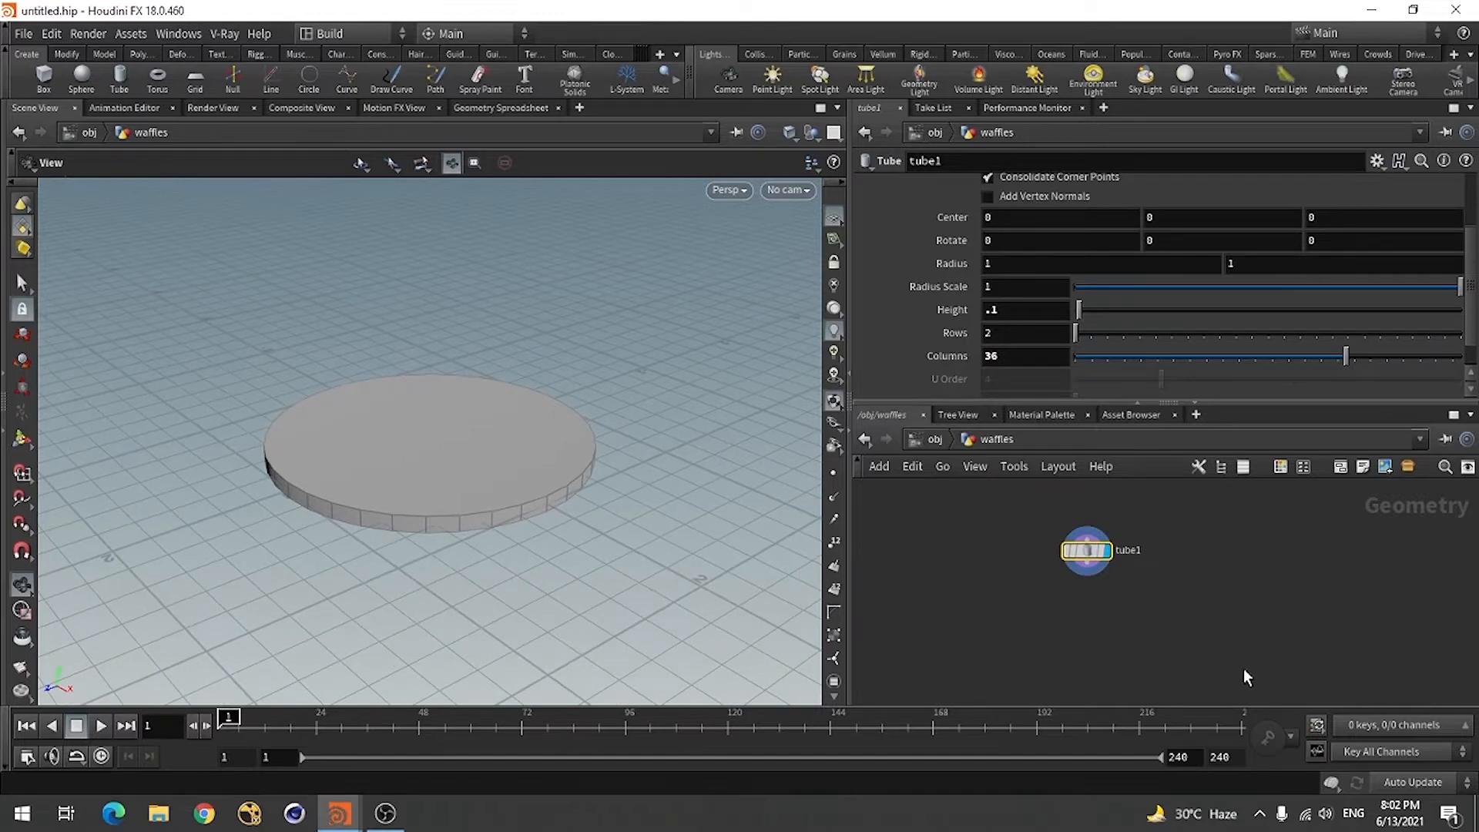
- Move the tube node aside and add a Box node next to it in the waffles network
{"action": "left_click_drag", "start_coordinate": [1086, 555], "coordinate": [1206, 555]}
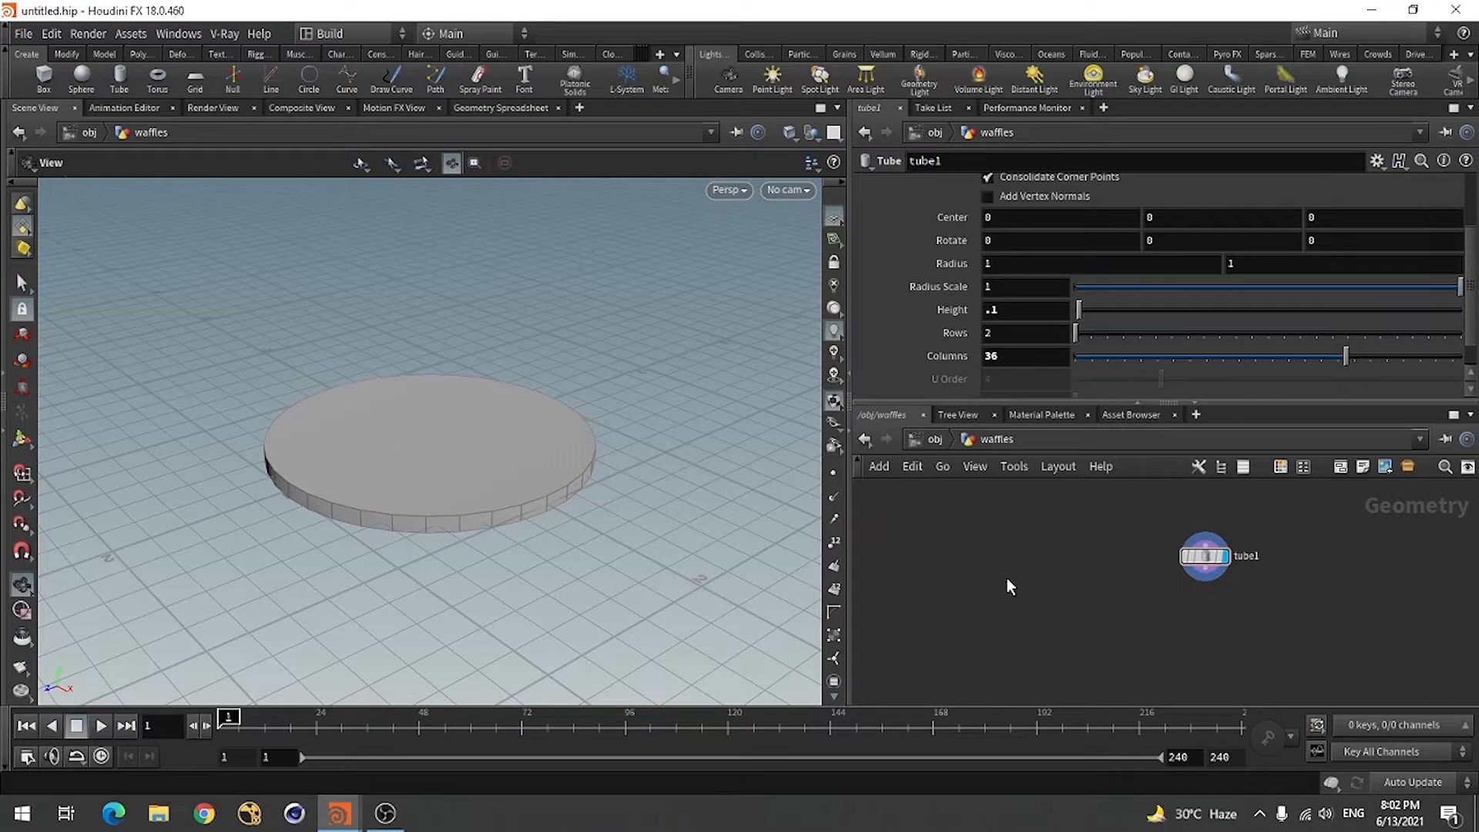
{"action": "key", "text": "Tab"}
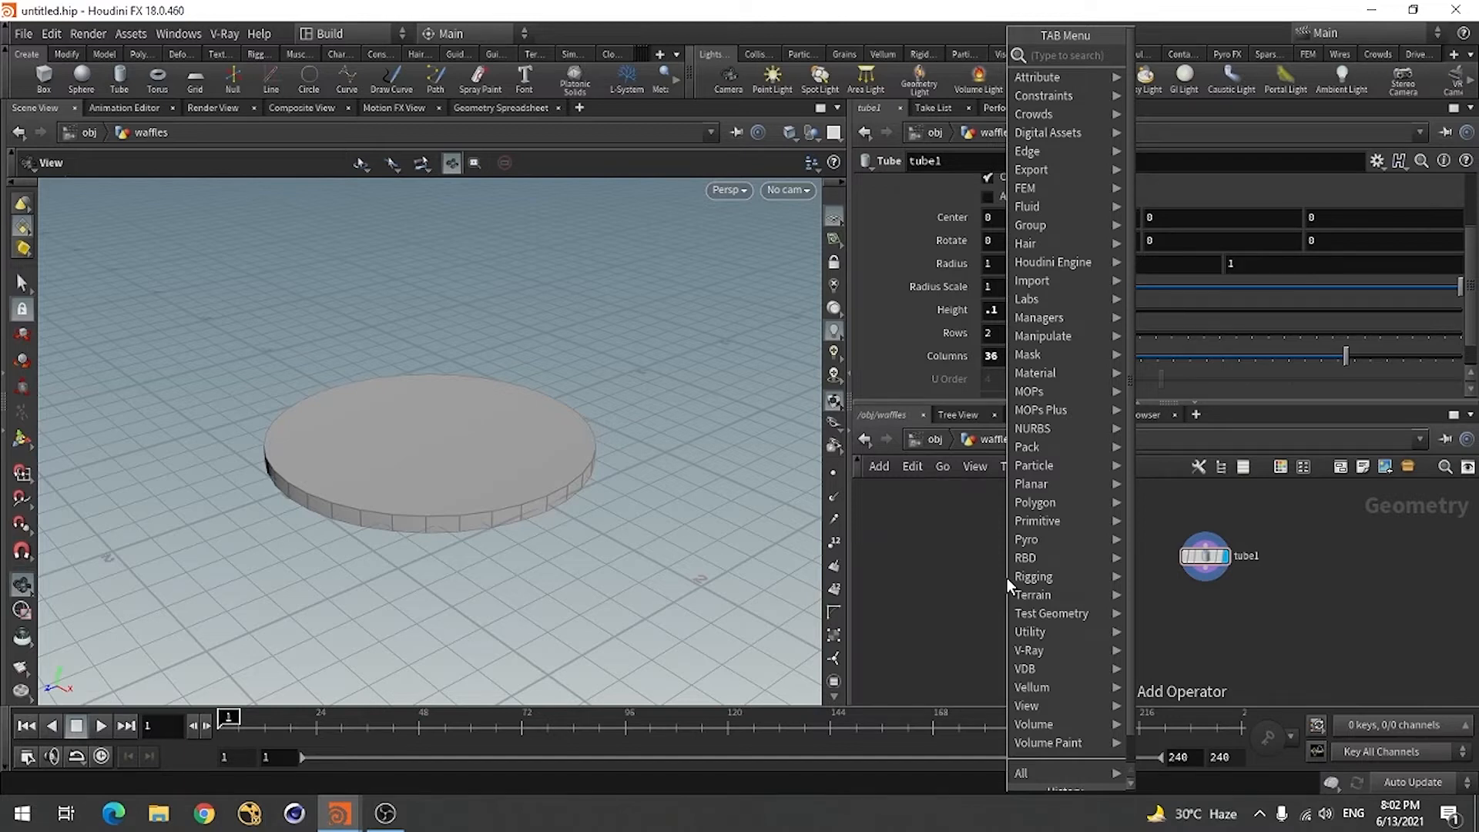
{"action": "type", "text": "box"}
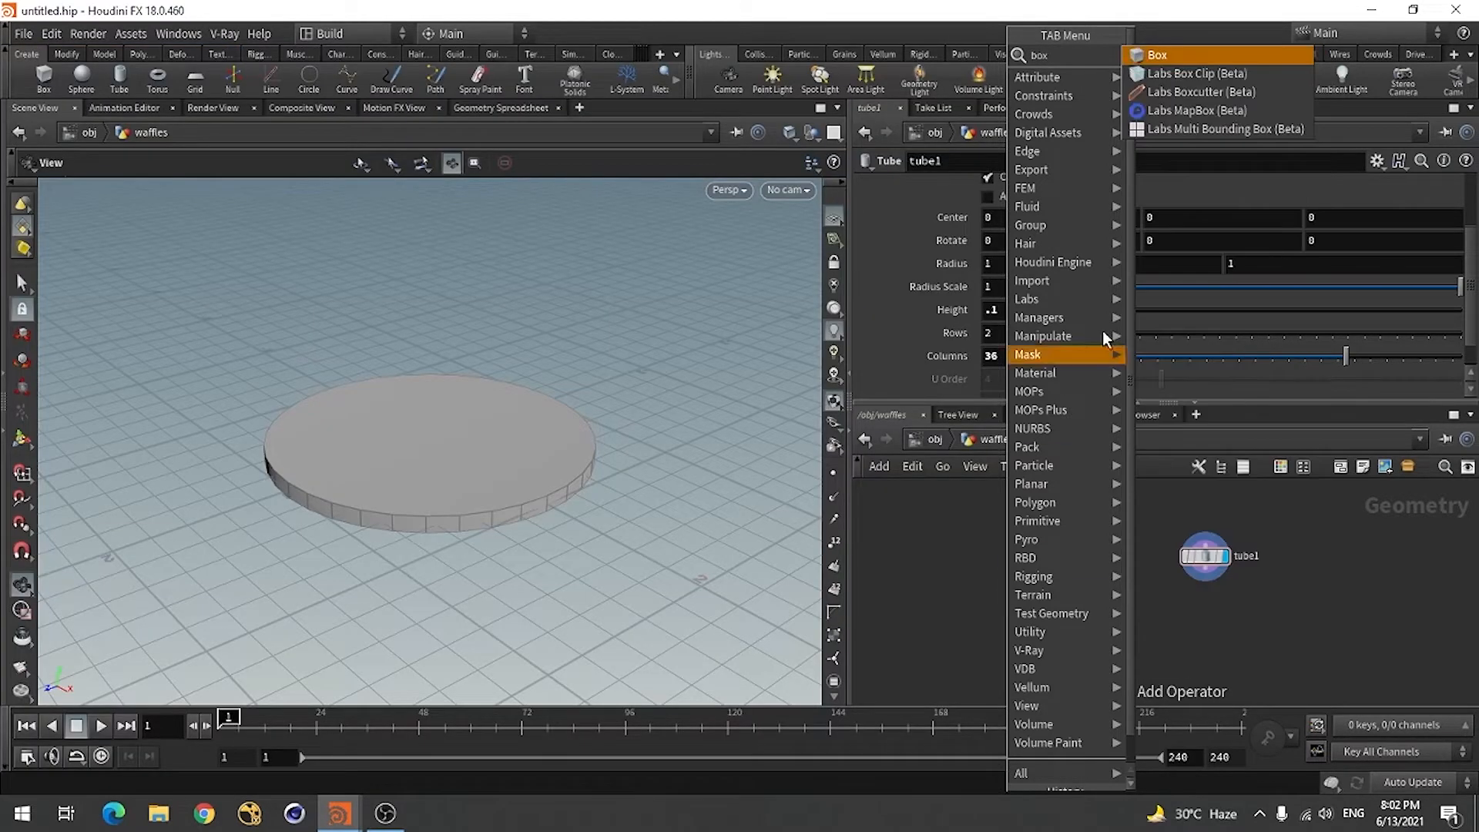
{"action": "left_click", "coordinate": [1202, 57]}
{"action": "left_click", "coordinate": [991, 558]}
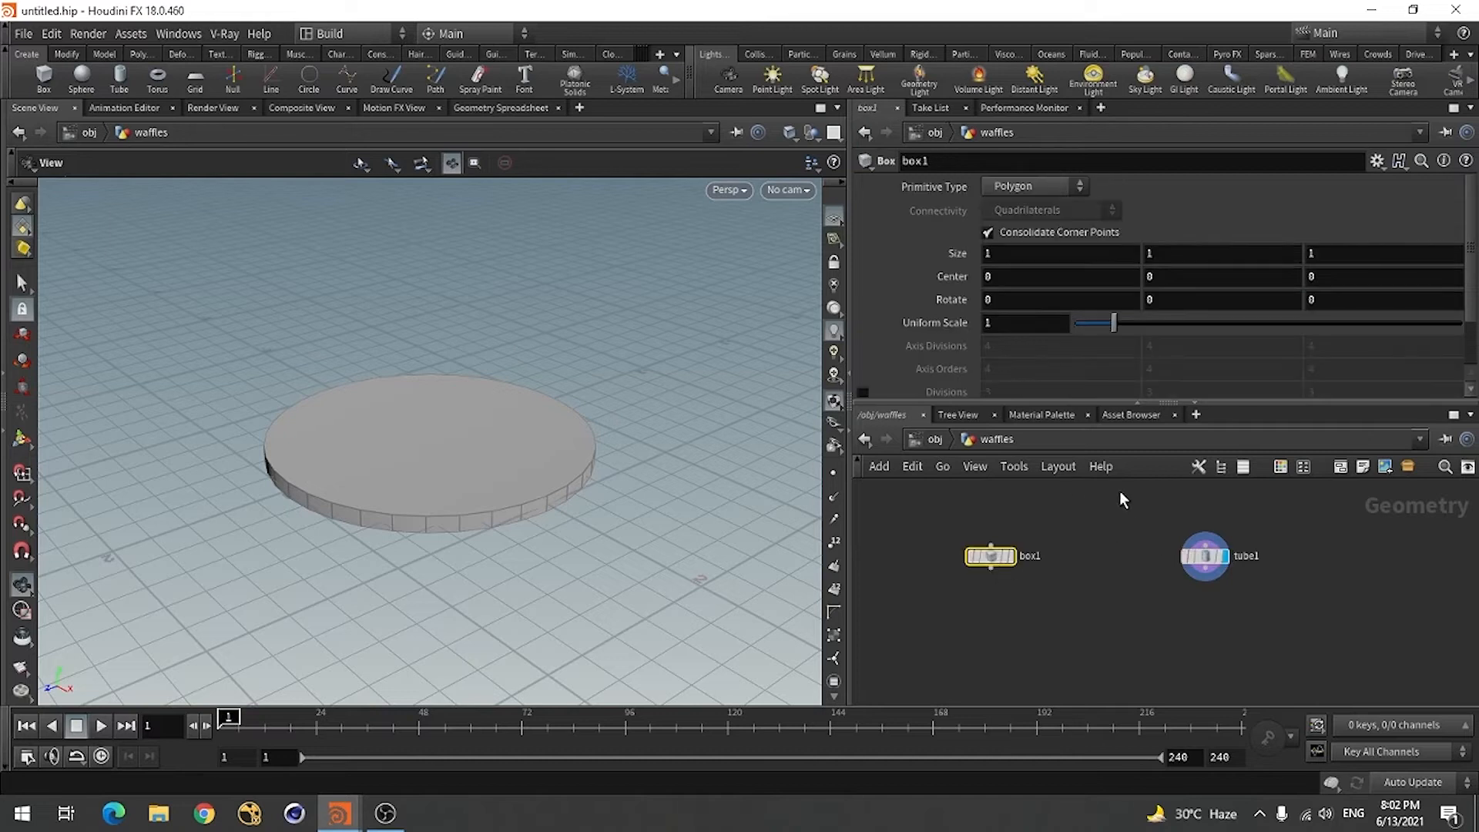
- Set the box's X size to 0.1 and make the box the displayed node
{"action": "left_click", "coordinate": [994, 255]}
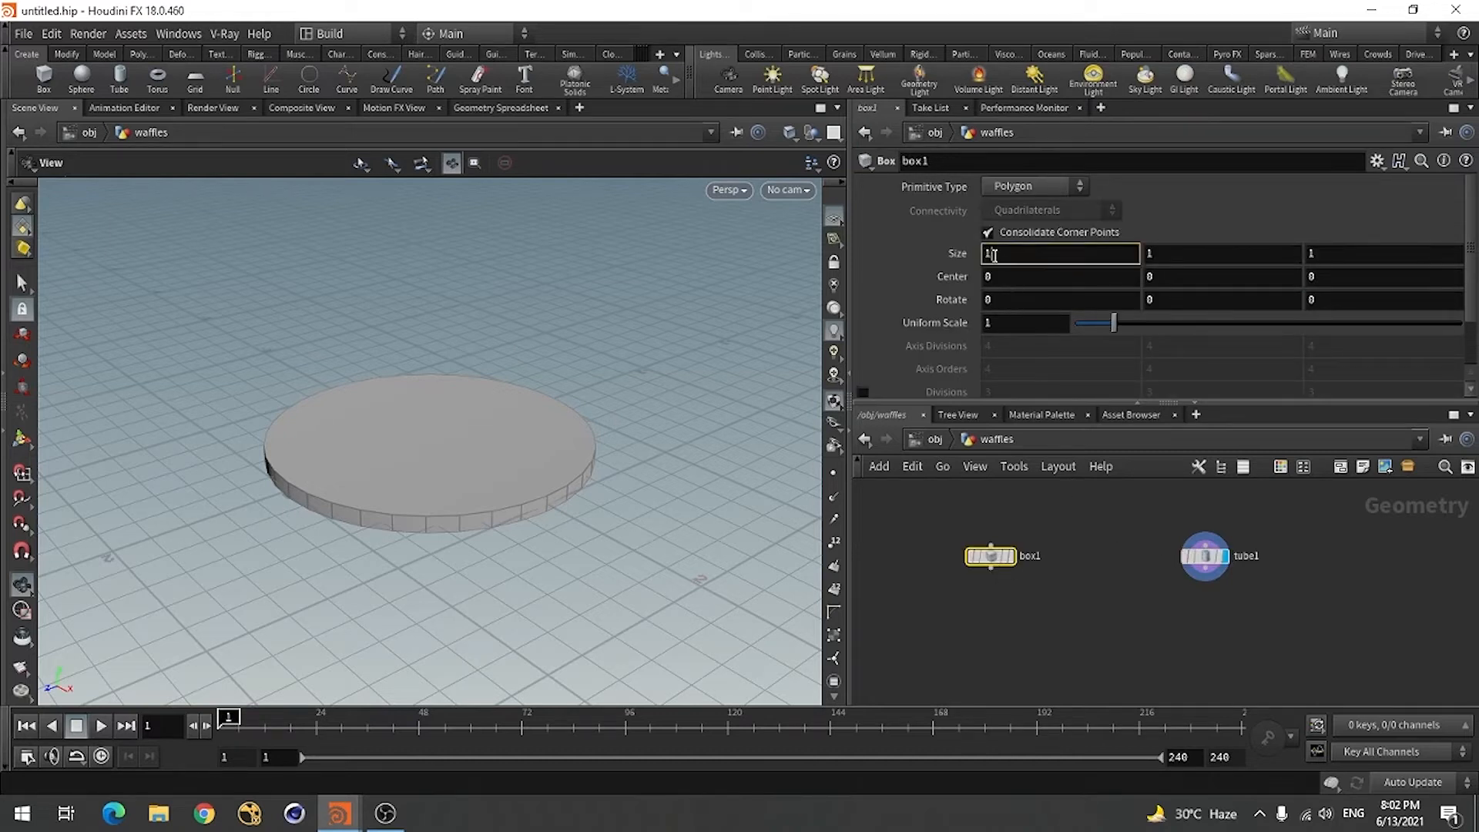
{"action": "type", "text": ".1"}
{"action": "key", "text": "Return"}
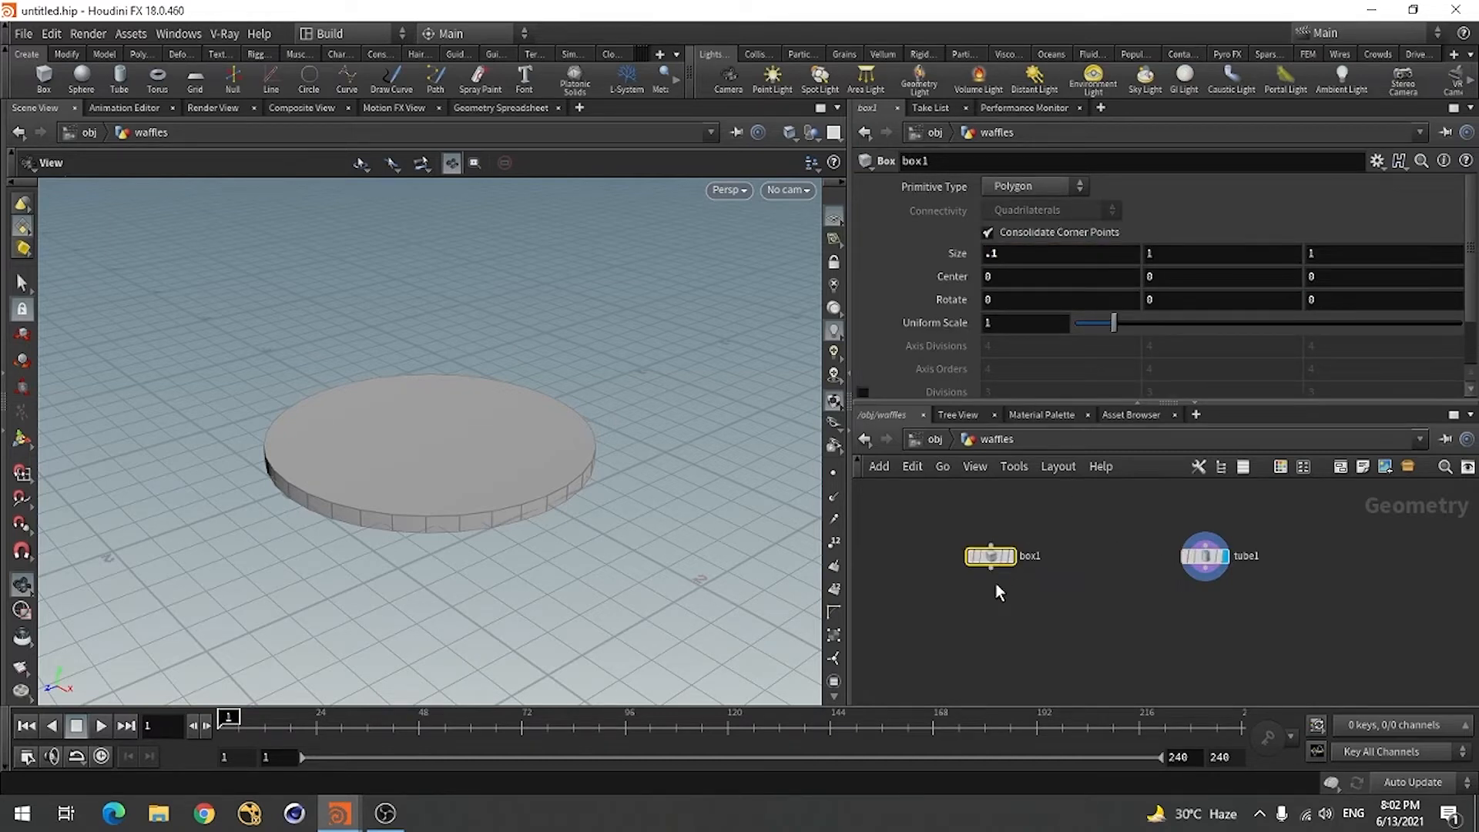
{"action": "left_click", "coordinate": [1014, 559]}
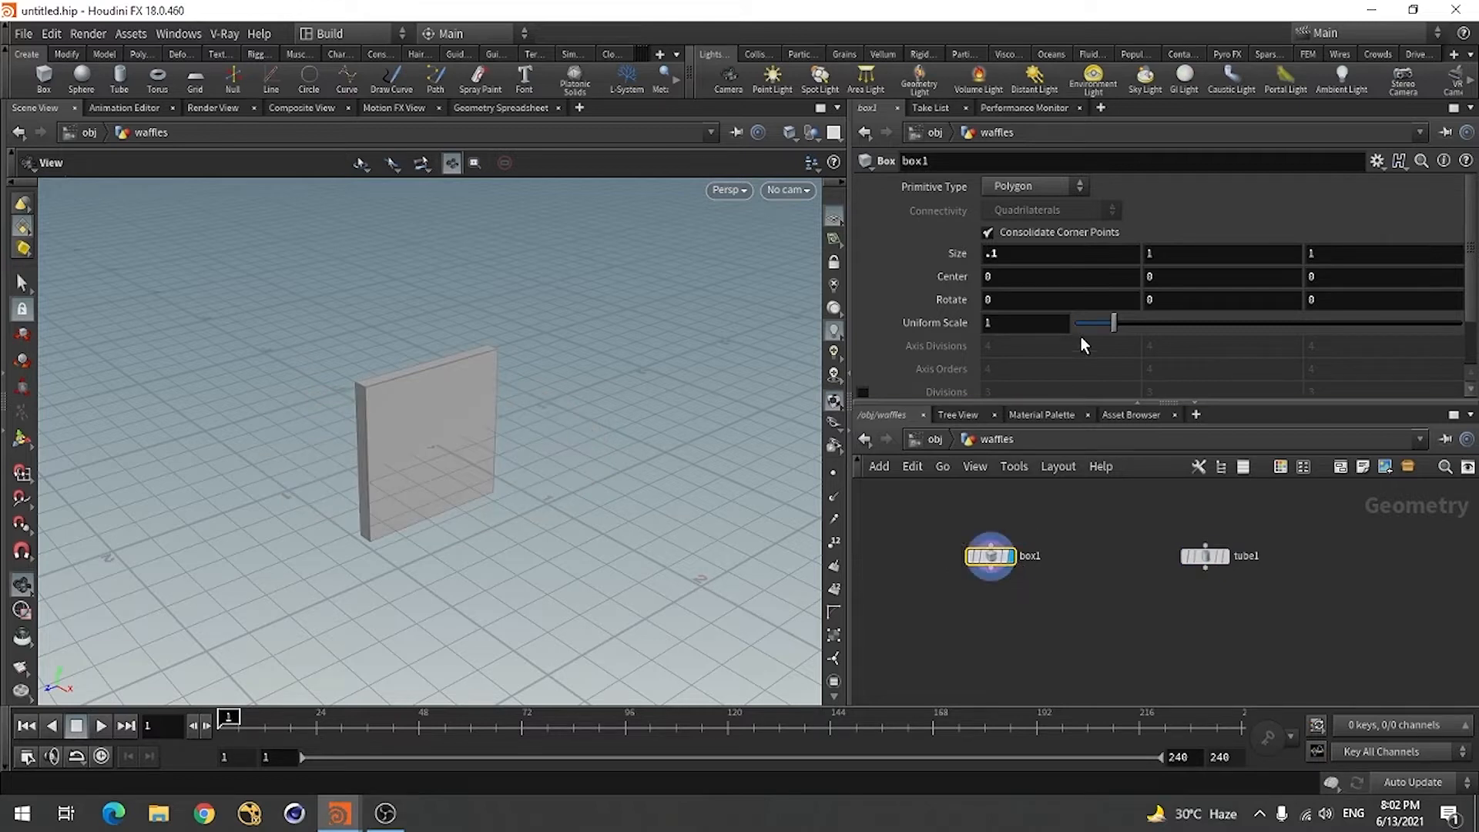
- Set the box's Y size to 0.25 and Z size to 2.5, and show the tube as a template for reference
{"action": "double_click", "coordinate": [1168, 253]}
{"action": "type", "text": ".25"}
{"action": "key", "text": "Return"}
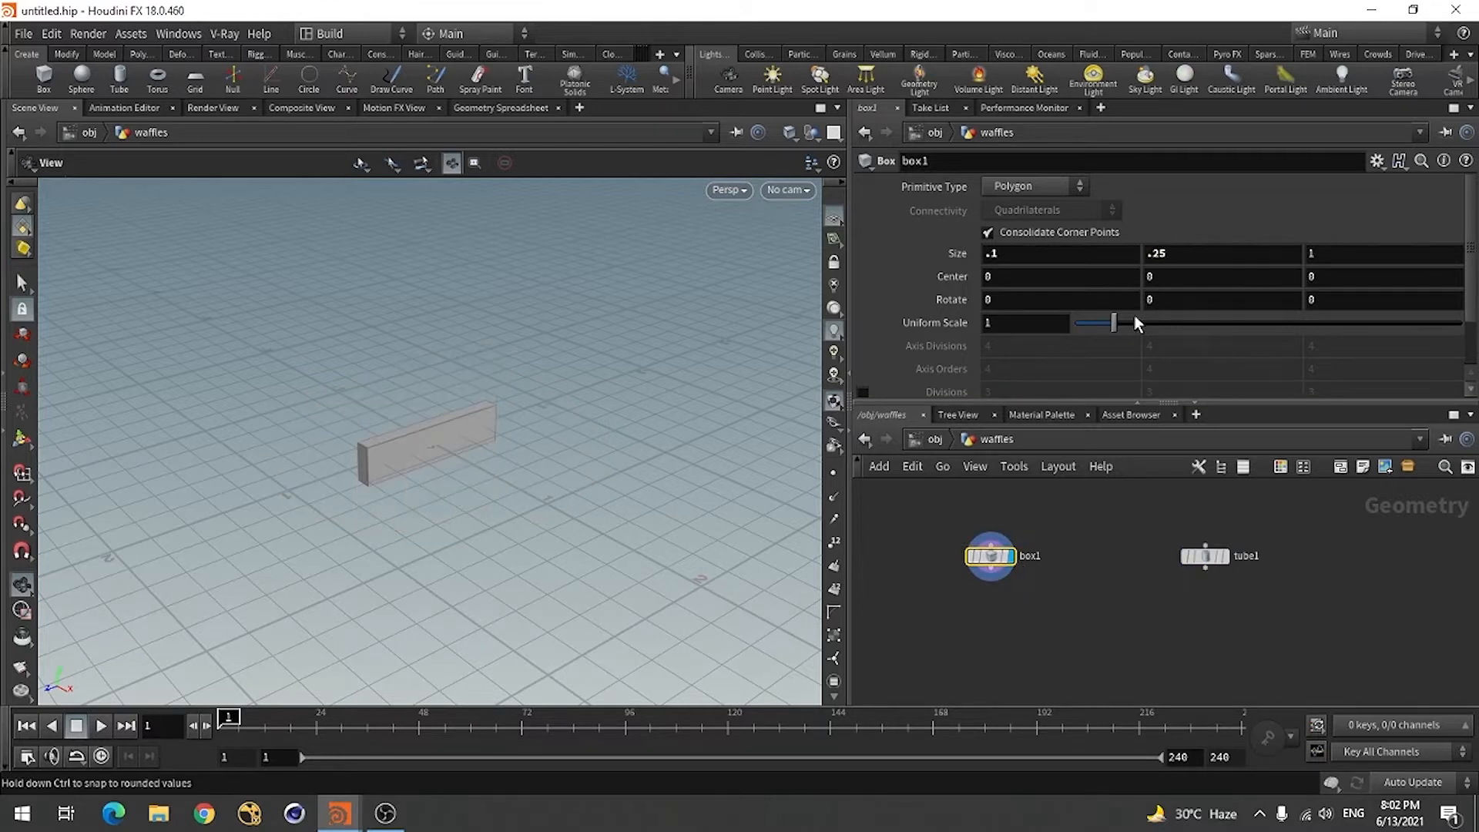
{"action": "double_click", "coordinate": [1352, 251]}
{"action": "type", "text": "2."}
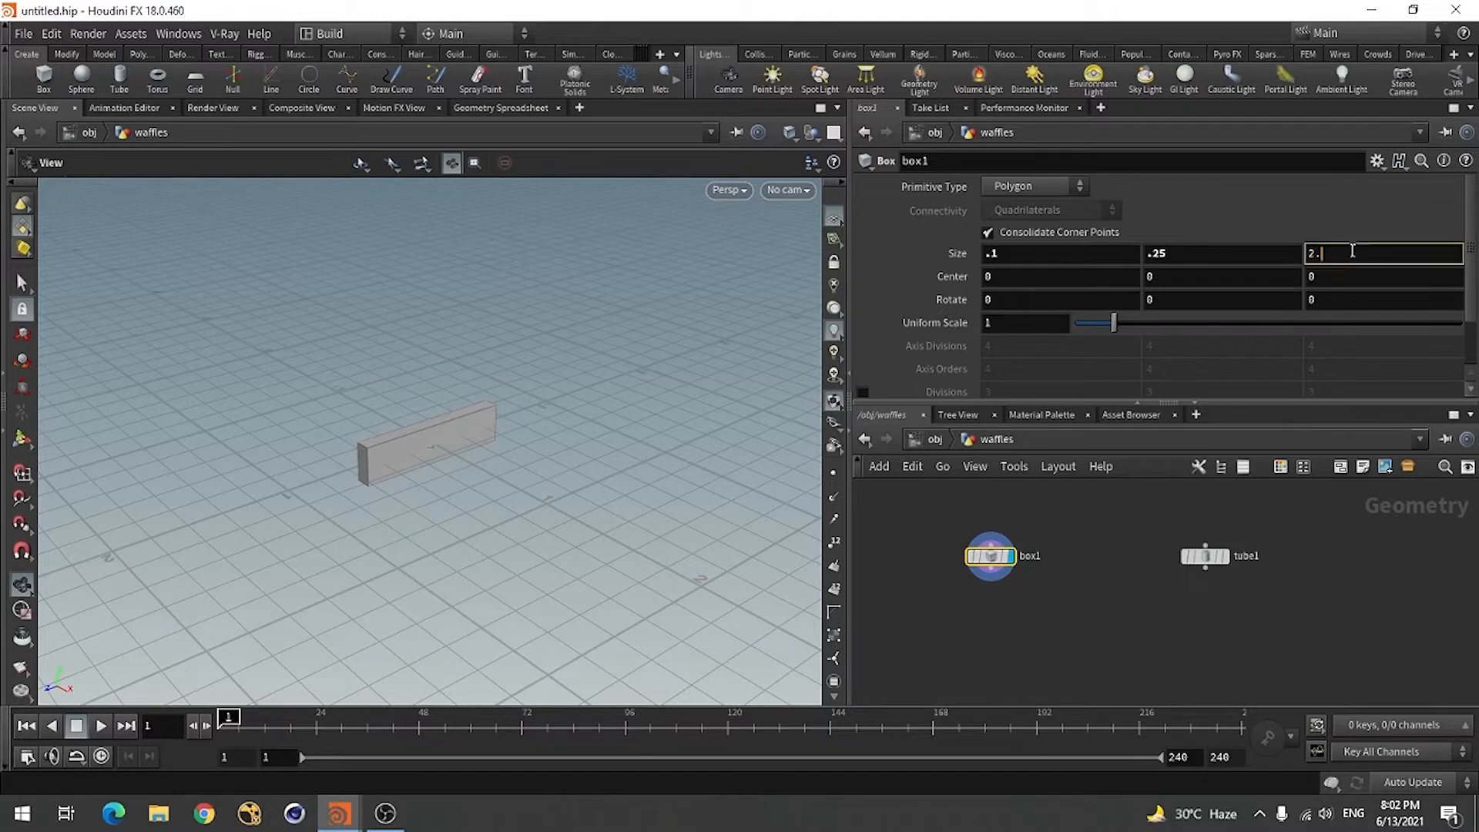
{"action": "type", "text": "5"}
{"action": "key", "text": "Return"}
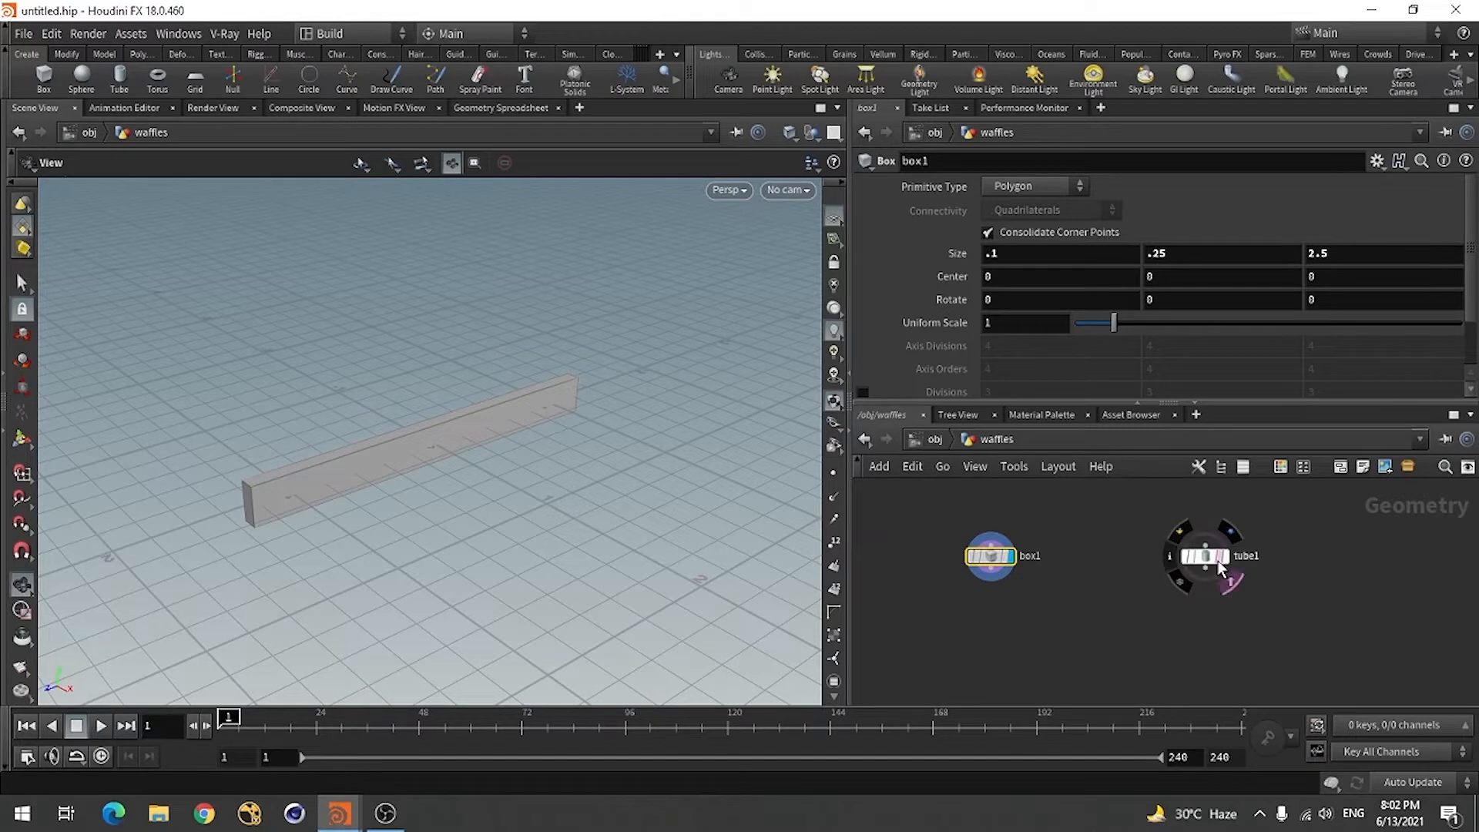
{"action": "left_click", "coordinate": [1230, 580]}
{"action": "left_click_drag", "start_coordinate": [466, 505], "coordinate": [524, 547]}
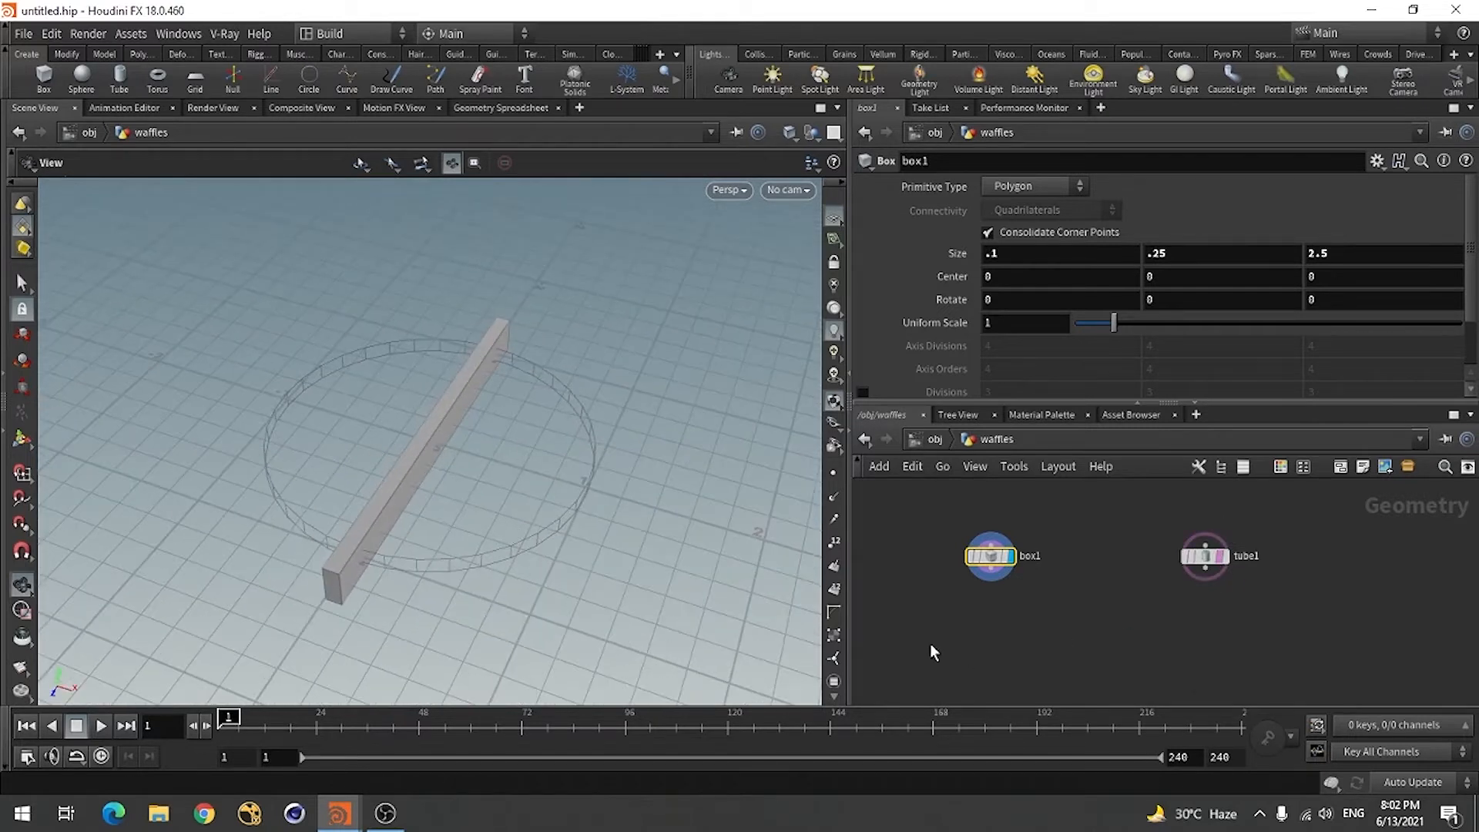
- Toggle the network editor's colour palette, network overview and parameter dialog on and back off
{"action": "key", "text": "c"}
{"action": "key", "text": "o"}
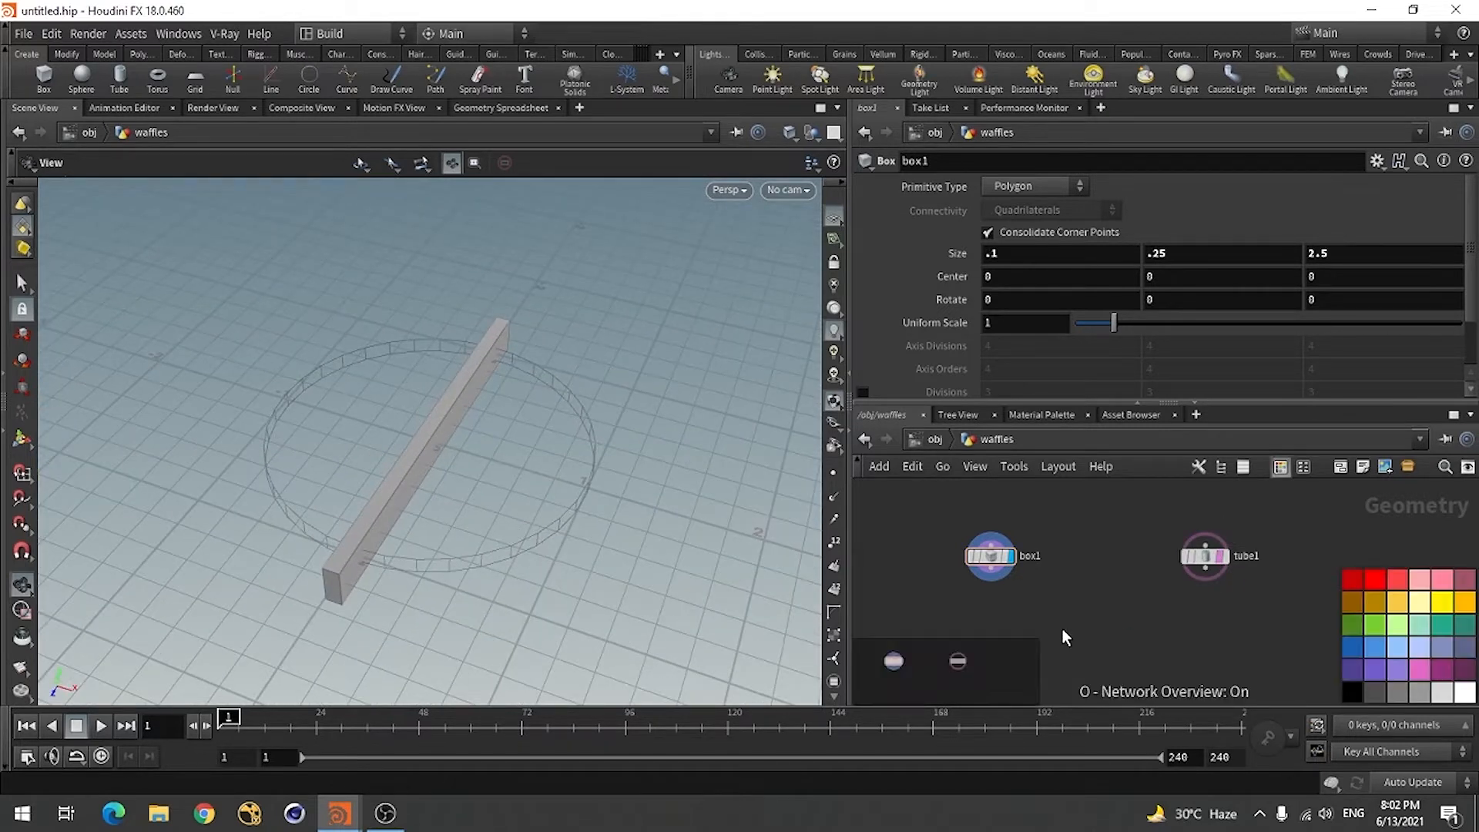
{"action": "key", "text": "p"}
{"action": "key", "text": "o"}
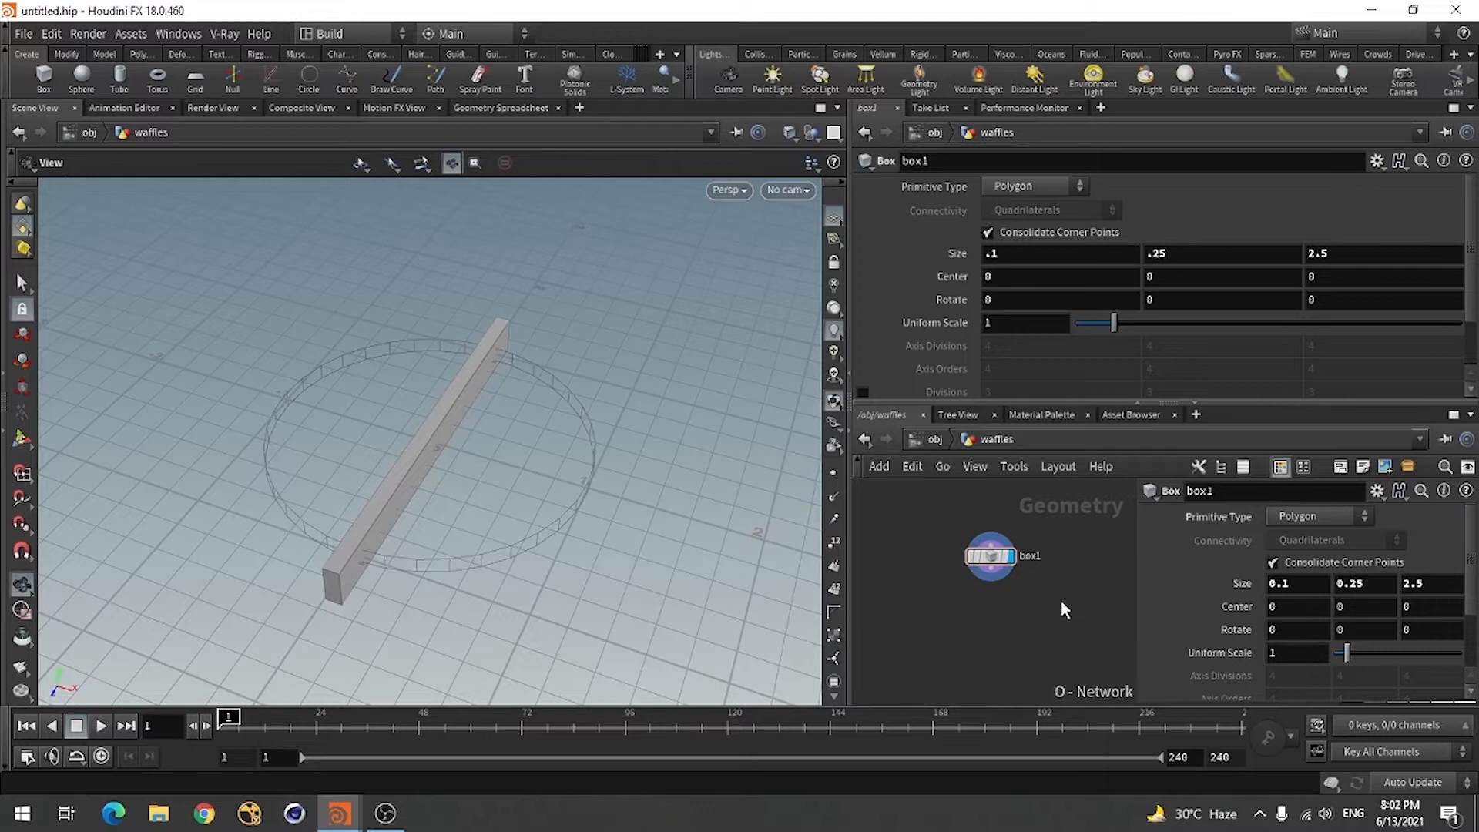
{"action": "key", "text": "o"}
{"action": "key", "text": "o"}
{"action": "key", "text": "p"}
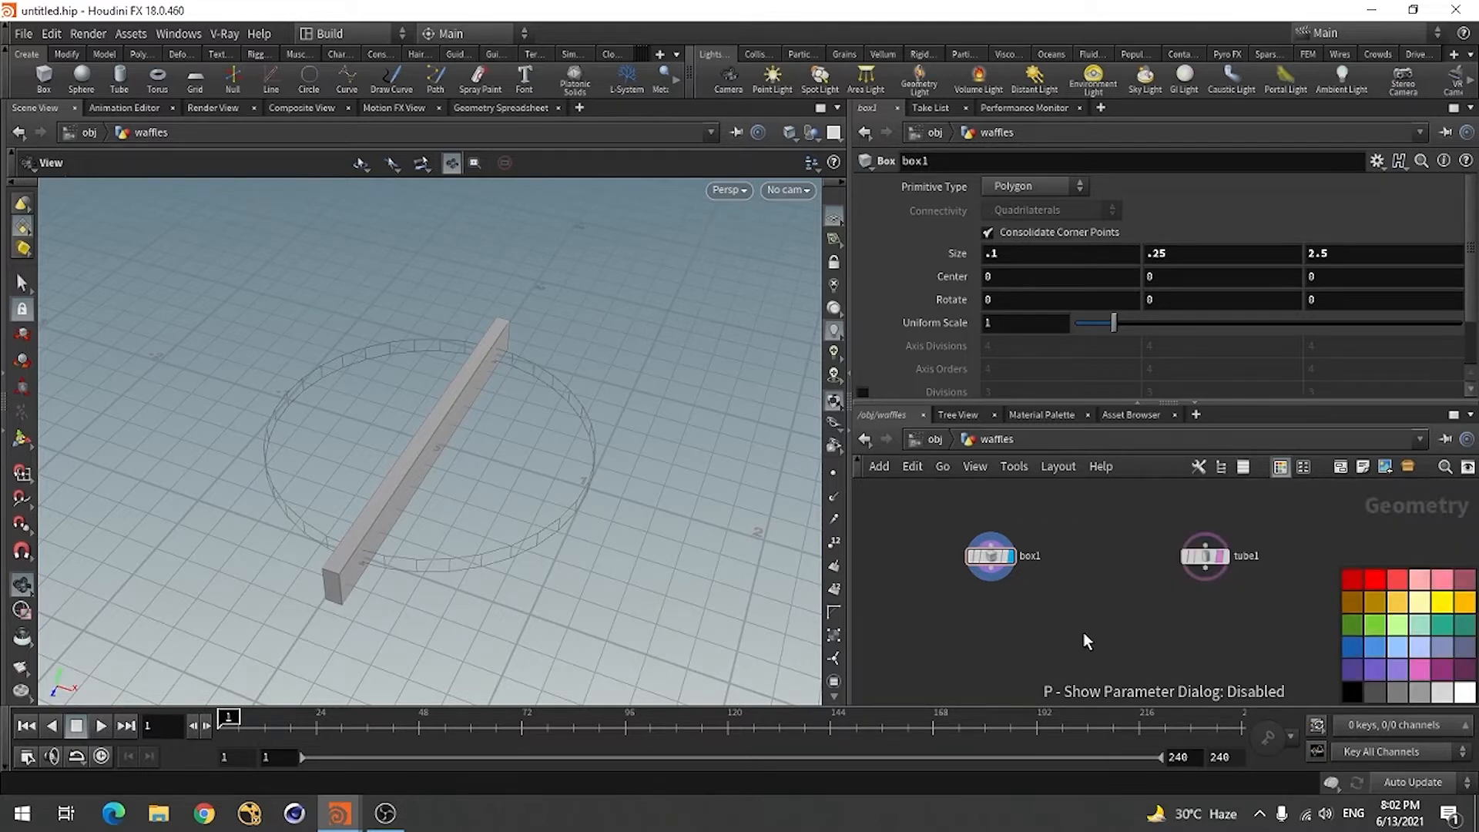
{"action": "key", "text": "c"}
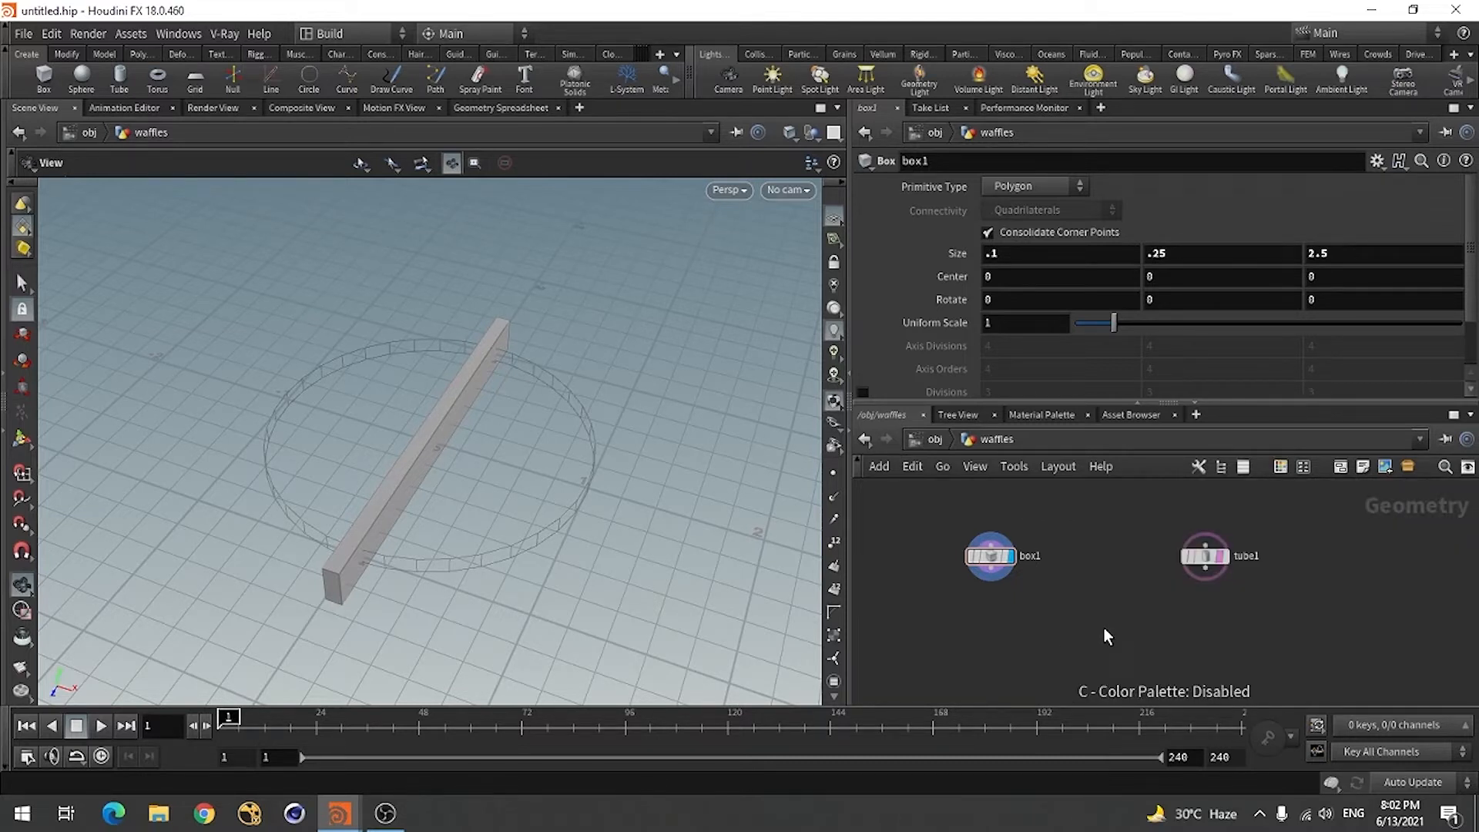
{"action": "key", "text": "c"}
{"action": "key", "text": "o"}
{"action": "key", "text": "p"}
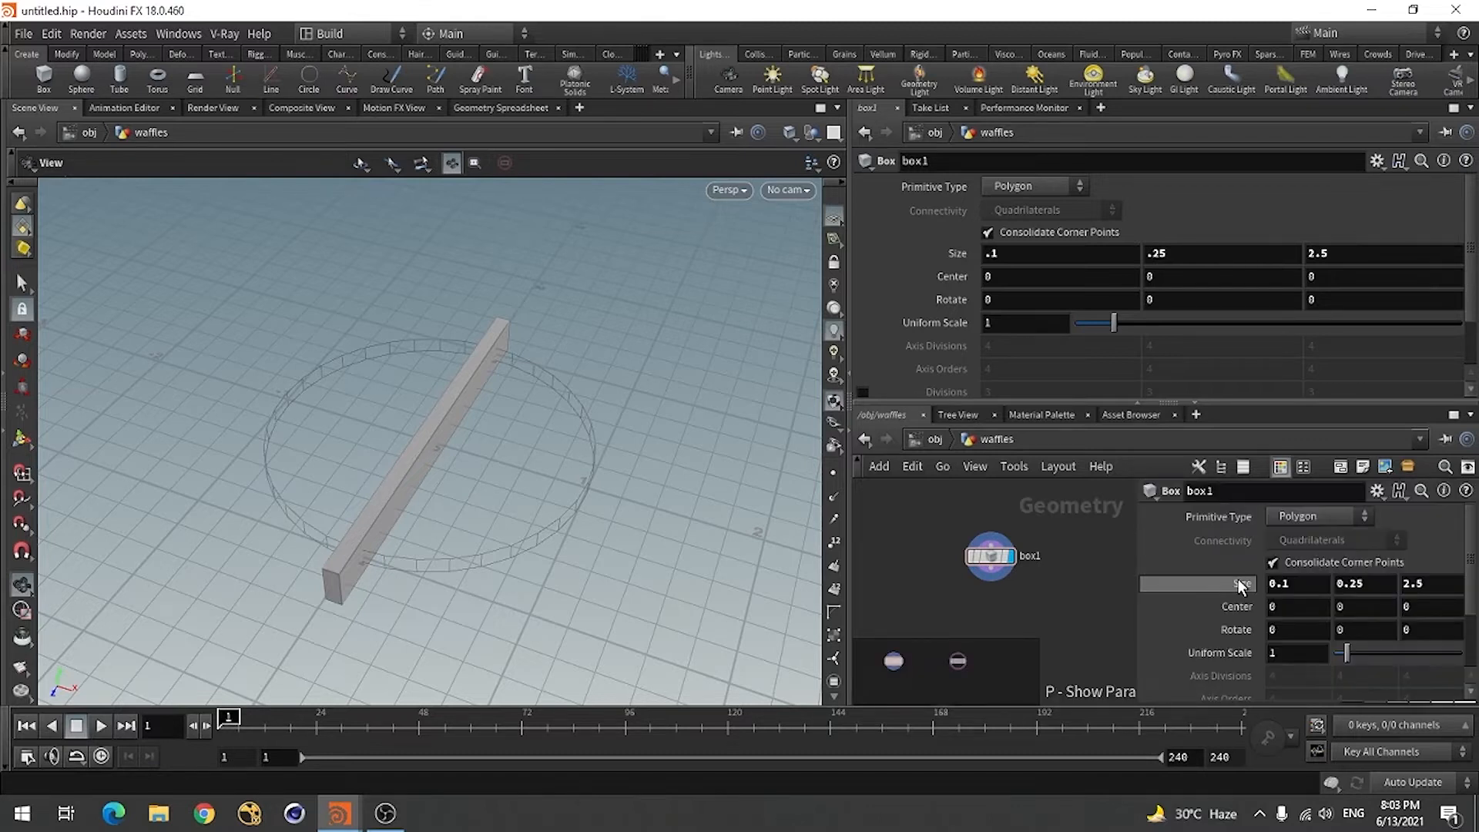
{"action": "key", "text": "p"}
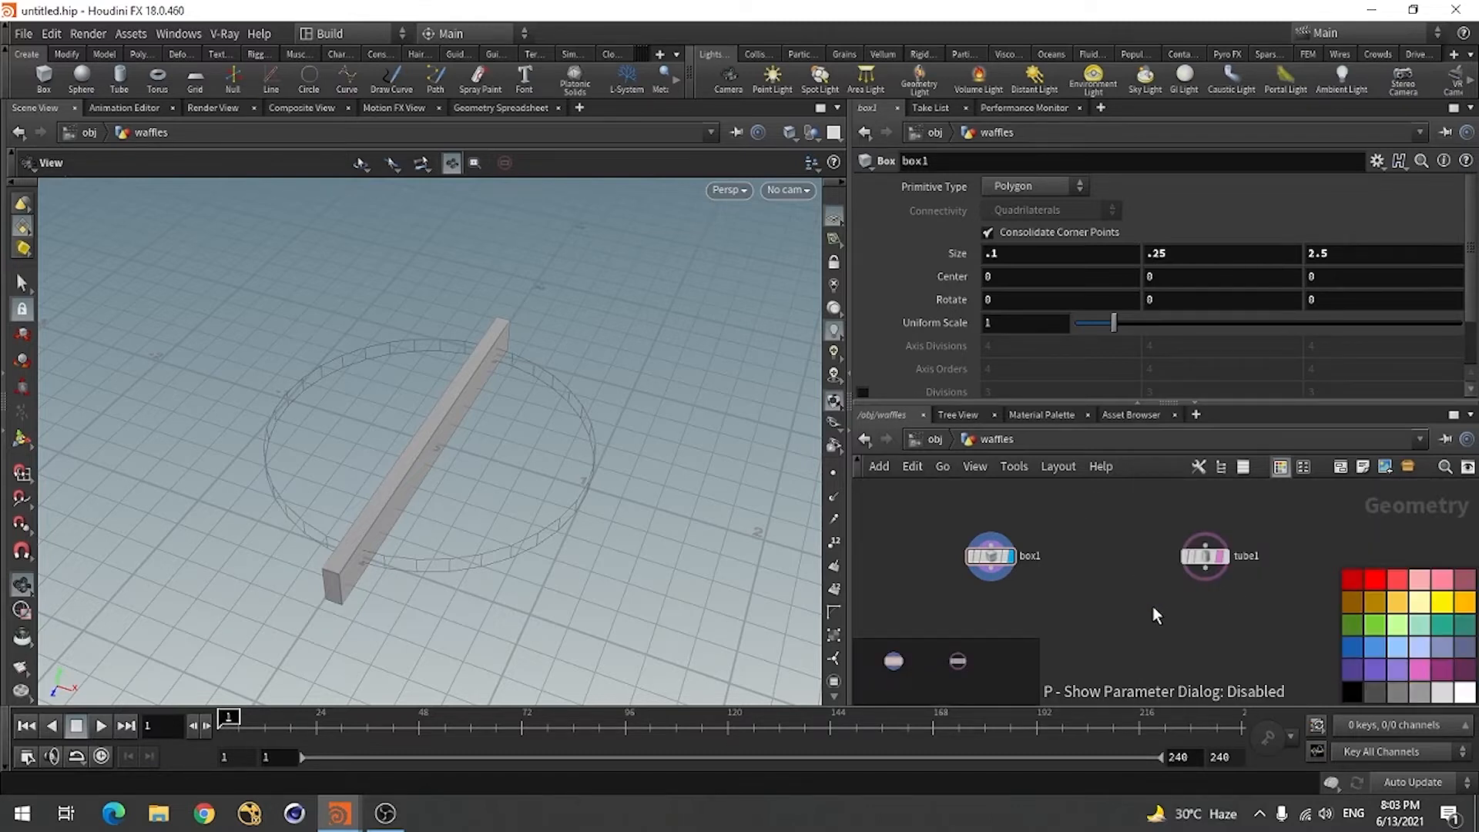
{"action": "key", "text": "c"}
{"action": "key", "text": "o"}
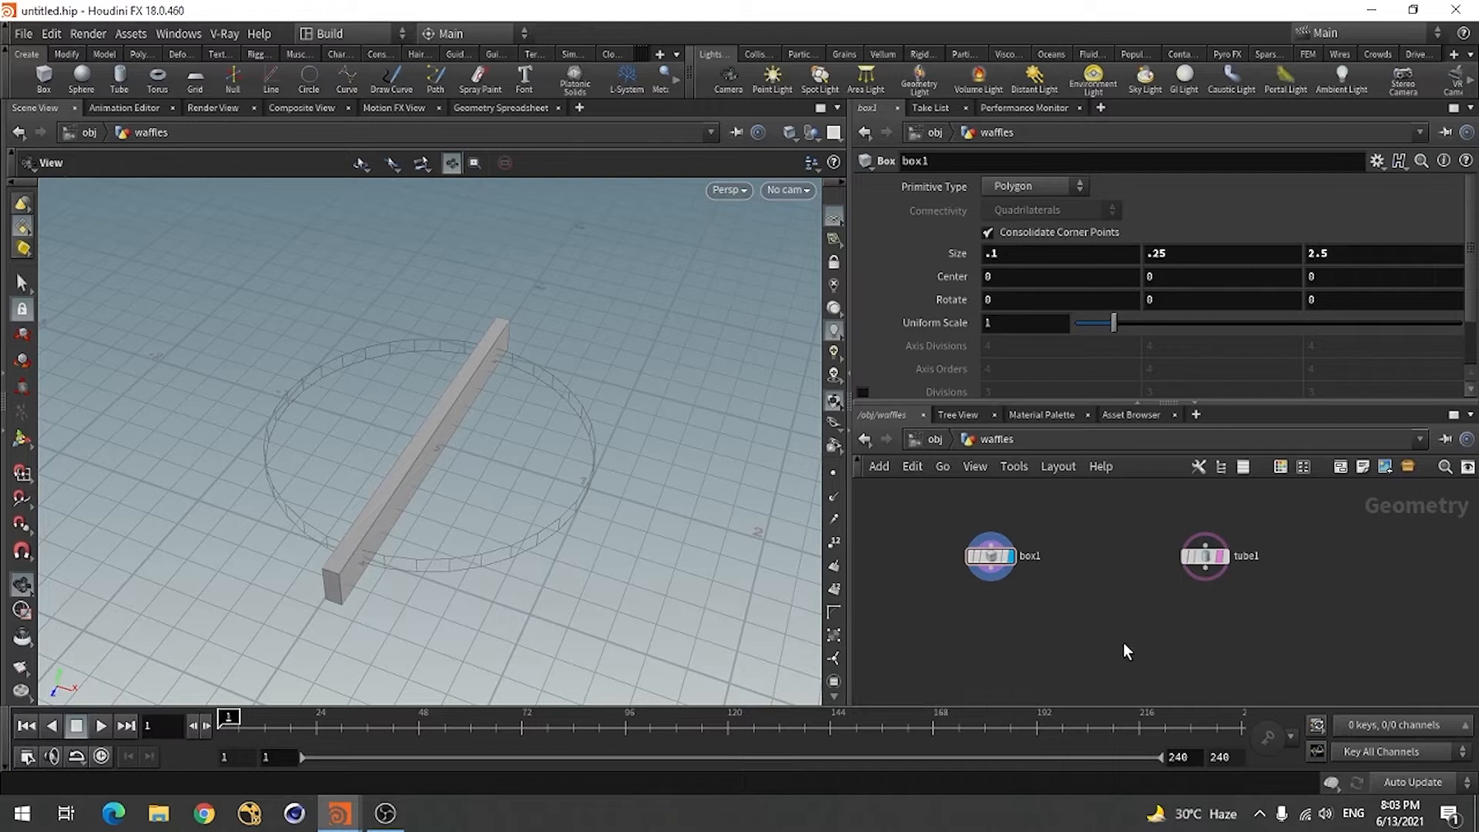
- Add a Copy and Transform node below the box, feed the box into it and display its result
{"action": "key", "text": "Tab"}
{"action": "type", "text": "cop"}
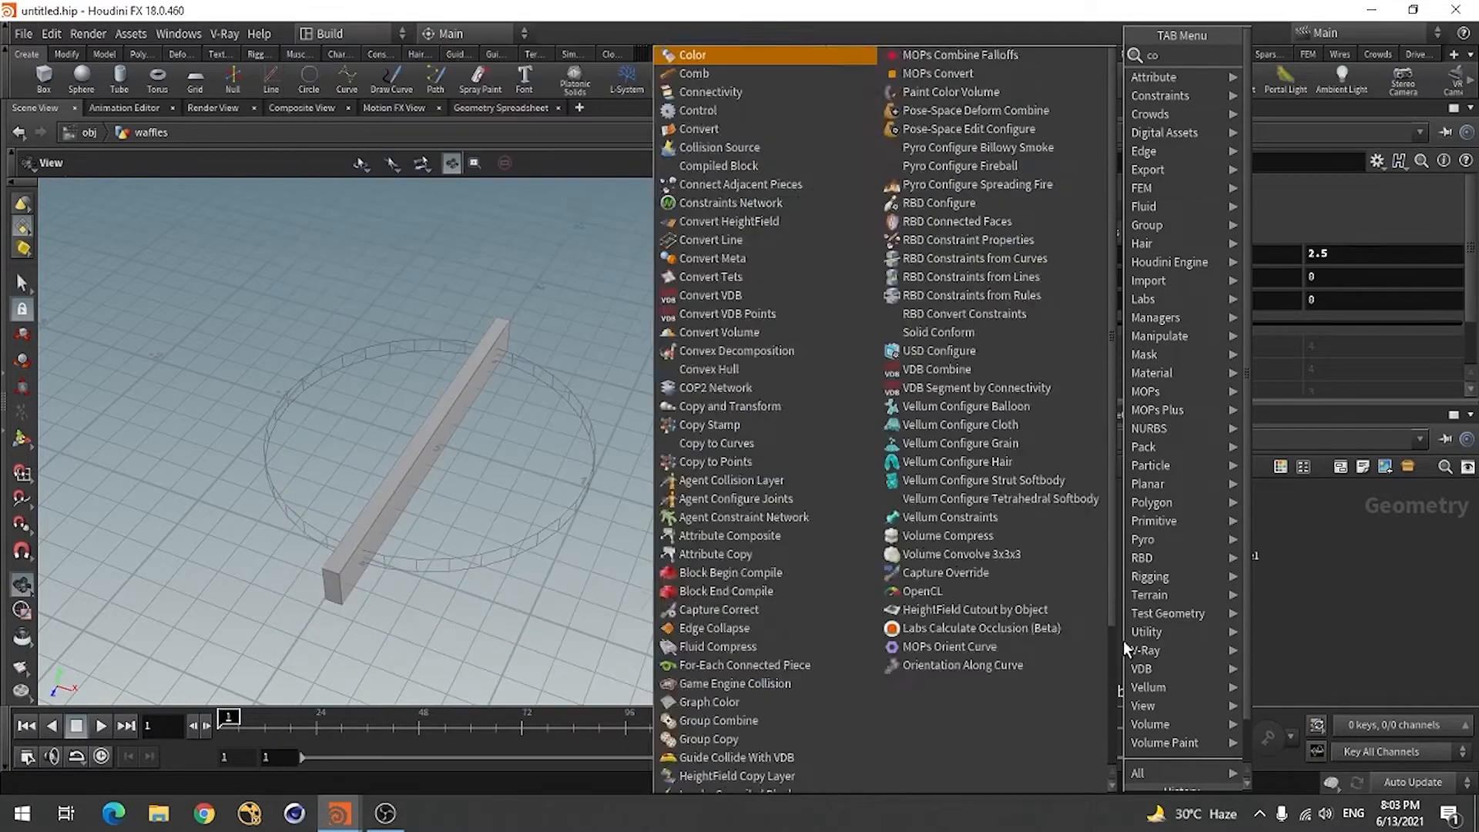
{"action": "mouse_move", "coordinate": [1143, 299]}
{"action": "left_click", "coordinate": [1308, 77]}
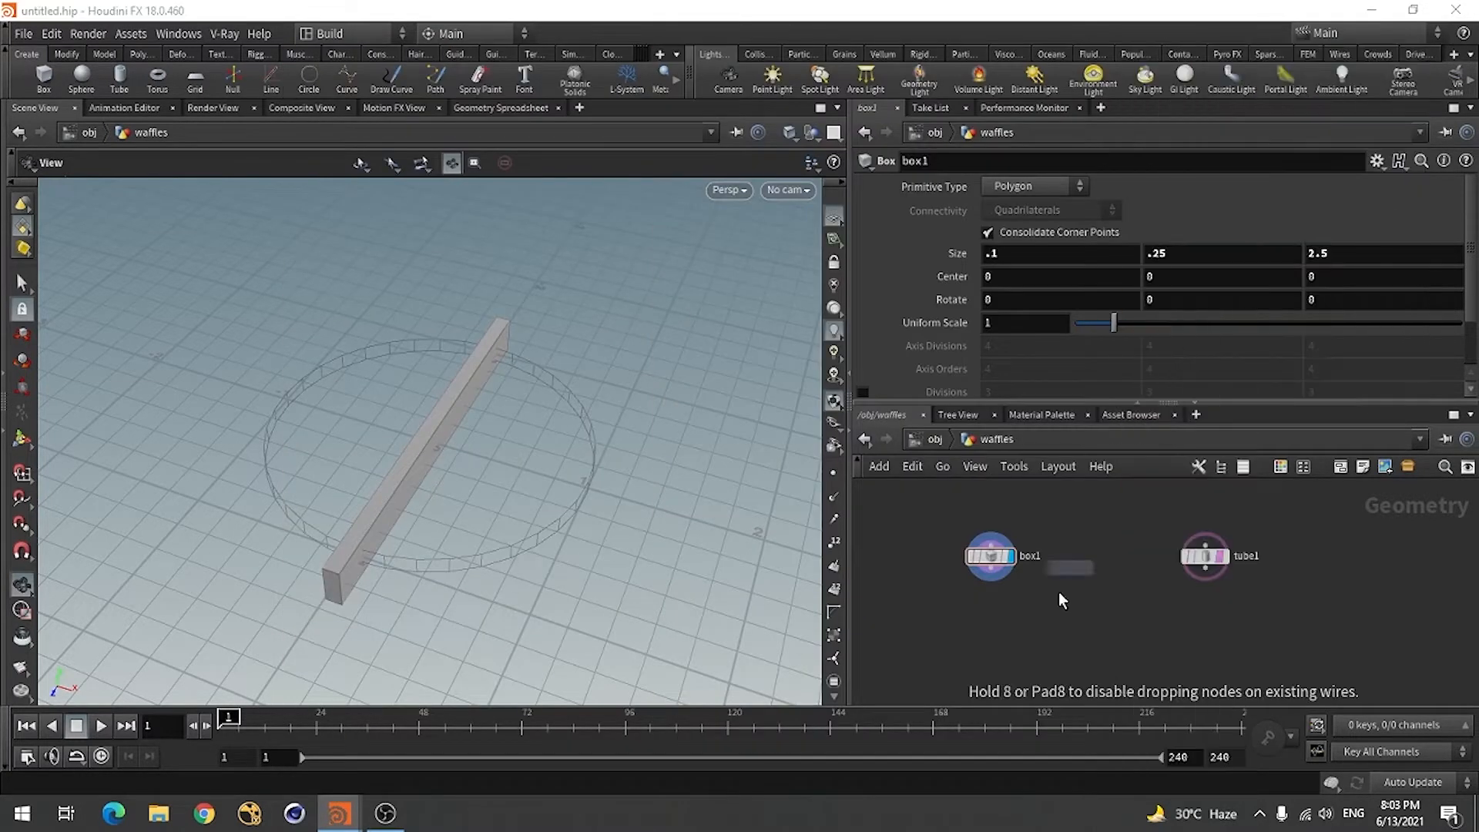
{"action": "left_click", "coordinate": [995, 587]}
{"action": "left_click_drag", "start_coordinate": [994, 583], "coordinate": [992, 613]}
{"action": "left_click", "coordinate": [1011, 619]}
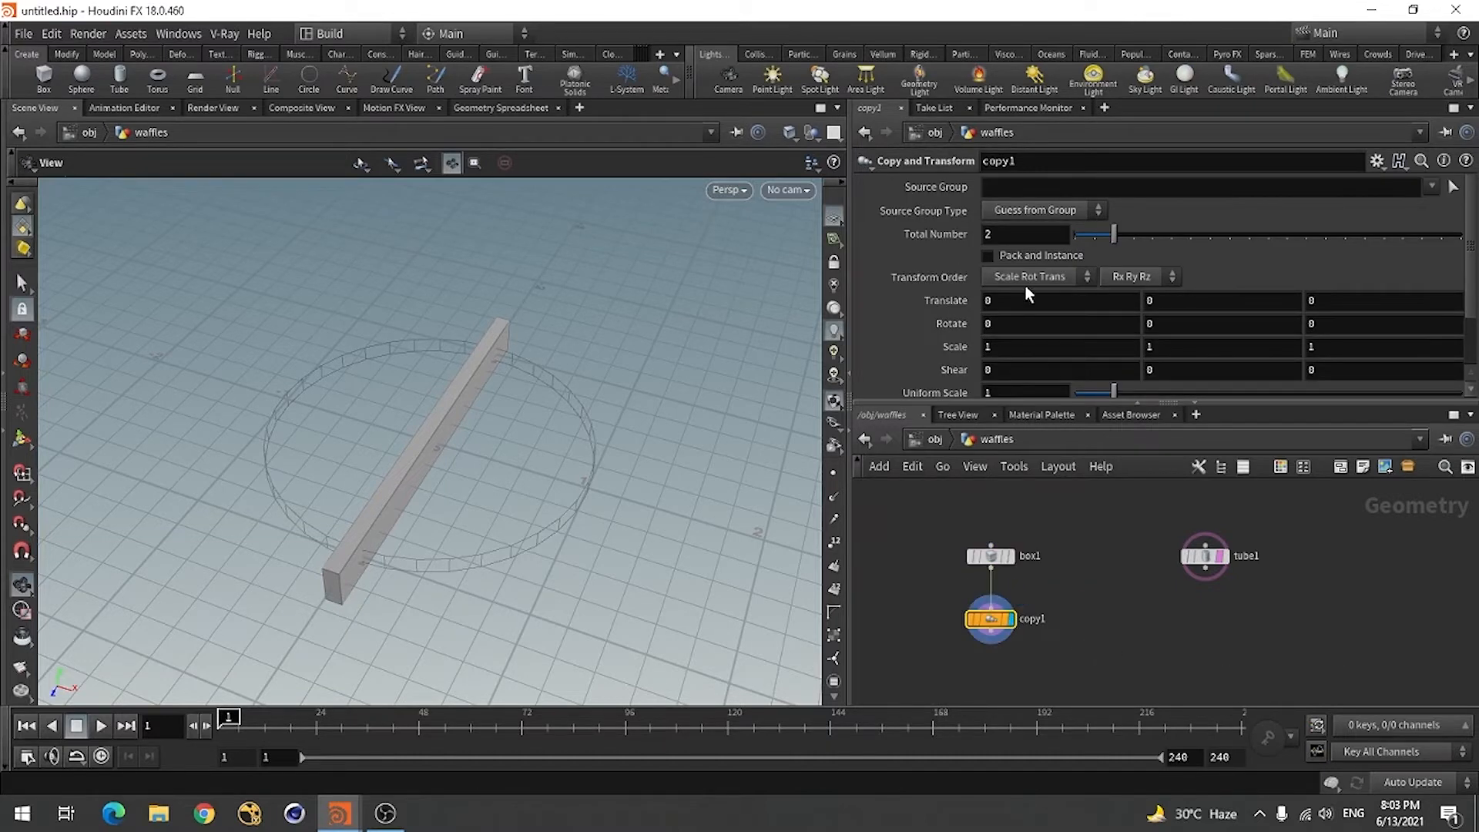
- Set the bar copies' X translation to 0.4 and their total number to 6
{"action": "scroll", "coordinate": [1081, 305], "scroll_direction": "up", "scroll_amount": 5}
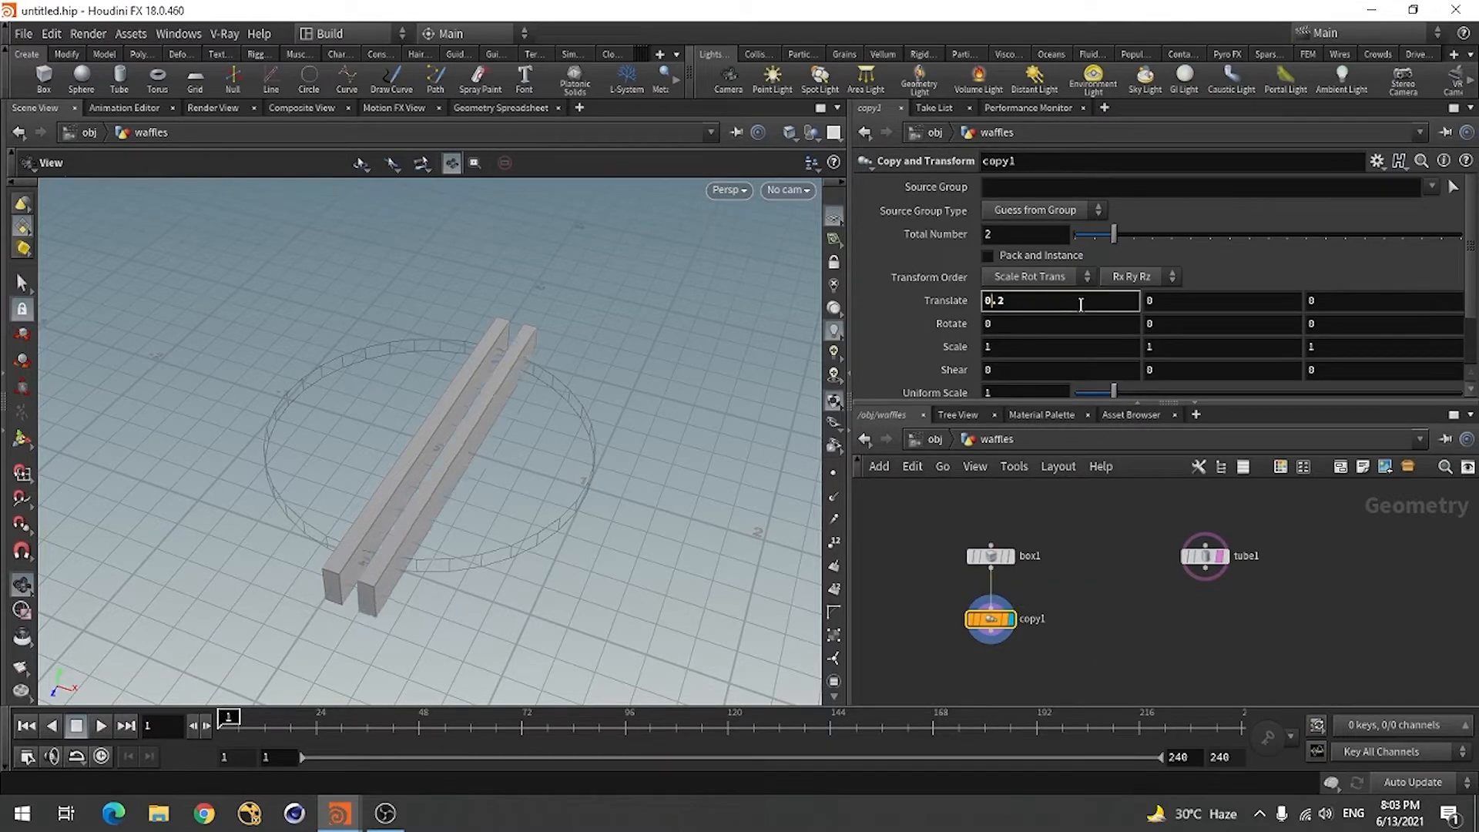
{"action": "scroll", "coordinate": [1081, 305], "scroll_direction": "down", "scroll_amount": 2}
{"action": "scroll", "coordinate": [1081, 305], "scroll_direction": "up", "scroll_amount": 1}
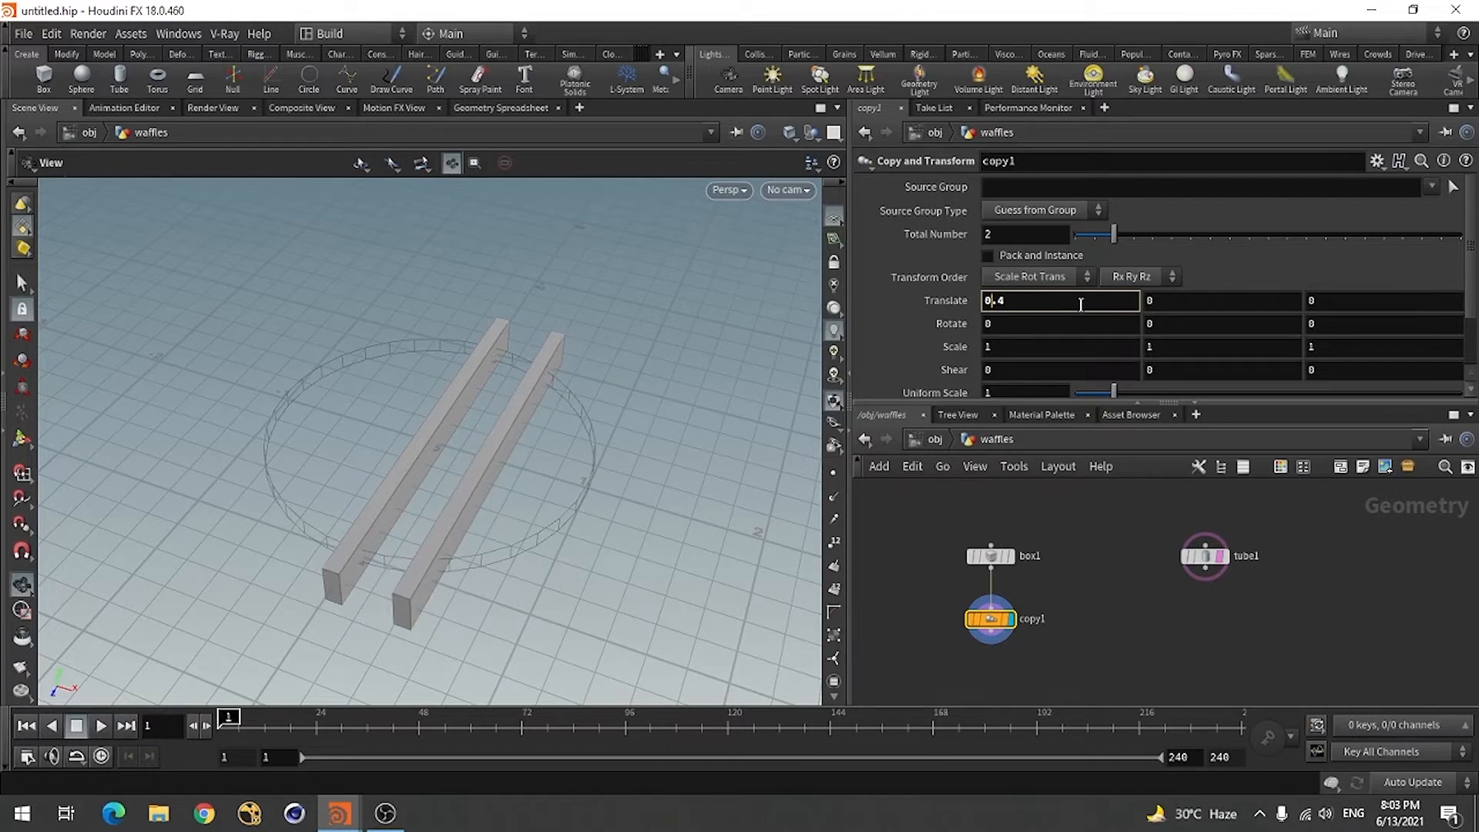
{"action": "type", "text": "3"}
{"action": "key", "text": "Return"}
{"action": "left_click", "coordinate": [1028, 309]}
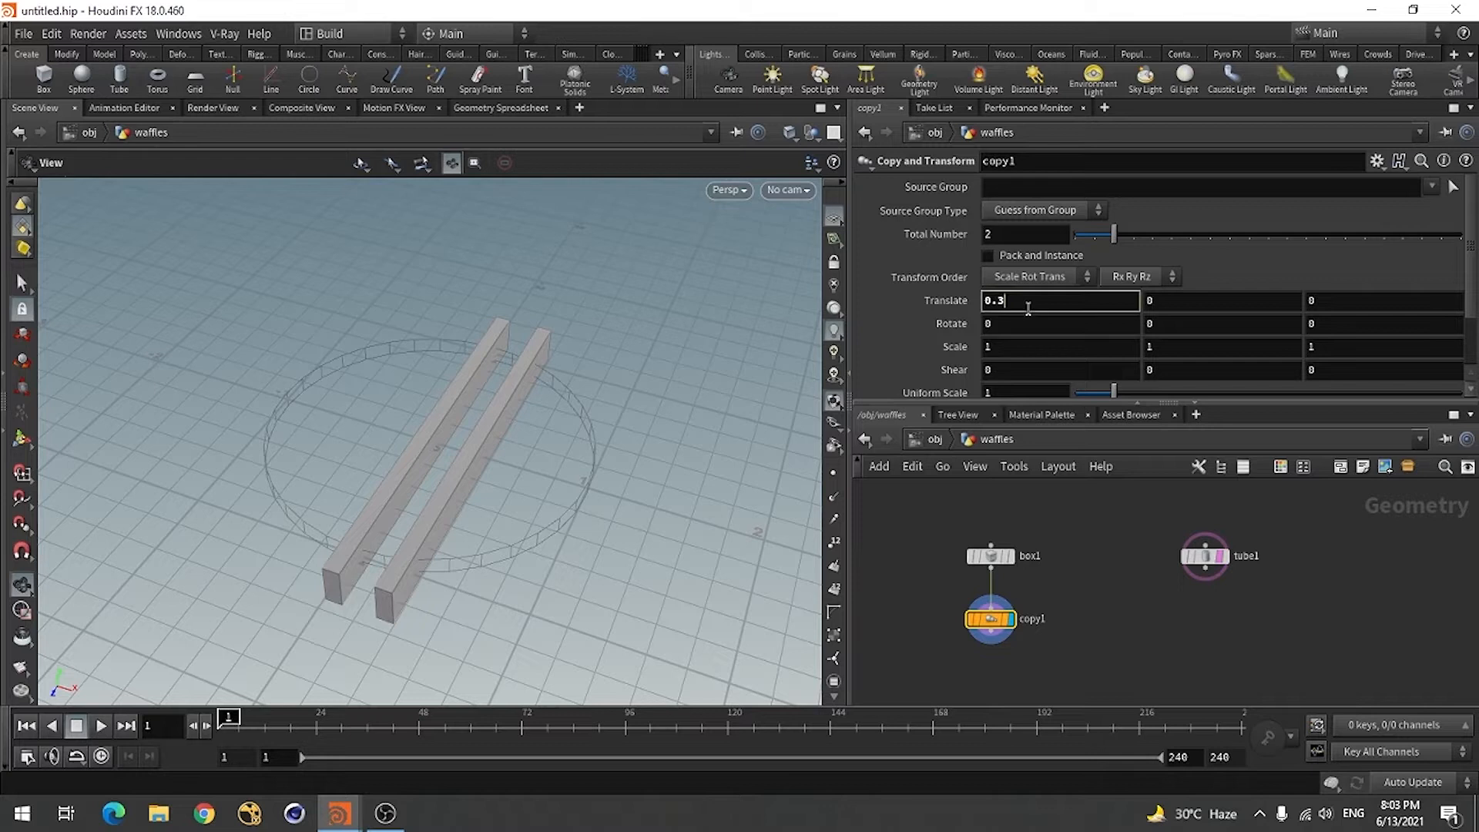
{"action": "type", "text": "4"}
{"action": "key", "text": "Return"}
{"action": "left_click_drag", "start_coordinate": [1116, 239], "coordinate": [1187, 255]}
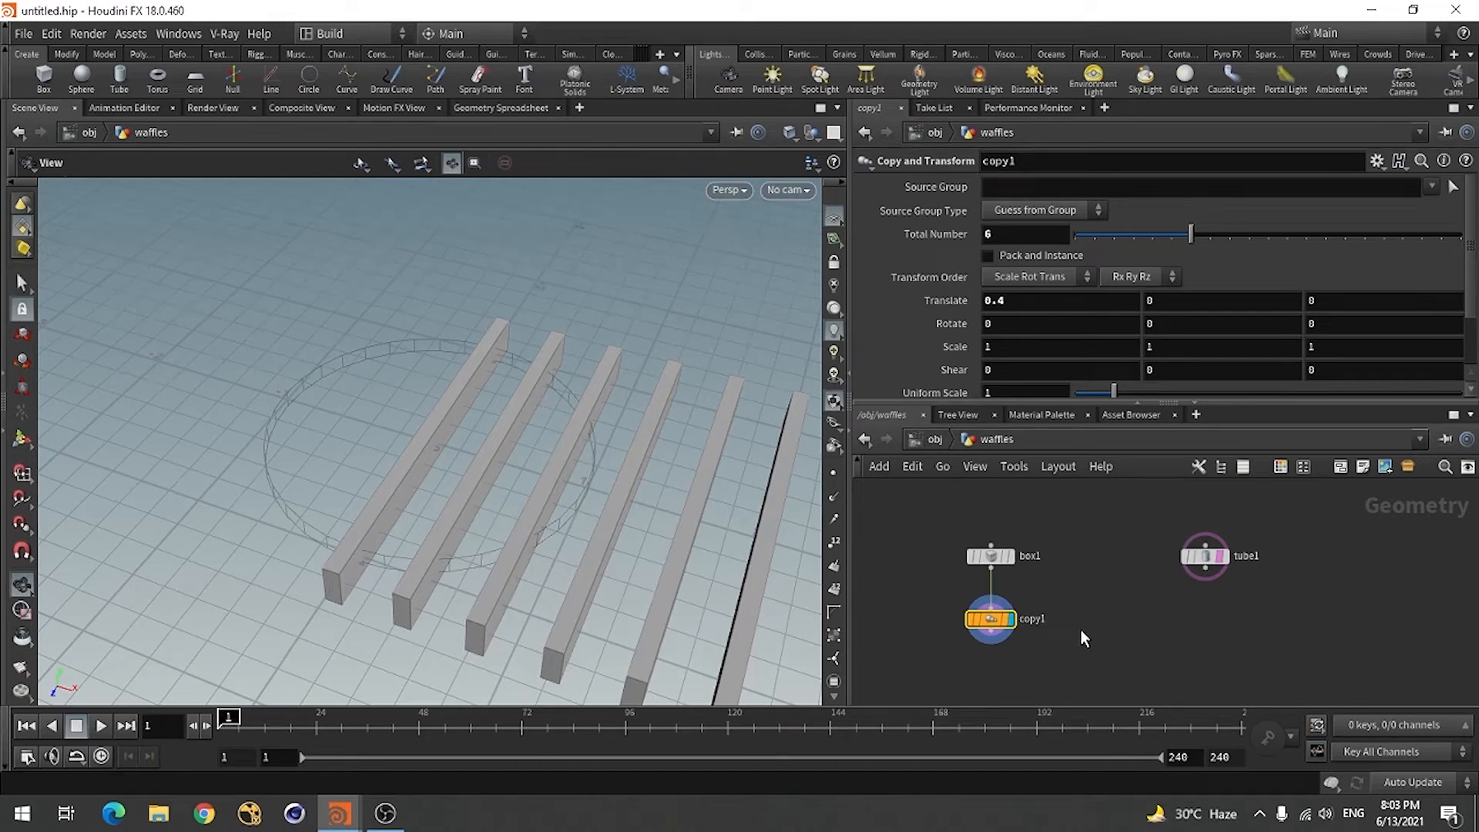
- Add a Transform node below the copy node, feed the copied bars into it and display its result
{"action": "key", "text": "Tab"}
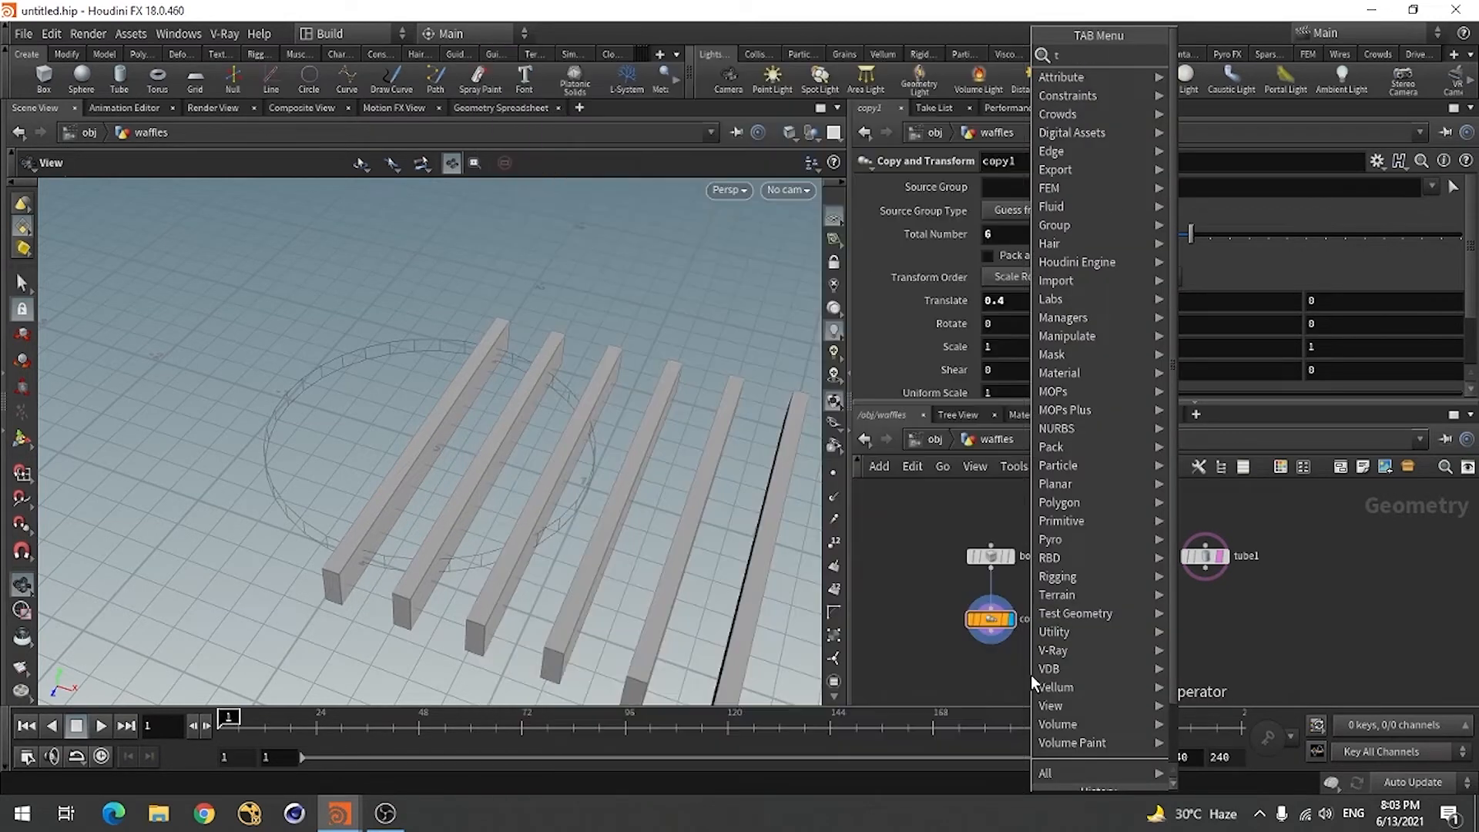
{"action": "left_click", "coordinate": [1227, 105]}
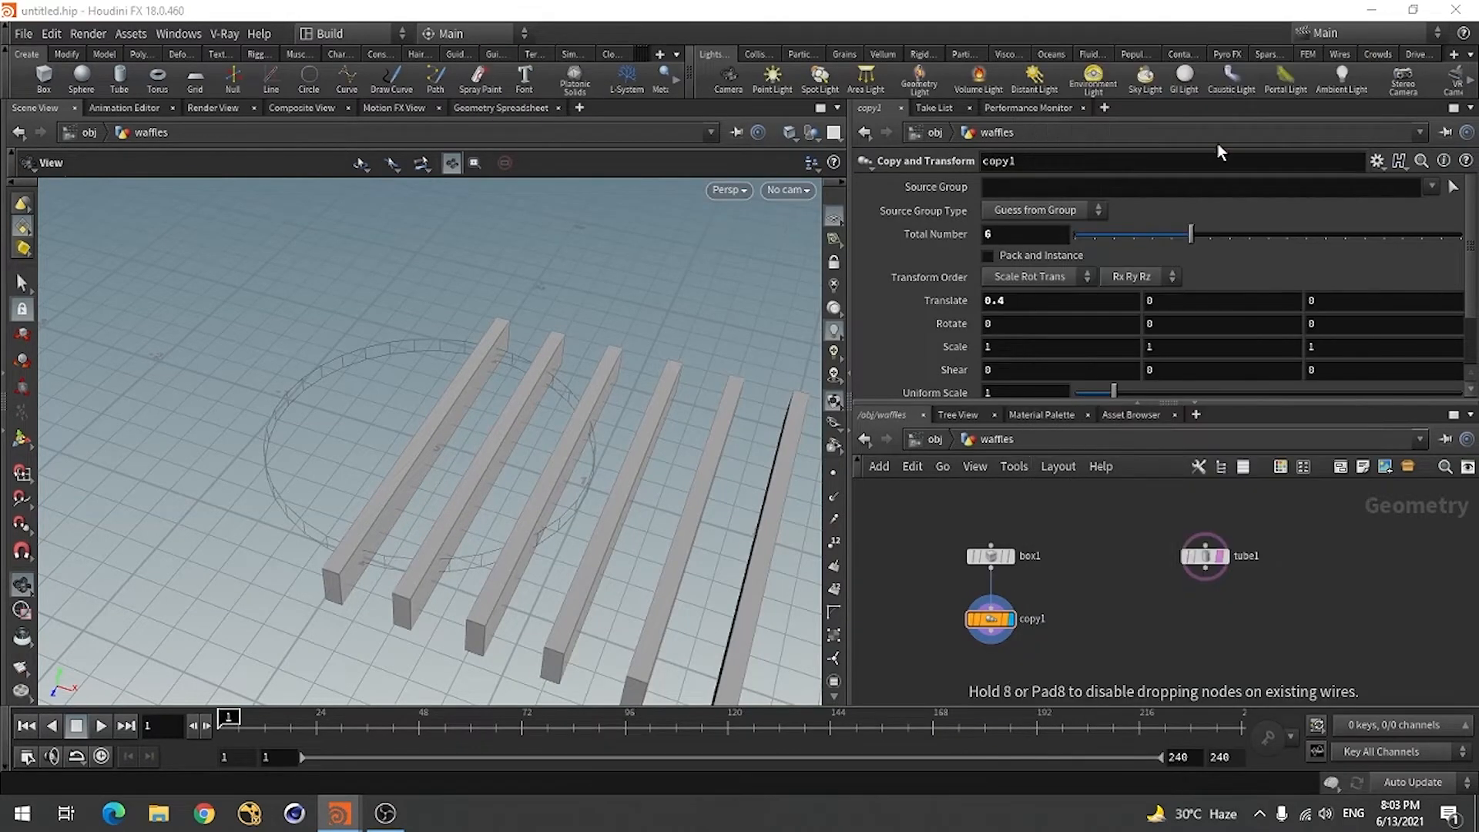
{"action": "left_click", "coordinate": [992, 676]}
{"action": "left_click", "coordinate": [992, 632]}
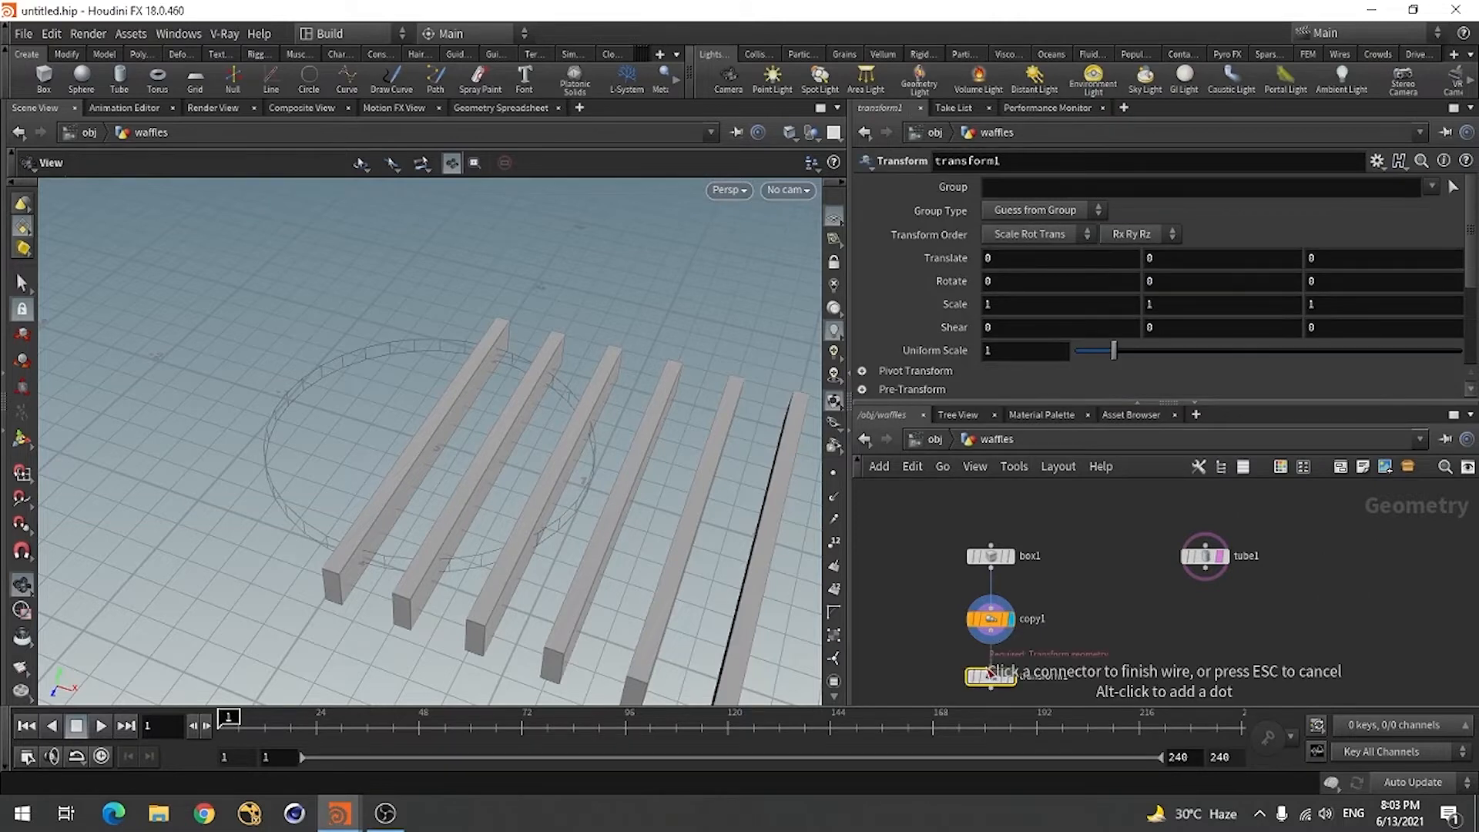
{"action": "left_click", "coordinate": [992, 666]}
{"action": "left_click", "coordinate": [1010, 678]}
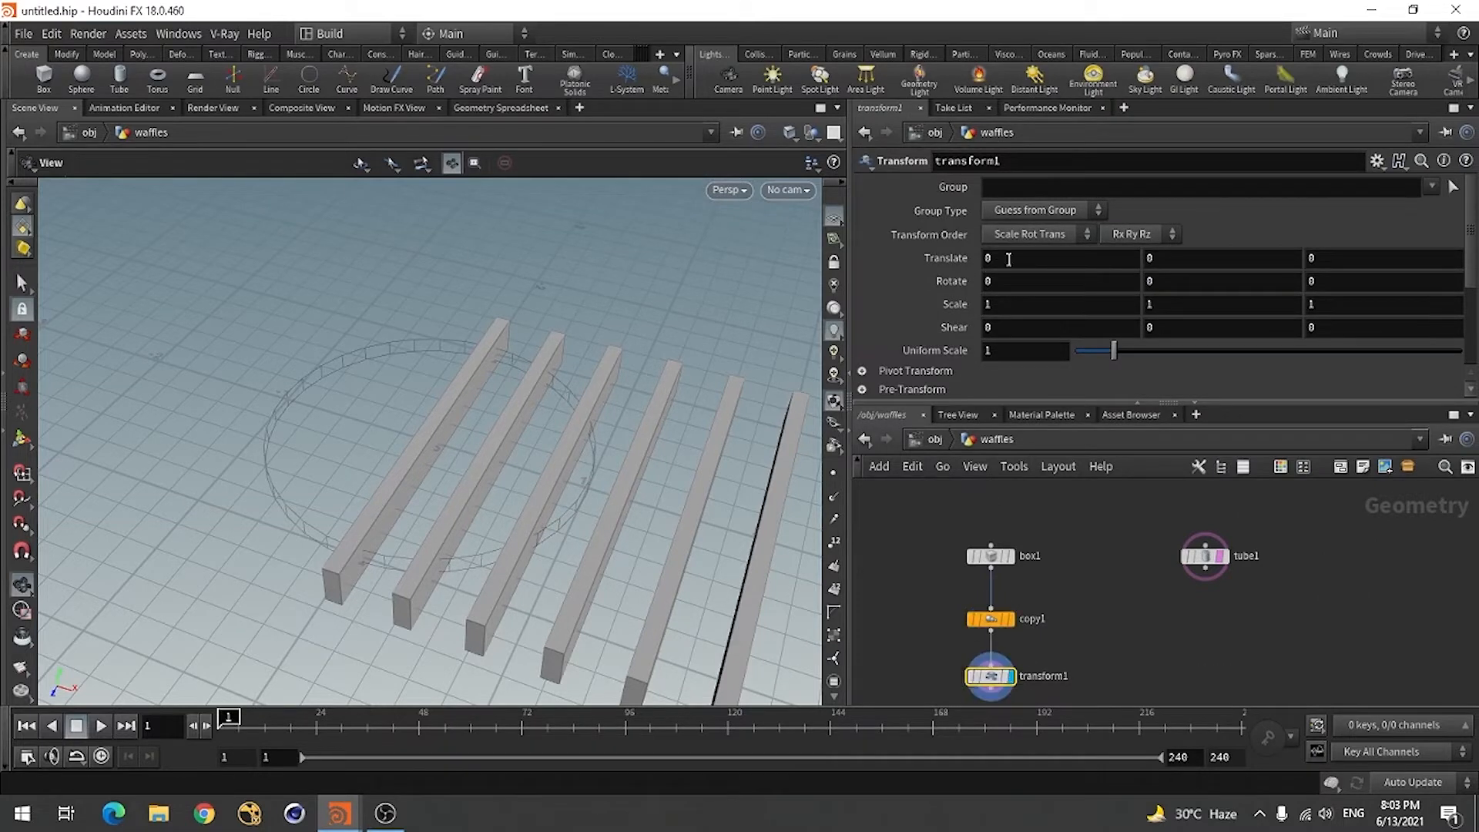
- Move the row of bars across the tube by setting the Transform's X translation to -1.1
{"action": "left_click", "coordinate": [1008, 260]}
{"action": "type", "text": "-0.3"}
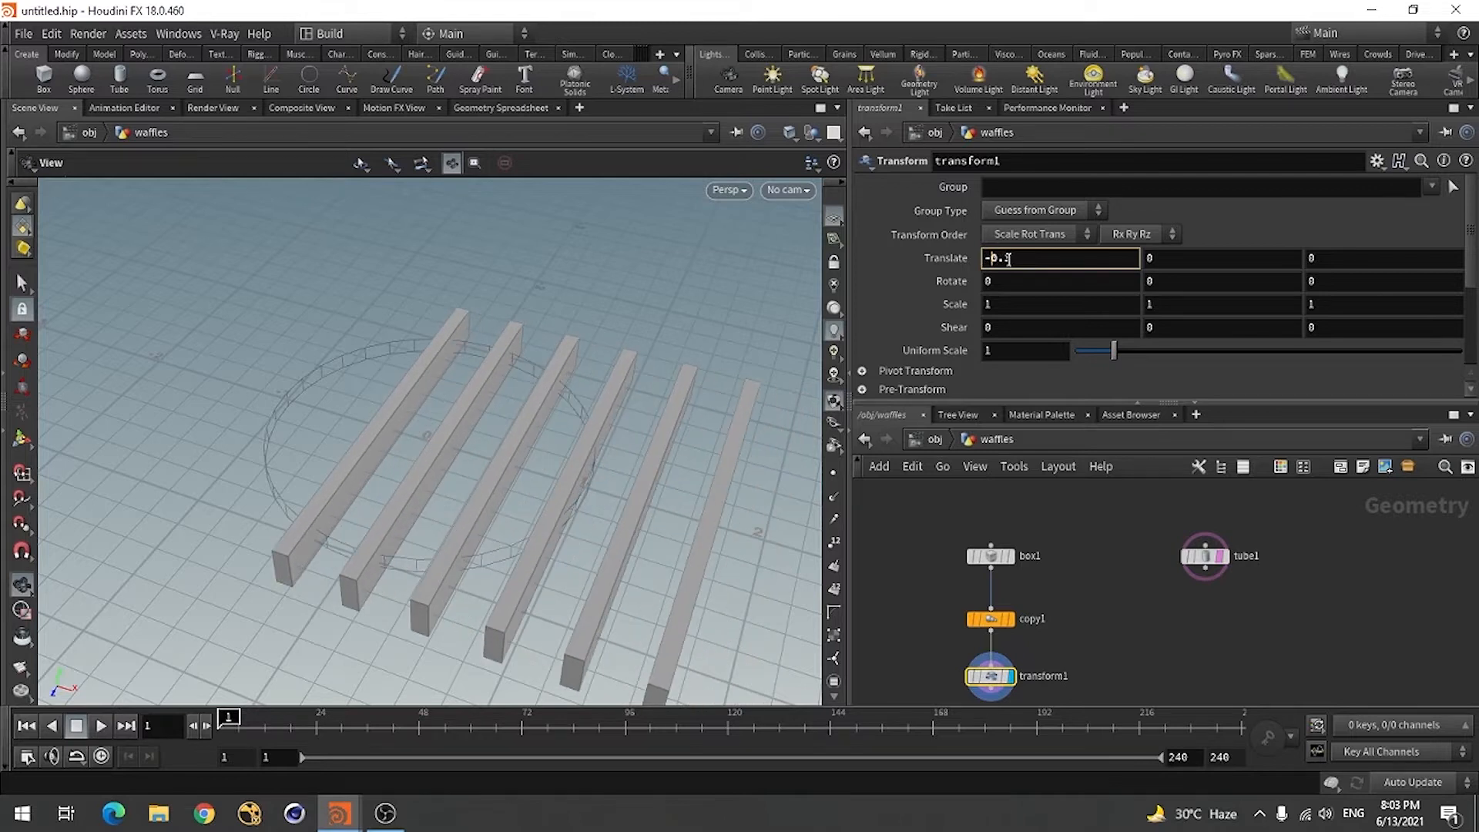
{"action": "scroll", "coordinate": [1009, 260], "scroll_direction": "down", "scroll_amount": 8}
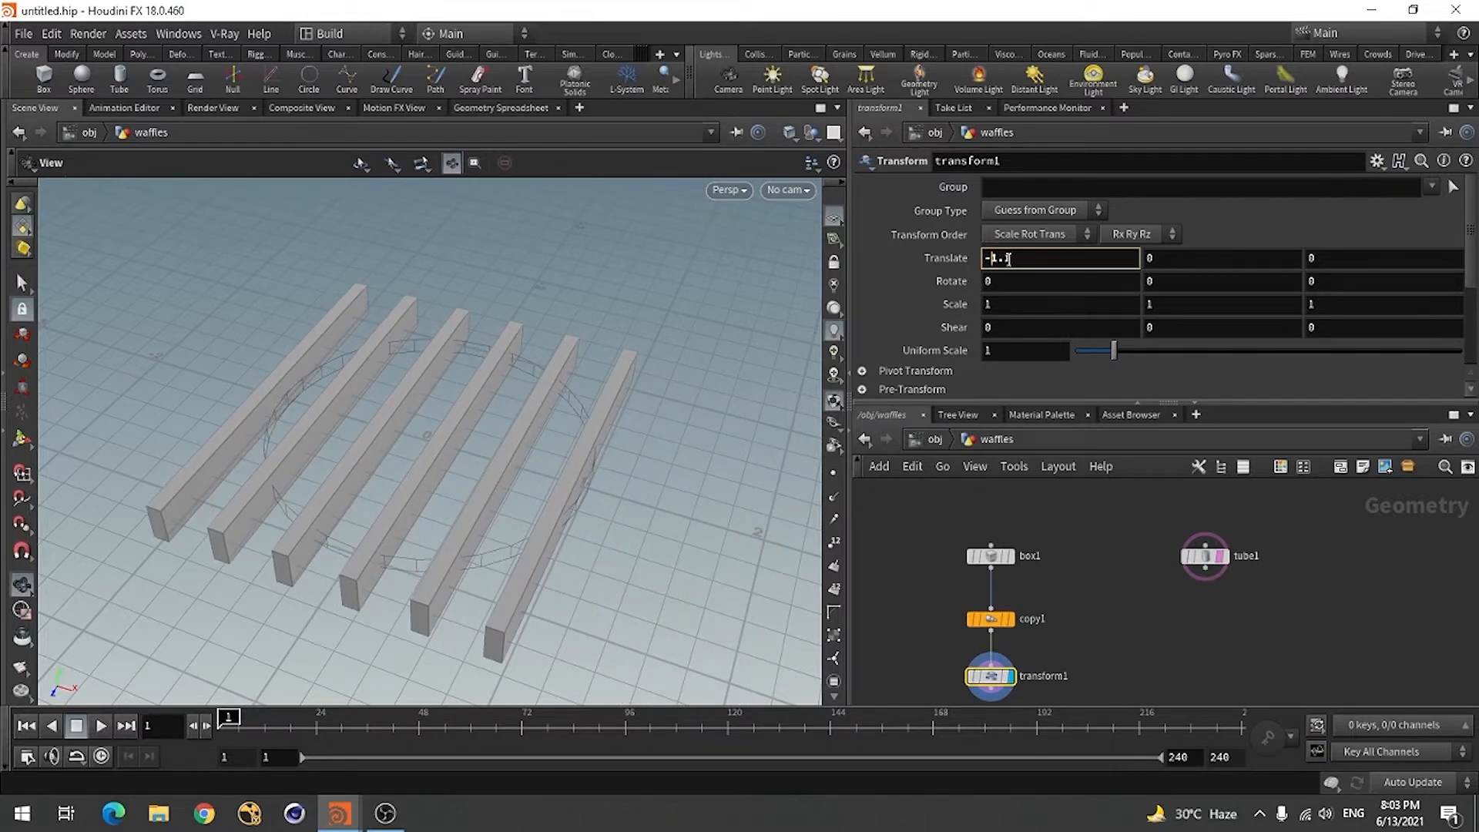
- Tighten the spacing of the bar copies by setting the copy node's X translation to 0.35
{"action": "left_click", "coordinate": [991, 621]}
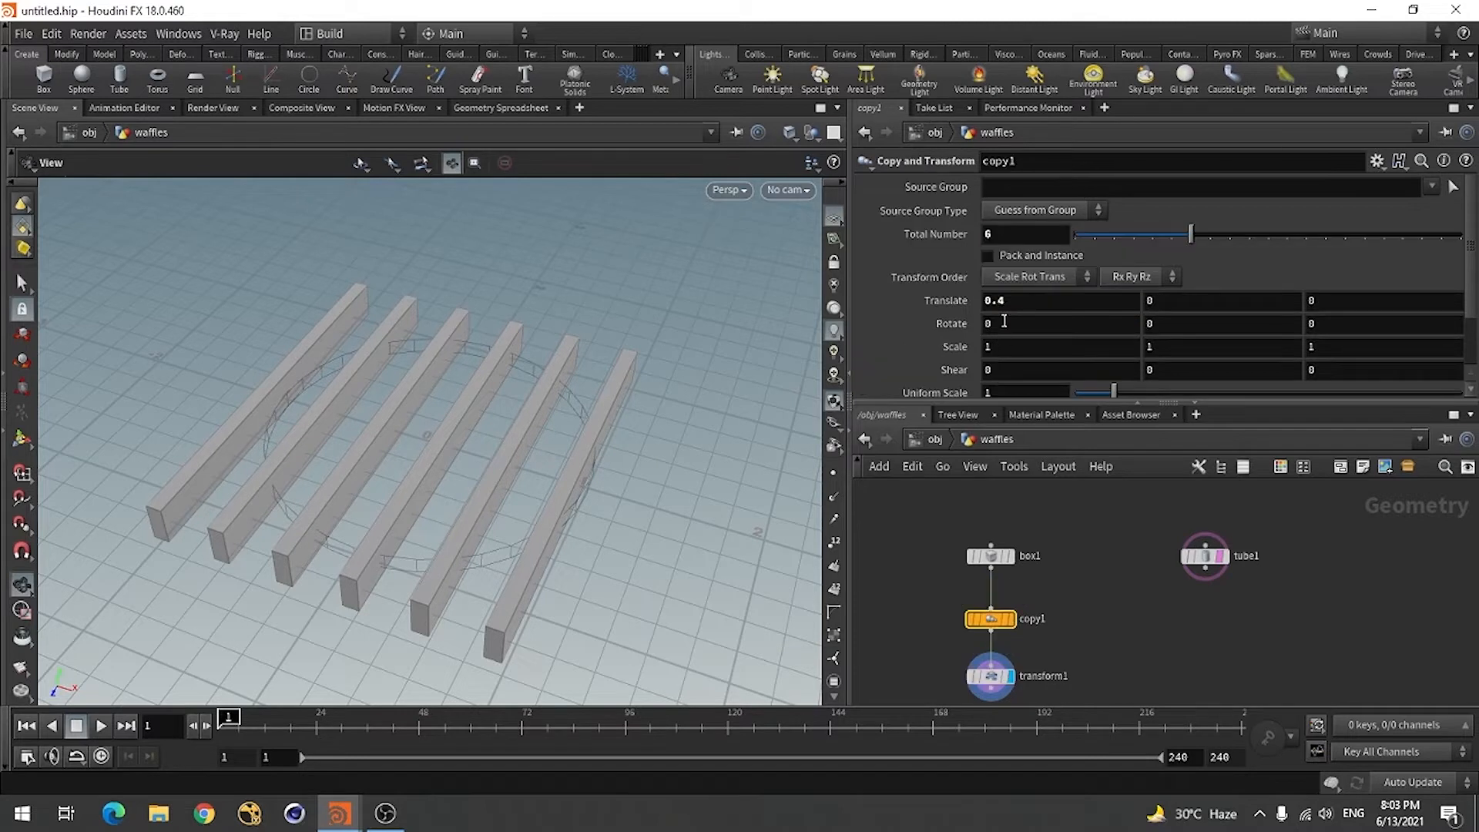
{"action": "left_click", "coordinate": [1010, 303]}
{"action": "type", "text": "0.35"}
{"action": "key", "text": "Return"}
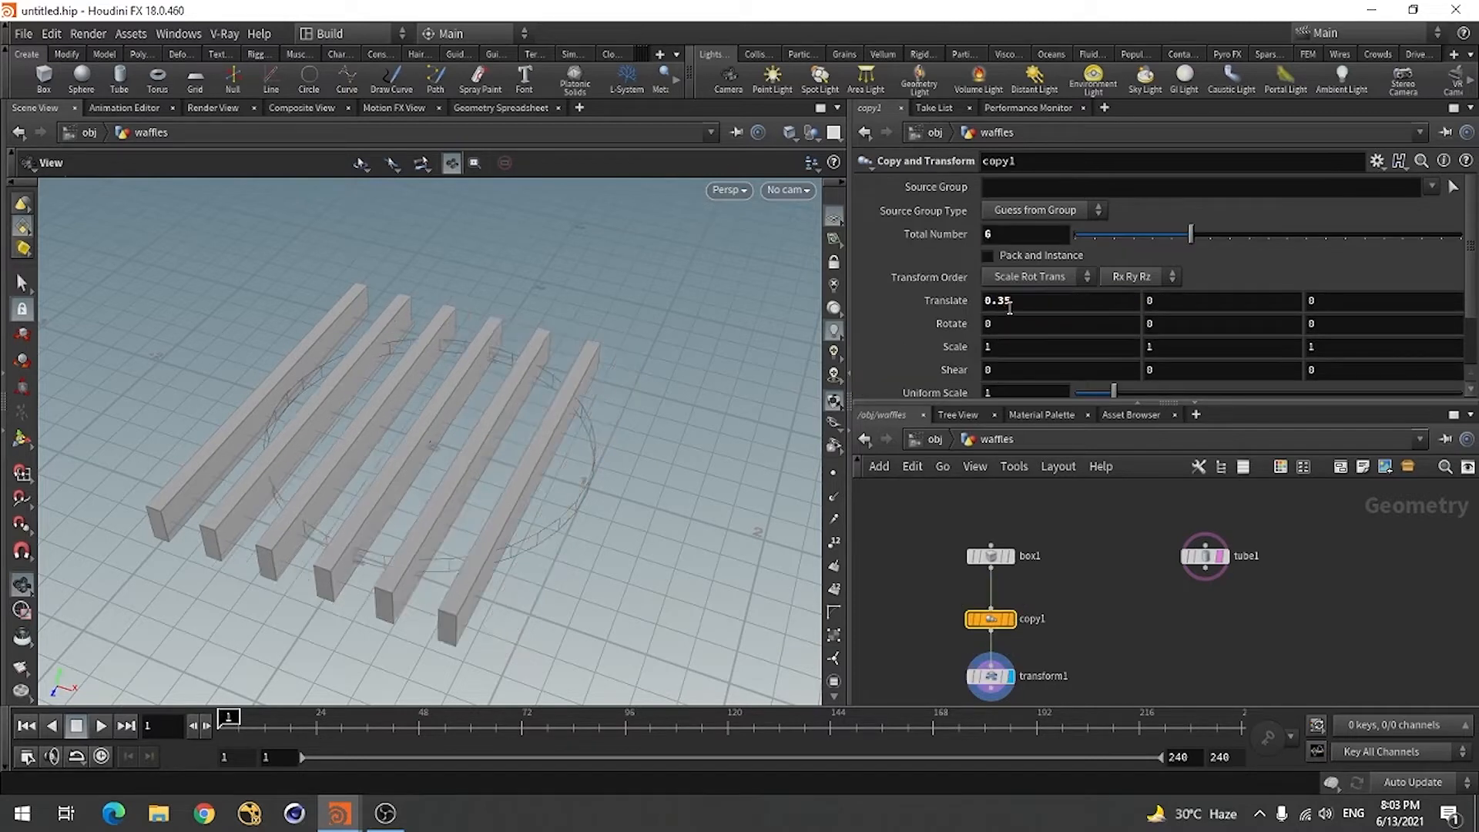
- Centre the row of bars over the tube by setting the Transform's X translation to -0.9
{"action": "left_click", "coordinate": [991, 676]}
{"action": "left_click", "coordinate": [1029, 257]}
{"action": "scroll", "coordinate": [1029, 258], "scroll_direction": "down", "scroll_amount": 1}
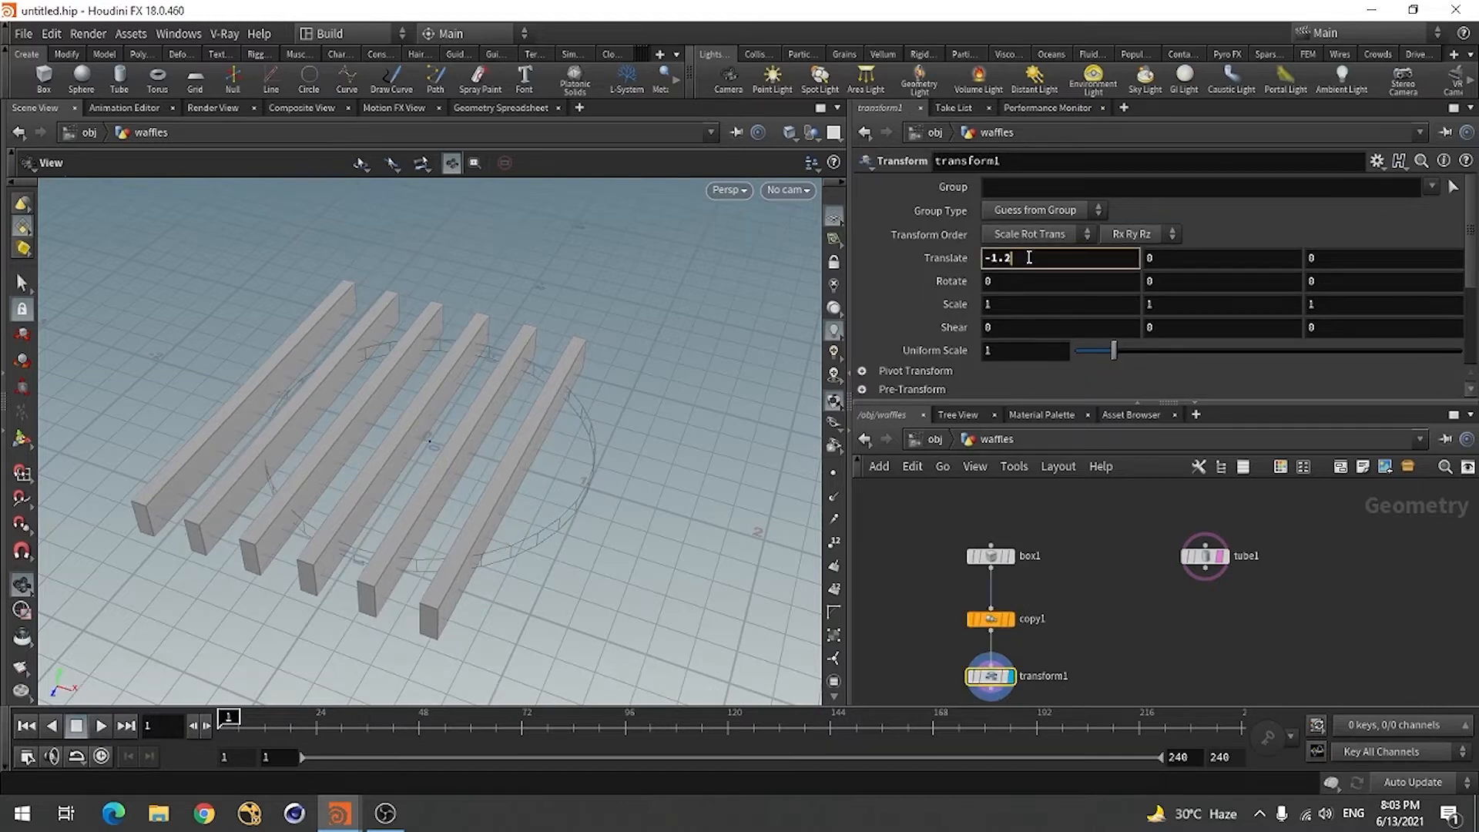
{"action": "scroll", "coordinate": [1029, 257], "scroll_direction": "up", "scroll_amount": 3}
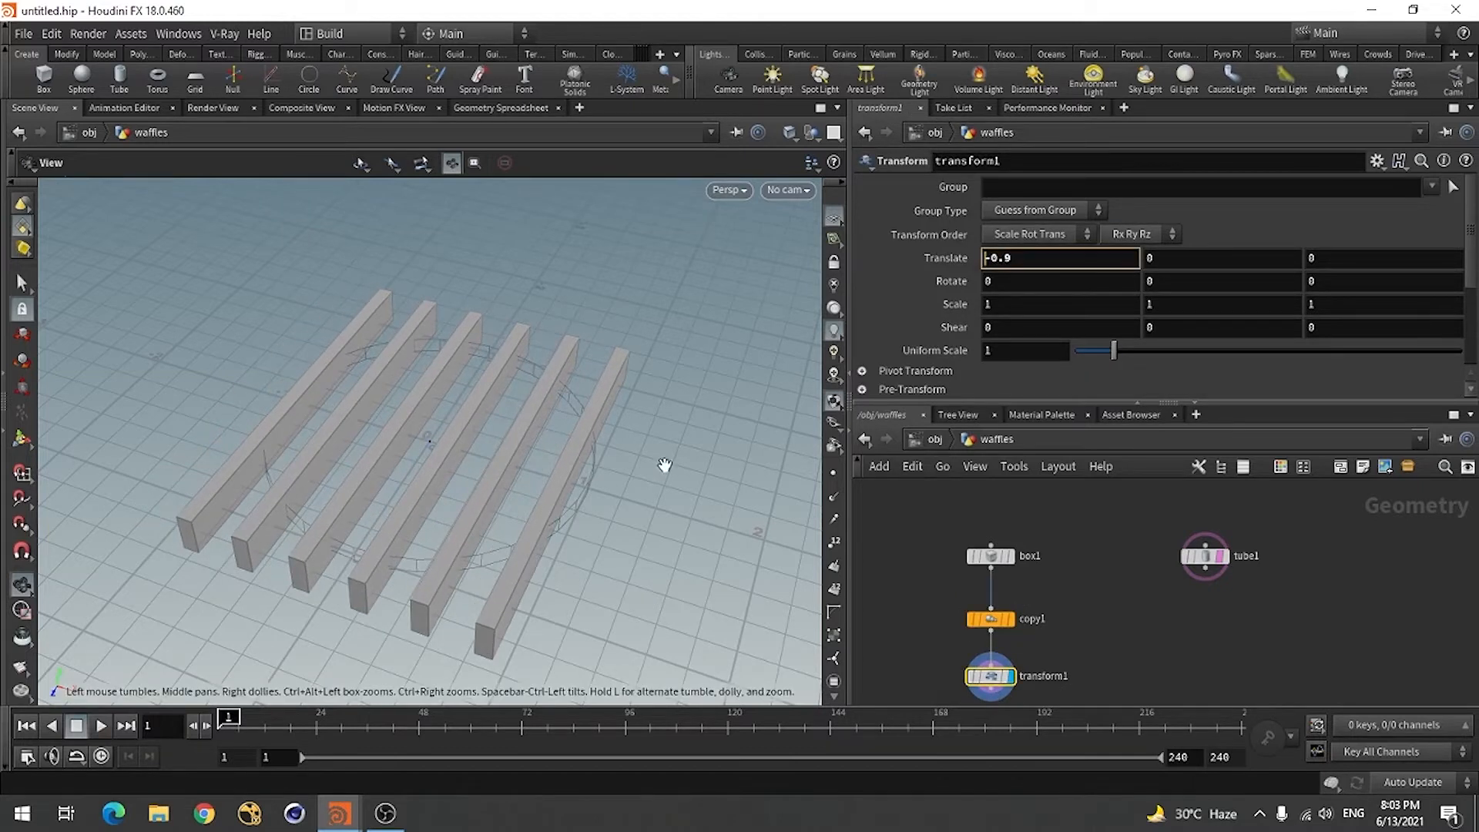
{"action": "left_click_drag", "start_coordinate": [358, 452], "coordinate": [416, 463]}
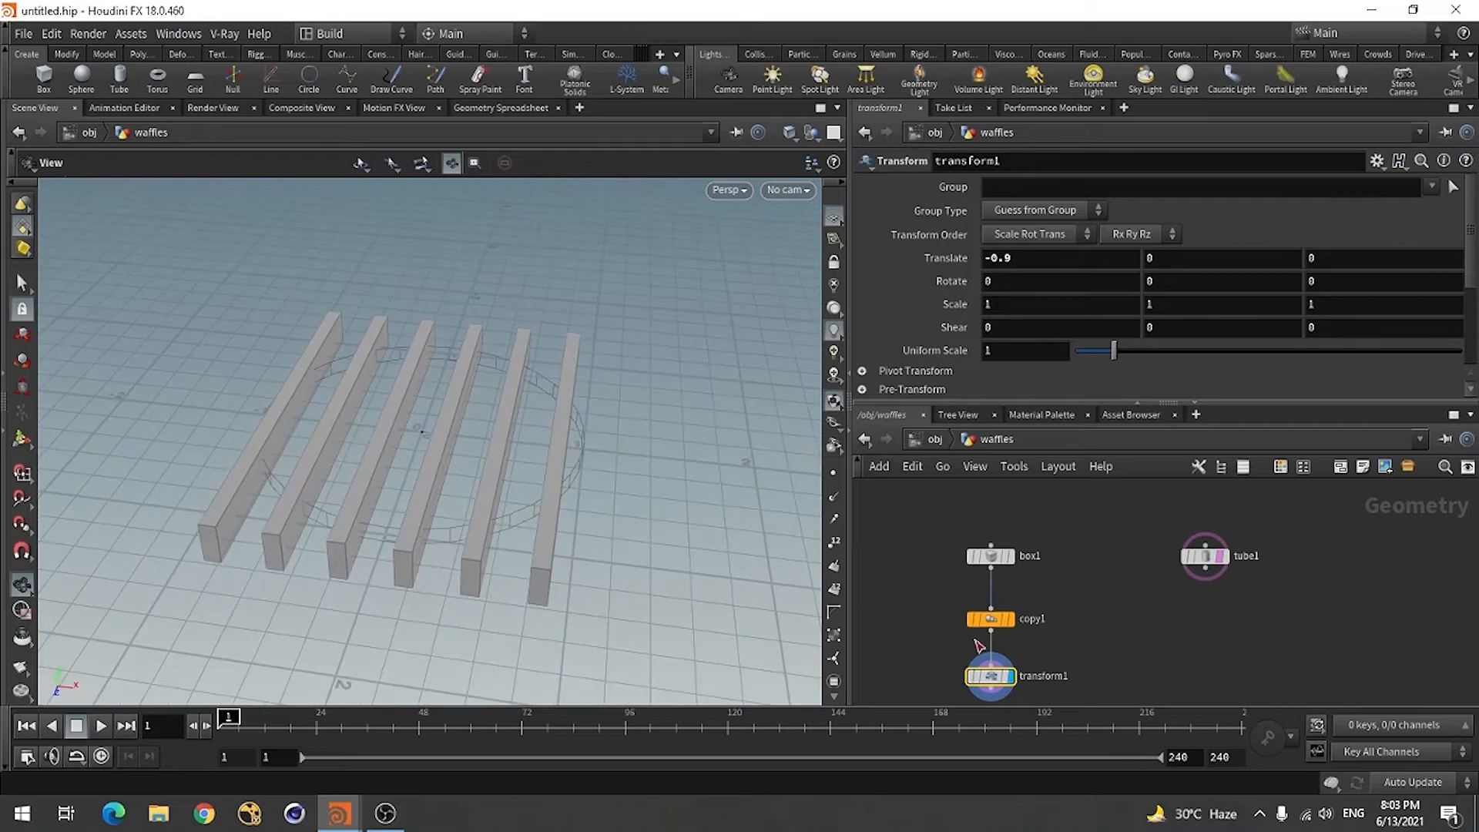
- Add a second Transform node beside the first and feed the first Transform's output into it
{"action": "scroll", "coordinate": [1099, 536], "scroll_direction": "down", "scroll_amount": 3}
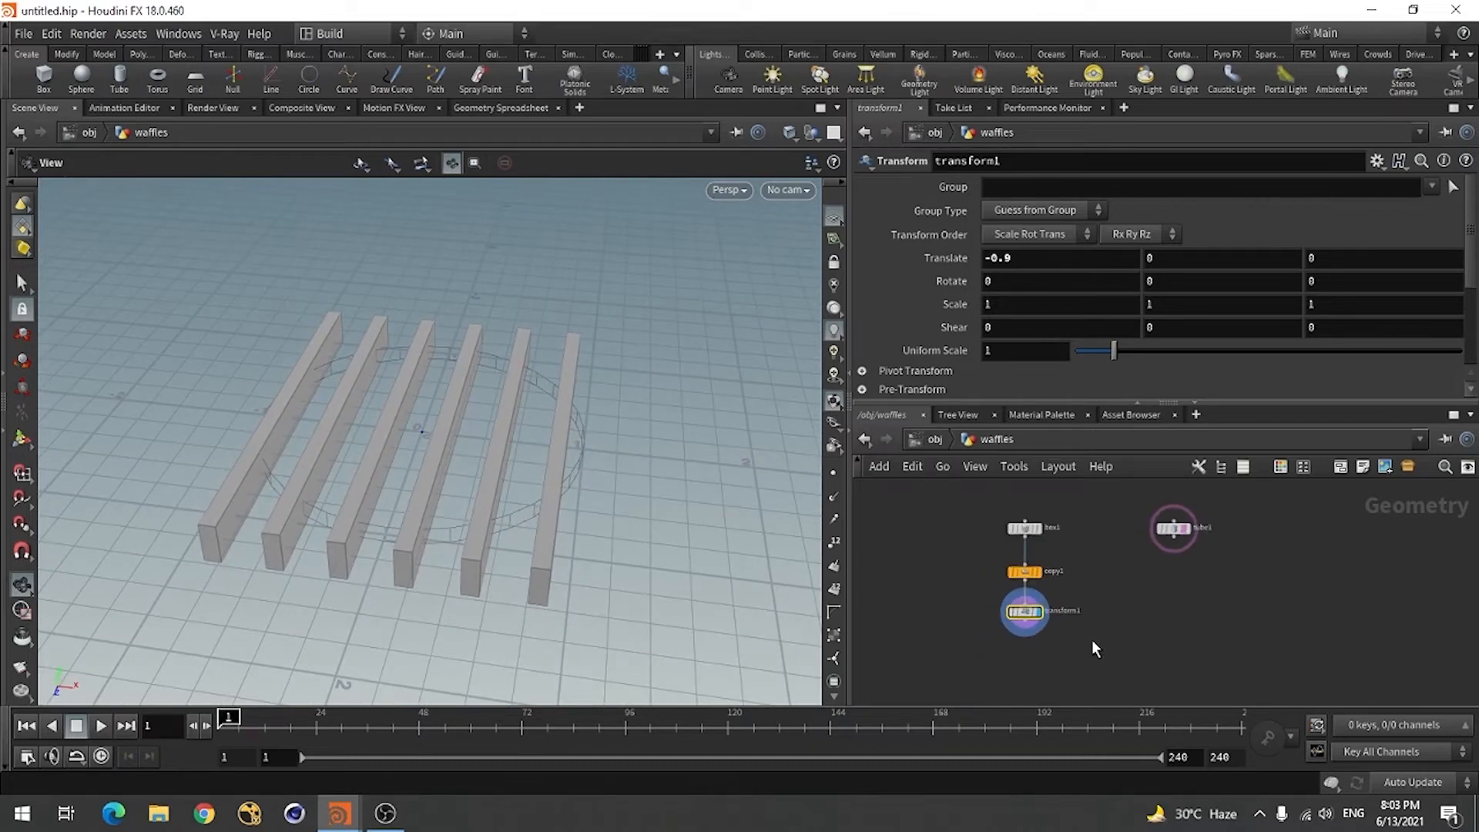
{"action": "key", "text": "Tab"}
{"action": "type", "text": "tra"}
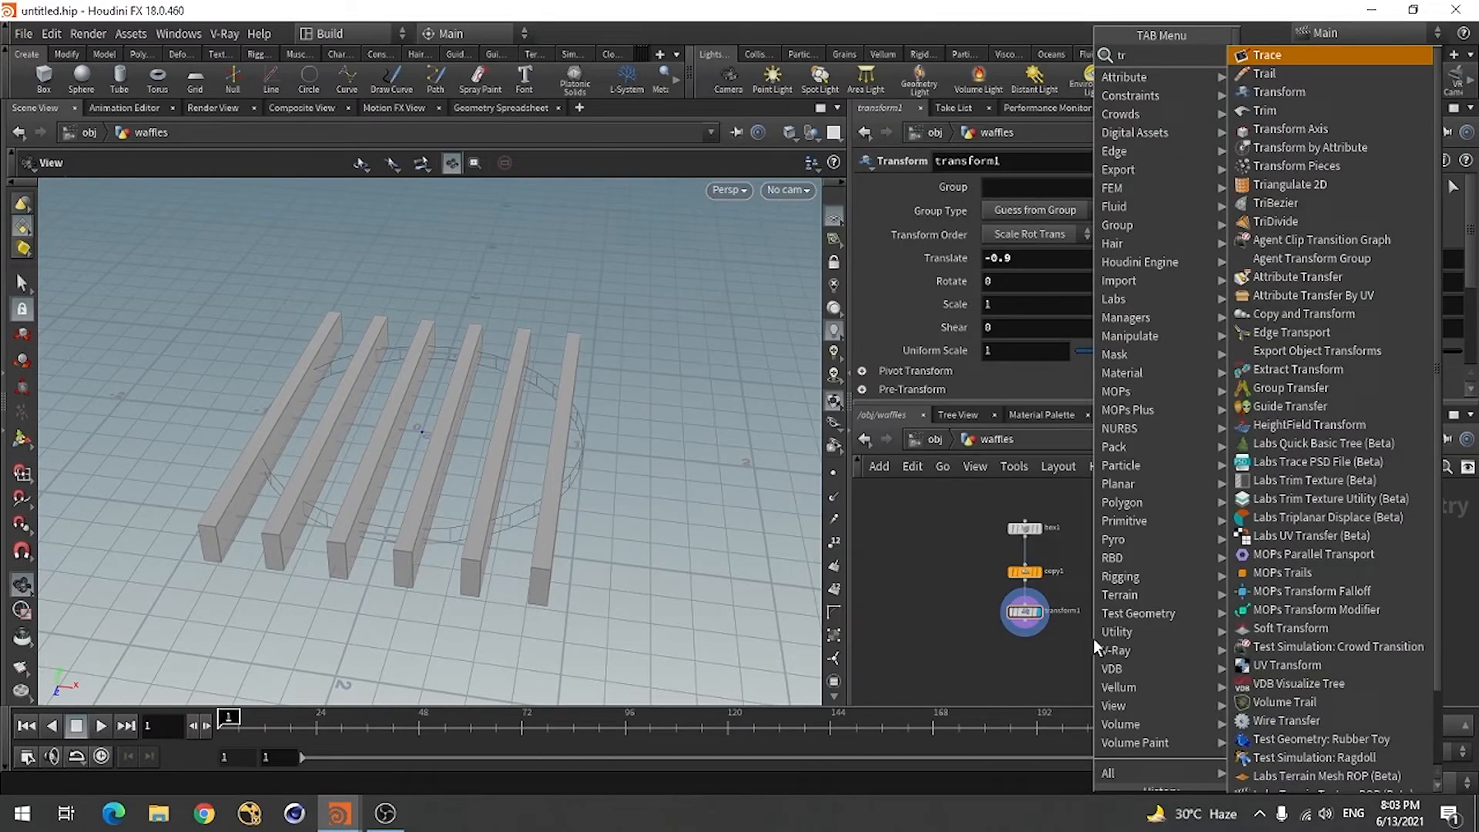
{"action": "left_click", "coordinate": [1276, 91]}
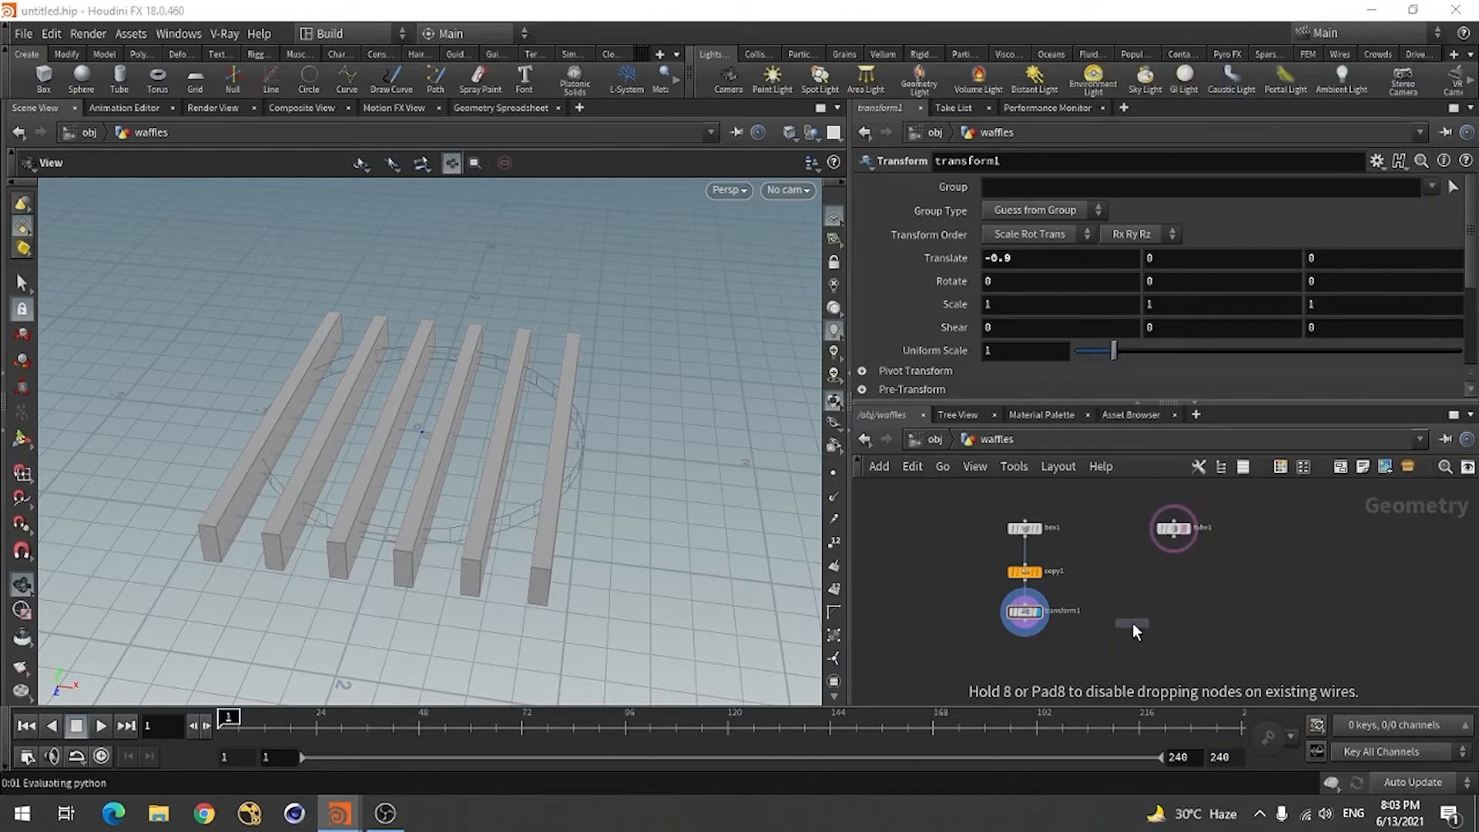
{"action": "left_click", "coordinate": [1115, 610]}
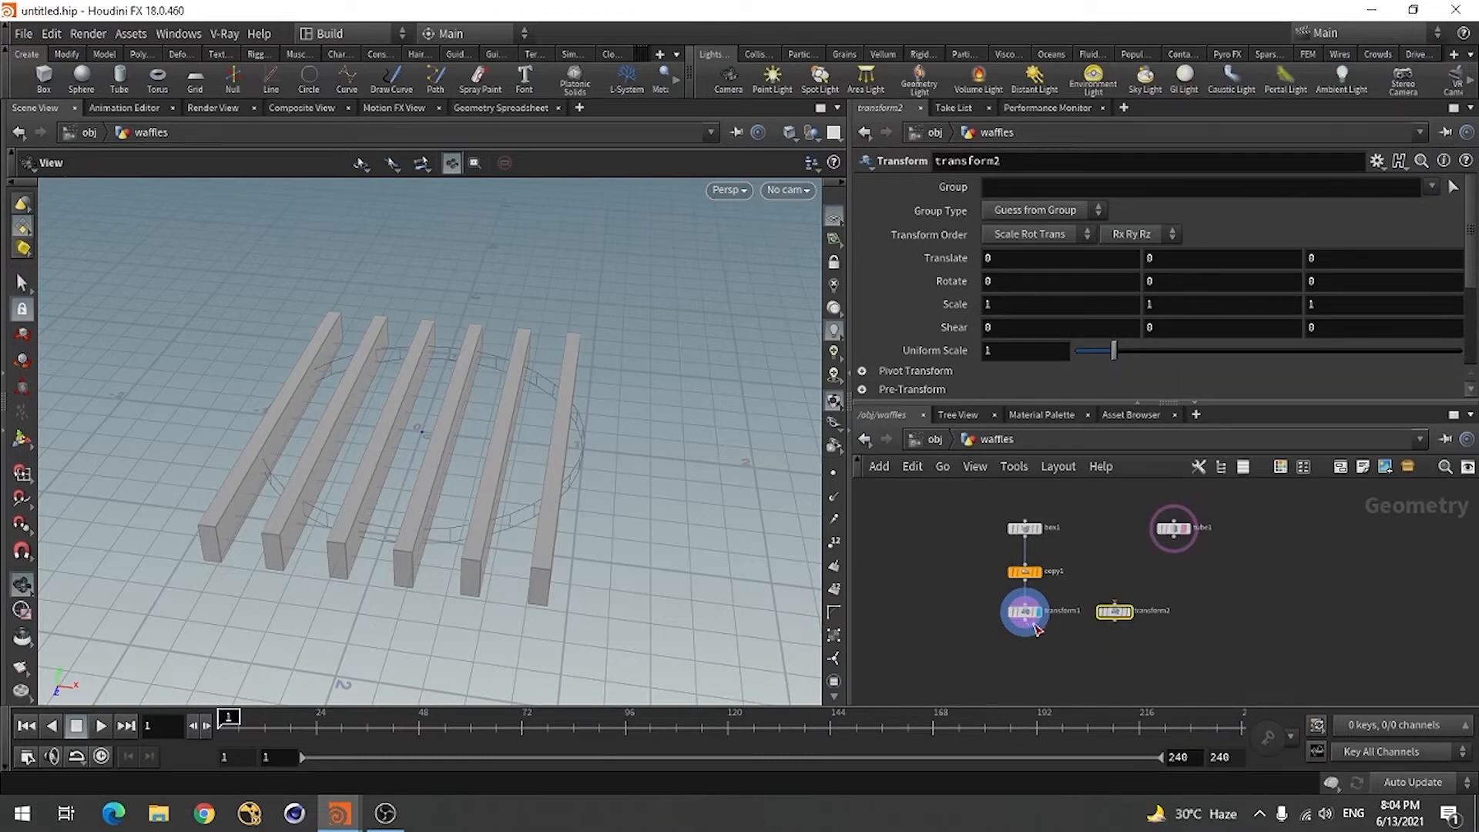
{"action": "left_click", "coordinate": [1026, 625]}
{"action": "left_click", "coordinate": [1131, 621]}
{"action": "left_click_drag", "start_coordinate": [1112, 611], "coordinate": [1120, 623]}
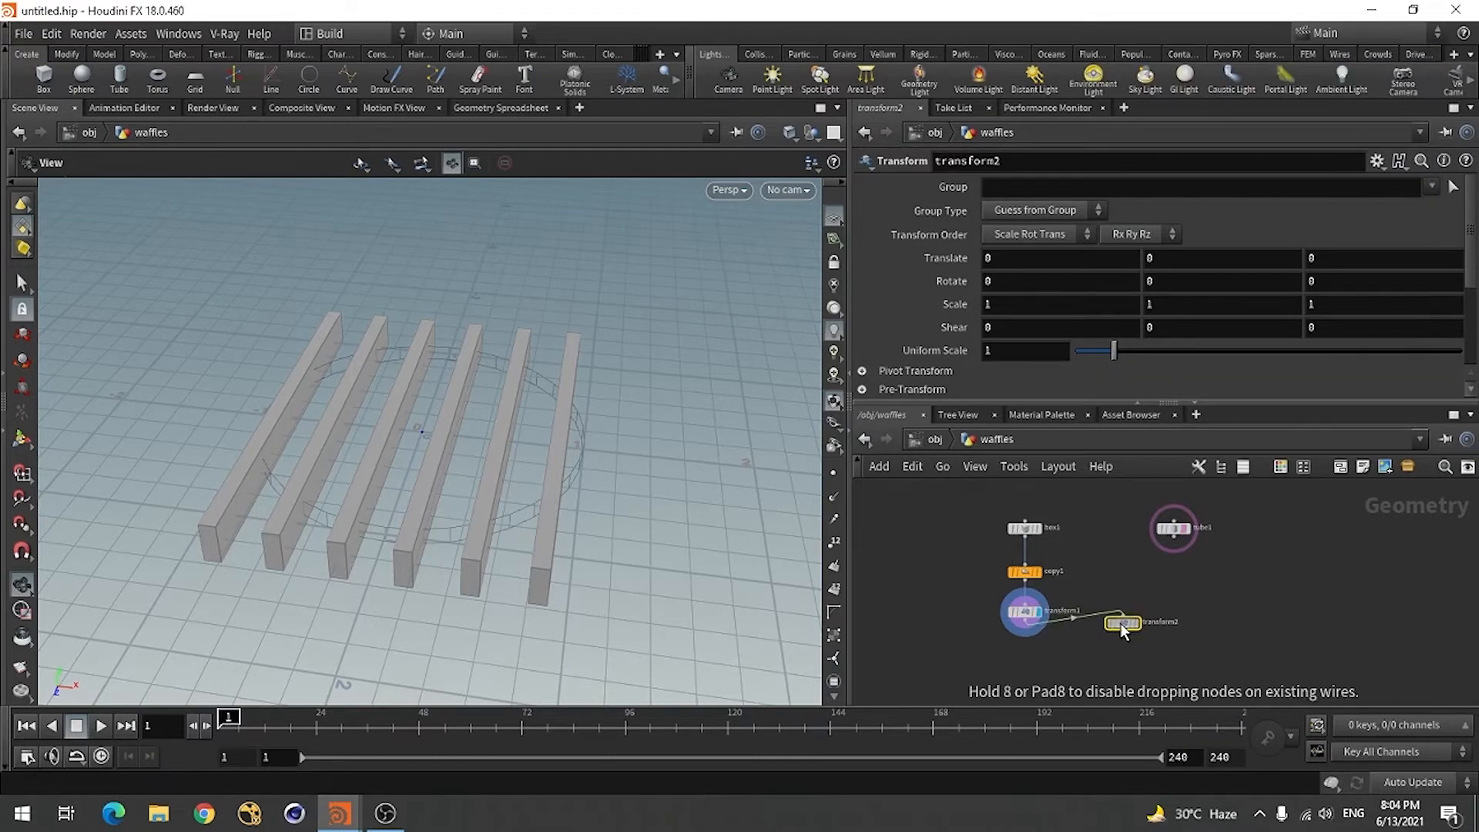
- Set the second Transform's Y rotation to 90 and display its result
{"action": "left_click", "coordinate": [1162, 282]}
{"action": "type", "text": "90"}
{"action": "key", "text": "Return"}
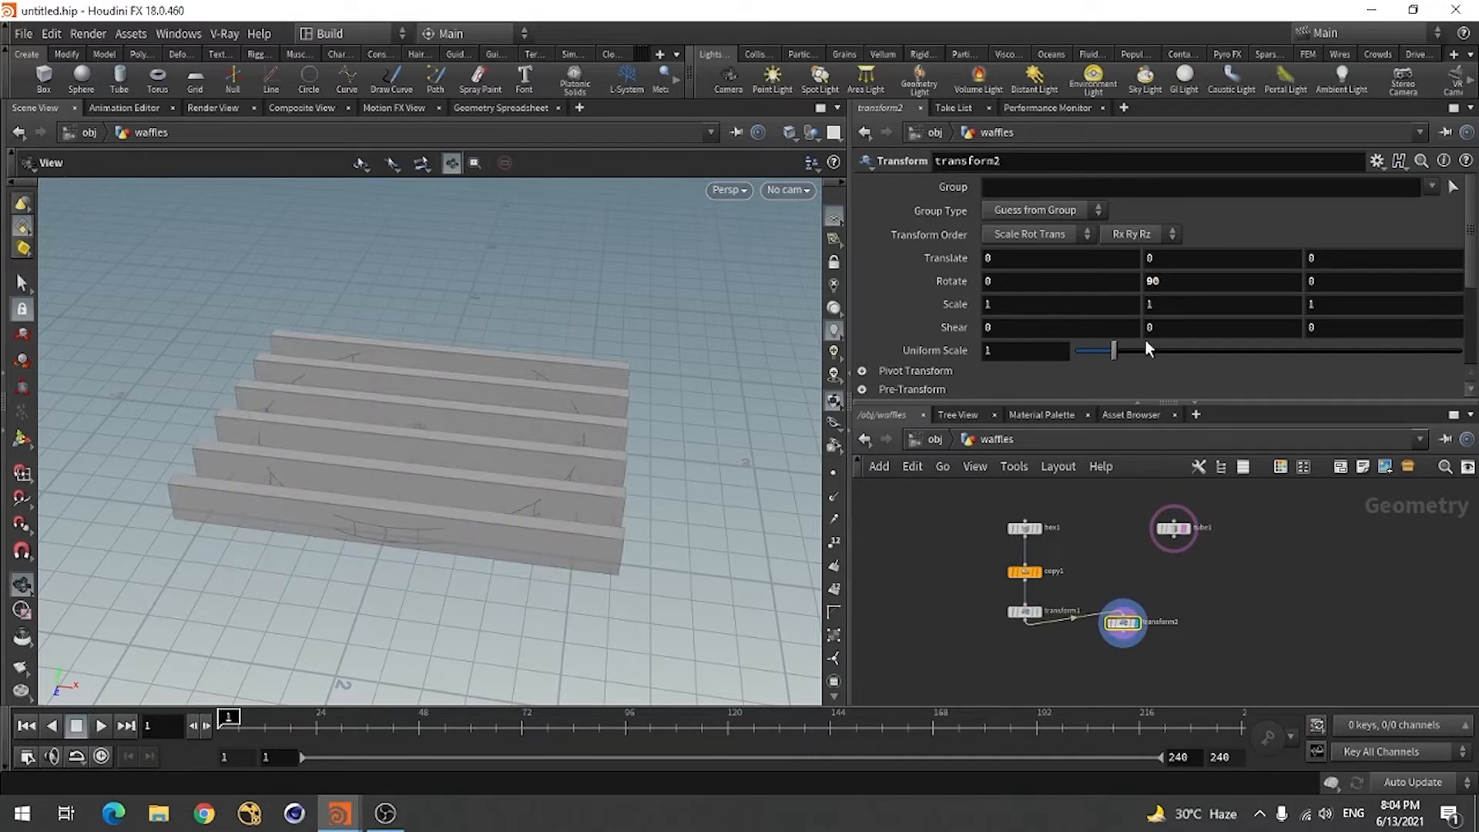
- Add a Merge node, connect both Transform nodes to it and display the combined grid
{"action": "key", "text": "Tab"}
{"action": "type", "text": "mer"}
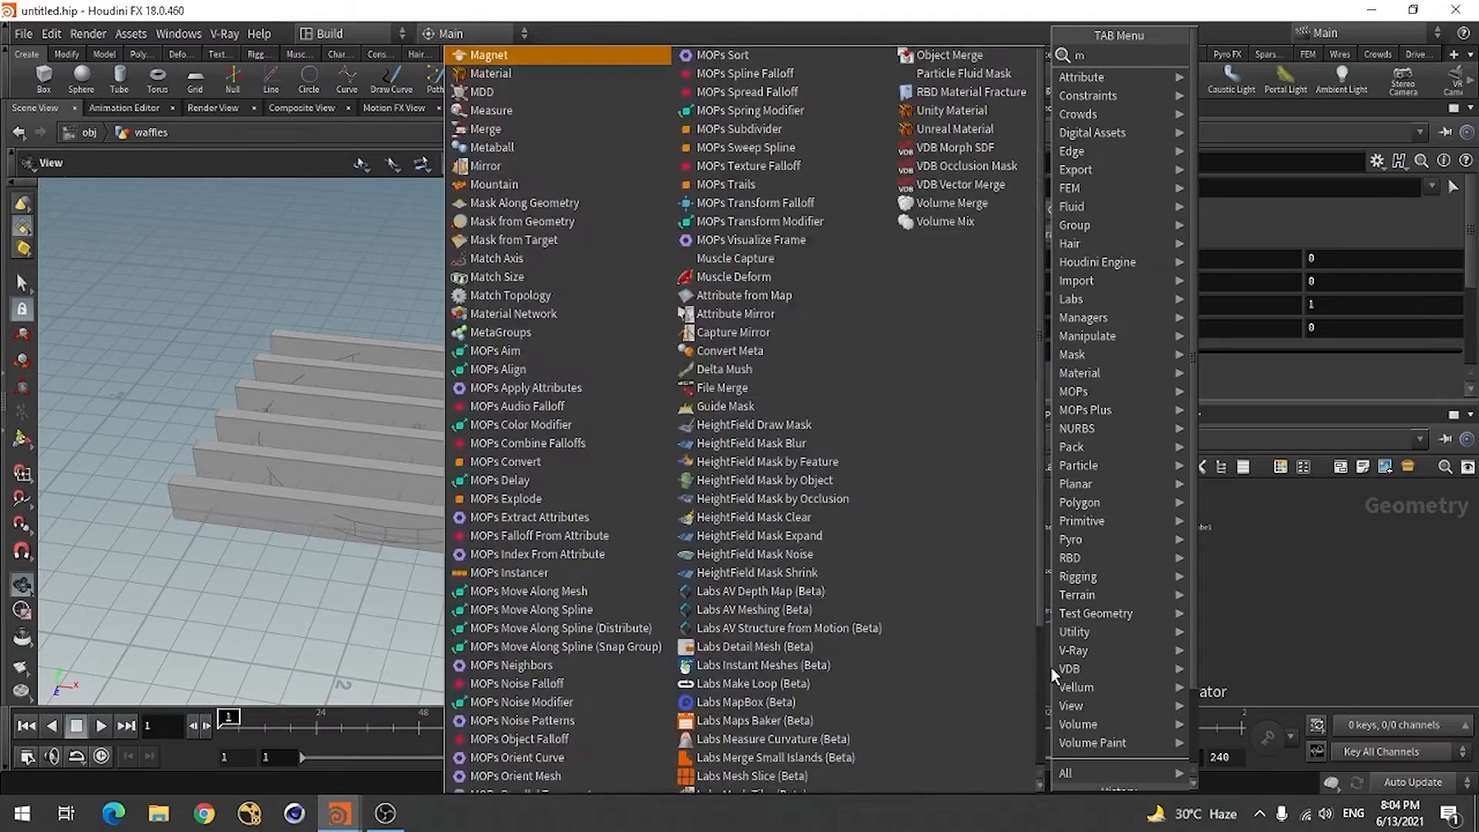
{"action": "left_click", "coordinate": [1233, 55]}
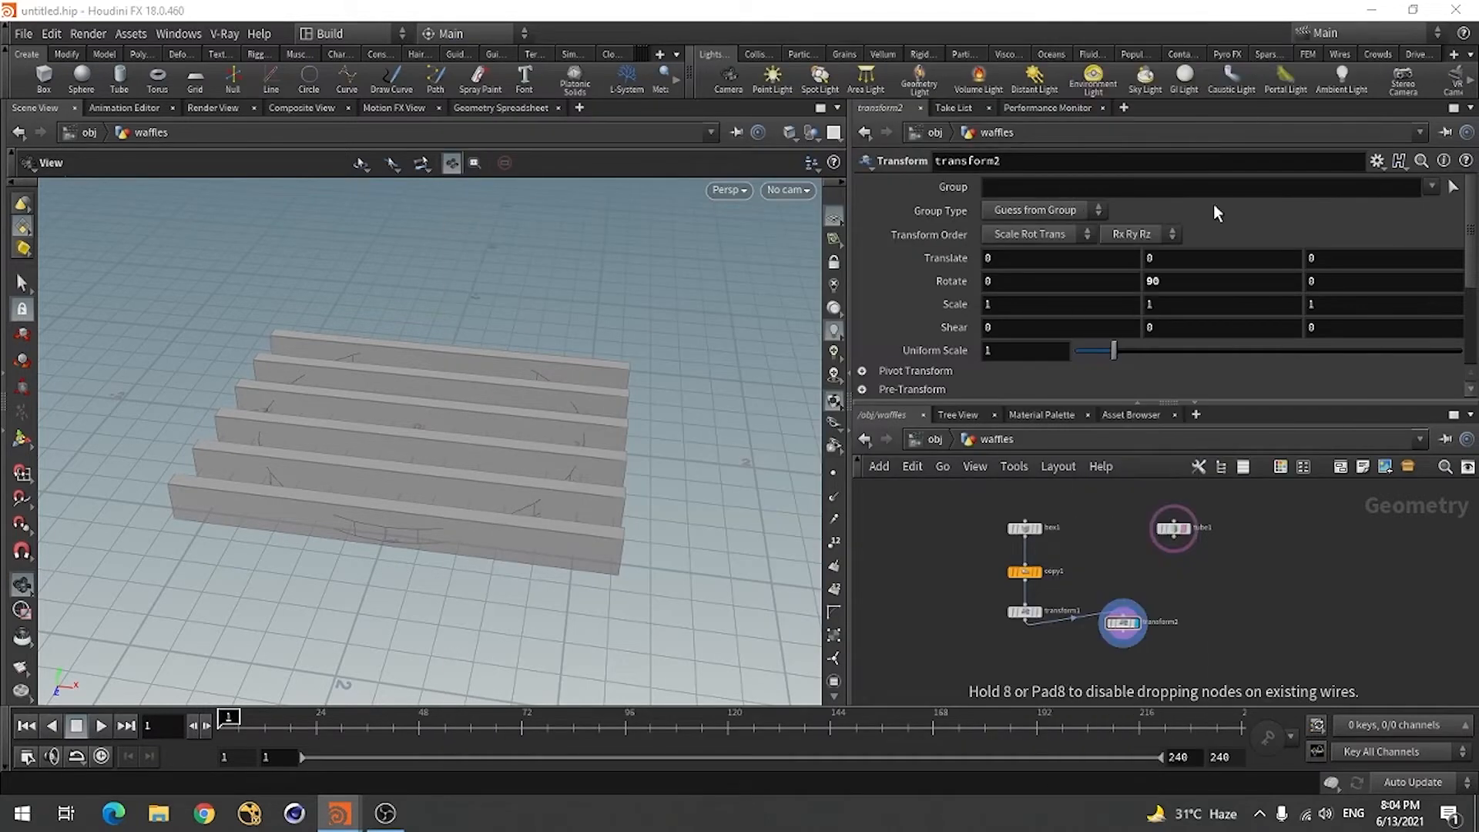
{"action": "left_click", "coordinate": [1051, 665]}
{"action": "left_click", "coordinate": [1025, 620]}
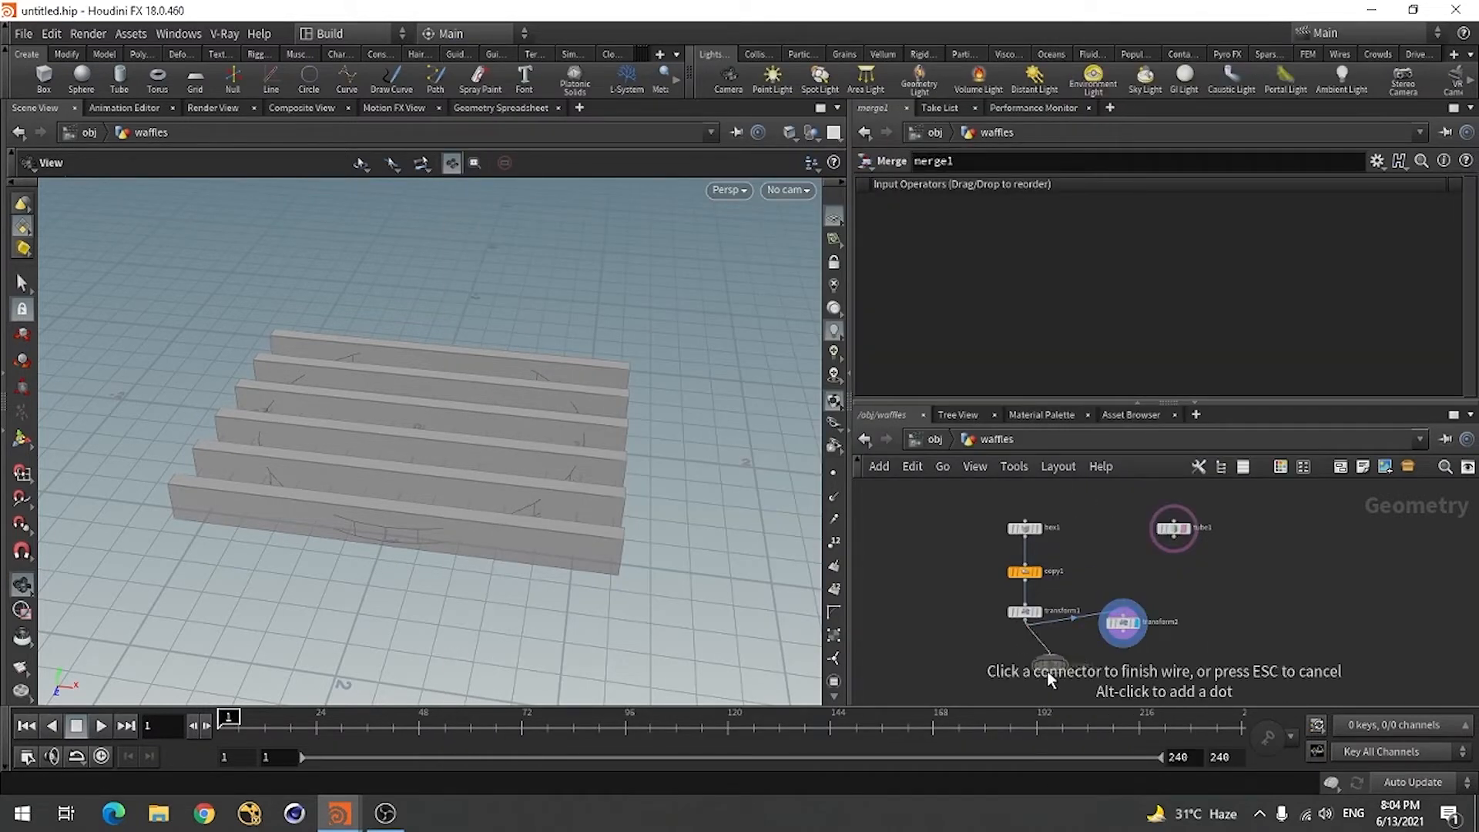
{"action": "left_click", "coordinate": [1050, 657]}
{"action": "left_click", "coordinate": [1125, 639]}
{"action": "left_click", "coordinate": [1049, 659]}
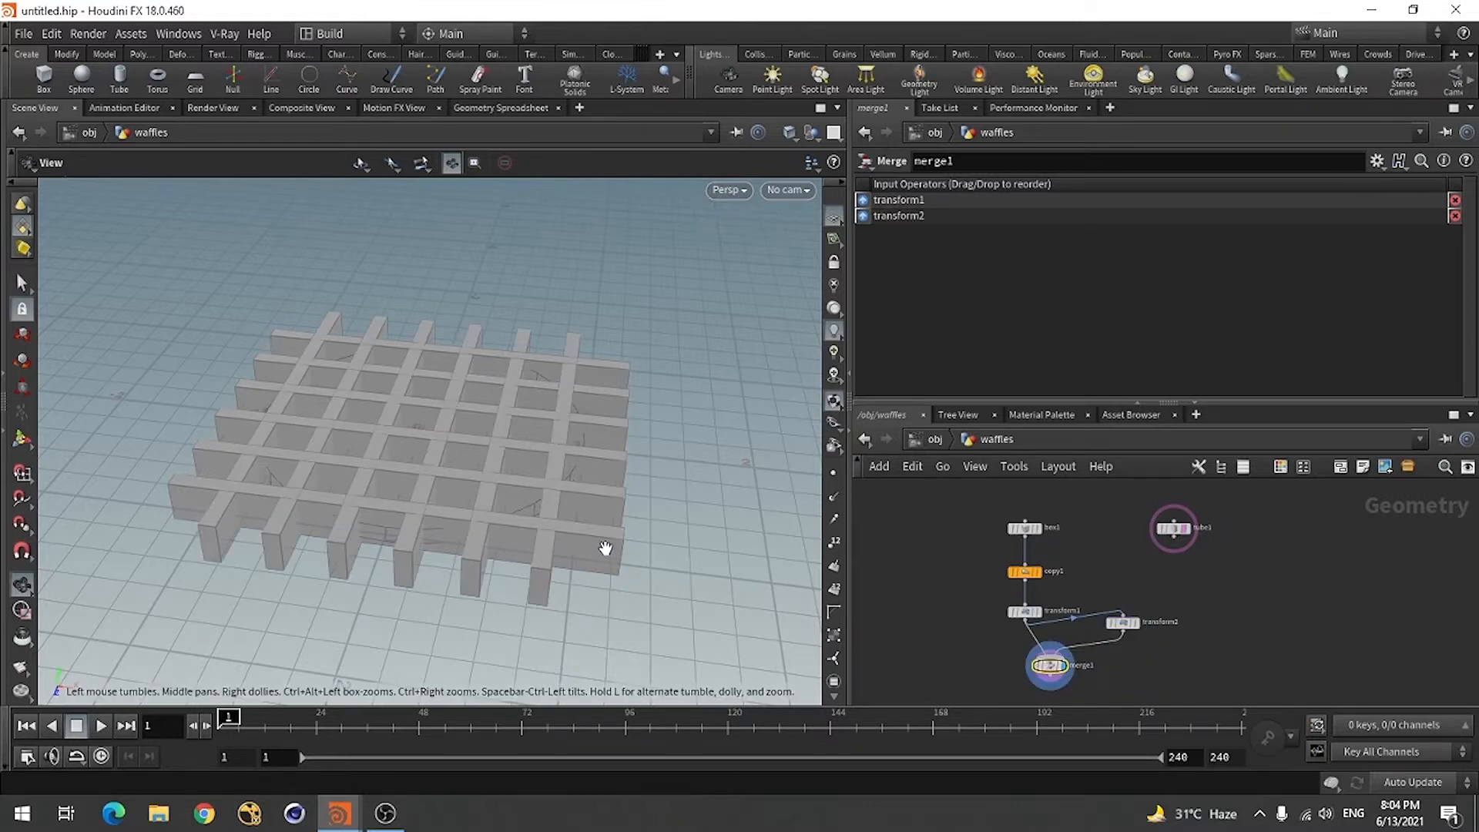
- Add a Boolean node below the Merge node
{"action": "left_click_drag", "start_coordinate": [601, 491], "coordinate": [542, 509]}
{"action": "scroll", "coordinate": [1106, 484], "scroll_direction": "down", "scroll_amount": 2}
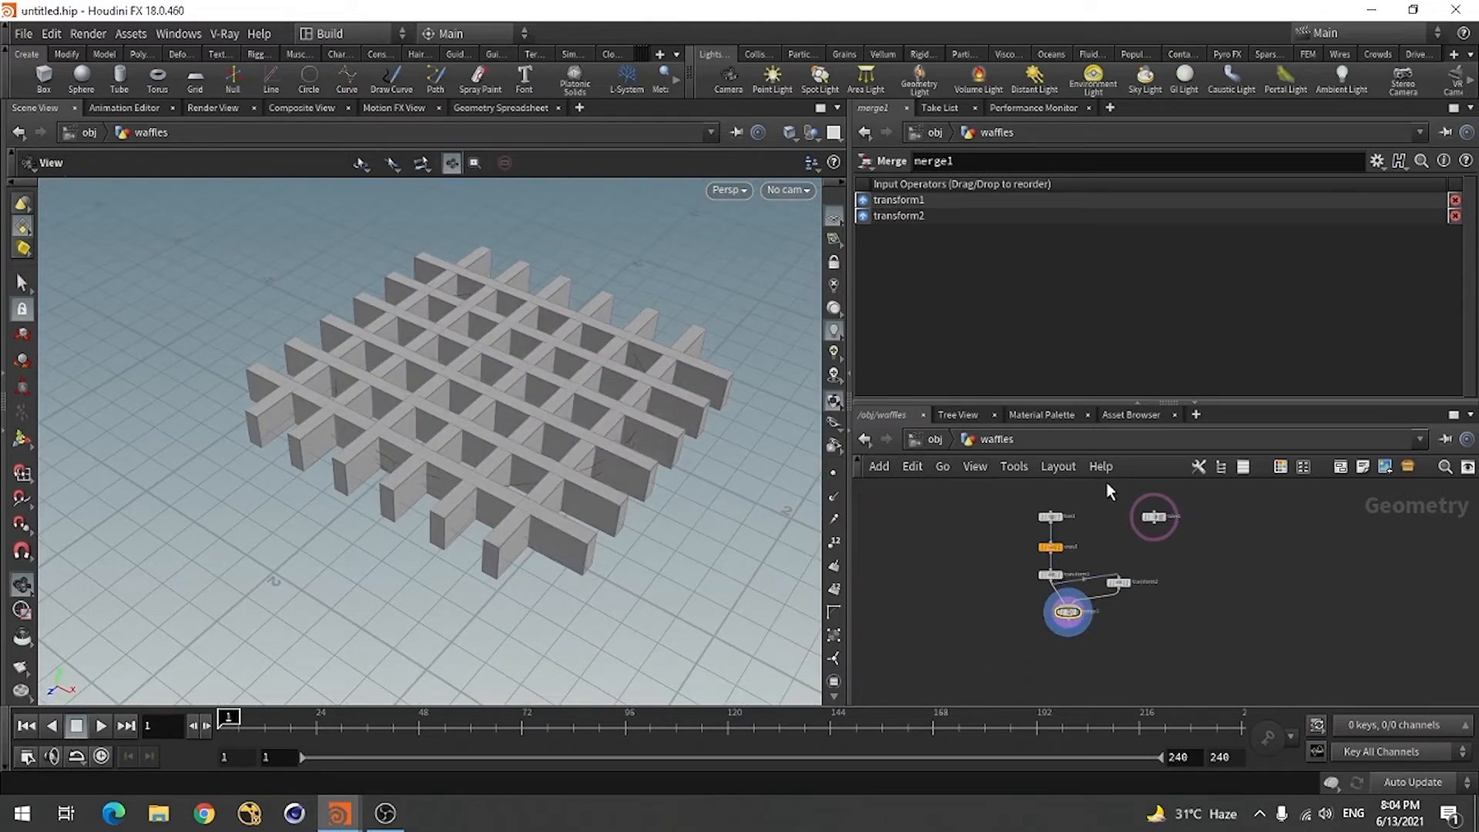
{"action": "scroll", "coordinate": [1103, 535], "scroll_direction": "up", "scroll_amount": 3}
{"action": "scroll", "coordinate": [1159, 542], "scroll_direction": "down", "scroll_amount": 2}
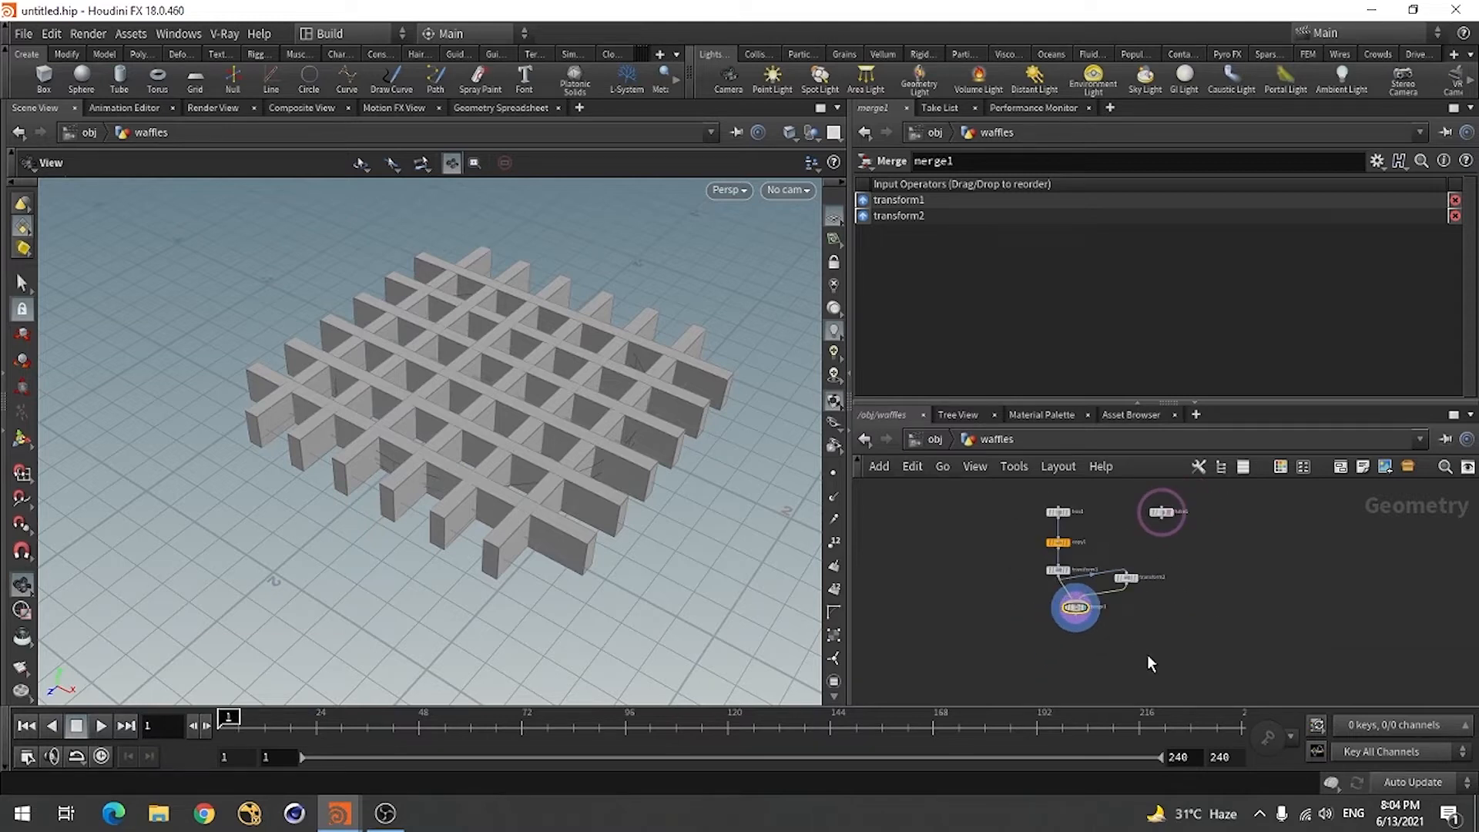
{"action": "key", "text": "Tab"}
{"action": "type", "text": "boo"}
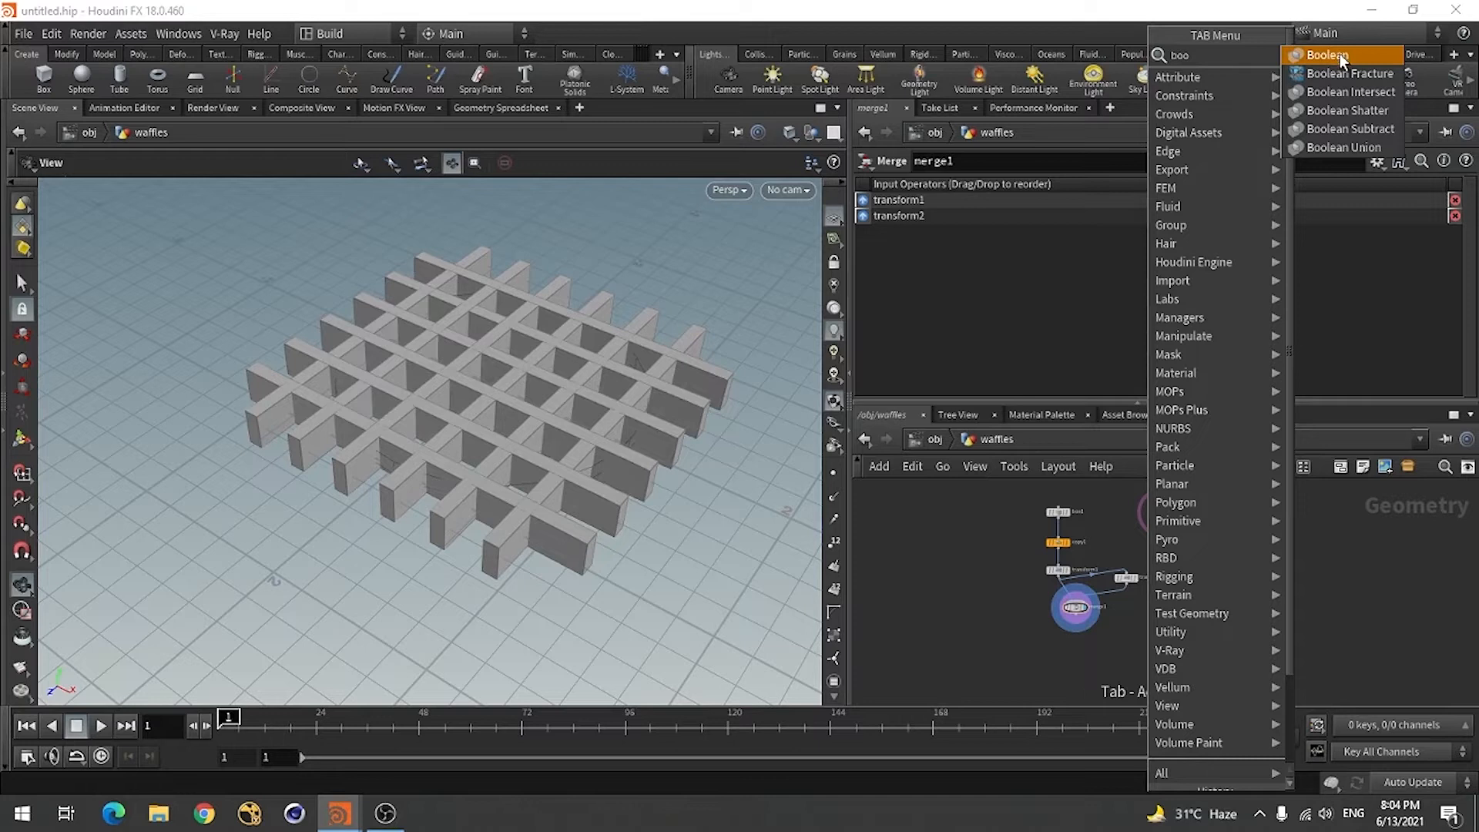
{"action": "left_click", "coordinate": [1335, 54]}
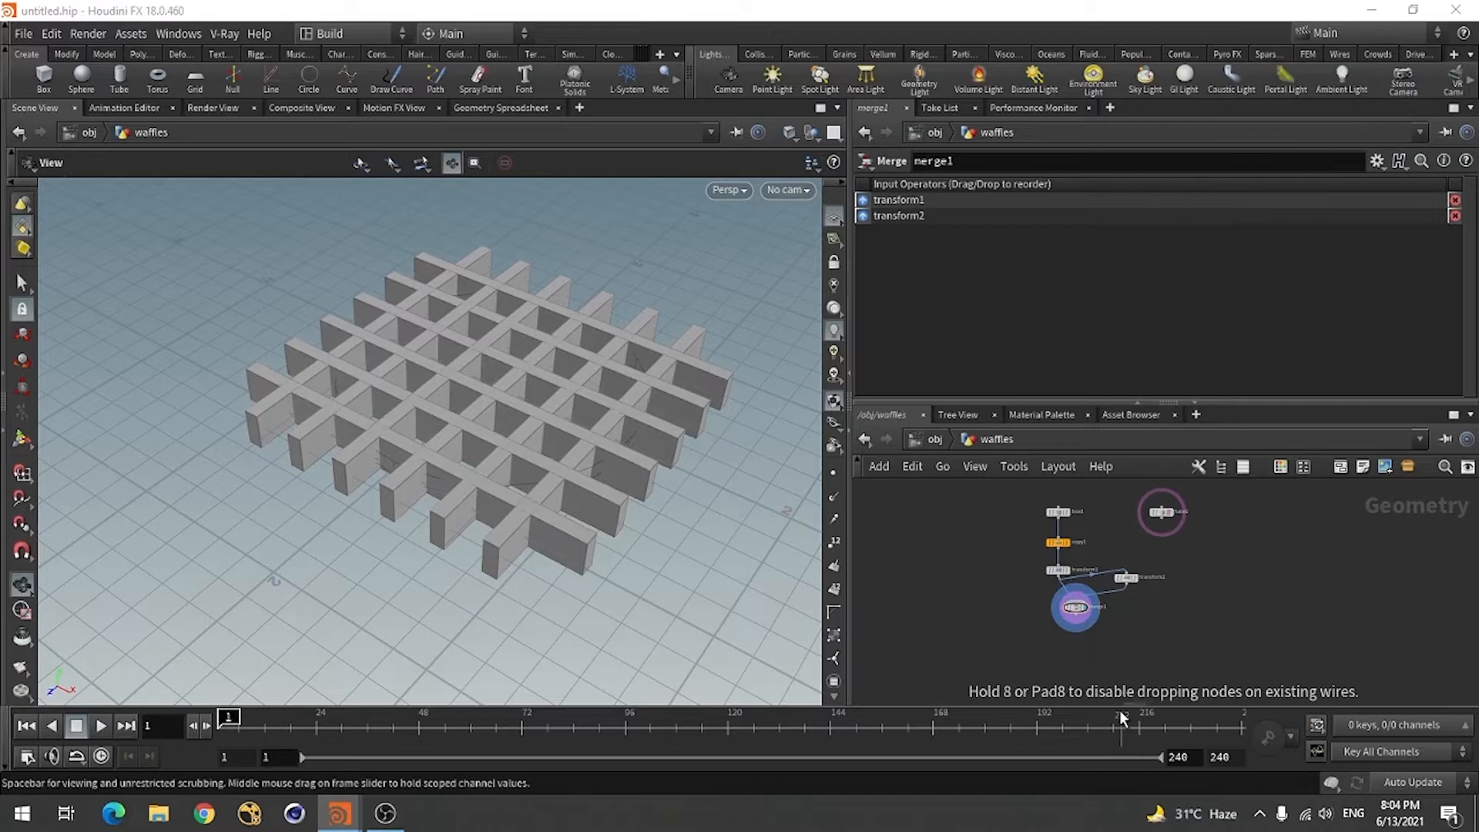
{"action": "left_click", "coordinate": [1126, 650]}
{"action": "scroll", "coordinate": [1120, 678], "scroll_direction": "up", "scroll_amount": 2}
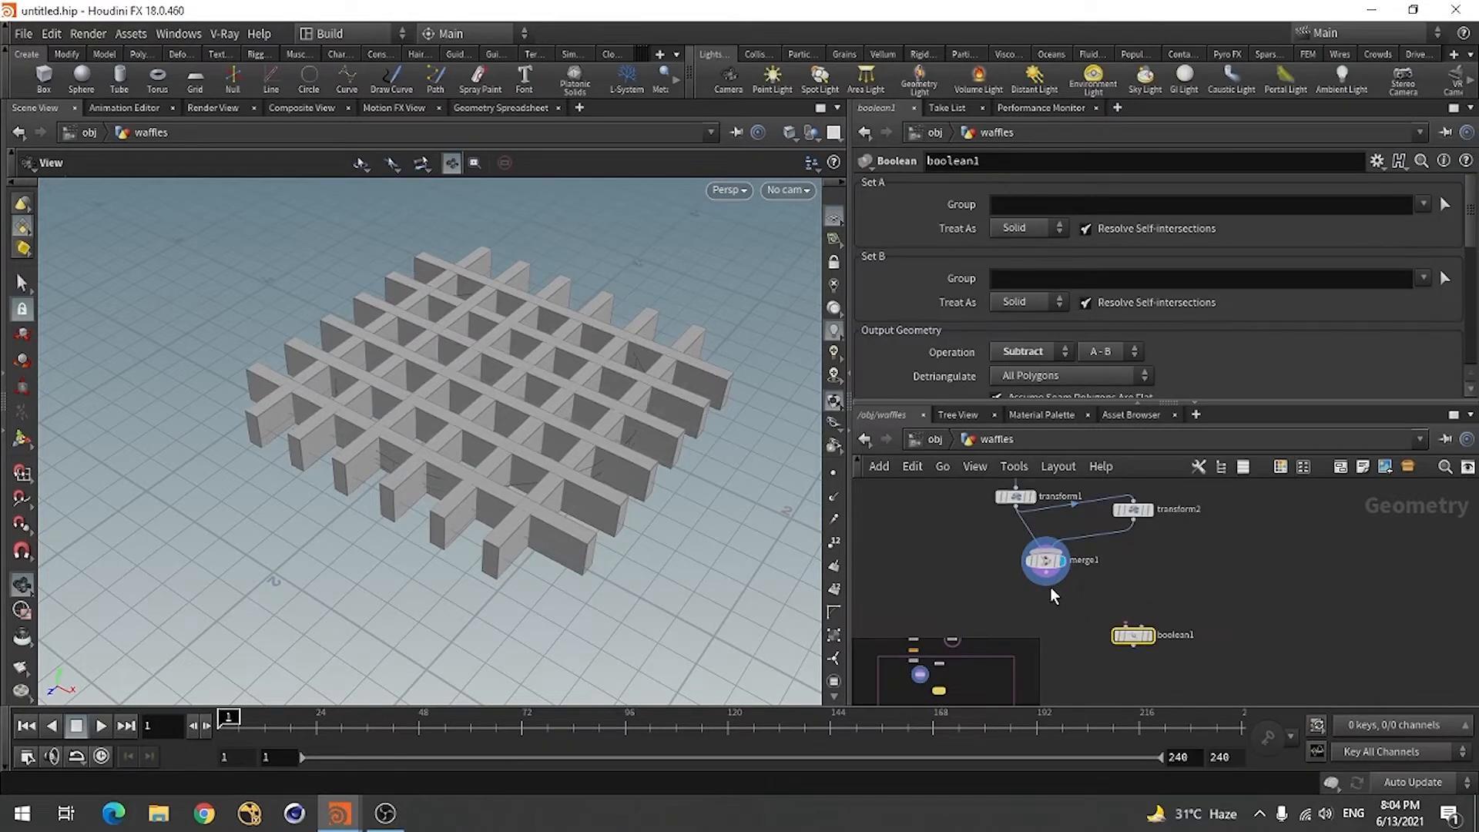
- Feed the merged grid into the Boolean's first input and the tube into its second, and display the Boolean result
{"action": "left_click_drag", "start_coordinate": [1051, 587], "coordinate": [1139, 633]}
{"action": "left_click", "coordinate": [1142, 625]}
{"action": "scroll", "coordinate": [1160, 640], "scroll_direction": "down", "scroll_amount": 4}
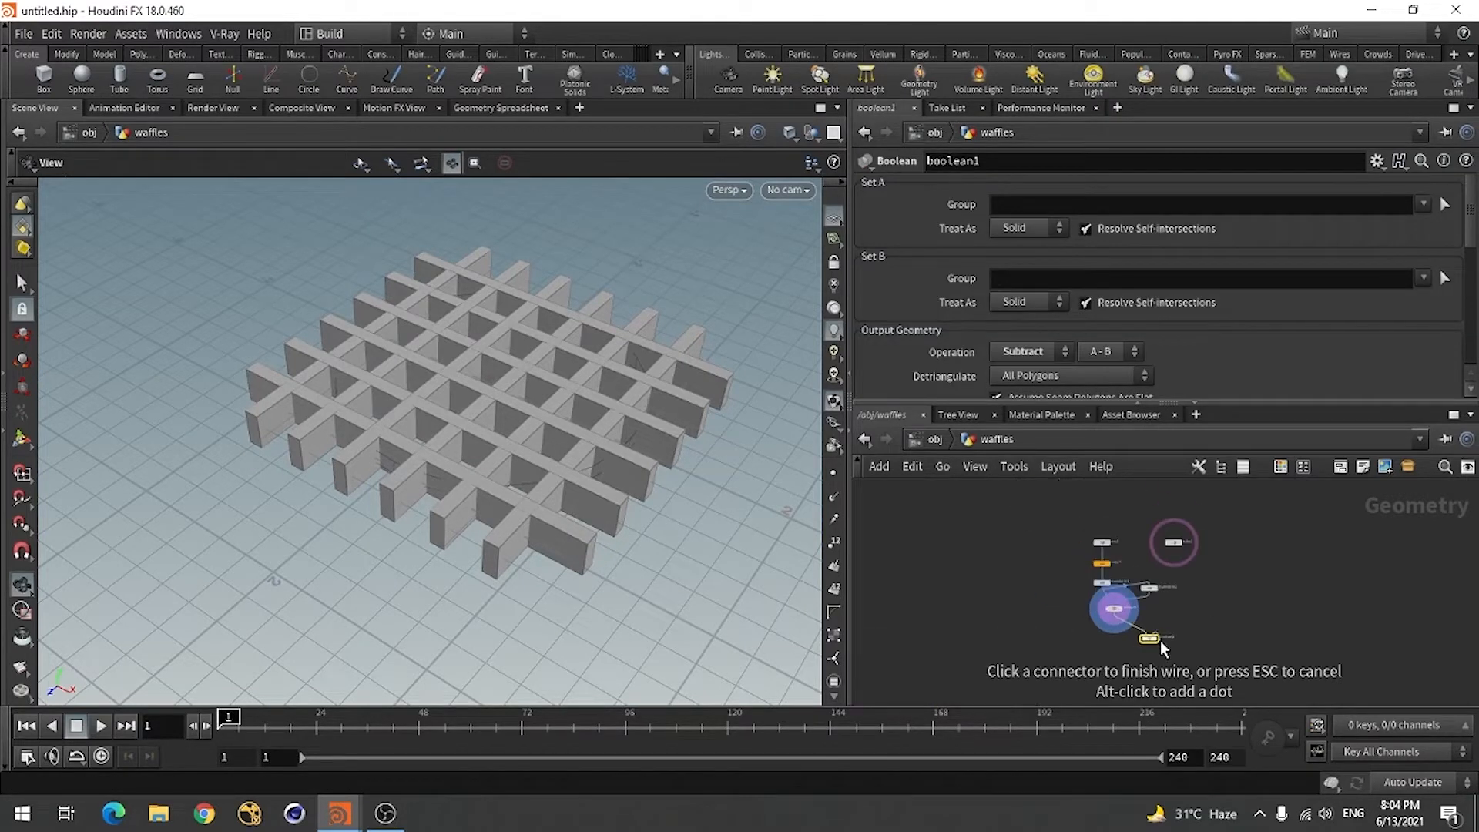
{"action": "scroll", "coordinate": [1183, 568], "scroll_direction": "up", "scroll_amount": 2}
{"action": "left_click", "coordinate": [1172, 545]}
{"action": "scroll", "coordinate": [1205, 605], "scroll_direction": "down", "scroll_amount": 4}
{"action": "scroll", "coordinate": [1186, 652], "scroll_direction": "up", "scroll_amount": 5}
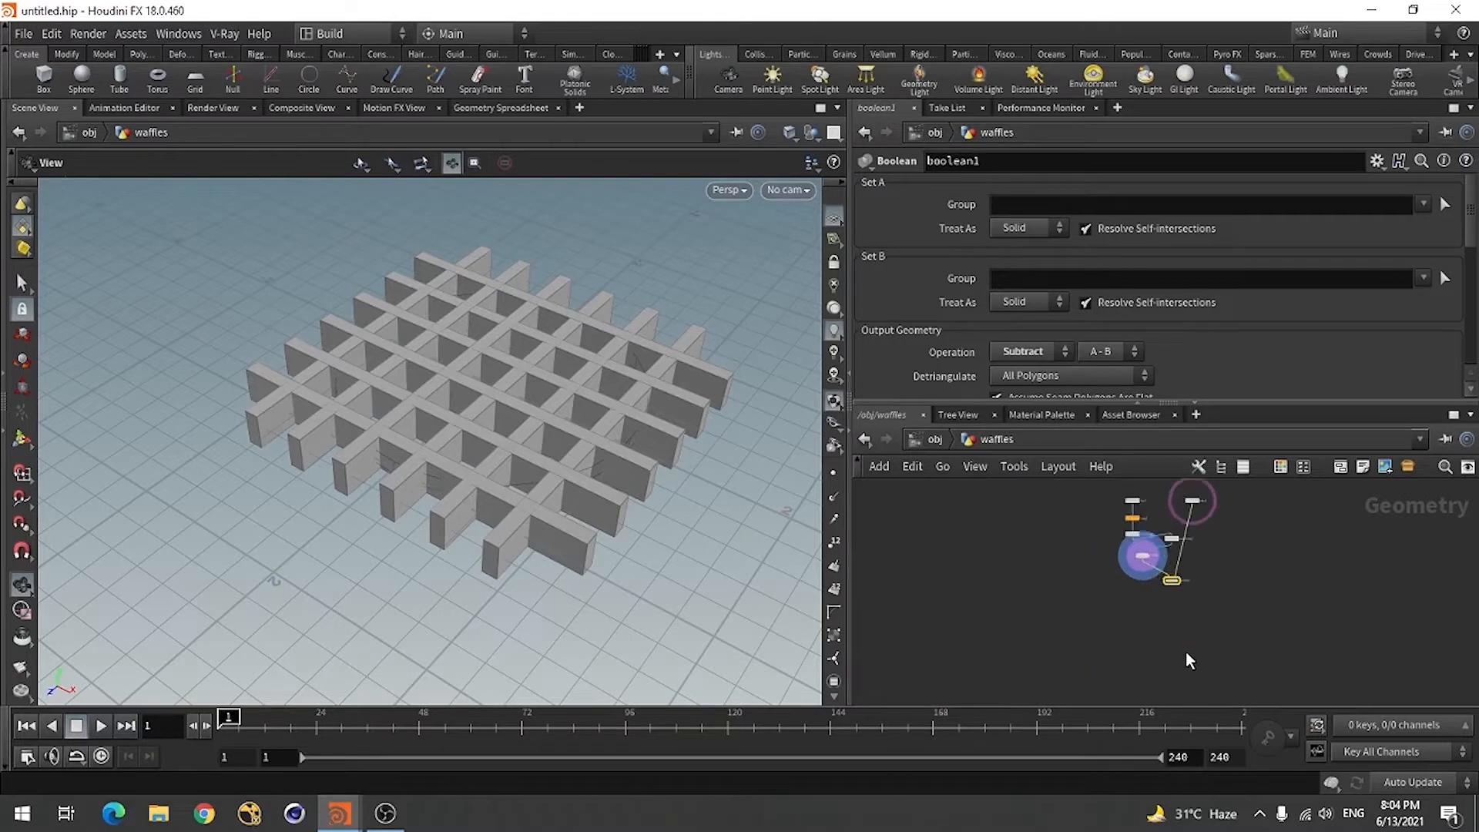
{"action": "scroll", "coordinate": [1173, 660], "scroll_direction": "down", "scroll_amount": 3}
{"action": "scroll", "coordinate": [1180, 560], "scroll_direction": "up", "scroll_amount": 4}
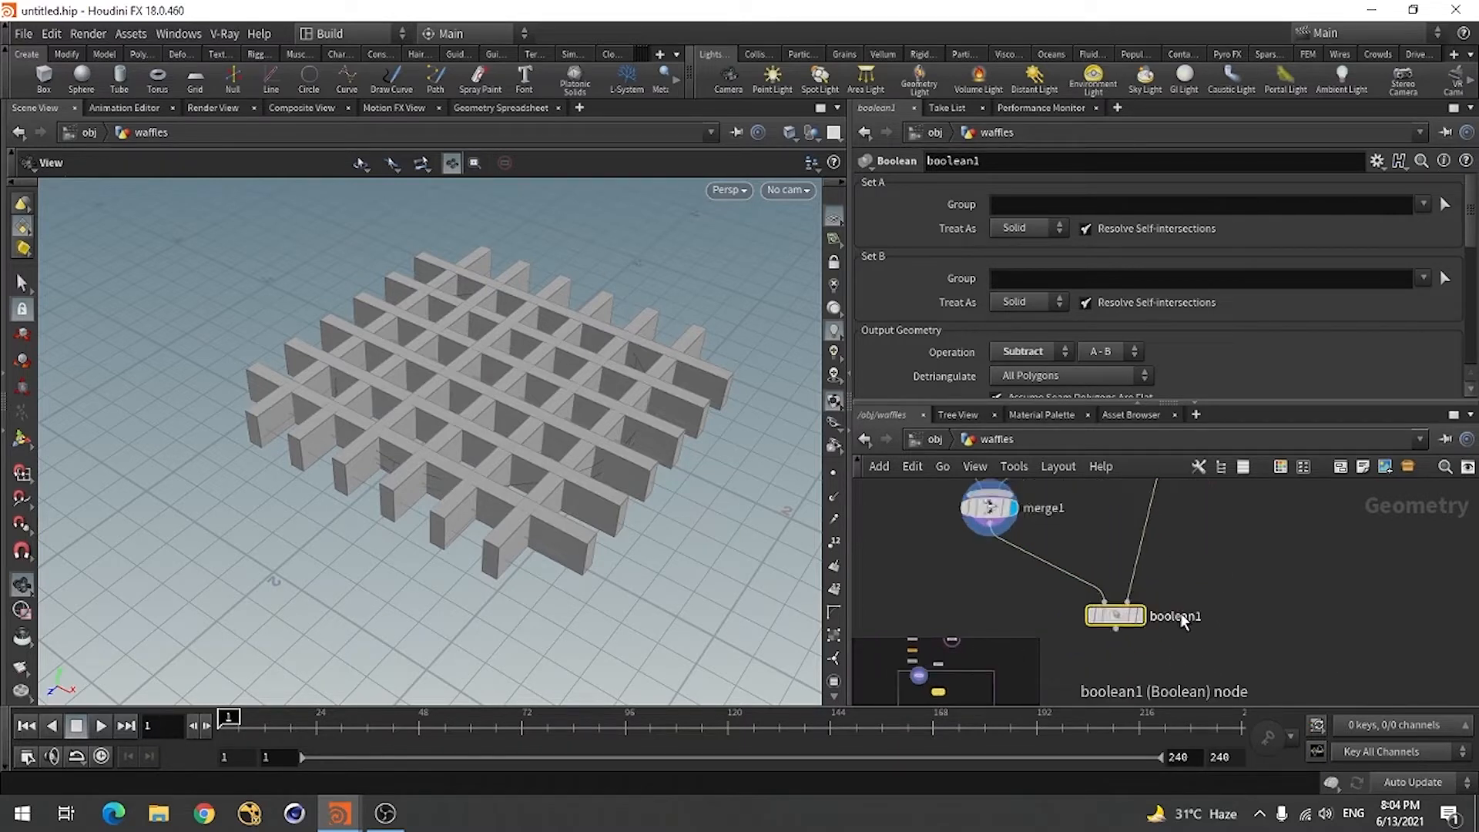
{"action": "left_click", "coordinate": [1137, 621]}
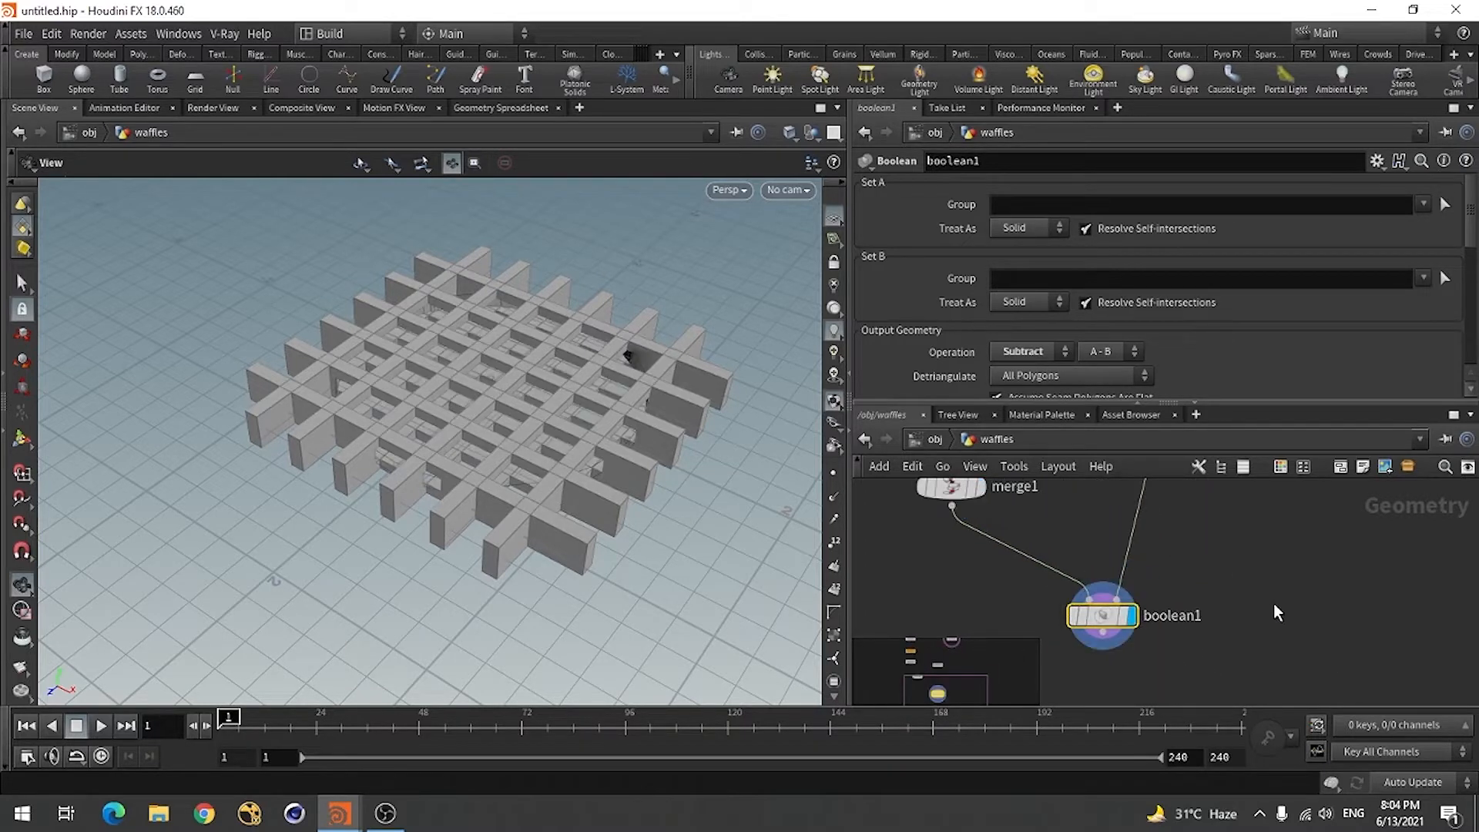
{"action": "key", "text": "o"}
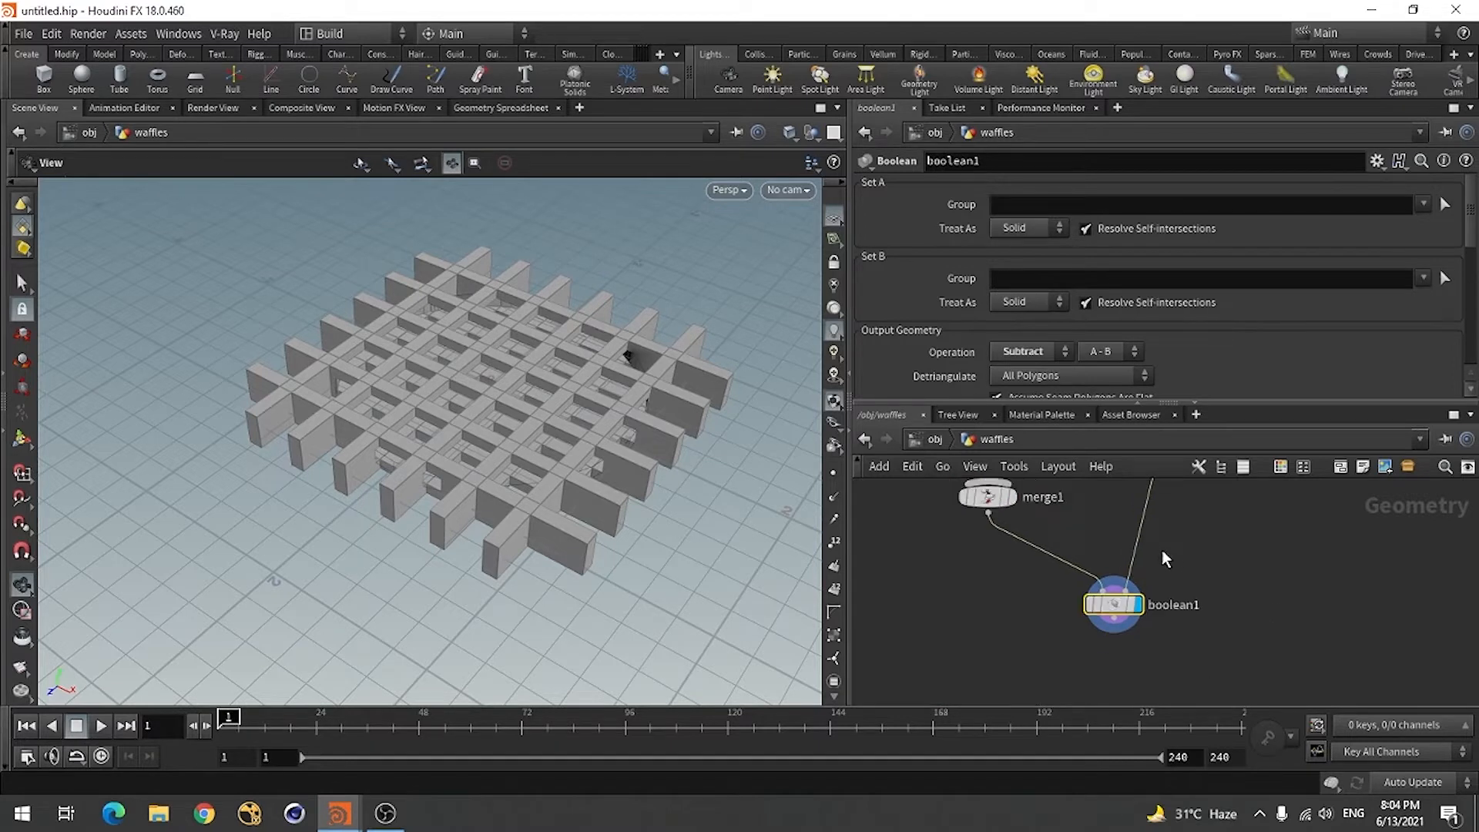
- Set the Boolean operation to Intersect so the crossed-bar grid is trimmed to the round tube
{"action": "left_click_drag", "start_coordinate": [522, 578], "coordinate": [390, 502]}
{"action": "left_click", "coordinate": [1009, 352]}
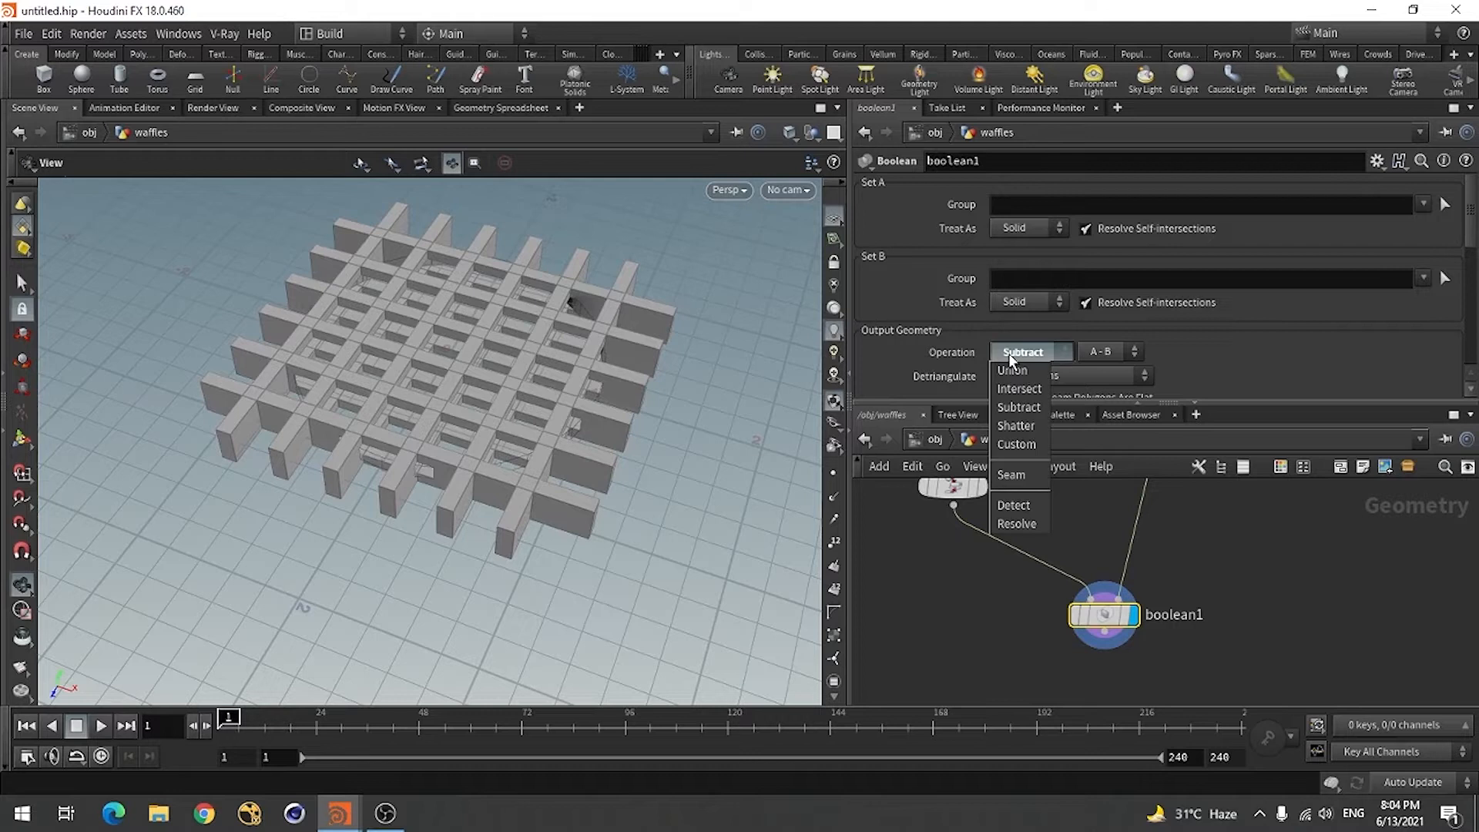
{"action": "left_click", "coordinate": [1017, 391]}
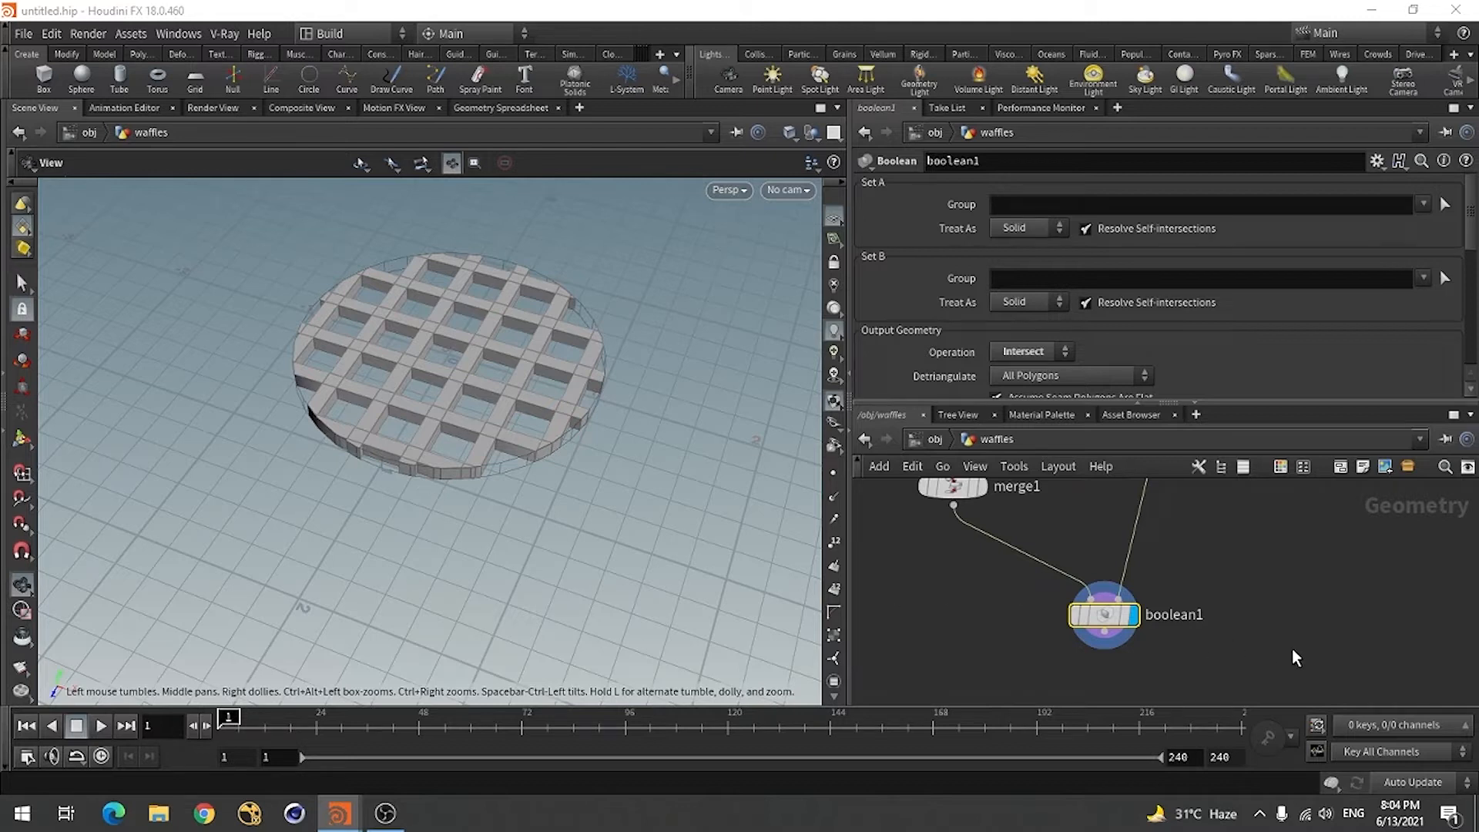
- Move the tube node down near the Boolean and automatically lay out the whole network
{"action": "scroll", "coordinate": [1289, 624], "scroll_direction": "down", "scroll_amount": 3}
{"action": "scroll", "coordinate": [1160, 628], "scroll_direction": "down", "scroll_amount": 2}
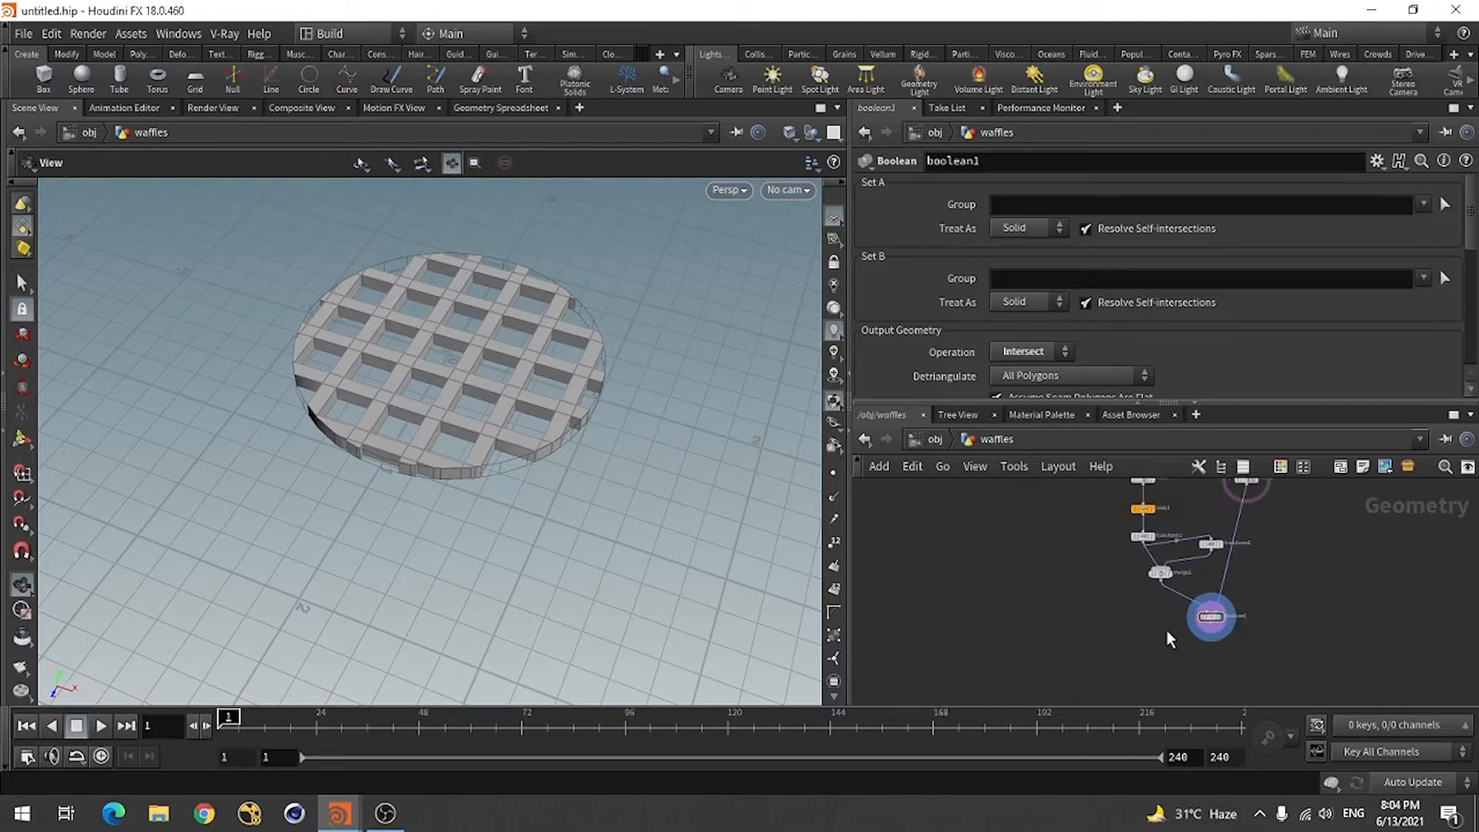
{"action": "left_click", "coordinate": [1139, 400]}
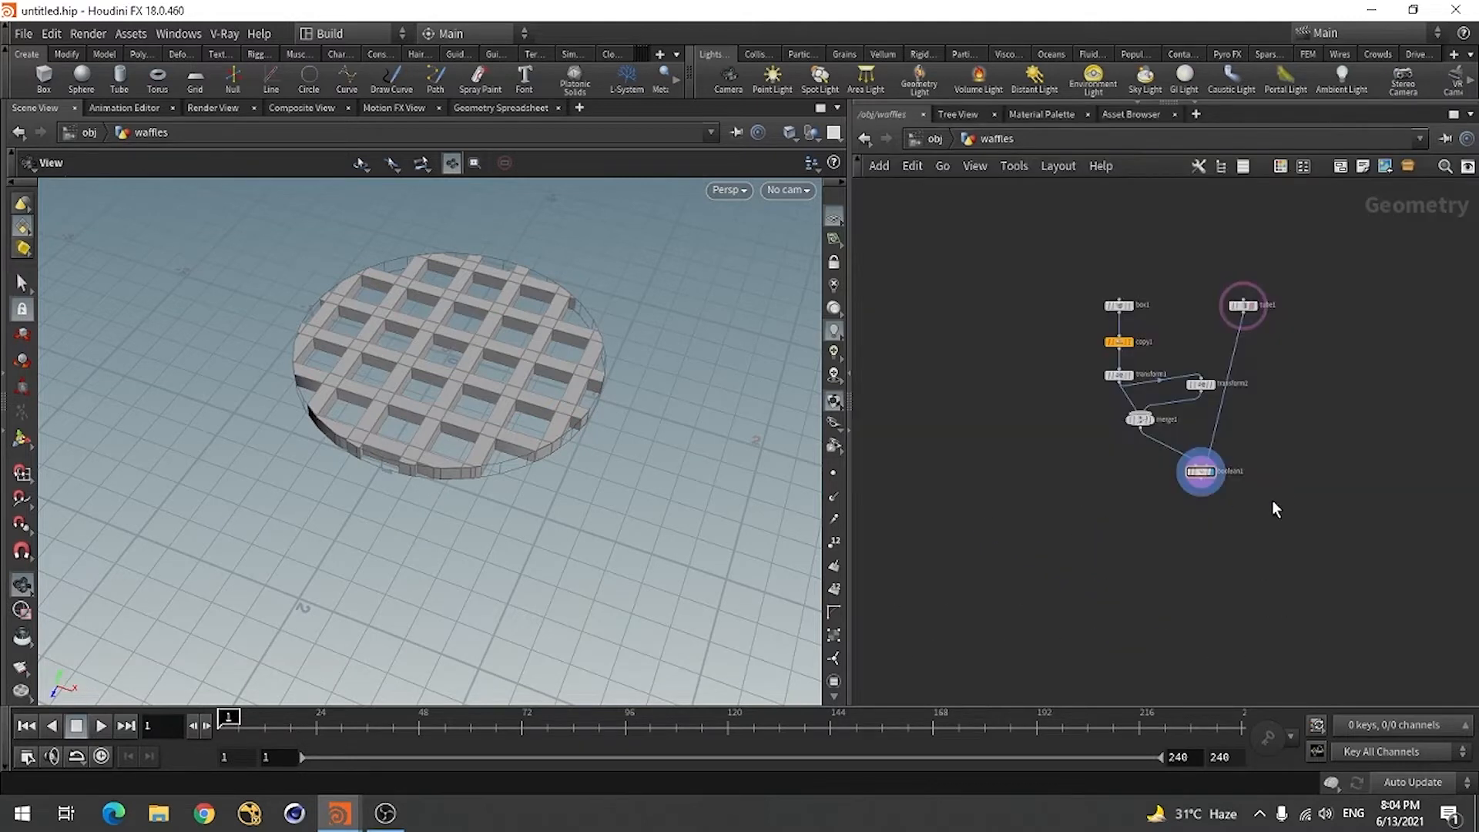
{"action": "scroll", "coordinate": [1273, 501], "scroll_direction": "up", "scroll_amount": 3}
{"action": "scroll", "coordinate": [1155, 494], "scroll_direction": "down", "scroll_amount": 2}
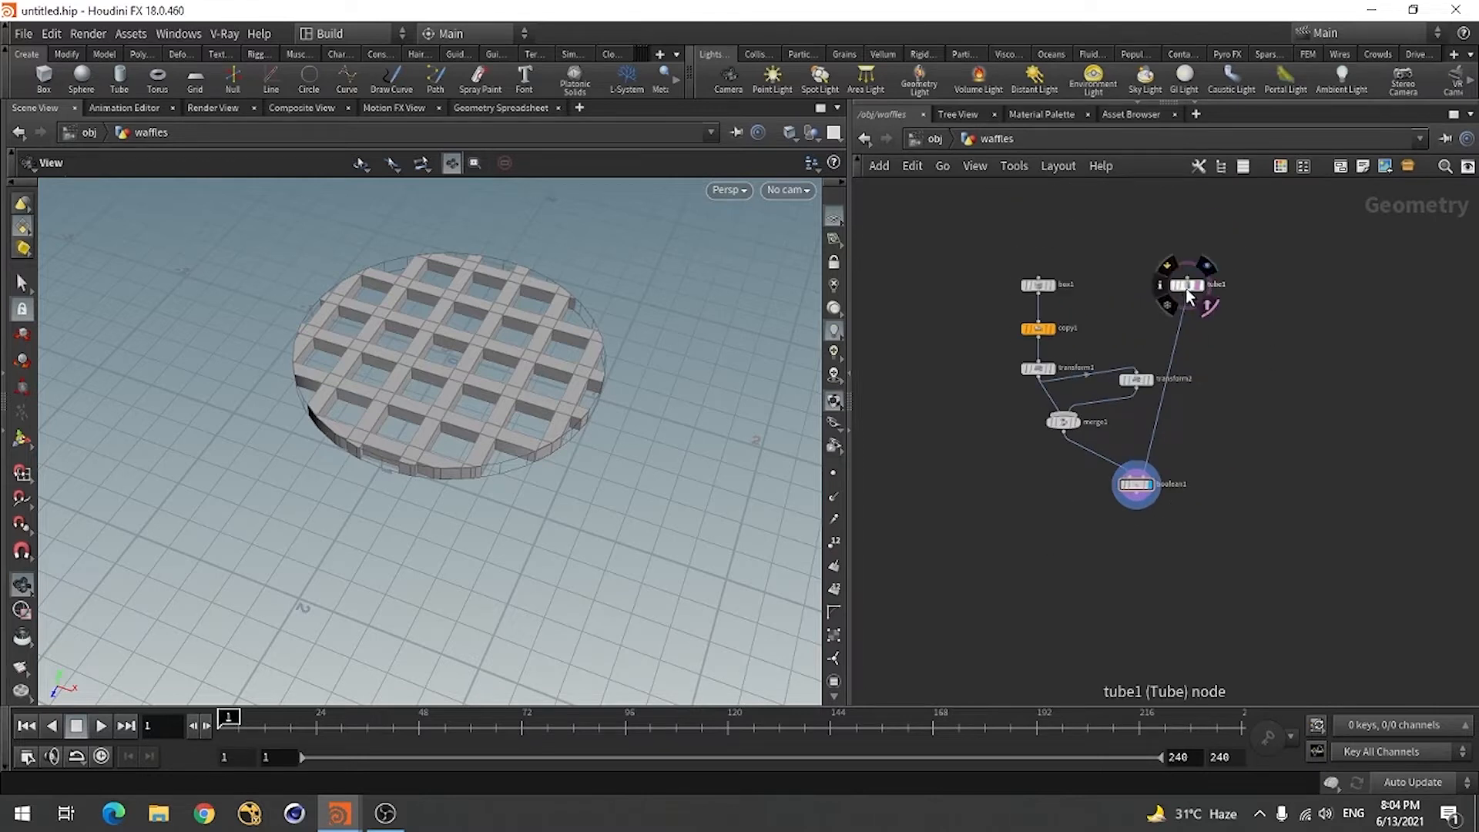
{"action": "left_click_drag", "start_coordinate": [1185, 295], "coordinate": [1239, 410]}
{"action": "key", "text": "l"}
{"action": "scroll", "coordinate": [1225, 505], "scroll_direction": "up", "scroll_amount": 2}
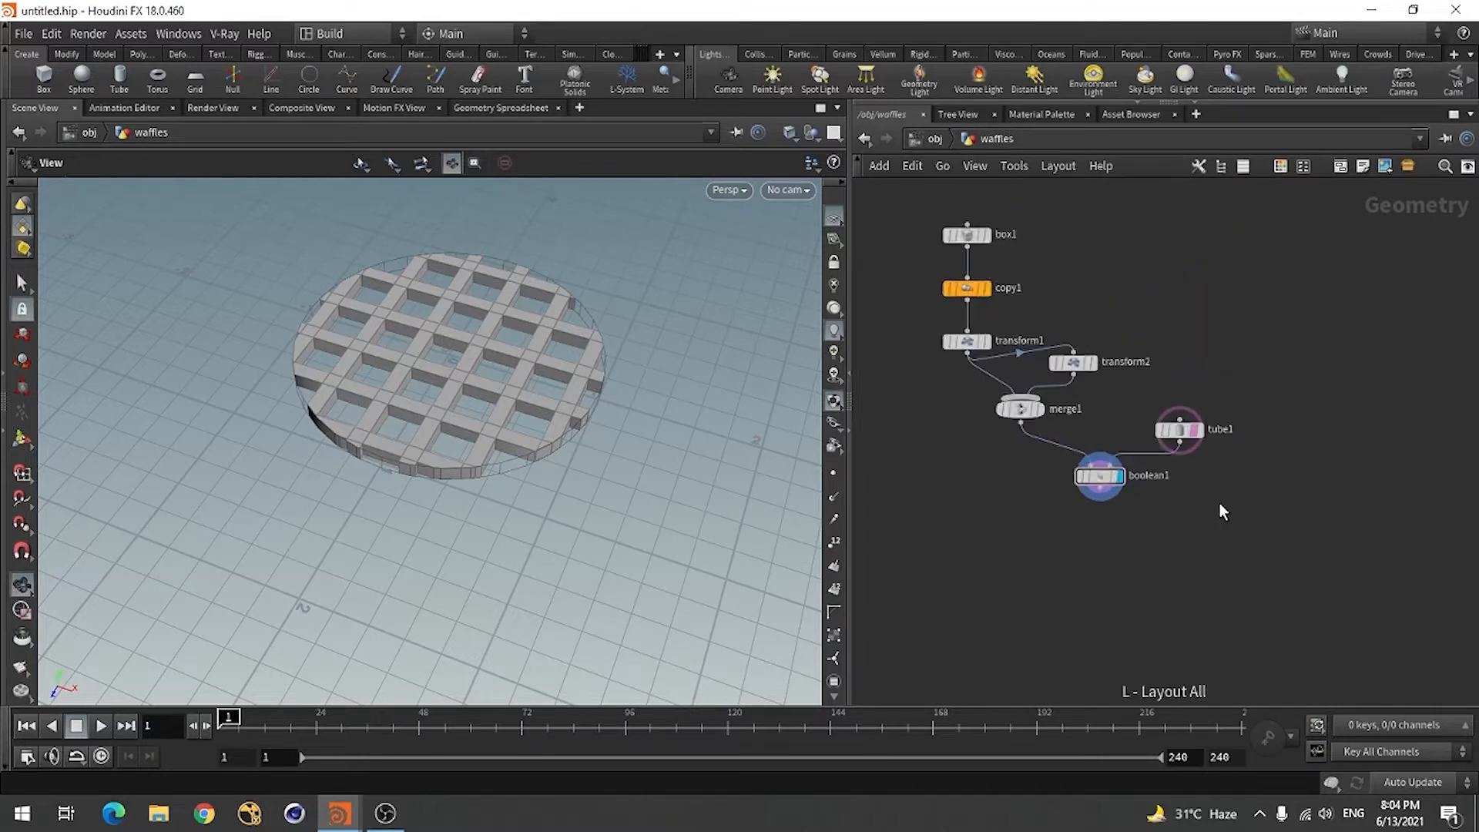
- Add a second Merge node below the Boolean and connect the Boolean's output to it
{"action": "key", "text": "Tab"}
{"action": "type", "text": "merg"}
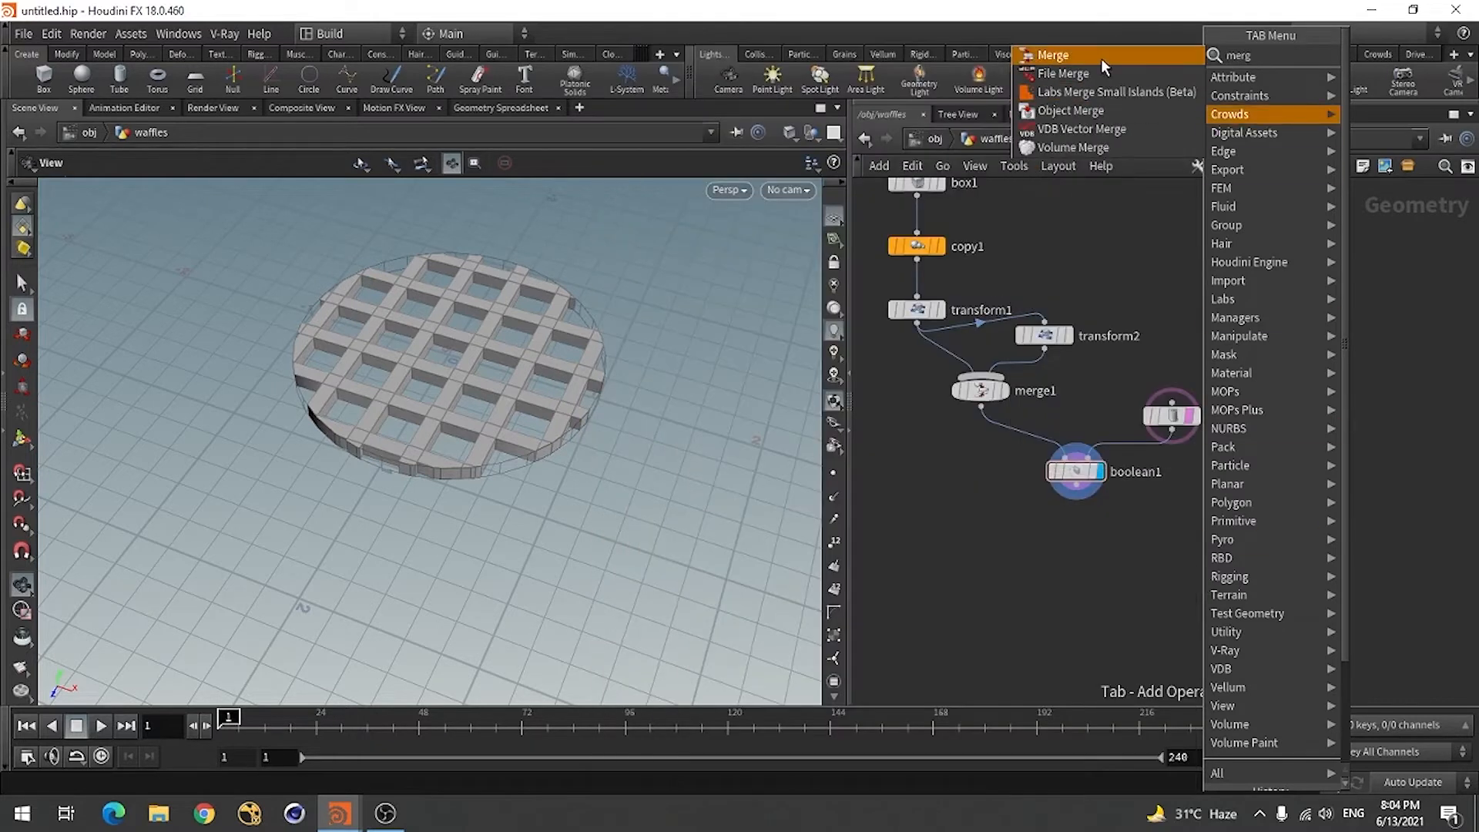
{"action": "left_click", "coordinate": [1102, 58]}
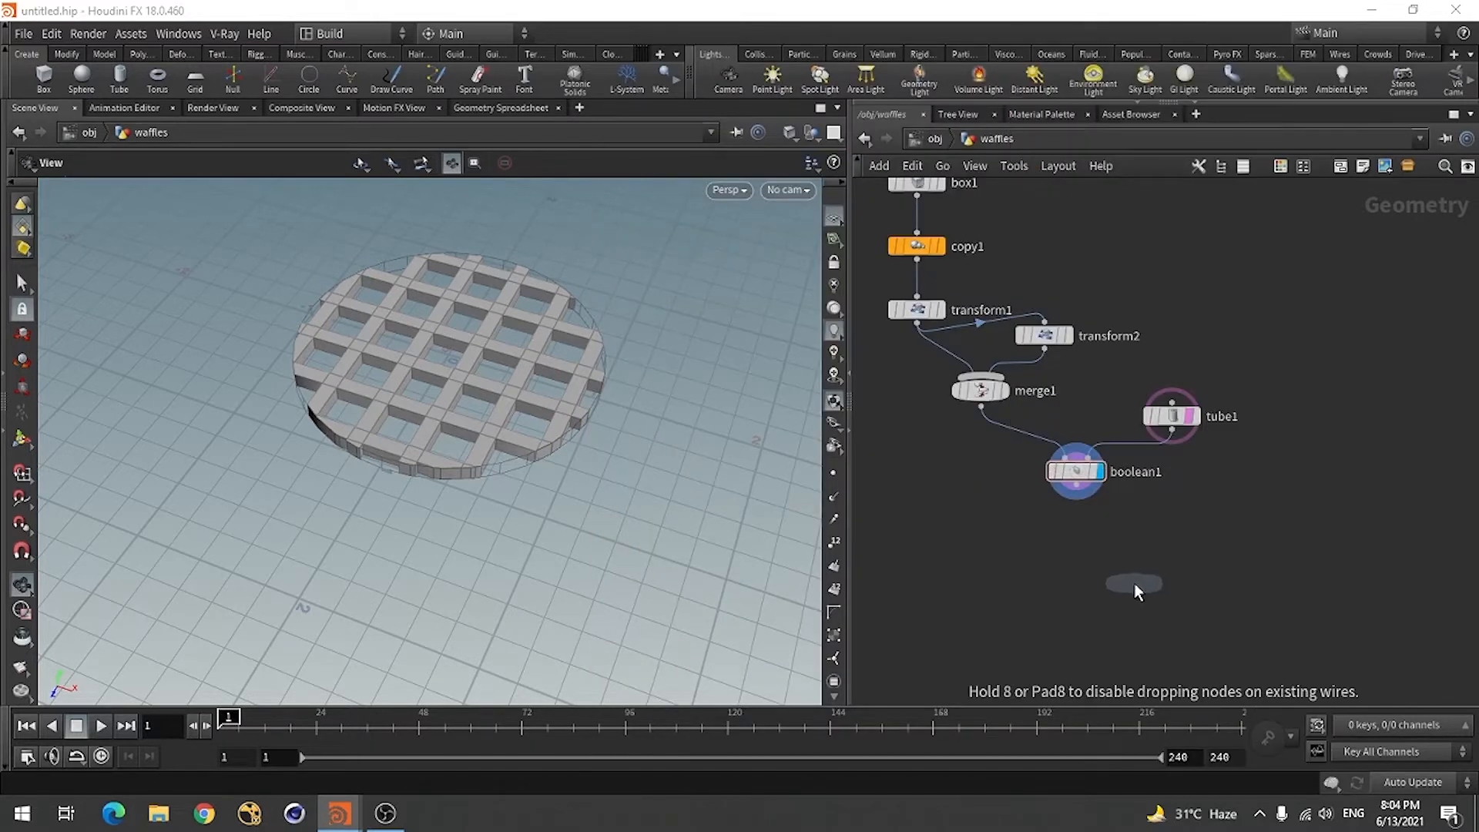
{"action": "left_click", "coordinate": [1129, 589]}
{"action": "left_click", "coordinate": [1077, 485]}
{"action": "left_click", "coordinate": [1133, 590]}
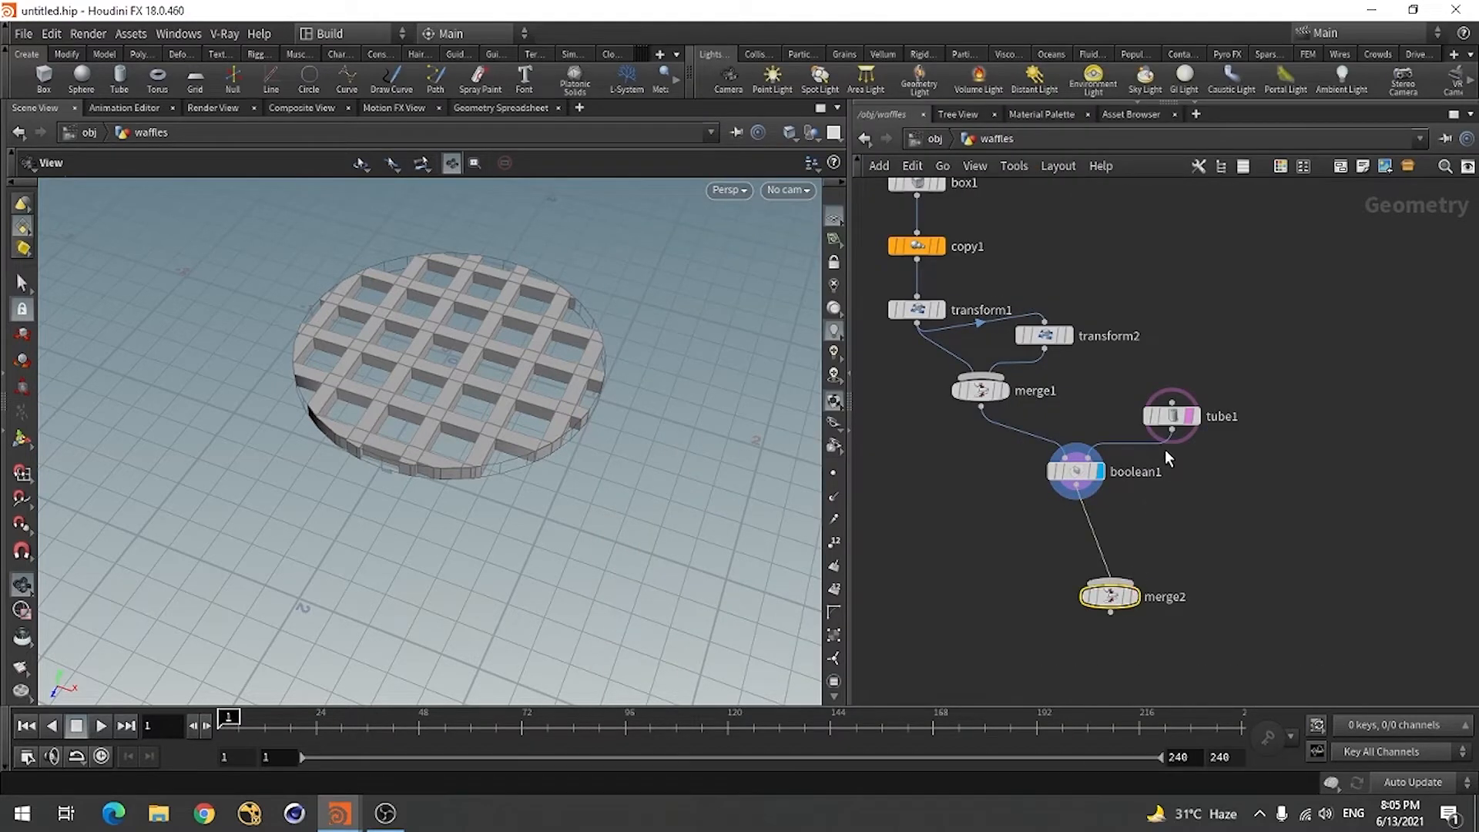
- Connect the tube to the second Merge, display the merged result and turn off the tube's template display
{"action": "left_click", "coordinate": [1172, 440]}
{"action": "left_click", "coordinate": [1135, 599]}
{"action": "left_click", "coordinate": [1135, 599]}
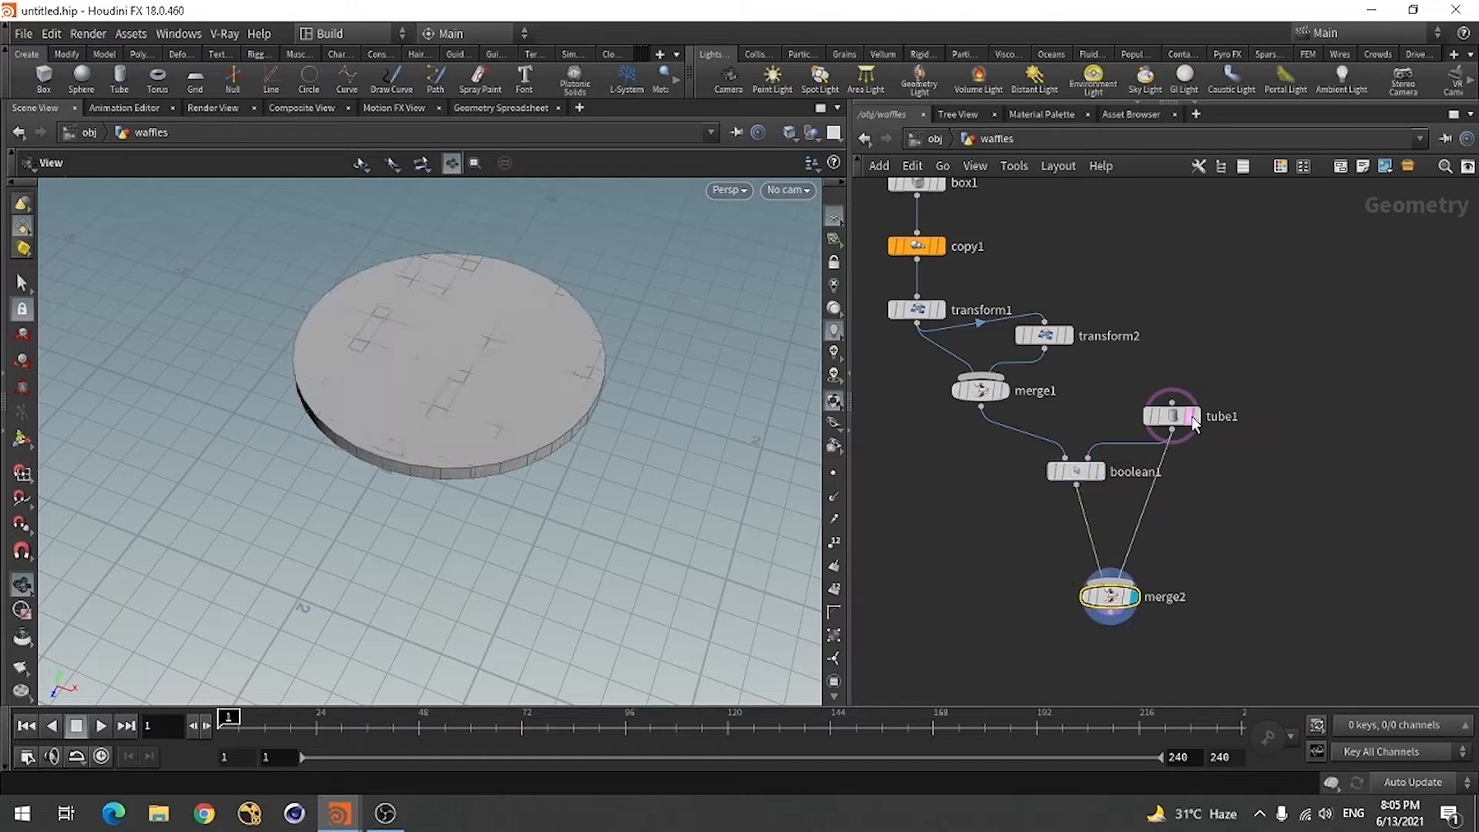
{"action": "left_click", "coordinate": [1191, 418]}
{"action": "left_click", "coordinate": [1194, 483]}
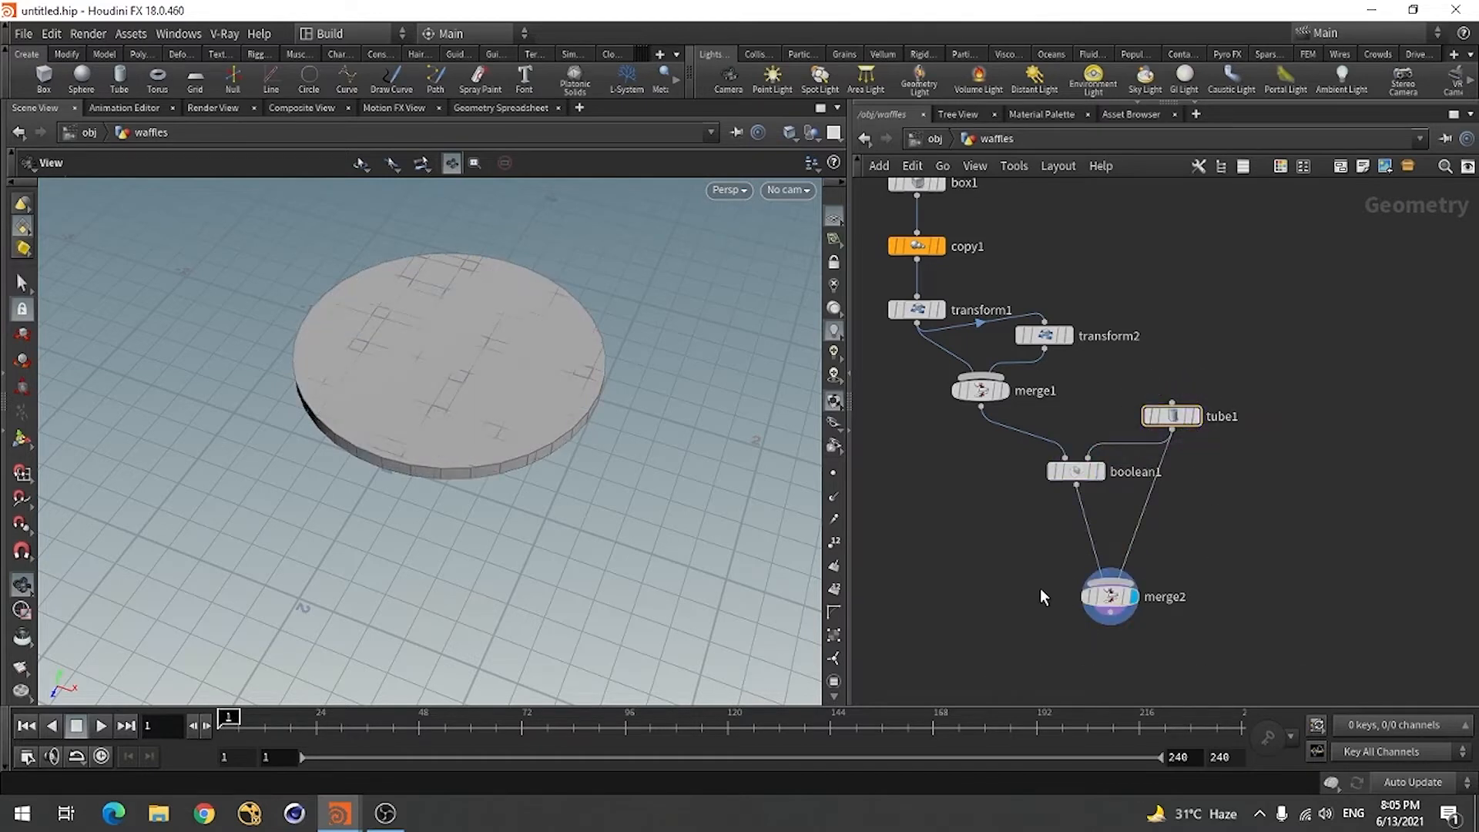
- Insert a Transform node between the Boolean and the second Merge and show its parameters
{"action": "key", "text": "Tab"}
{"action": "type", "text": "tra"}
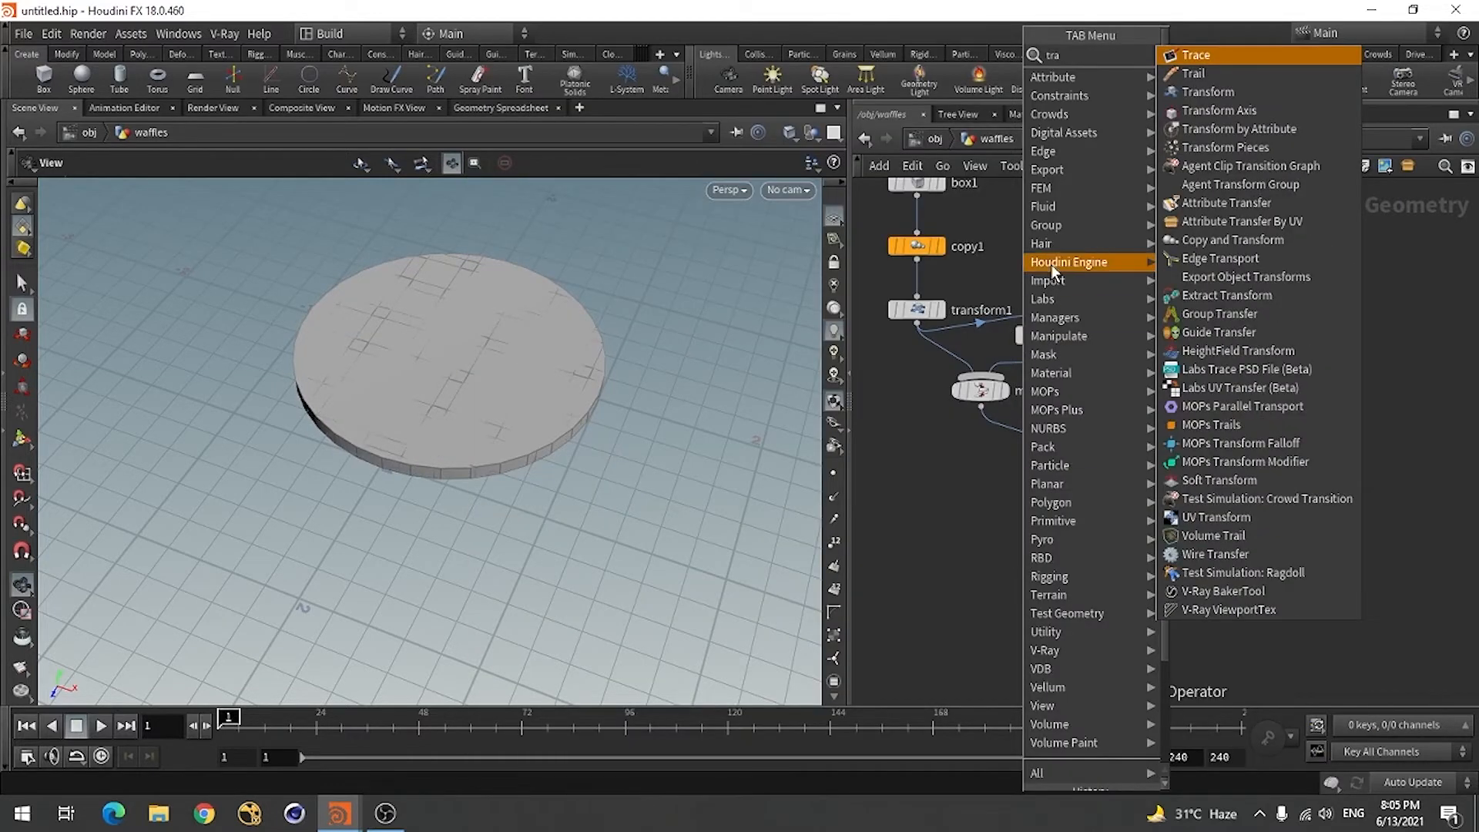
{"action": "left_click", "coordinate": [1202, 91]}
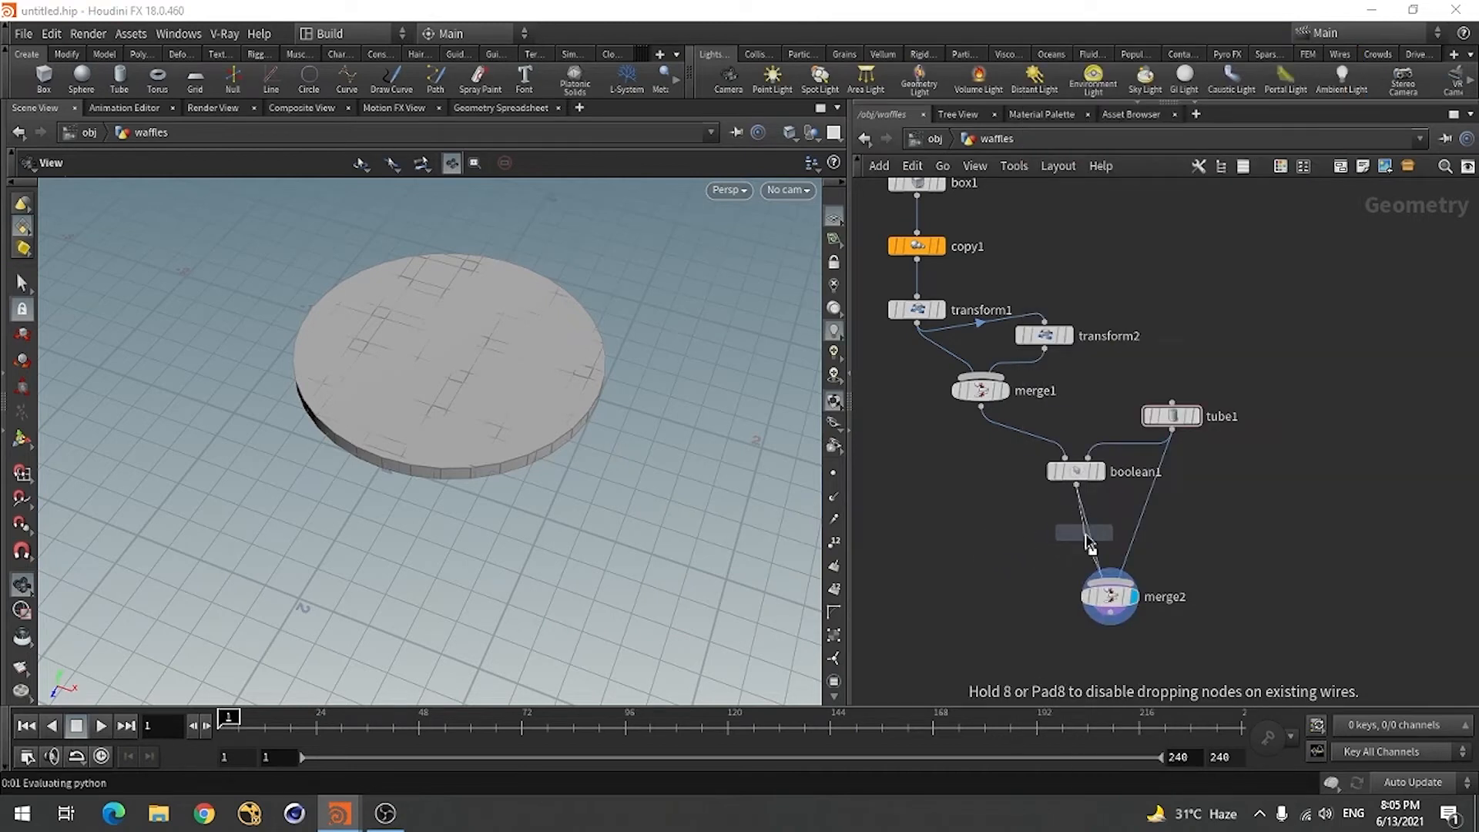
{"action": "left_click", "coordinate": [1071, 553]}
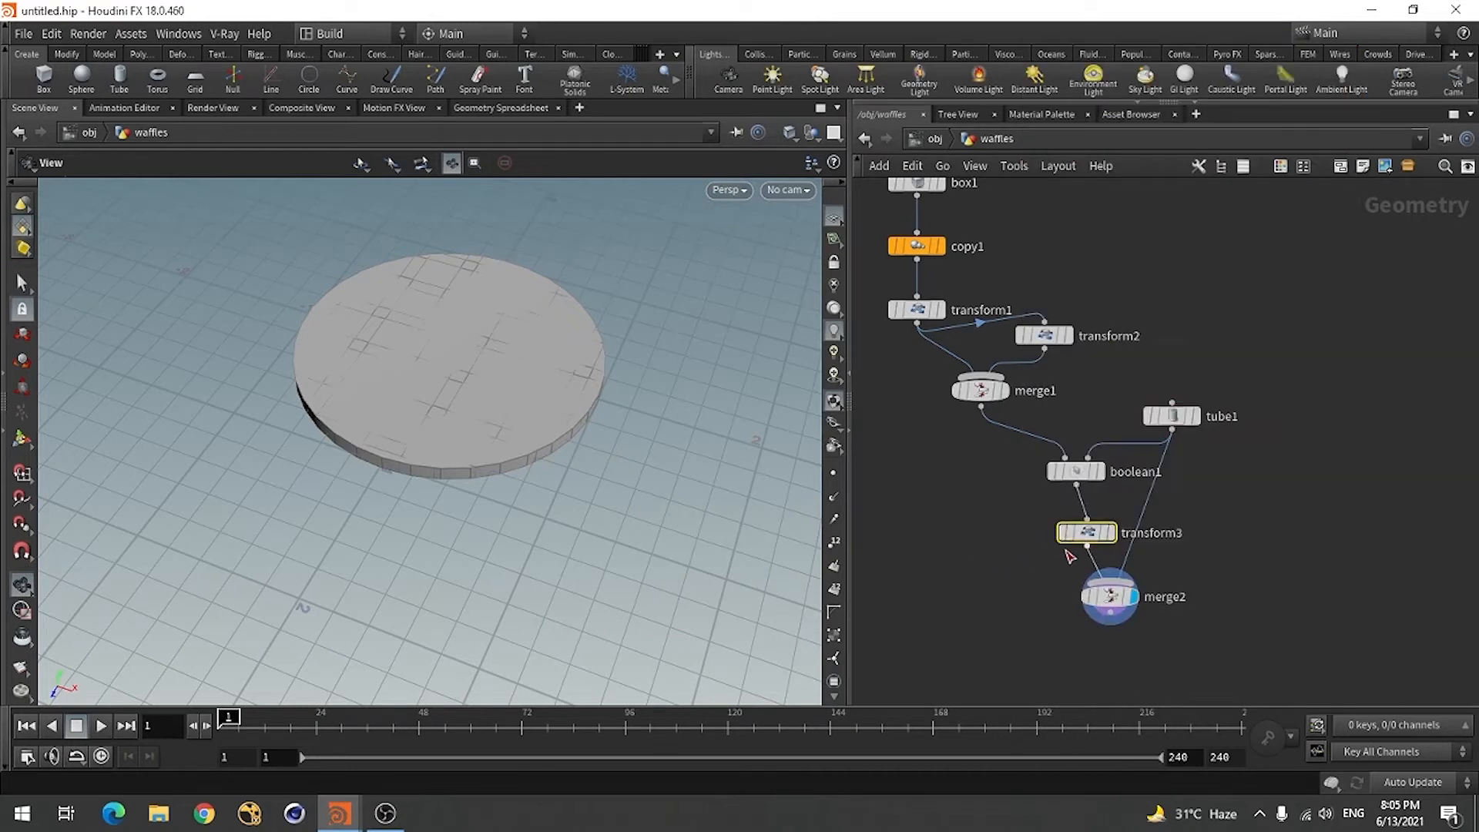
{"action": "left_click", "coordinate": [1194, 102]}
- Try Y translations of 0.1 and 0.05 on the new Transform to raise the trimmed grid above the disc
{"action": "left_click", "coordinate": [1165, 262]}
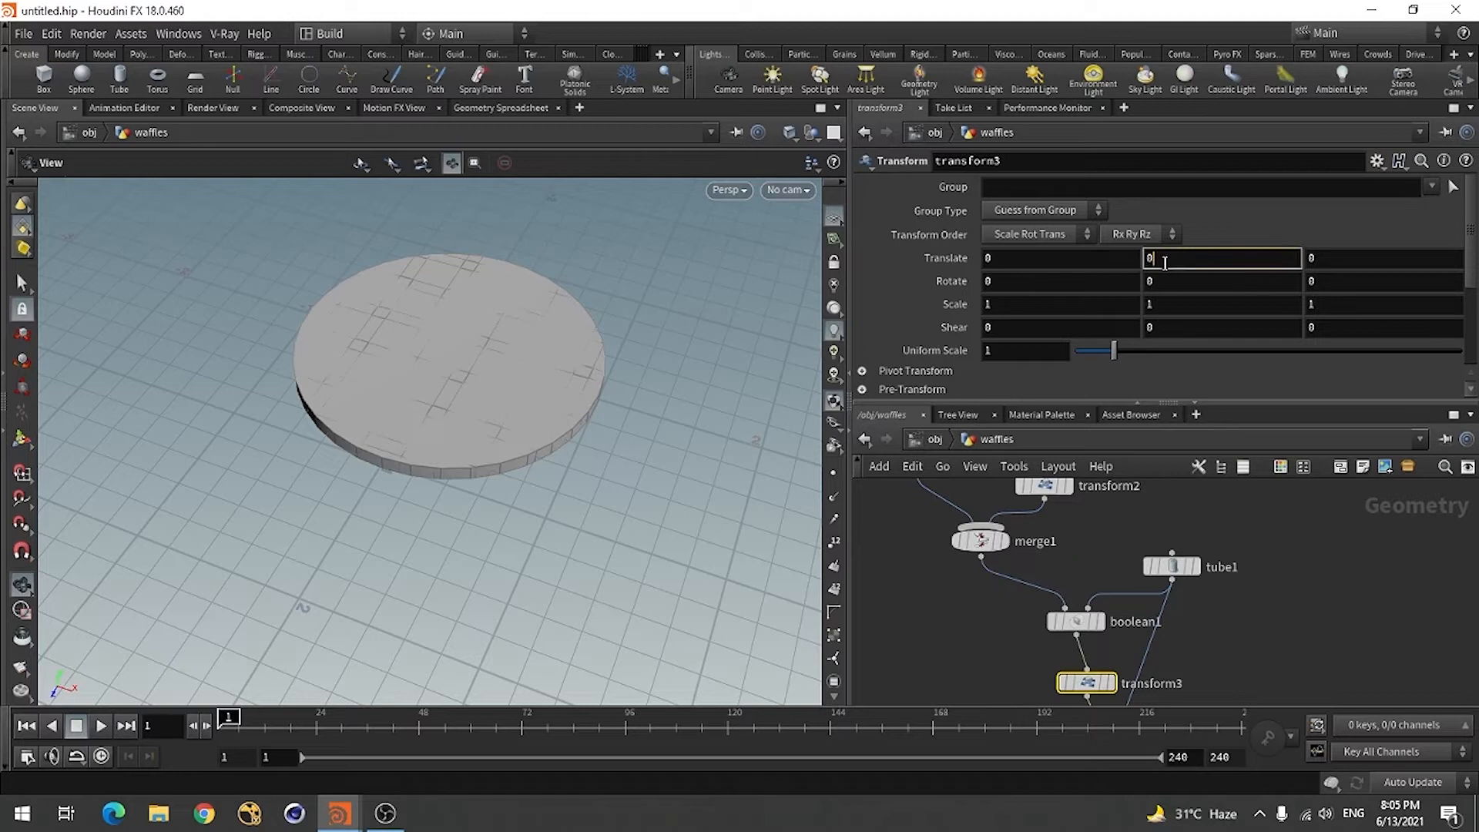
{"action": "type", "text": ".1"}
{"action": "left_click_drag", "start_coordinate": [466, 494], "coordinate": [505, 436]}
{"action": "right_click_drag", "start_coordinate": [506, 437], "coordinate": [642, 447]}
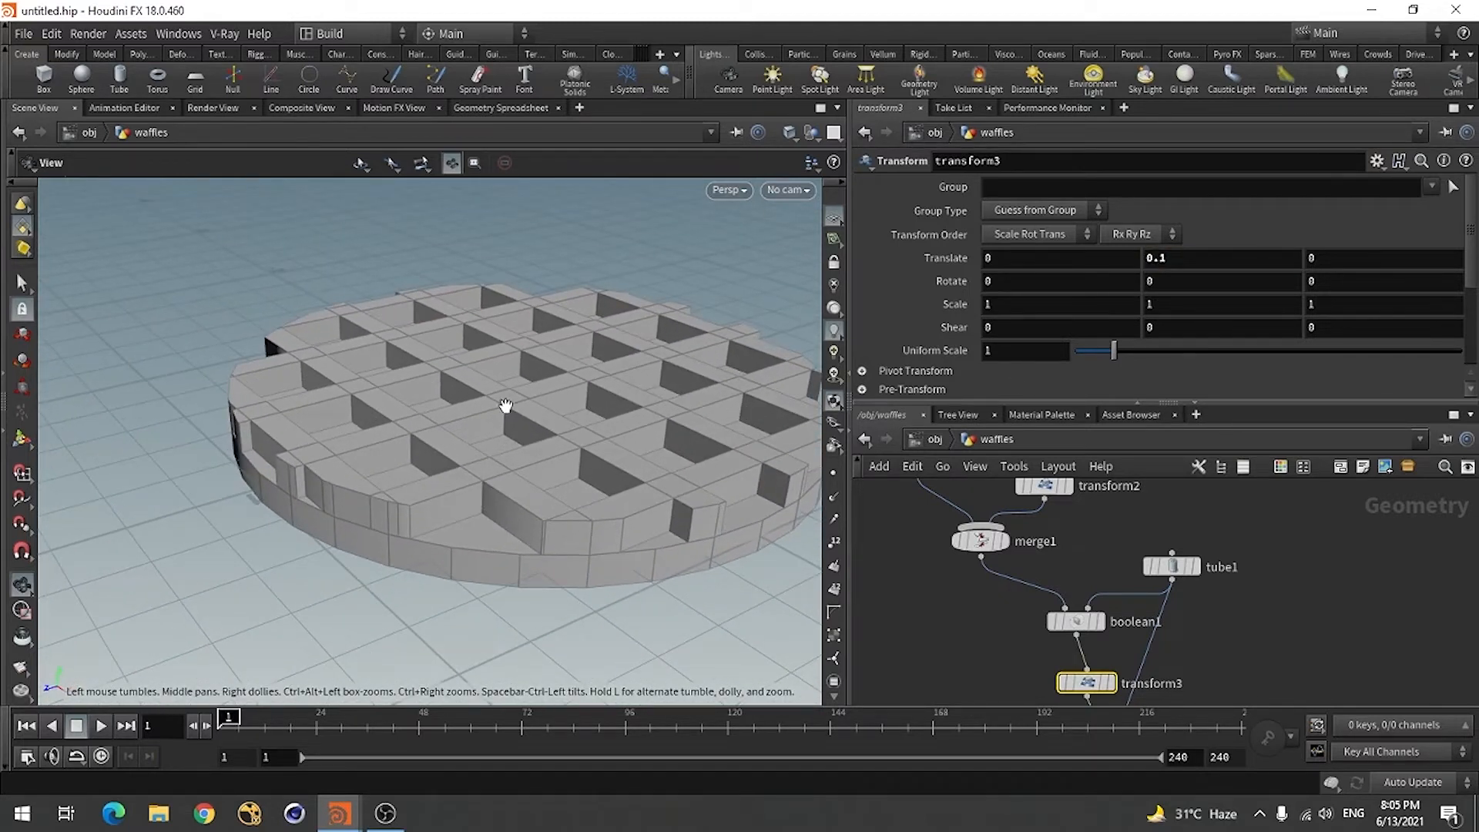
{"action": "middle_click_drag", "start_coordinate": [563, 399], "coordinate": [425, 427]}
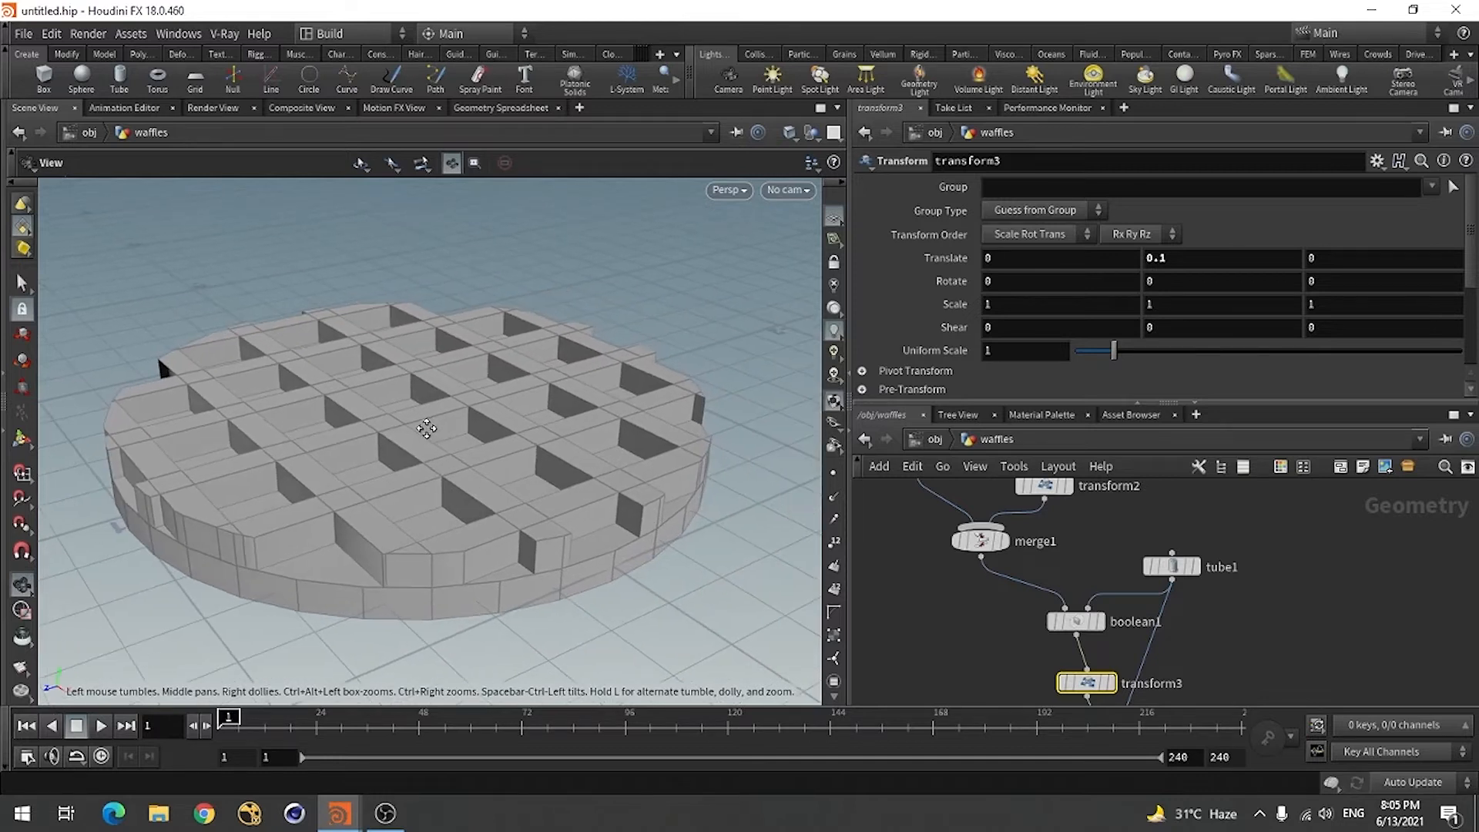
{"action": "left_click_drag", "start_coordinate": [424, 427], "coordinate": [499, 456]}
{"action": "right_click_drag", "start_coordinate": [499, 456], "coordinate": [475, 440]}
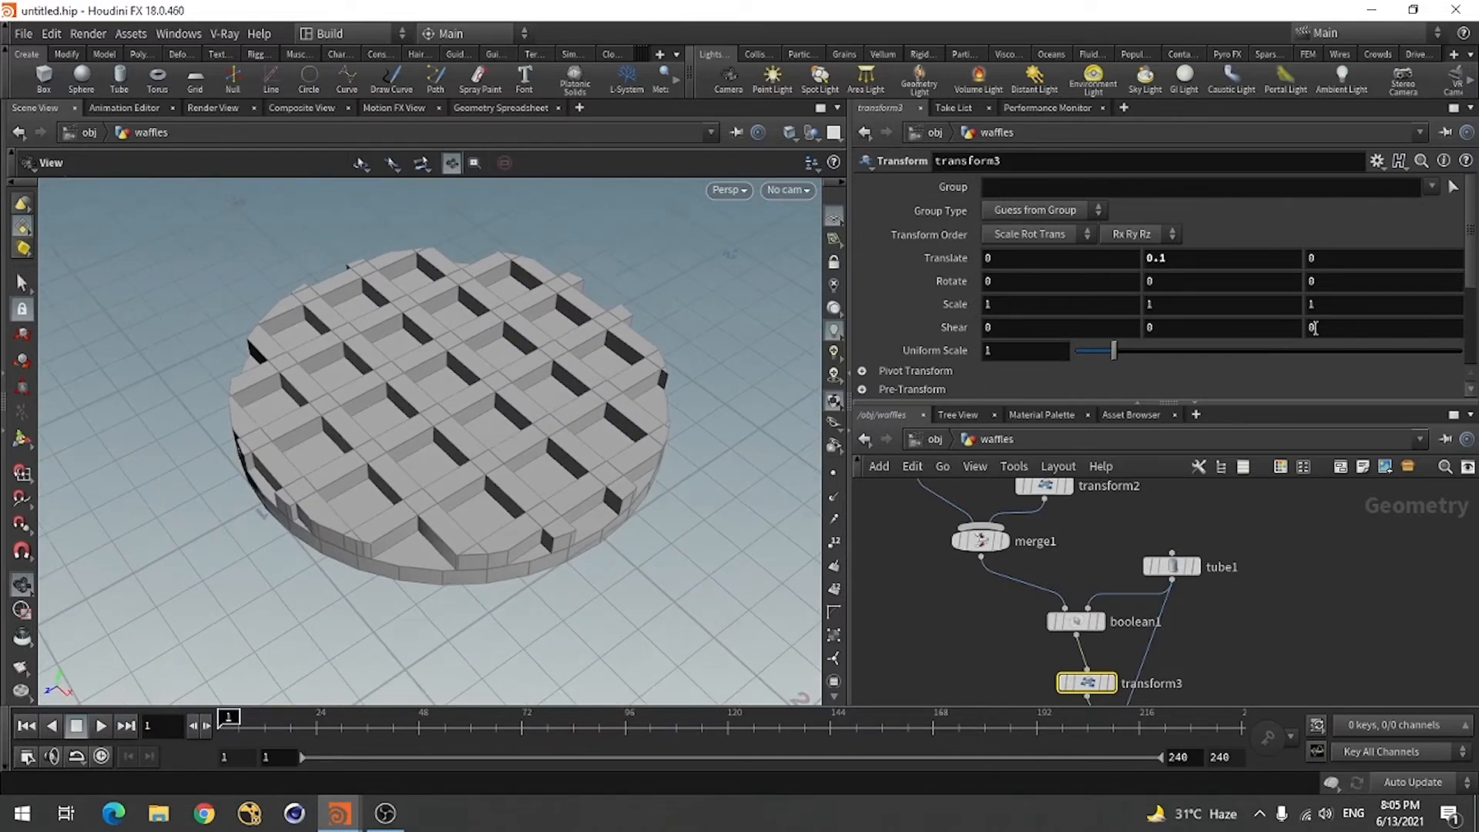
{"action": "left_click", "coordinate": [1206, 260]}
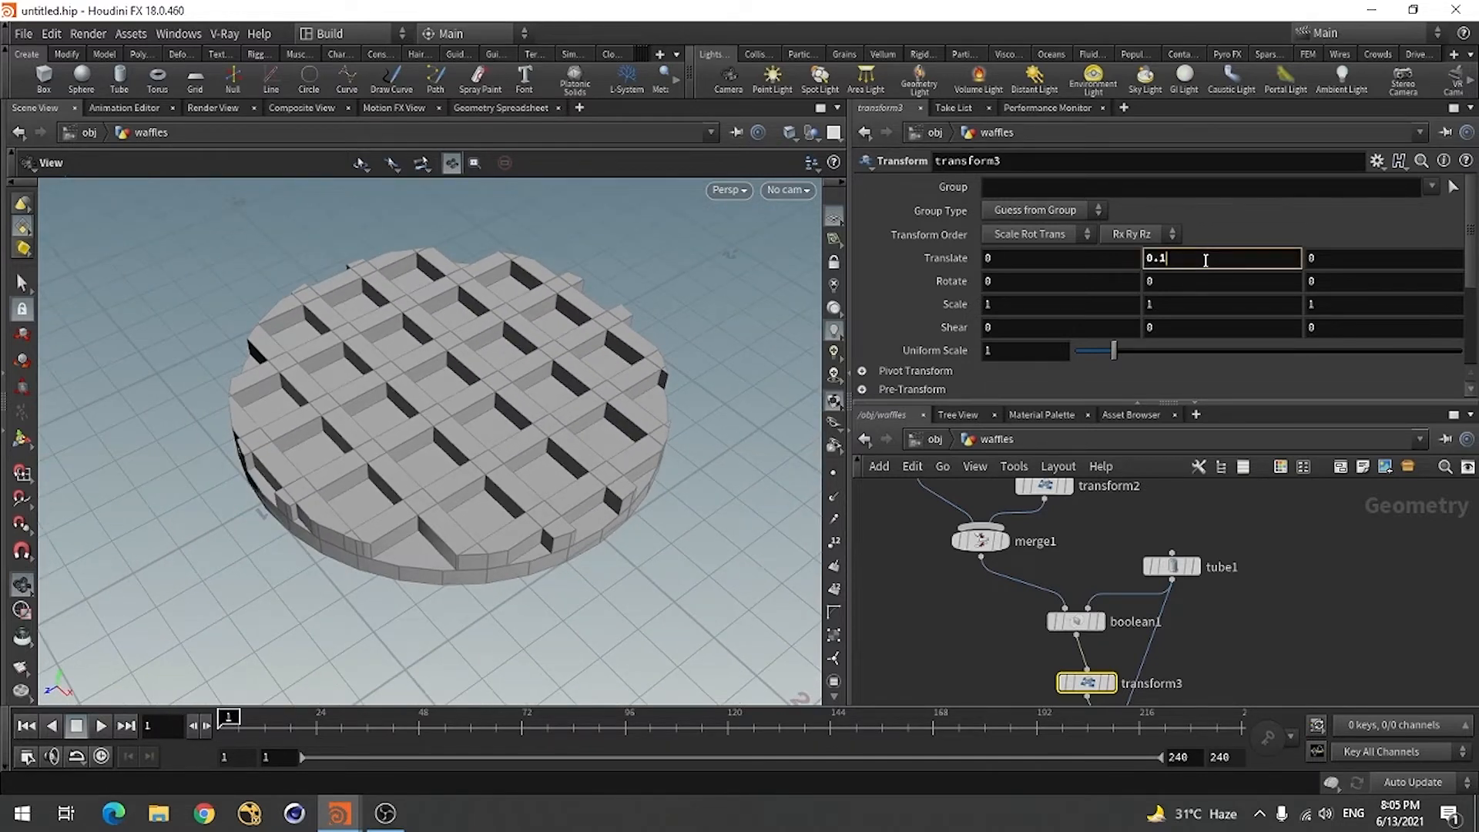
{"action": "key", "text": "Return"}
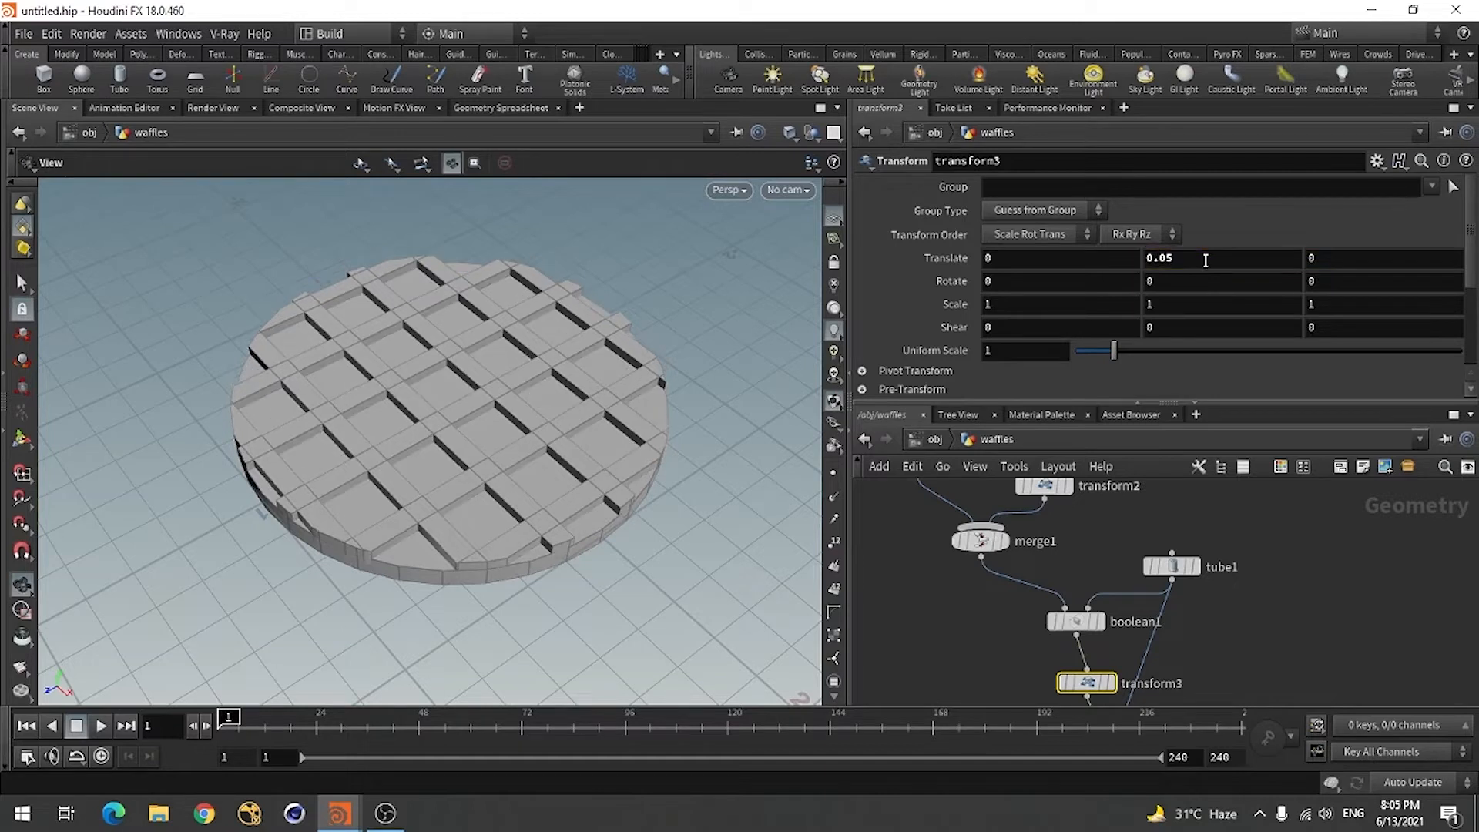
- Set the new Transform's Y translation to 0.07
{"action": "left_click", "coordinate": [1206, 260]}
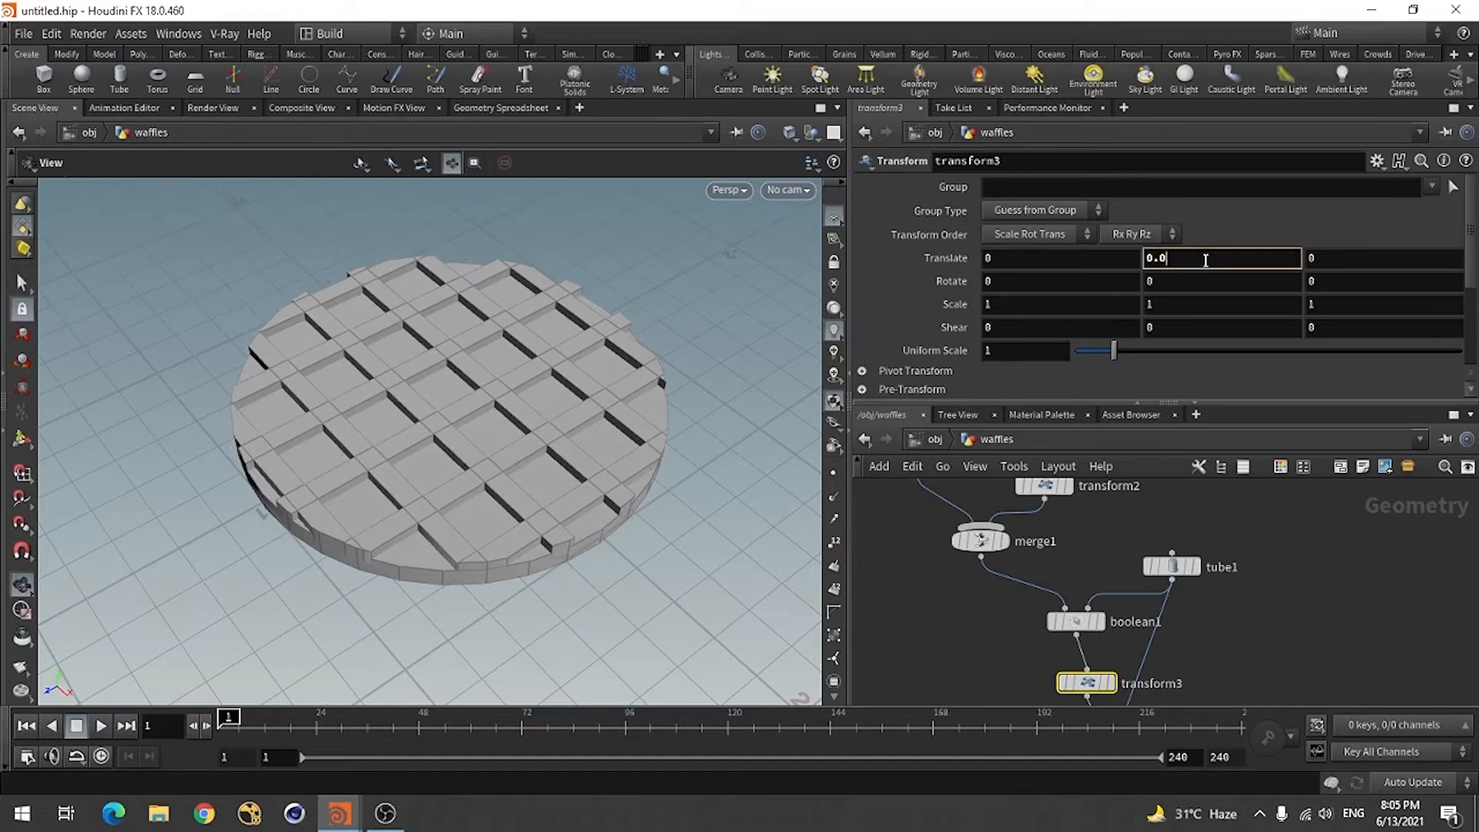
{"action": "key", "text": "Return"}
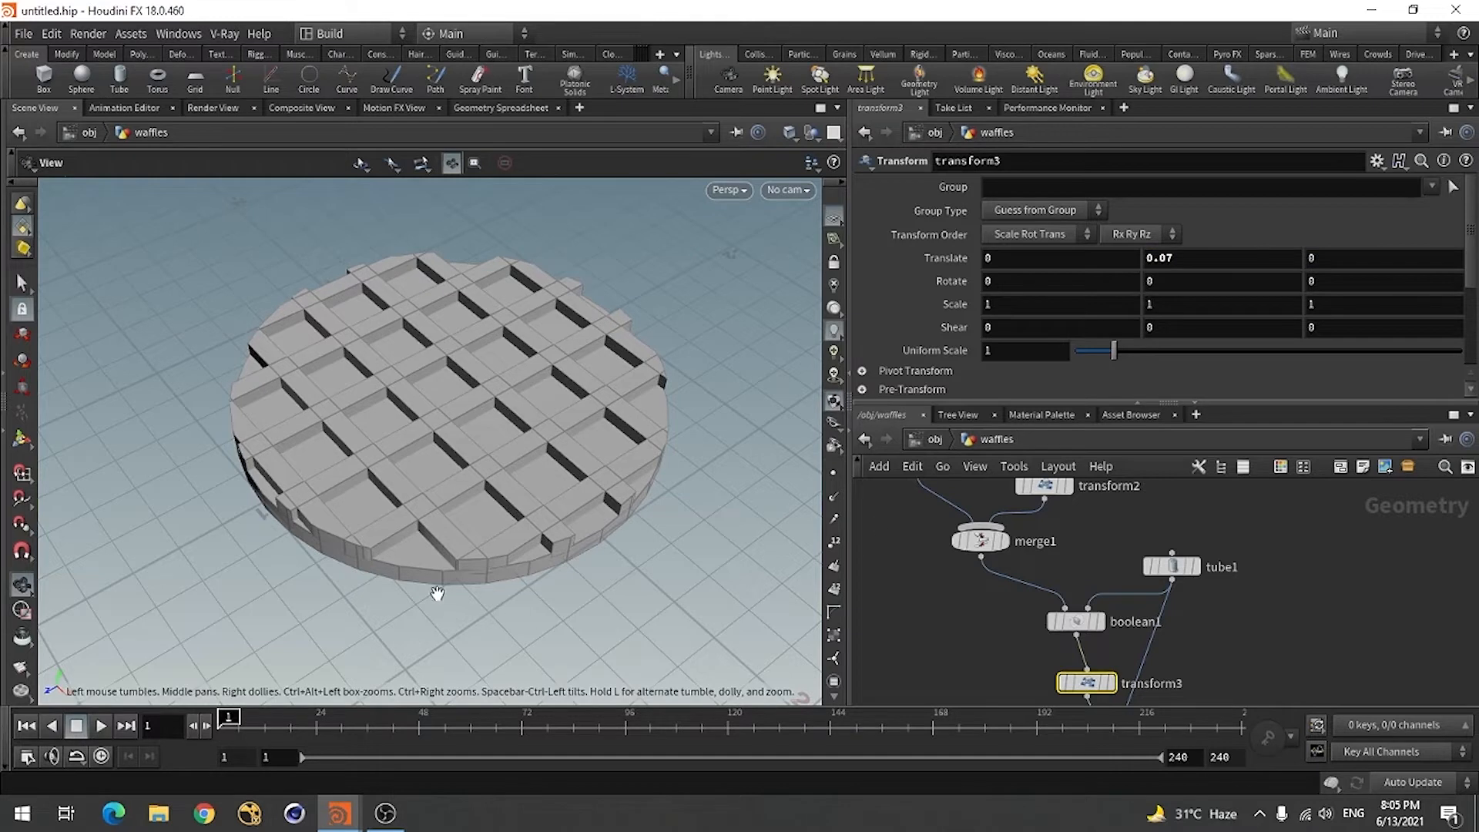
{"action": "mouse_move", "coordinate": [339, 551]}
{"action": "left_mouse_down"}
{"action": "mouse_move", "coordinate": [475, 403]}
{"action": "mouse_move", "coordinate": [390, 552]}
{"action": "mouse_move", "coordinate": [365, 555]}
{"action": "left_mouse_up"}
- Add a VDB from Polygons node below the second Merge, connect the merged waffle to it and display it
{"action": "scroll", "coordinate": [1229, 513], "scroll_direction": "down", "scroll_amount": 6}
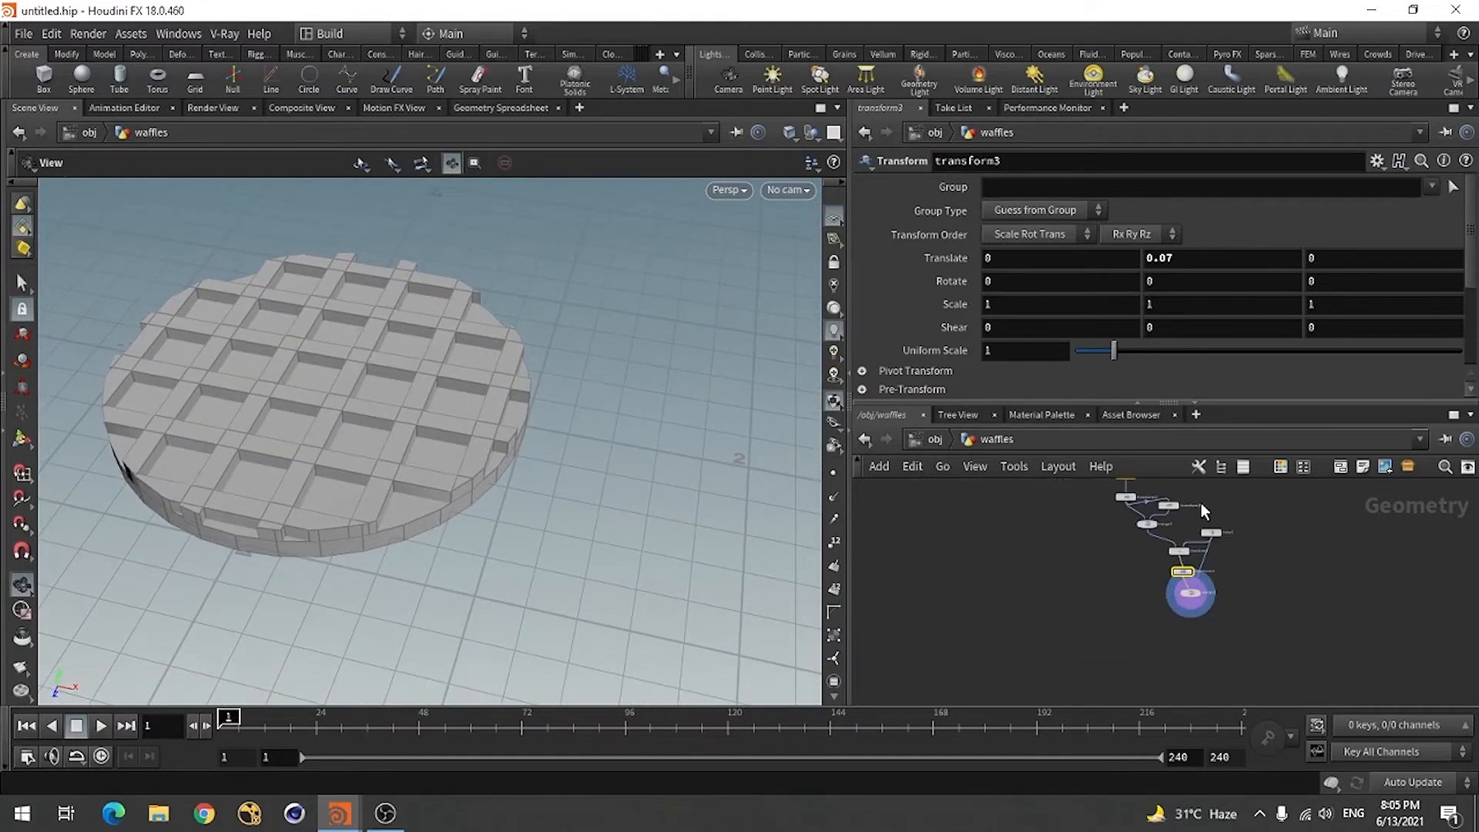
{"action": "scroll", "coordinate": [1234, 538], "scroll_direction": "up", "scroll_amount": 4}
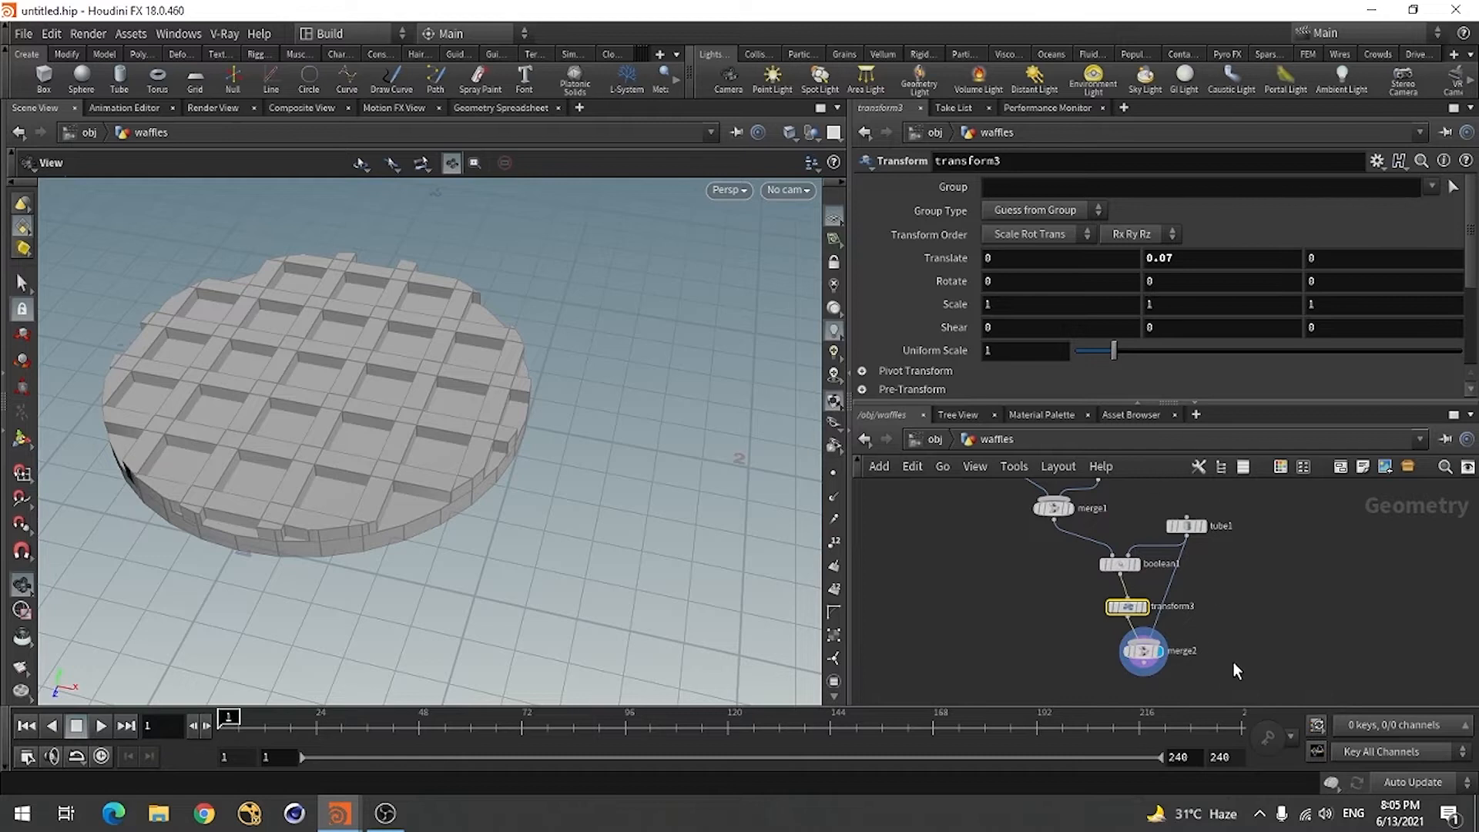
{"action": "middle_click_drag", "start_coordinate": [1191, 688], "coordinate": [1178, 595]}
{"action": "key", "text": "Tab"}
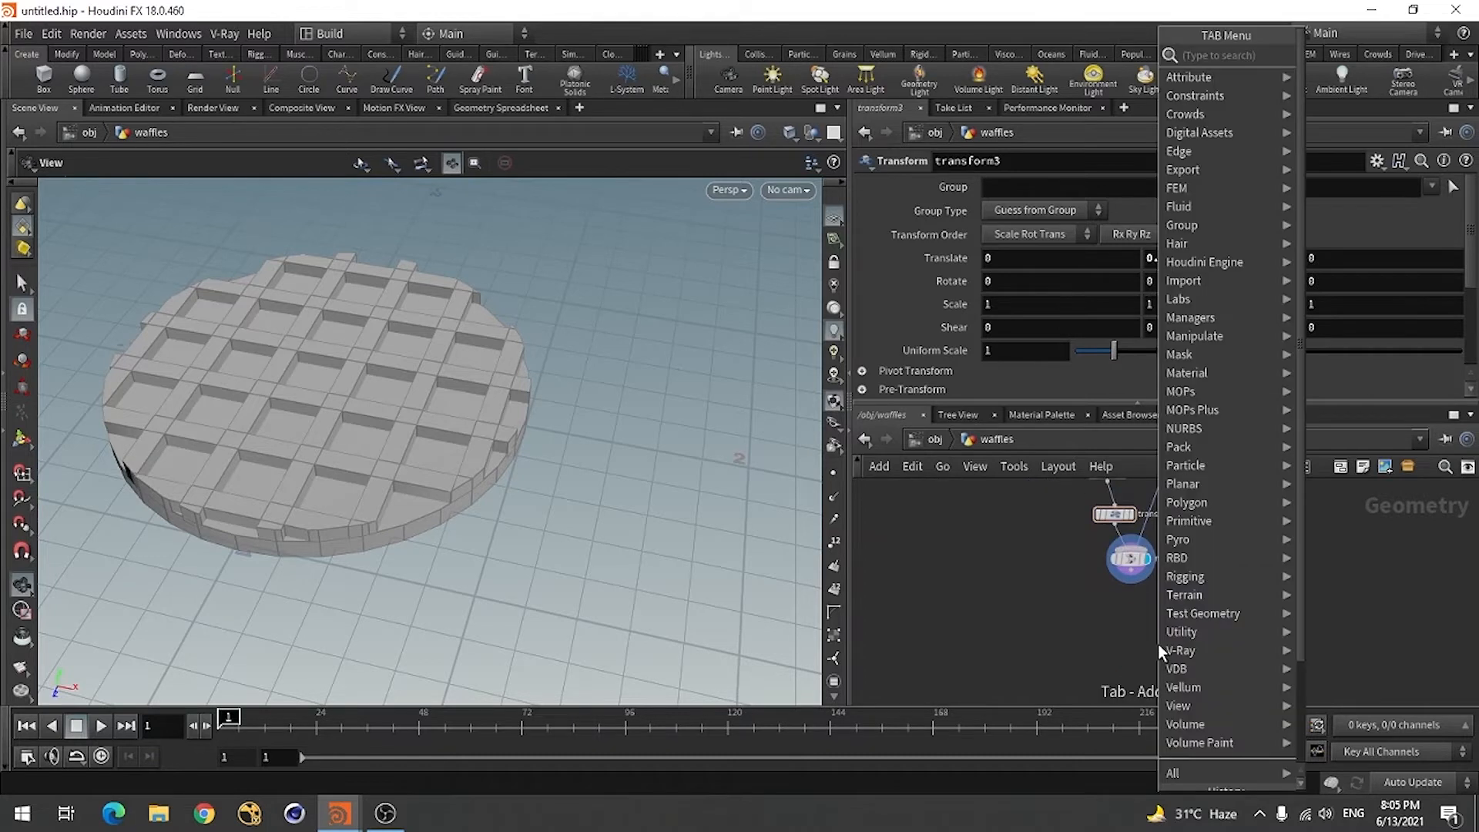
{"action": "type", "text": "vdb"}
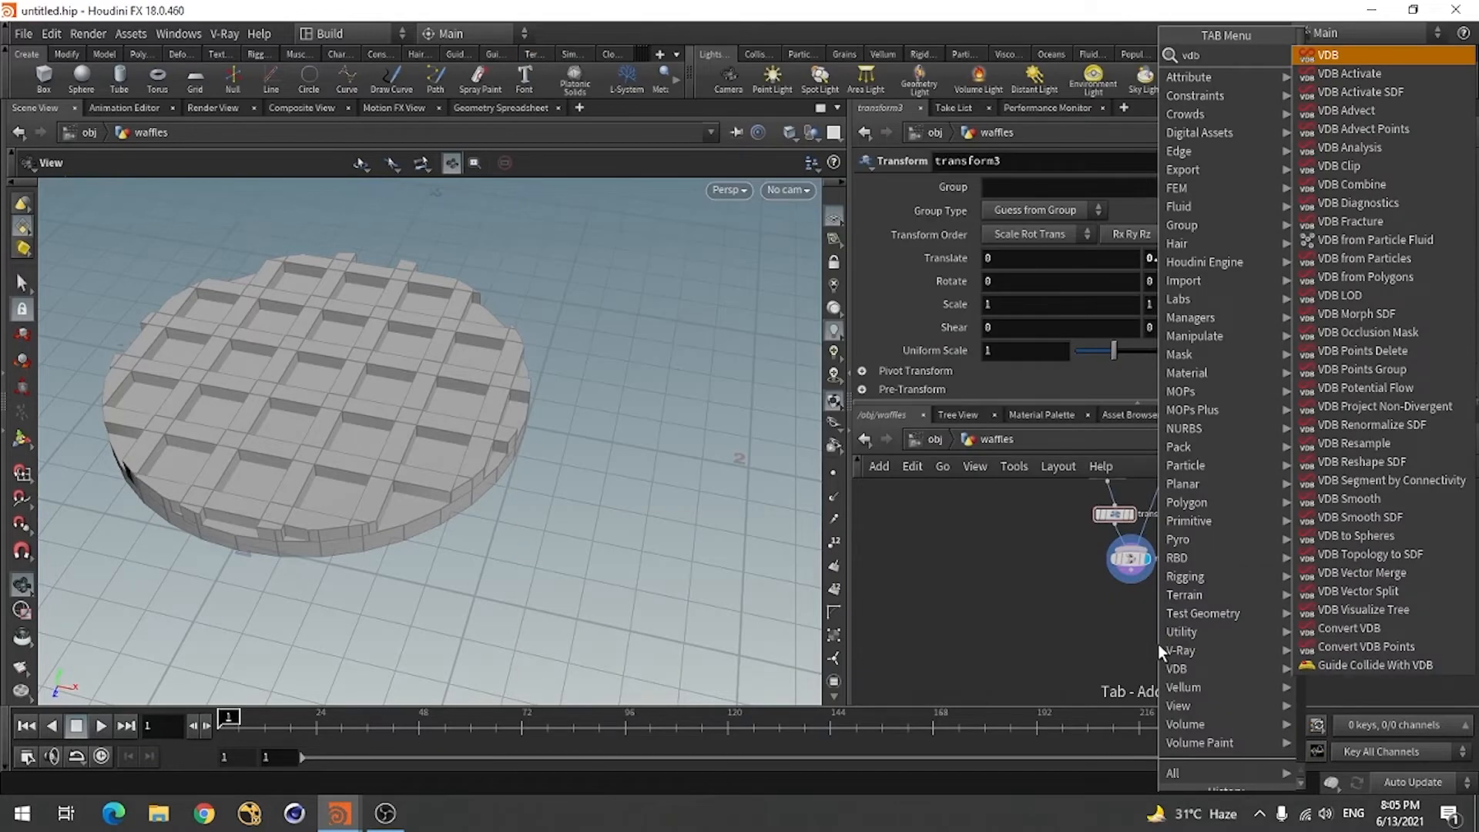
{"action": "left_click", "coordinate": [1390, 278]}
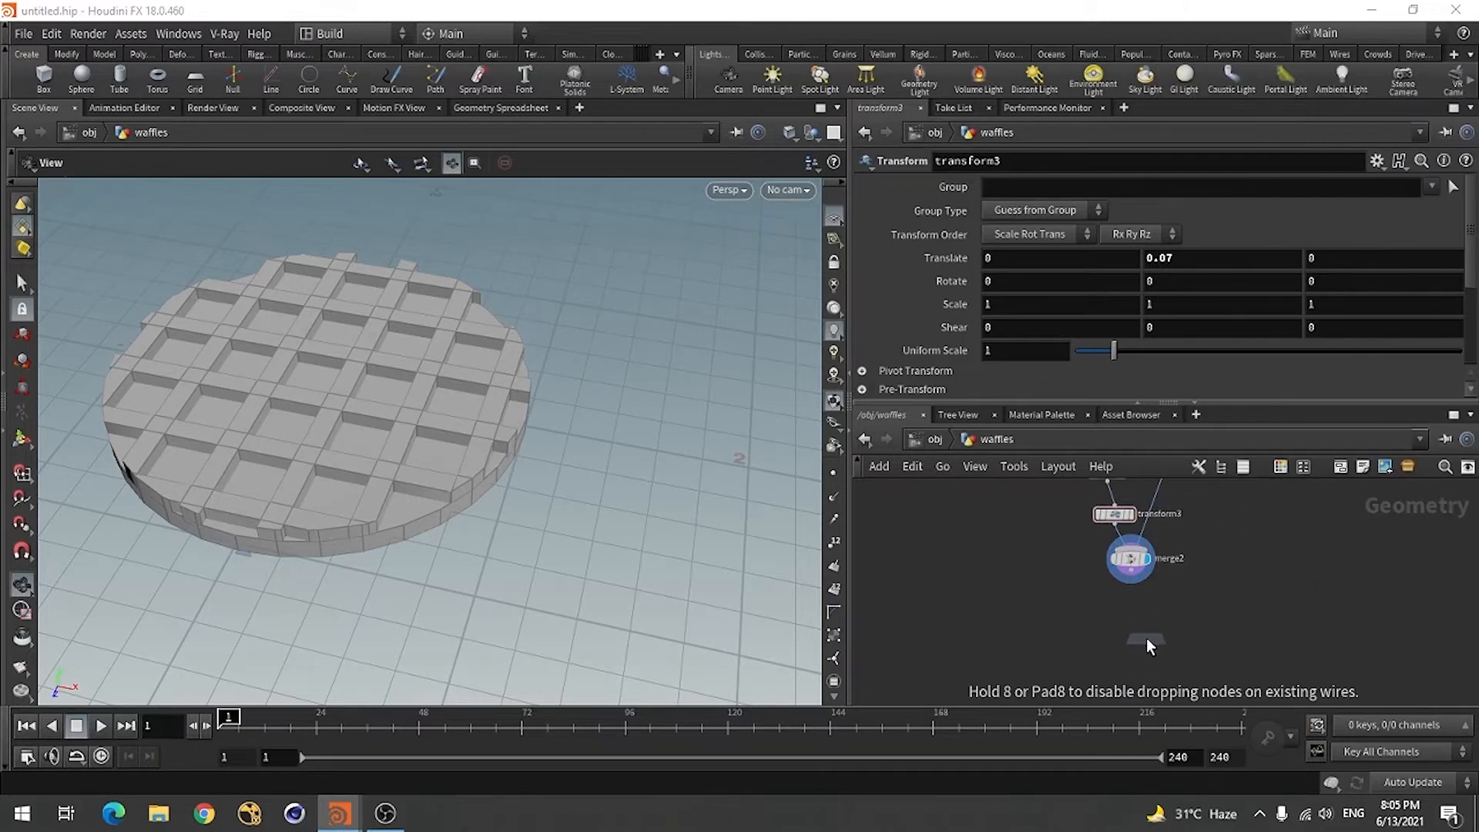
{"action": "left_click", "coordinate": [1130, 616]}
{"action": "scroll", "coordinate": [1130, 616], "scroll_direction": "up", "scroll_amount": 3}
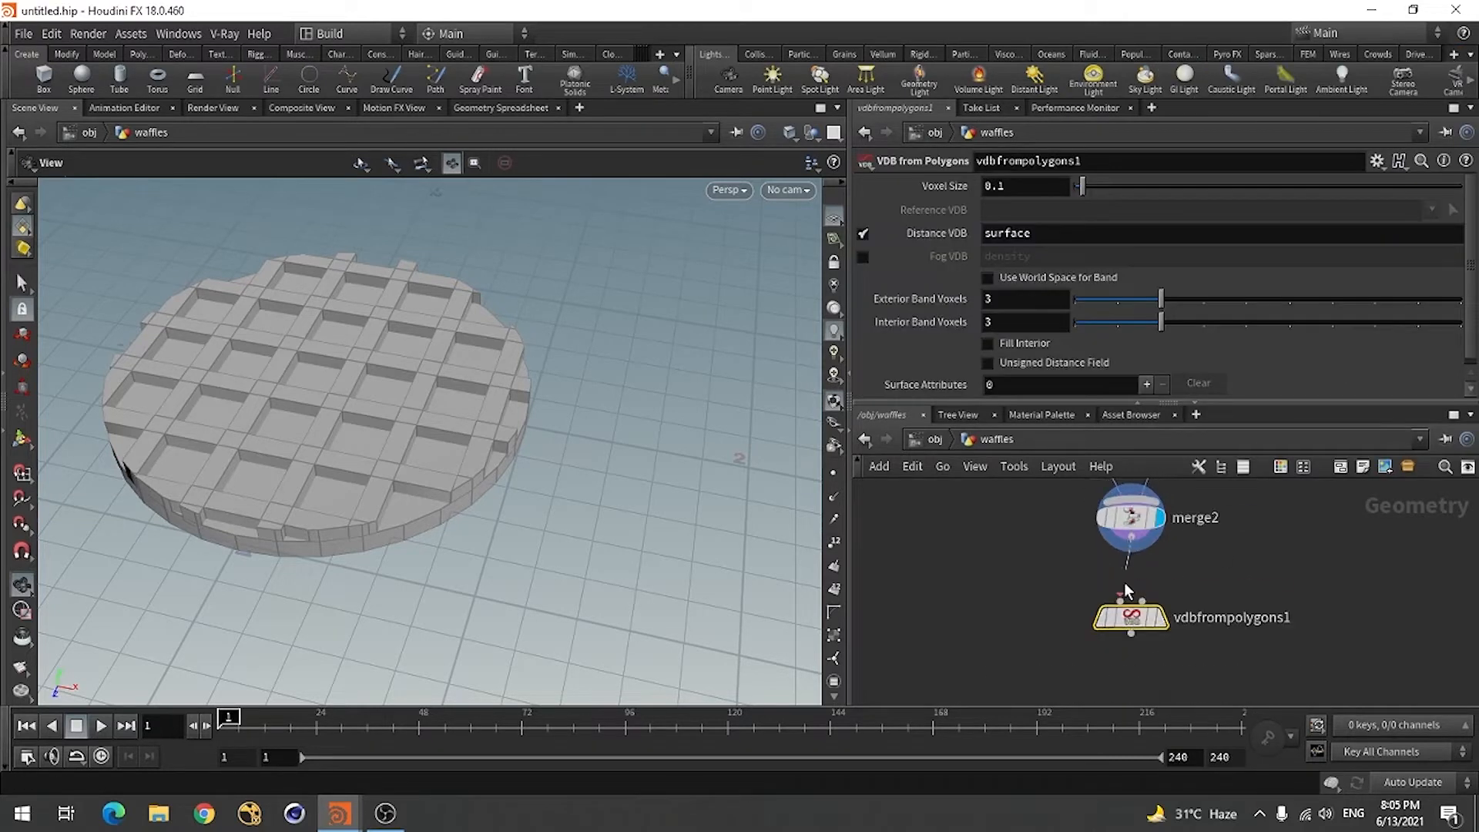
{"action": "left_click", "coordinate": [1162, 620]}
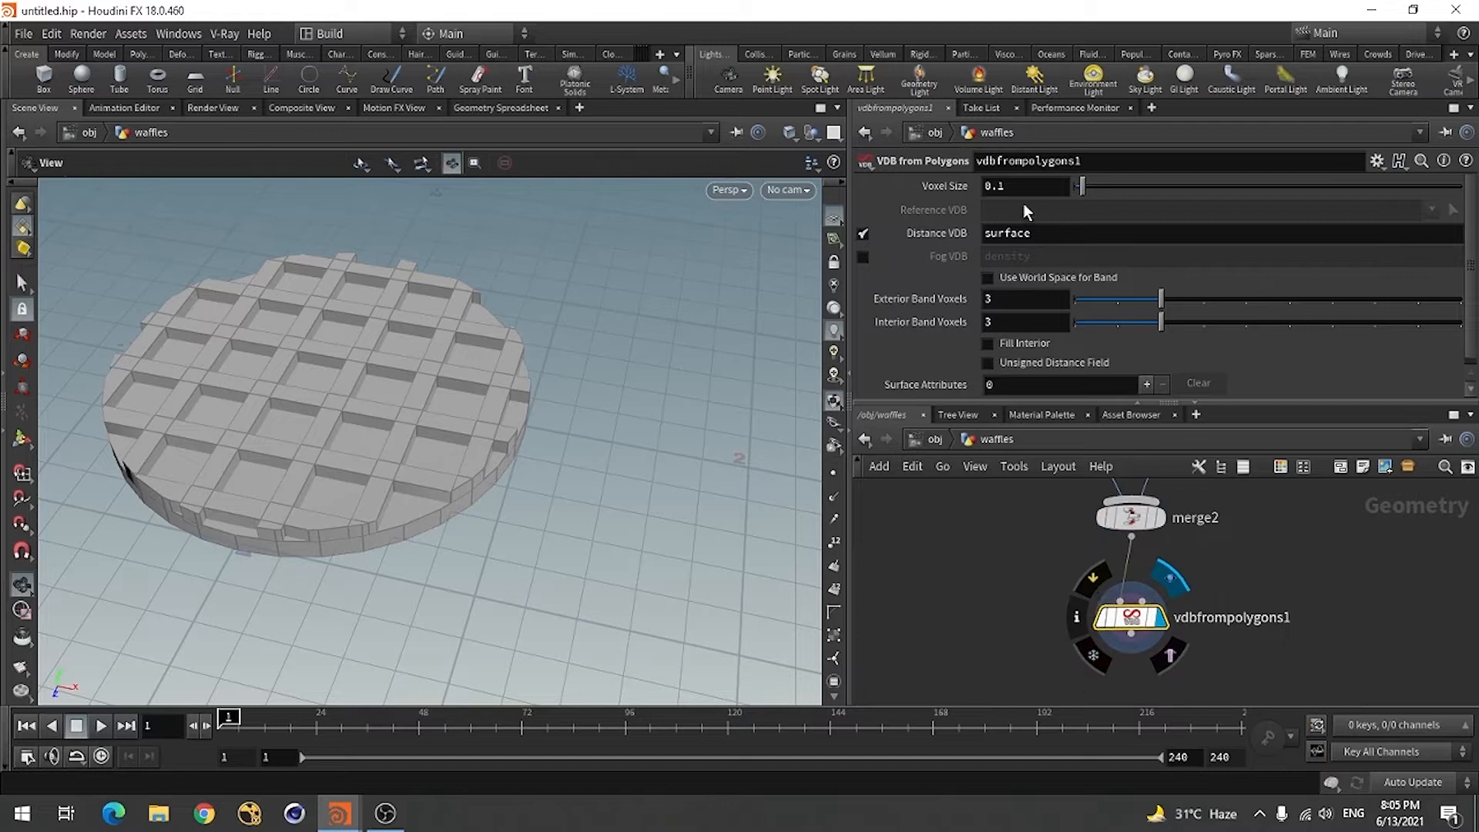
- Set the voxel size of the VDB from Polygons node to 0.02
{"action": "left_click", "coordinate": [1036, 185]}
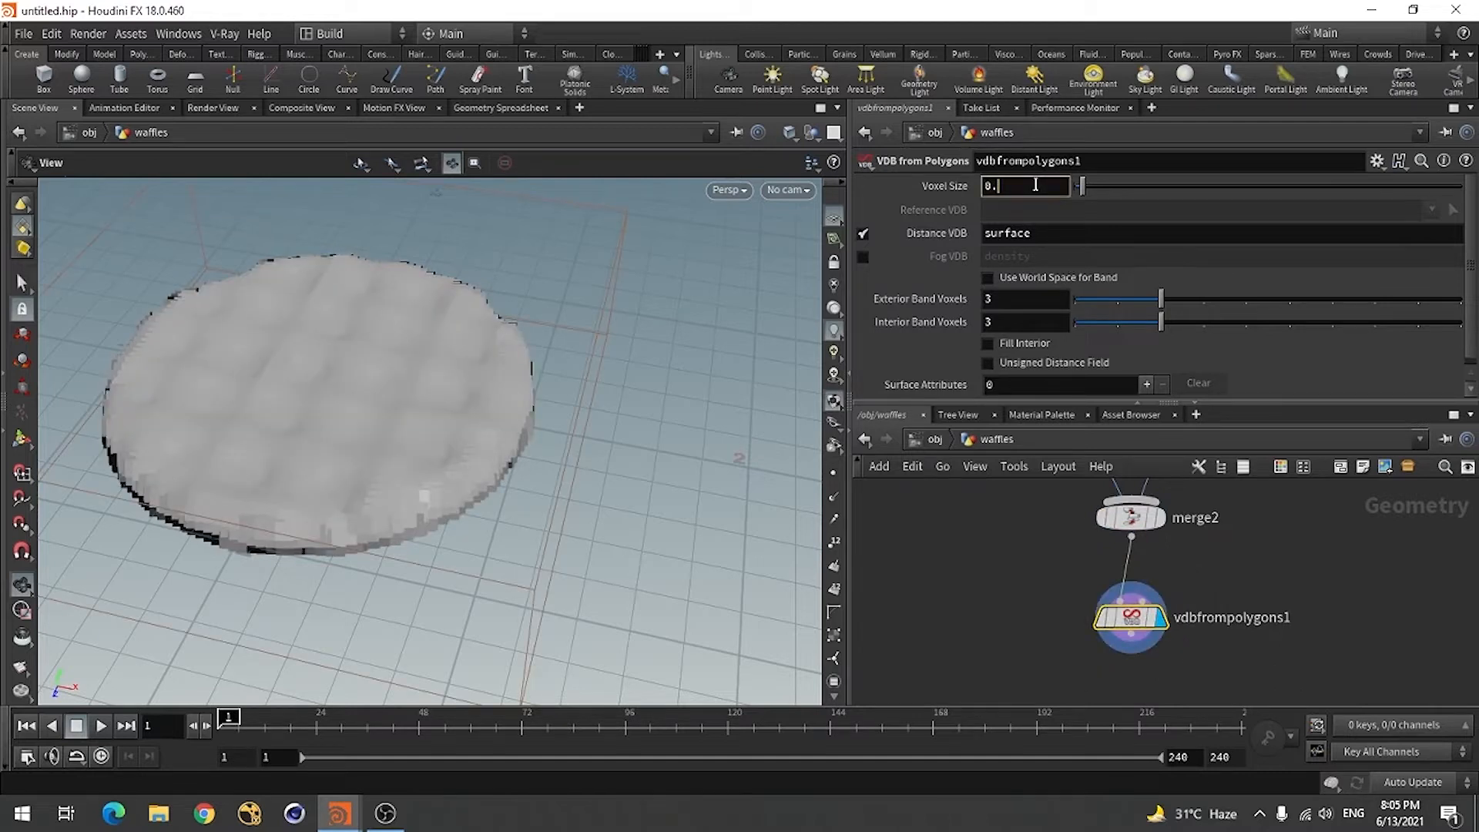
{"action": "type", "text": "02"}
{"action": "key", "text": "Return"}
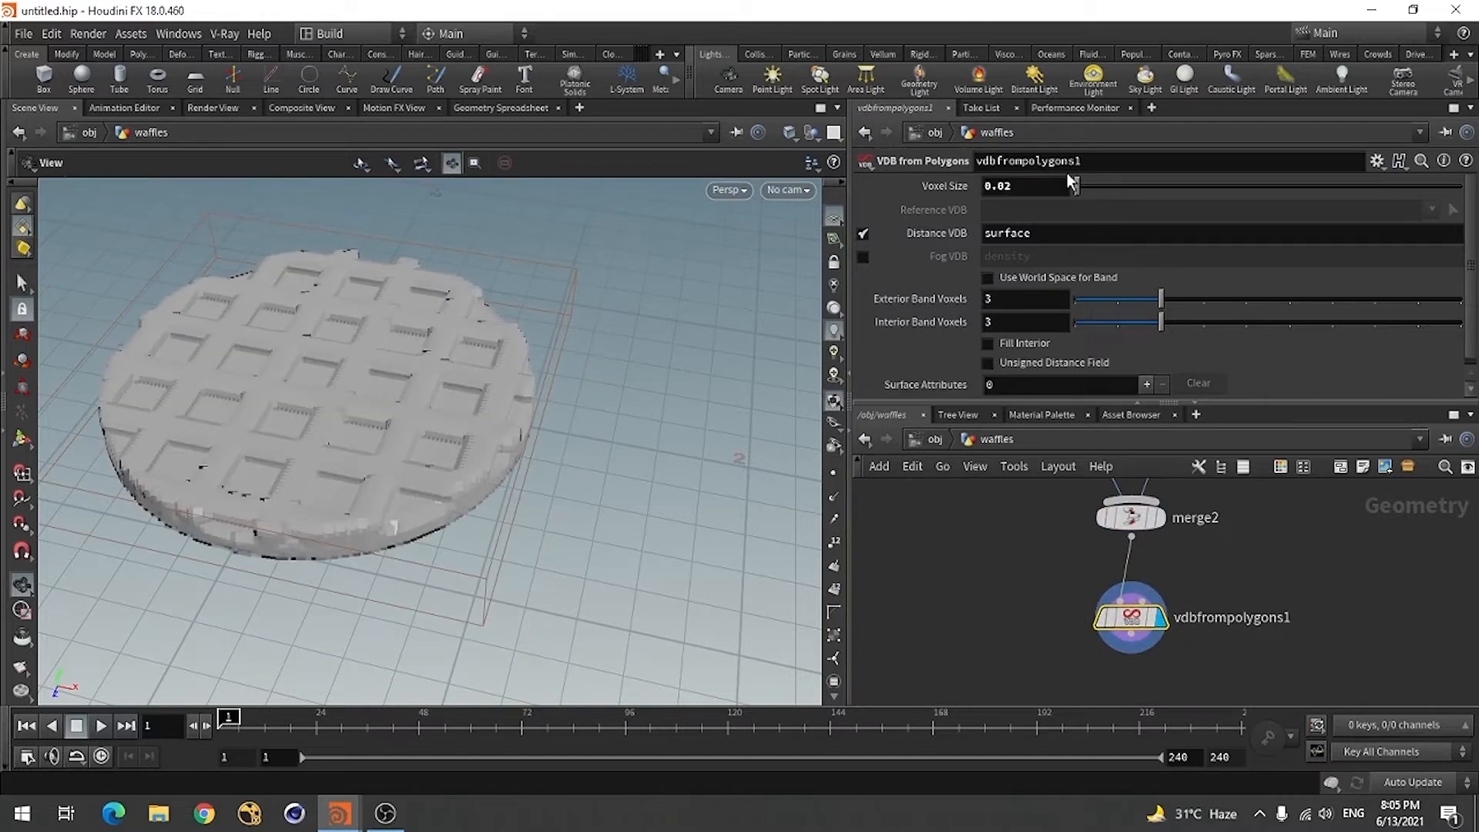
- Refine the VDB from Polygons node by setting its voxel size to 0.01
{"action": "left_click", "coordinate": [1037, 192]}
{"action": "key", "text": "Return"}
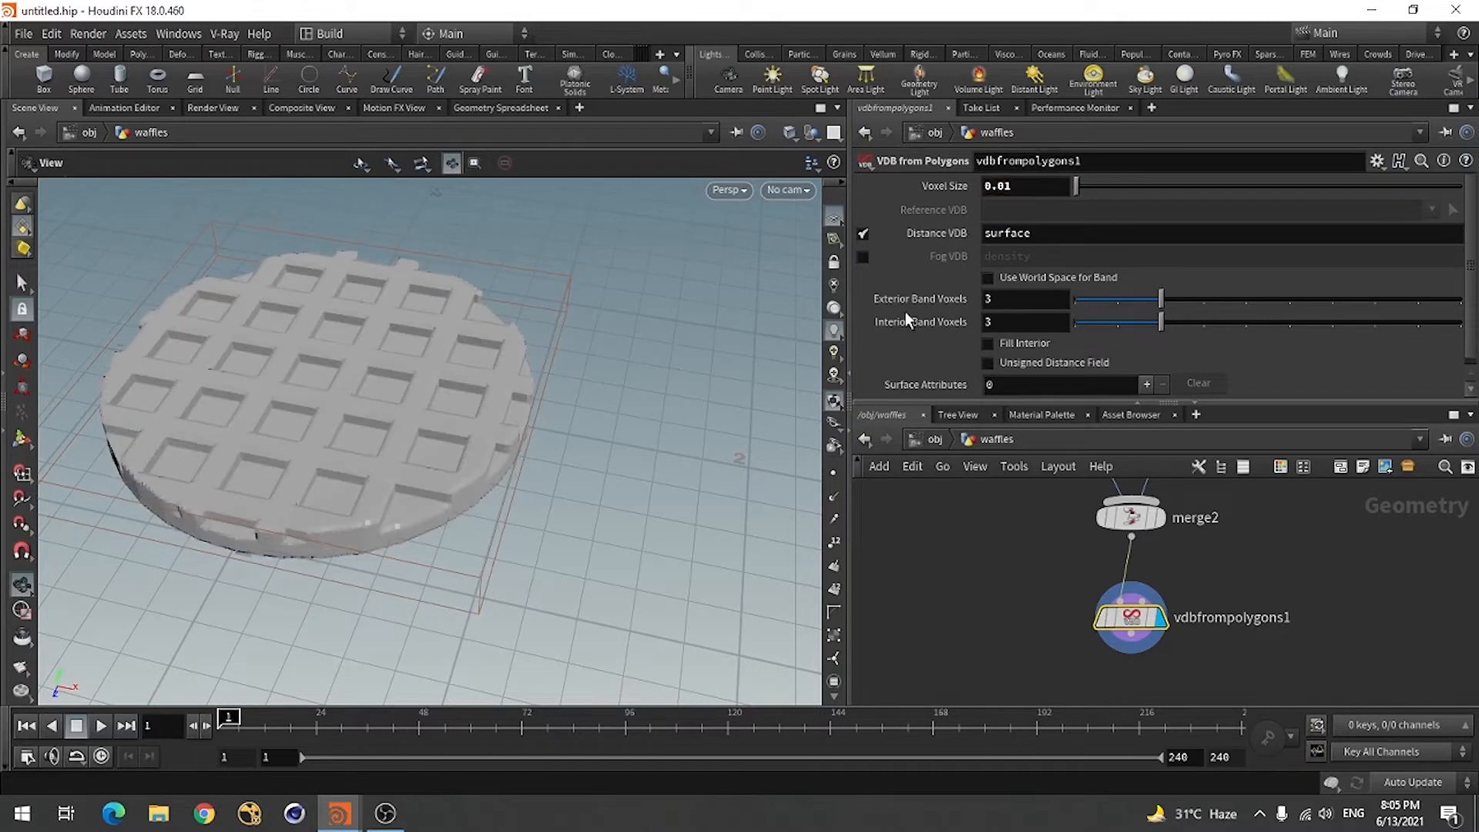
{"action": "mouse_move", "coordinate": [595, 466]}
{"action": "left_mouse_down"}
{"action": "mouse_move", "coordinate": [571, 423]}
{"action": "mouse_move", "coordinate": [588, 455]}
{"action": "left_mouse_up"}
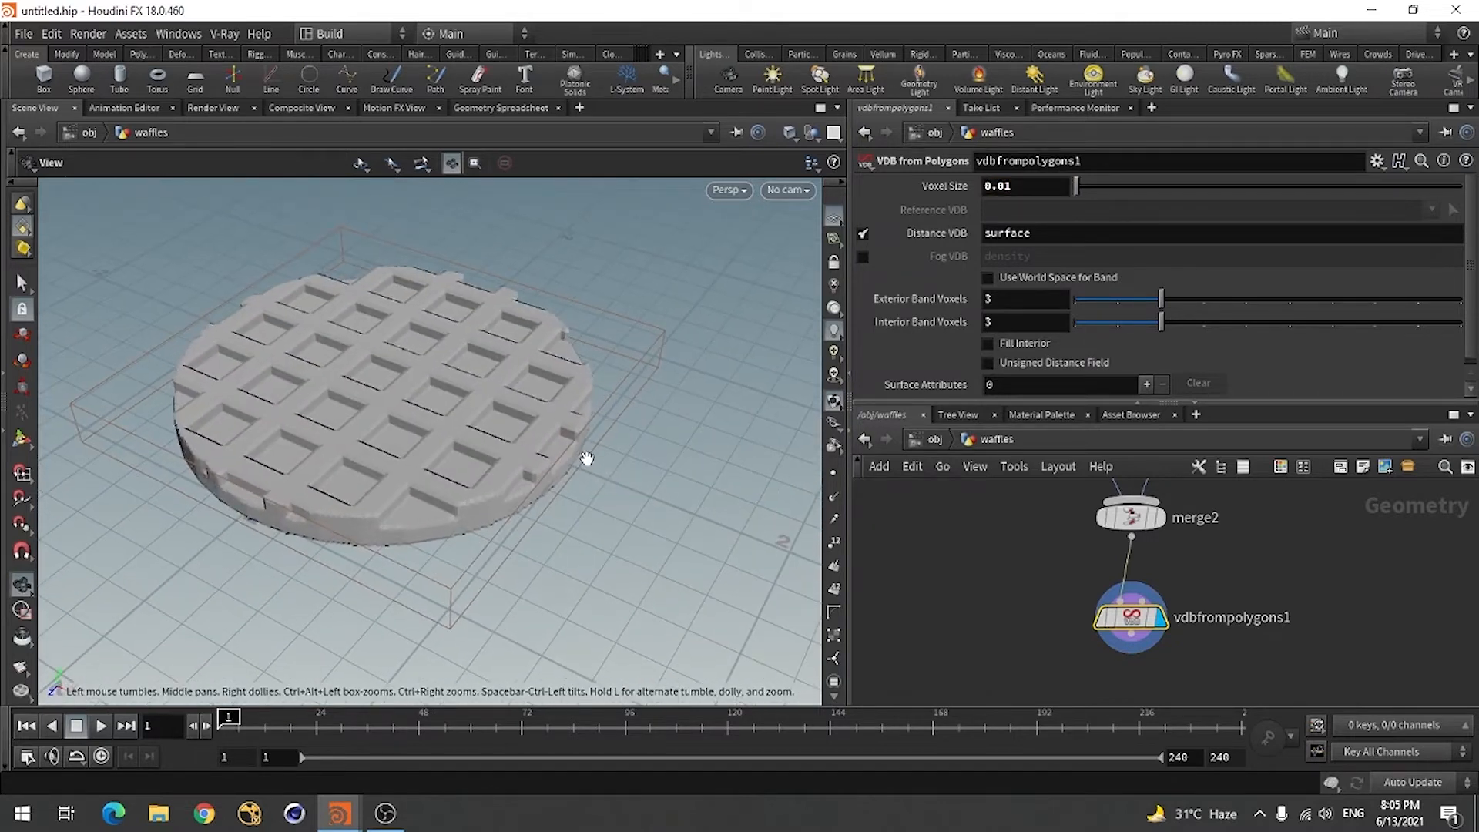
- Add a Convert VDB node below the VDB from Polygons node, display it and set it to convert to Polygons
{"action": "scroll", "coordinate": [1121, 663], "scroll_direction": "down", "scroll_amount": 2}
{"action": "key", "text": "Tab"}
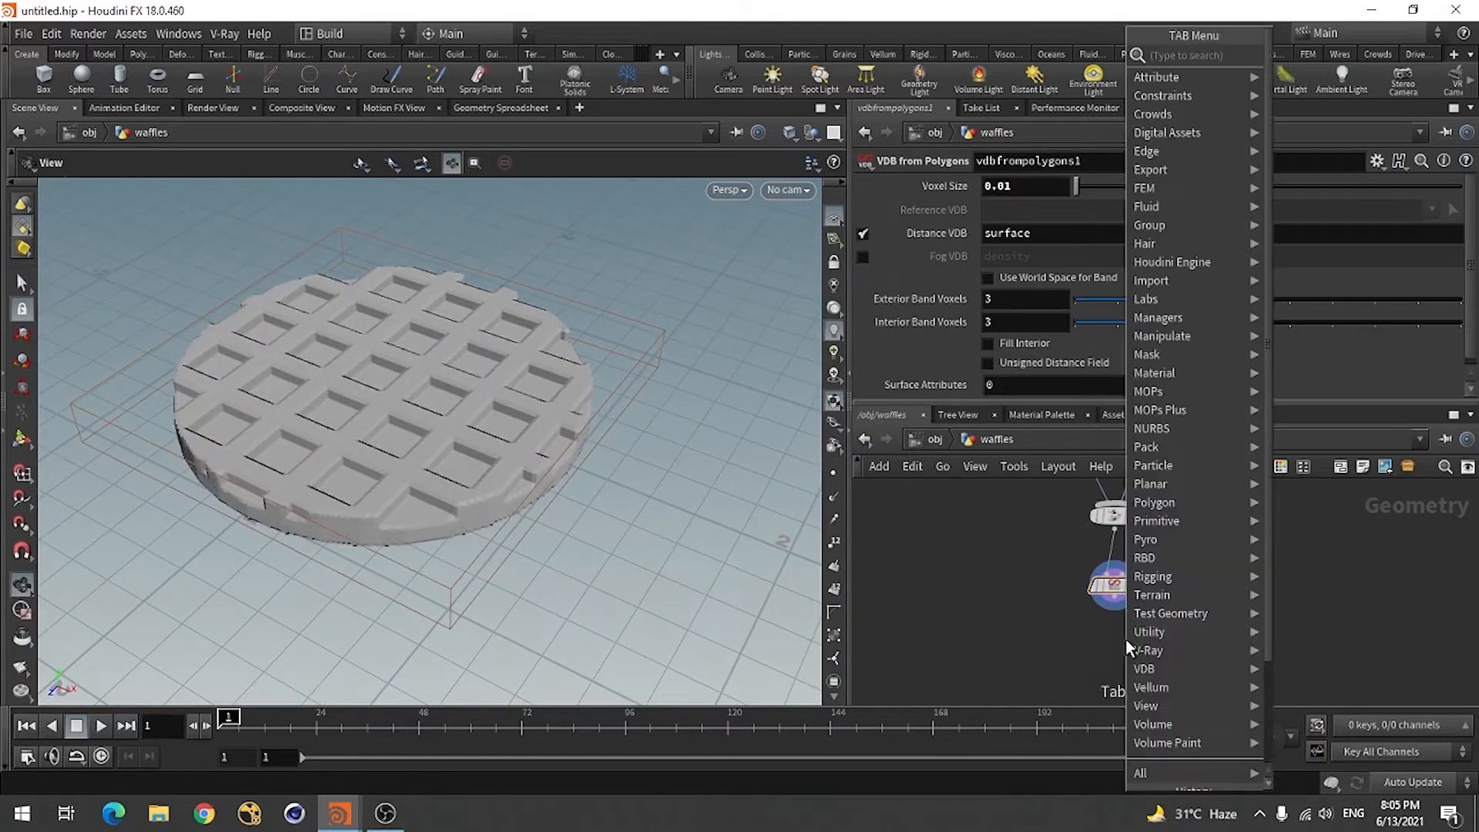
{"action": "type", "text": "con"}
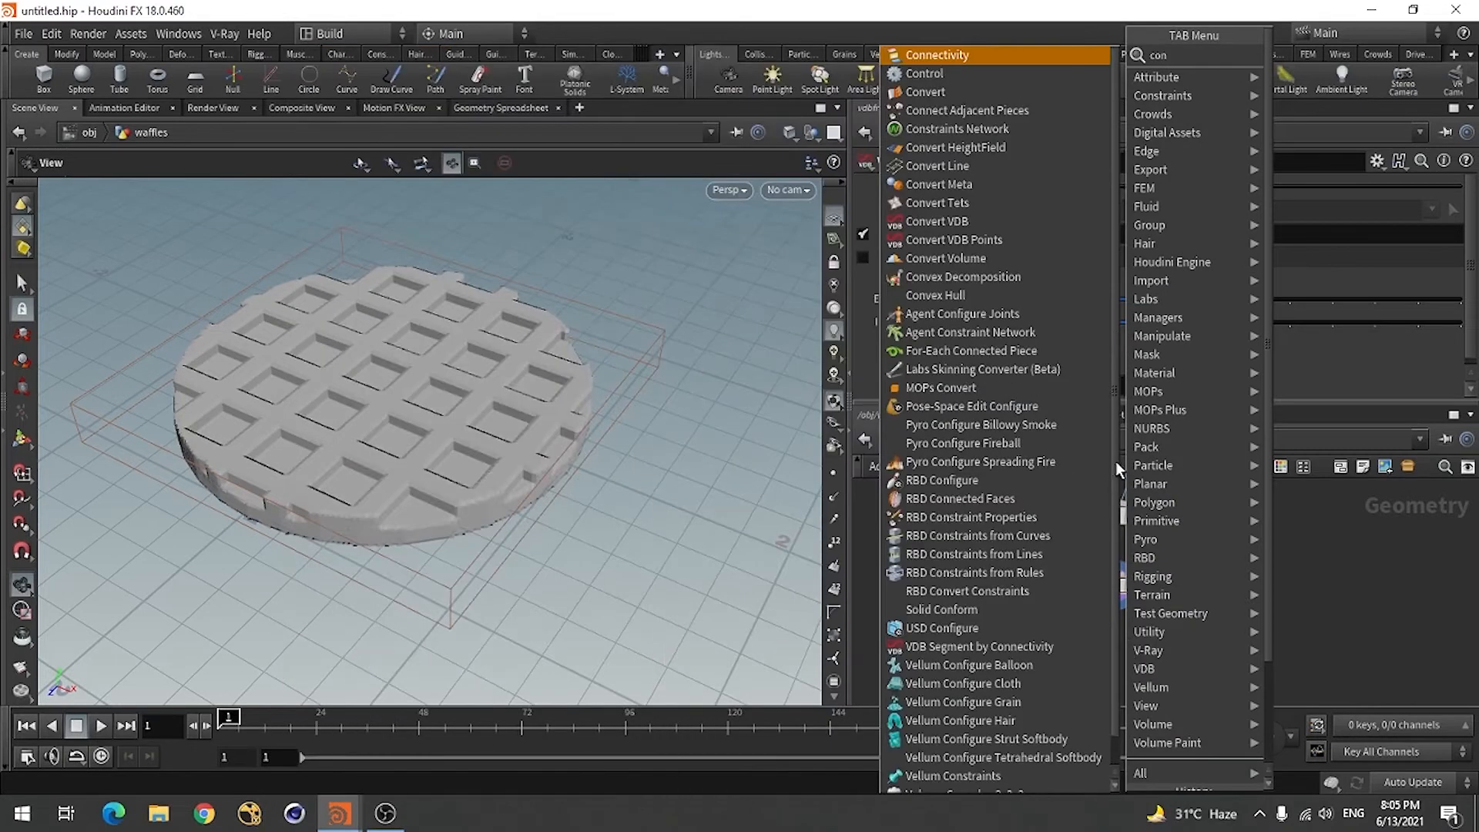
{"action": "left_click", "coordinate": [1010, 223]}
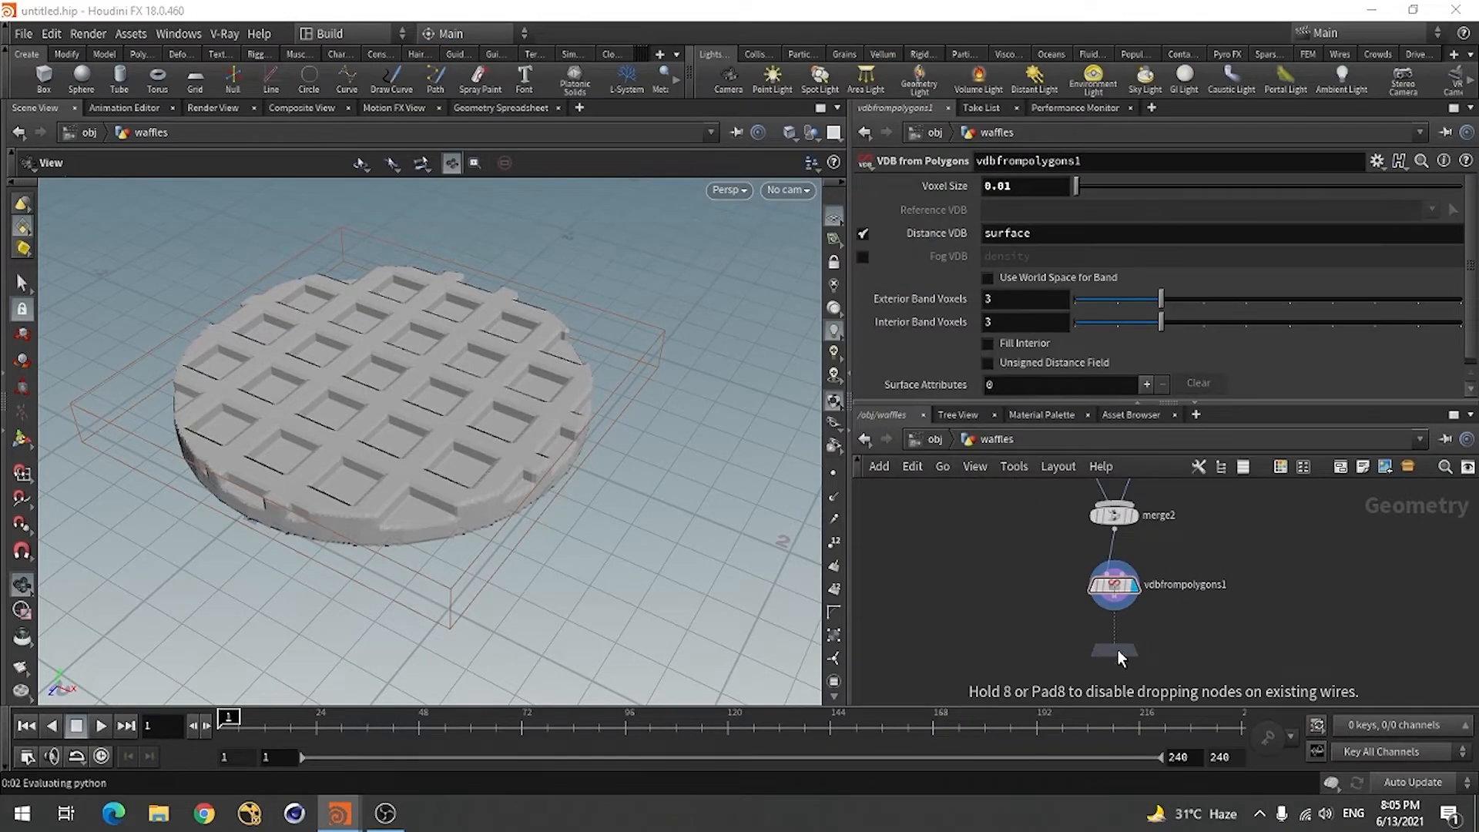
{"action": "left_click", "coordinate": [1117, 651]}
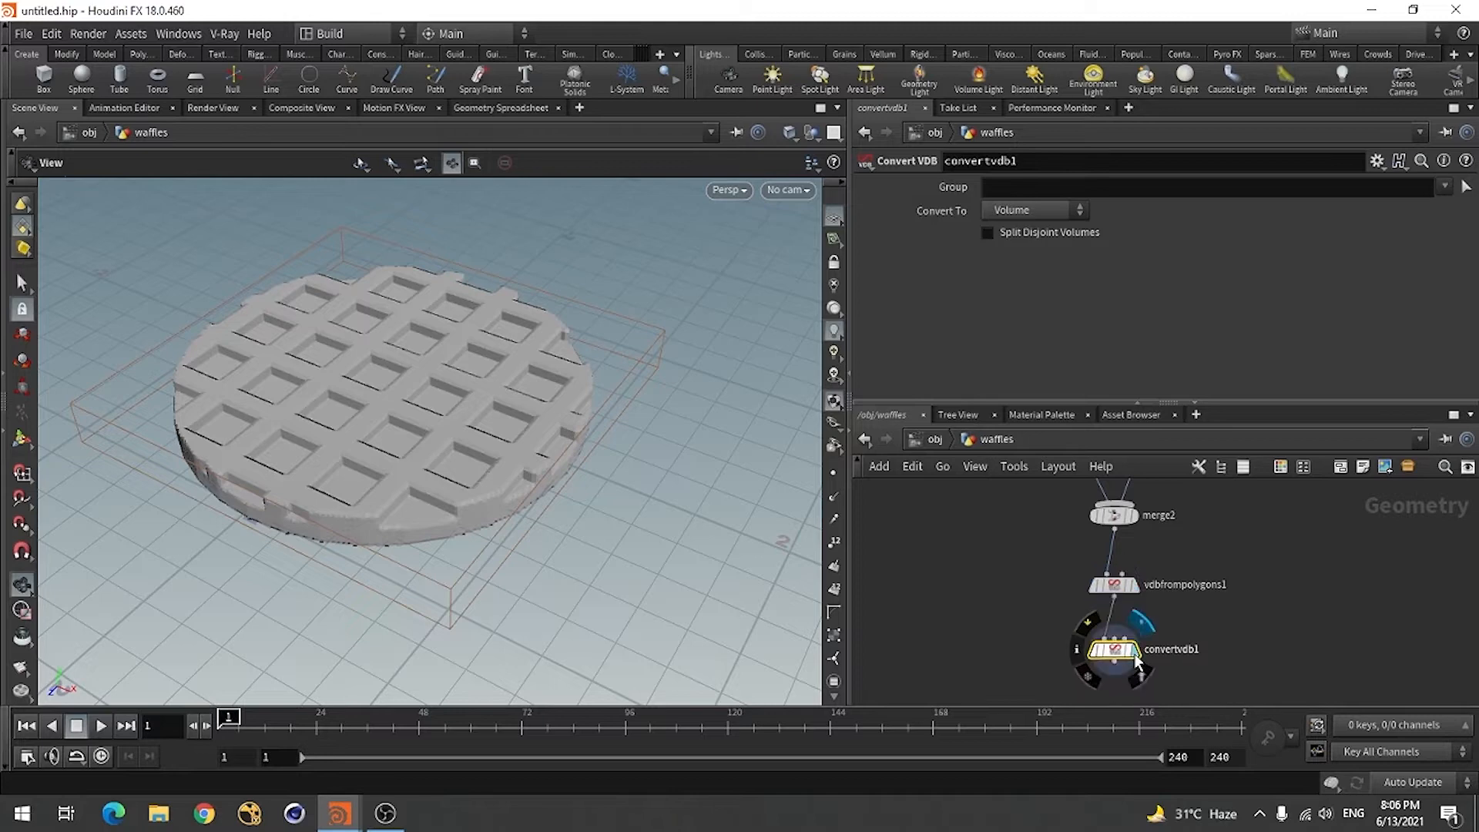
{"action": "left_click", "coordinate": [1034, 211]}
{"action": "left_click", "coordinate": [1009, 254]}
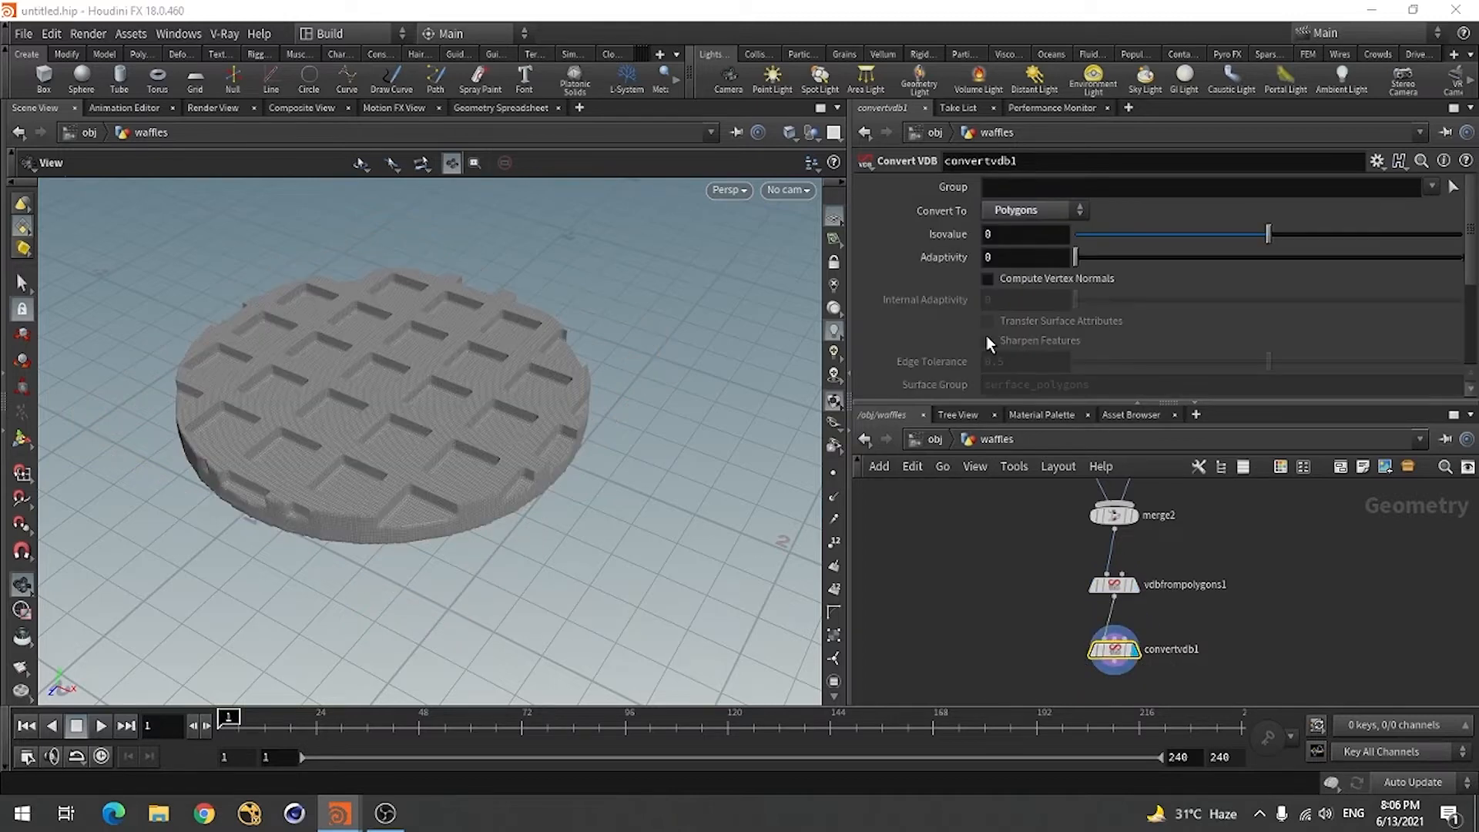
- Insert a VDB Smooth node between the VDB from Polygons and Convert VDB nodes and set its iterations to 3
{"action": "left_click_drag", "start_coordinate": [347, 516], "coordinate": [347, 495]}
{"action": "right_click_drag", "start_coordinate": [347, 495], "coordinate": [727, 426]}
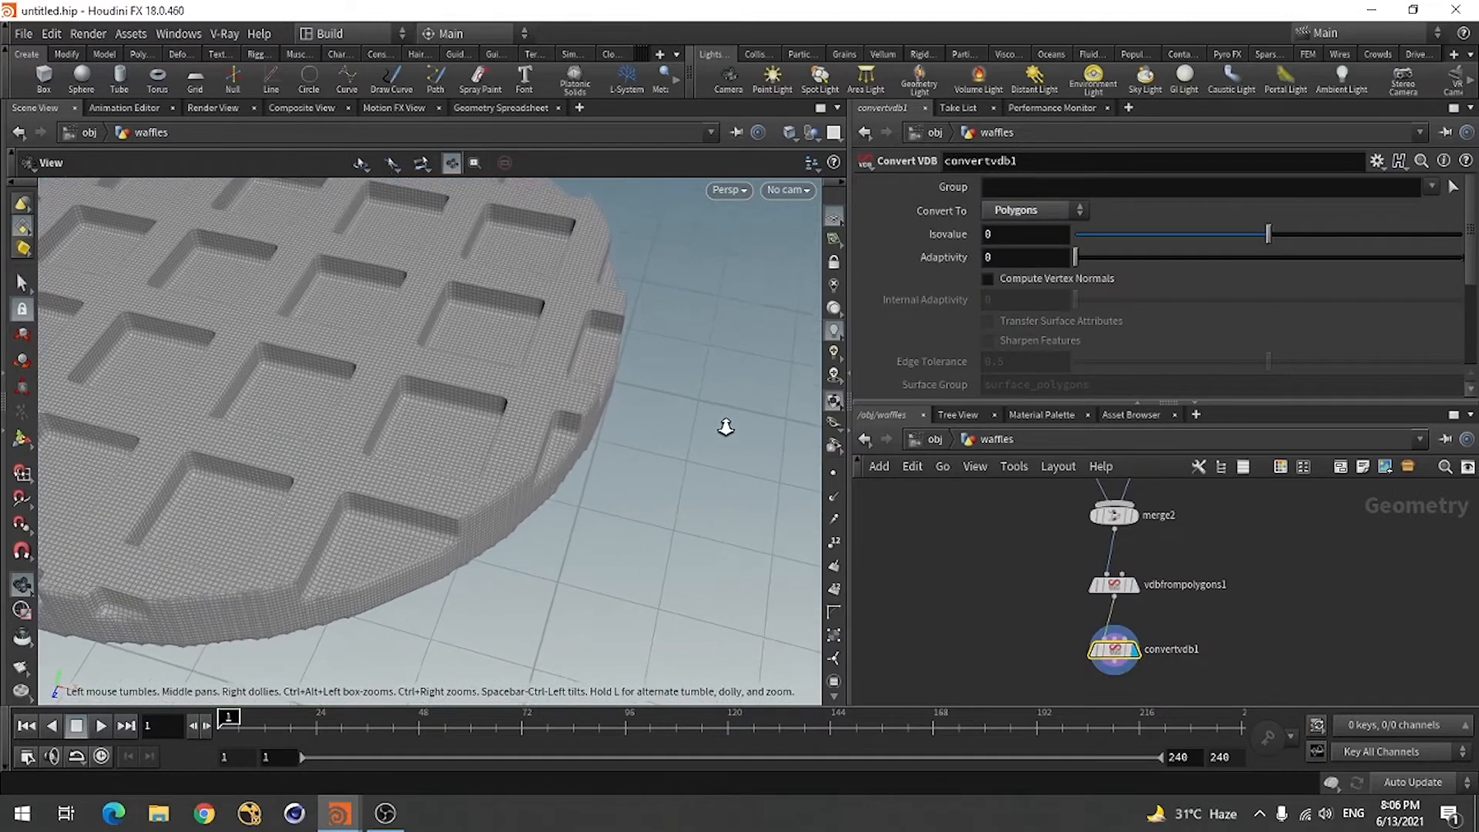
{"action": "left_click_drag", "start_coordinate": [727, 426], "coordinate": [529, 507]}
{"action": "right_click_drag", "start_coordinate": [582, 508], "coordinate": [340, 496]}
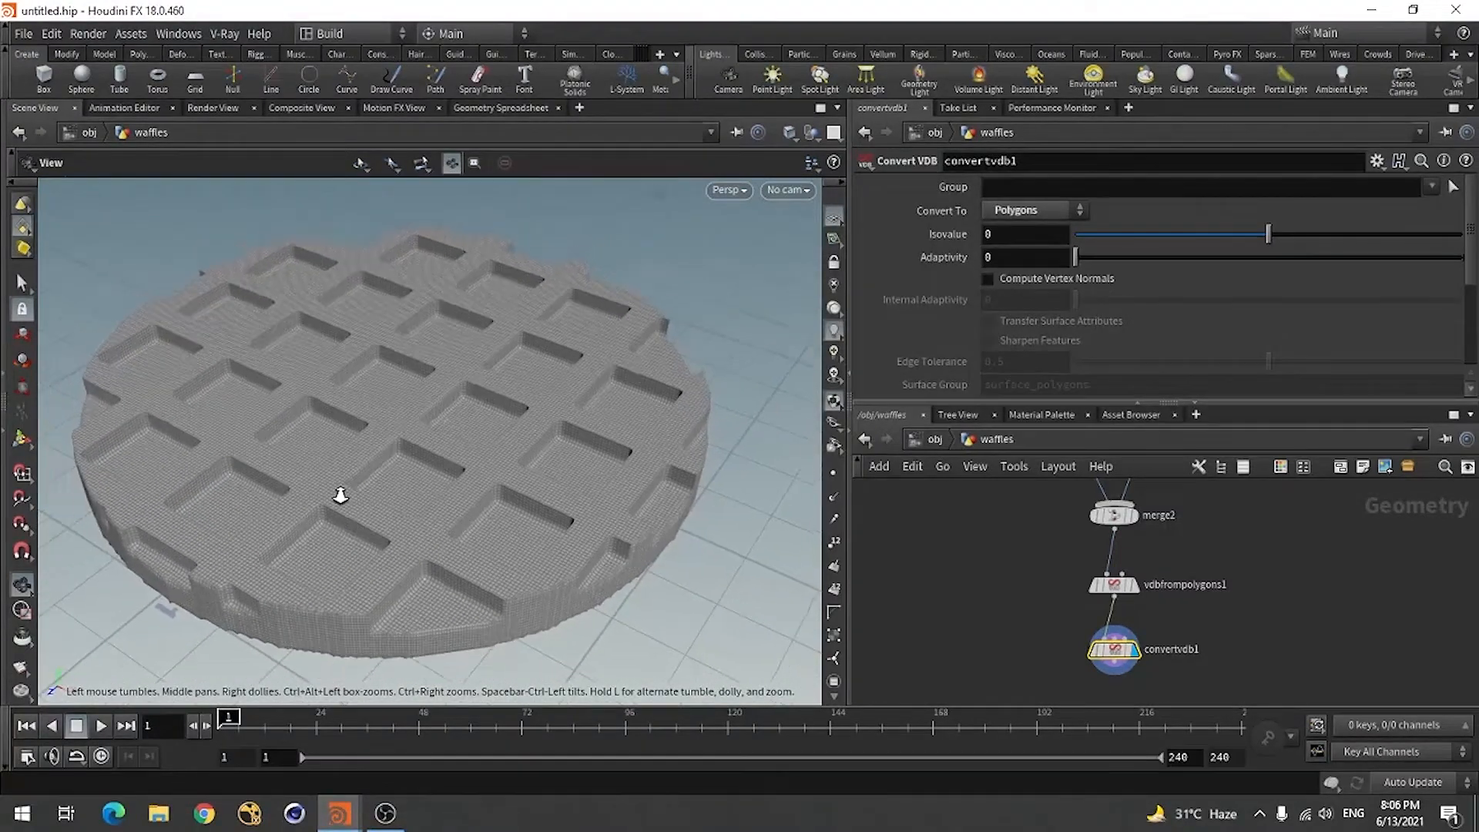
{"action": "left_click_drag", "start_coordinate": [340, 496], "coordinate": [360, 539]}
{"action": "key", "text": "Tab"}
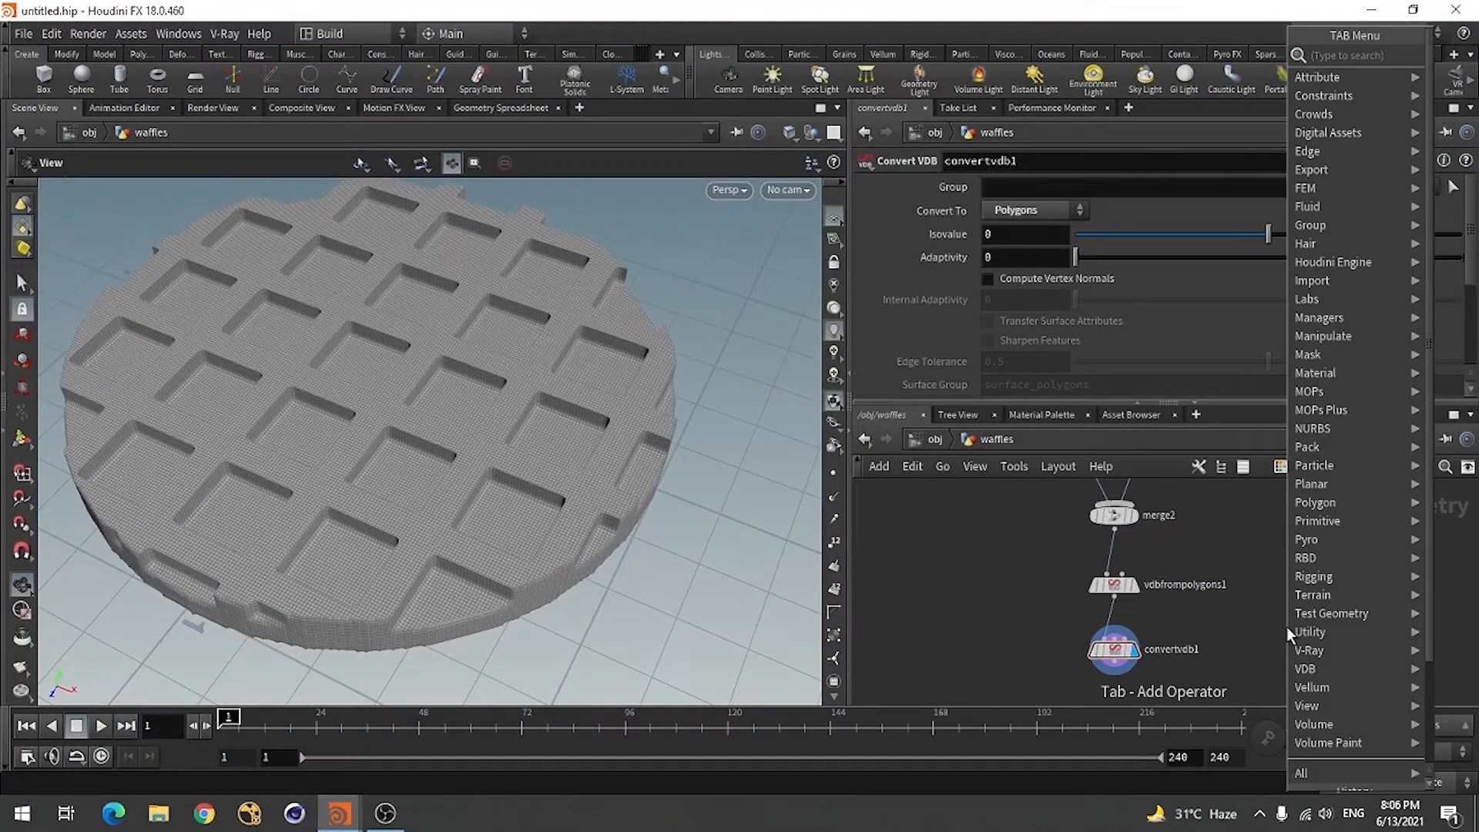
{"action": "type", "text": "vdb"}
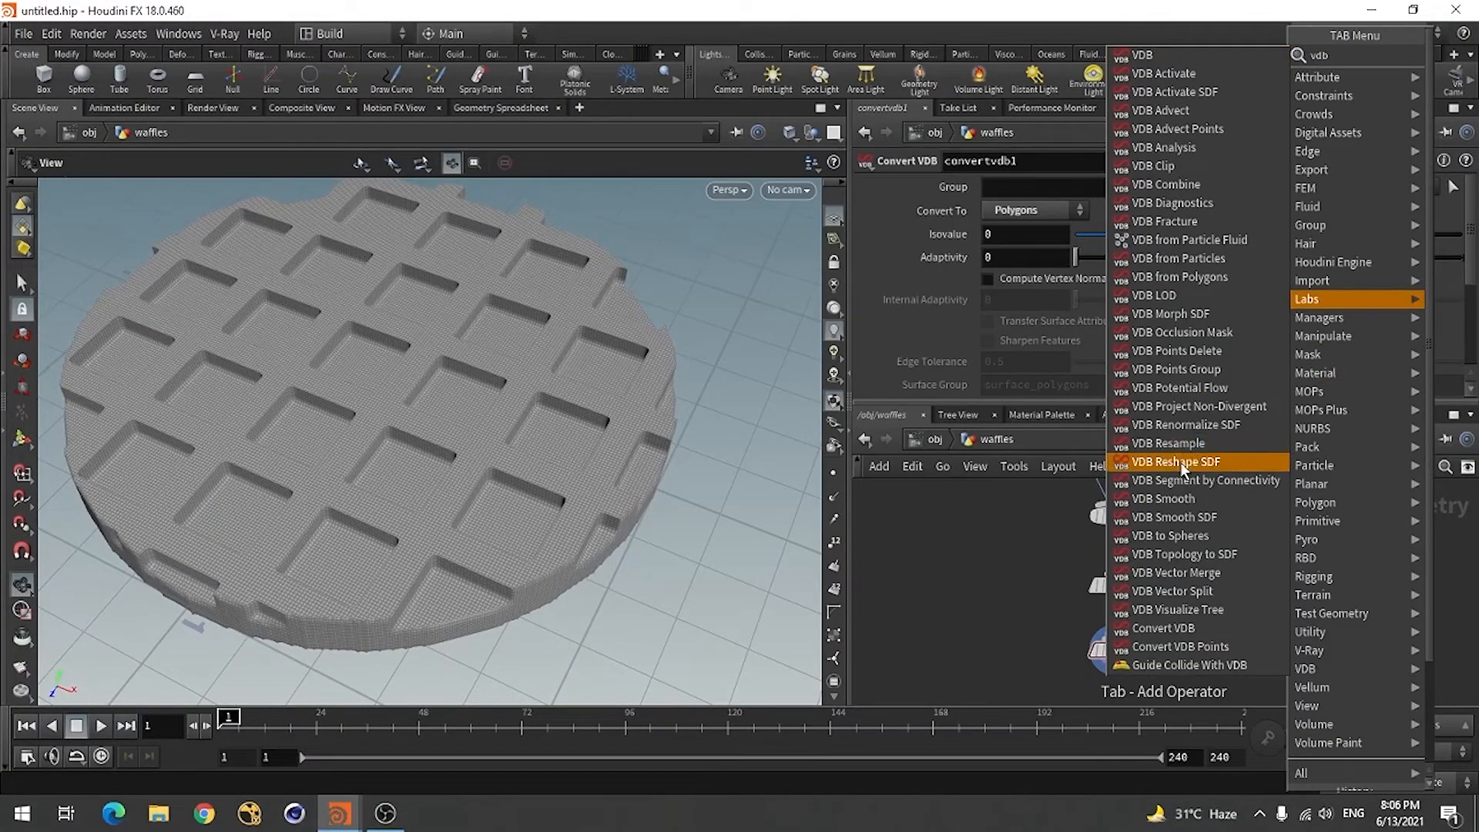
{"action": "left_click", "coordinate": [1176, 505]}
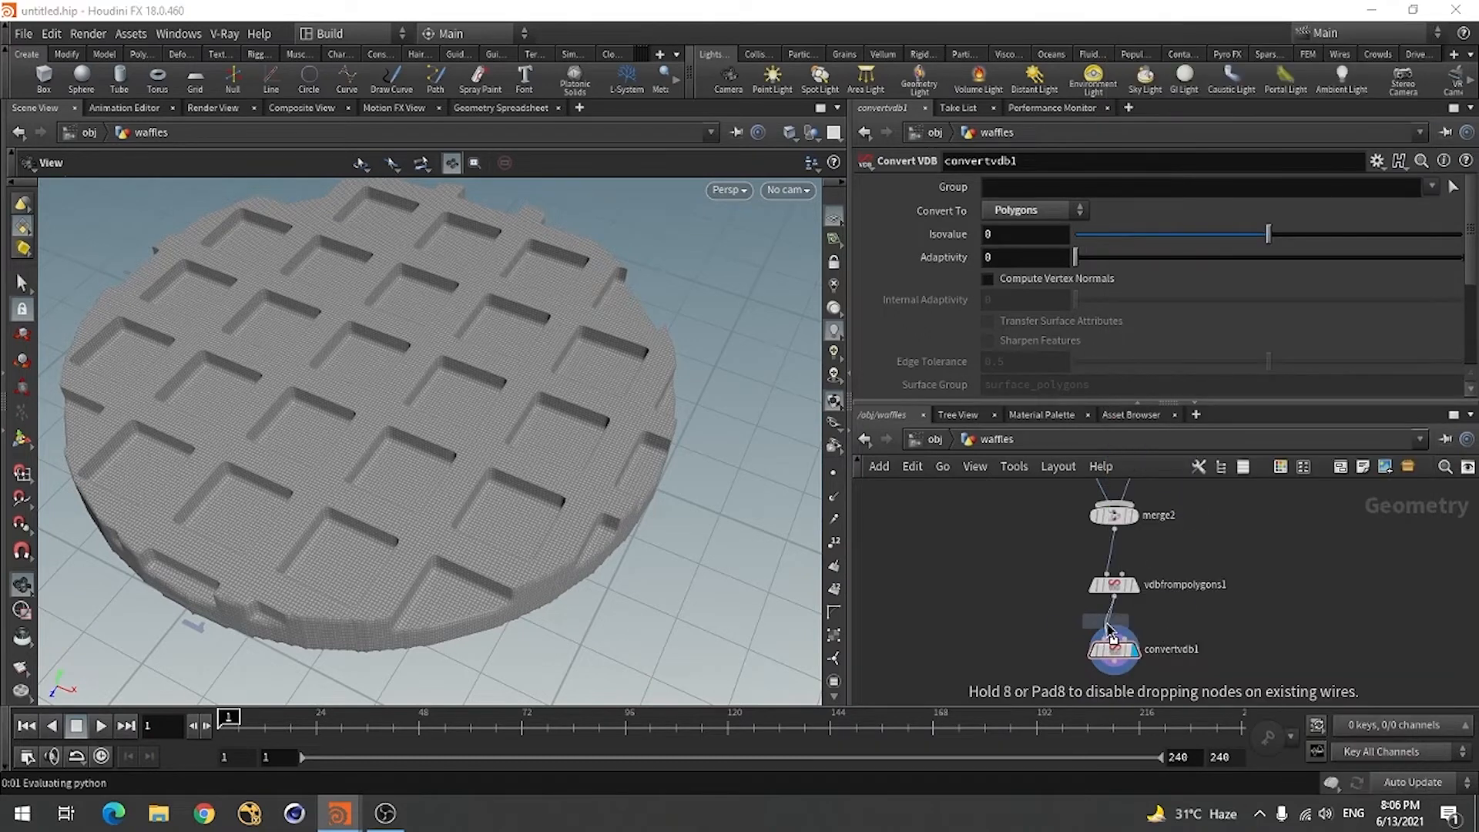
{"action": "left_click", "coordinate": [1105, 632]}
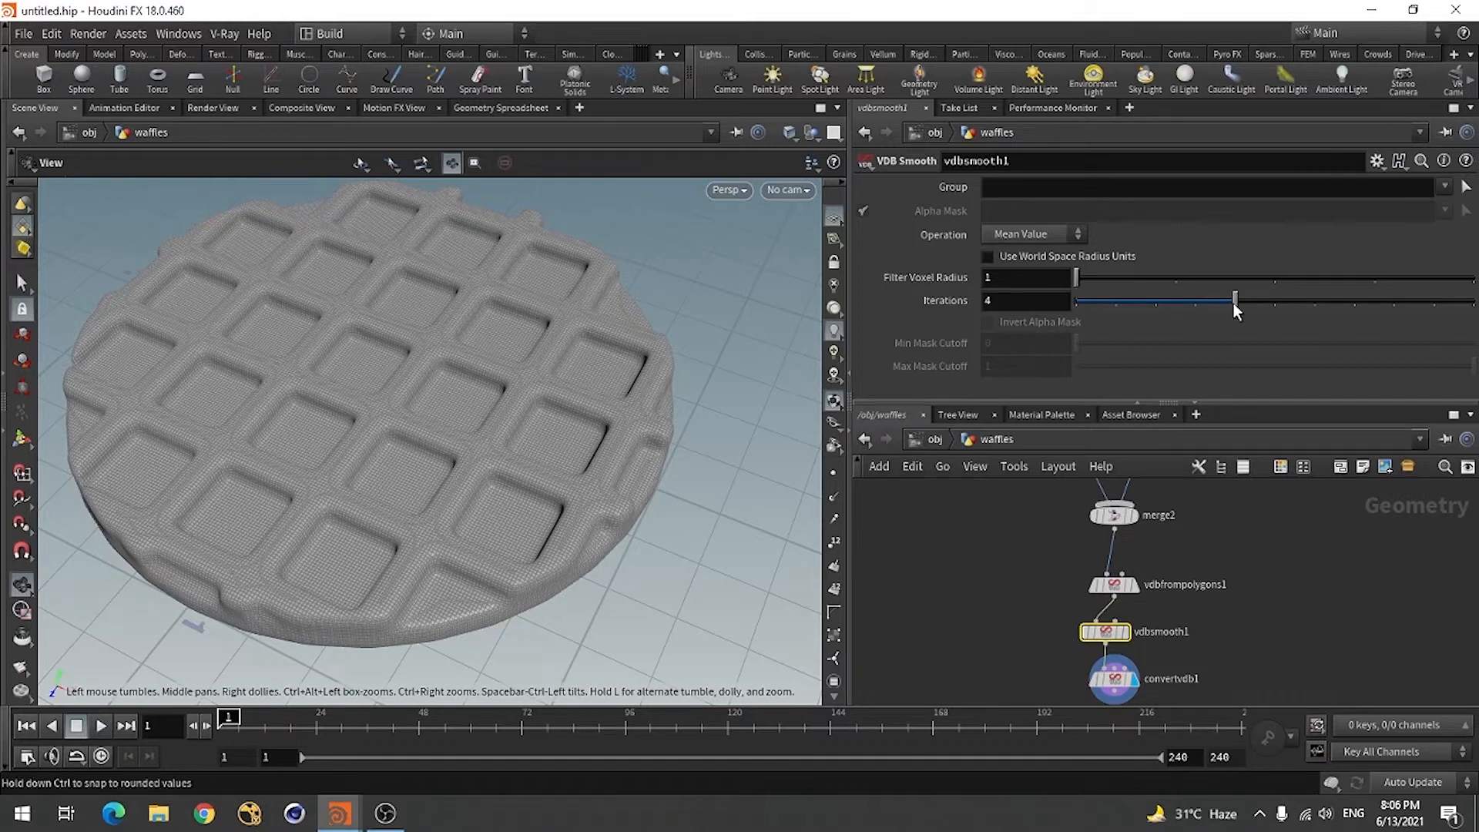
{"action": "left_click_drag", "start_coordinate": [1235, 302], "coordinate": [1197, 302]}
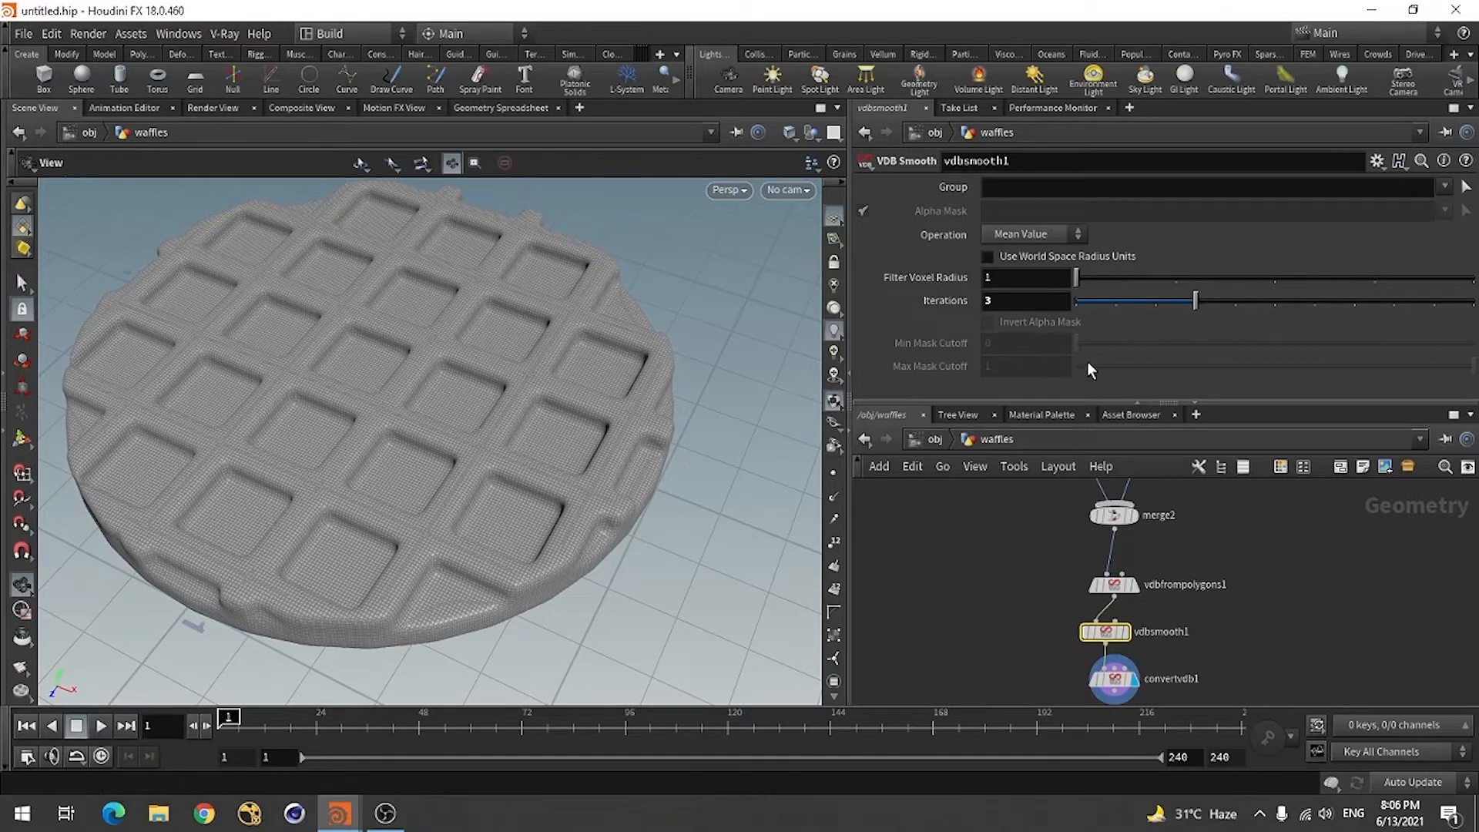
- Add a Mountain node below the Convert VDB node, connect the converted waffle to it and display it
{"action": "left_click_drag", "start_coordinate": [439, 466], "coordinate": [434, 415]}
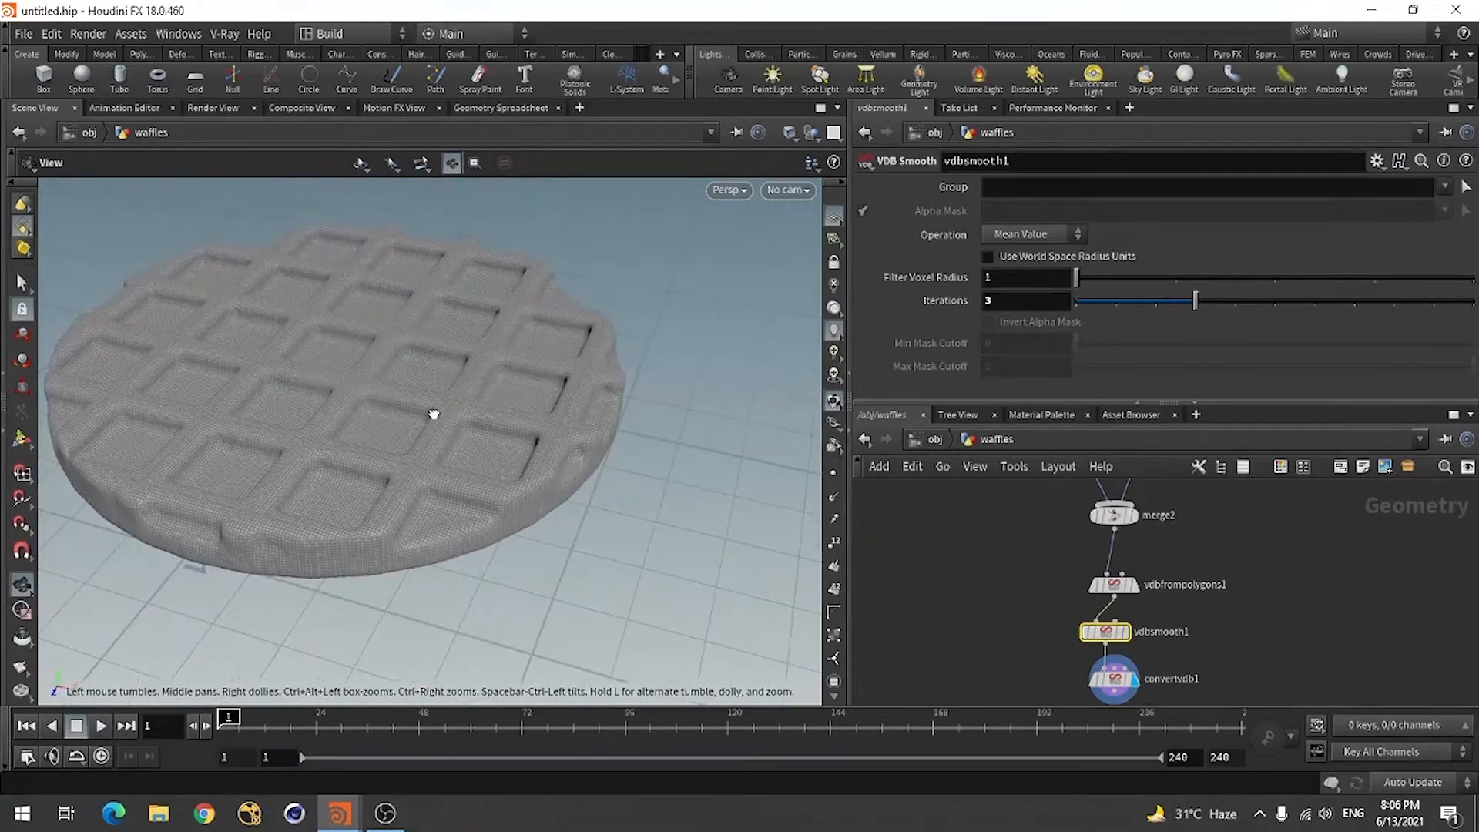
{"action": "scroll", "coordinate": [1256, 585], "scroll_direction": "down", "scroll_amount": 3}
{"action": "mouse_move", "coordinate": [436, 485]}
{"action": "left_mouse_down"}
{"action": "mouse_move", "coordinate": [423, 380]}
{"action": "mouse_move", "coordinate": [429, 511]}
{"action": "mouse_move", "coordinate": [446, 511]}
{"action": "left_mouse_up"}
{"action": "scroll", "coordinate": [1009, 499], "scroll_direction": "down", "scroll_amount": 3}
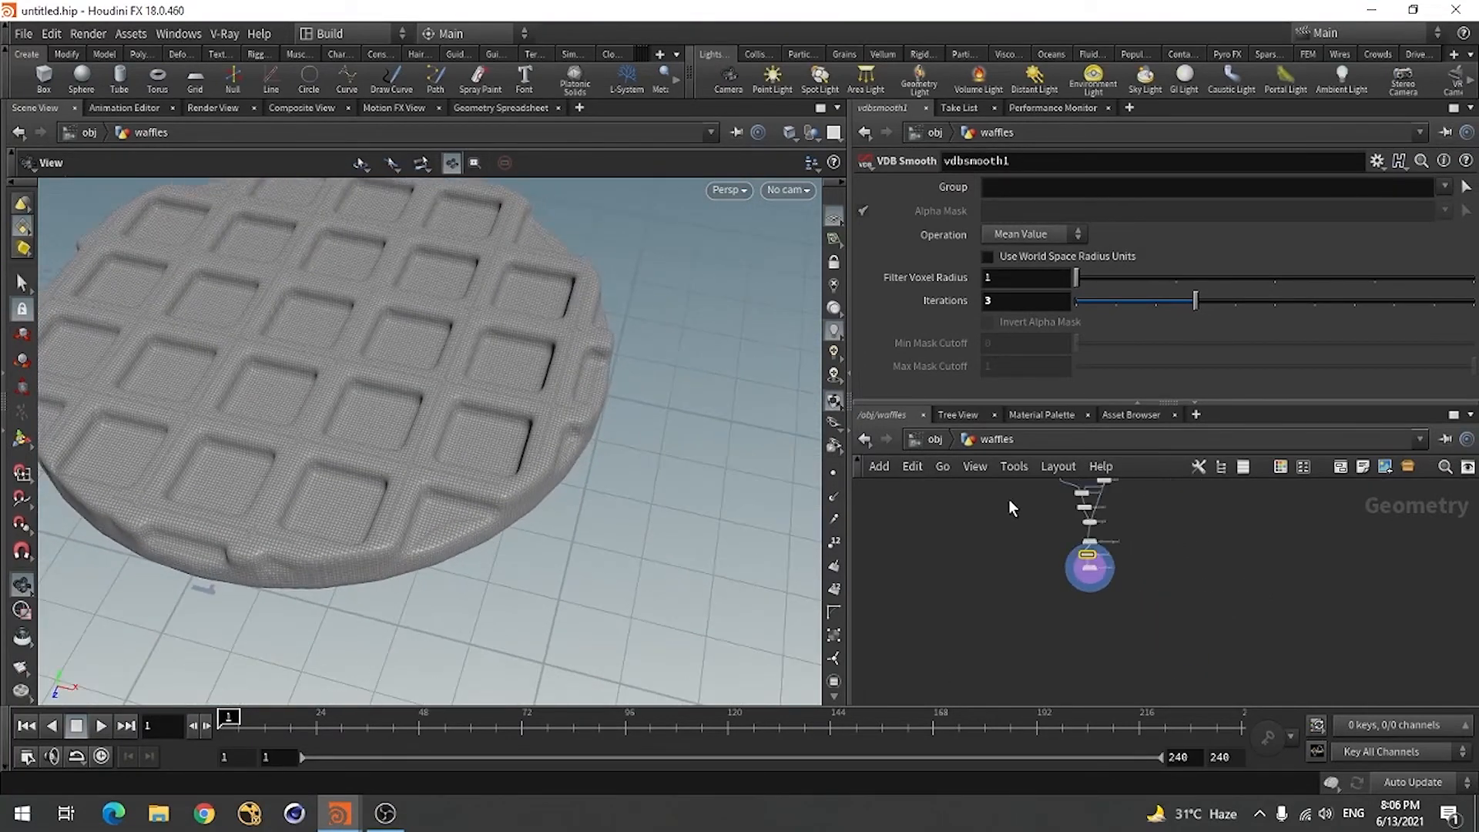
{"action": "scroll", "coordinate": [1142, 587], "scroll_direction": "up", "scroll_amount": 4}
{"action": "scroll", "coordinate": [1158, 620], "scroll_direction": "down", "scroll_amount": 2}
{"action": "scroll", "coordinate": [1059, 565], "scroll_direction": "up", "scroll_amount": 3}
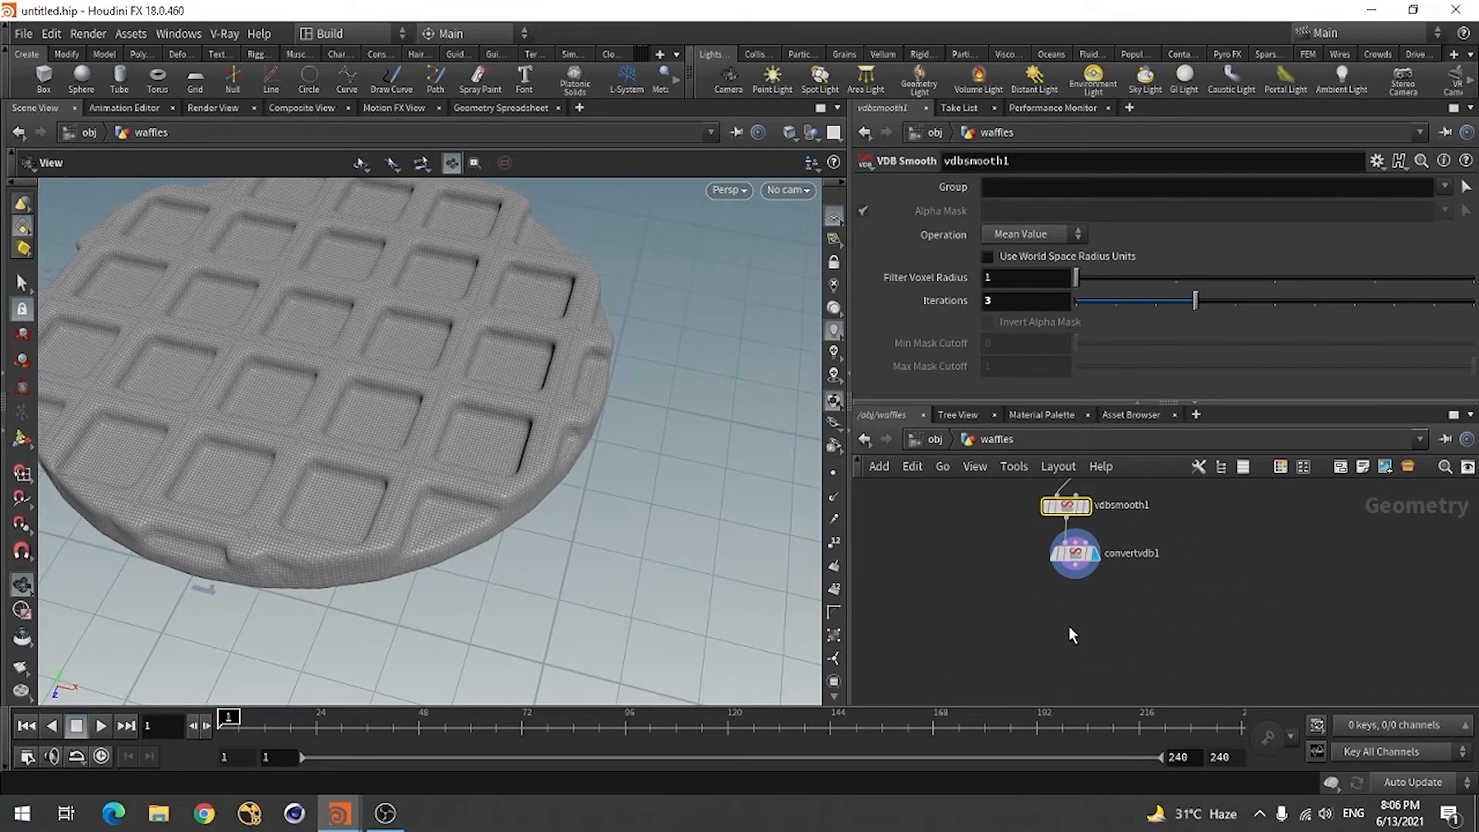
{"action": "key", "text": "Tab"}
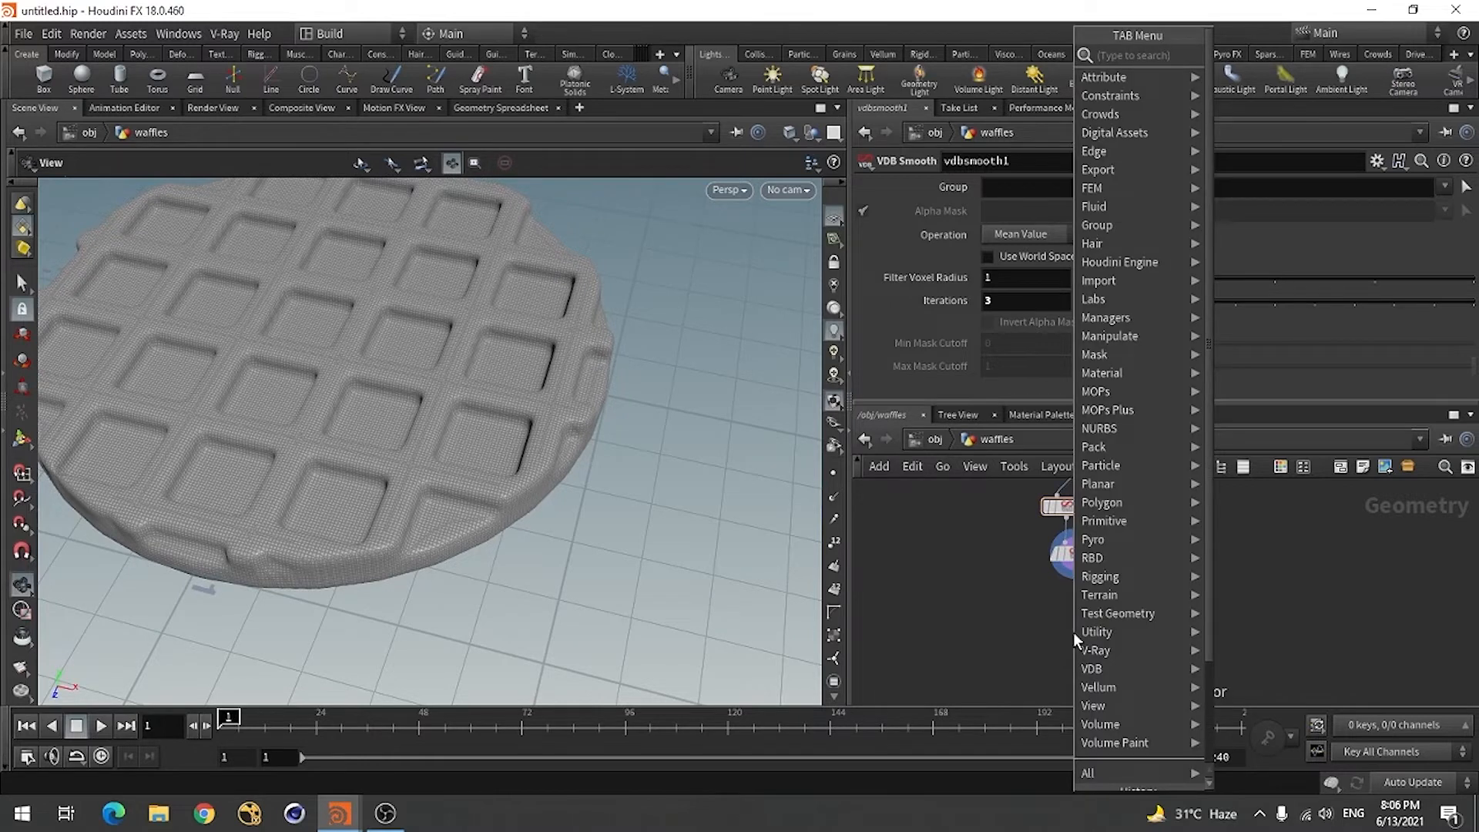
{"action": "type", "text": "mou"}
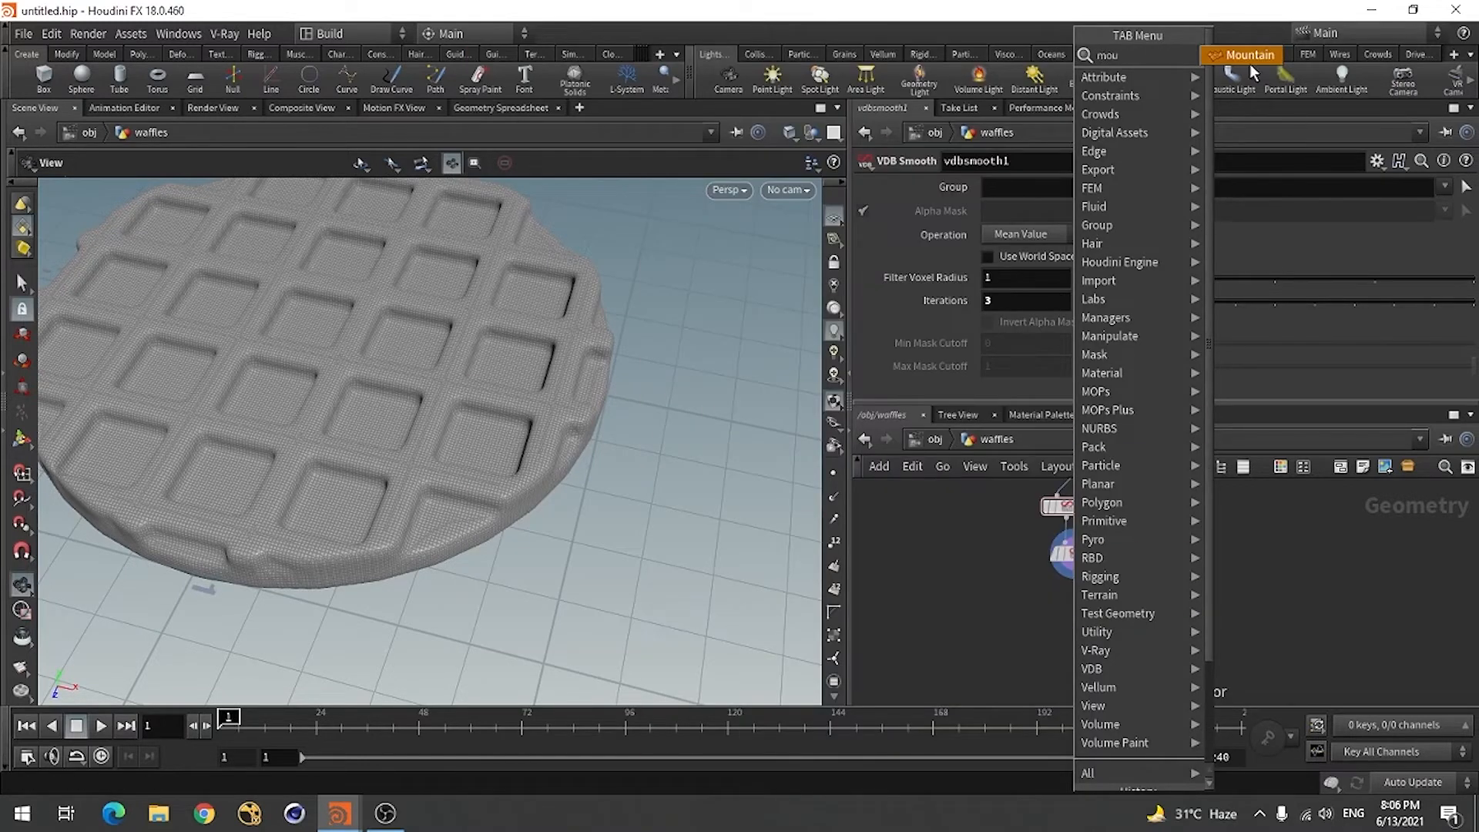
{"action": "left_click", "coordinate": [1249, 58]}
{"action": "left_click", "coordinate": [1075, 626]}
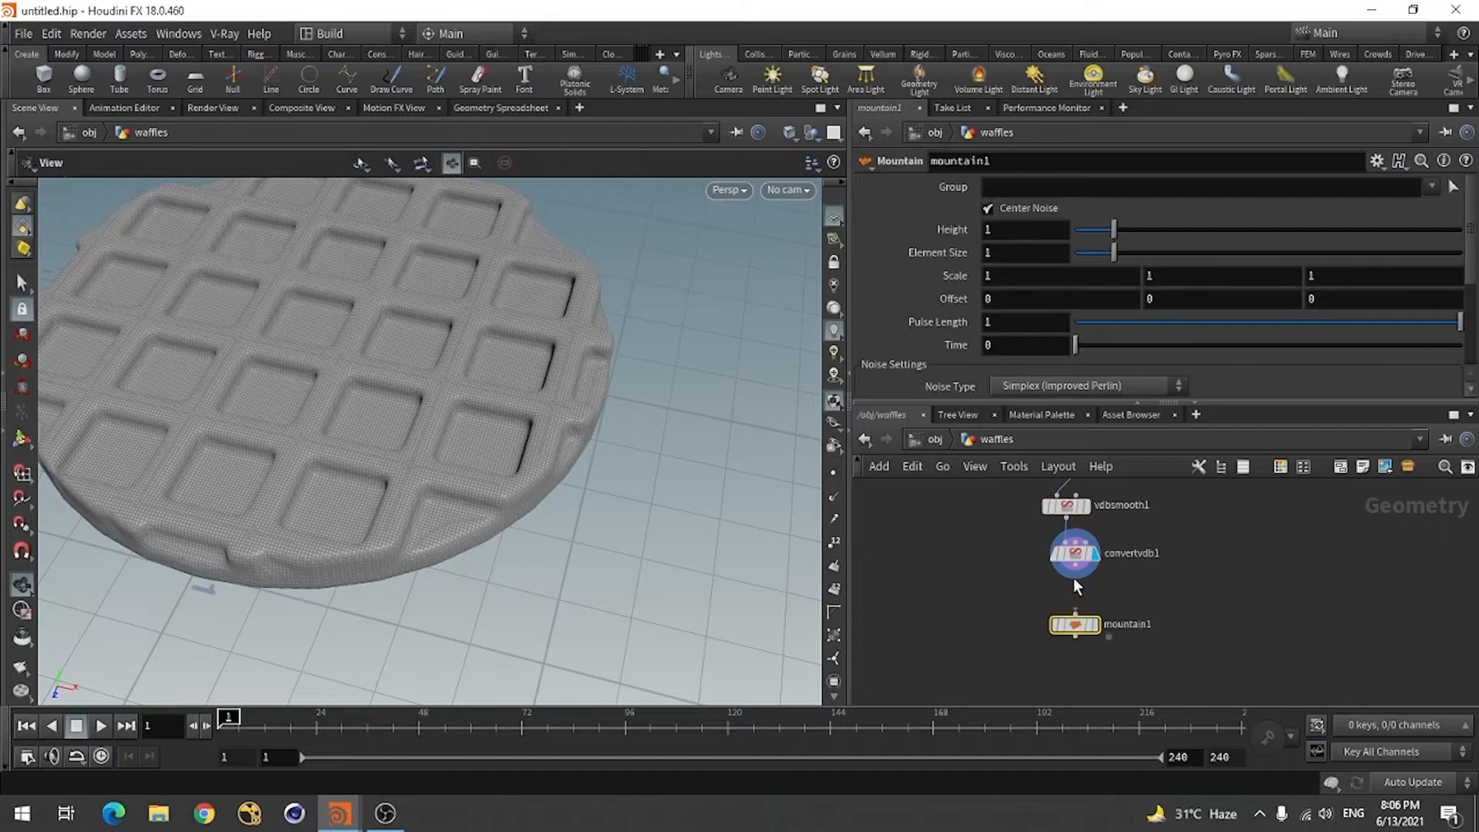
{"action": "left_click_drag", "start_coordinate": [1077, 586], "coordinate": [1093, 625]}
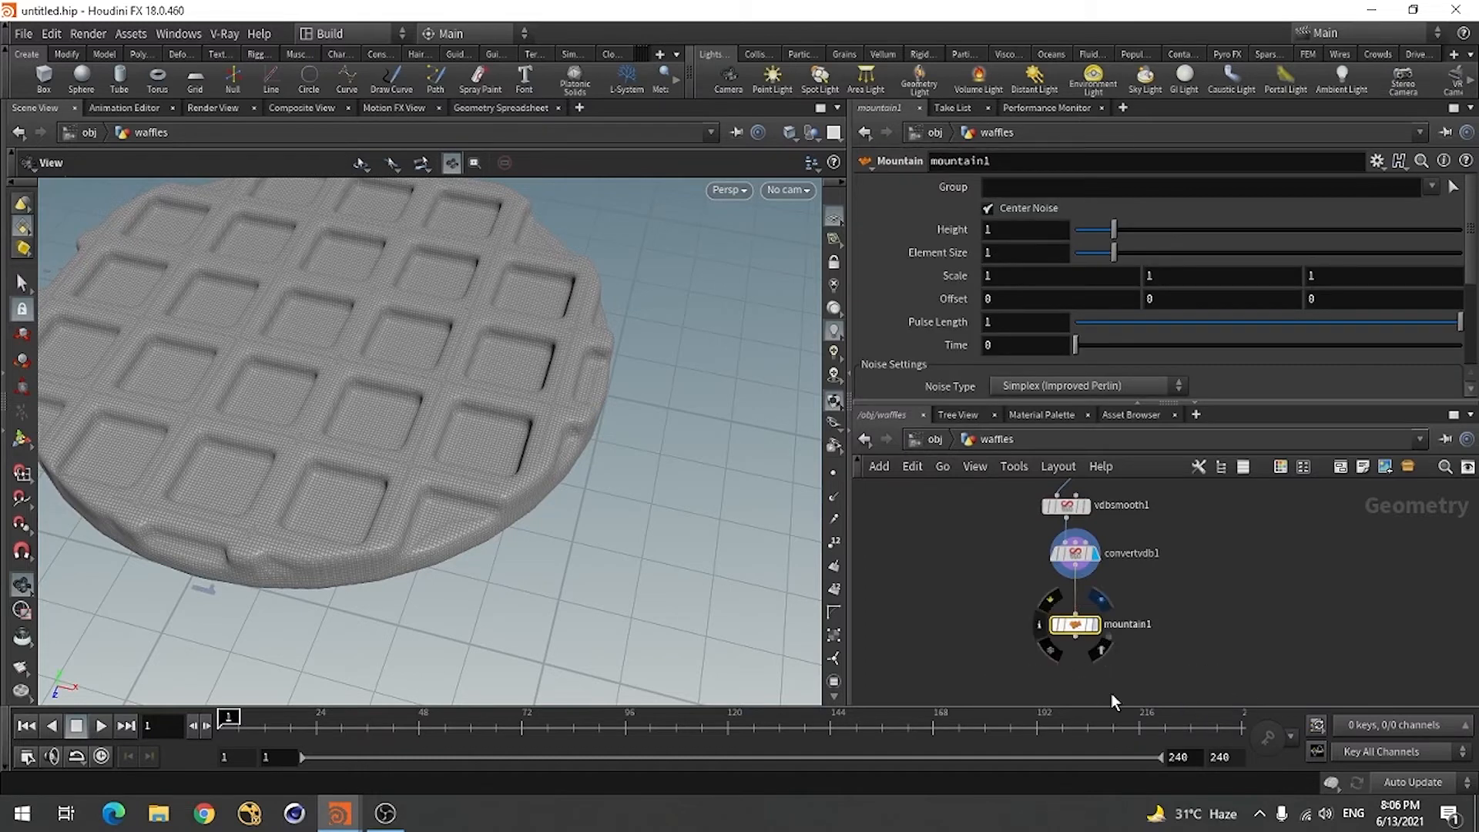
{"action": "left_click", "coordinate": [1101, 600]}
- Set the Mountain node's height to 0.075 and its element size to 0.41
{"action": "double_click", "coordinate": [1003, 229]}
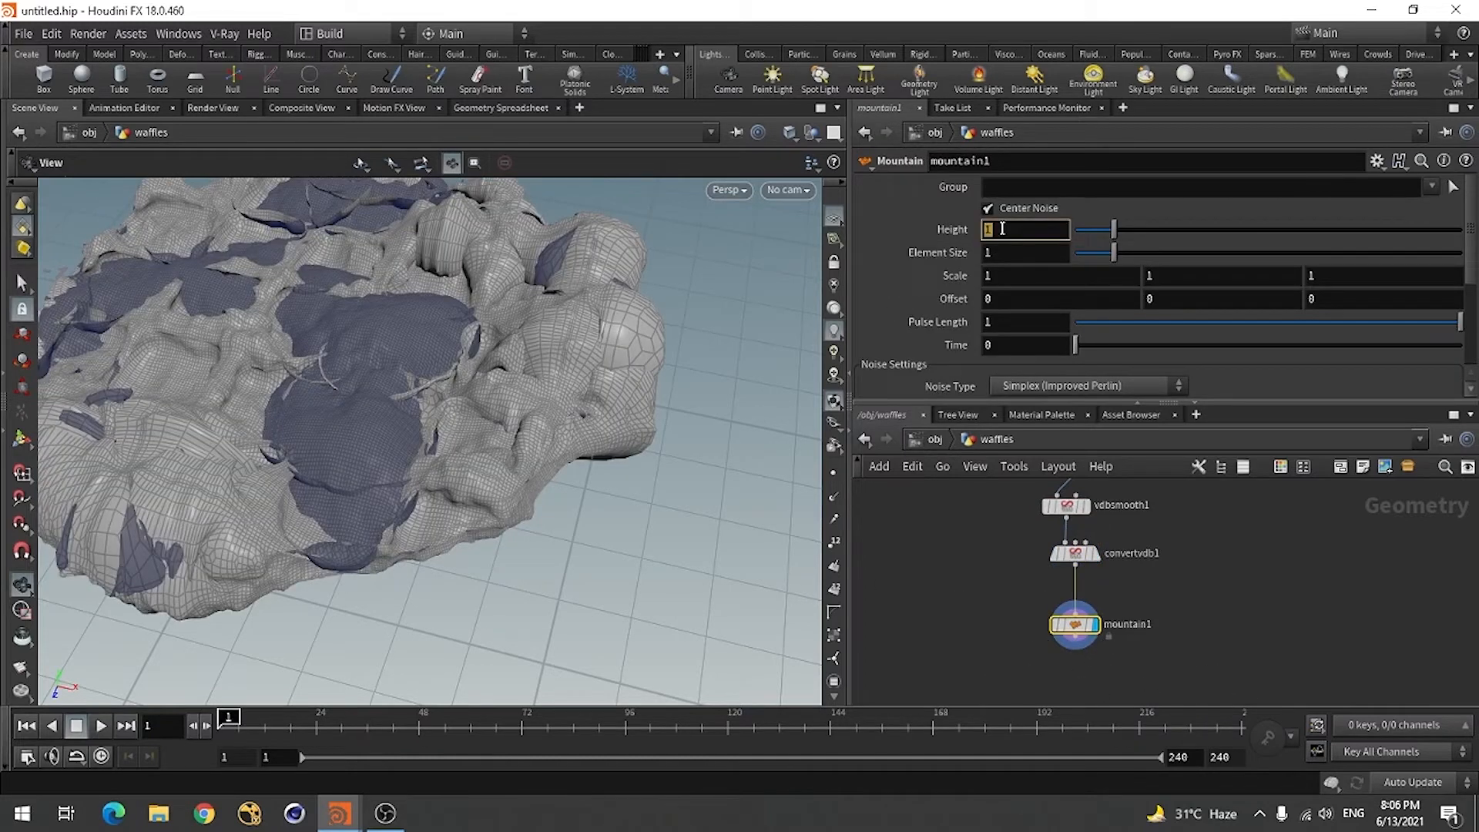
{"action": "type", "text": ".075"}
{"action": "key", "text": "Return"}
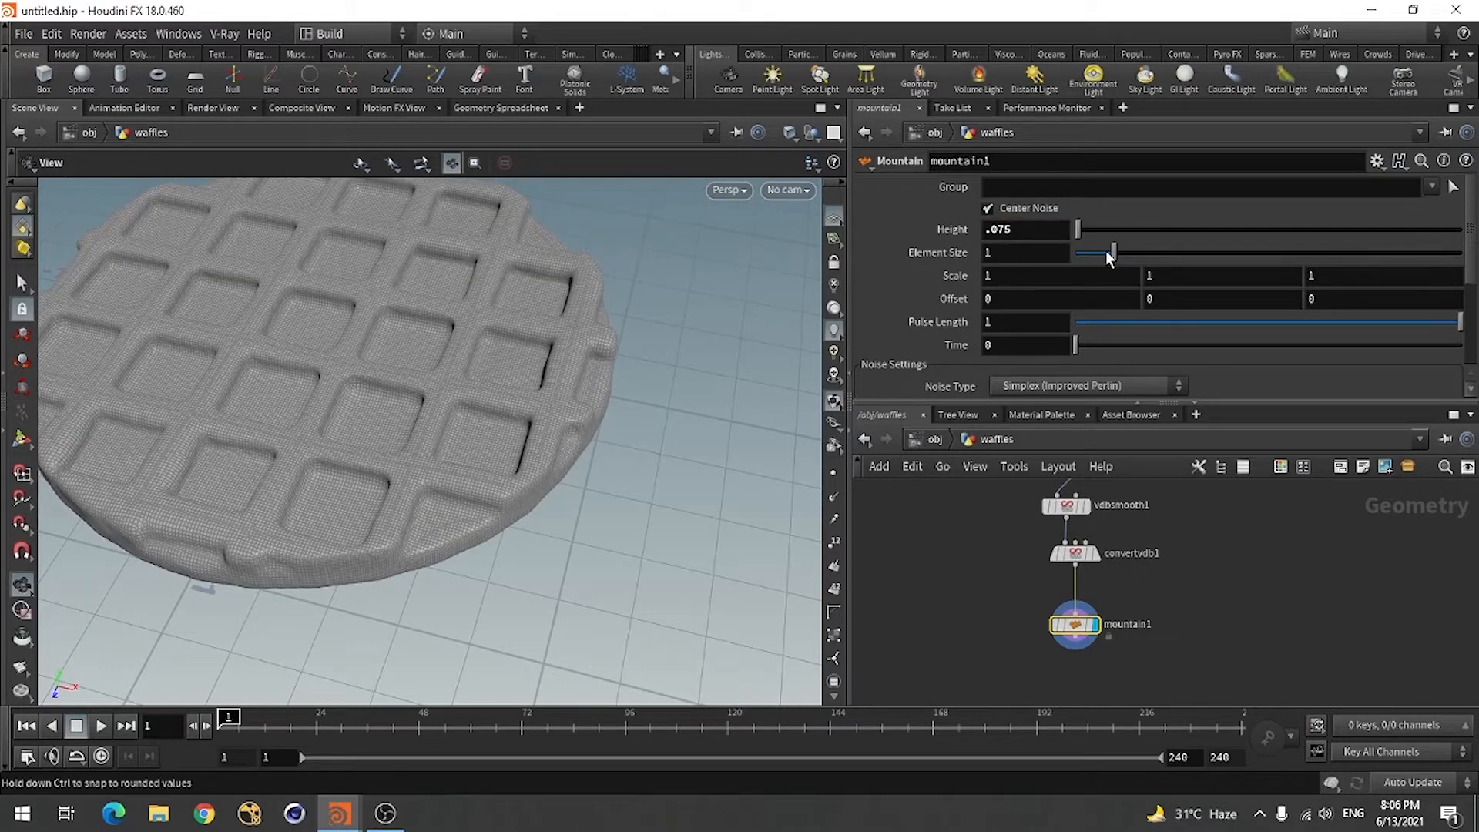
{"action": "left_click_drag", "start_coordinate": [1112, 251], "coordinate": [1091, 252]}
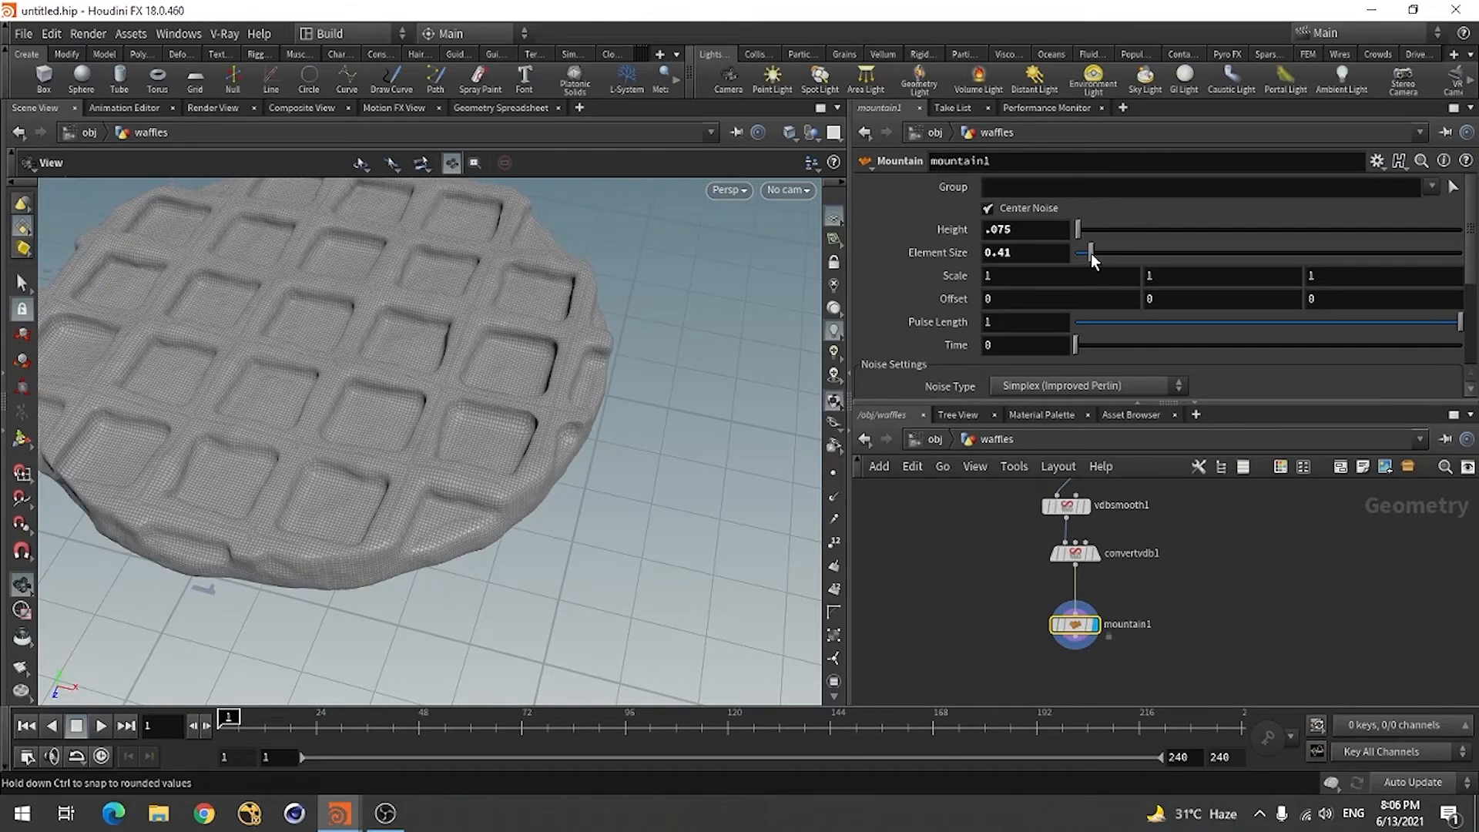
- Add a Null node below the Mountain node, connect it, rename it out and display it
{"action": "left_click_drag", "start_coordinate": [583, 466], "coordinate": [403, 429]}
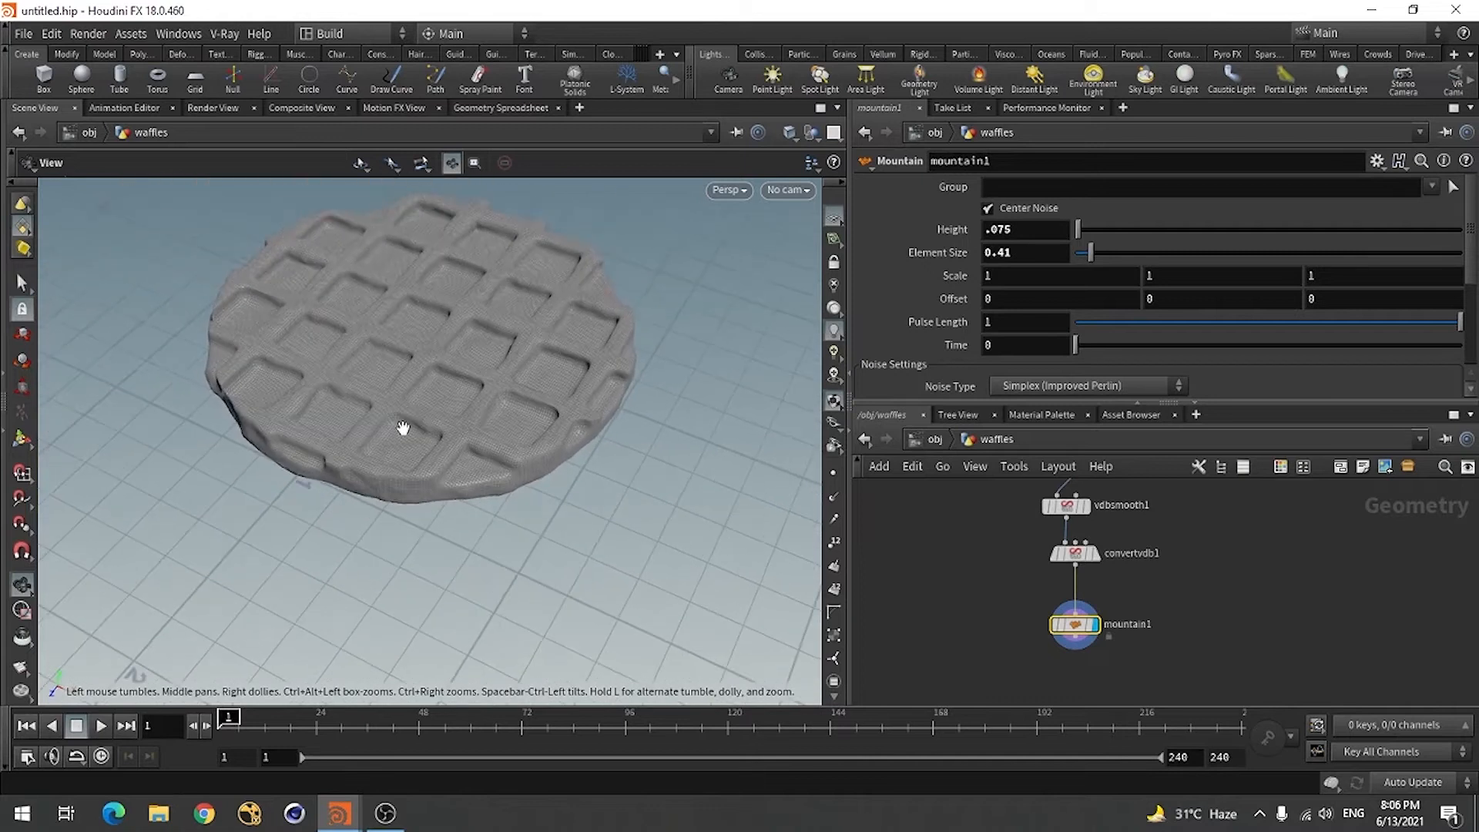
{"action": "scroll", "coordinate": [1000, 593], "scroll_direction": "down", "scroll_amount": 2}
{"action": "scroll", "coordinate": [1020, 665], "scroll_direction": "down", "scroll_amount": 2}
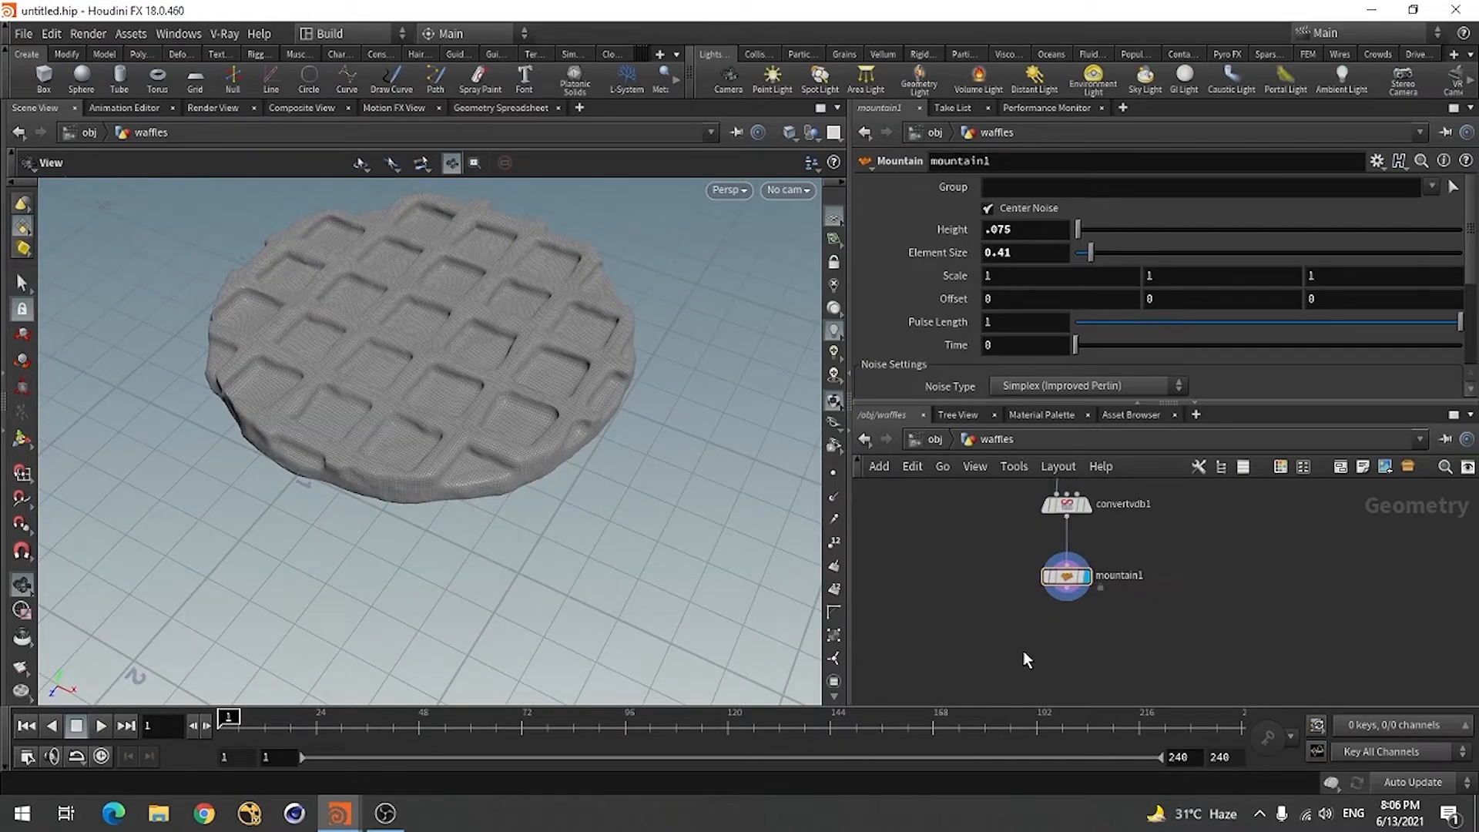
{"action": "key", "text": "Tab"}
{"action": "type", "text": "null"}
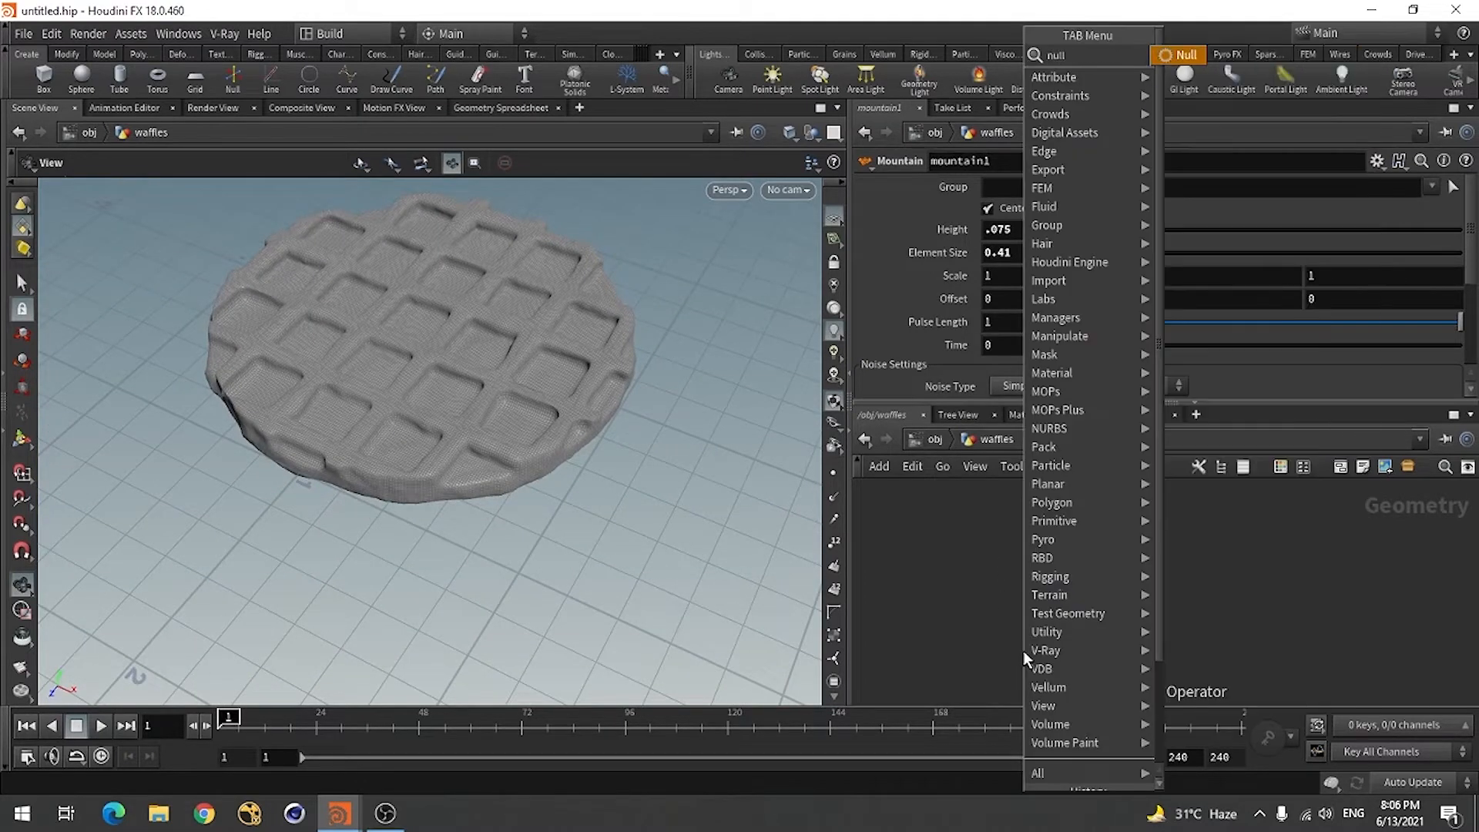
{"action": "left_click", "coordinate": [1180, 54]}
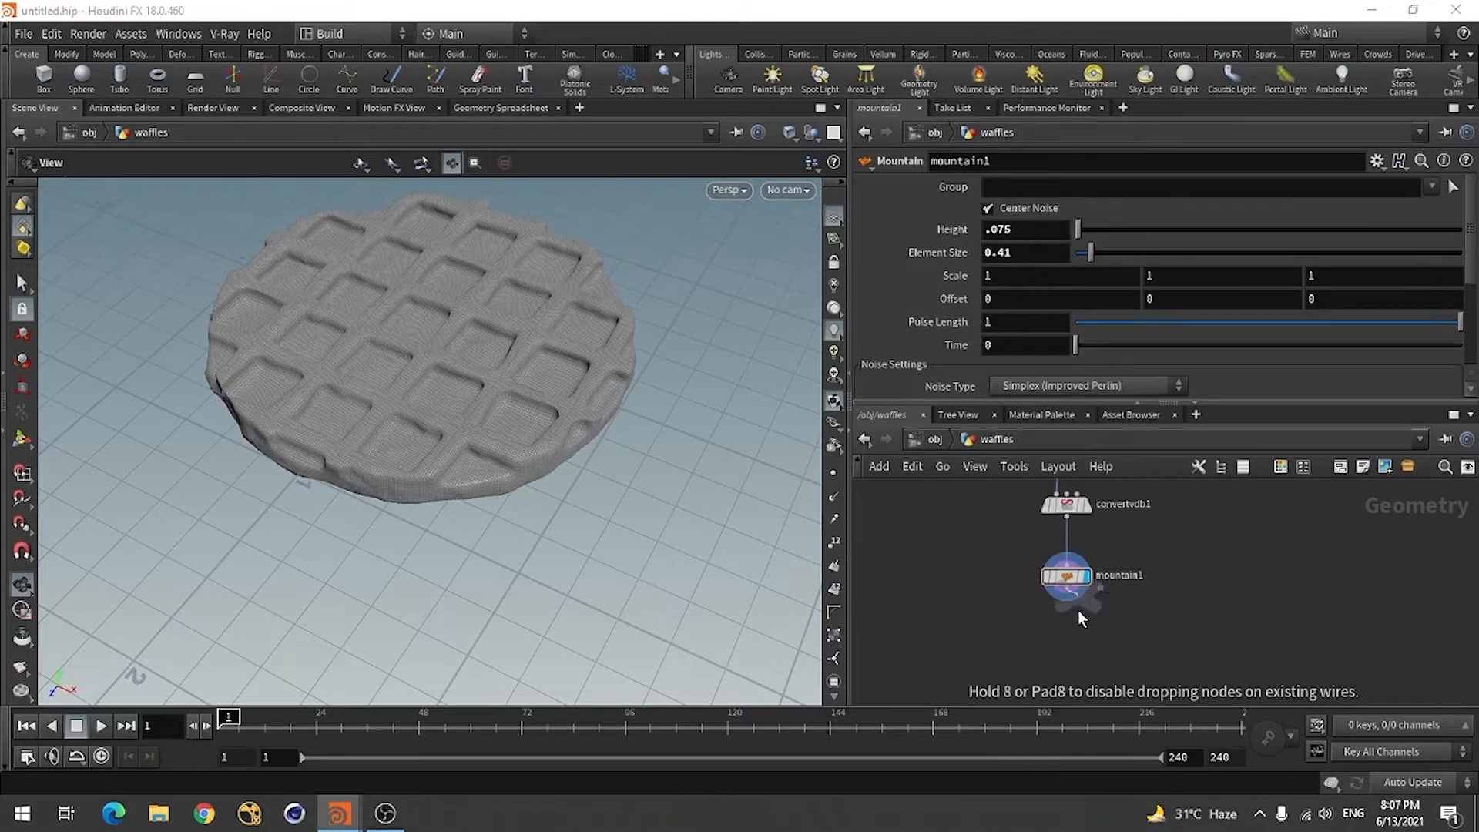
{"action": "left_click", "coordinate": [1069, 644]}
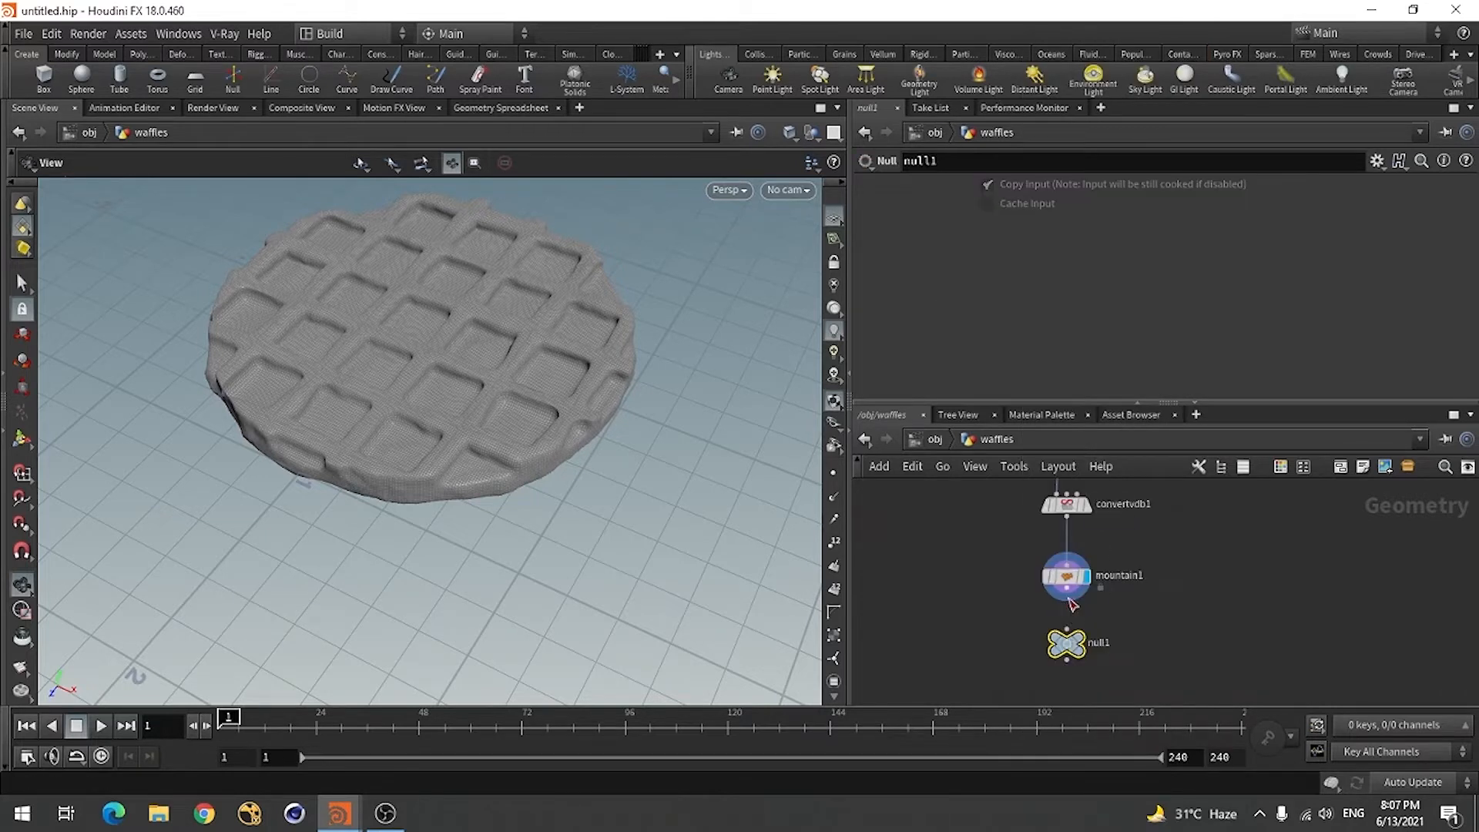
{"action": "double_click", "coordinate": [1103, 644]}
{"action": "double_click", "coordinate": [1122, 642]}
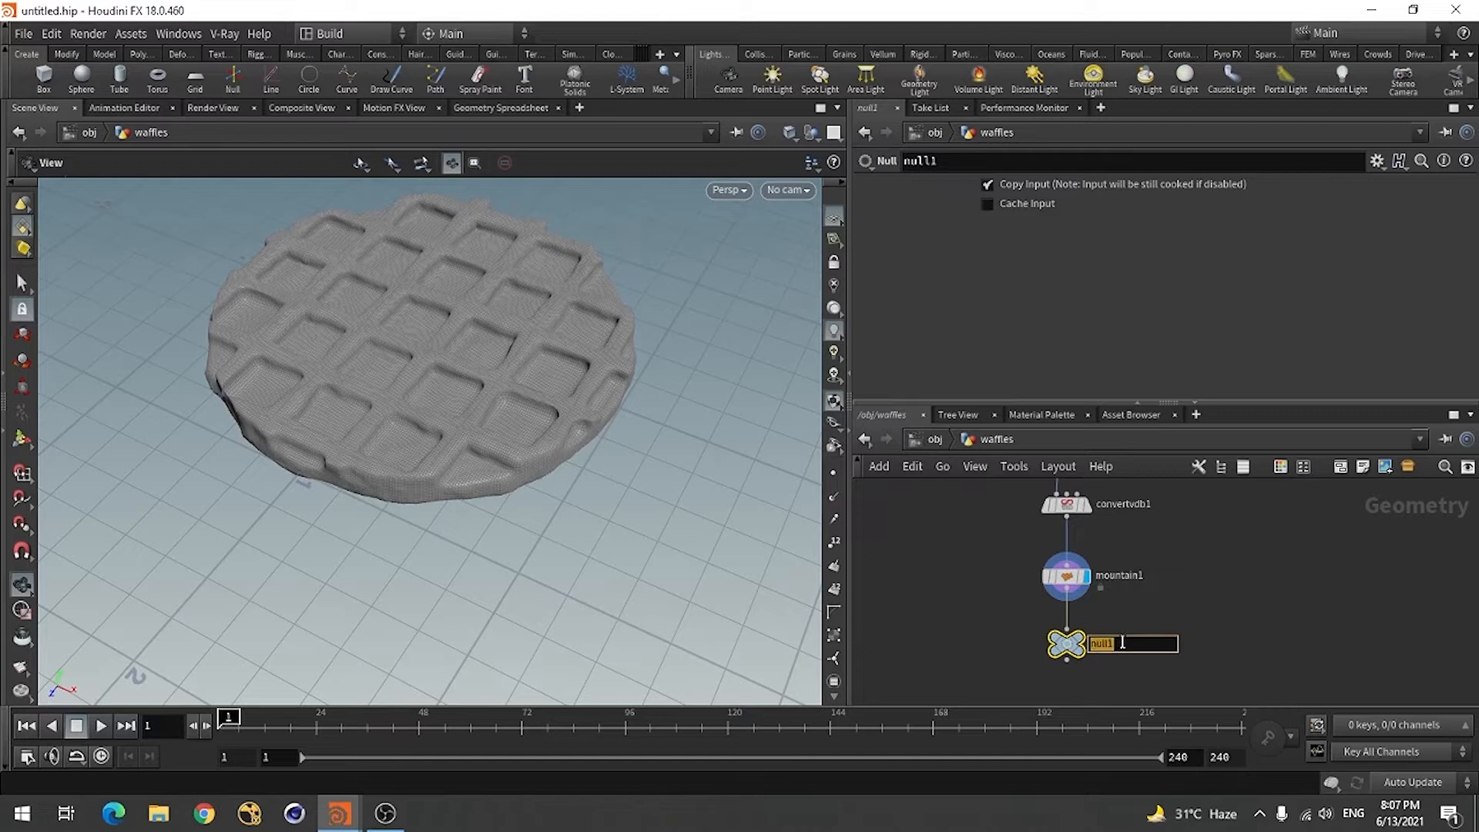
{"action": "type", "text": "out"}
{"action": "key", "text": "Return"}
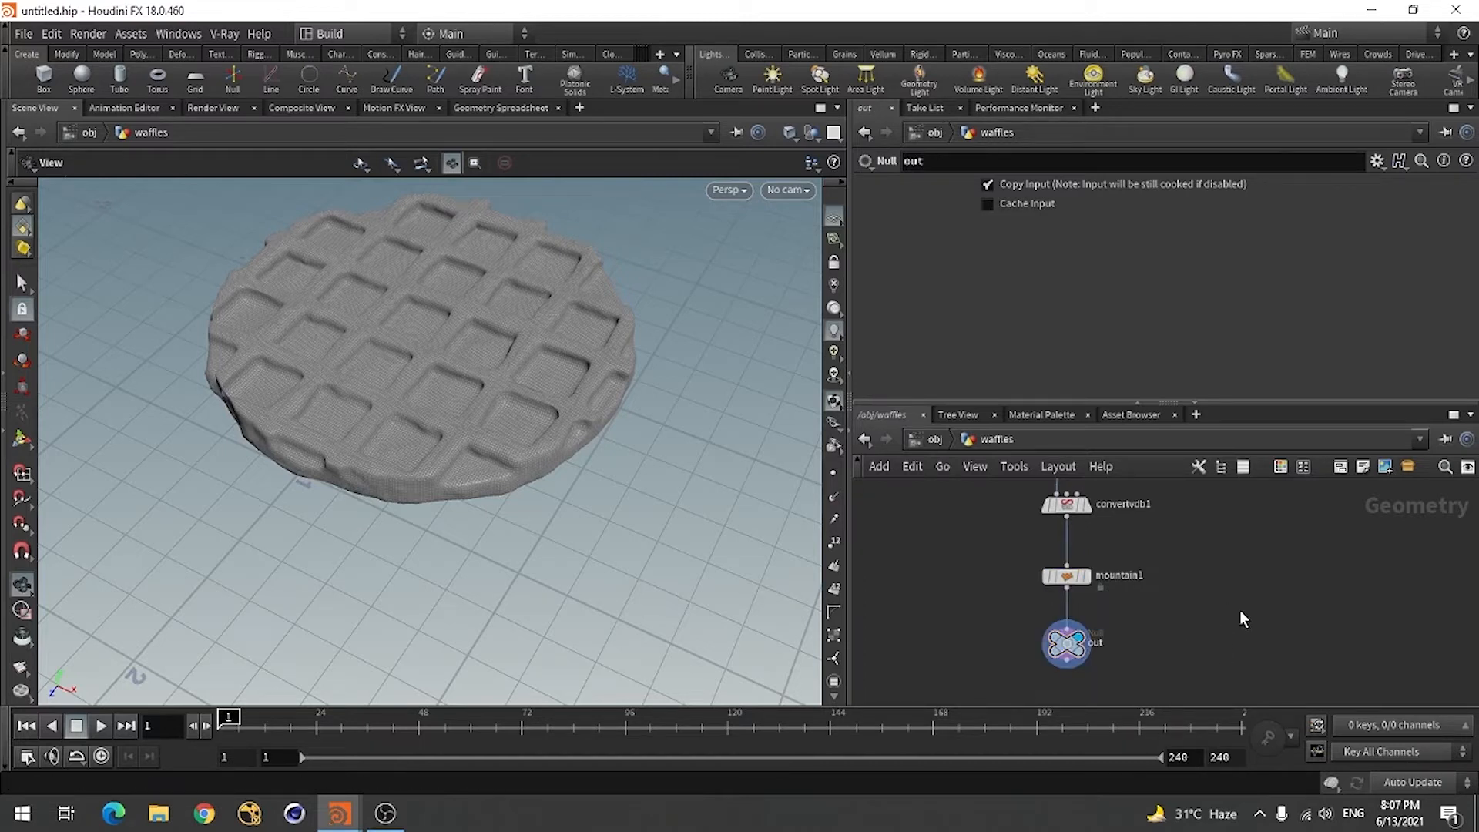
- Insert a Normal node between the Mountain and out nodes and set it to add normals to Points
{"action": "key", "text": "Tab"}
{"action": "type", "text": "norm"}
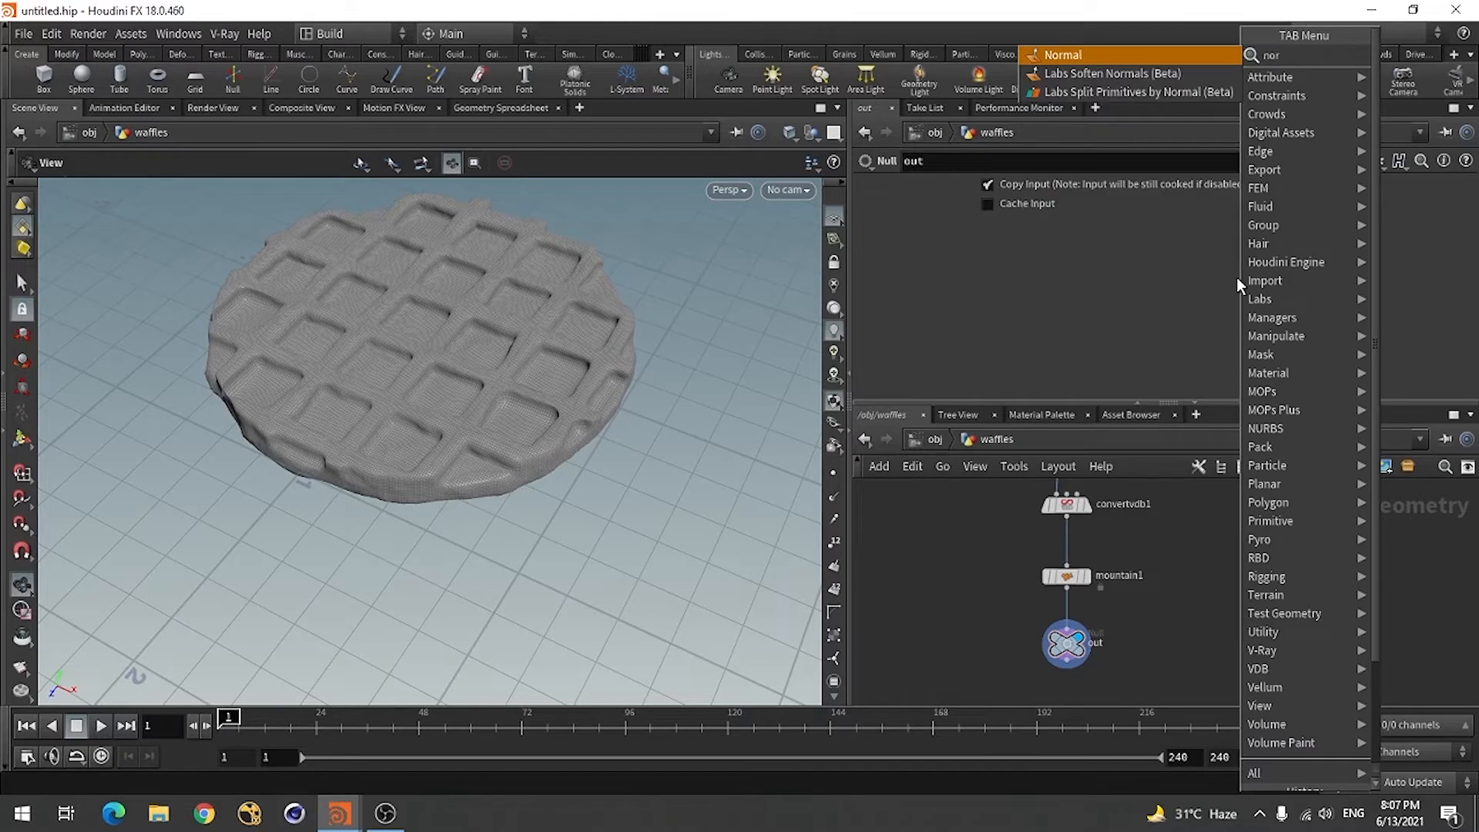
{"action": "left_click", "coordinate": [1094, 60]}
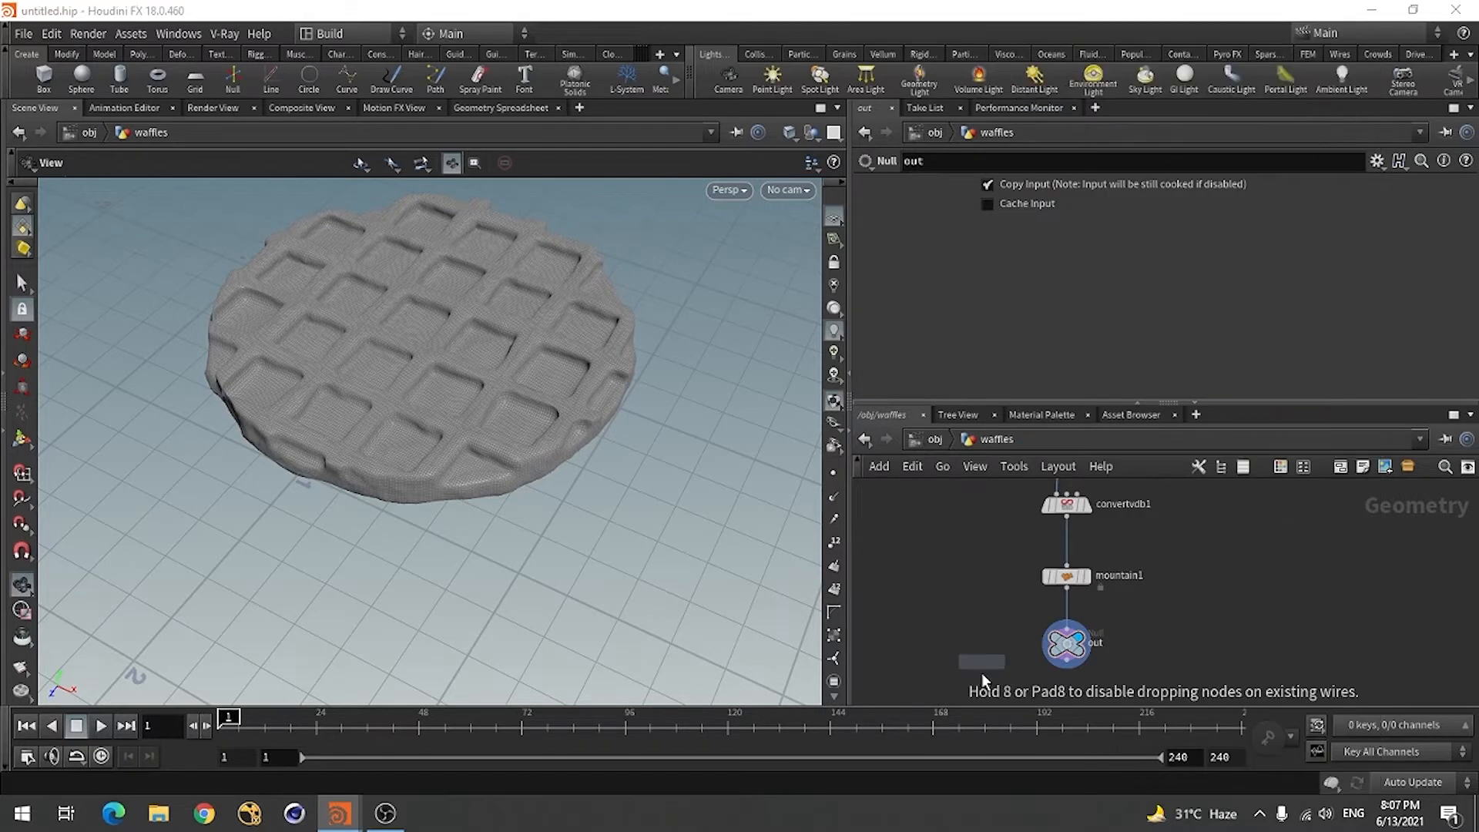
{"action": "left_click", "coordinate": [1067, 617]}
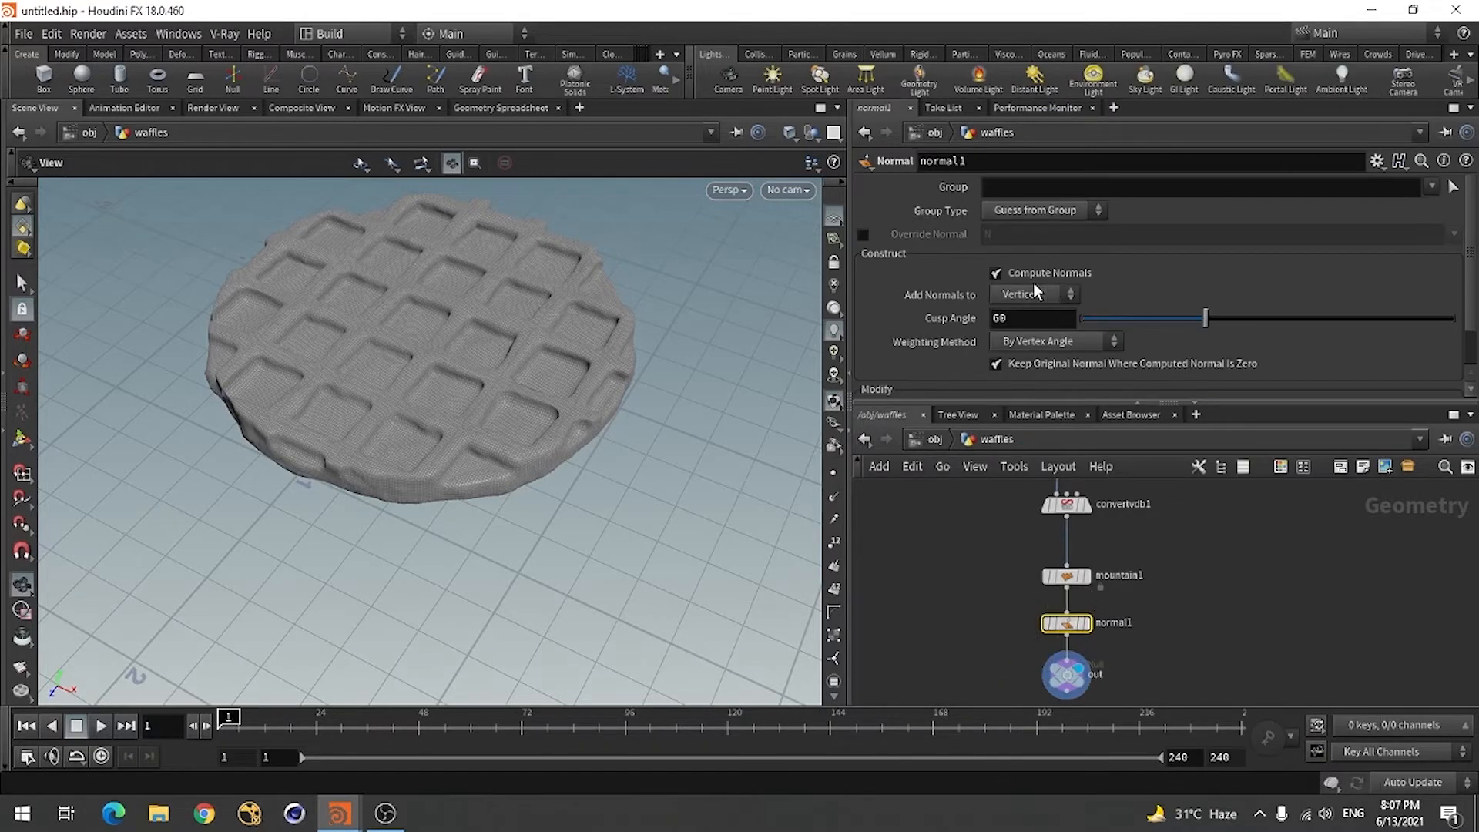
{"action": "left_click", "coordinate": [1033, 289]}
{"action": "left_click", "coordinate": [1023, 313]}
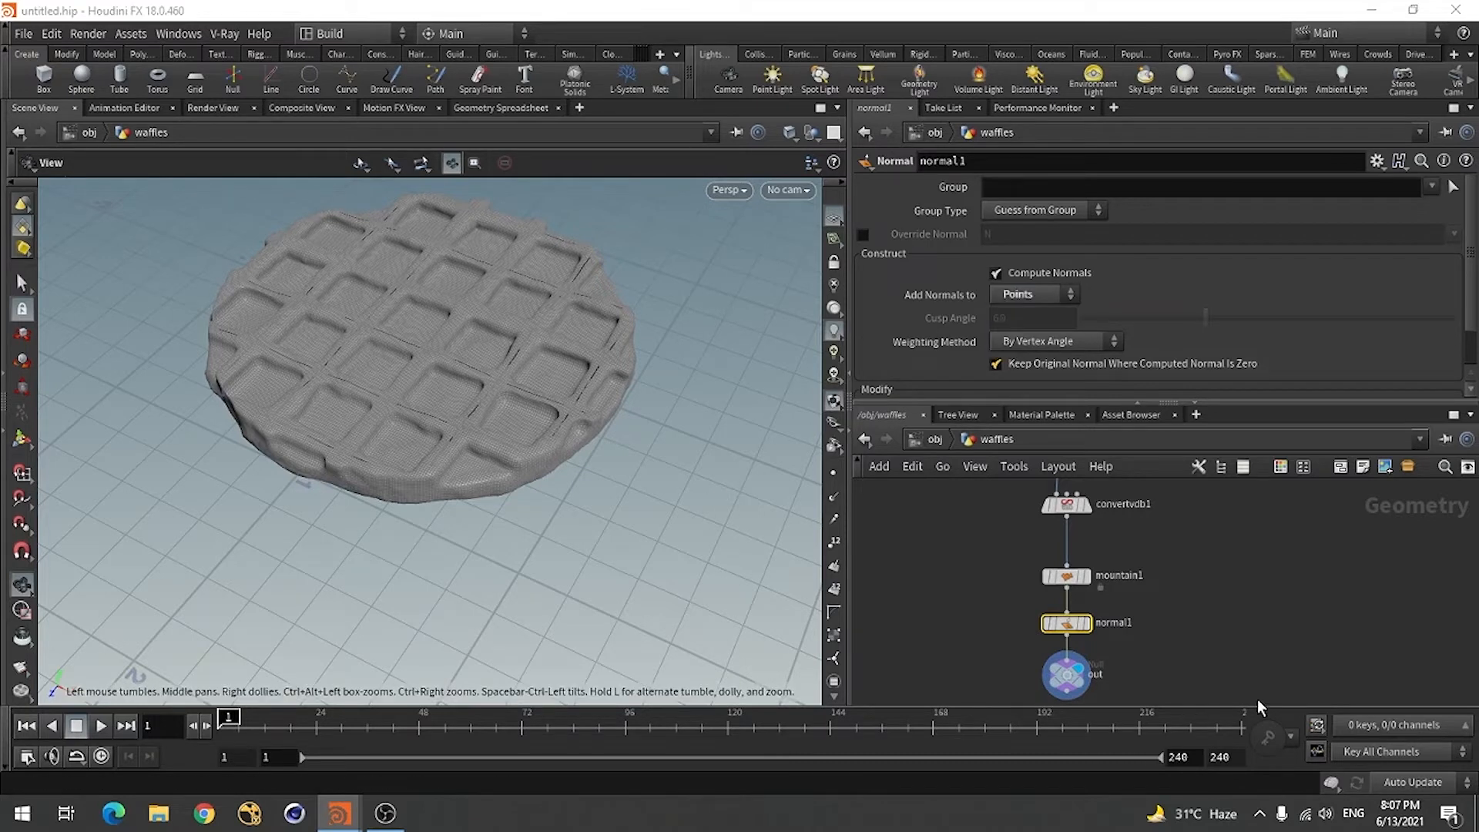
- Set the Convert VDB node's adaptivity to .01
{"action": "left_click_drag", "start_coordinate": [394, 475], "coordinate": [311, 442]}
{"action": "right_click_drag", "start_coordinate": [311, 443], "coordinate": [680, 406]}
{"action": "left_click_drag", "start_coordinate": [681, 406], "coordinate": [442, 582]}
{"action": "right_click_drag", "start_coordinate": [433, 464], "coordinate": [737, 349]}
{"action": "right_click_drag", "start_coordinate": [438, 406], "coordinate": [125, 423]}
{"action": "left_click_drag", "start_coordinate": [125, 423], "coordinate": [331, 432]}
{"action": "right_click_drag", "start_coordinate": [330, 432], "coordinate": [362, 432]}
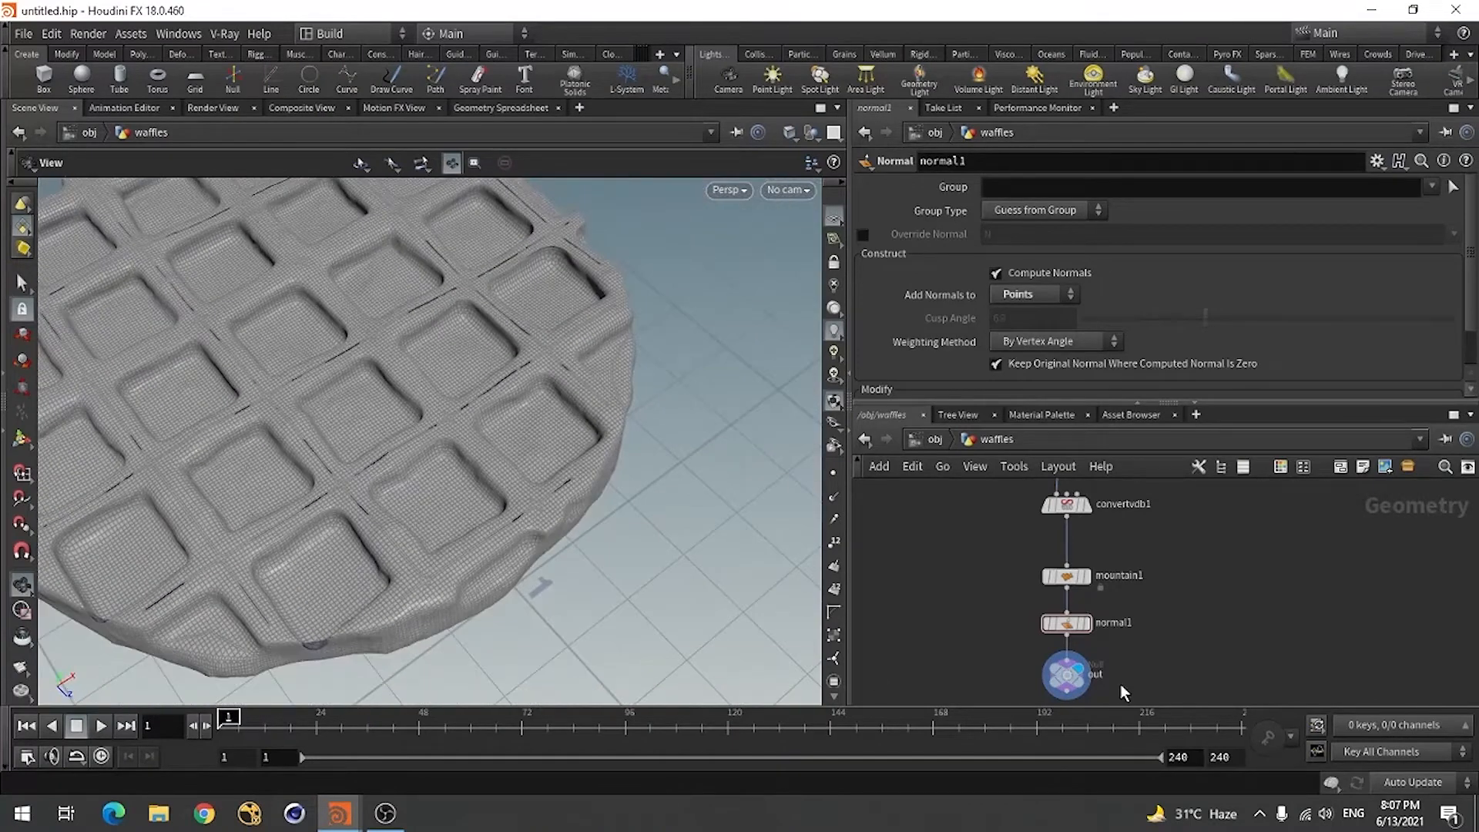
{"action": "left_click", "coordinate": [1065, 507]}
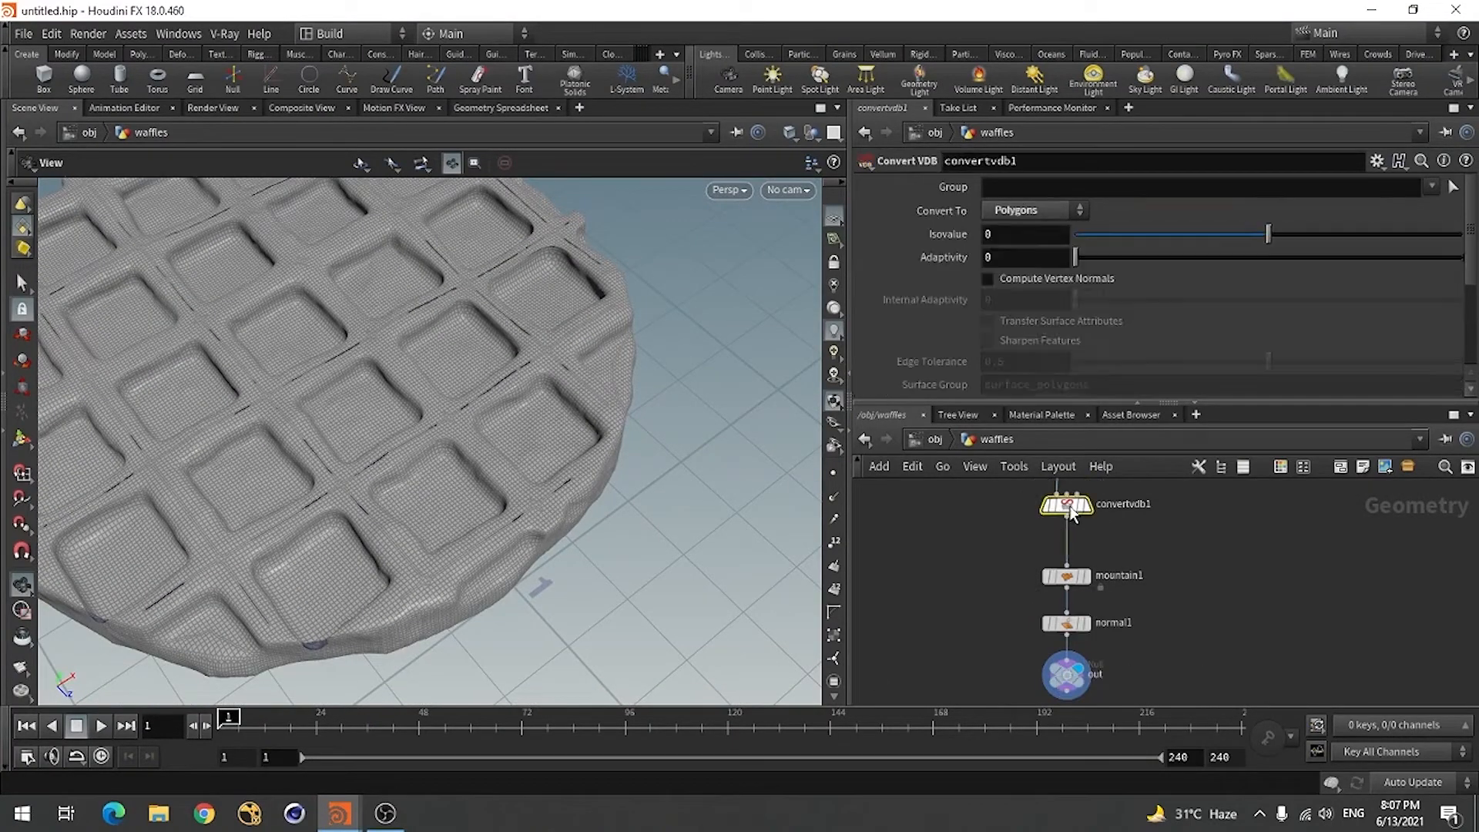
{"action": "left_click", "coordinate": [1013, 258]}
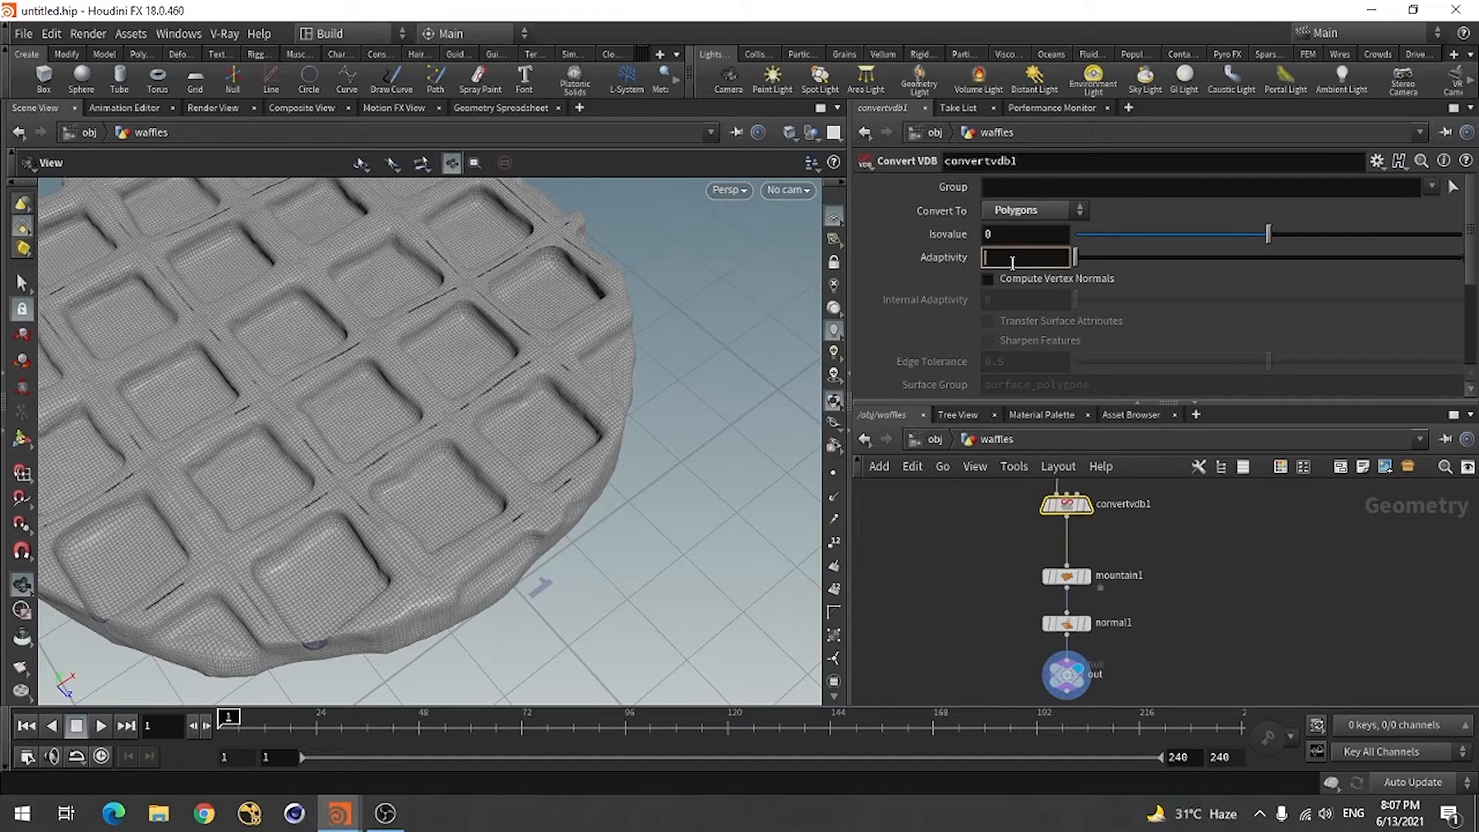
{"action": "key", "text": "Return"}
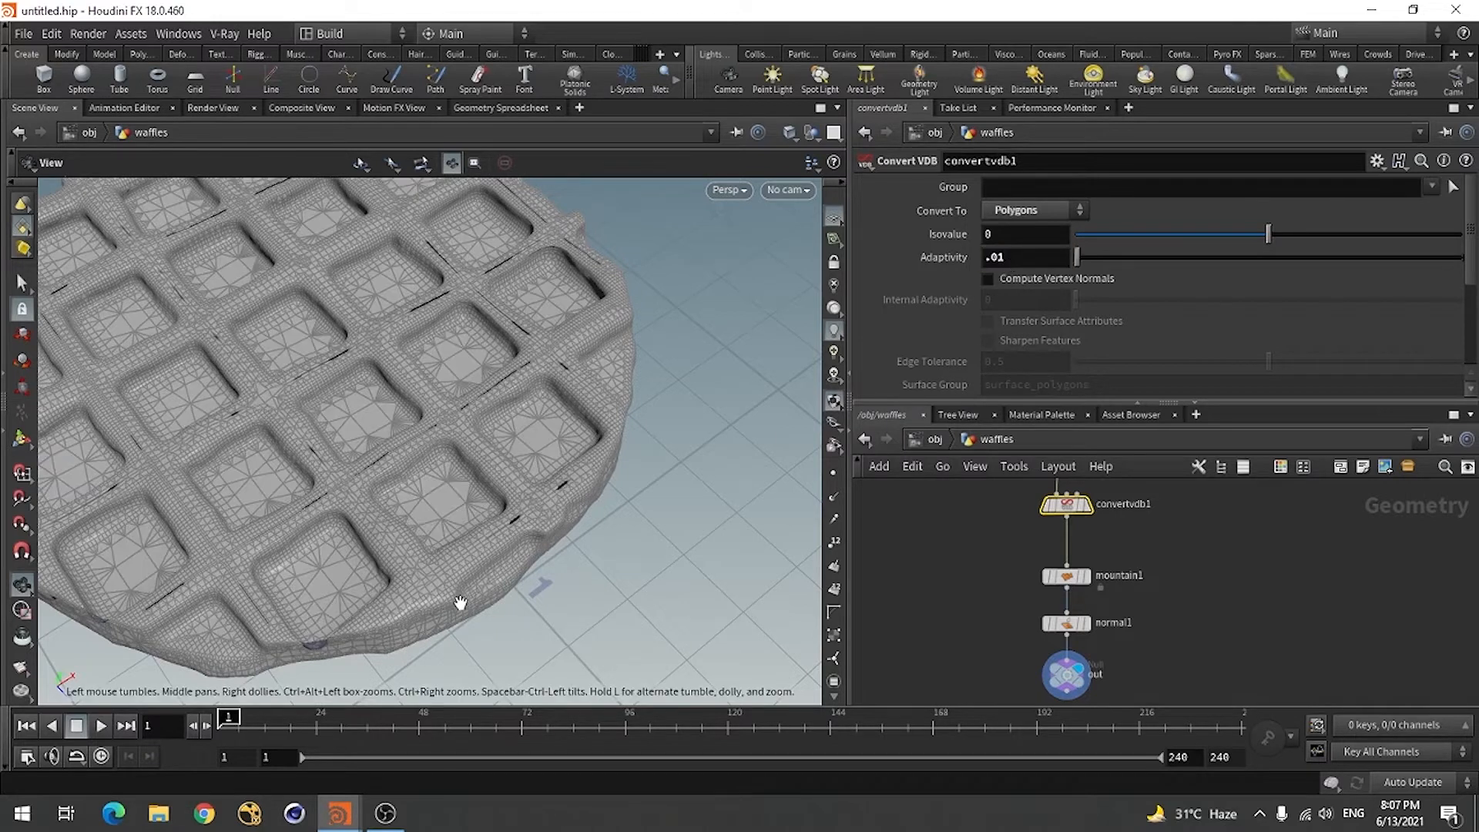
- Enlarge the network editor and examine the waffle's reduced mesh and its node chain
{"action": "left_click_drag", "start_coordinate": [544, 594], "coordinate": [485, 579]}
{"action": "right_click_drag", "start_coordinate": [585, 547], "coordinate": [382, 523]}
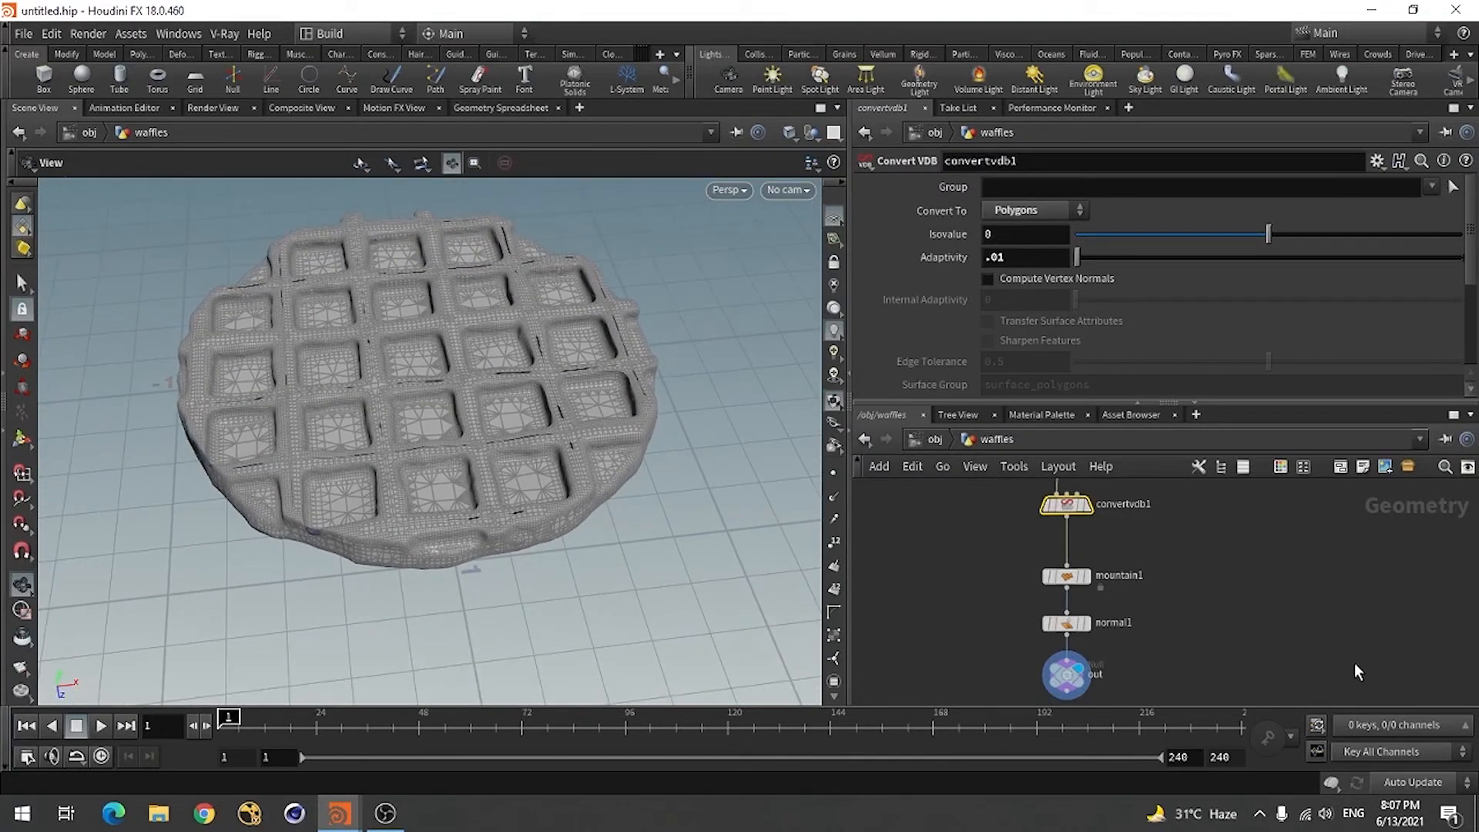
{"action": "scroll", "coordinate": [1199, 615], "scroll_direction": "down", "scroll_amount": 2}
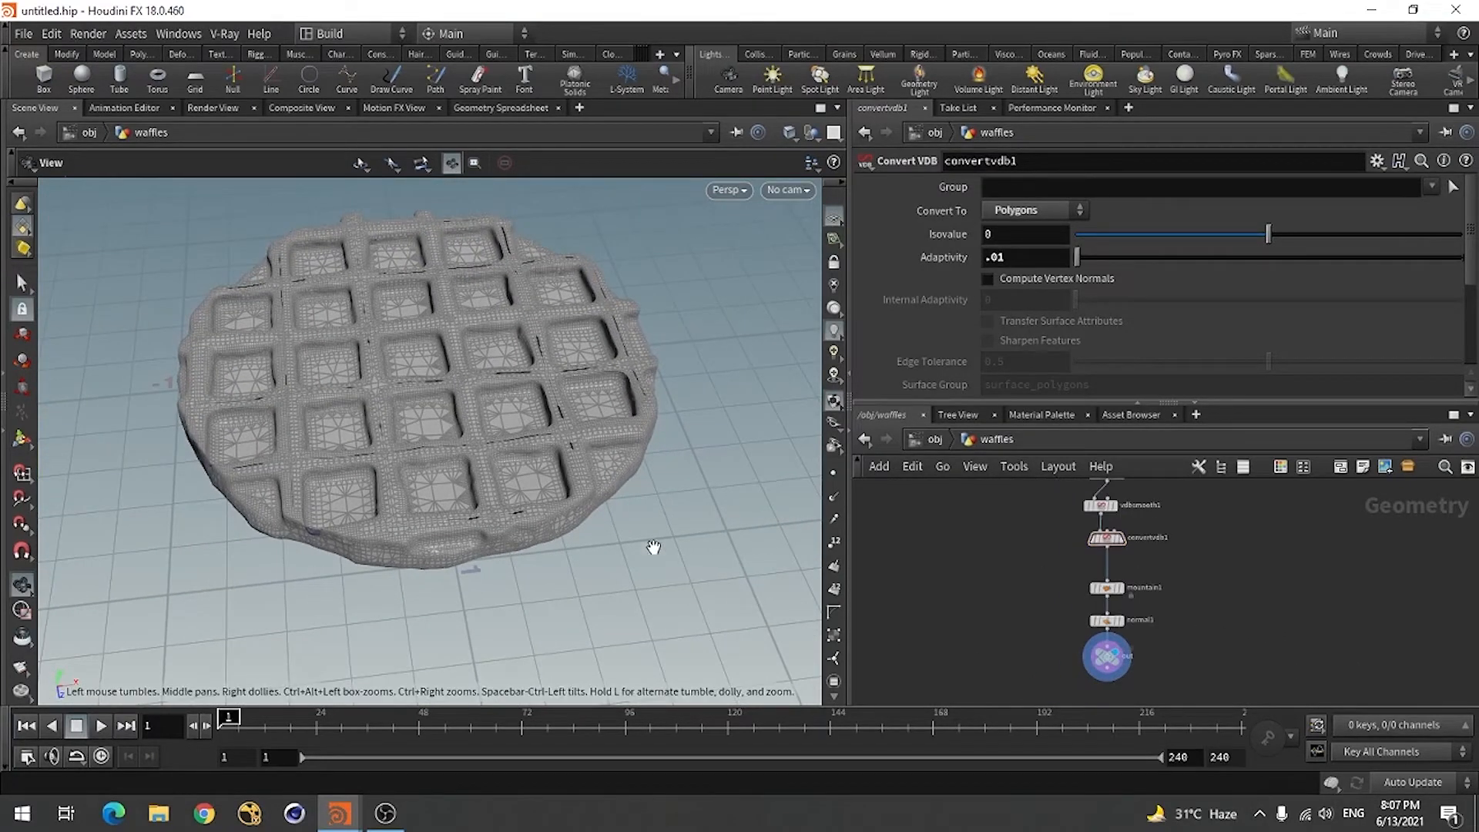
{"action": "left_click_drag", "start_coordinate": [588, 571], "coordinate": [617, 532]}
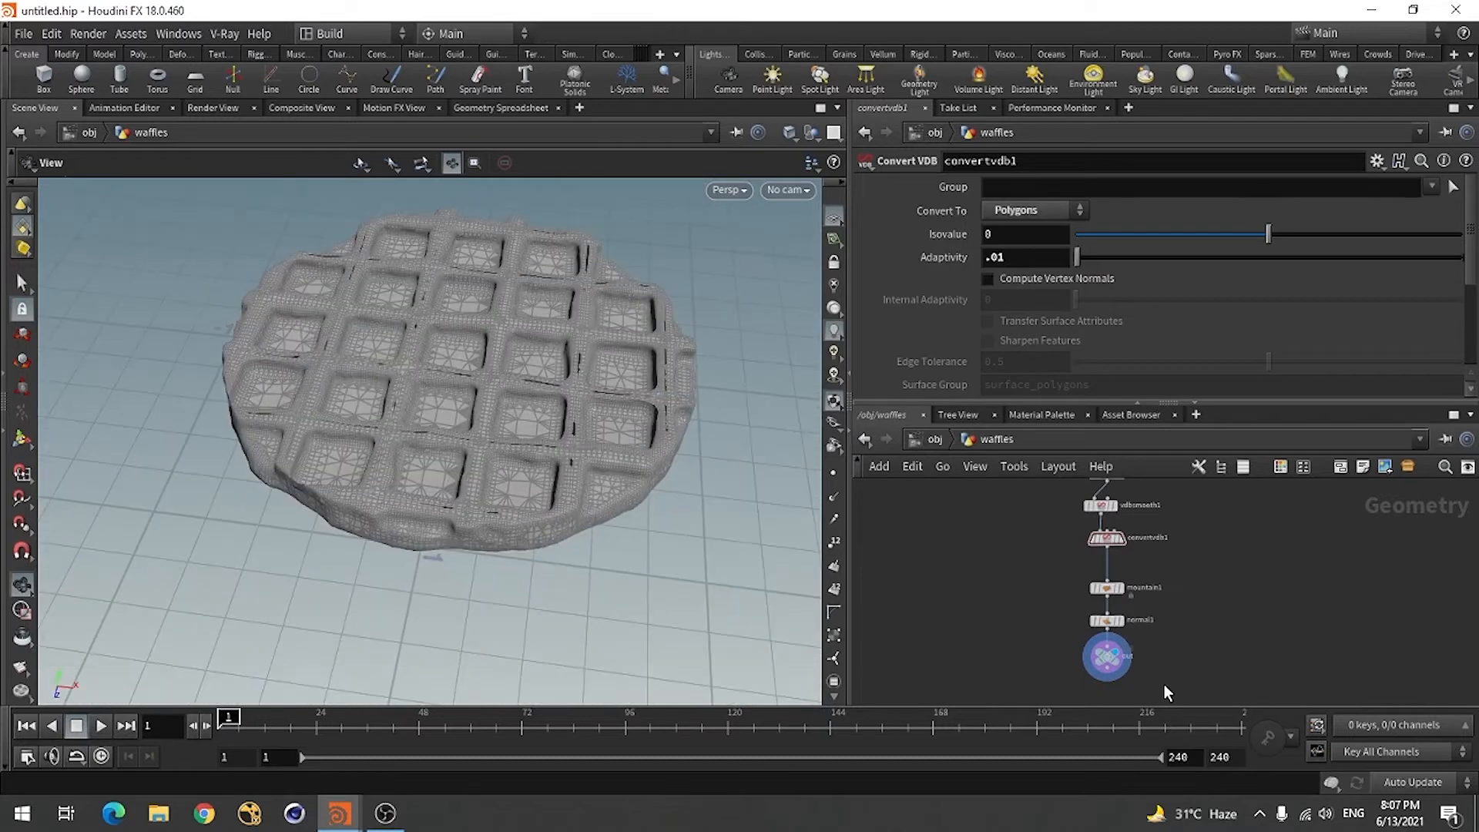
{"action": "scroll", "coordinate": [1112, 649], "scroll_direction": "down", "scroll_amount": 2}
{"action": "scroll", "coordinate": [1154, 635], "scroll_direction": "up", "scroll_amount": 3}
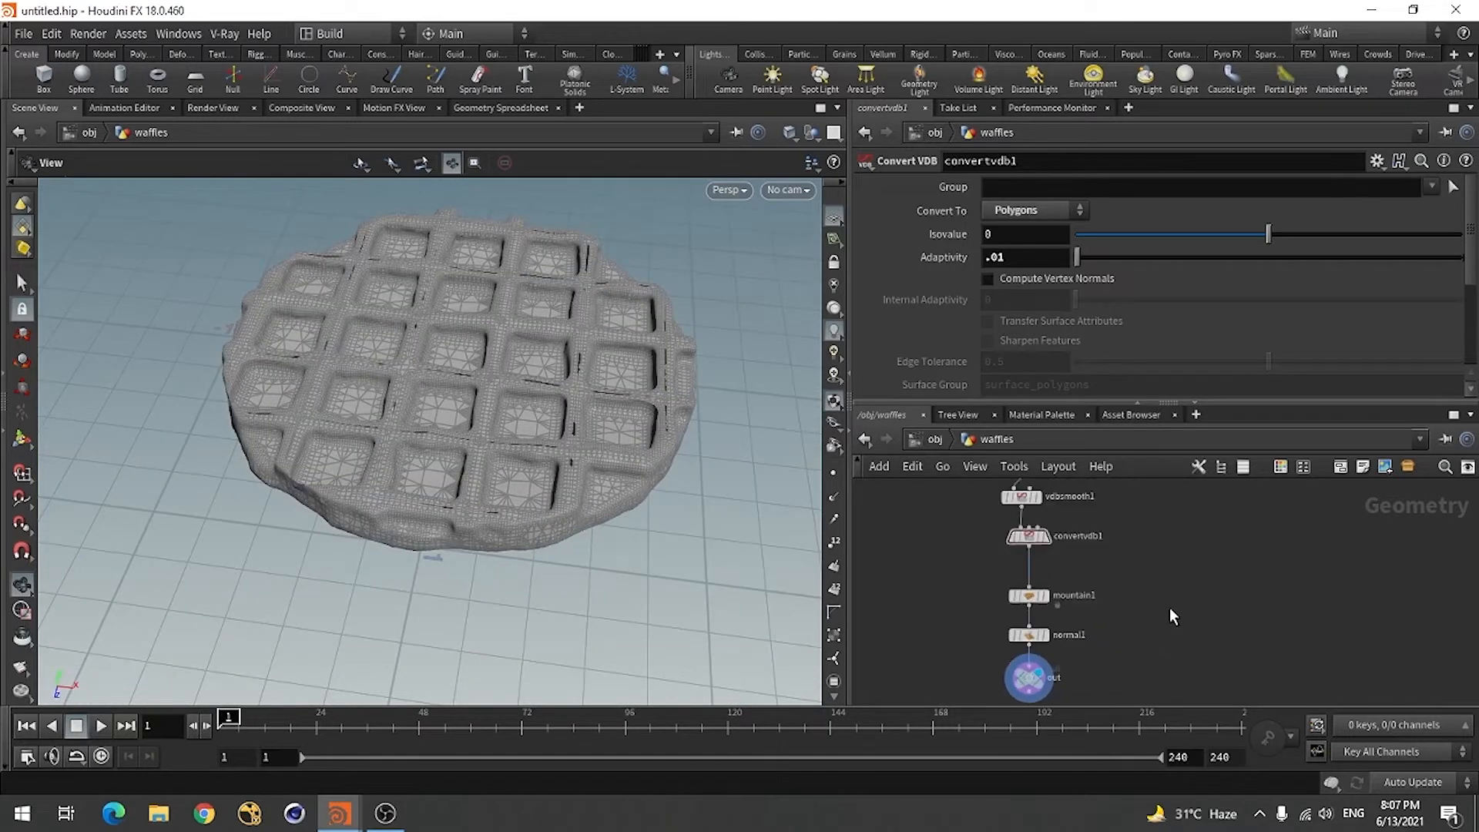
{"action": "scroll", "coordinate": [1008, 590], "scroll_direction": "down", "scroll_amount": 1}
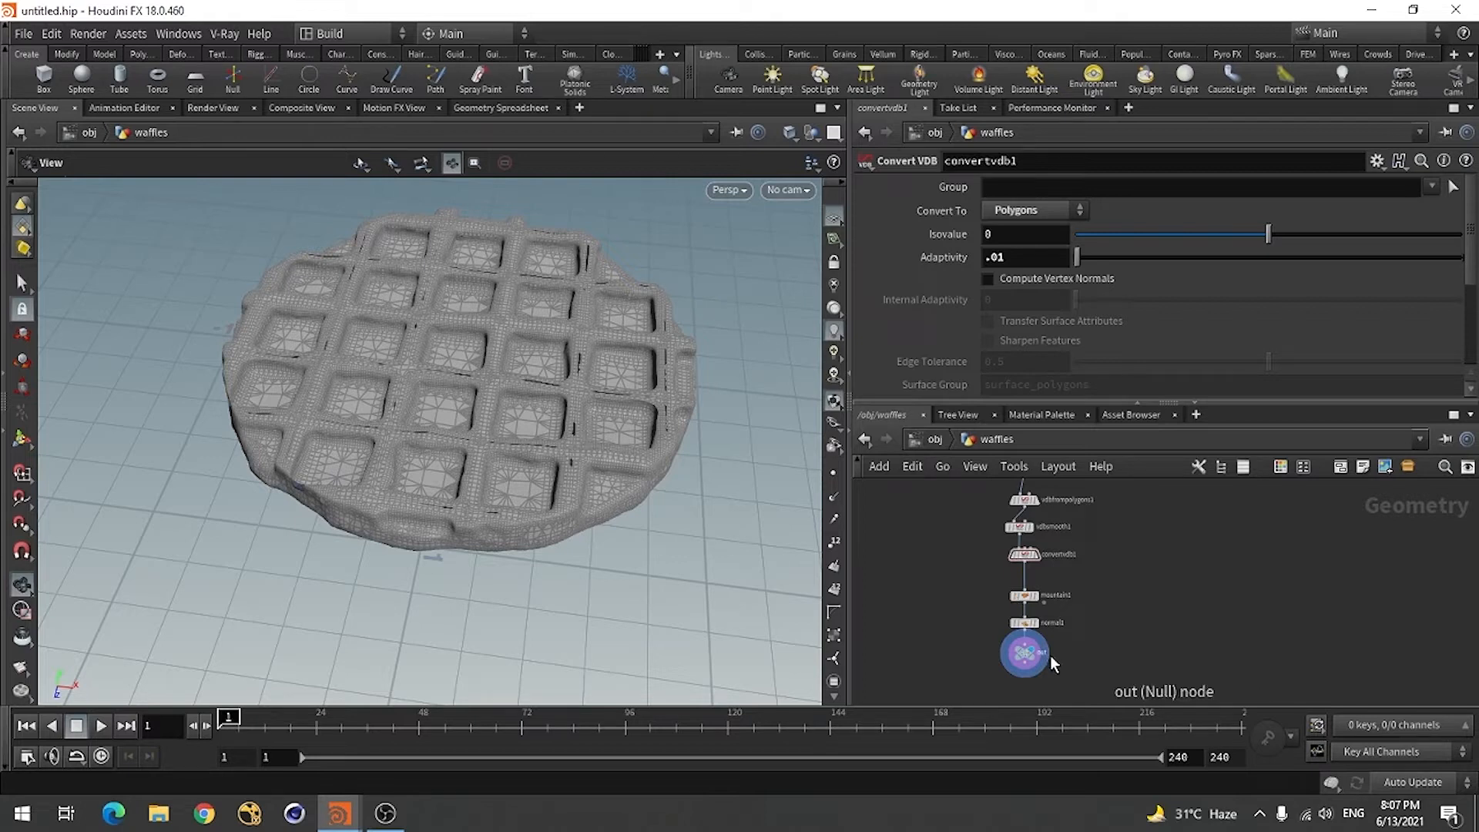
{"action": "left_click_drag", "start_coordinate": [1137, 399], "coordinate": [1137, 324]}
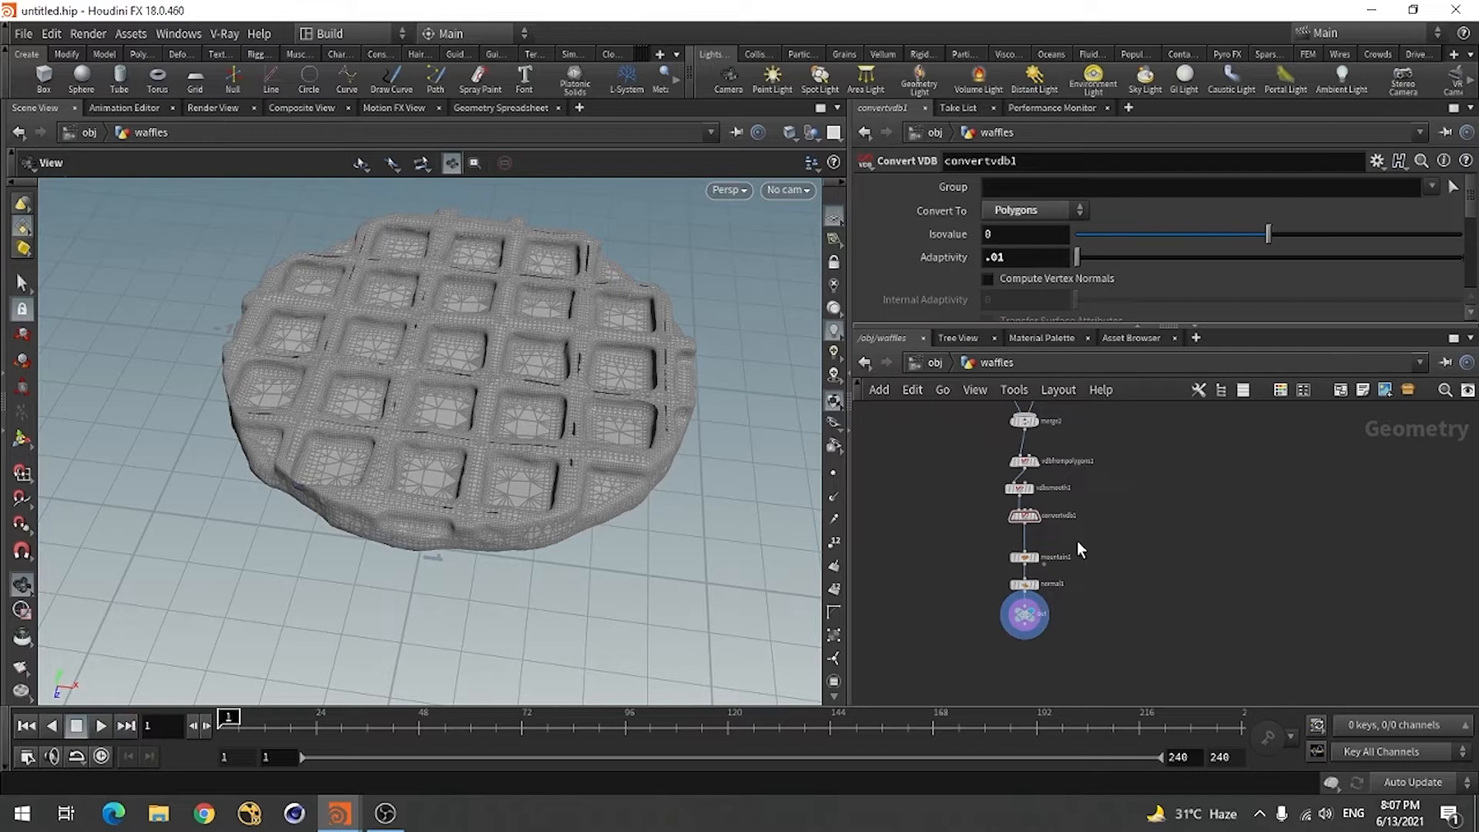
{"action": "scroll", "coordinate": [1077, 540], "scroll_direction": "down", "scroll_amount": 1}
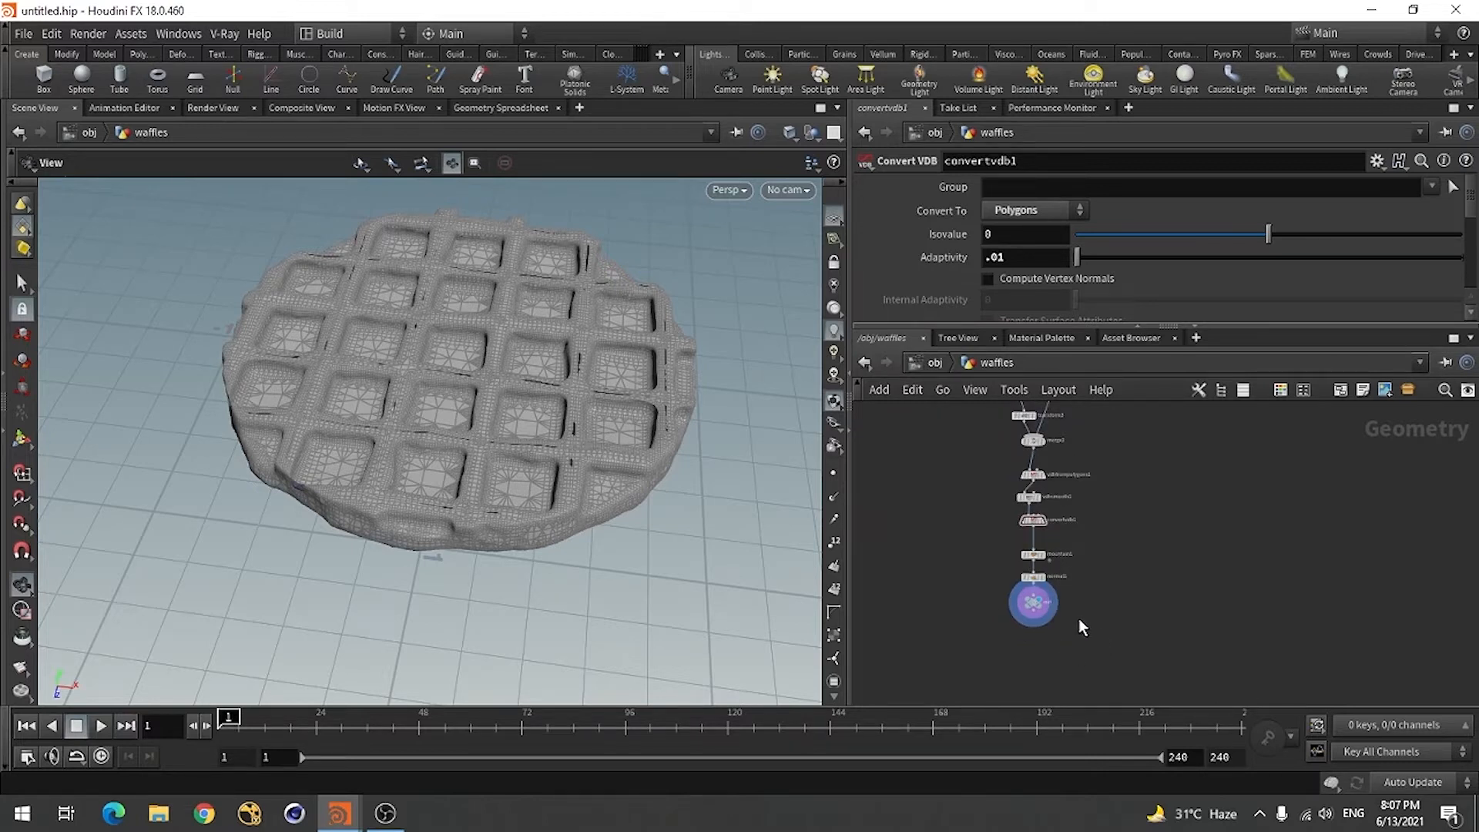
- Go up to object level and examine the waffle's shaded surface up close for artifacts
{"action": "left_click", "coordinate": [934, 363]}
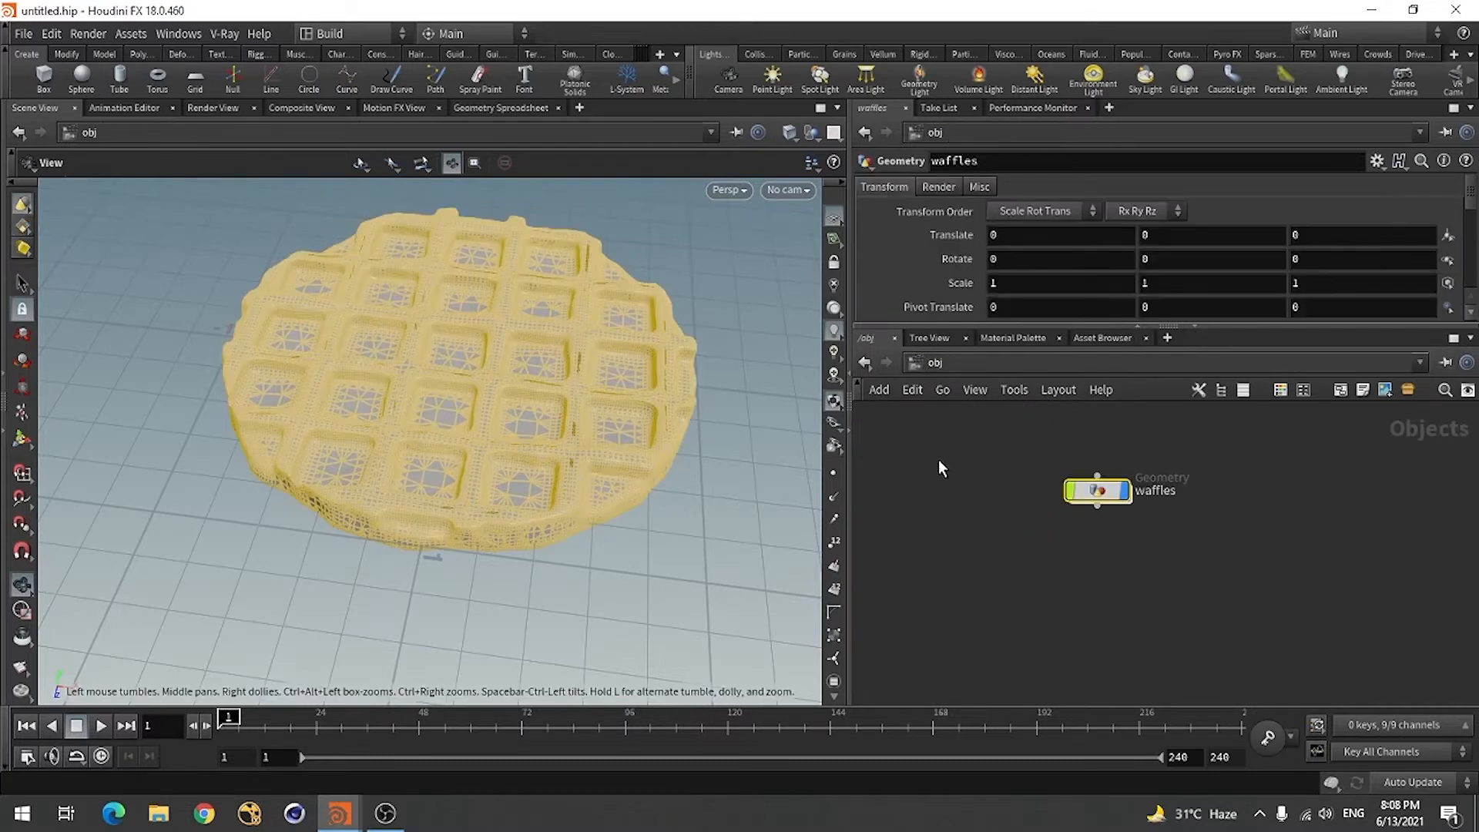
{"action": "right_click_drag", "start_coordinate": [429, 459], "coordinate": [770, 363]}
{"action": "left_click_drag", "start_coordinate": [269, 462], "coordinate": [743, 562]}
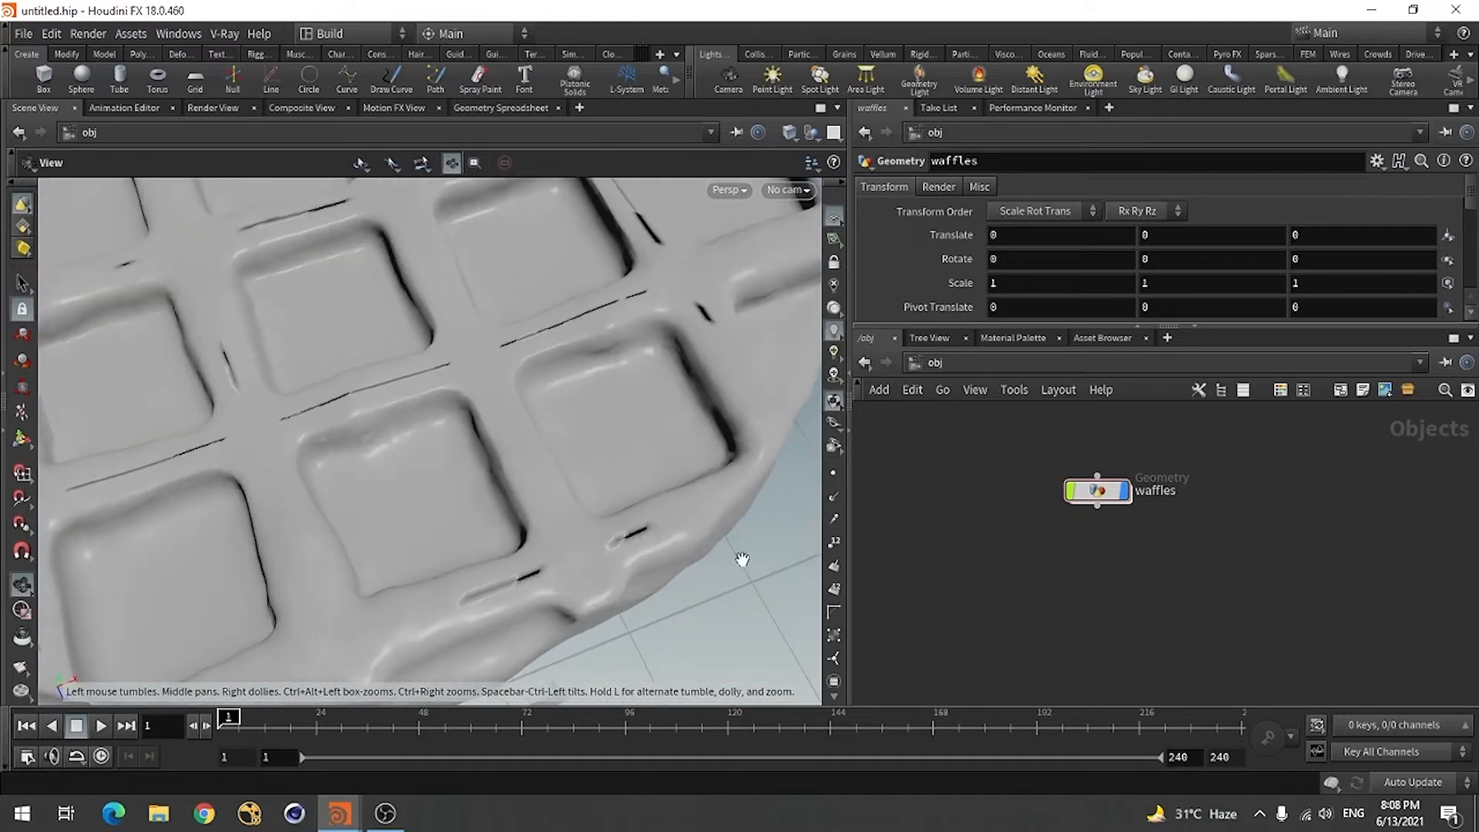
- Inside the waffles network, toggle the Normal node's bypass to compare the shading, and delete the Normal node
{"action": "double_click", "coordinate": [1097, 490]}
{"action": "scroll", "coordinate": [1055, 585], "scroll_direction": "up", "scroll_amount": 5}
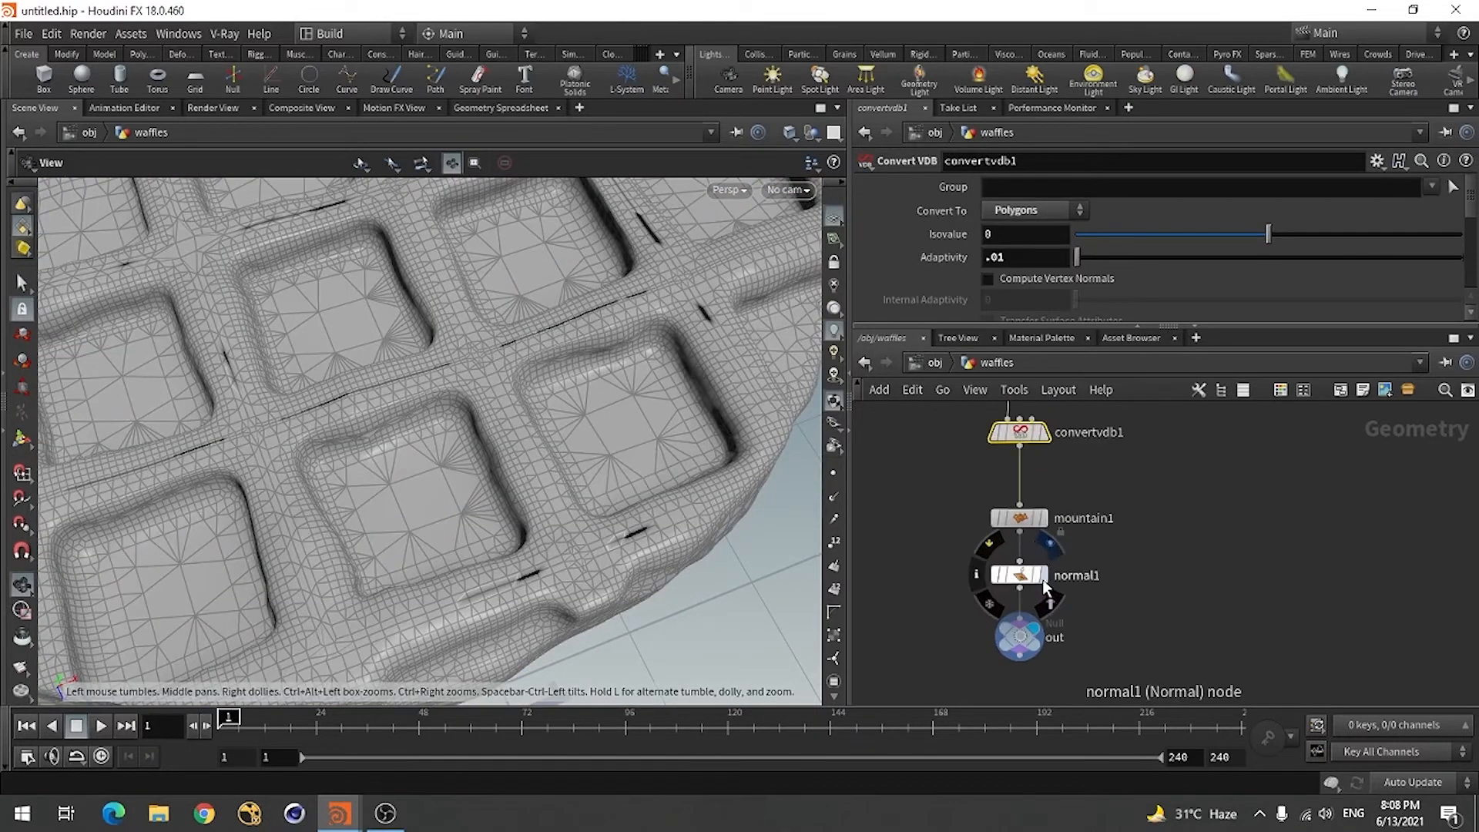
{"action": "left_click", "coordinate": [1009, 577]}
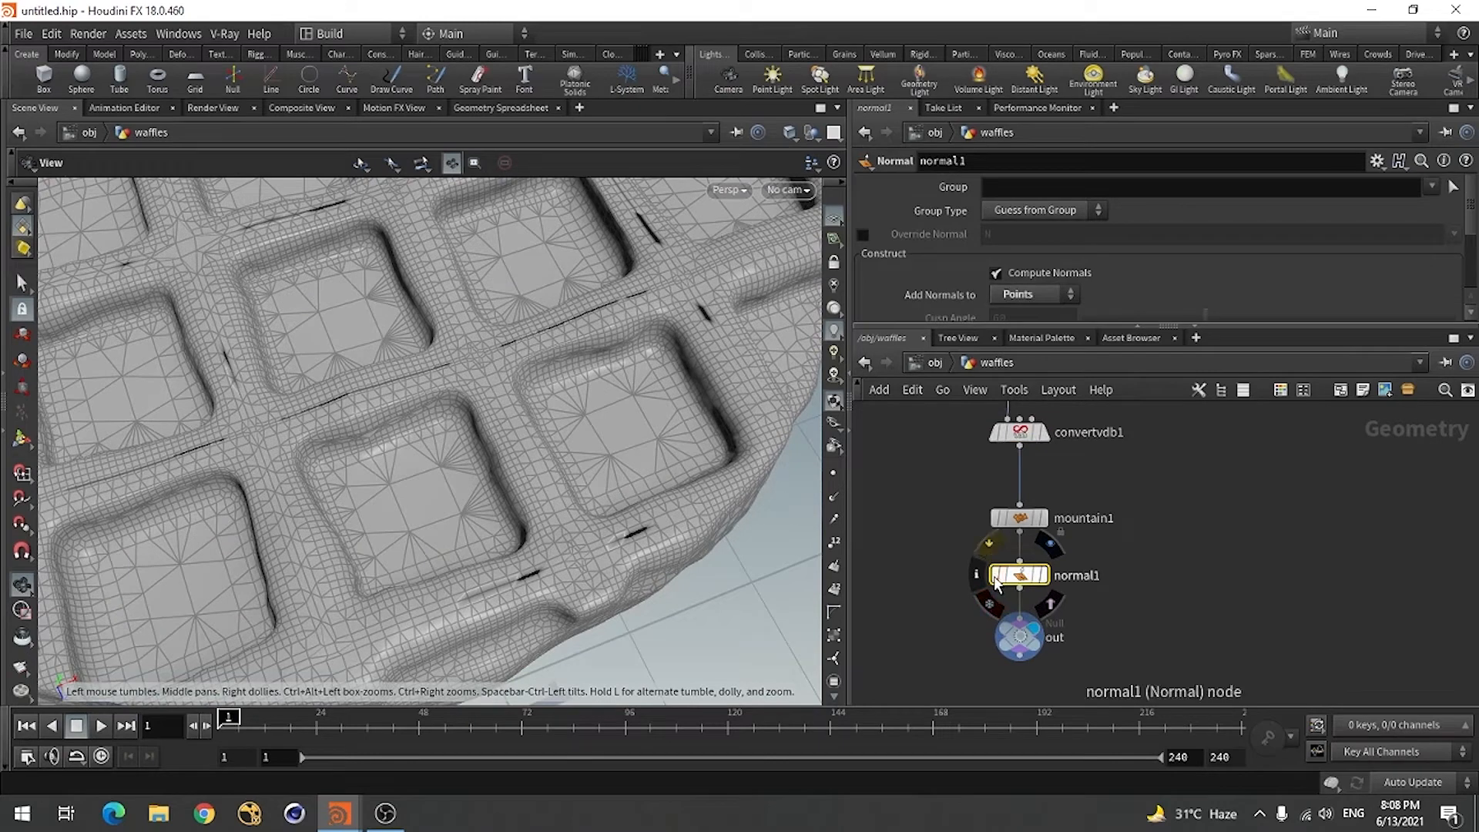
{"action": "left_click", "coordinate": [996, 581]}
{"action": "left_click", "coordinate": [994, 583]}
{"action": "left_click", "coordinate": [995, 582]}
{"action": "left_click", "coordinate": [994, 583]}
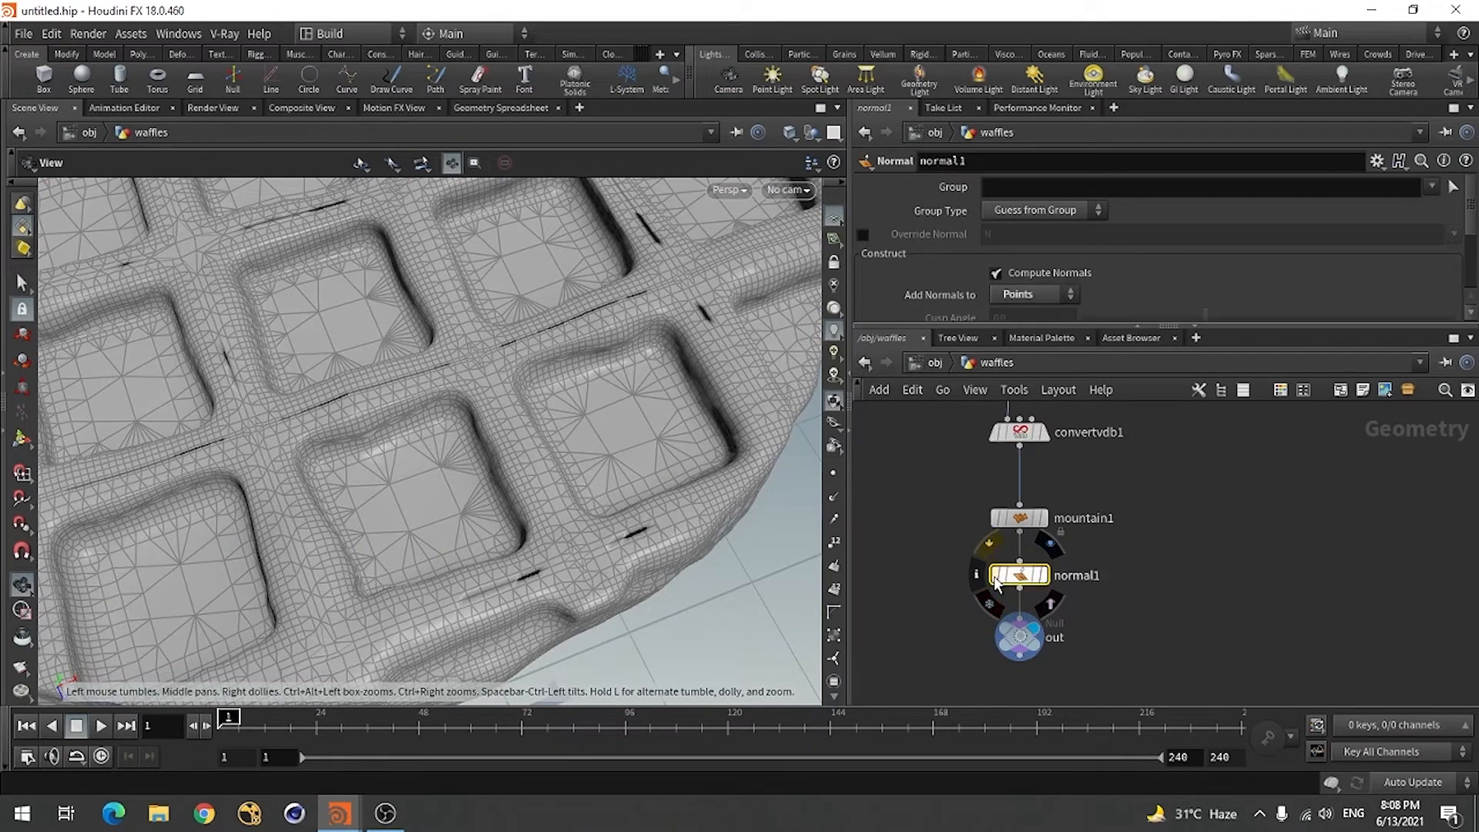
{"action": "left_click", "coordinate": [994, 582]}
{"action": "left_click", "coordinate": [994, 578]}
{"action": "left_click", "coordinate": [995, 577]}
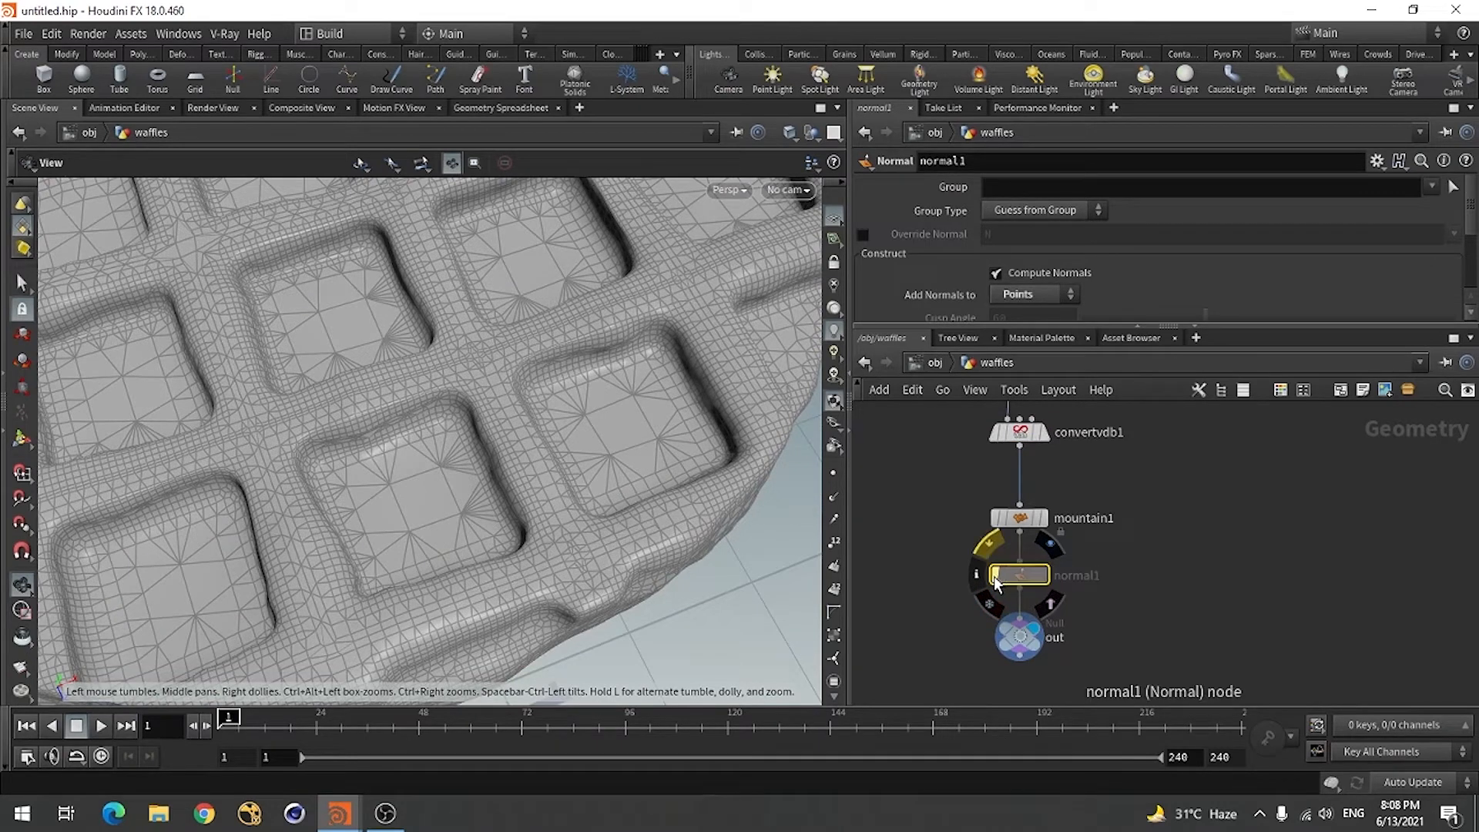
{"action": "key", "text": "Delete"}
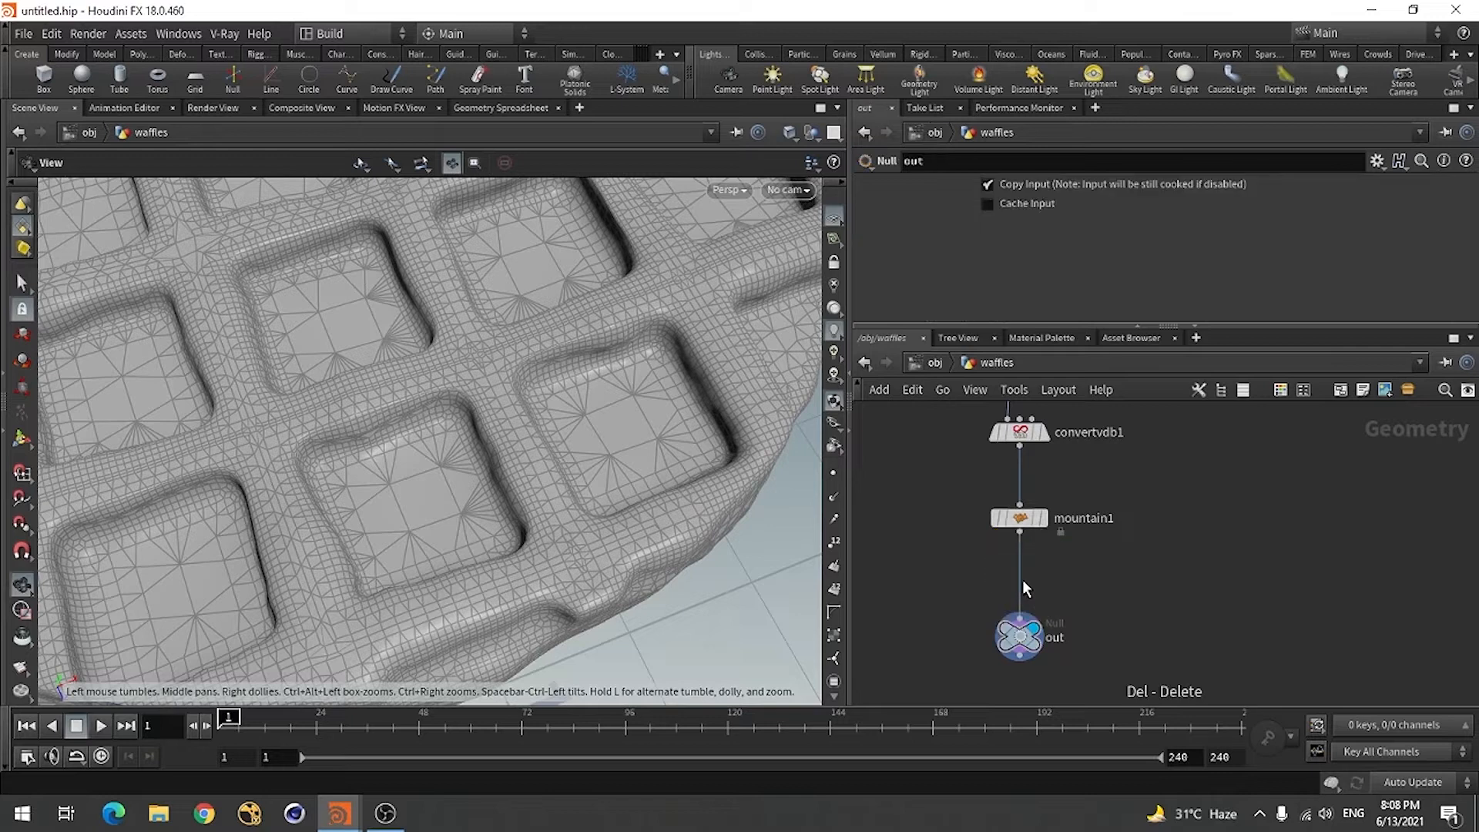
- Return to object level and review the whole waffle without the Normal node
{"action": "scroll", "coordinate": [1107, 594], "scroll_direction": "down", "scroll_amount": 3}
{"action": "right_click_drag", "start_coordinate": [572, 339], "coordinate": [362, 429]}
{"action": "left_click", "coordinate": [930, 361]}
{"action": "left_click_drag", "start_coordinate": [445, 535], "coordinate": [491, 596]}
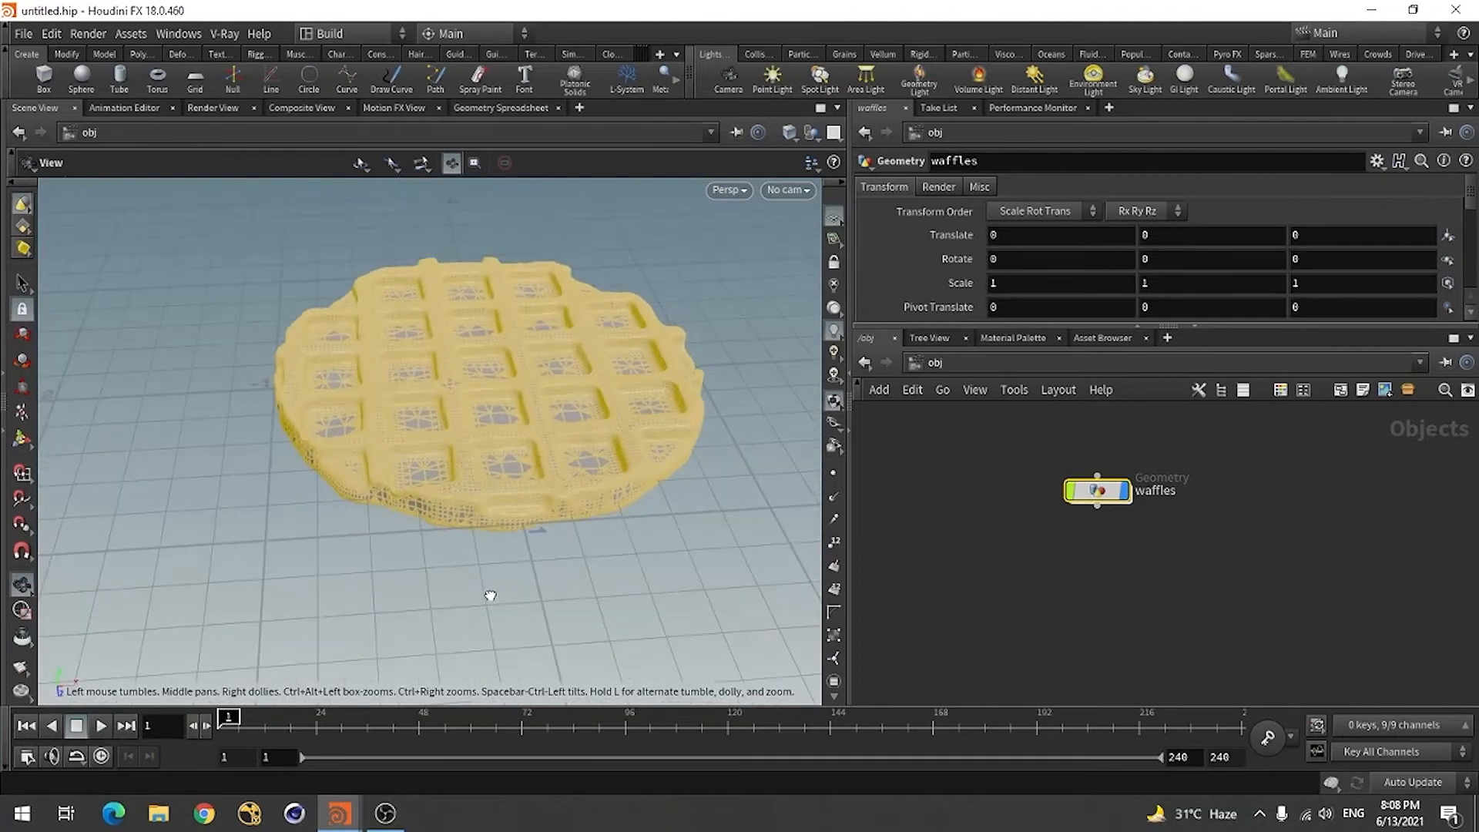
{"action": "double_click", "coordinate": [1097, 490]}
{"action": "left_click", "coordinate": [942, 363]}
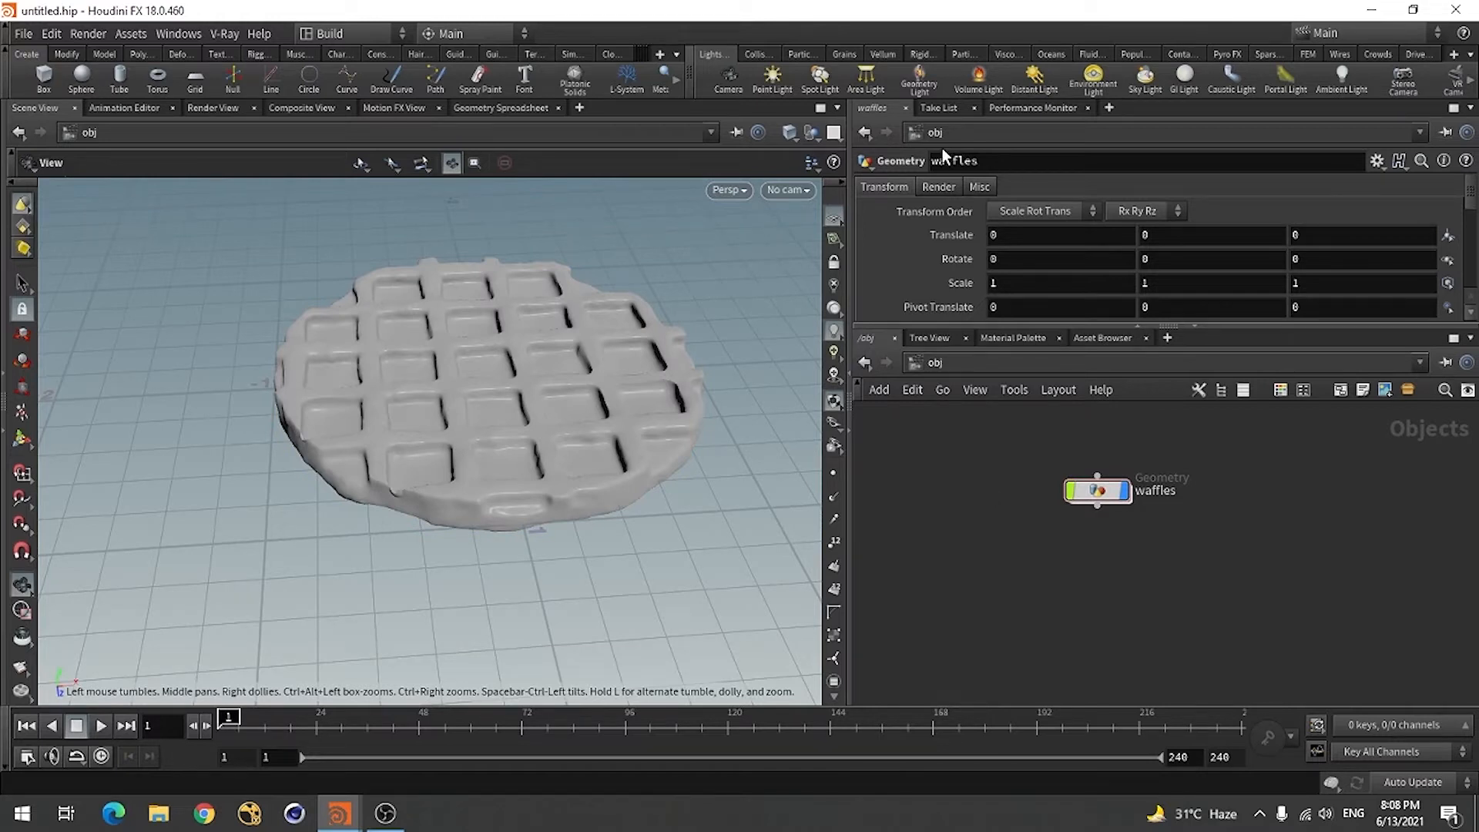
- Turn the waffle into a Vellum Strut Softbody and lay out the nodes of the generated dynamics network
{"action": "left_click", "coordinate": [885, 53]}
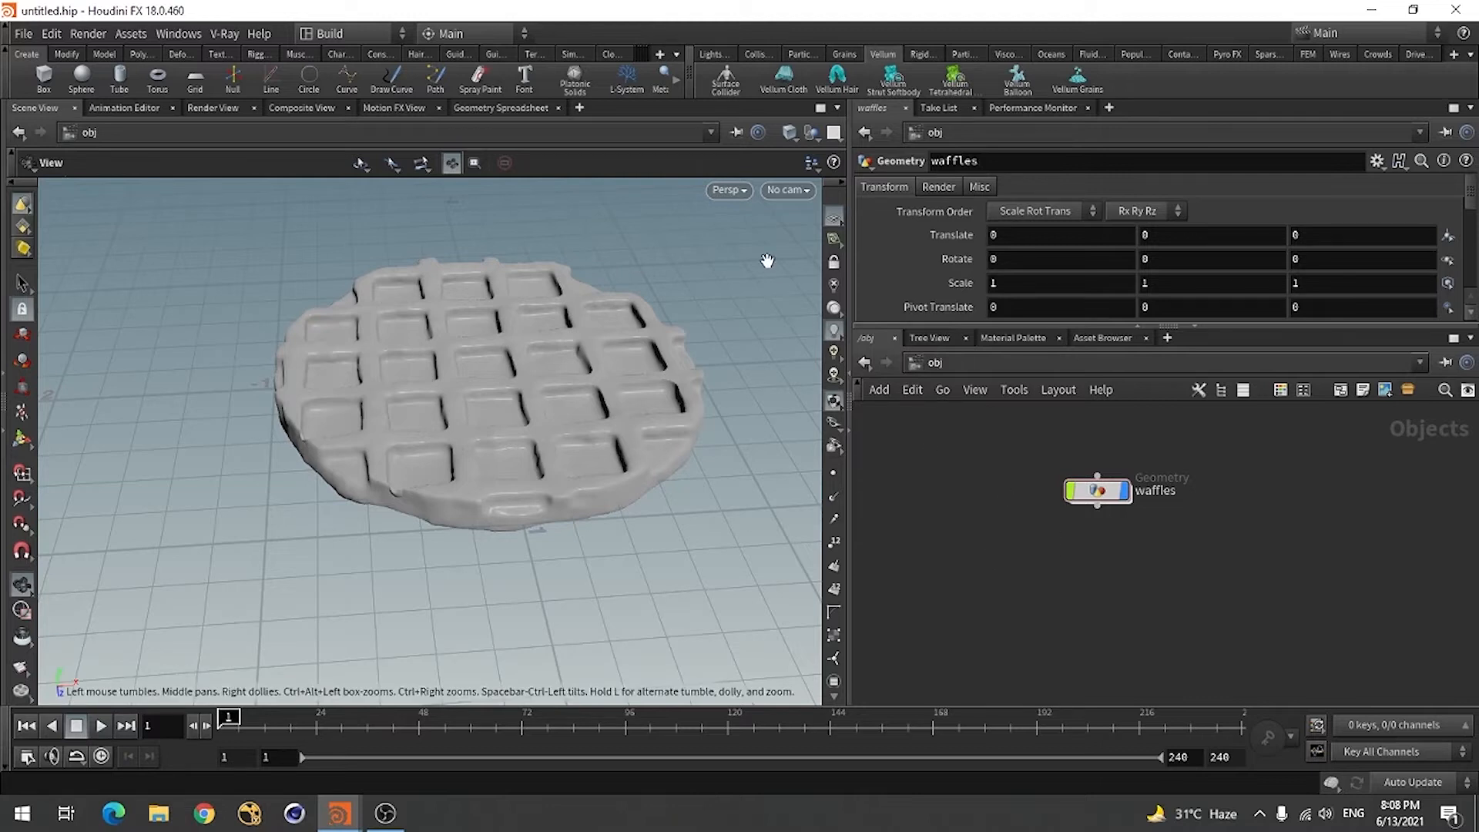
{"action": "left_click", "coordinate": [893, 79]}
{"action": "left_click", "coordinate": [525, 399]}
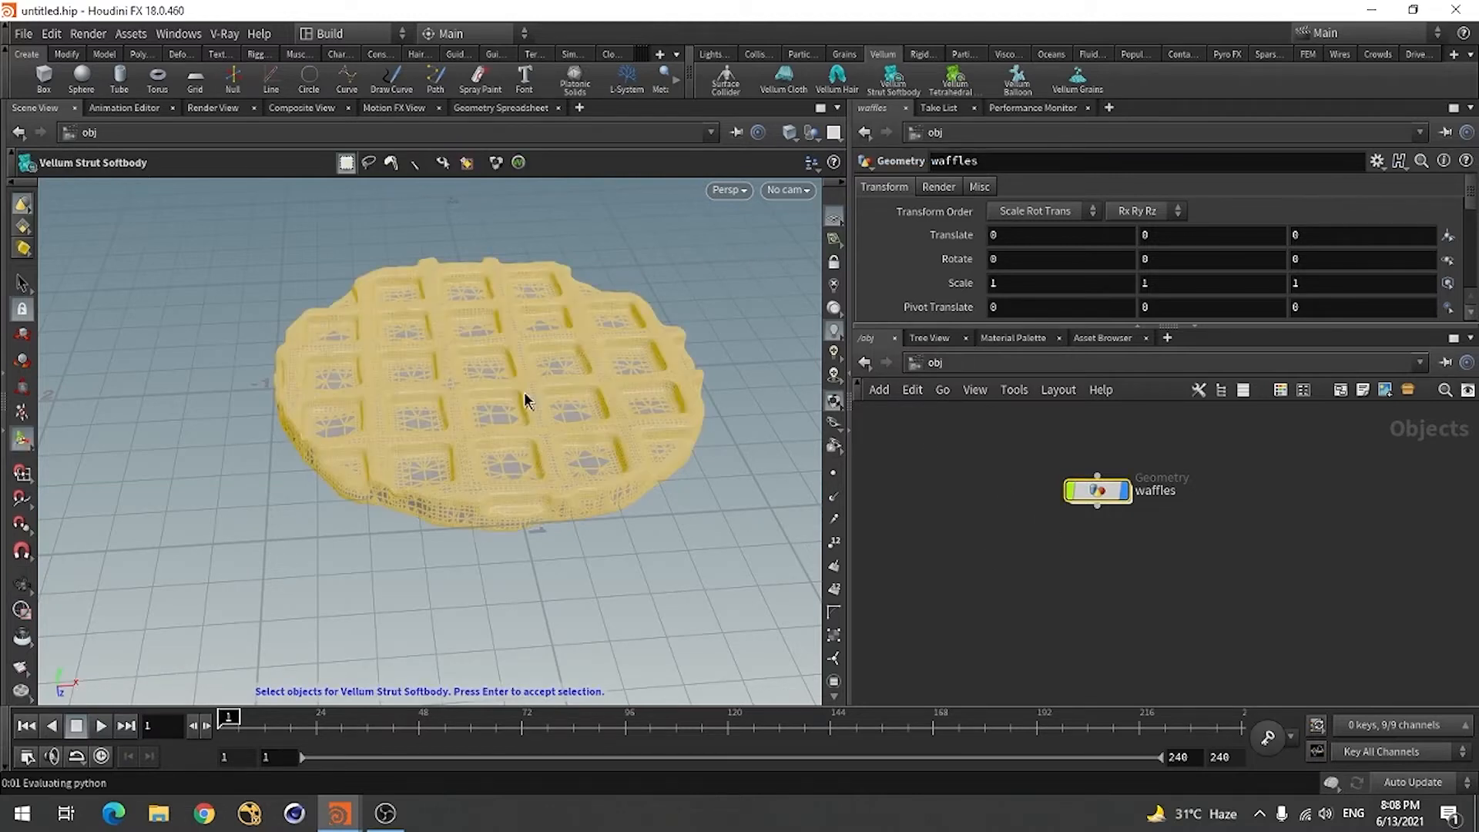
{"action": "key", "text": "Return"}
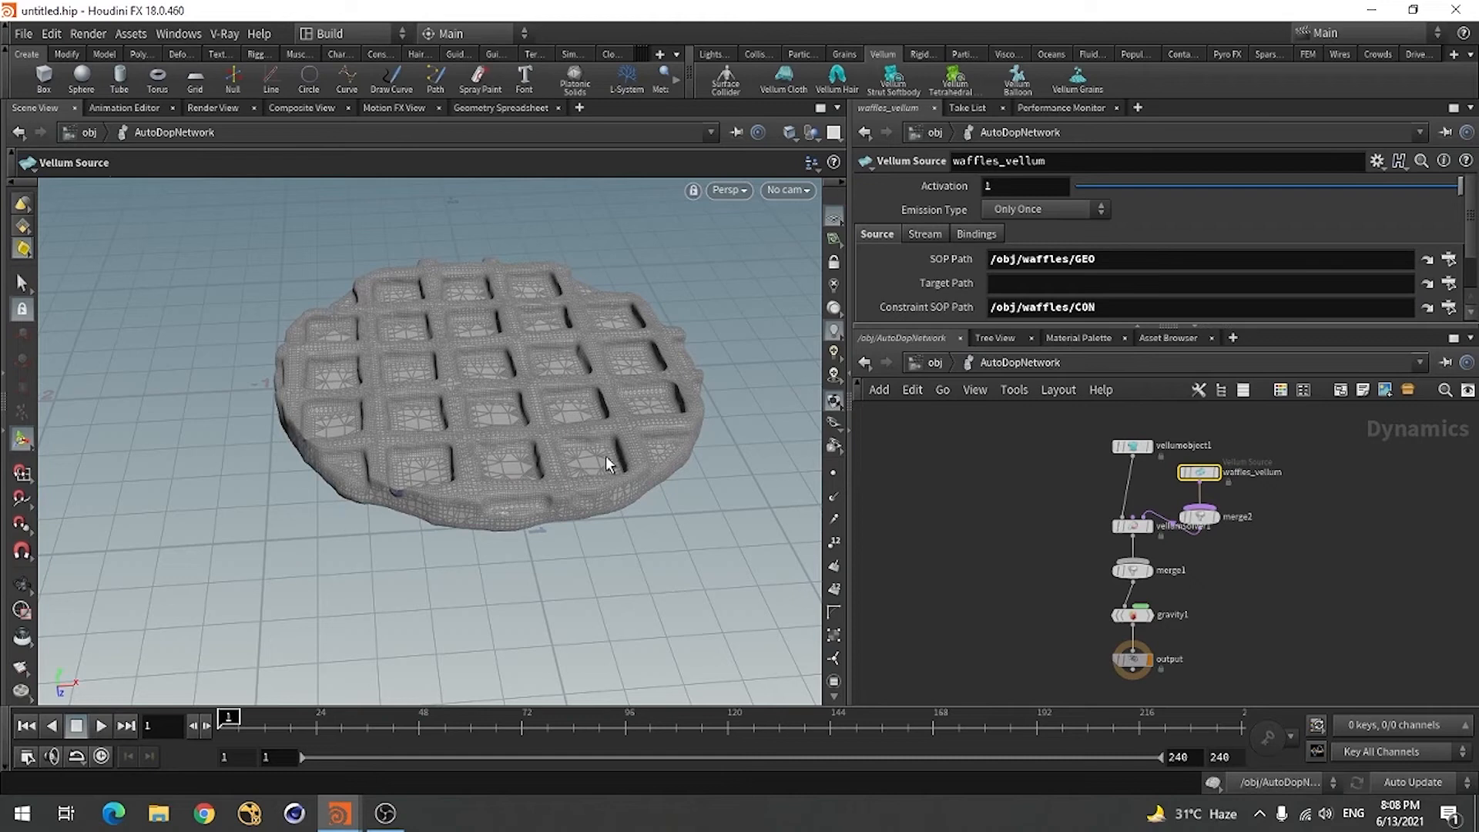
{"action": "key", "text": "l"}
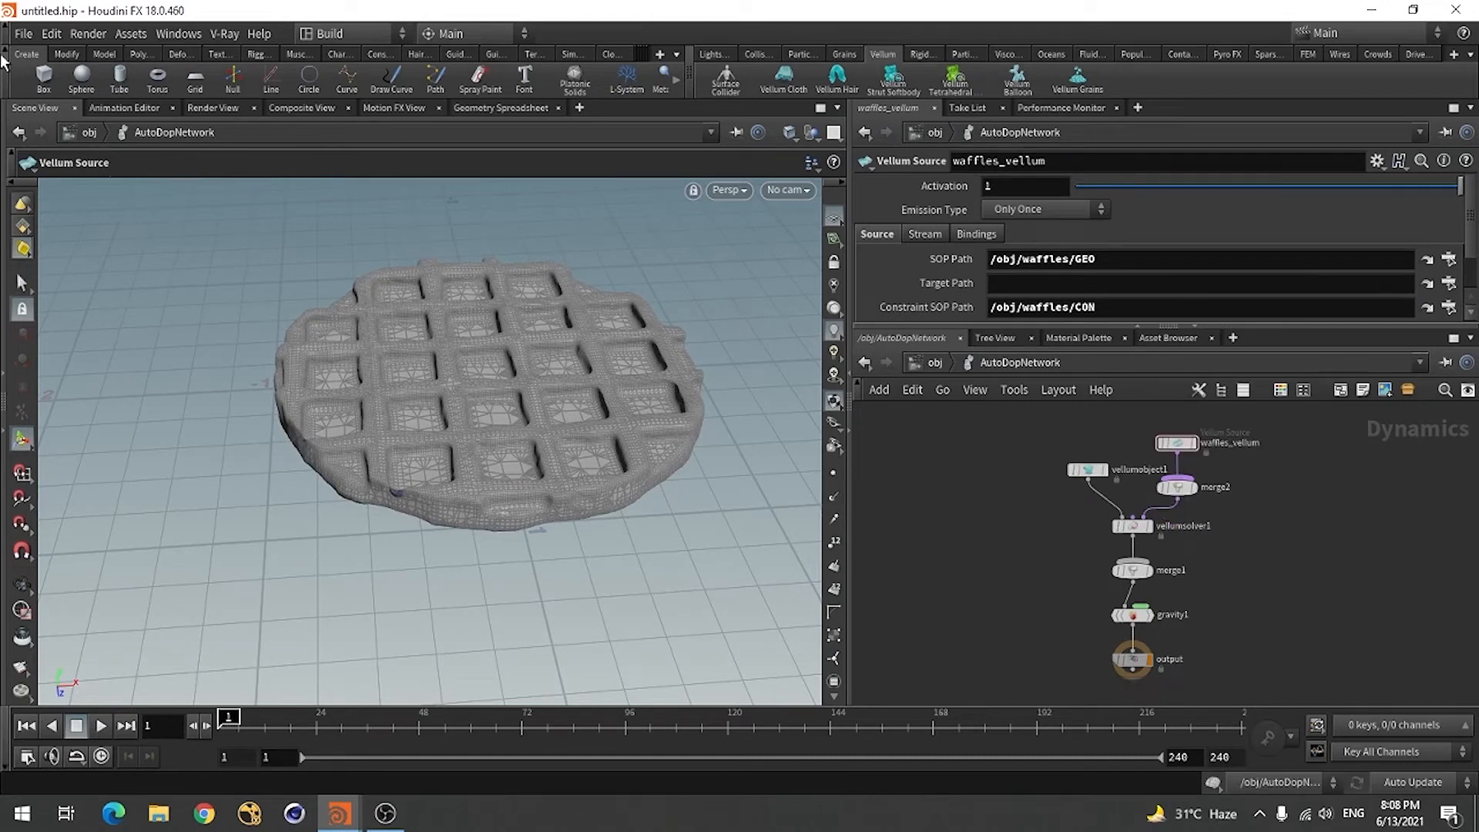
- Save the scene to the Desktop as tut.hip
{"action": "left_click", "coordinate": [24, 35]}
{"action": "left_click", "coordinate": [47, 159]}
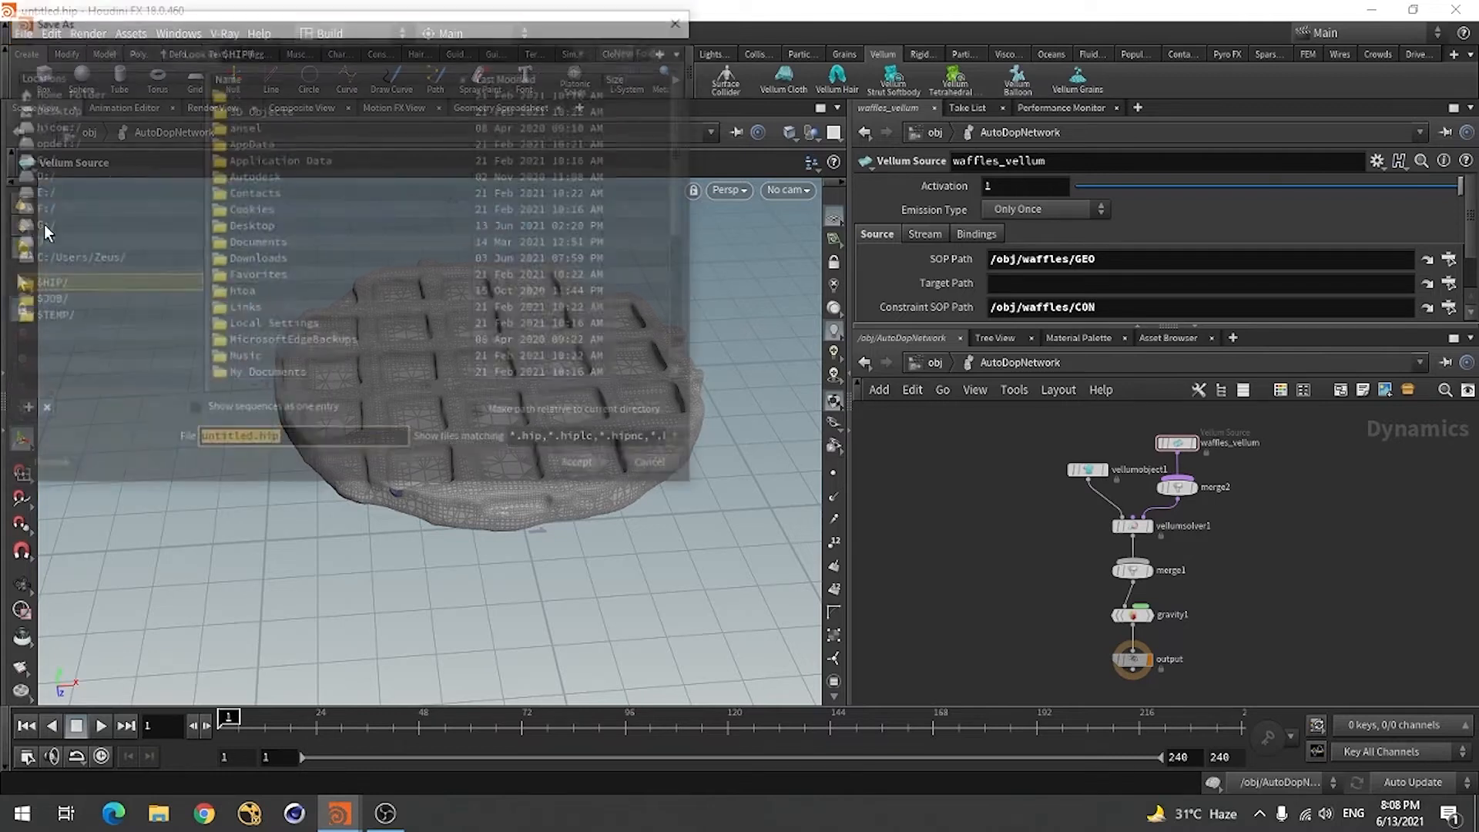
{"action": "left_click", "coordinate": [58, 109]}
{"action": "left_click", "coordinate": [247, 438]}
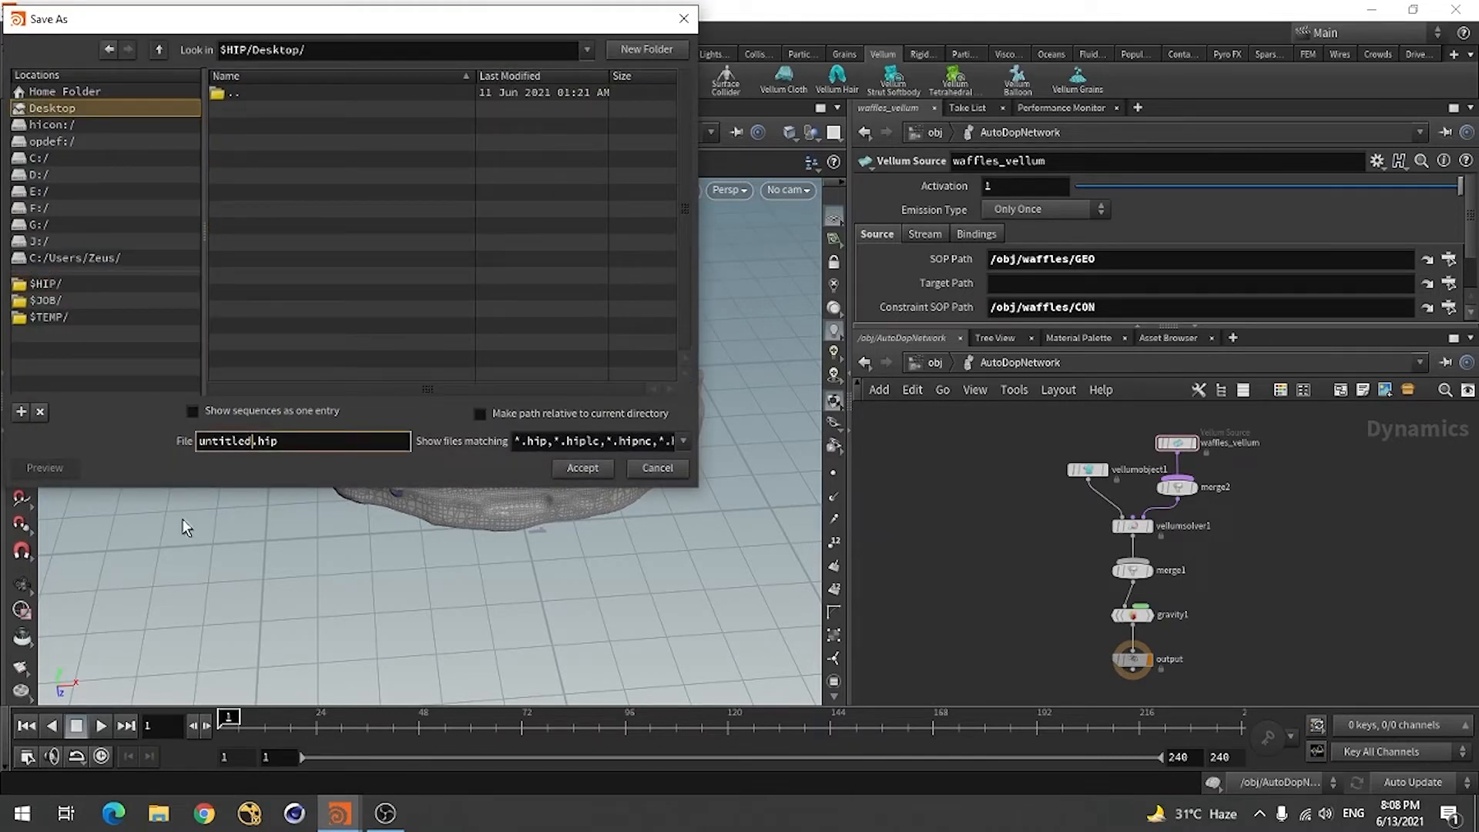
{"action": "key", "text": "BackSpace"}
{"action": "key", "text": "BackSpace"}
{"action": "key", "text": "BackSpace"}
{"action": "key", "text": "BackSpace"}
{"action": "key", "text": "BackSpace"}
{"action": "key", "text": "BackSpace"}
{"action": "key", "text": "BackSpace"}
{"action": "key", "text": "BackSpace"}
{"action": "type", "text": "tuto"}
{"action": "key", "text": "BackSpace"}
{"action": "left_click", "coordinate": [579, 469]}
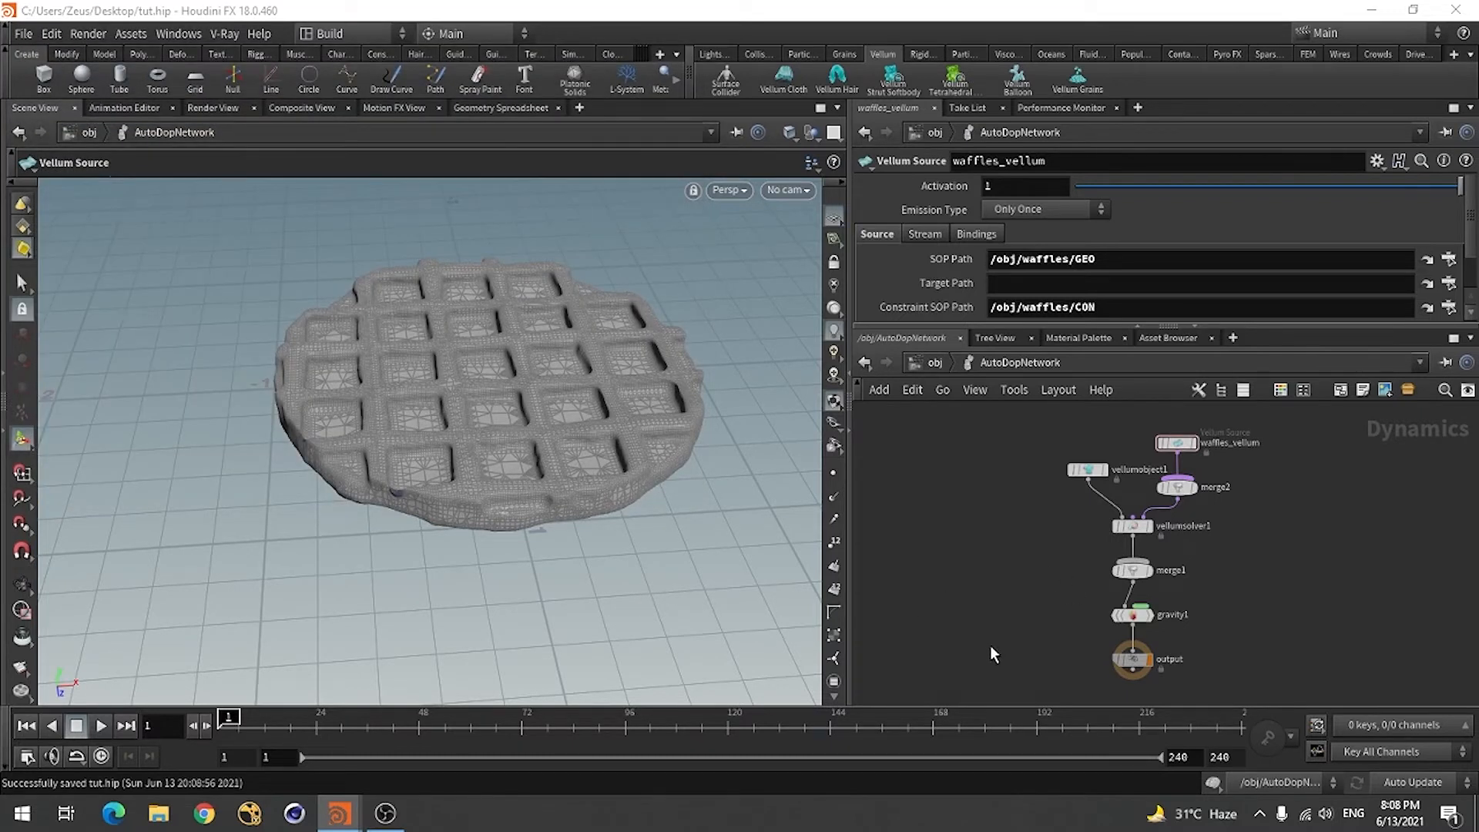
- Return to object level, play the softbody simulation and rewind it to frame 1
{"action": "left_click", "coordinate": [935, 363]}
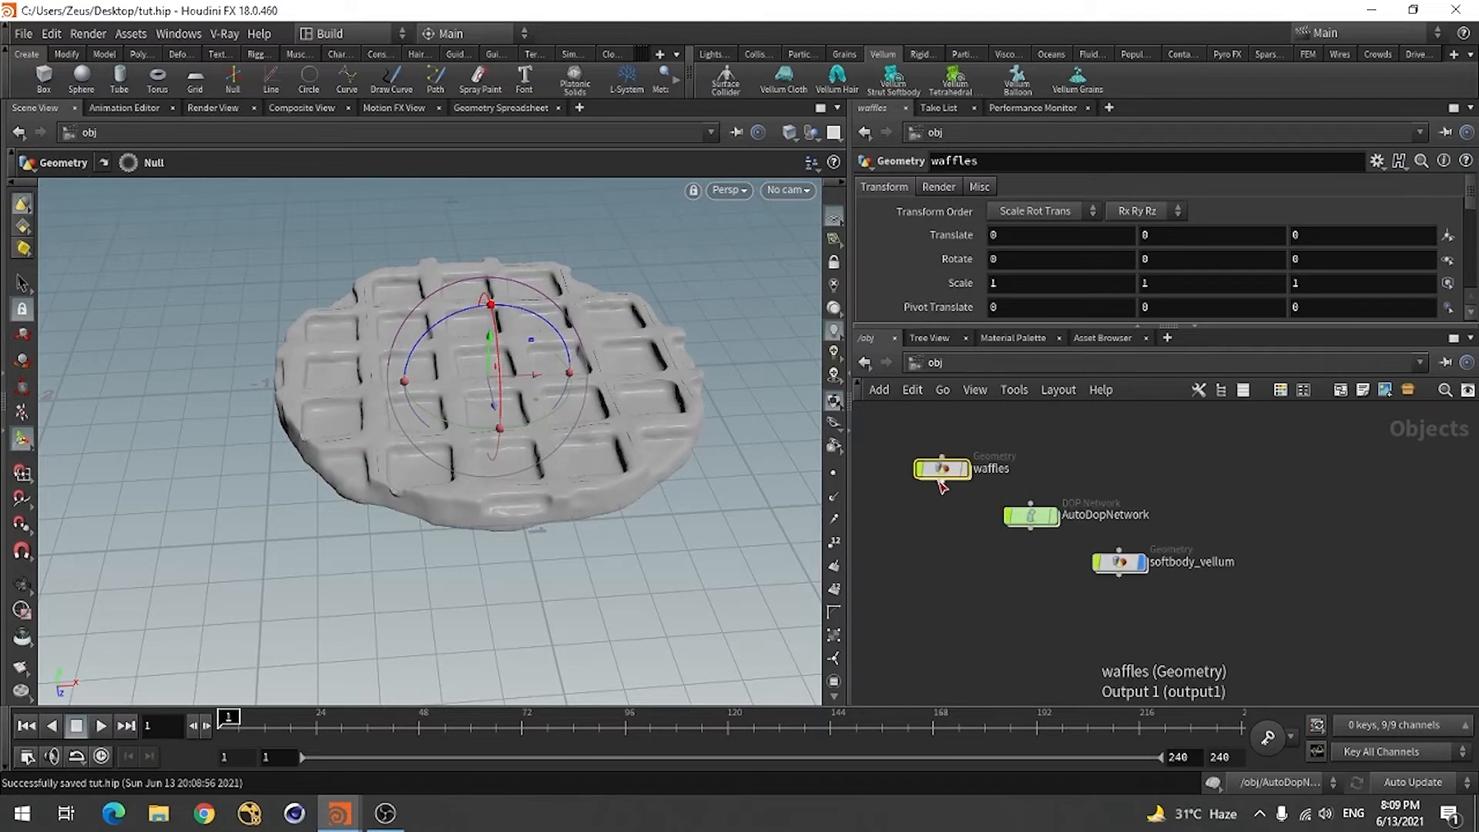
{"action": "left_click", "coordinate": [81, 728]}
{"action": "left_click", "coordinate": [26, 726]}
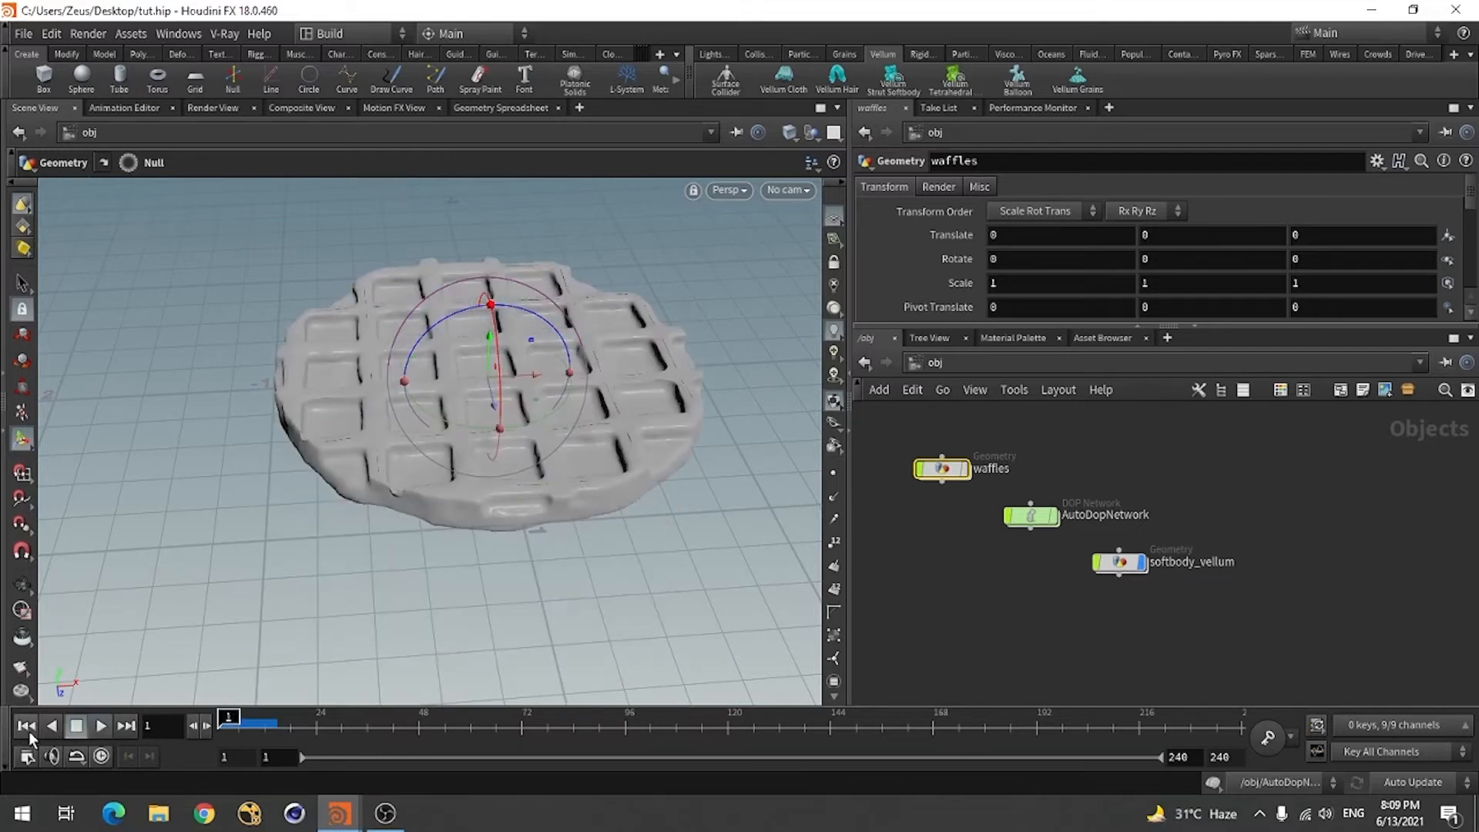
- Insert a Transform node between mountain1 and the out null inside the waffles network
{"action": "double_click", "coordinate": [949, 471]}
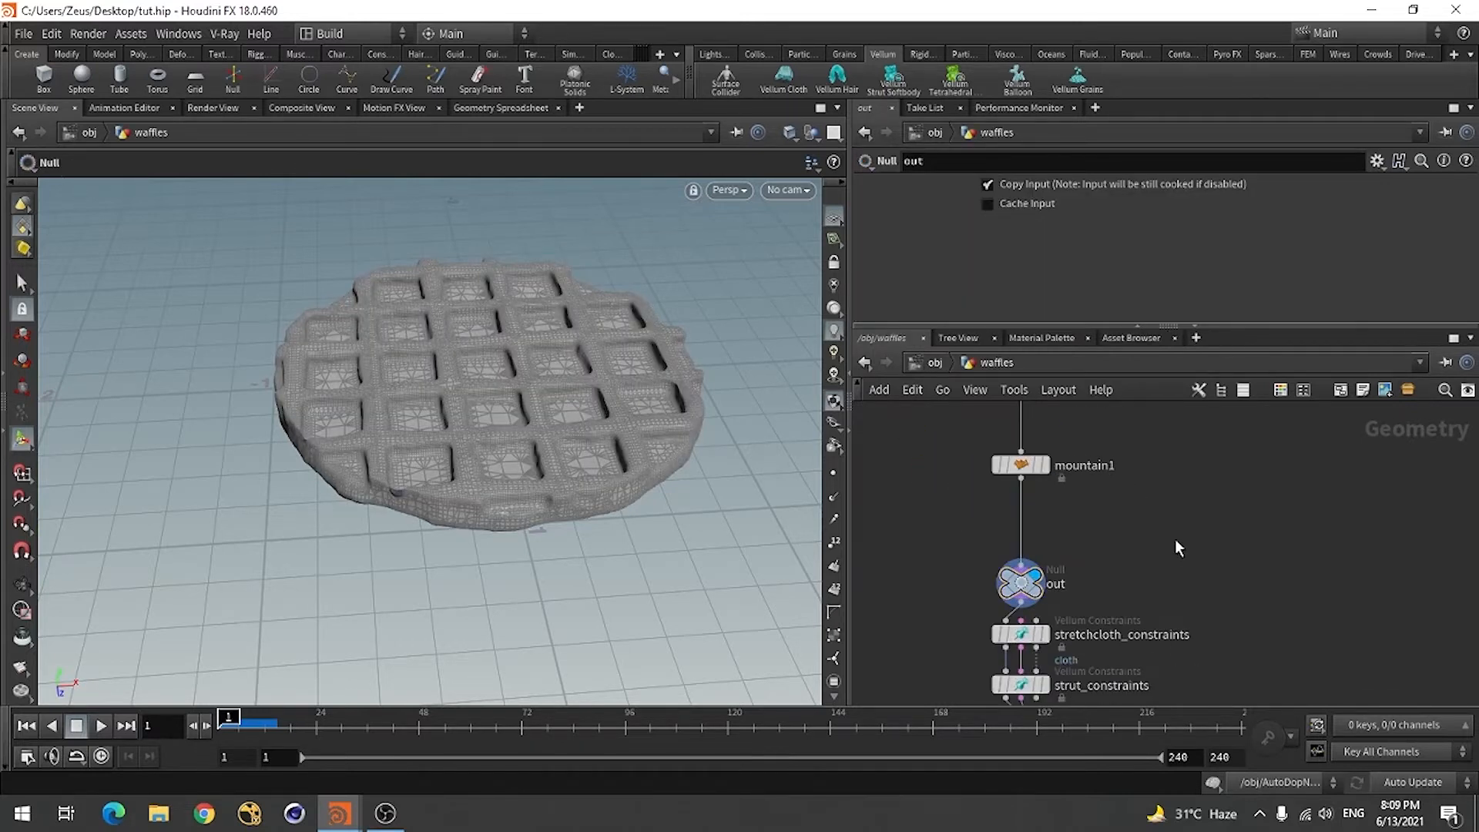
{"action": "key", "text": "Tab"}
{"action": "type", "text": "tre"}
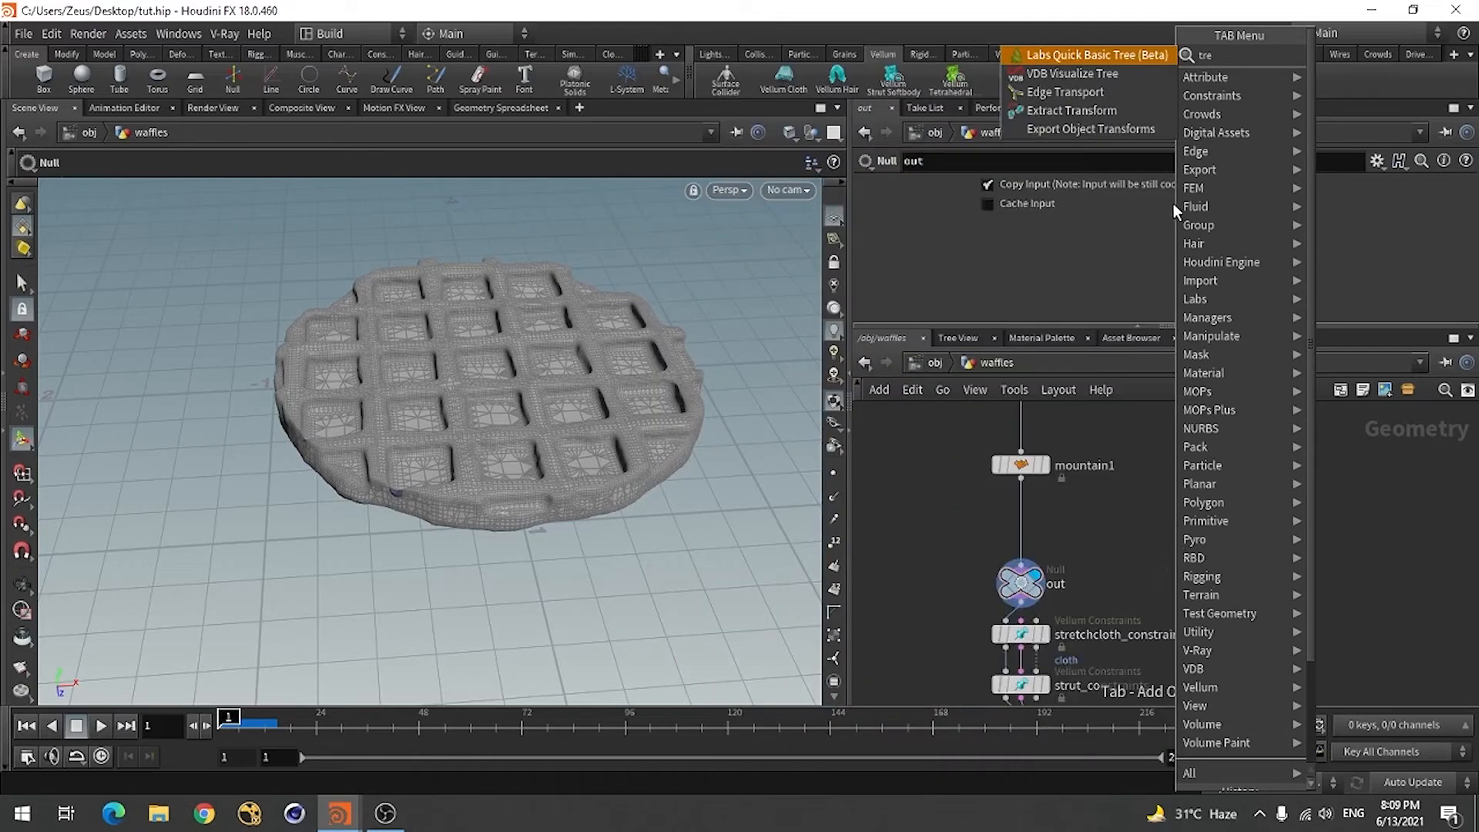
{"action": "key", "text": "BackSpace"}
{"action": "type", "text": "a"}
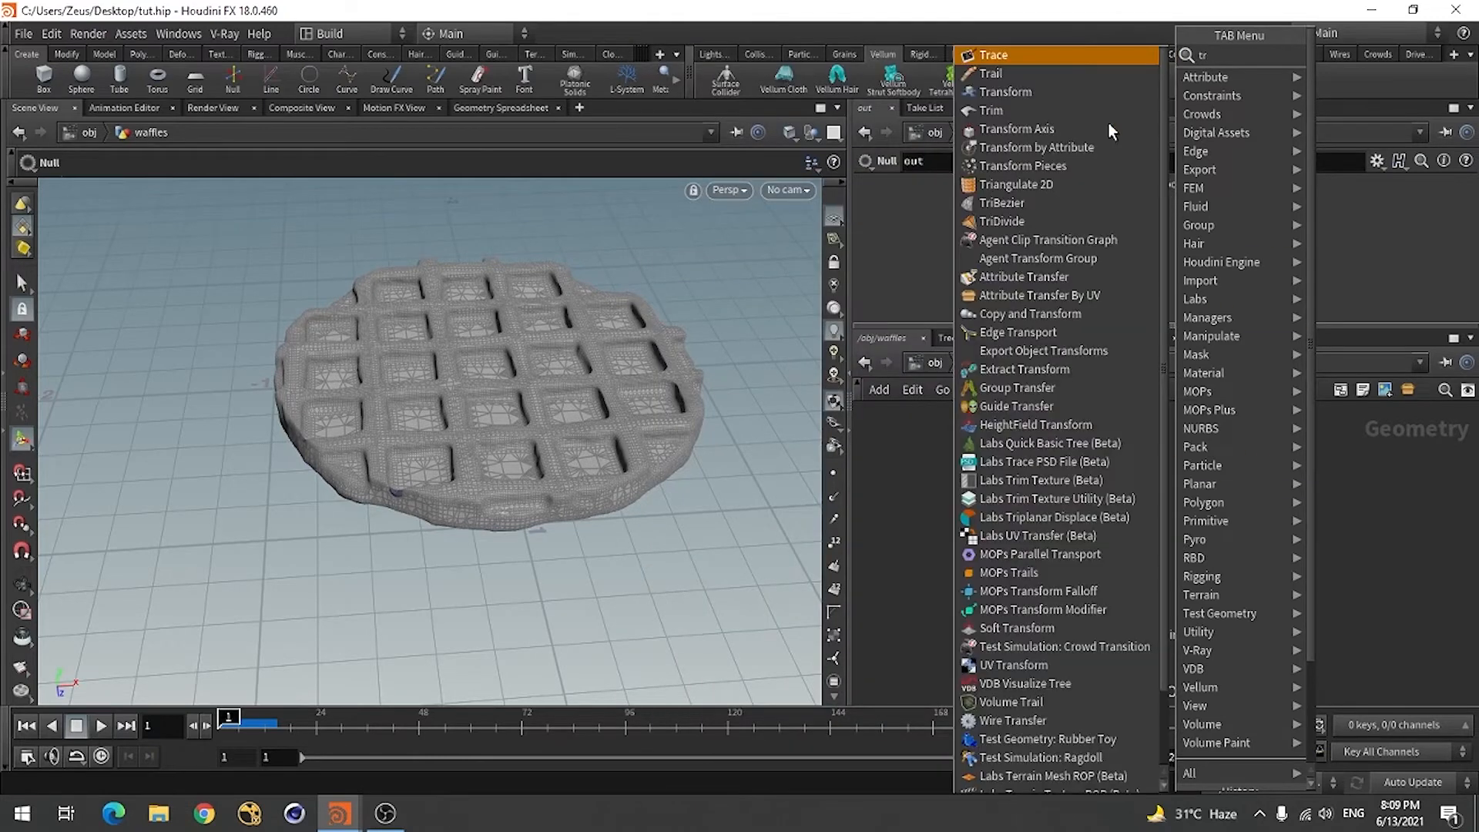
{"action": "left_click", "coordinate": [1114, 54]}
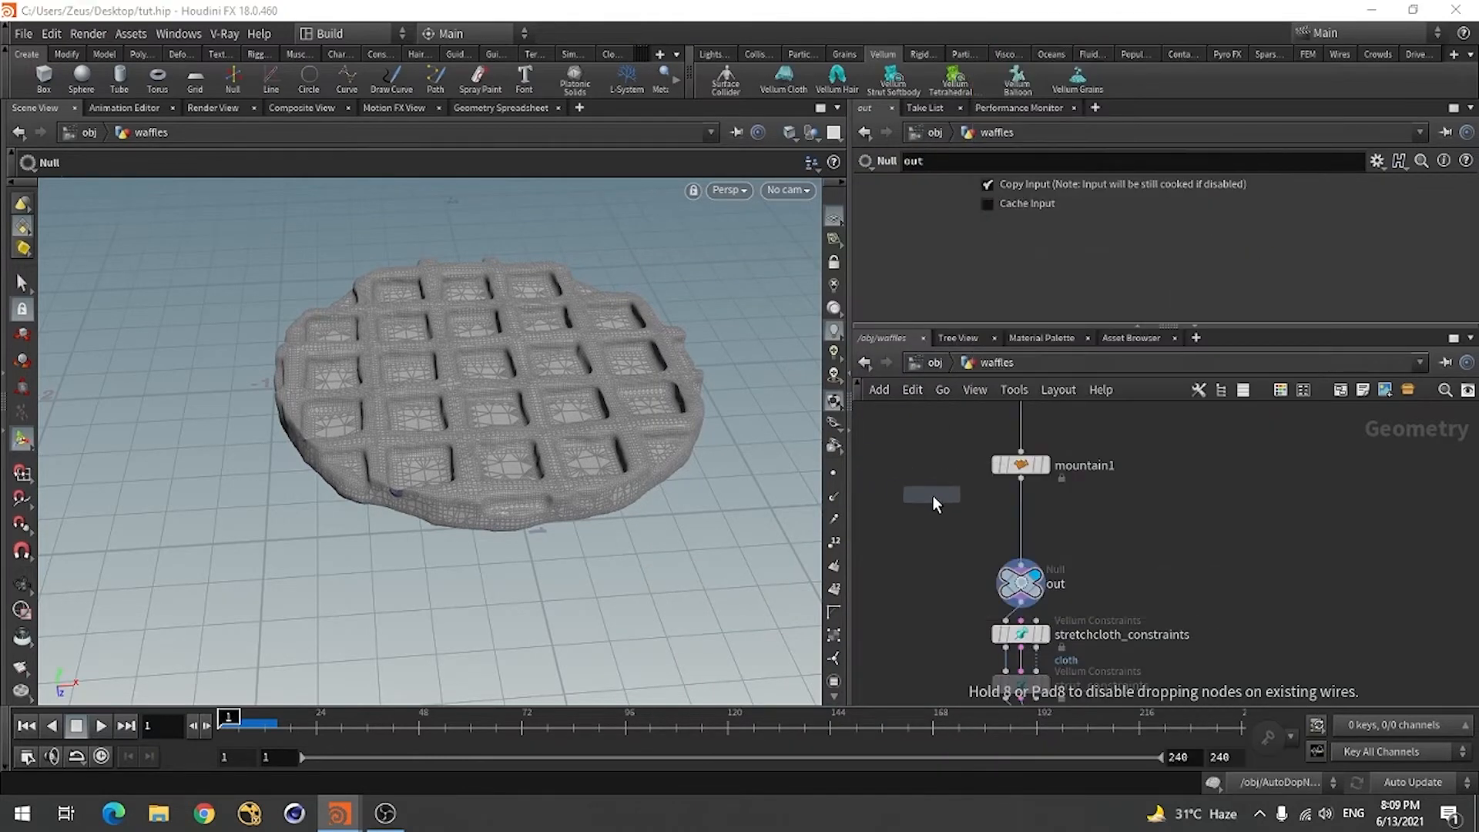
{"action": "left_click", "coordinate": [1022, 519]}
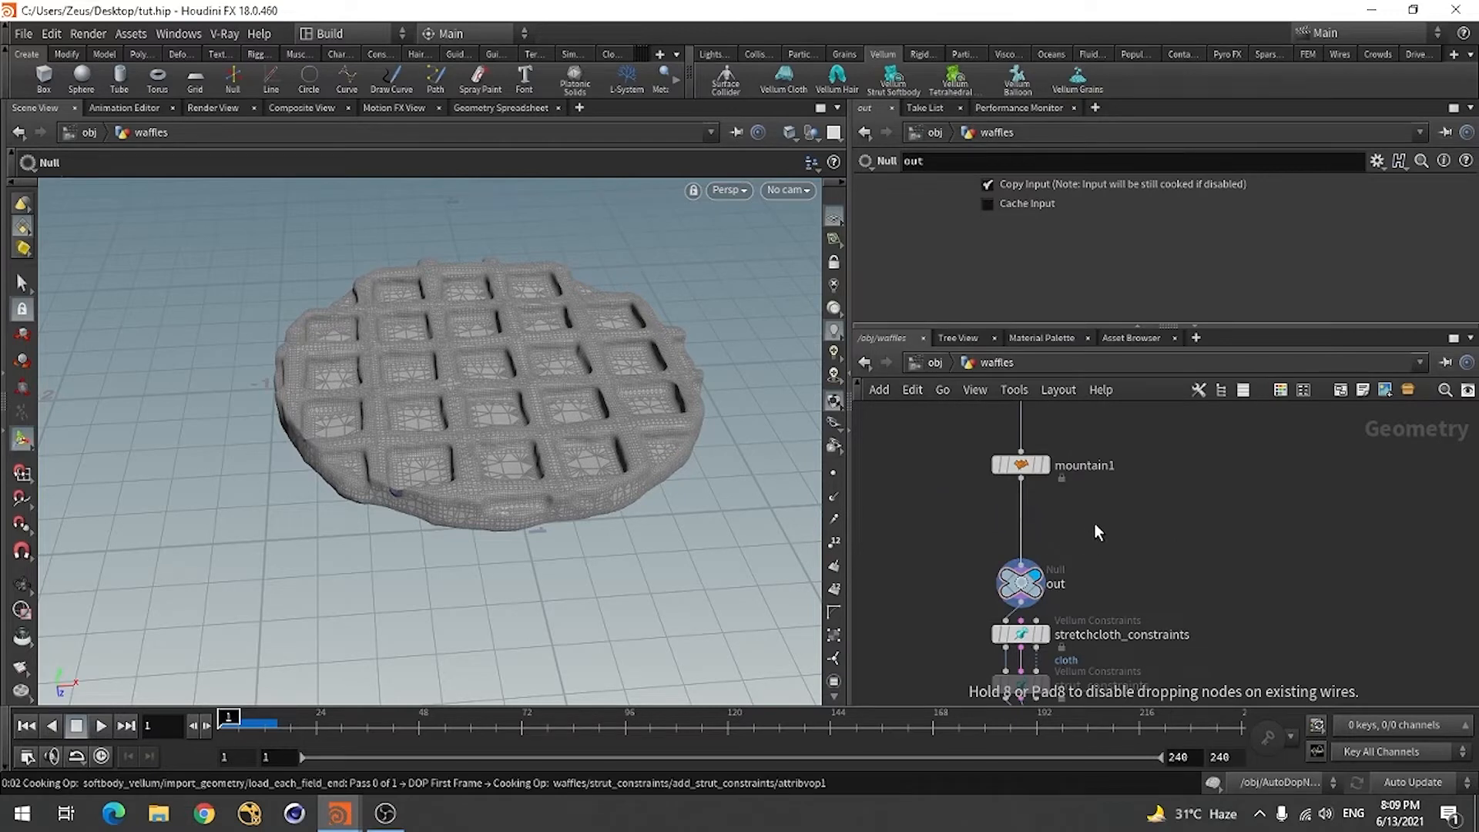
- Raise the waffle above the grid by setting the new Transform's Y translate to 1
{"action": "left_click", "coordinate": [1180, 257]}
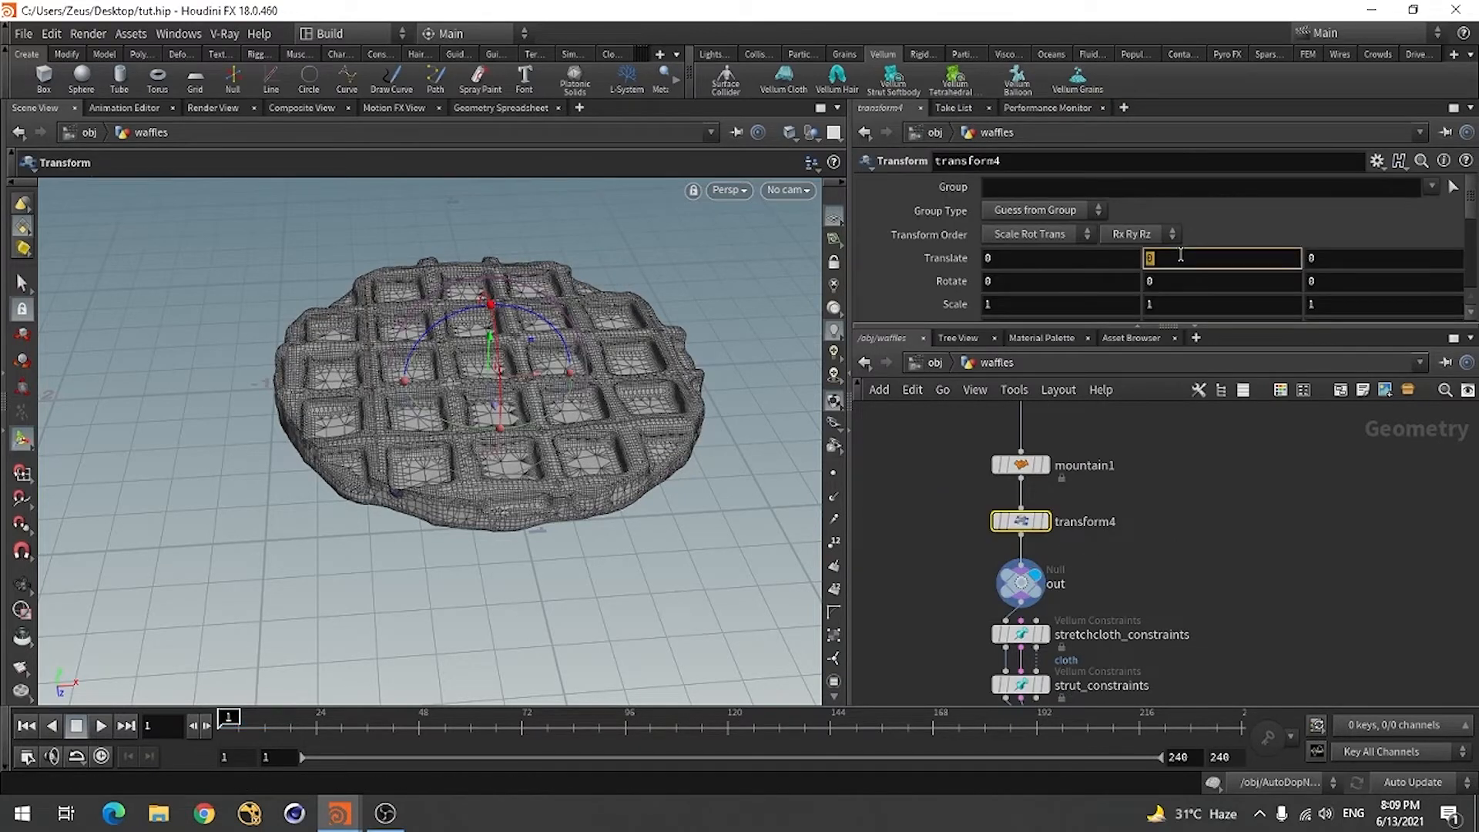
{"action": "key", "text": "Return"}
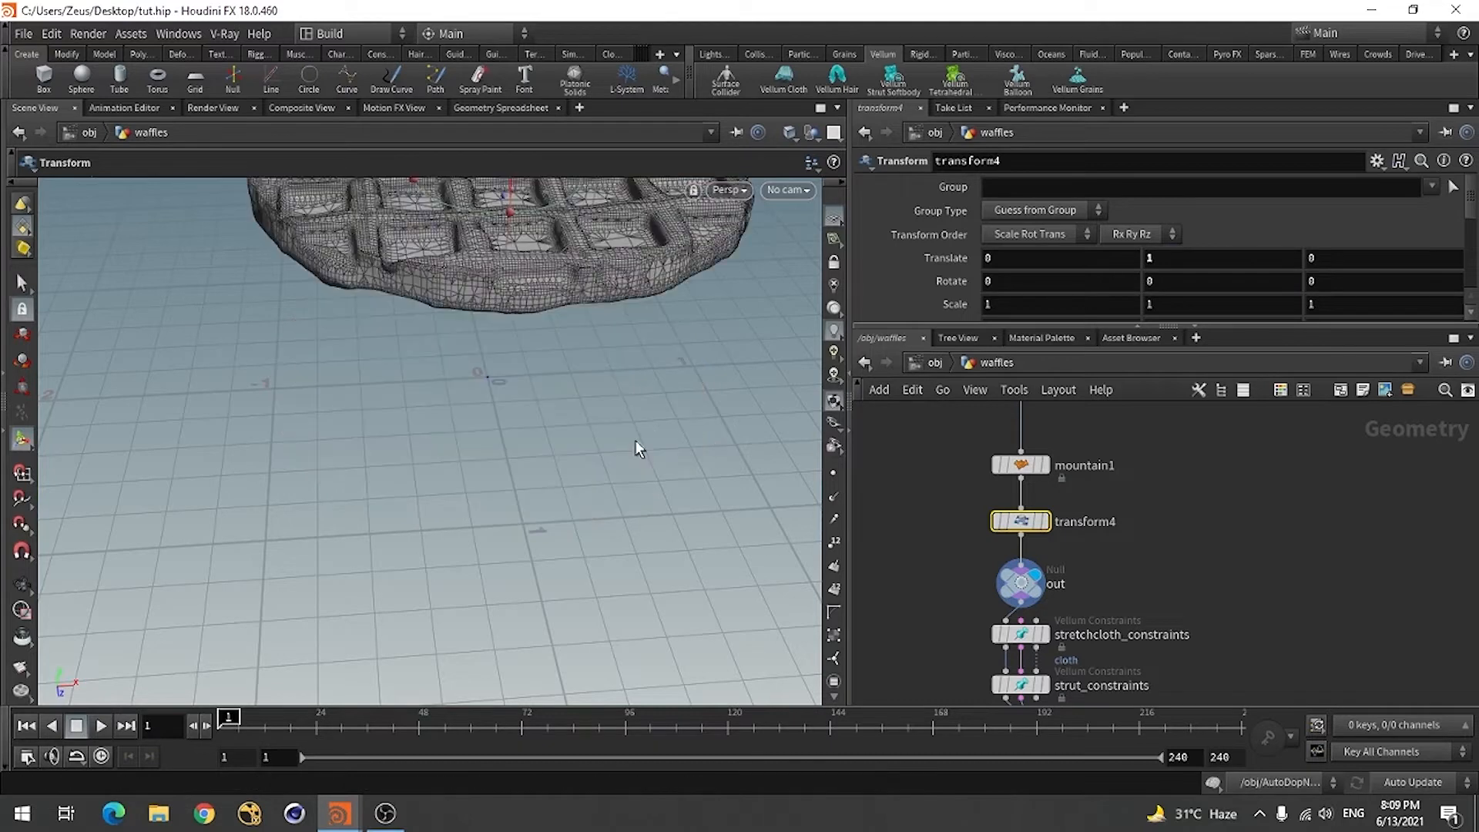
{"action": "key", "text": "Escape"}
{"action": "right_click_drag", "start_coordinate": [356, 462], "coordinate": [176, 519], "text": "alt"}
{"action": "left_click_drag", "start_coordinate": [176, 519], "coordinate": [386, 485], "text": "alt"}
- Add a Ground Plane collider to the AutoDopNetwork simulation
{"action": "left_click", "coordinate": [935, 363]}
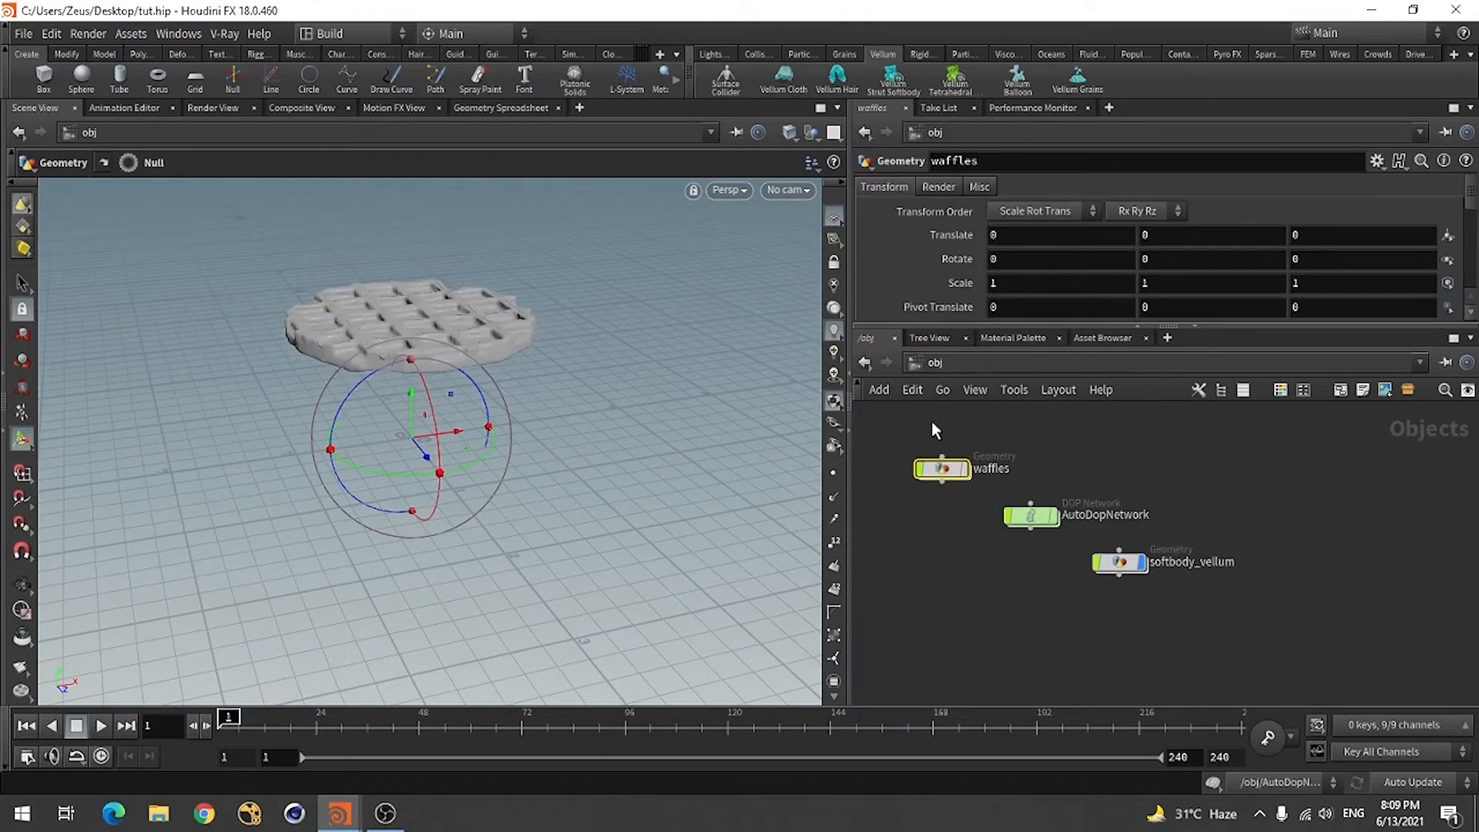
{"action": "double_click", "coordinate": [1026, 521]}
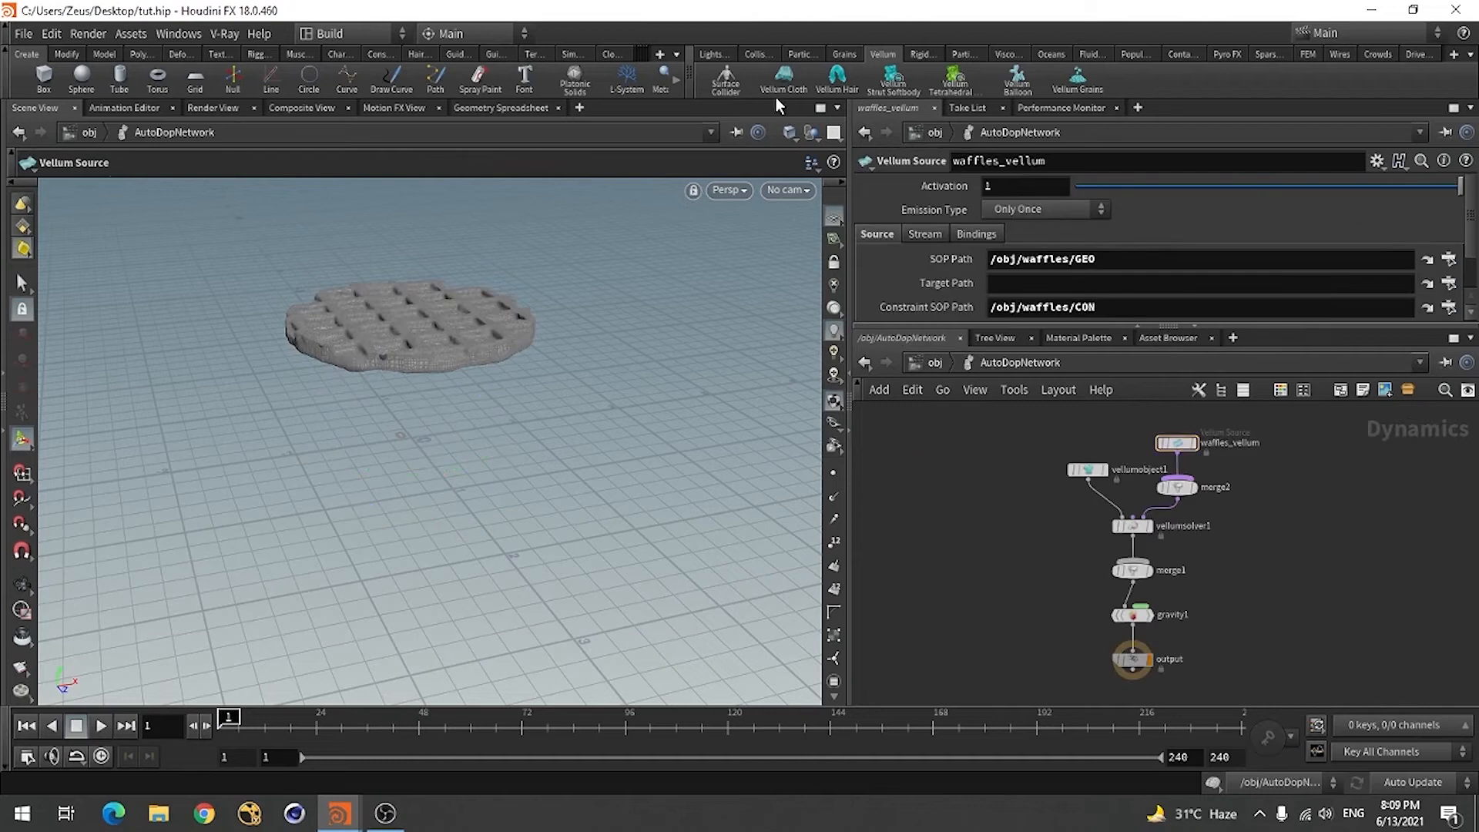
{"action": "left_click", "coordinate": [757, 54]}
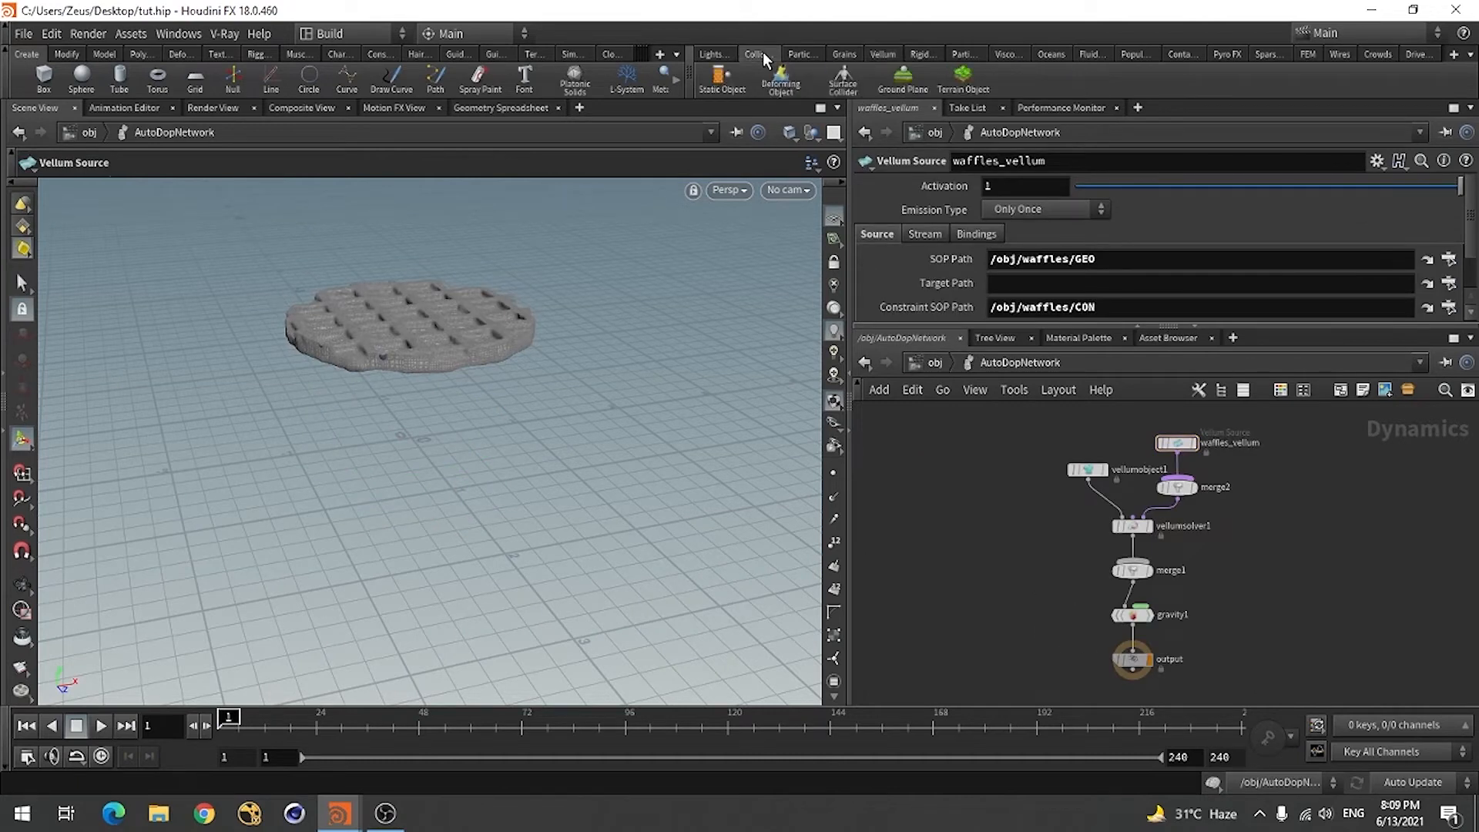
{"action": "left_click", "coordinate": [905, 77]}
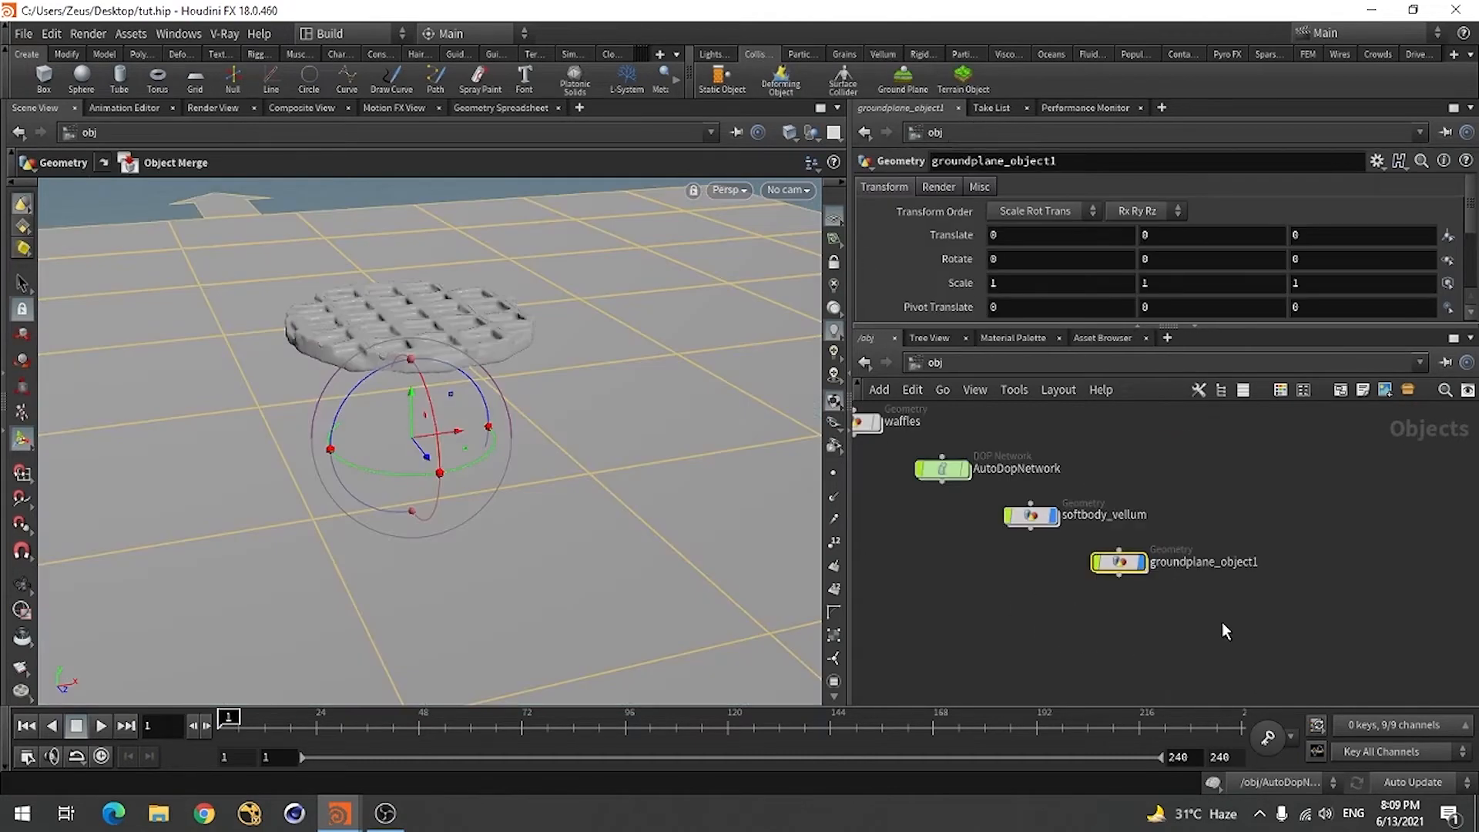
- Hide groundplane_object1 and lay out the nodes both at object level and inside AutoDopNetwork
{"action": "left_click", "coordinate": [1141, 562]}
{"action": "left_click", "coordinate": [1025, 628]}
{"action": "key", "text": "l"}
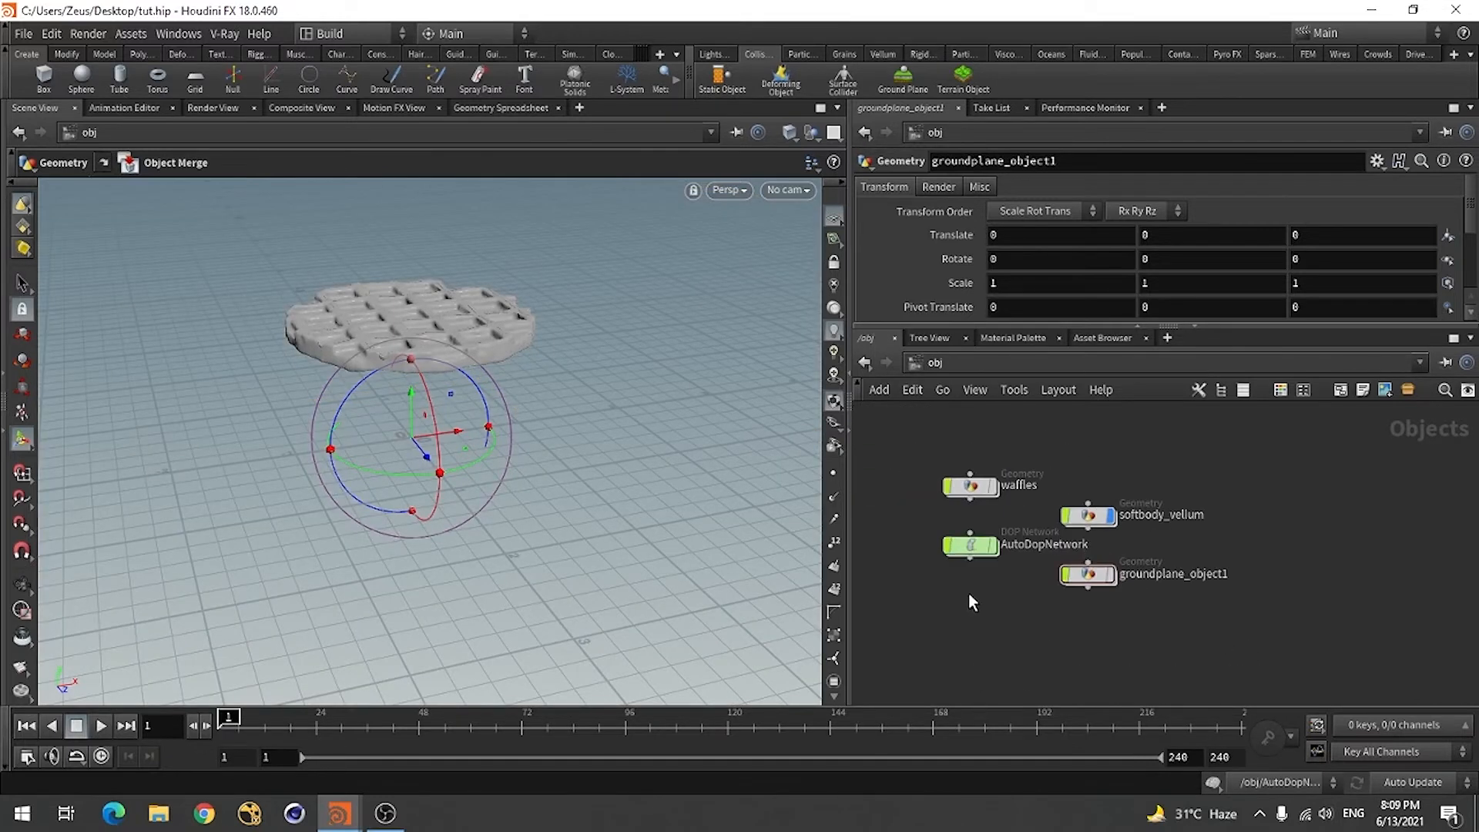
{"action": "double_click", "coordinate": [971, 545]}
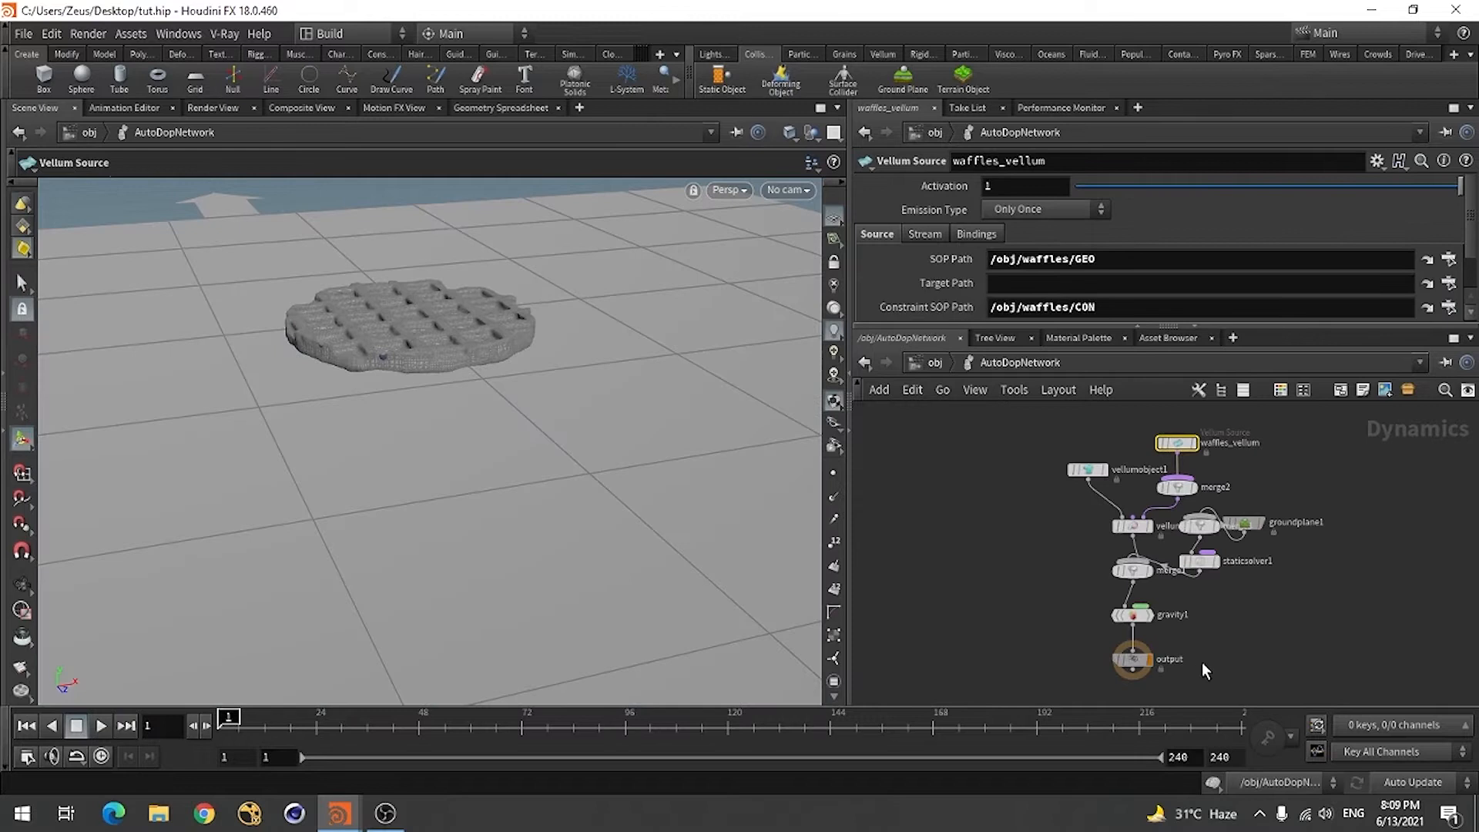
{"action": "key", "text": "l"}
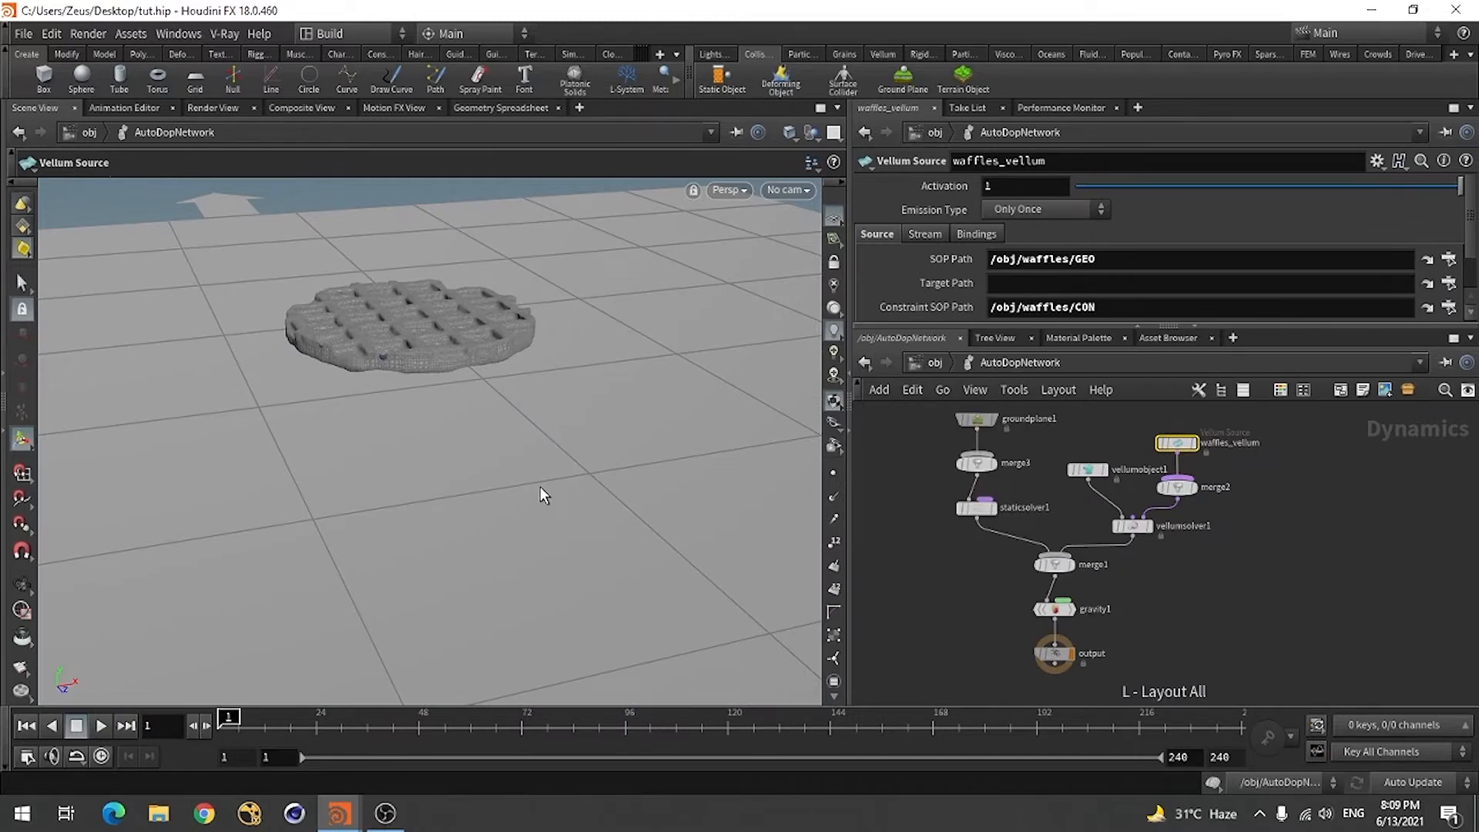
- Play the waffle's drop onto the ground plane, scrub back to frame 16 to examine its deformation, and rewind to frame 1
{"action": "left_click_drag", "start_coordinate": [429, 494], "coordinate": [389, 473], "text": "alt"}
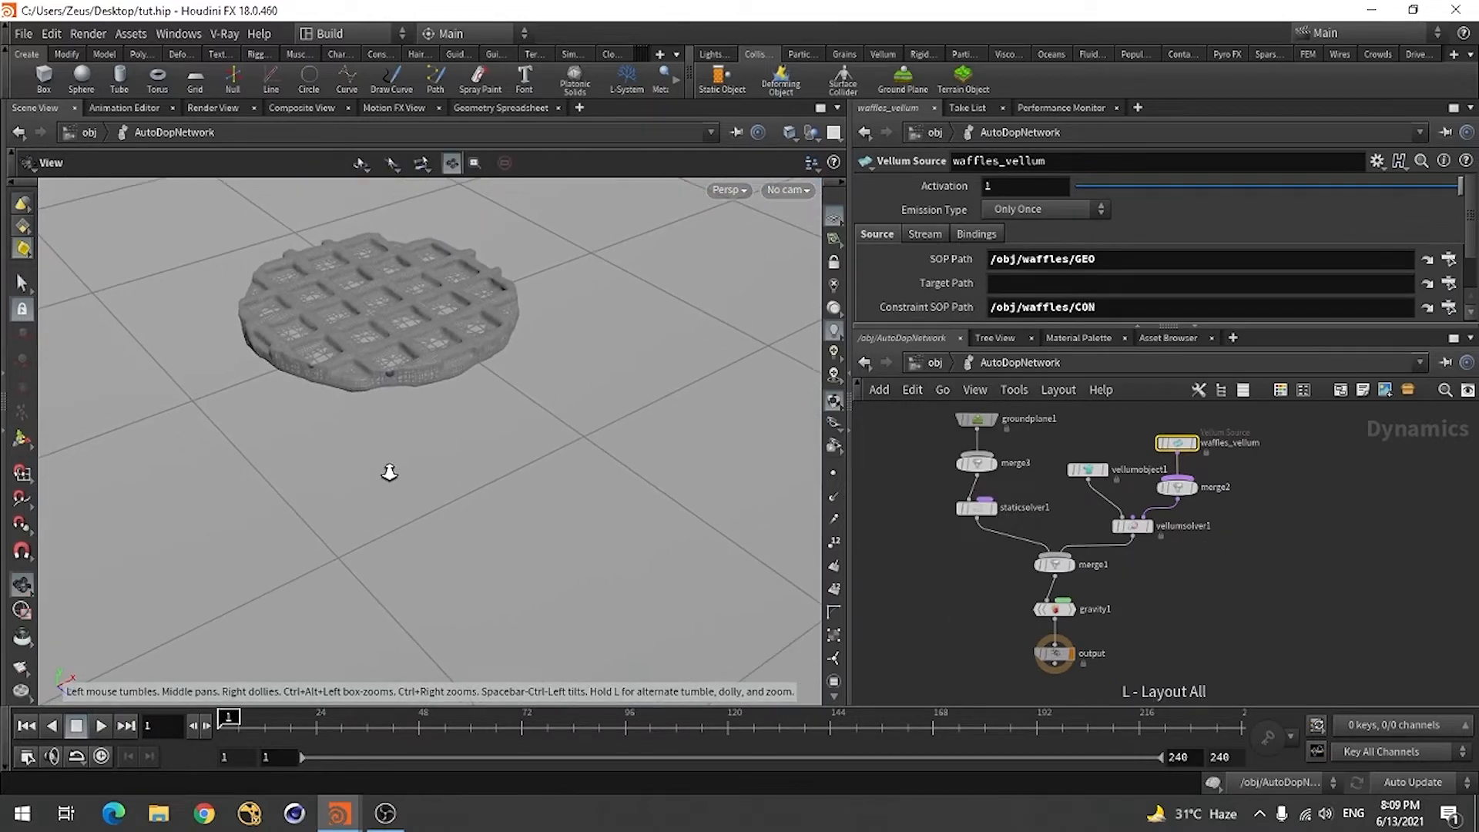
{"action": "left_click_drag", "start_coordinate": [354, 520], "coordinate": [317, 508], "text": "alt"}
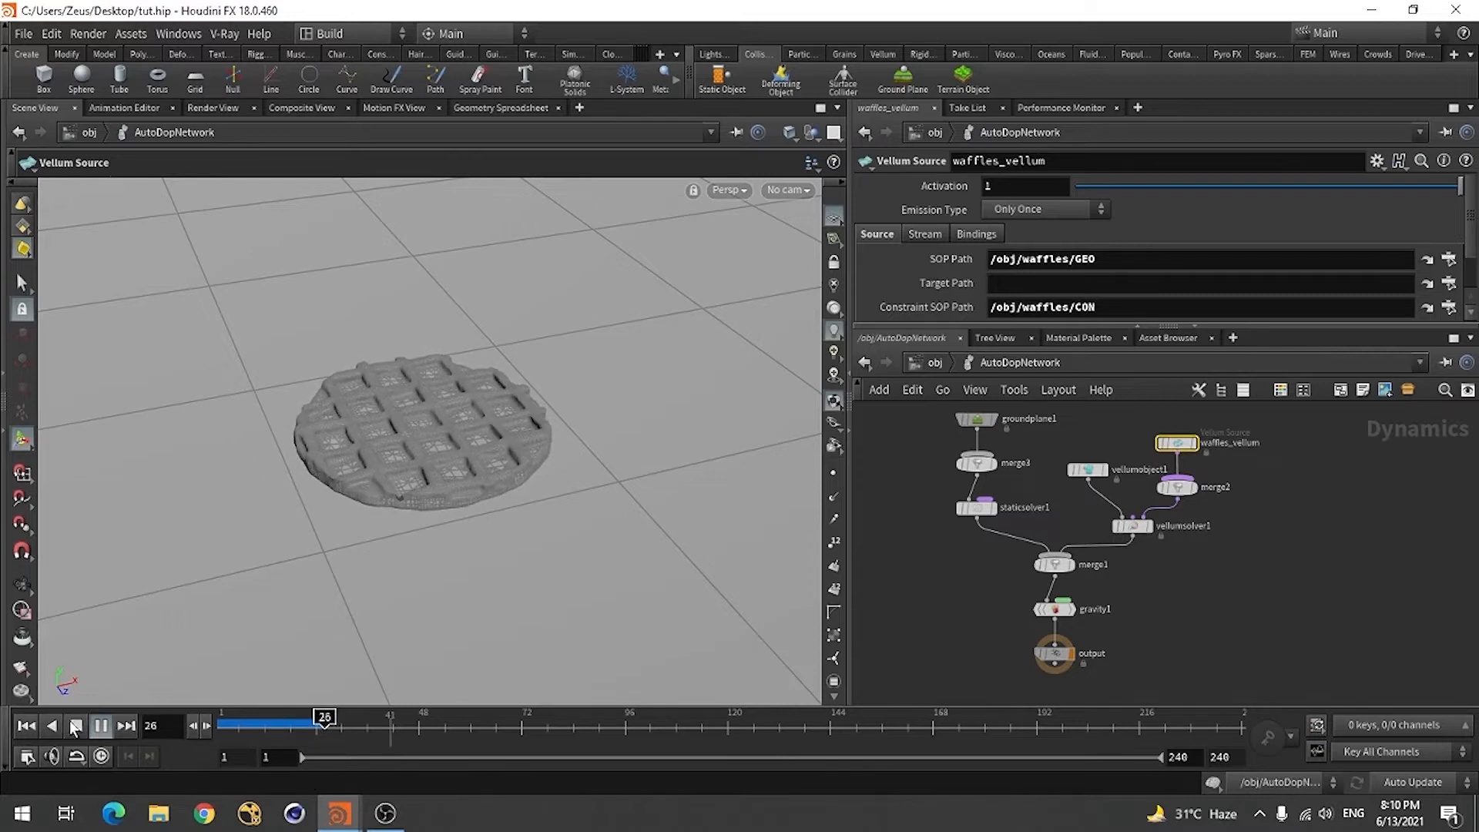
{"action": "left_click", "coordinate": [339, 718]}
{"action": "left_click_drag", "start_coordinate": [333, 719], "coordinate": [282, 722]}
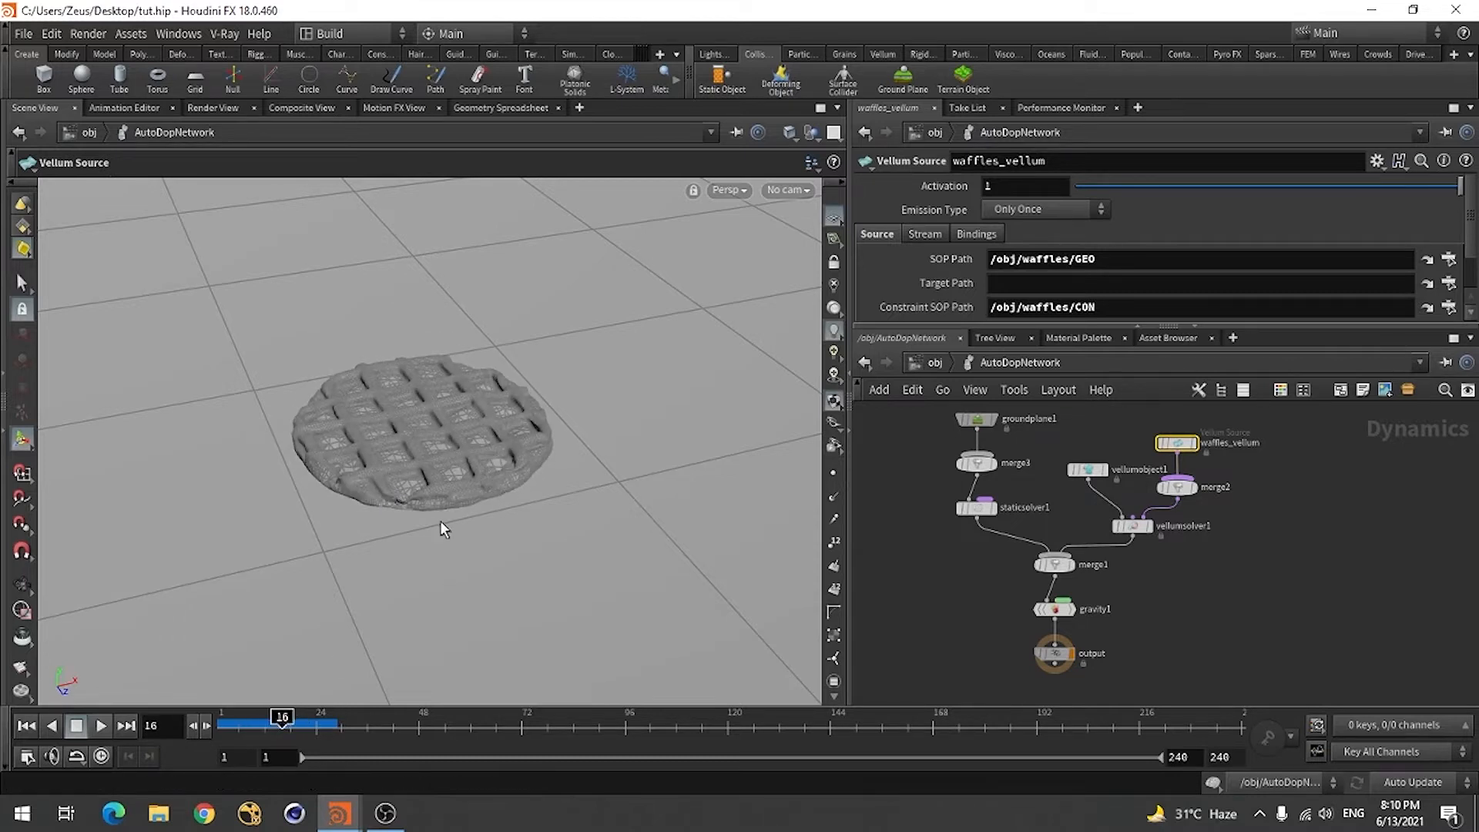
{"action": "left_click_drag", "start_coordinate": [450, 422], "coordinate": [432, 552]}
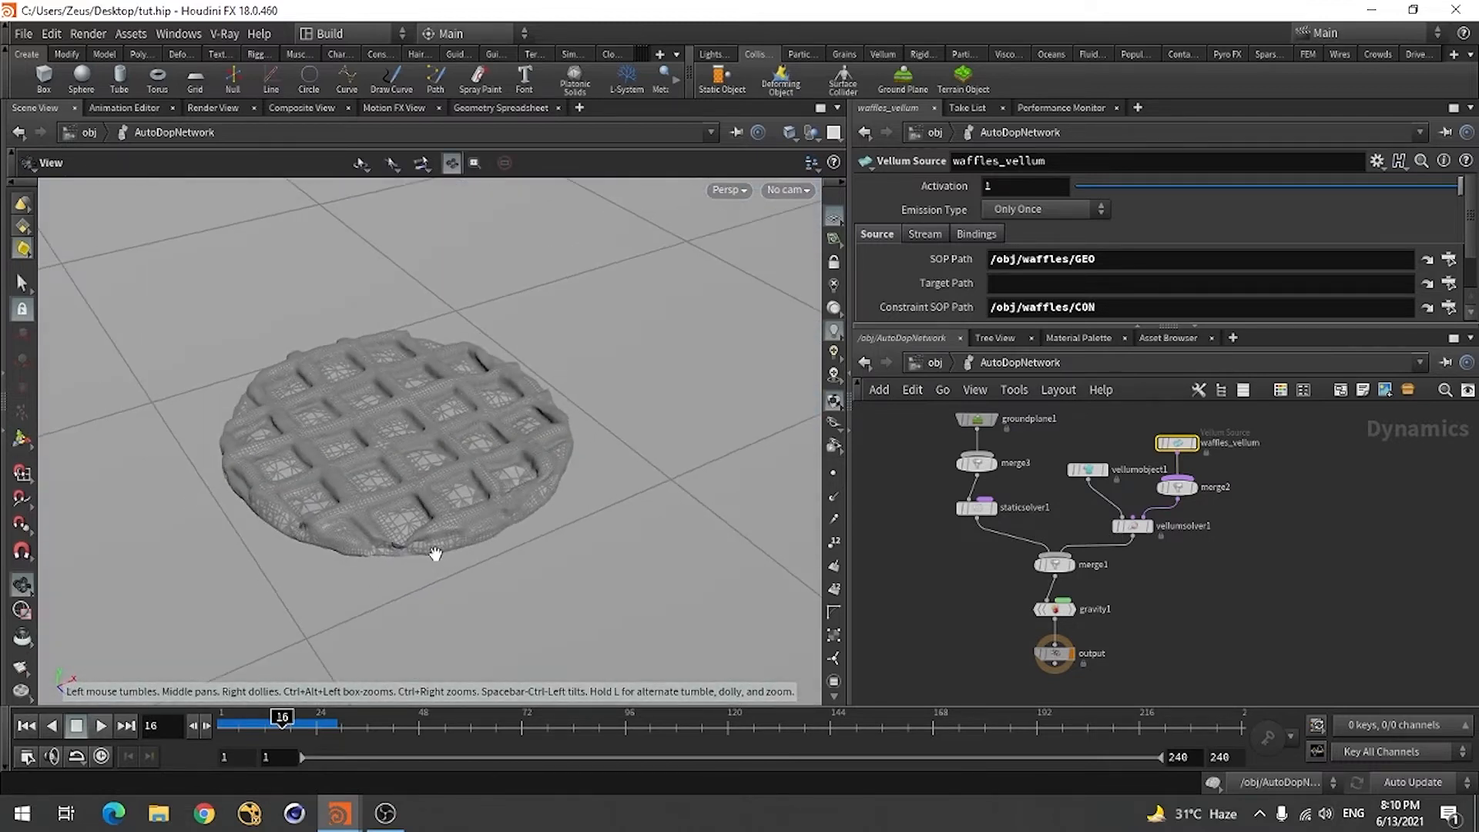
{"action": "left_click", "coordinate": [27, 726]}
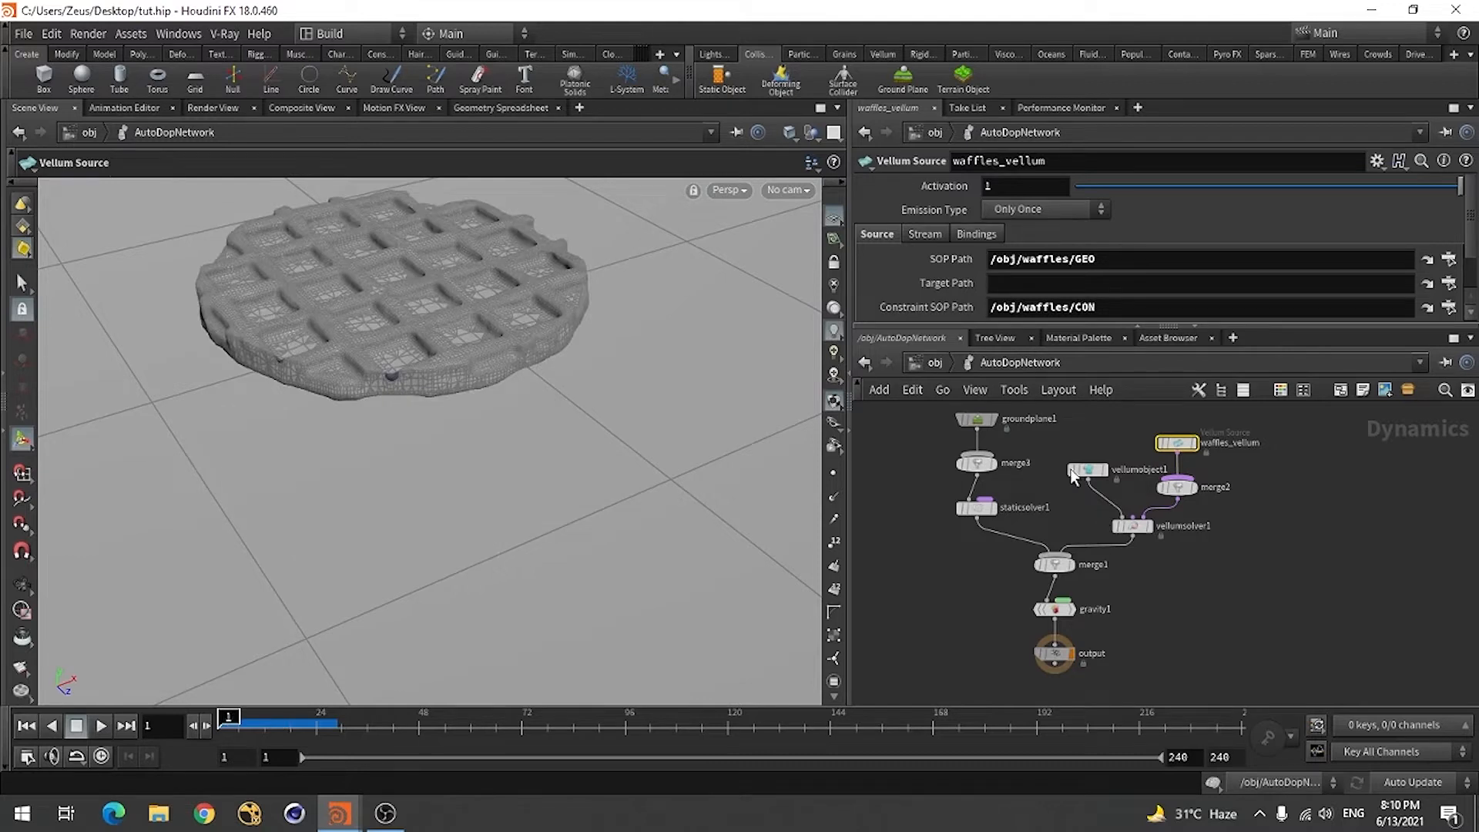
- Set the Bend stiffness of the stretchcloth_constraints node in the waffles network to 100
{"action": "left_click", "coordinate": [941, 363]}
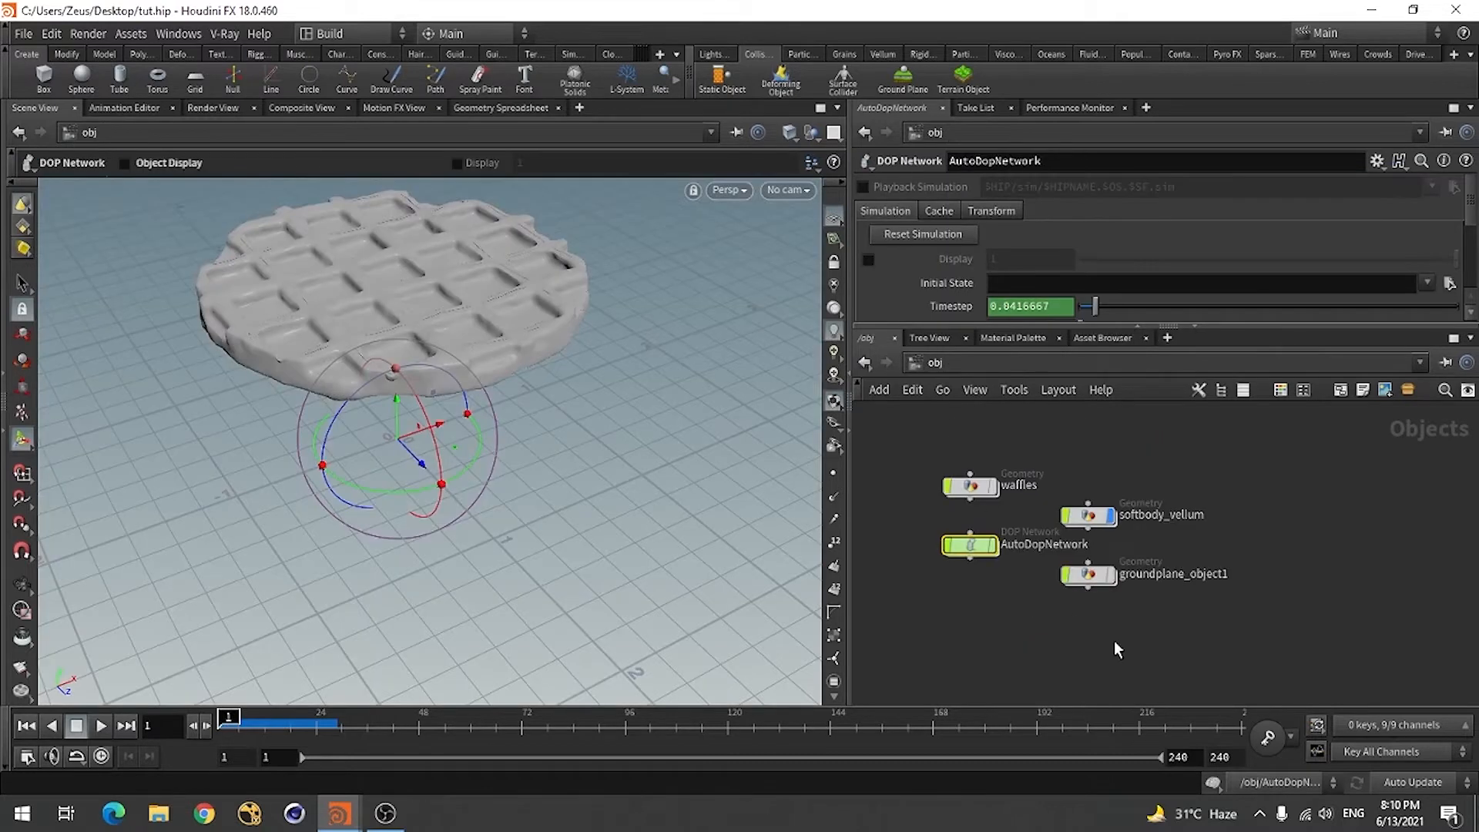
{"action": "double_click", "coordinate": [961, 483]}
{"action": "scroll", "coordinate": [1154, 636], "scroll_direction": "up", "scroll_amount": 5}
{"action": "left_click", "coordinate": [1011, 509]}
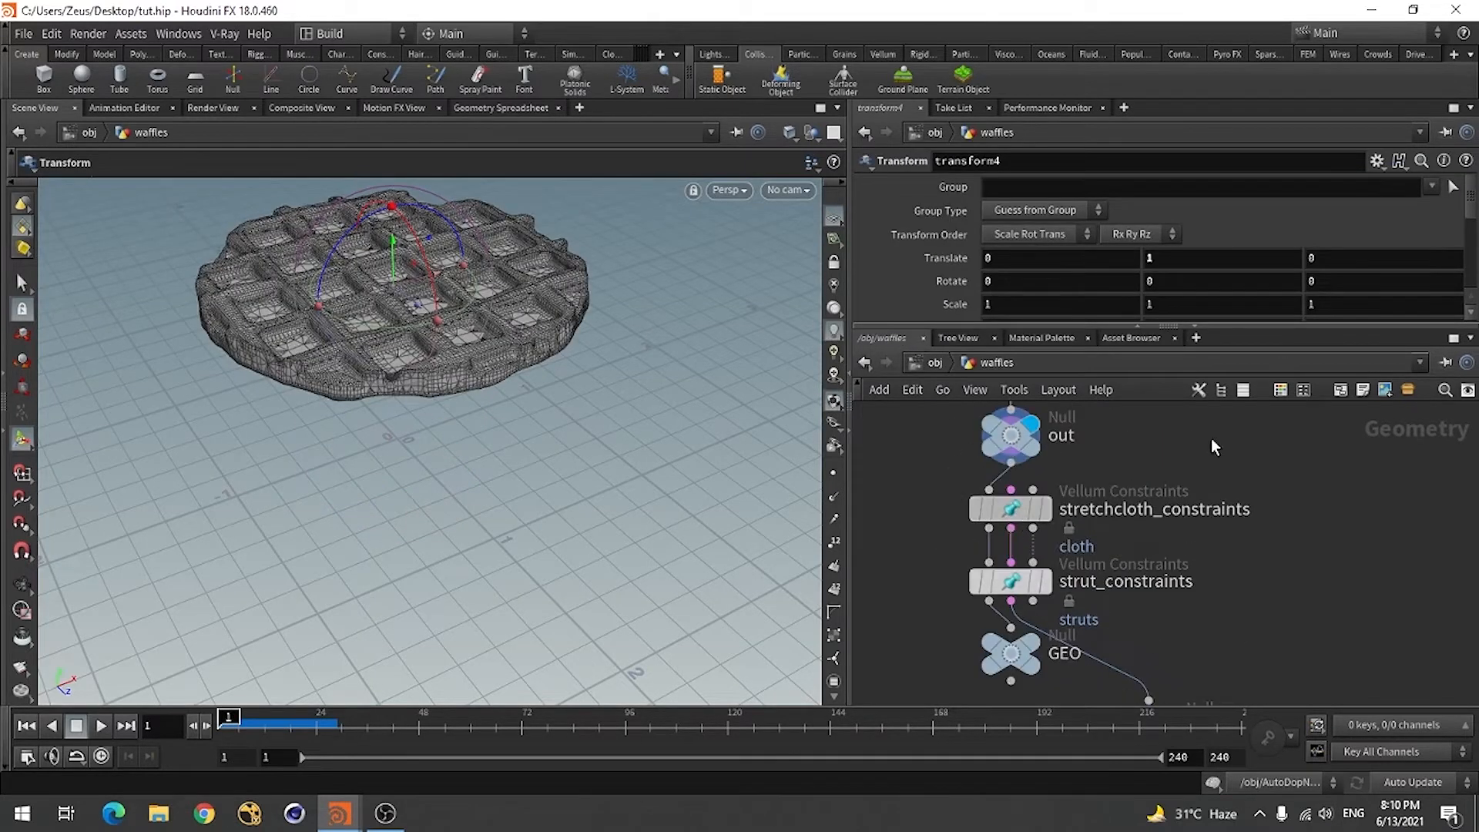
{"action": "left_click_drag", "start_coordinate": [1165, 327], "coordinate": [875, 486]}
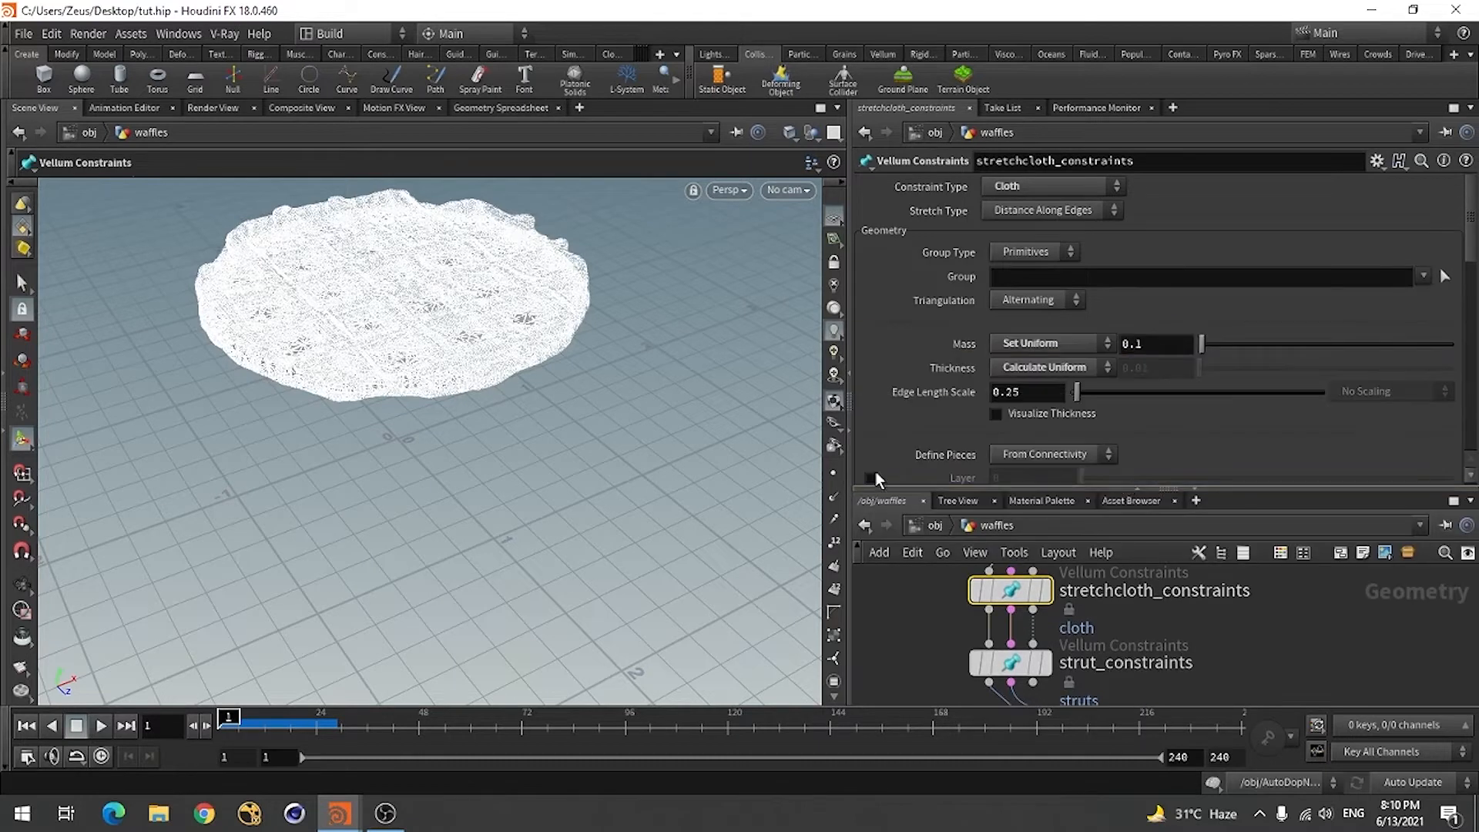
{"action": "scroll", "coordinate": [903, 382], "scroll_direction": "down", "scroll_amount": 3}
{"action": "scroll", "coordinate": [903, 377], "scroll_direction": "down", "scroll_amount": 3}
{"action": "scroll", "coordinate": [904, 404], "scroll_direction": "down", "scroll_amount": 5}
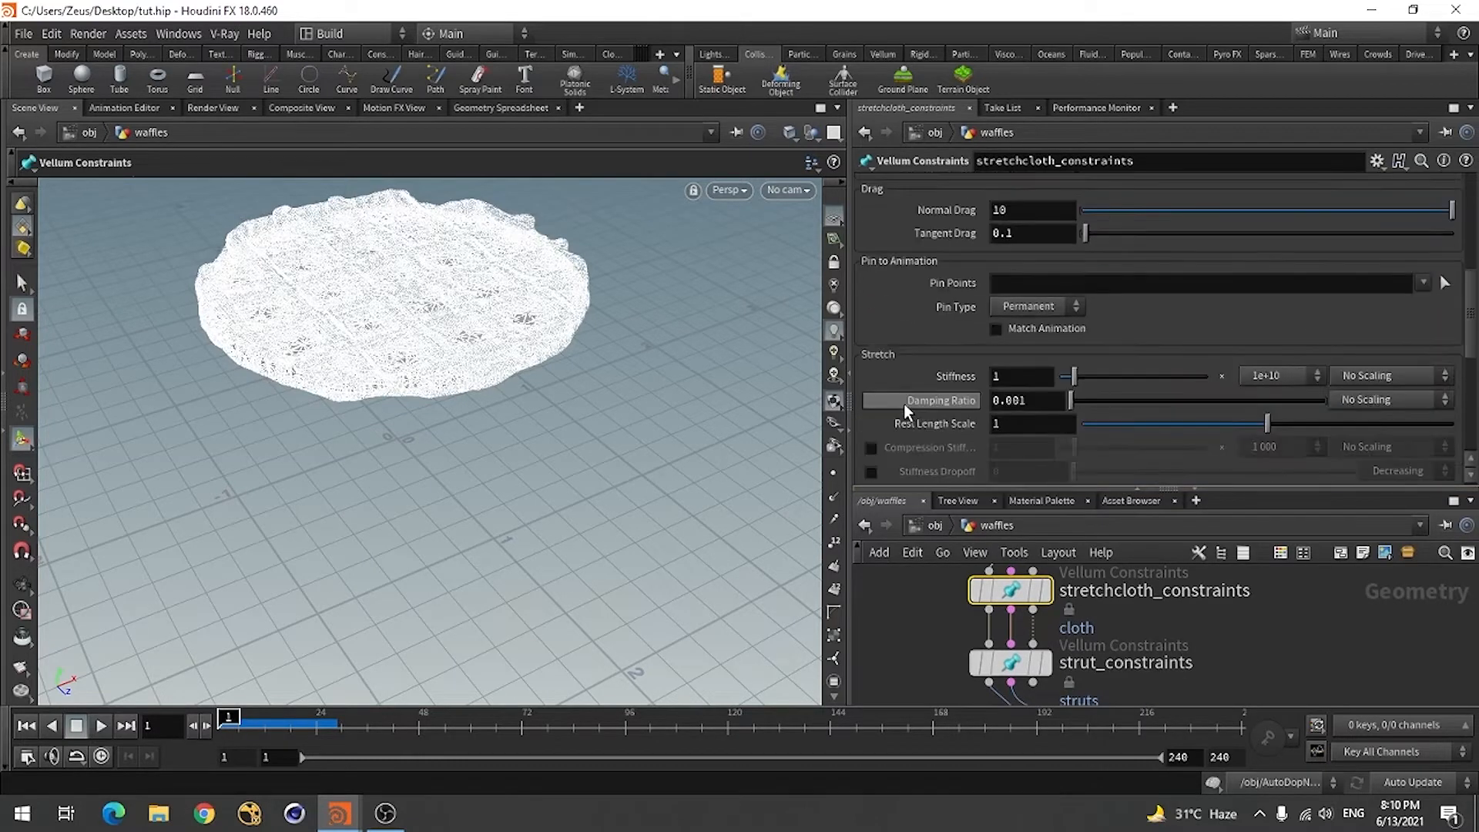
{"action": "scroll", "coordinate": [922, 443], "scroll_direction": "down", "scroll_amount": 5}
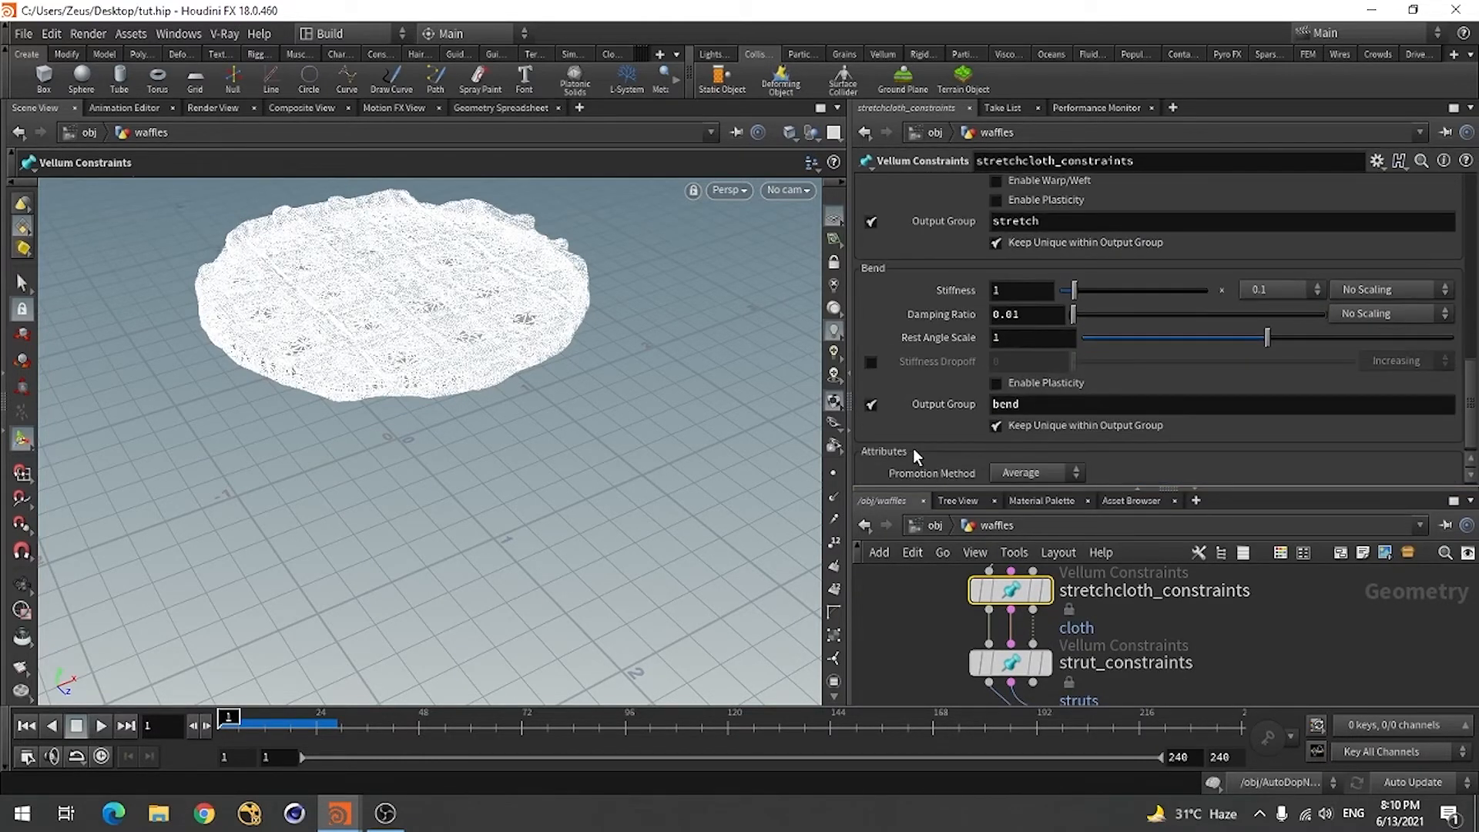
{"action": "scroll", "coordinate": [920, 435], "scroll_direction": "down", "scroll_amount": 1}
{"action": "left_click", "coordinate": [1015, 280]}
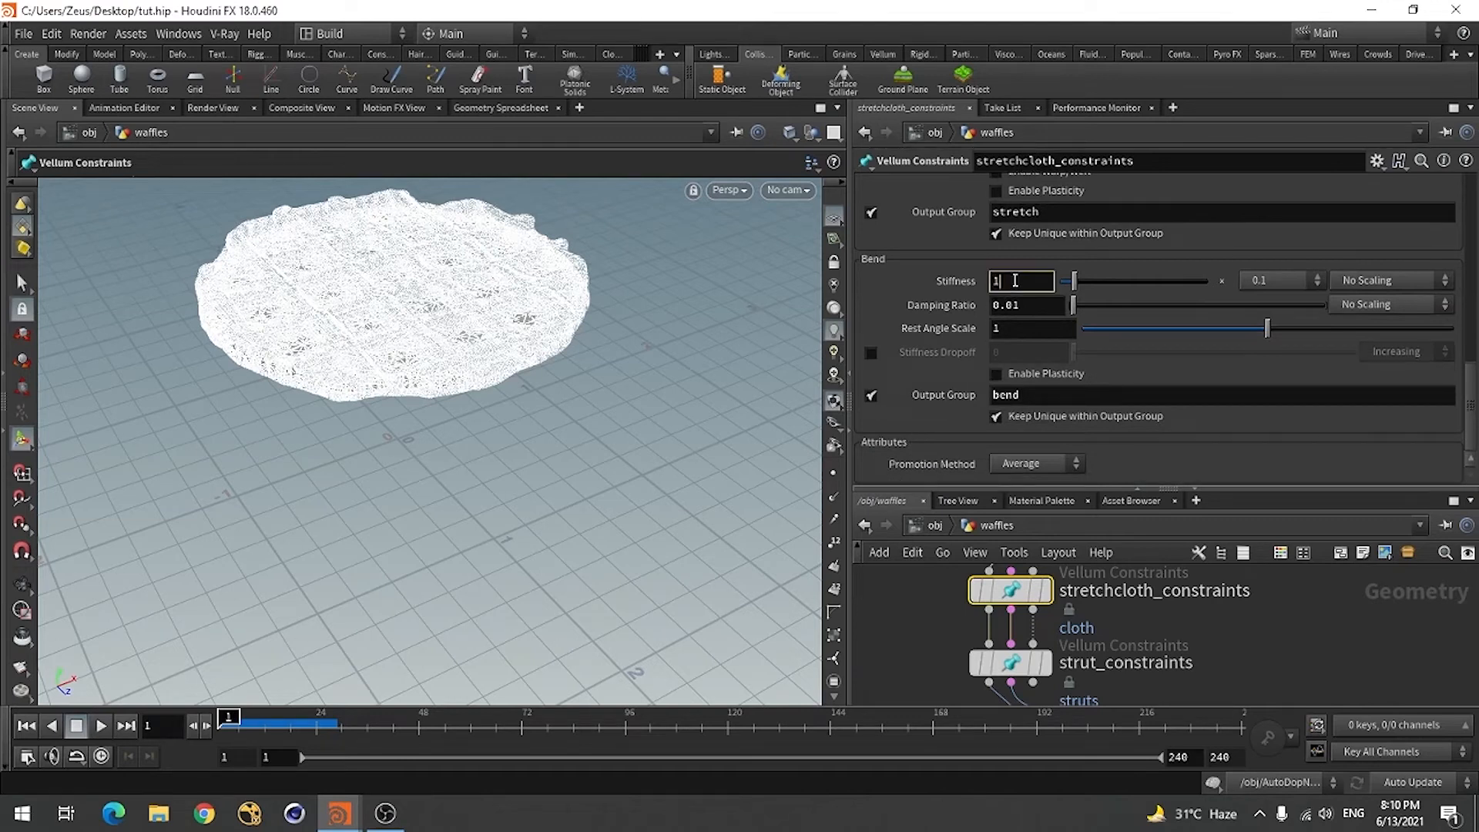
{"action": "key", "text": "Return"}
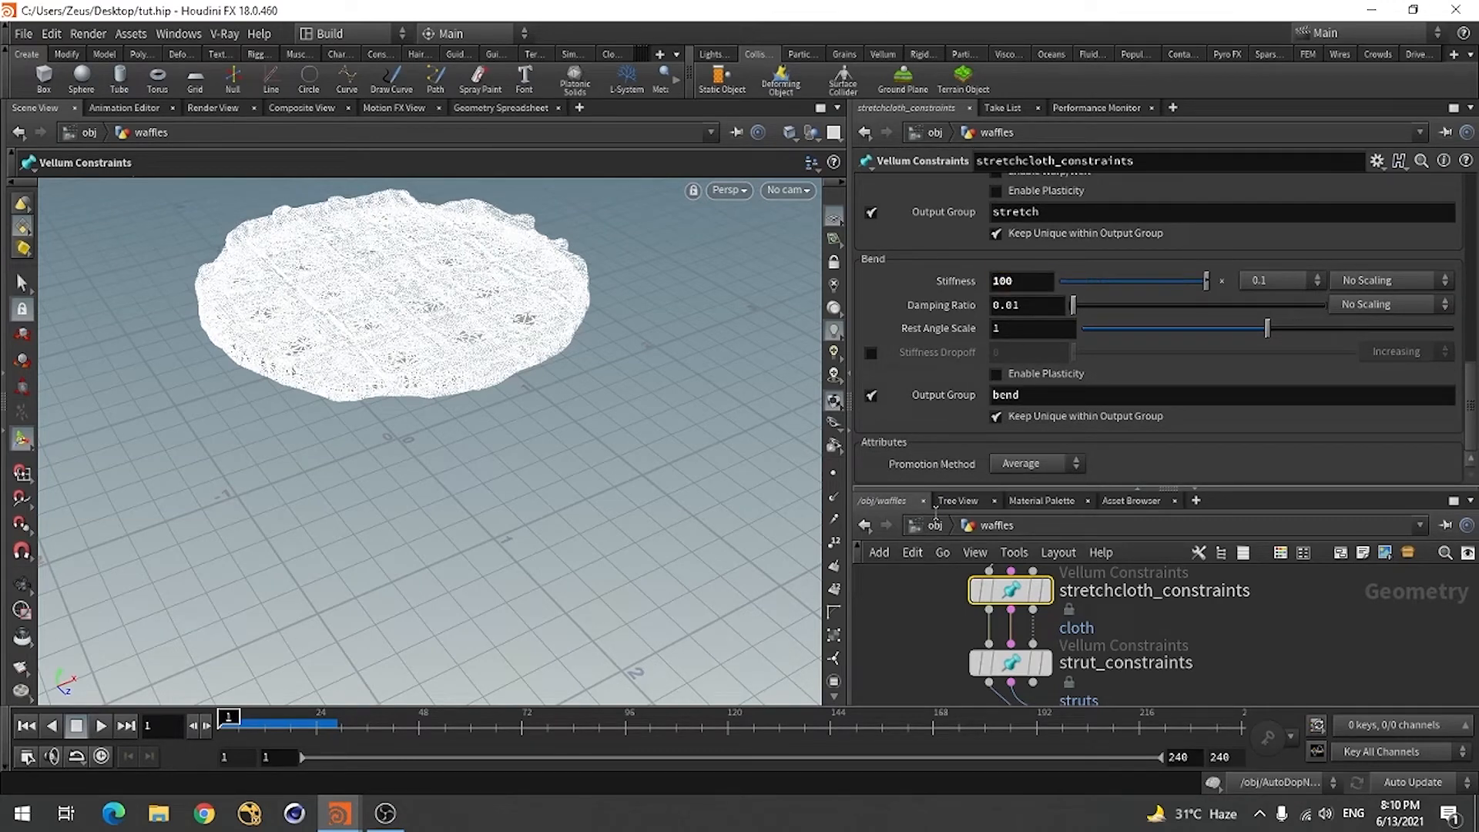
- Set the Stretch stiffness of the strut_constraints node to 50
{"action": "left_click", "coordinate": [1012, 664]}
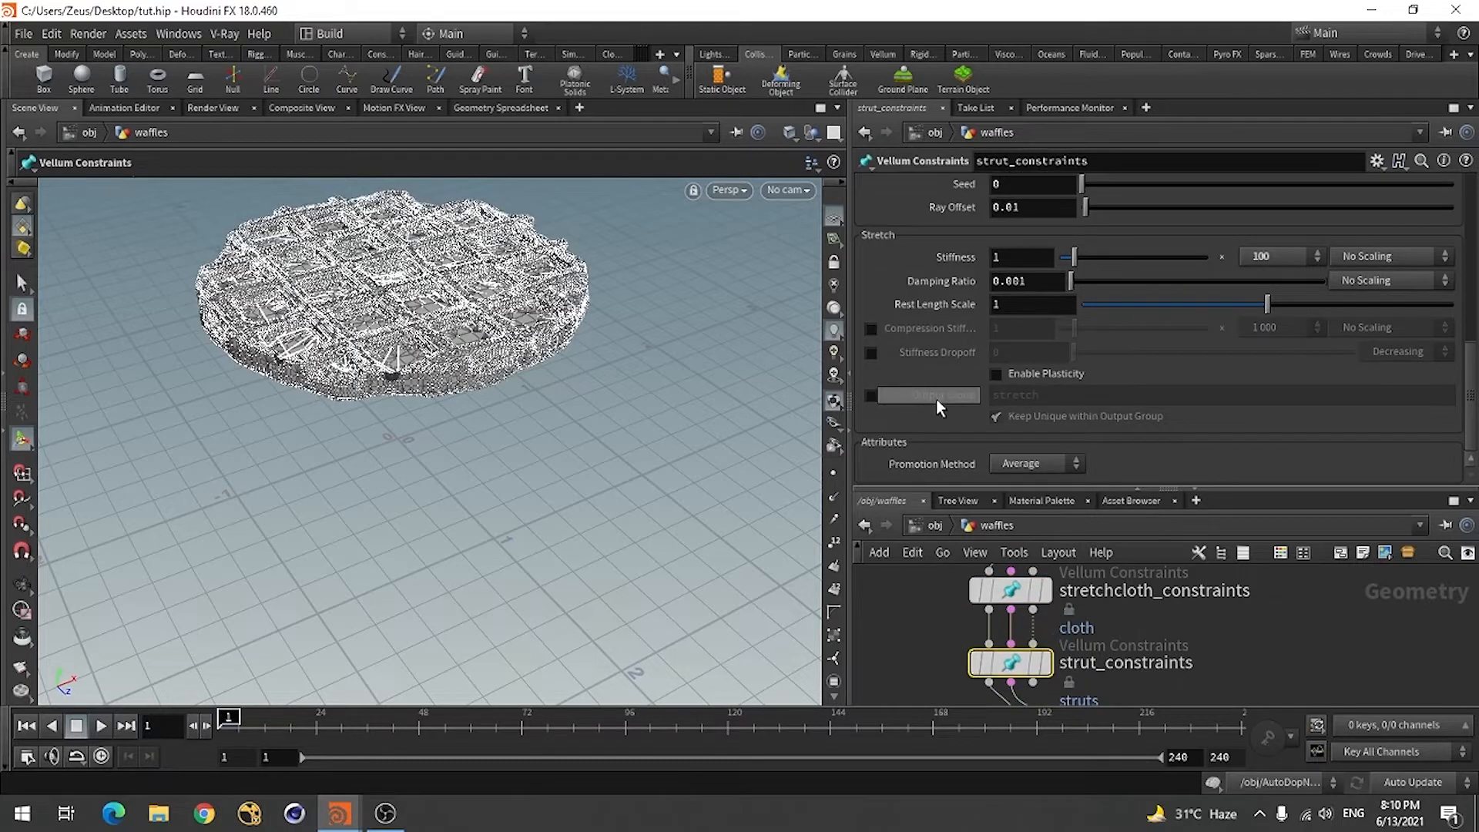
{"action": "scroll", "coordinate": [946, 360], "scroll_direction": "up", "scroll_amount": 3}
{"action": "scroll", "coordinate": [902, 378], "scroll_direction": "up", "scroll_amount": 6}
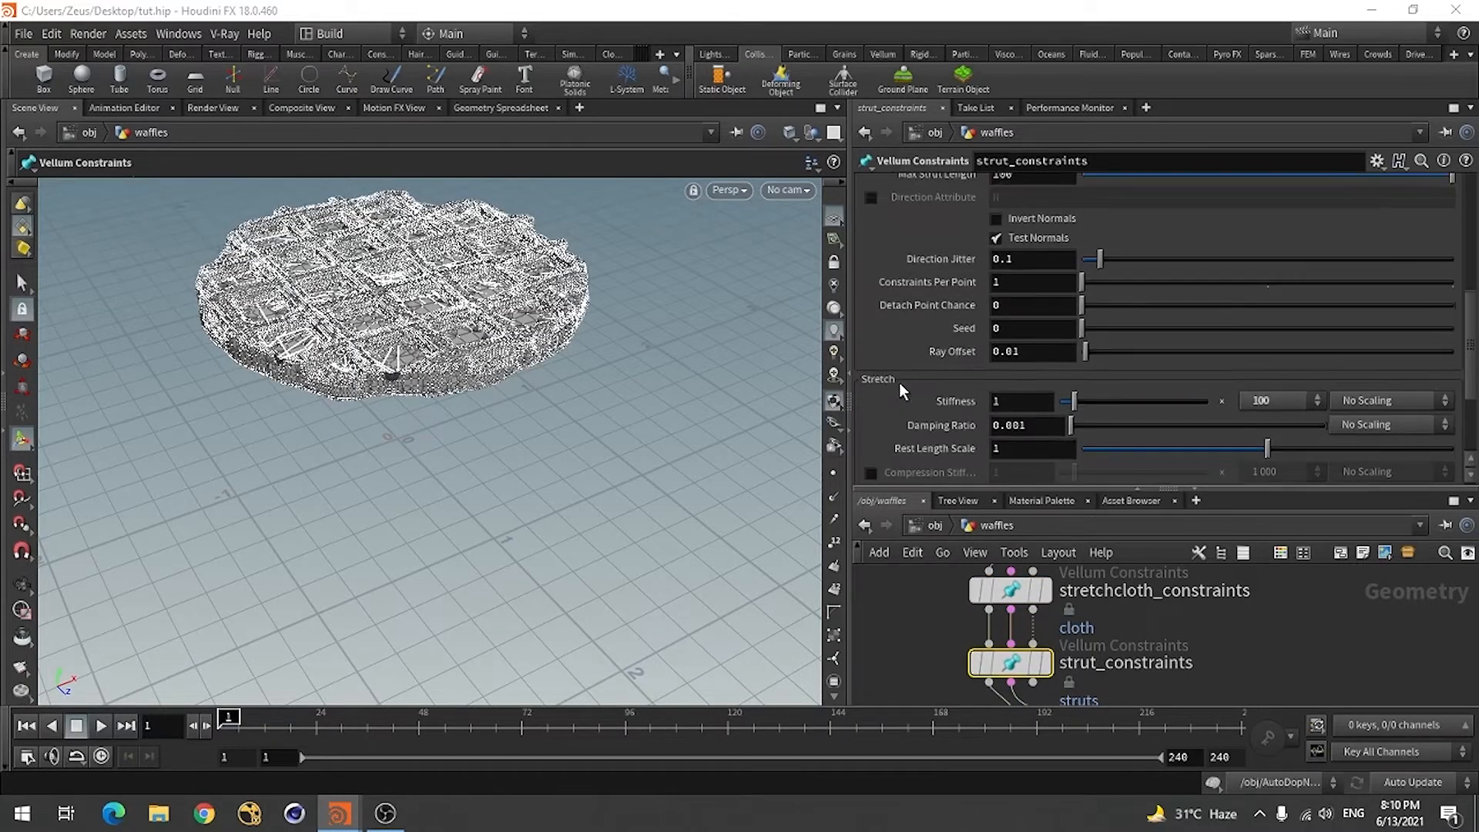
{"action": "scroll", "coordinate": [899, 383], "scroll_direction": "down", "scroll_amount": 9}
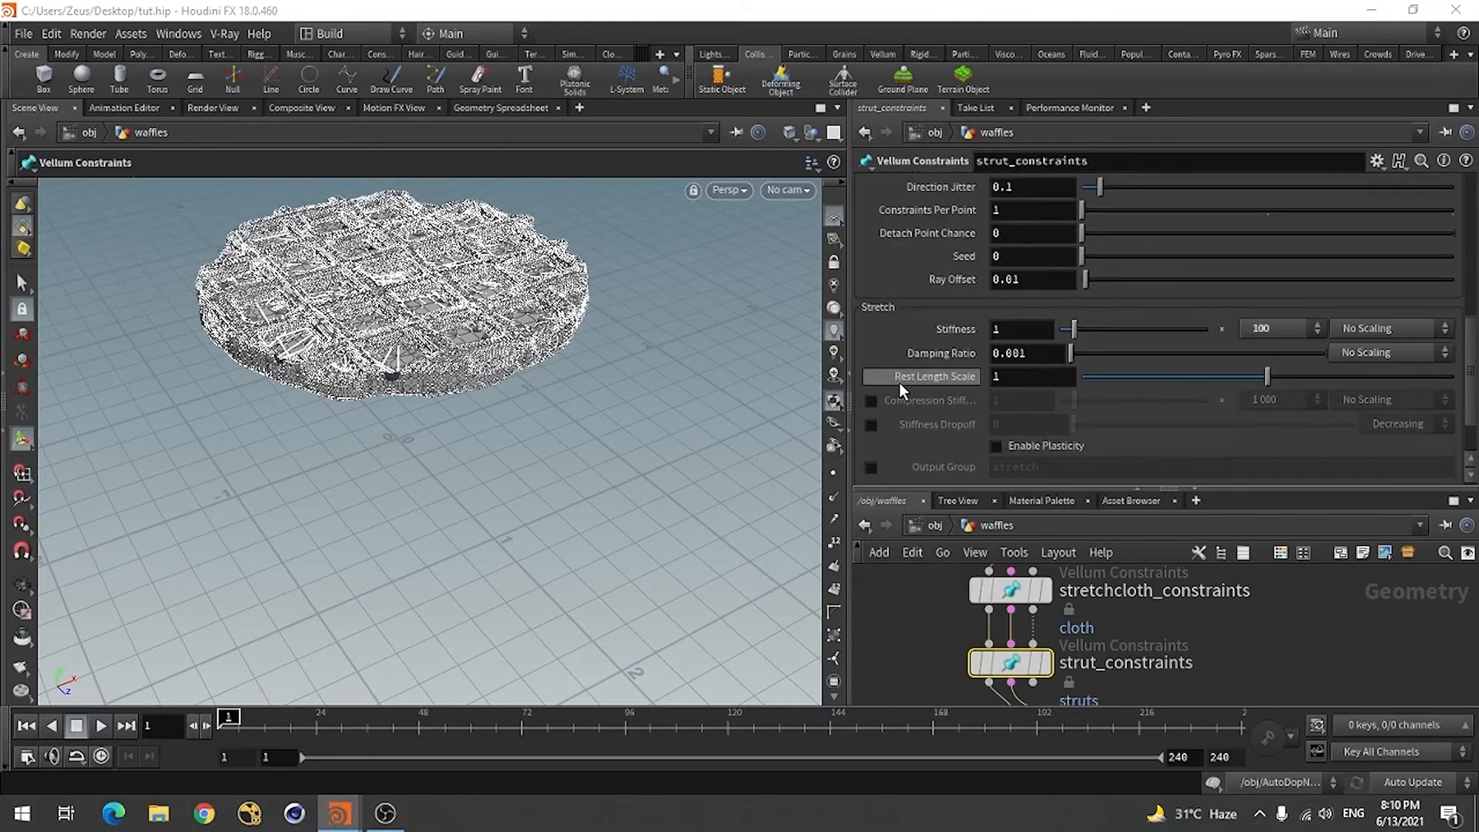
{"action": "double_click", "coordinate": [1009, 257]}
{"action": "type", "text": "5"}
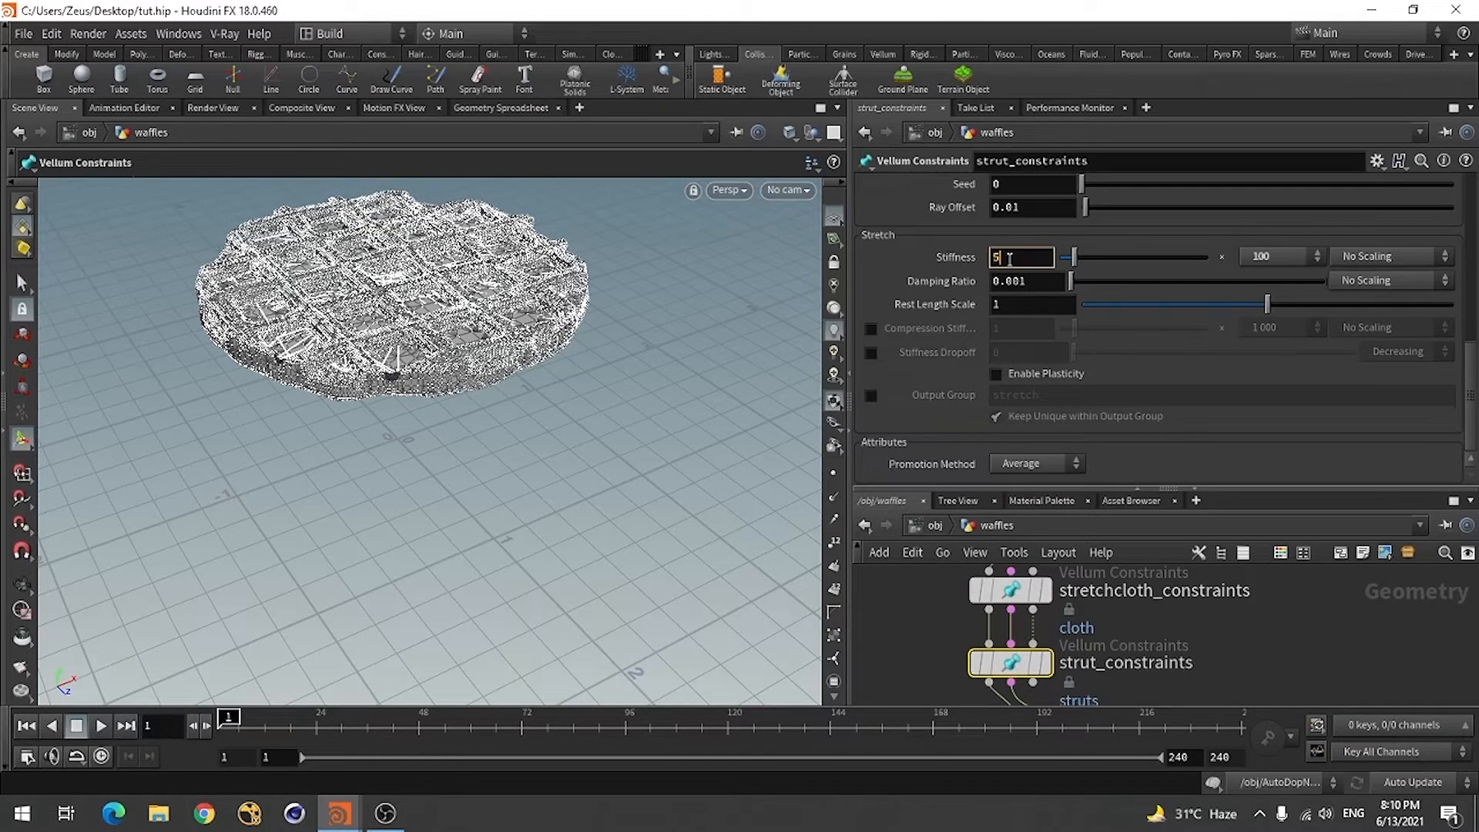
{"action": "type", "text": "0"}
{"action": "key", "text": "Return"}
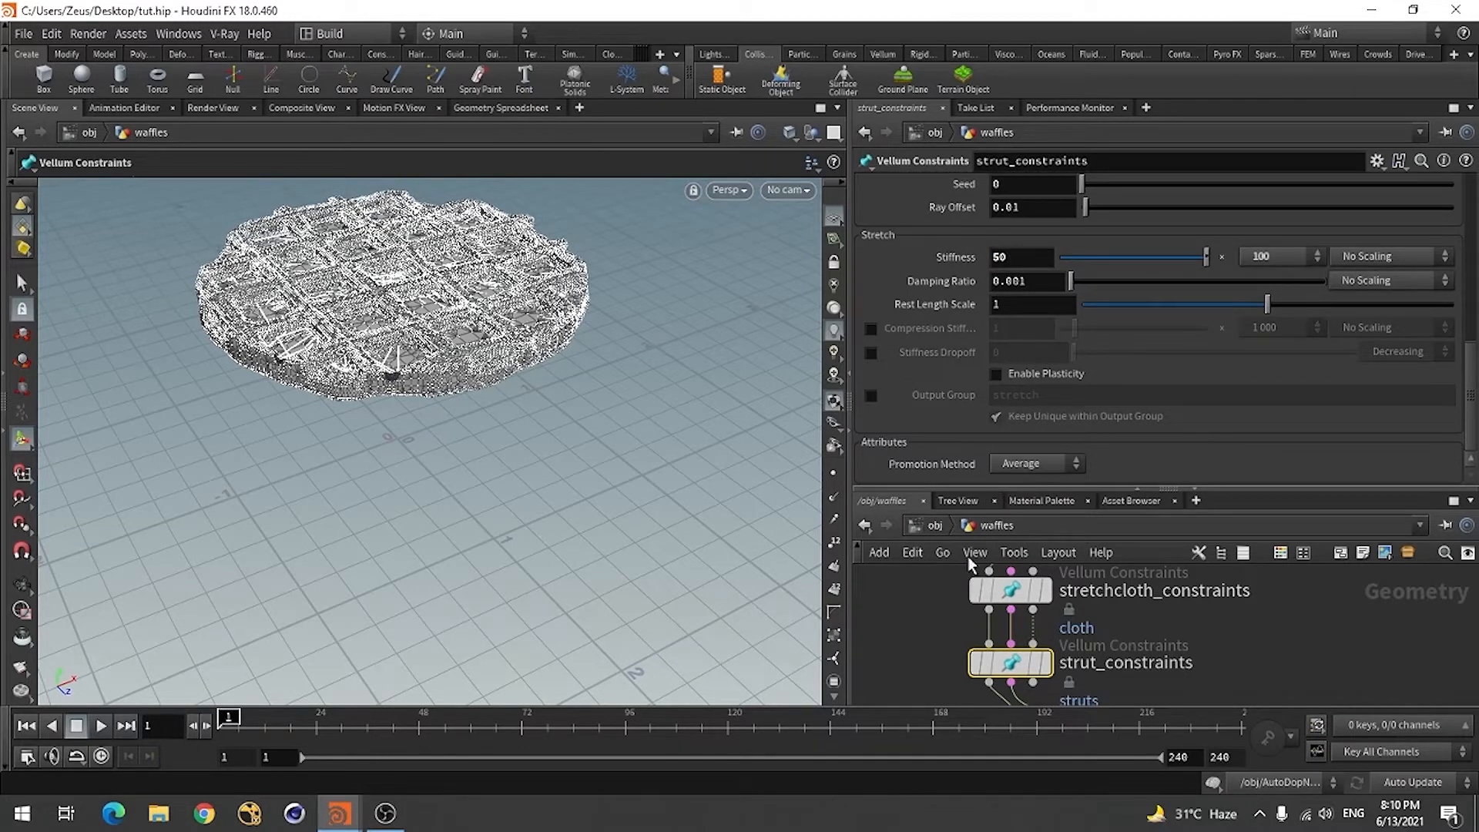
- Return to AutoDopNetwork, play the stiffened waffle's drop onto the ground plane, and stop playback at frame 24
{"action": "left_click", "coordinate": [935, 525]}
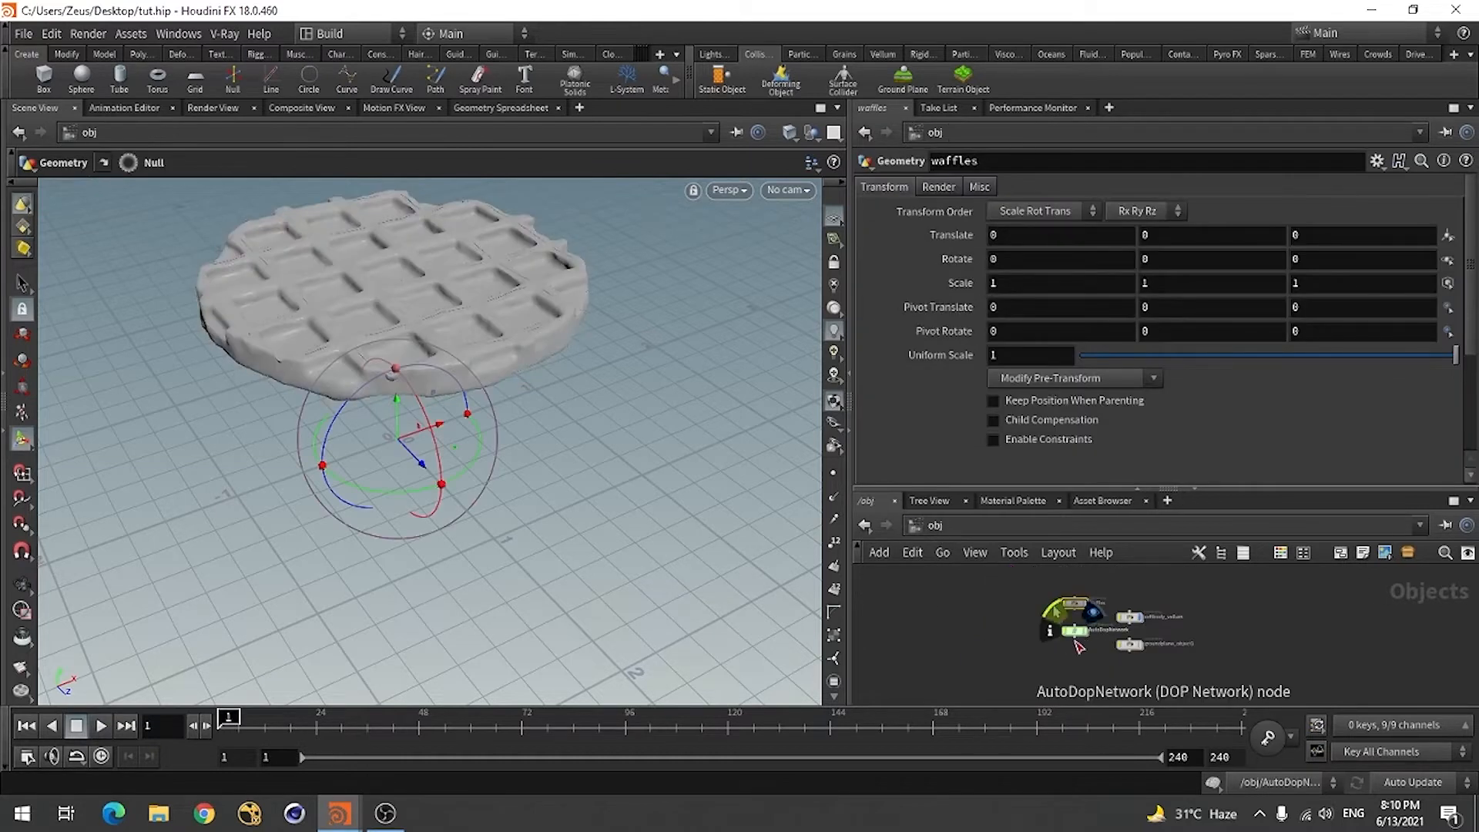
{"action": "double_click", "coordinate": [1046, 610]}
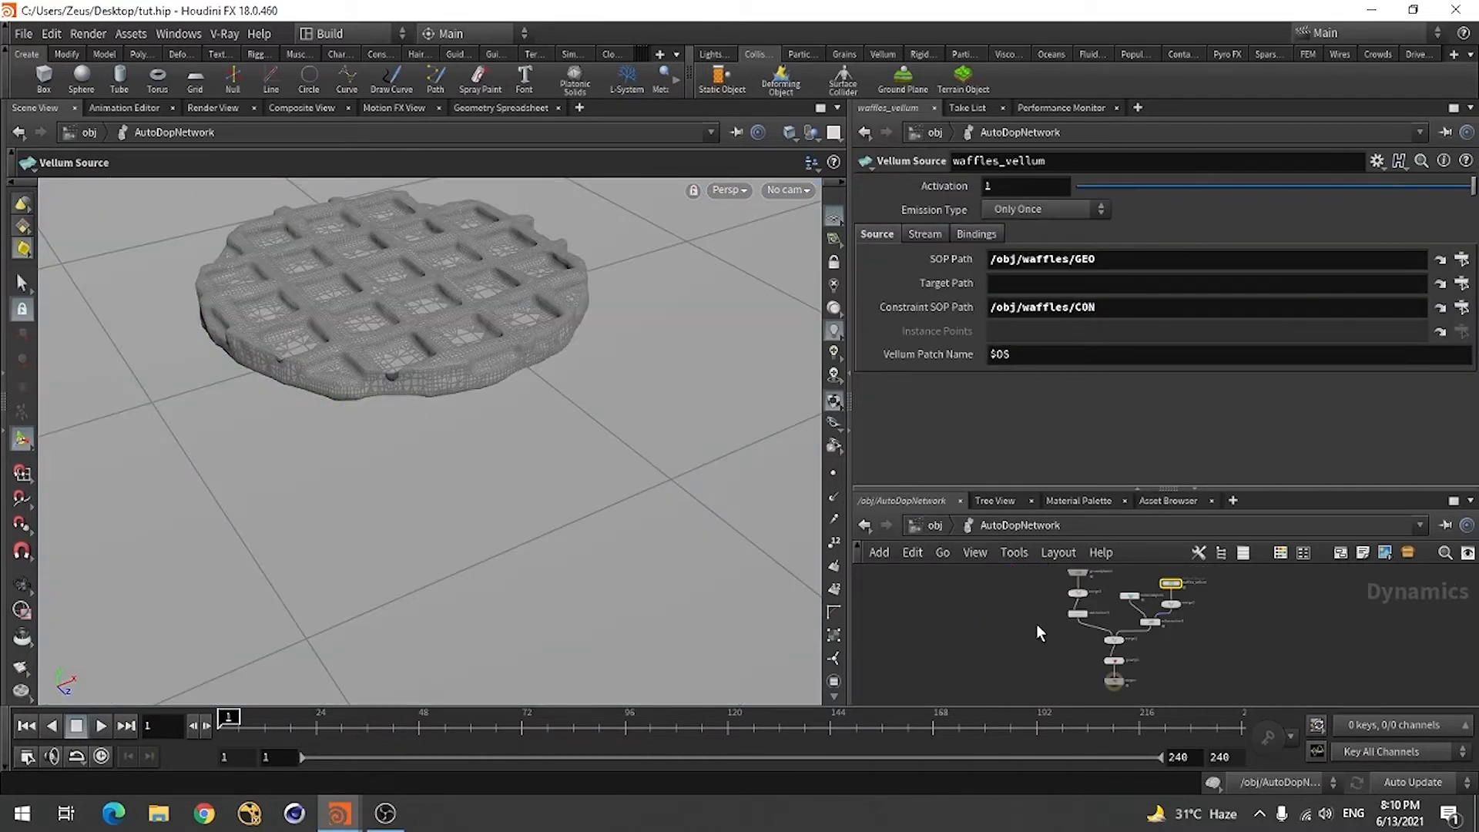
{"action": "key", "text": "Escape"}
{"action": "left_click_drag", "start_coordinate": [472, 505], "coordinate": [439, 494]}
{"action": "right_click_drag", "start_coordinate": [509, 511], "coordinate": [468, 524]}
{"action": "mouse_move", "coordinate": [459, 532]}
{"action": "left_mouse_down", "text": "alt"}
{"action": "mouse_move", "coordinate": [432, 548]}
{"action": "mouse_move", "coordinate": [470, 545]}
{"action": "left_mouse_up", "text": "alt"}
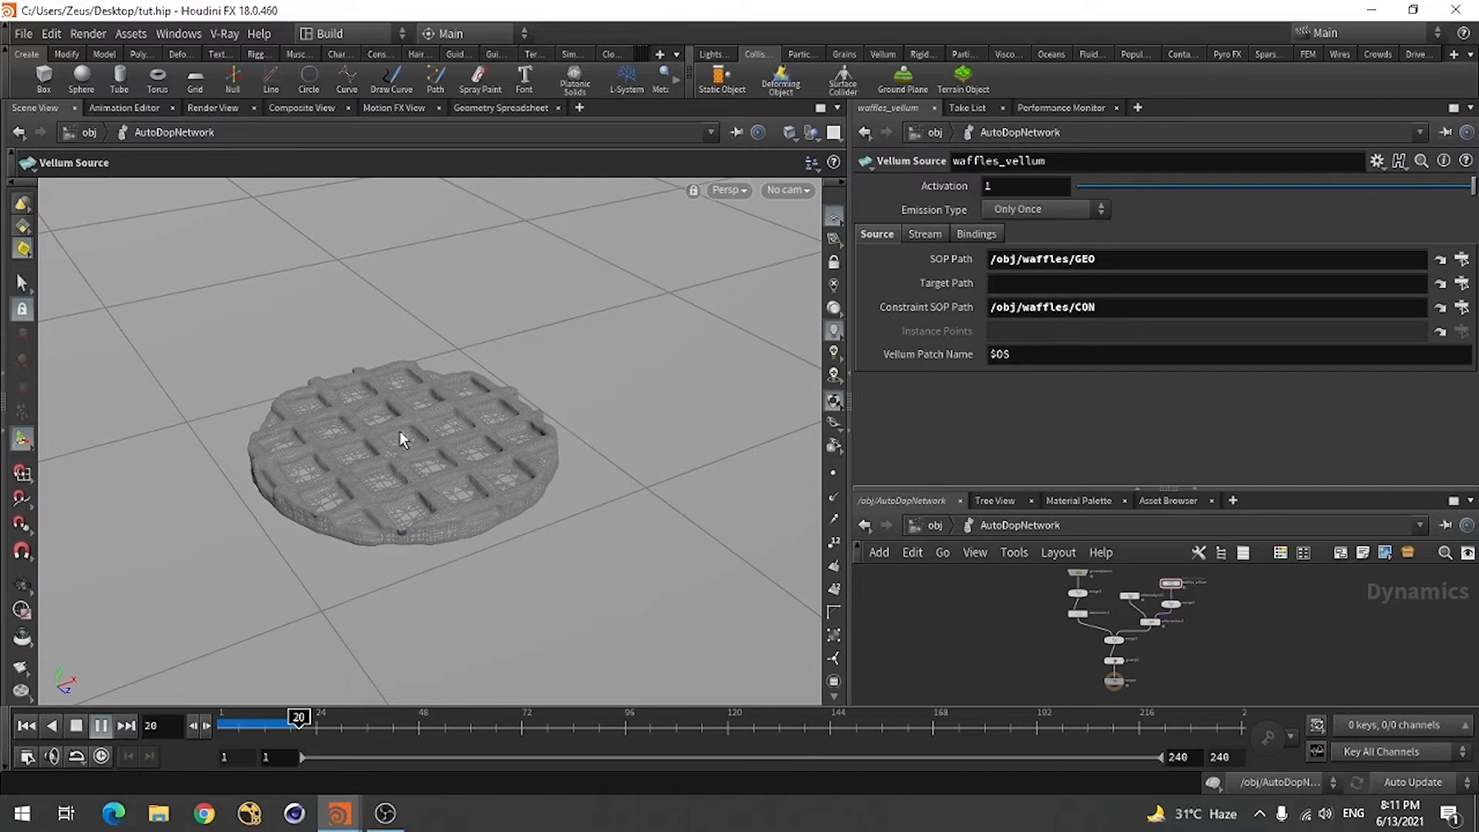
{"action": "left_click", "coordinate": [75, 728]}
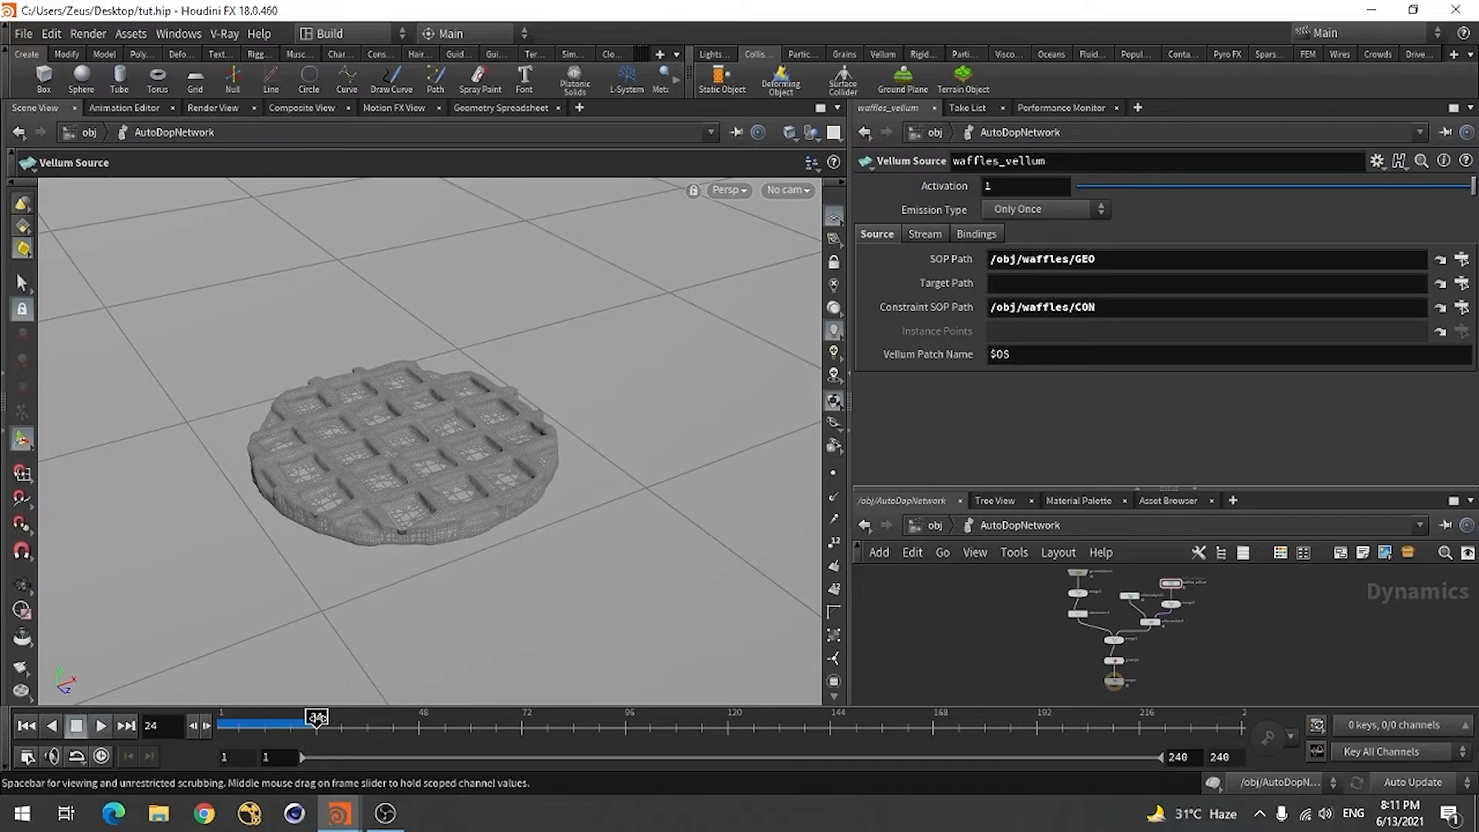
- Rewind the simulation to frame 1 and set the waffles_vellum source's Emission Type to Instance on Points
{"action": "left_click_drag", "start_coordinate": [307, 718], "coordinate": [238, 720]}
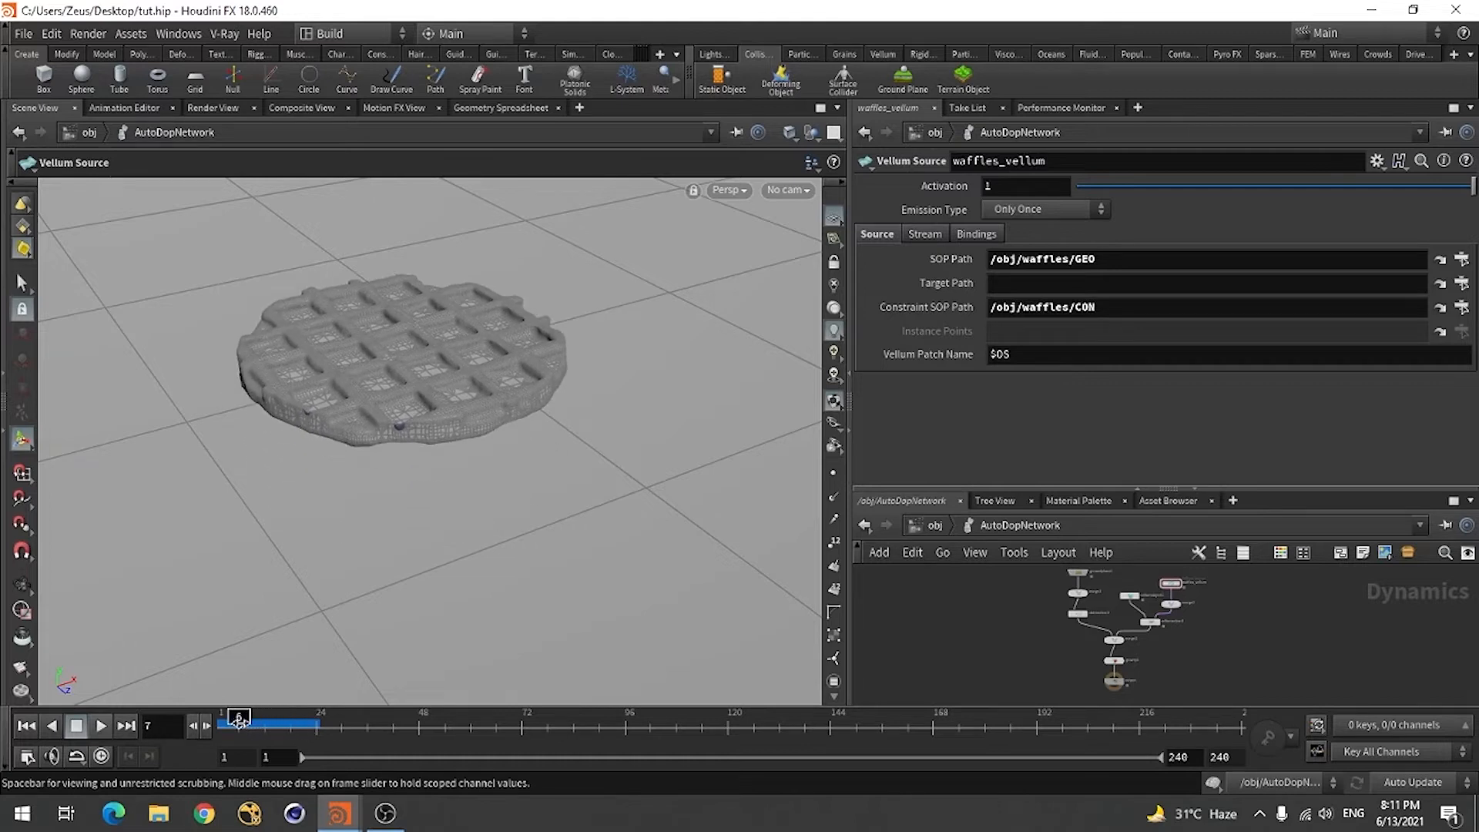
{"action": "left_click", "coordinate": [25, 727]}
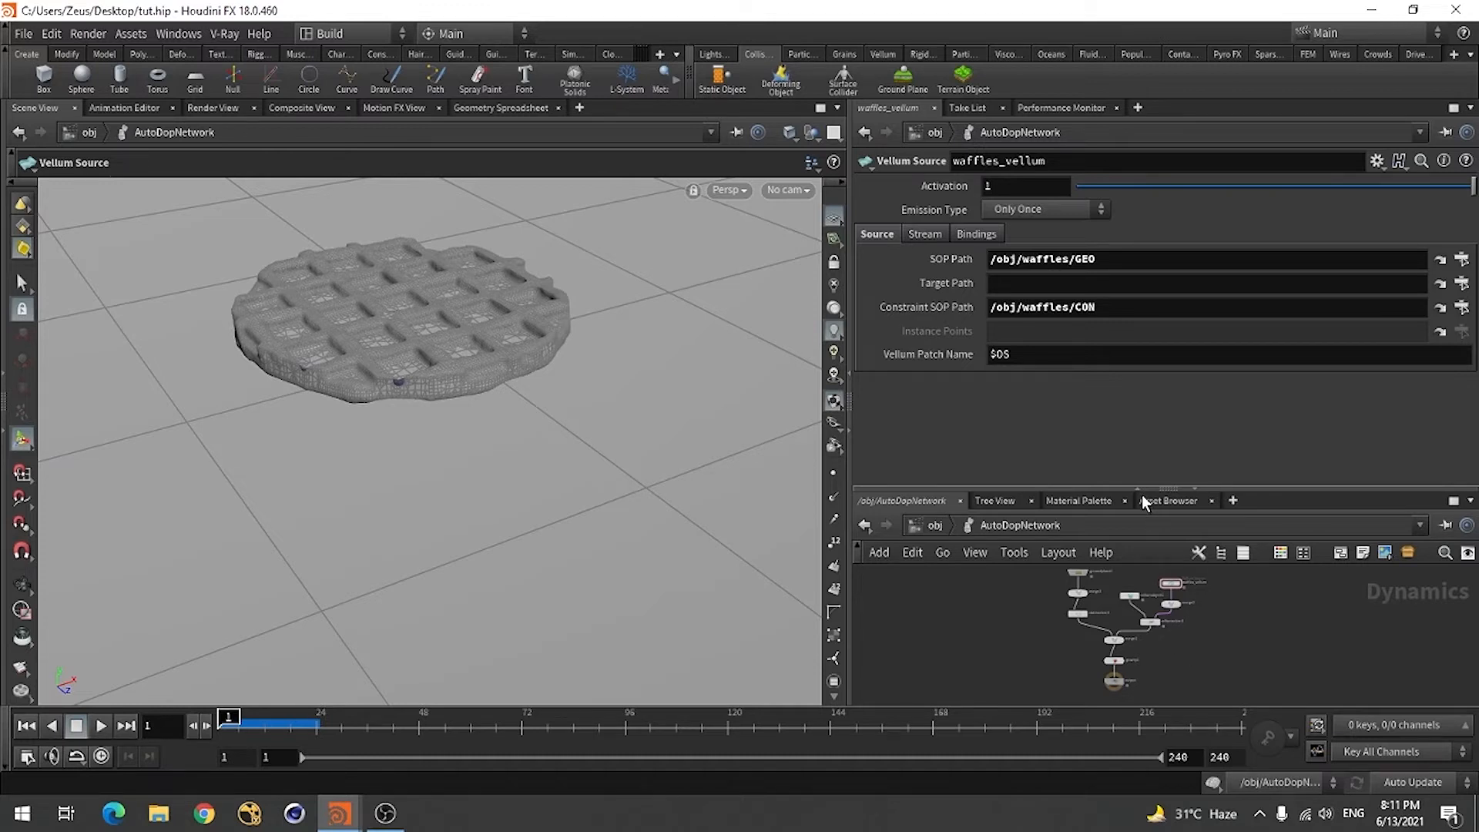
{"action": "left_click_drag", "start_coordinate": [1142, 488], "coordinate": [1142, 413]}
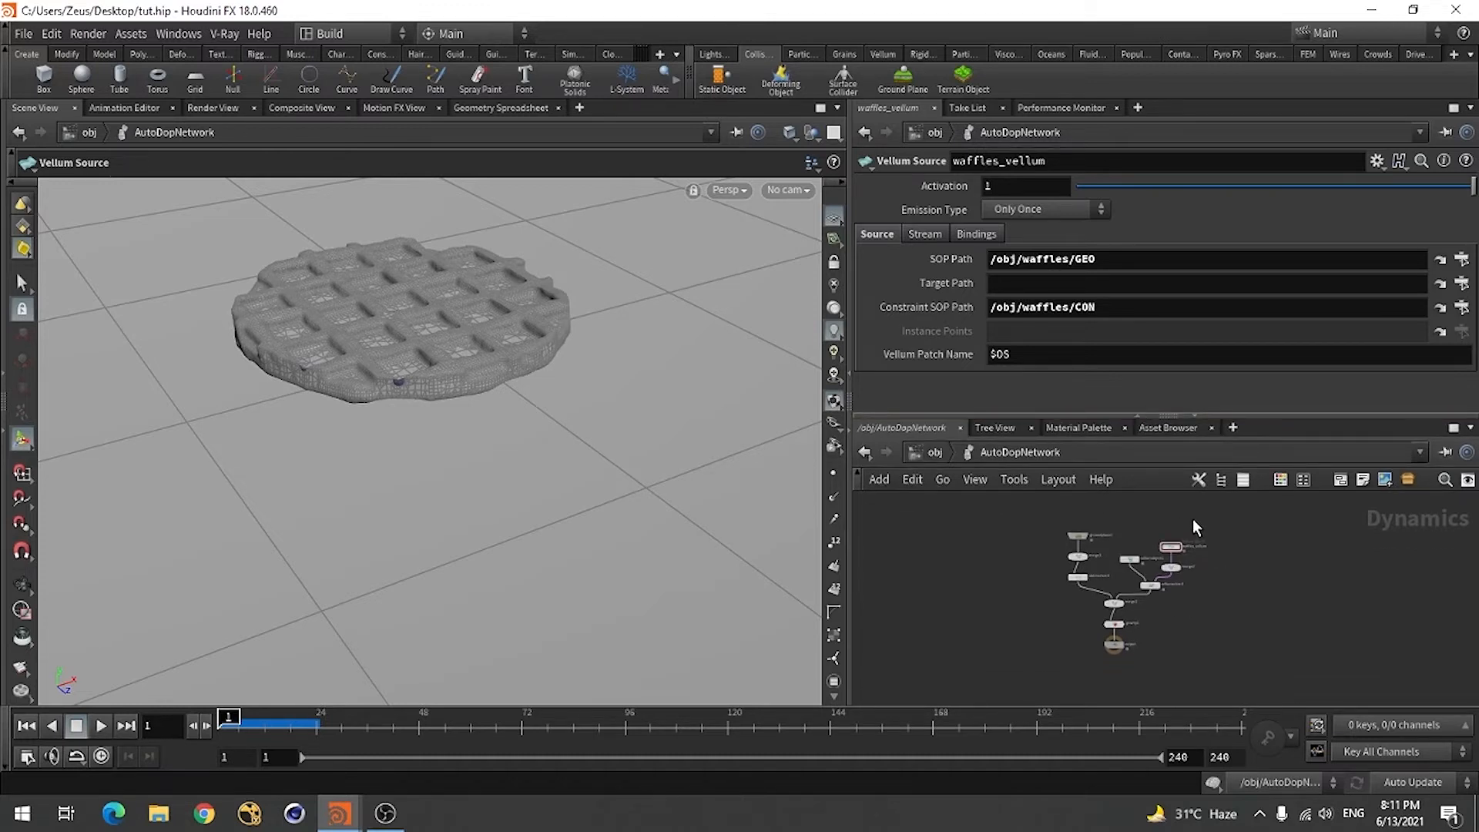
{"action": "scroll", "coordinate": [1193, 519], "scroll_direction": "up", "scroll_amount": 2}
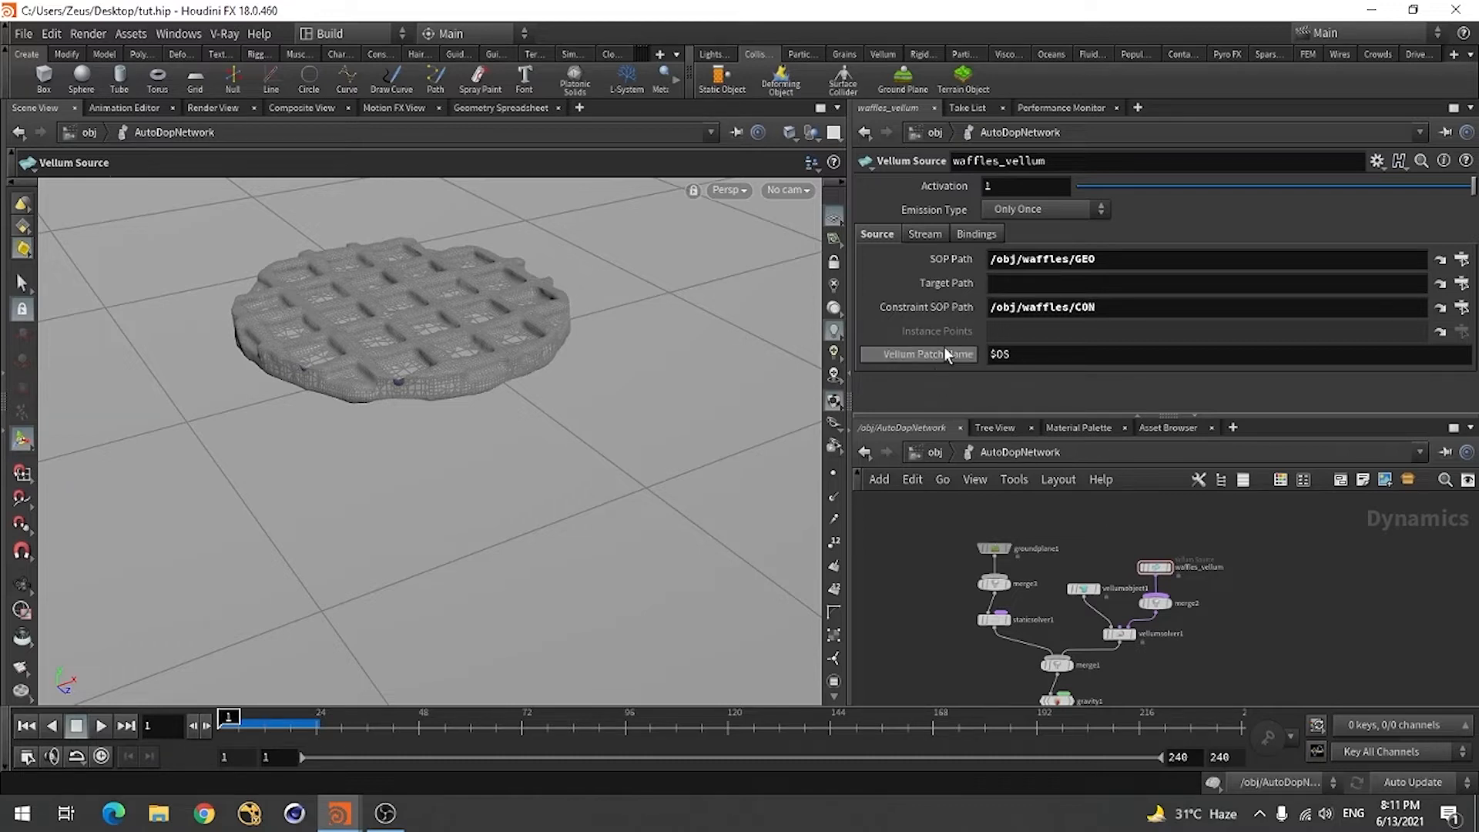
{"action": "left_click", "coordinate": [1026, 211]}
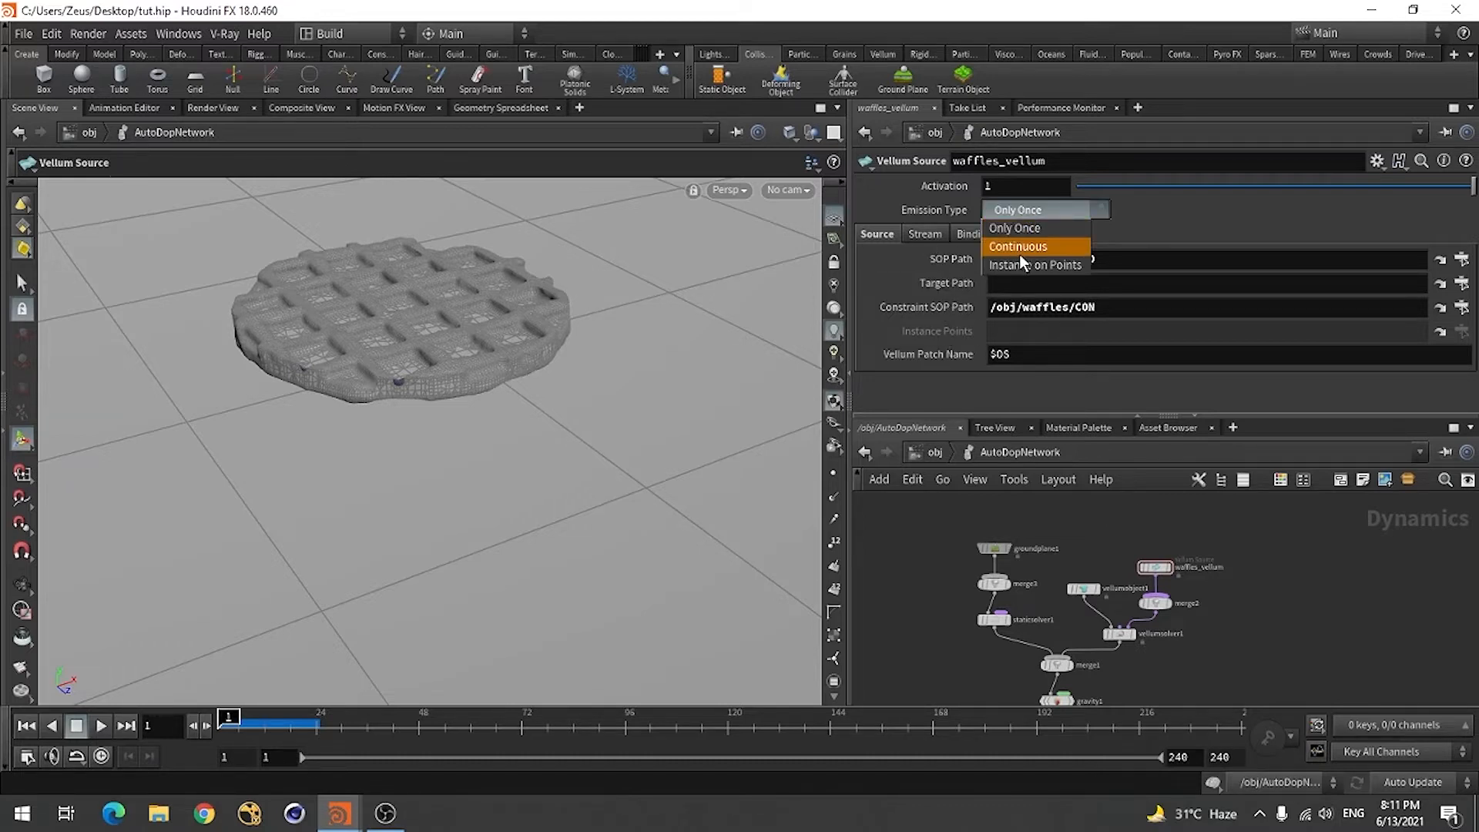
{"action": "left_click", "coordinate": [1019, 262]}
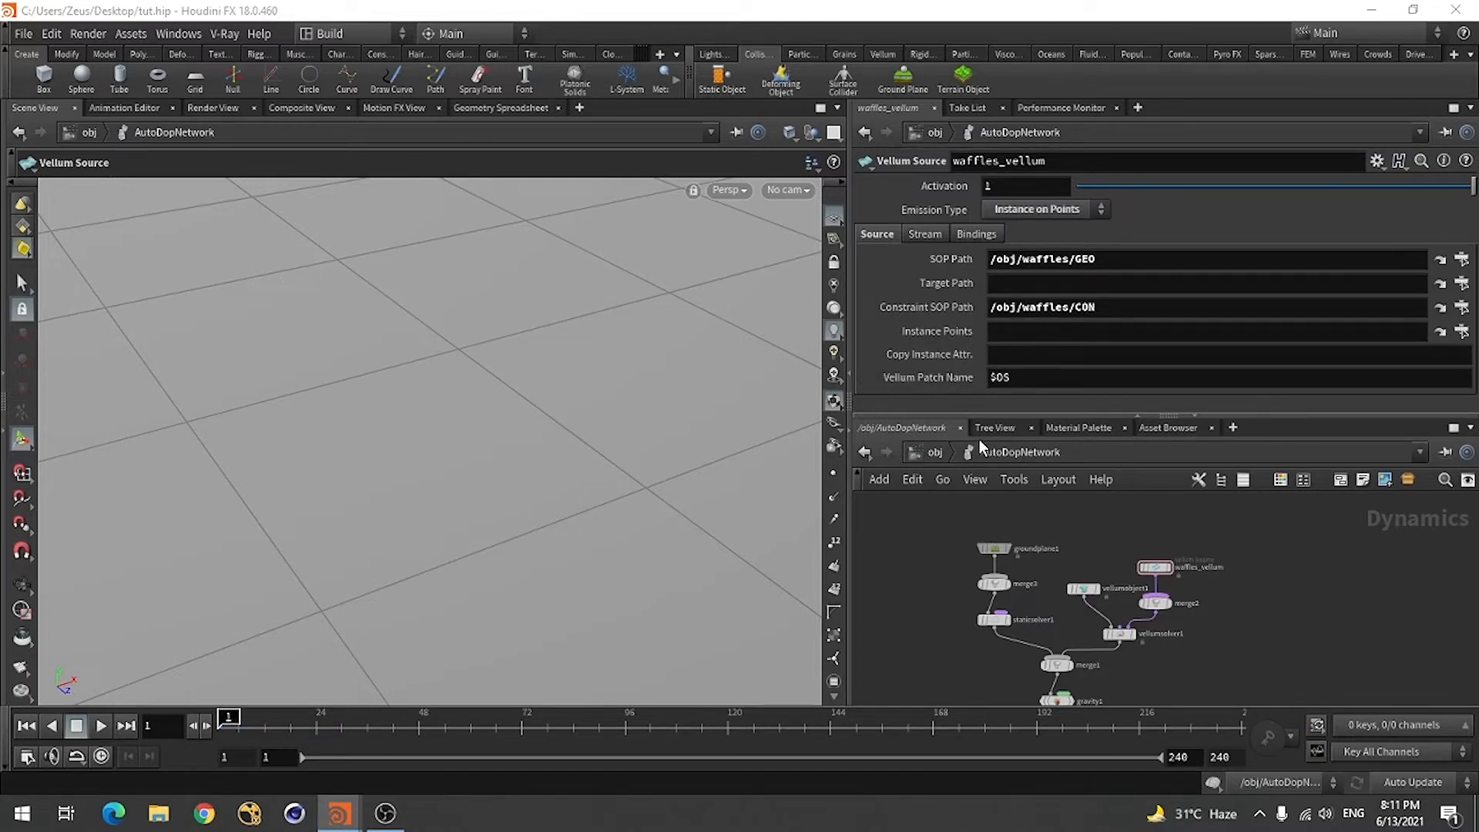
- Open the waffles network and delete the transform4 node between mountain1 and out
{"action": "left_click", "coordinate": [936, 453]}
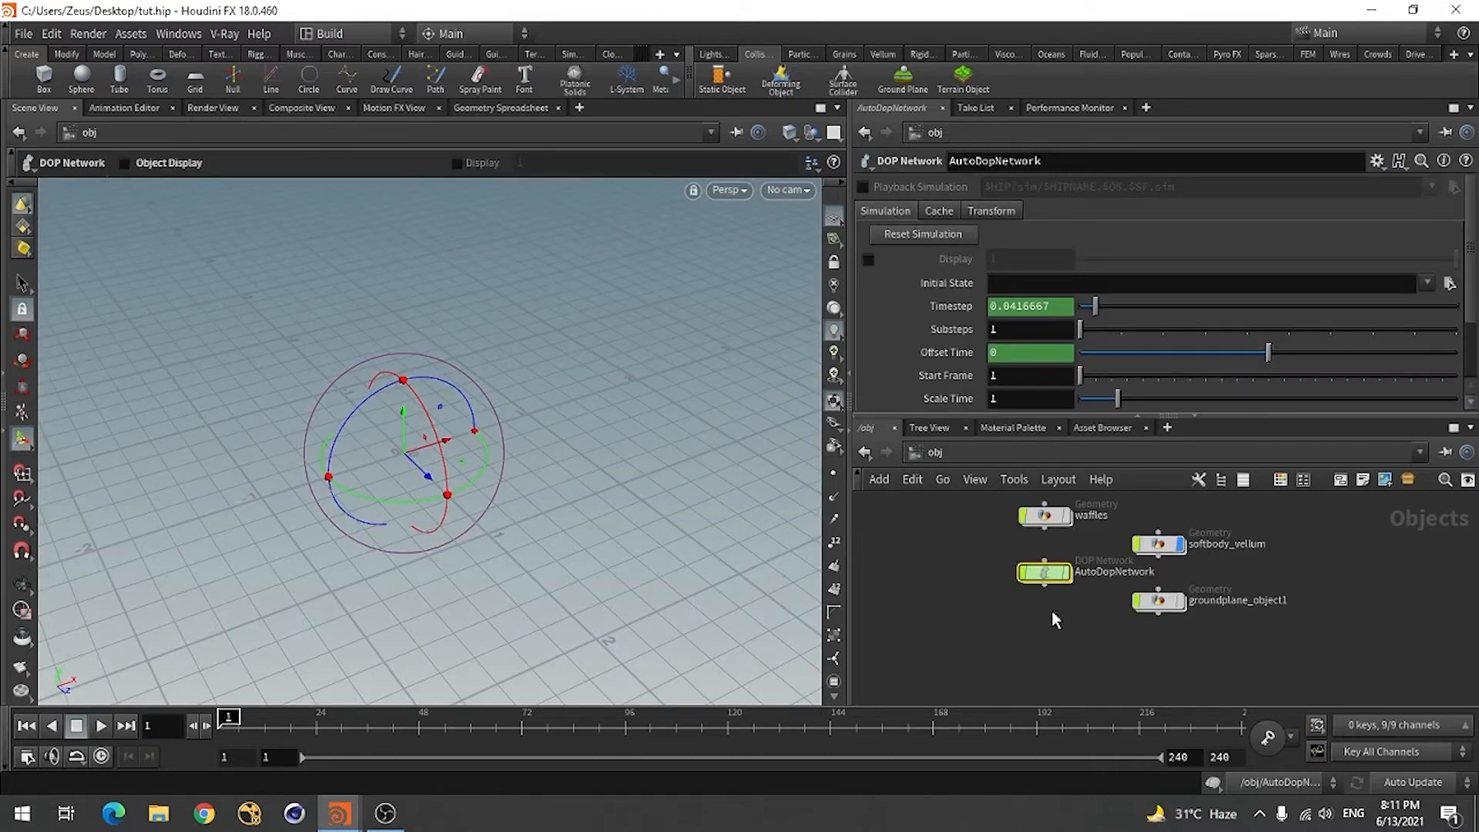
{"action": "double_click", "coordinate": [1158, 547]}
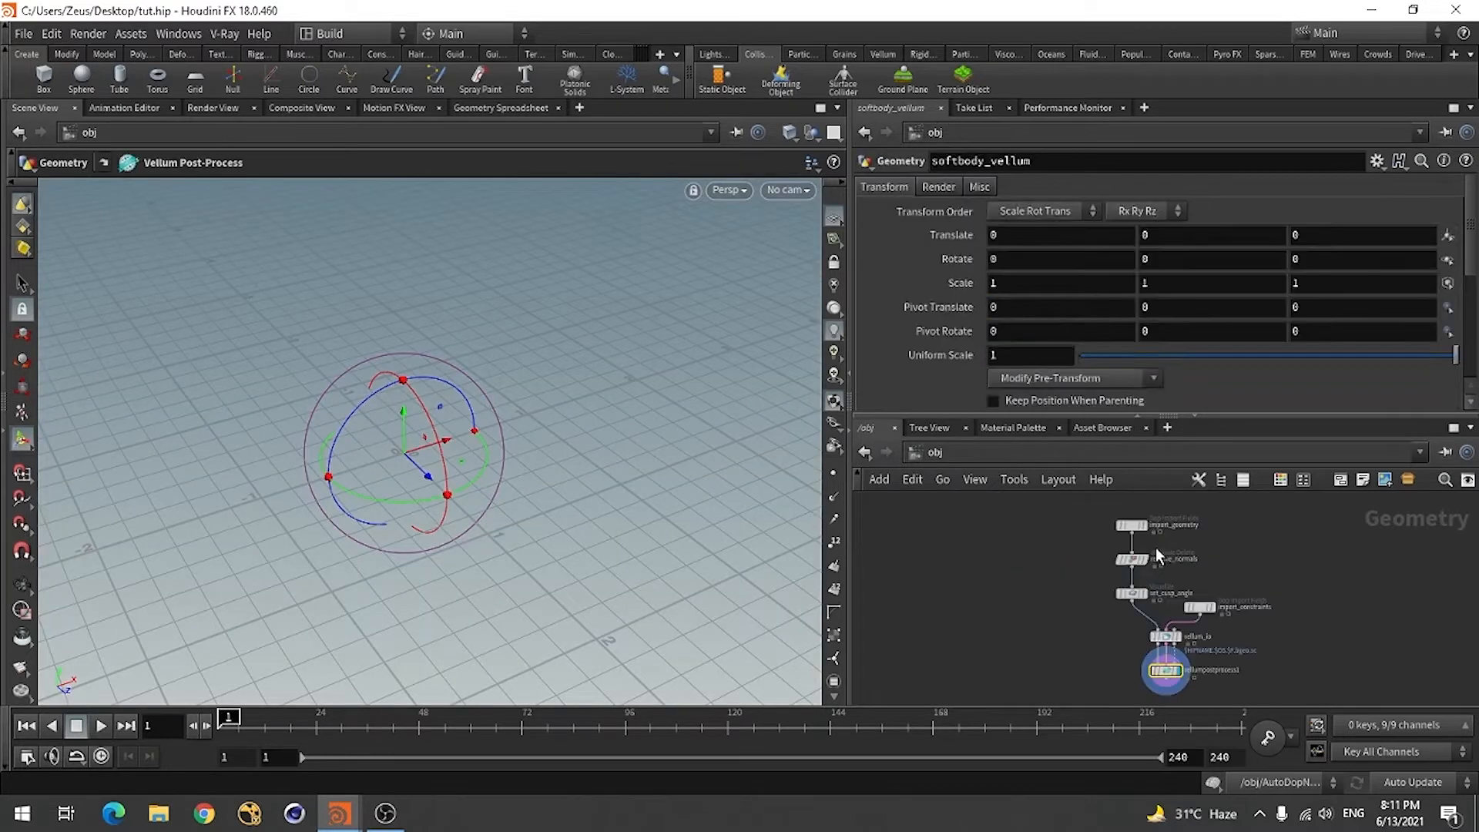
{"action": "left_click", "coordinate": [935, 454]}
{"action": "double_click", "coordinate": [1049, 525]}
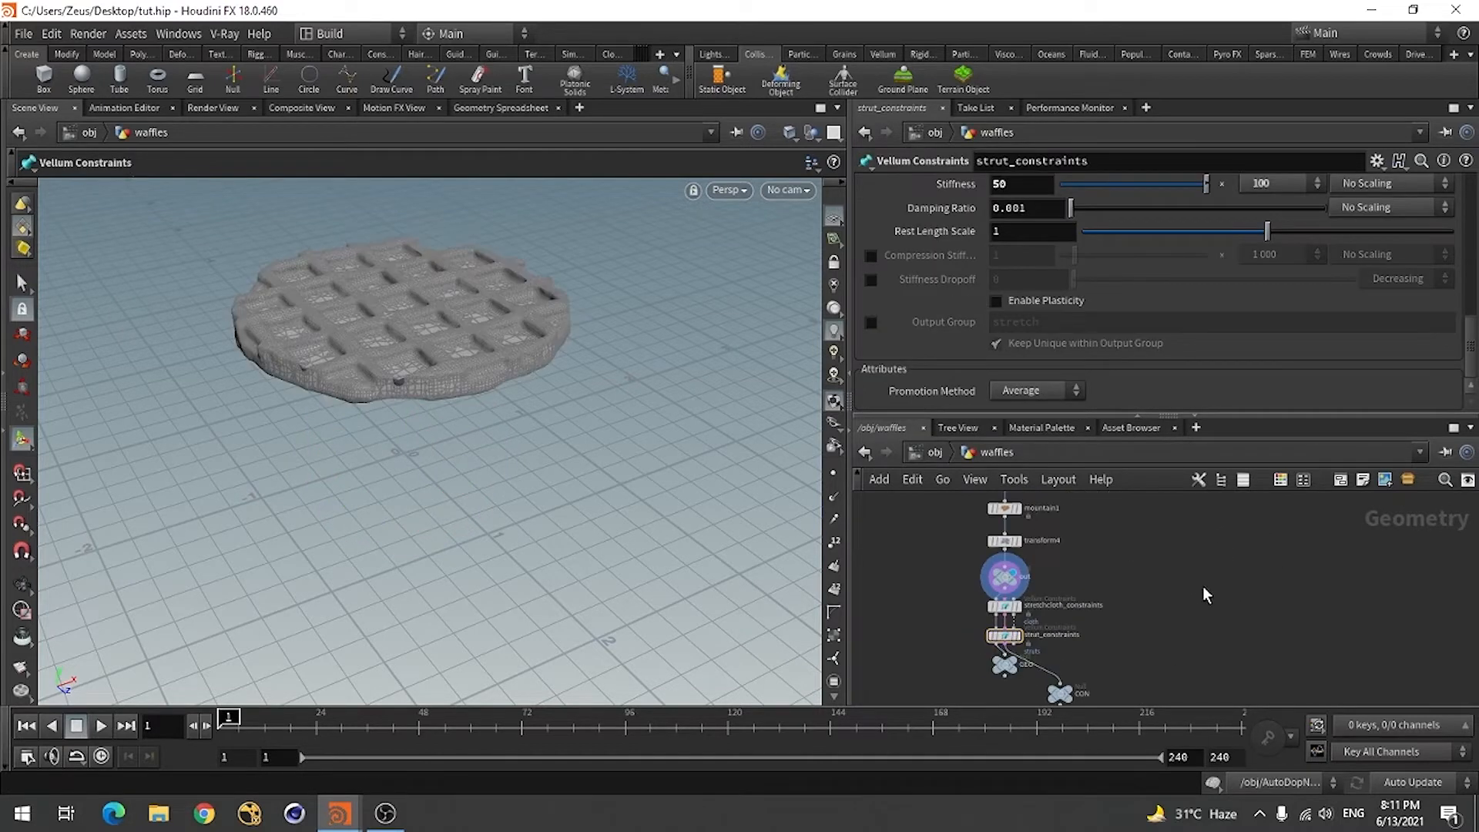
{"action": "scroll", "coordinate": [1241, 595], "scroll_direction": "down", "scroll_amount": 1}
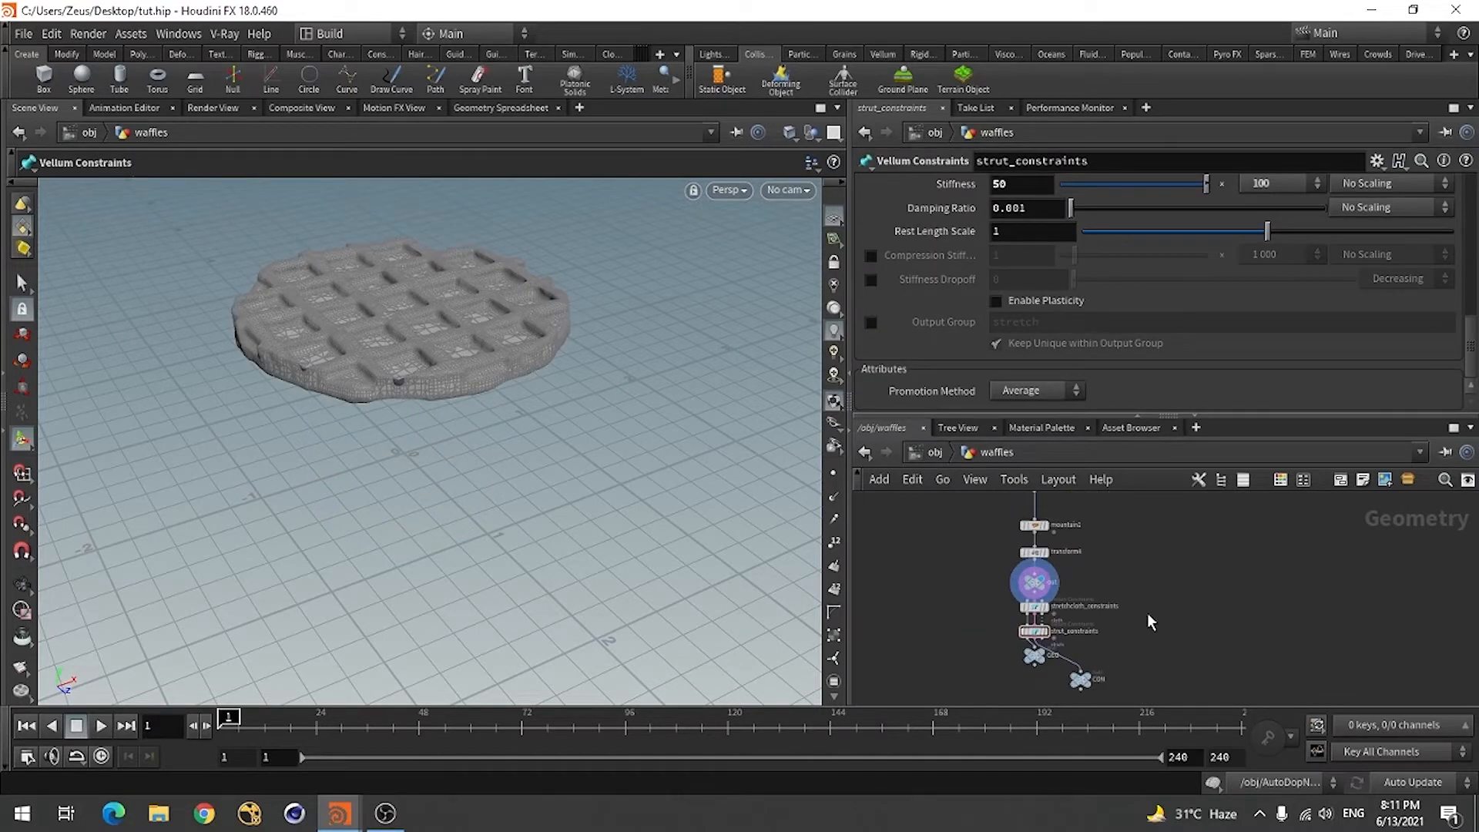
{"action": "scroll", "coordinate": [1073, 574], "scroll_direction": "up", "scroll_amount": 2}
{"action": "left_click", "coordinate": [1026, 552]}
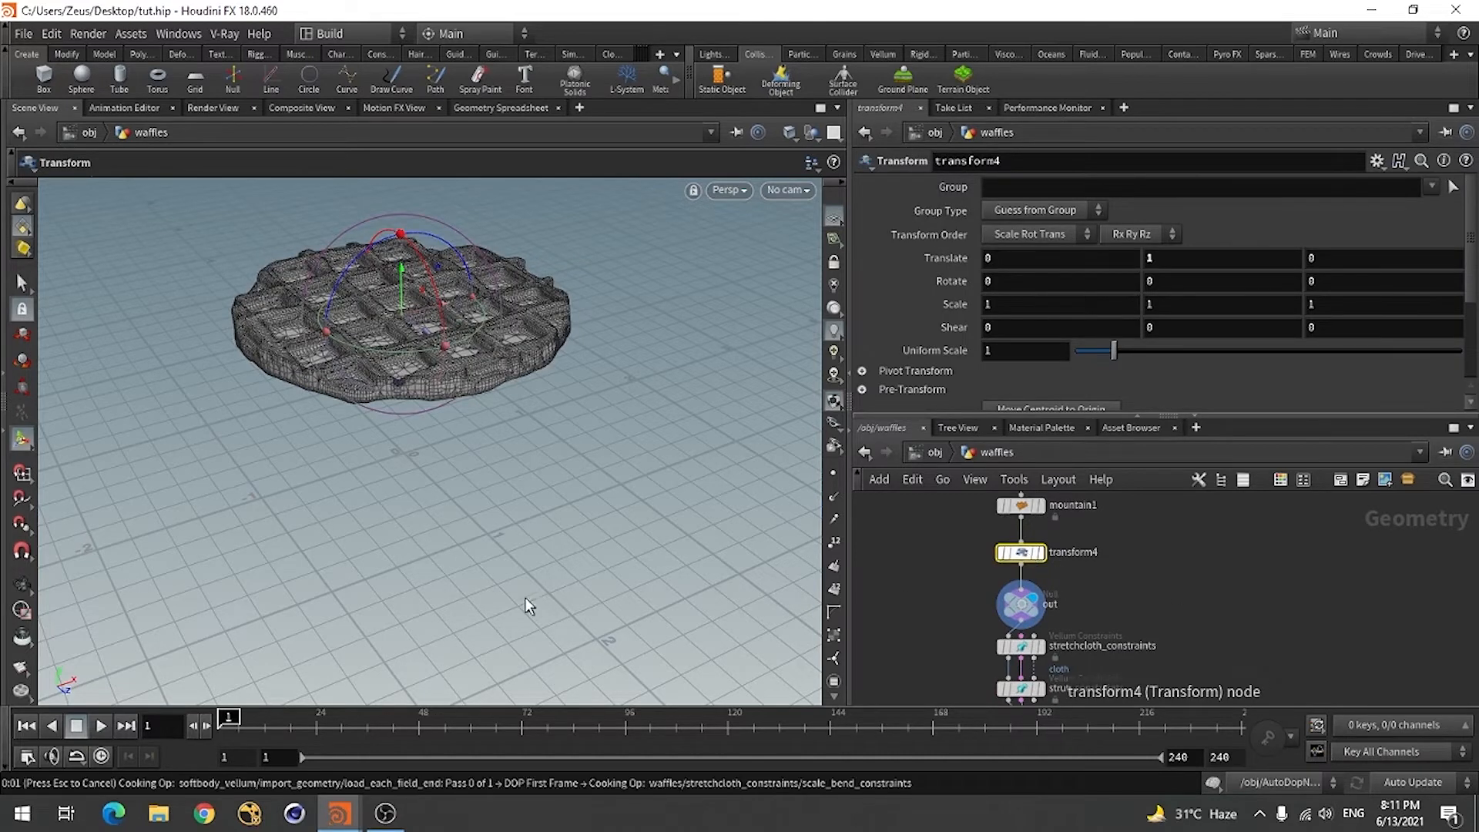
{"action": "key", "text": "Delete"}
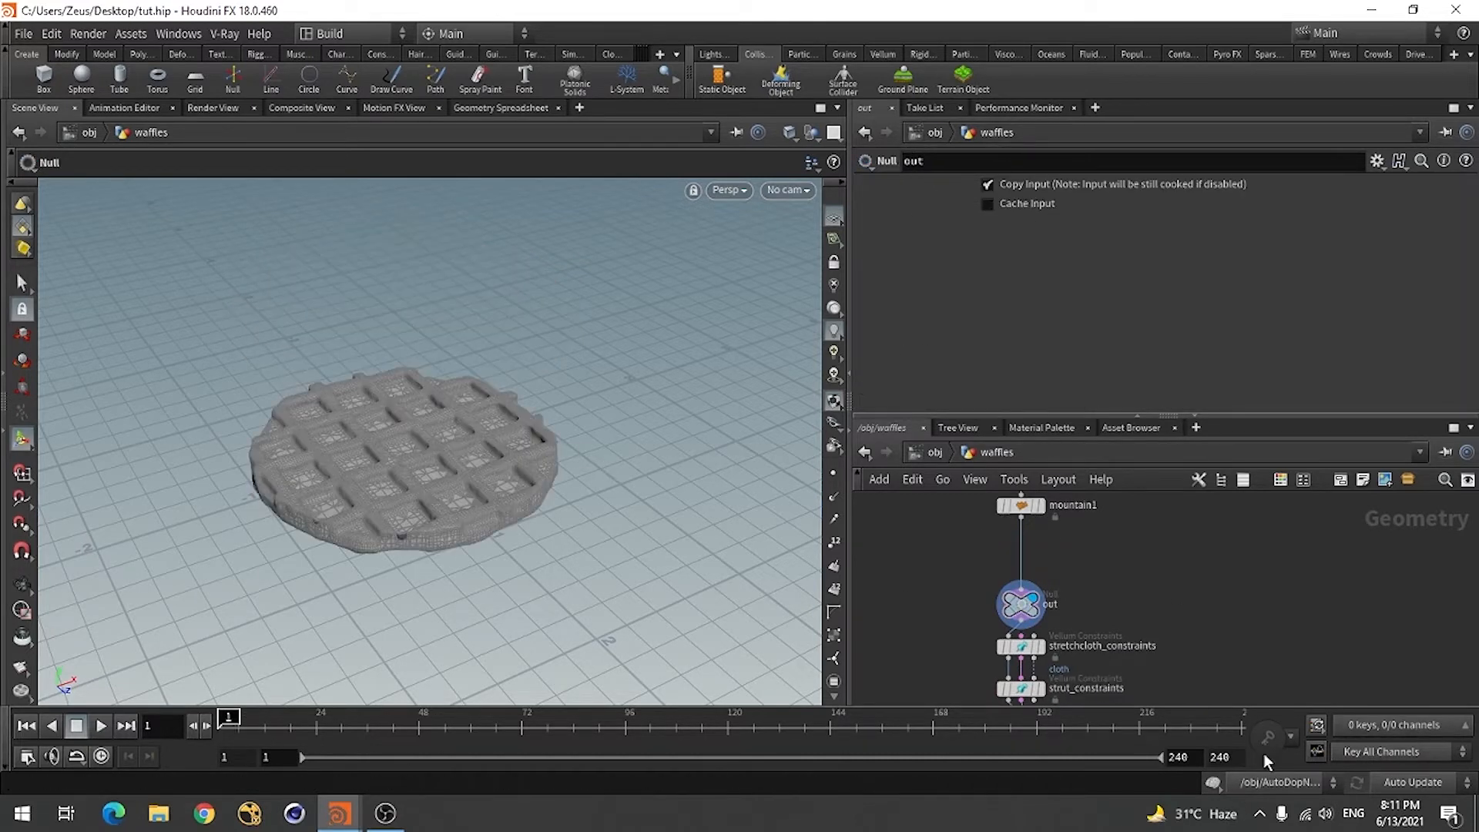
- Add a separate Grid node to the waffles network and set its size to 1 by 1
{"action": "key", "text": "Tab"}
{"action": "type", "text": "gri"}
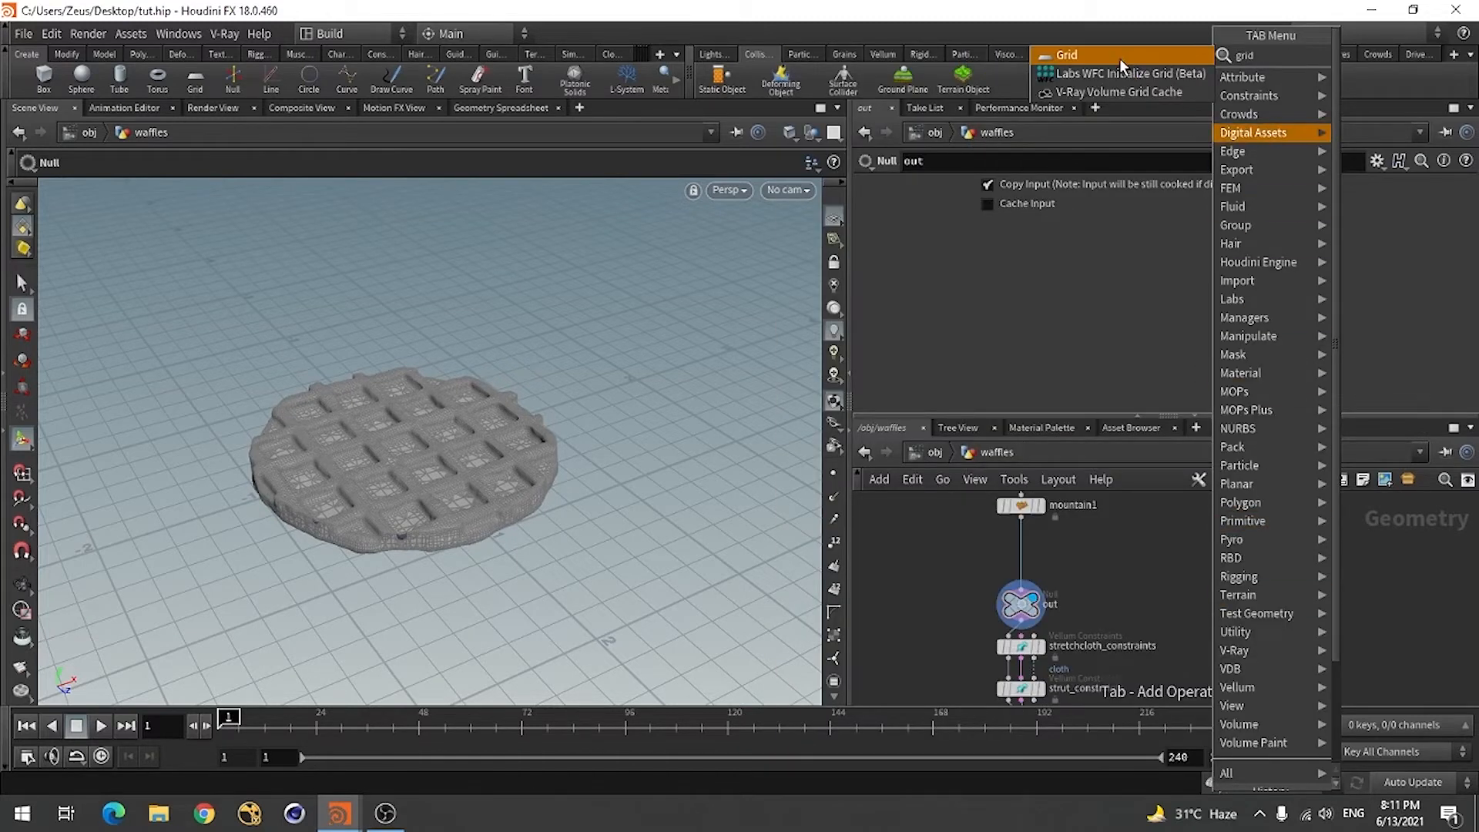
{"action": "left_click", "coordinate": [1120, 58]}
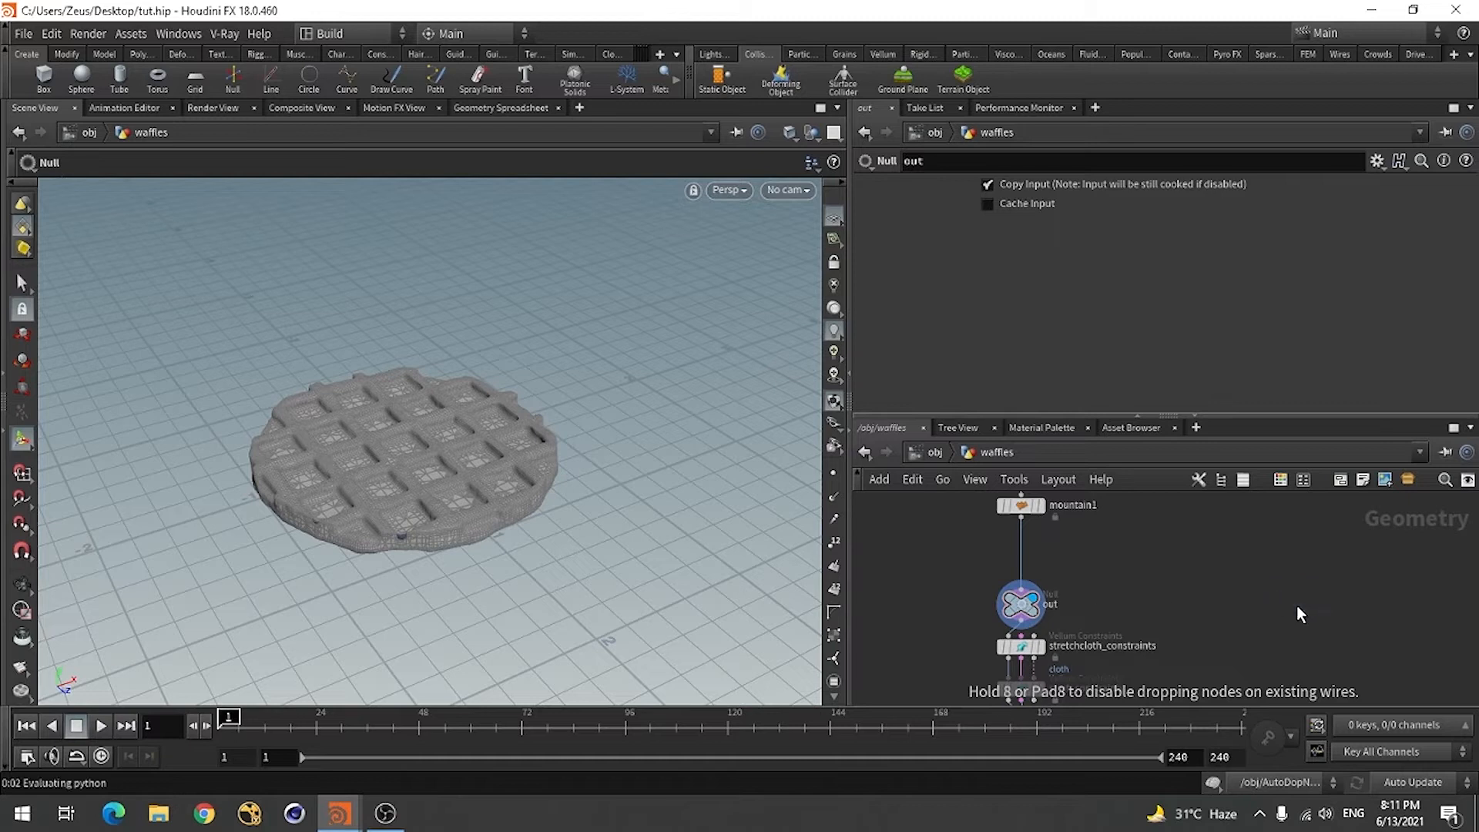
{"action": "left_click", "coordinate": [1297, 606]}
{"action": "double_click", "coordinate": [1005, 265]}
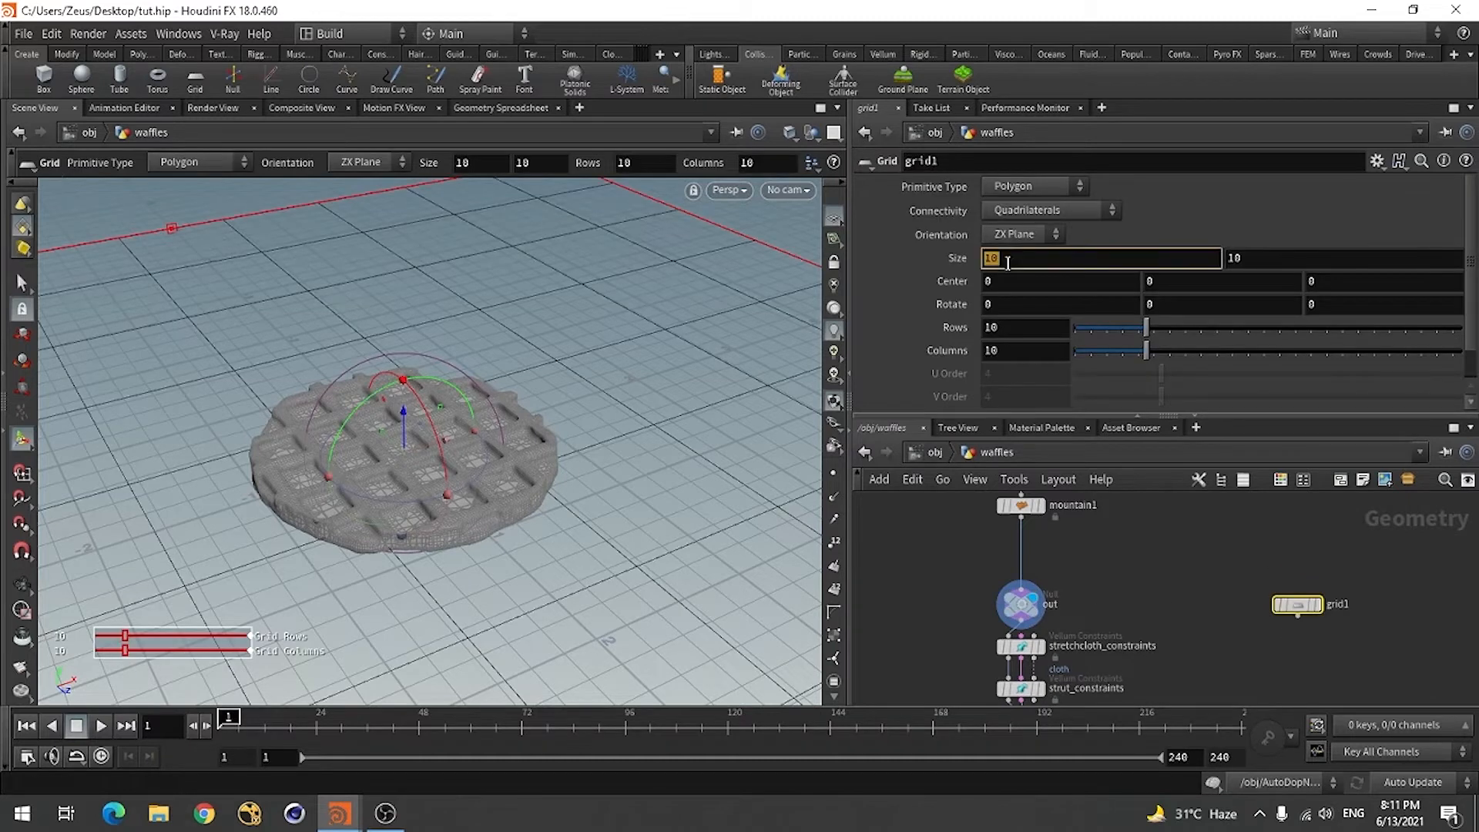
{"action": "type", "text": "1"}
{"action": "key", "text": "Tab"}
{"action": "type", "text": "1"}
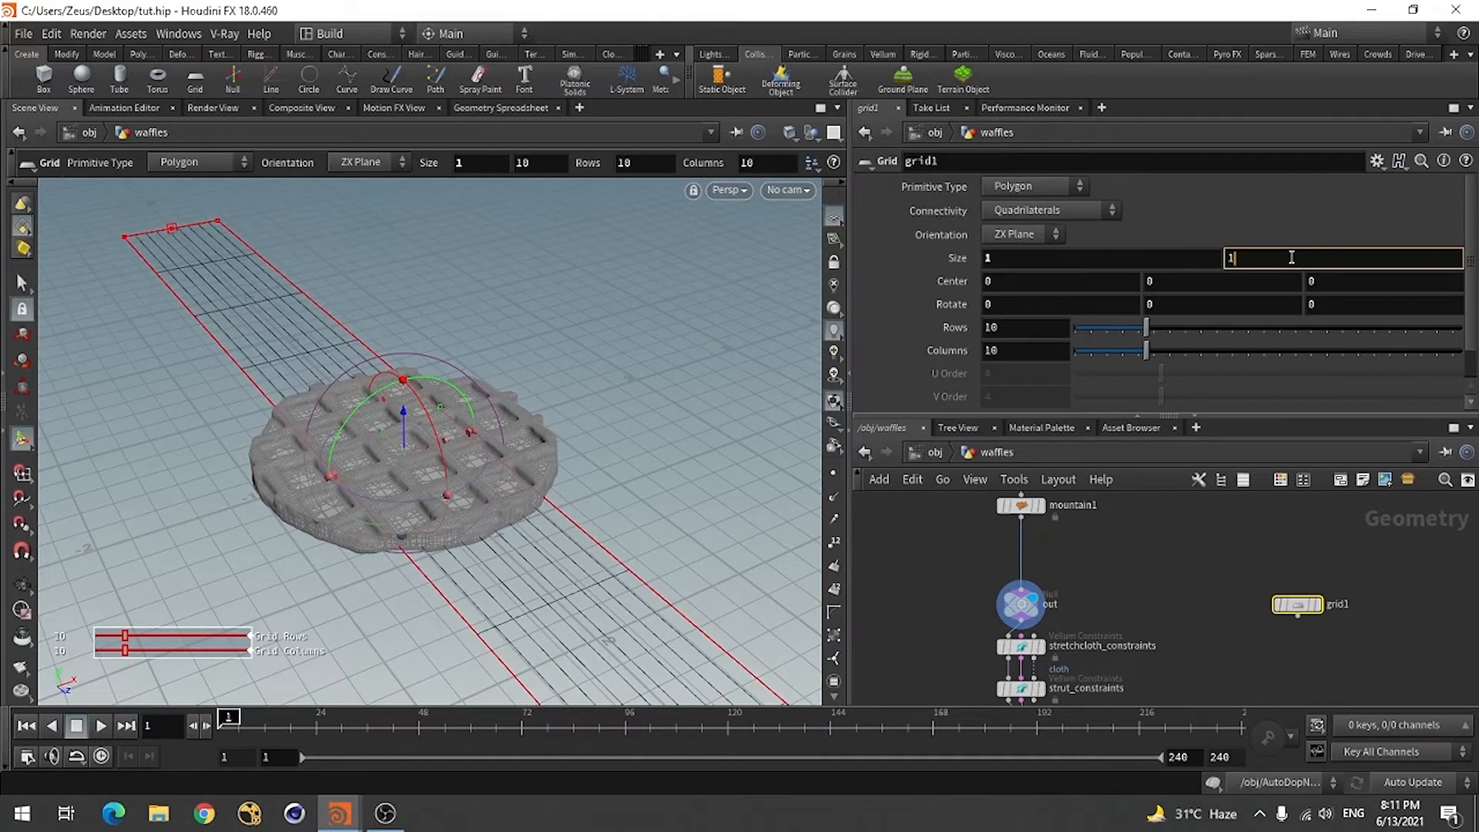
{"action": "key", "text": "Return"}
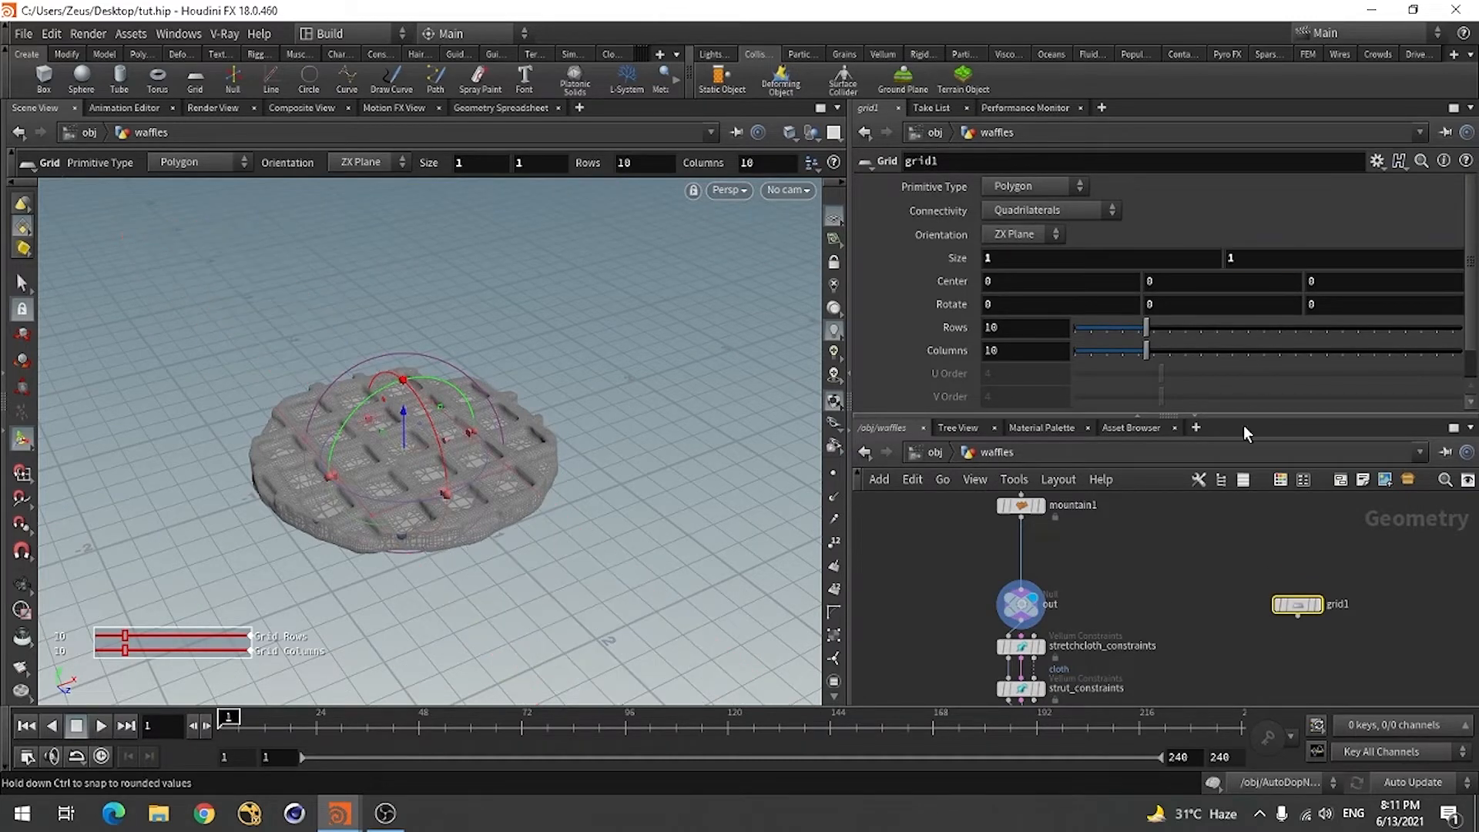
- Add a Scatter node below grid1 in the waffles network
{"action": "scroll", "coordinate": [1310, 651], "scroll_direction": "down", "scroll_amount": 1}
{"action": "left_click", "coordinate": [1320, 643]}
{"action": "key", "text": "Tab"}
{"action": "type", "text": "sca"}
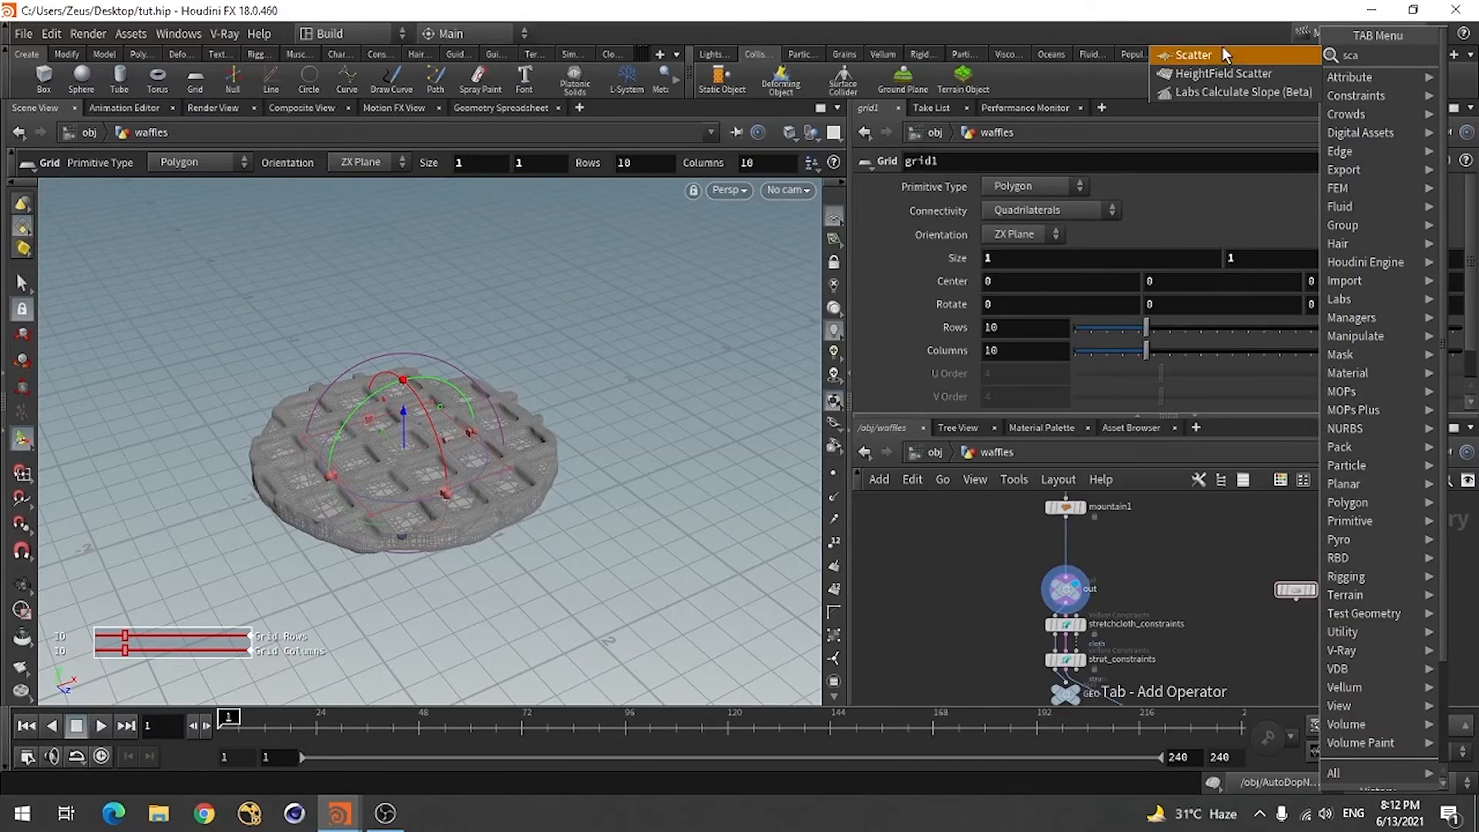
{"action": "key", "text": "Return"}
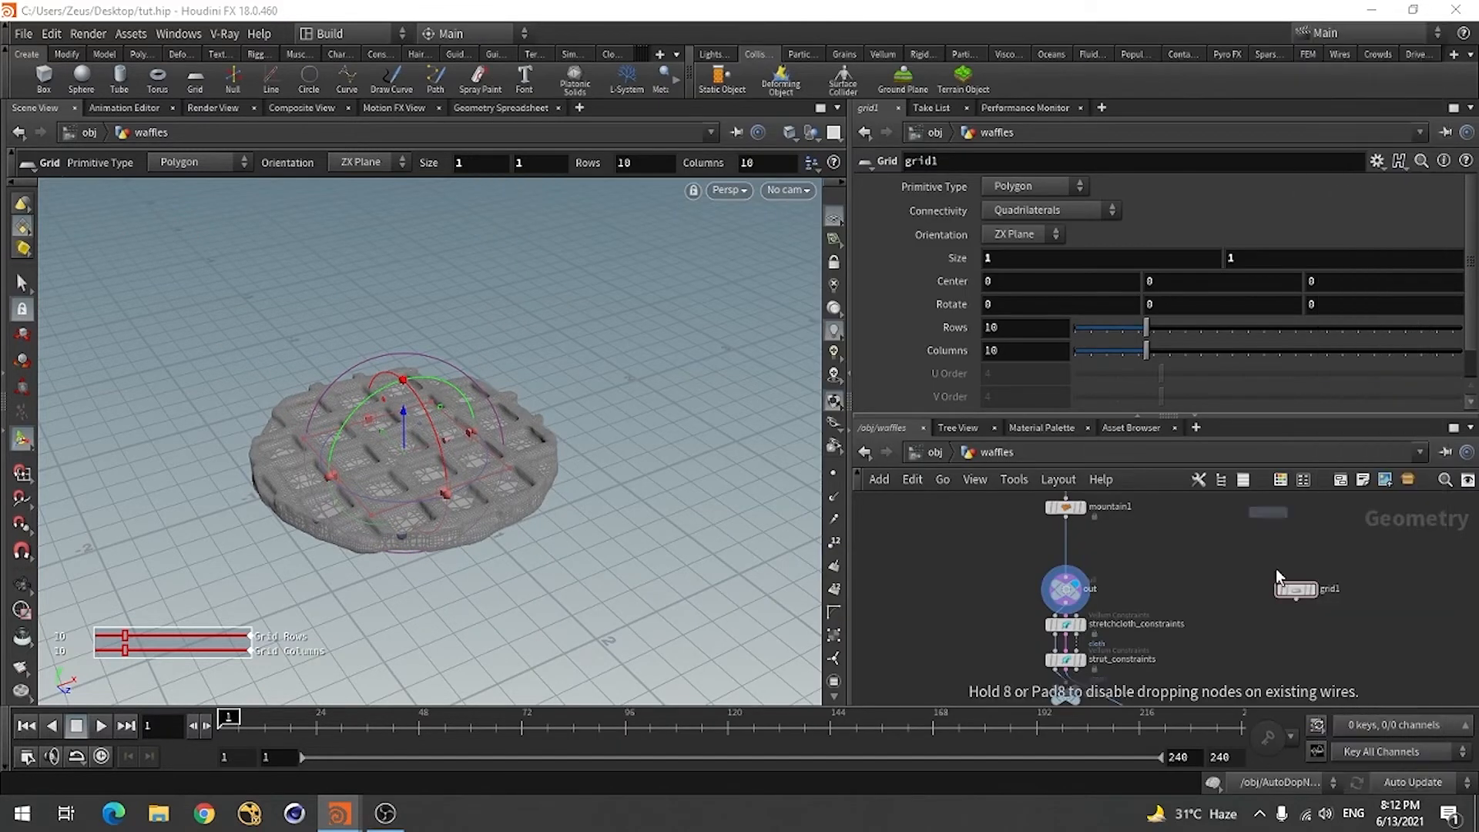
{"action": "left_click", "coordinate": [1296, 640]}
- Connect grid1's output to the scatter1 input and display the scatter1 node
{"action": "left_click", "coordinate": [1297, 600]}
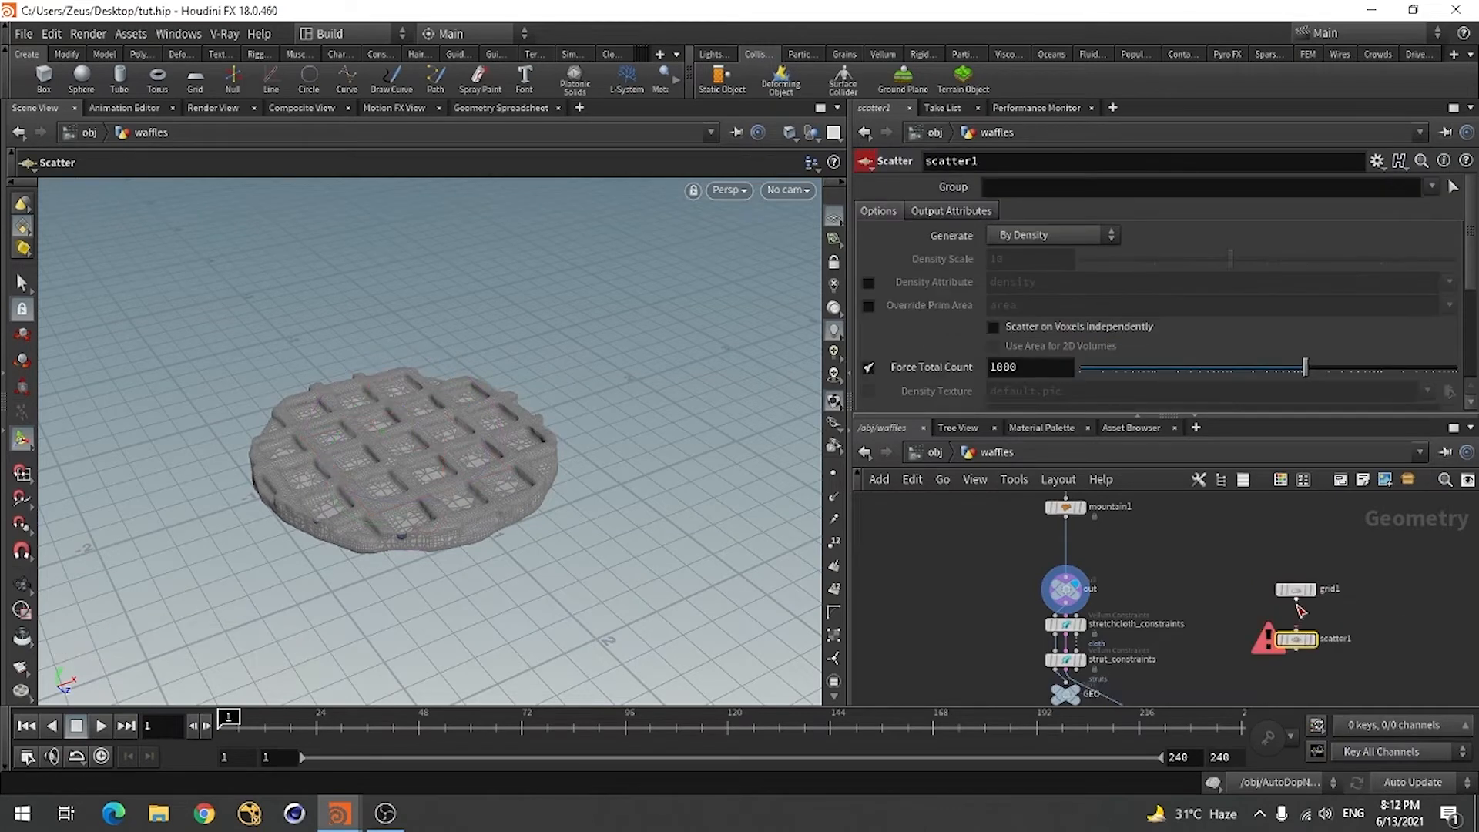
{"action": "left_click", "coordinate": [1298, 641]}
{"action": "left_click", "coordinate": [1297, 600]}
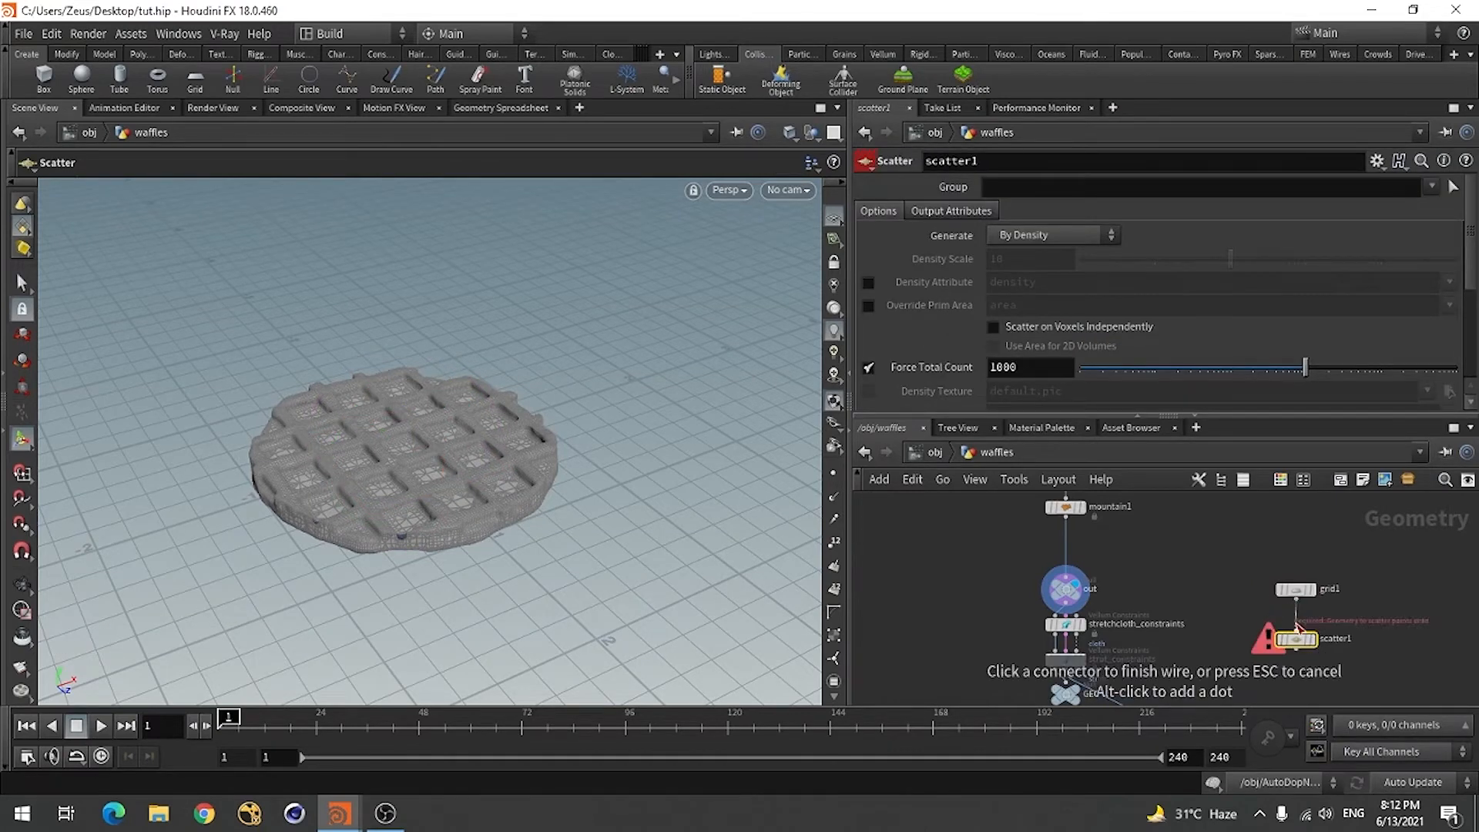
{"action": "left_click", "coordinate": [1300, 642]}
{"action": "scroll", "coordinate": [1300, 646], "scroll_direction": "up", "scroll_amount": 5}
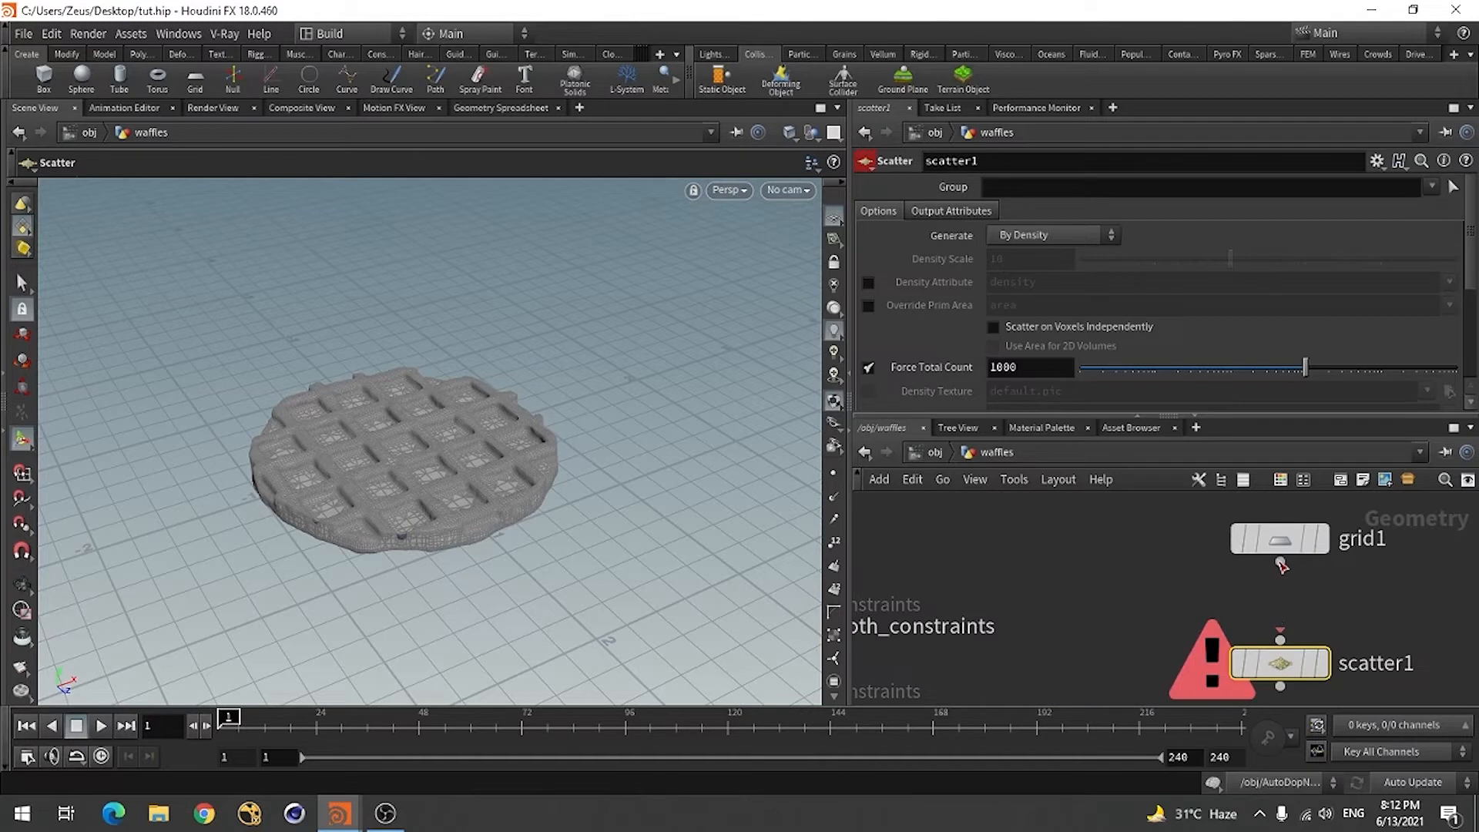
{"action": "left_click", "coordinate": [1276, 655]}
{"action": "left_click", "coordinate": [1276, 661]}
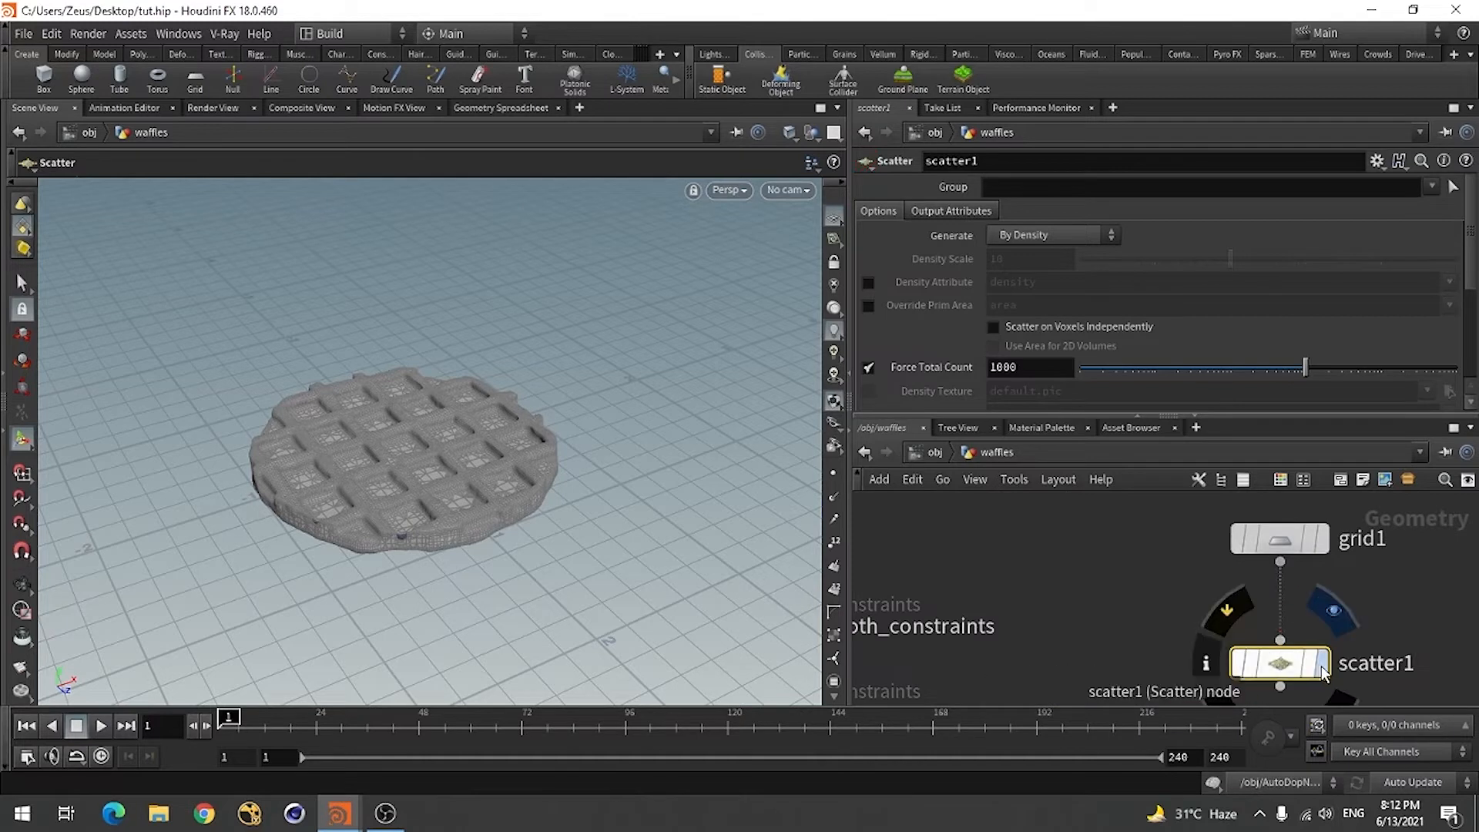
- Set the Force Total Count of scatter1 to 1
{"action": "left_click", "coordinate": [1036, 367]}
{"action": "key", "text": "BackSpace"}
{"action": "key", "text": "BackSpace"}
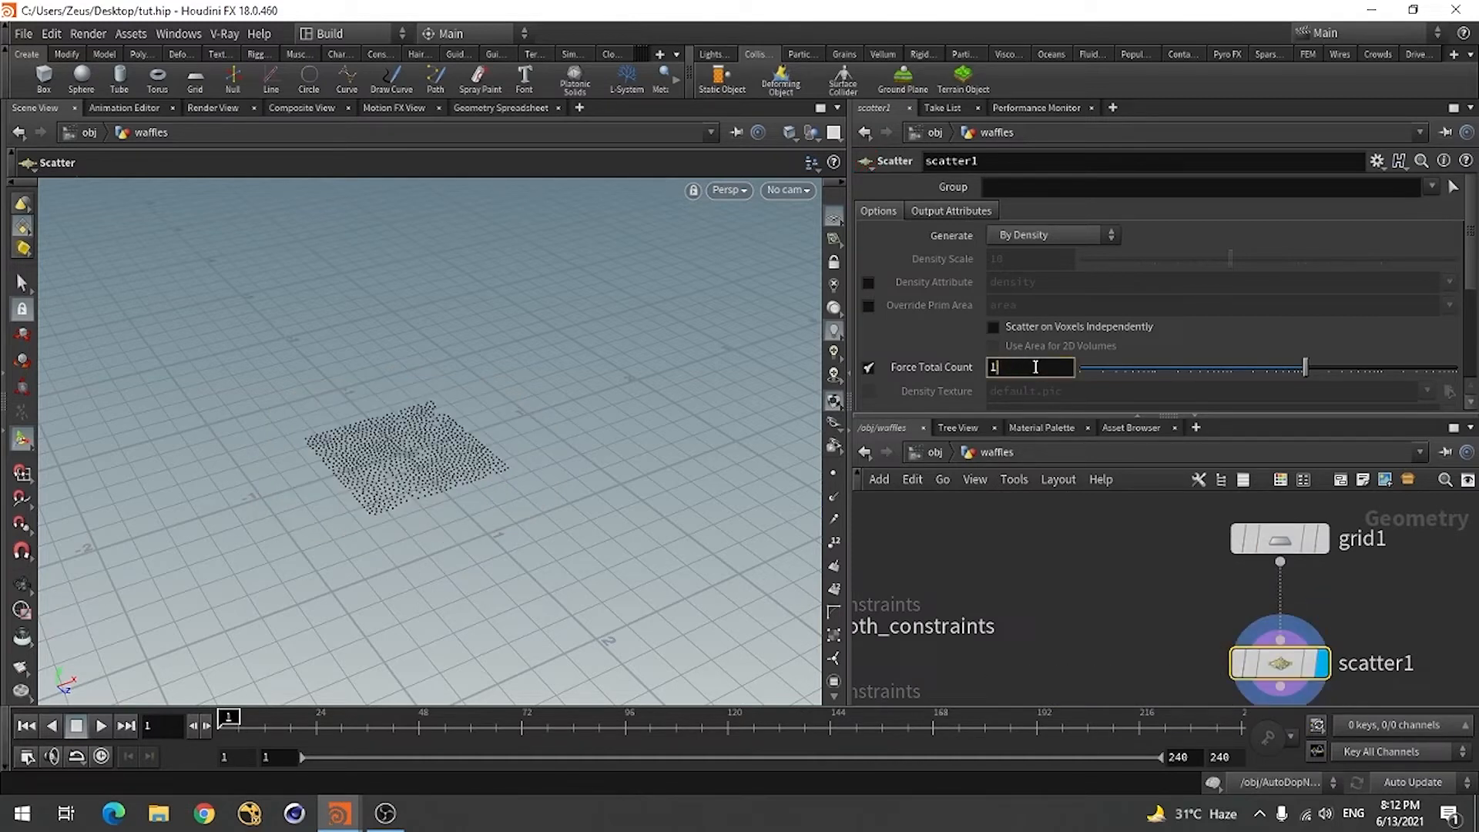
- Set scatter1's Force Total Count to 1 and its Global Seed to $FF, then test the varying point by scrubbing the timeline
{"action": "key", "text": "Return"}
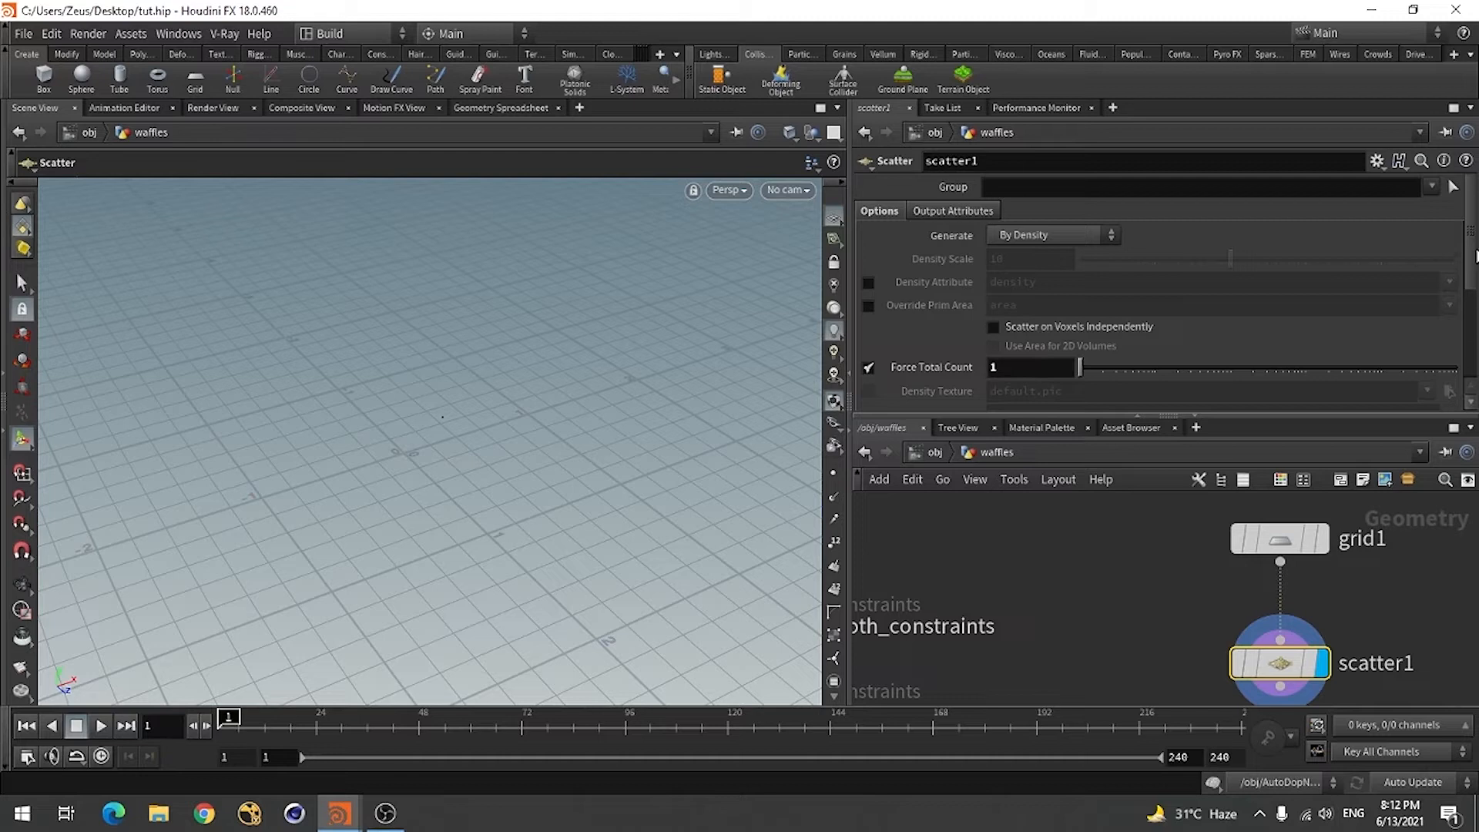
{"action": "left_click_drag", "start_coordinate": [1473, 258], "coordinate": [1474, 345]}
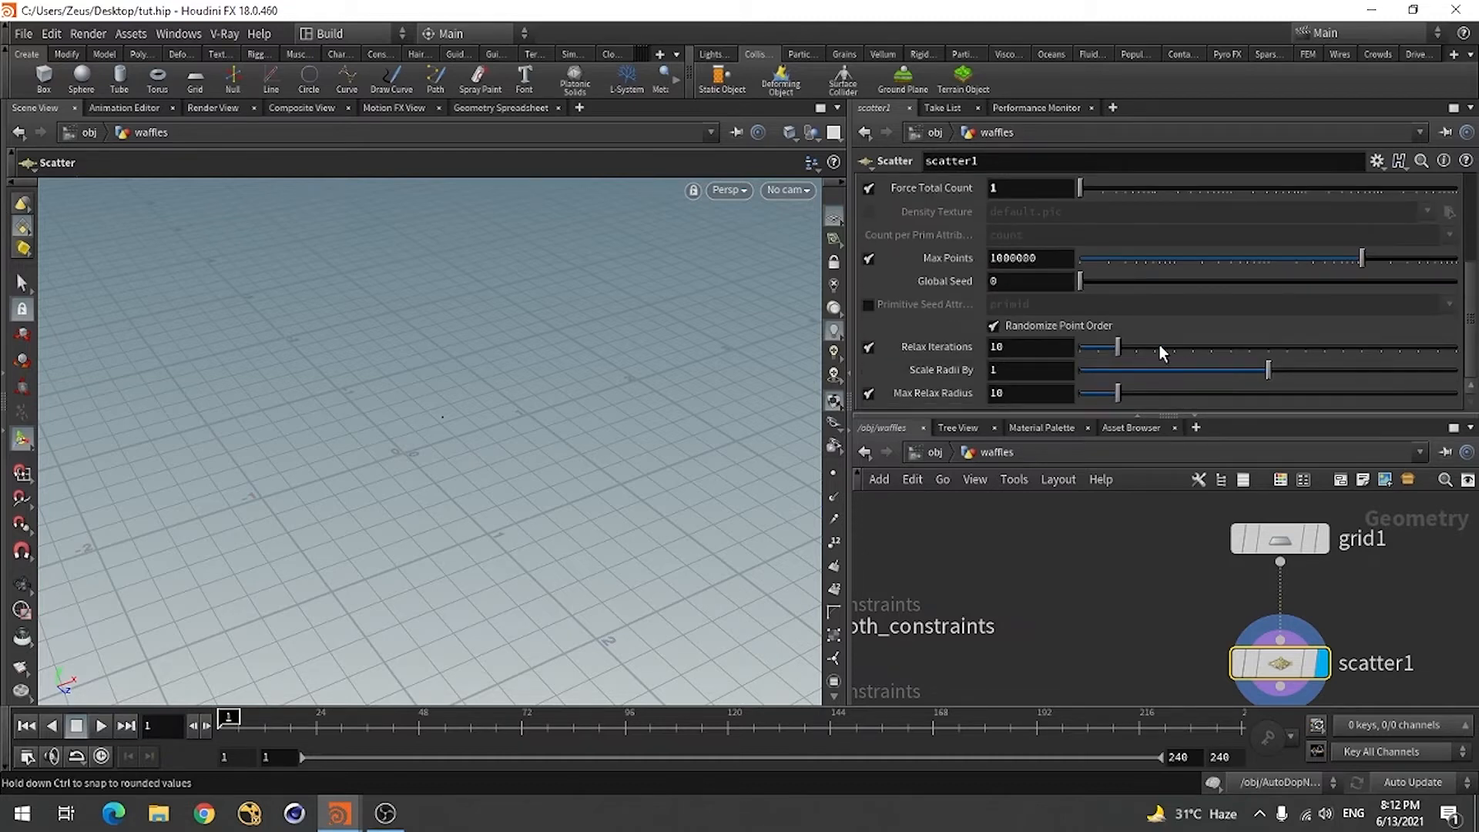
{"action": "left_click", "coordinate": [1044, 283]}
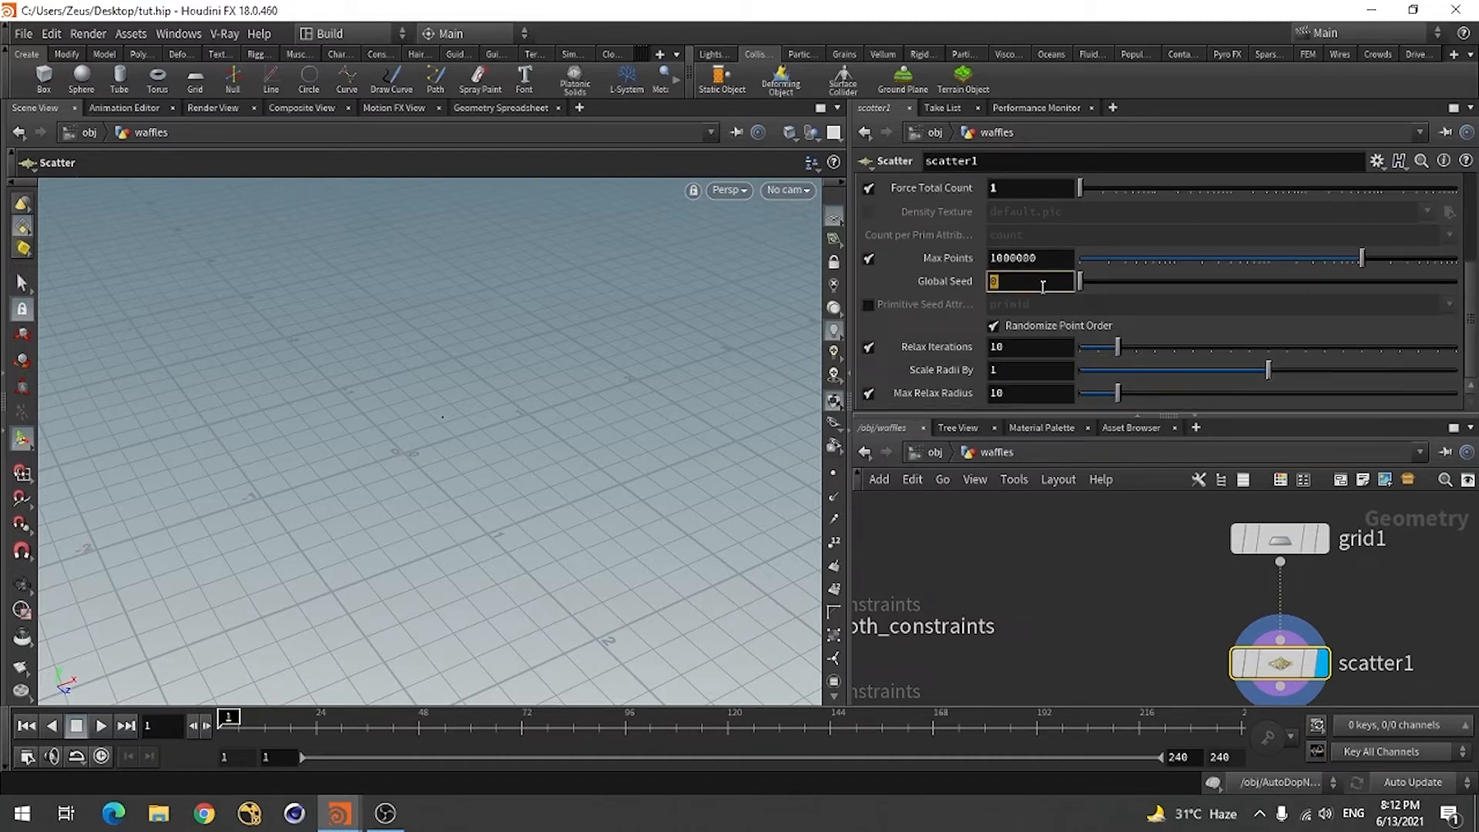
{"action": "type", "text": "4ff"}
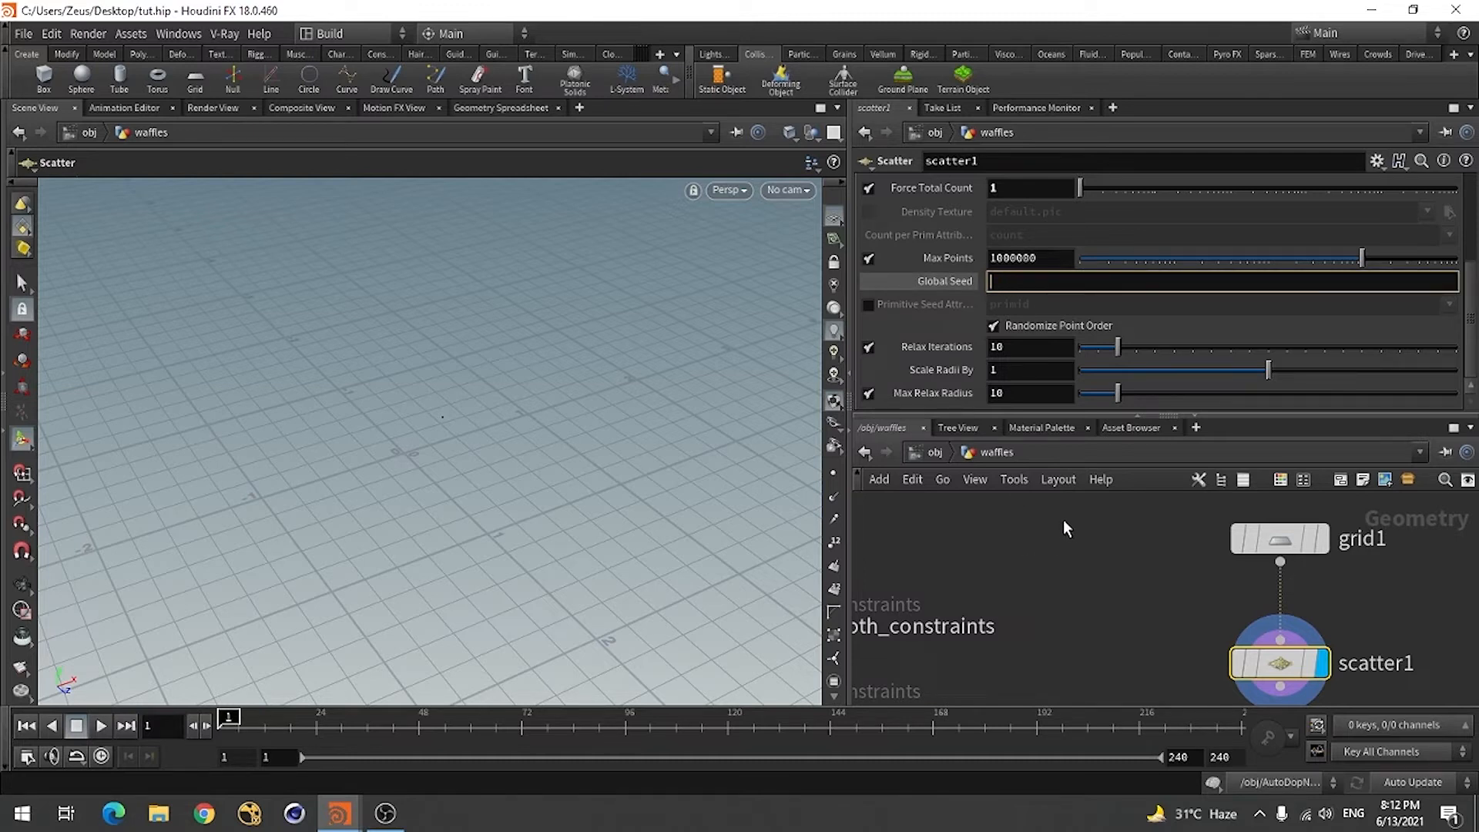
{"action": "type", "text": "$FF"}
{"action": "key", "text": "Return"}
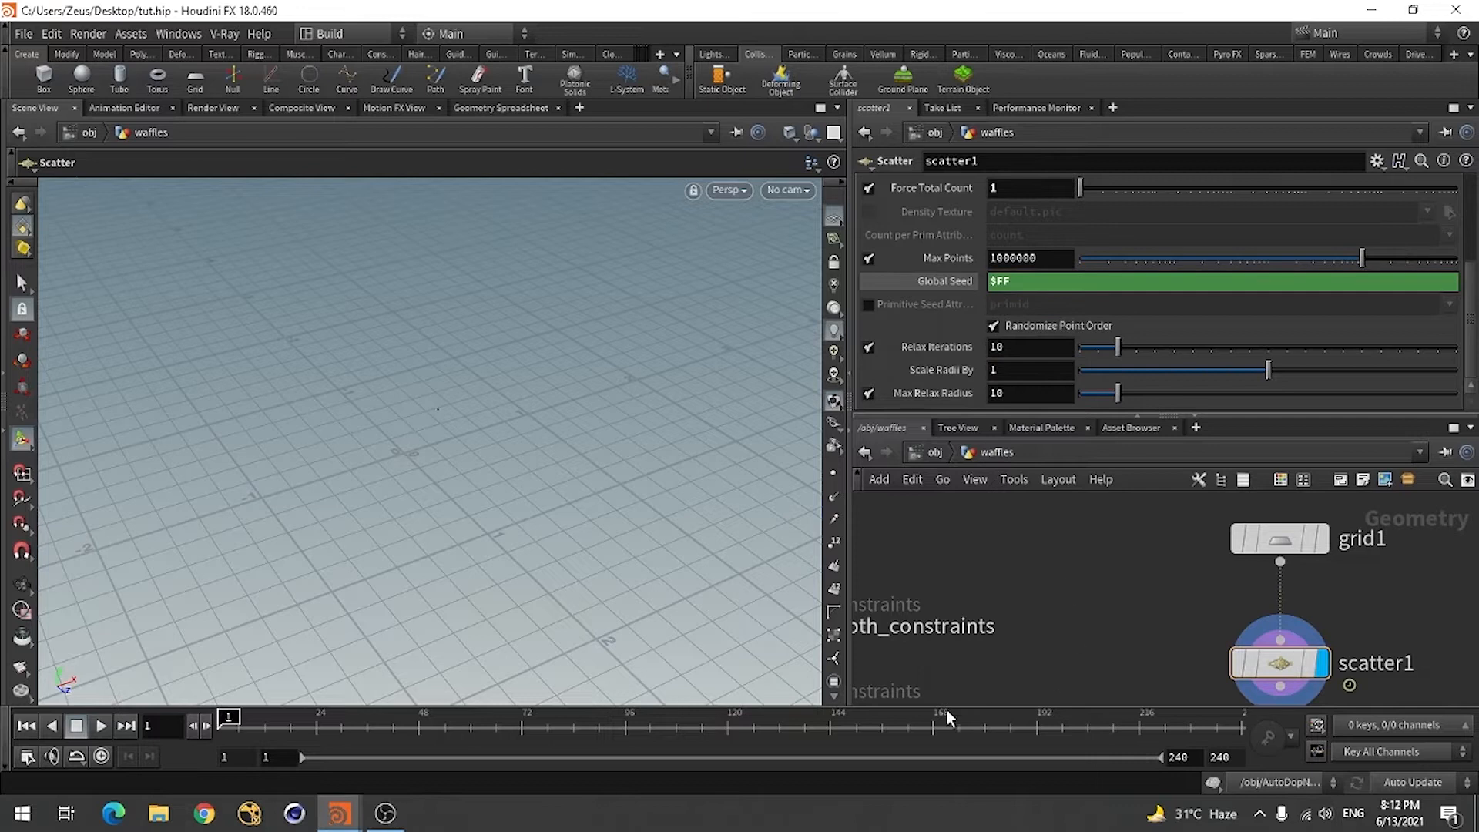
{"action": "left_click_drag", "start_coordinate": [225, 722], "coordinate": [262, 722]}
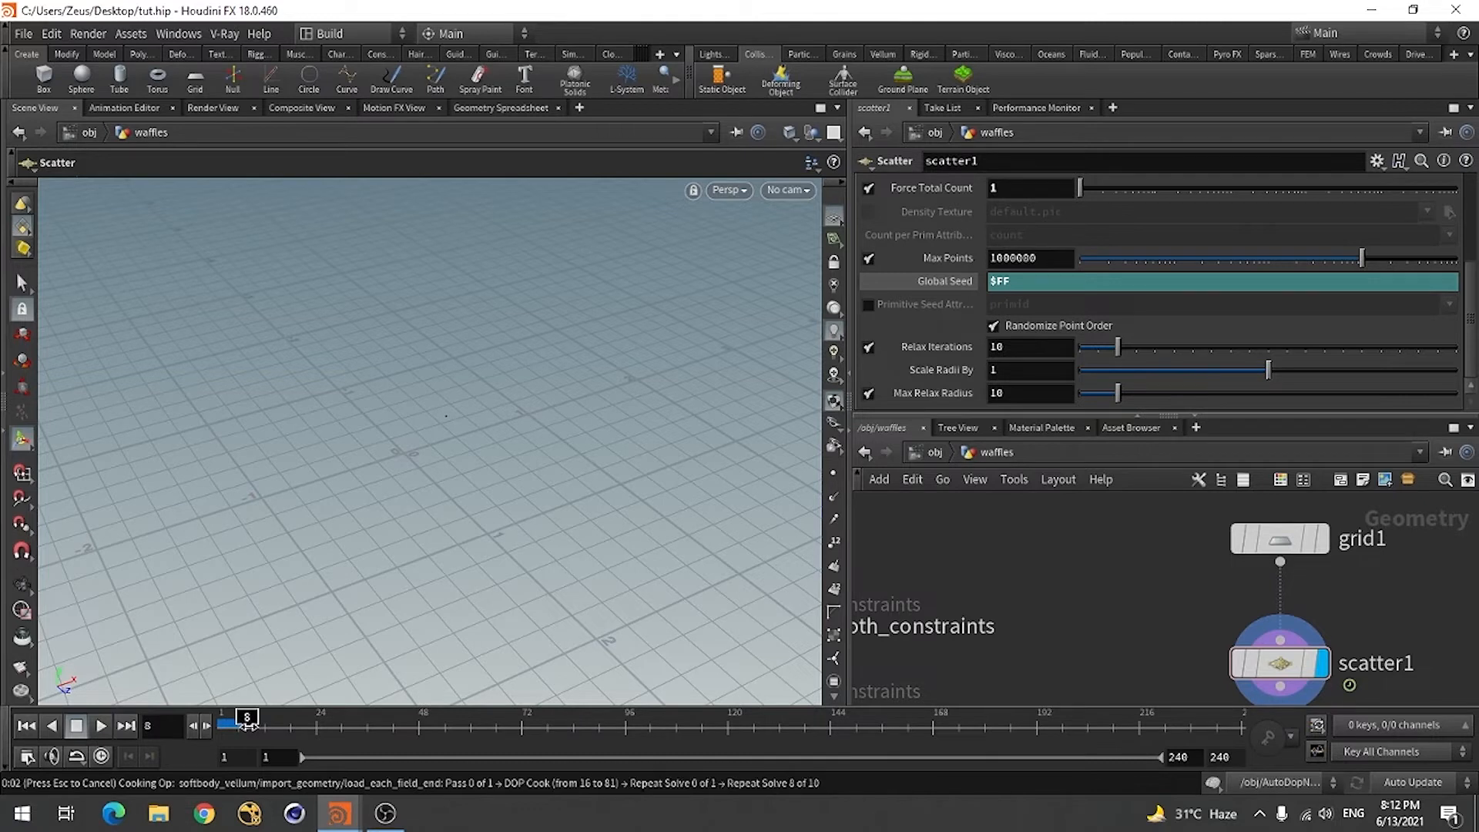
{"action": "left_click", "coordinate": [48, 731]}
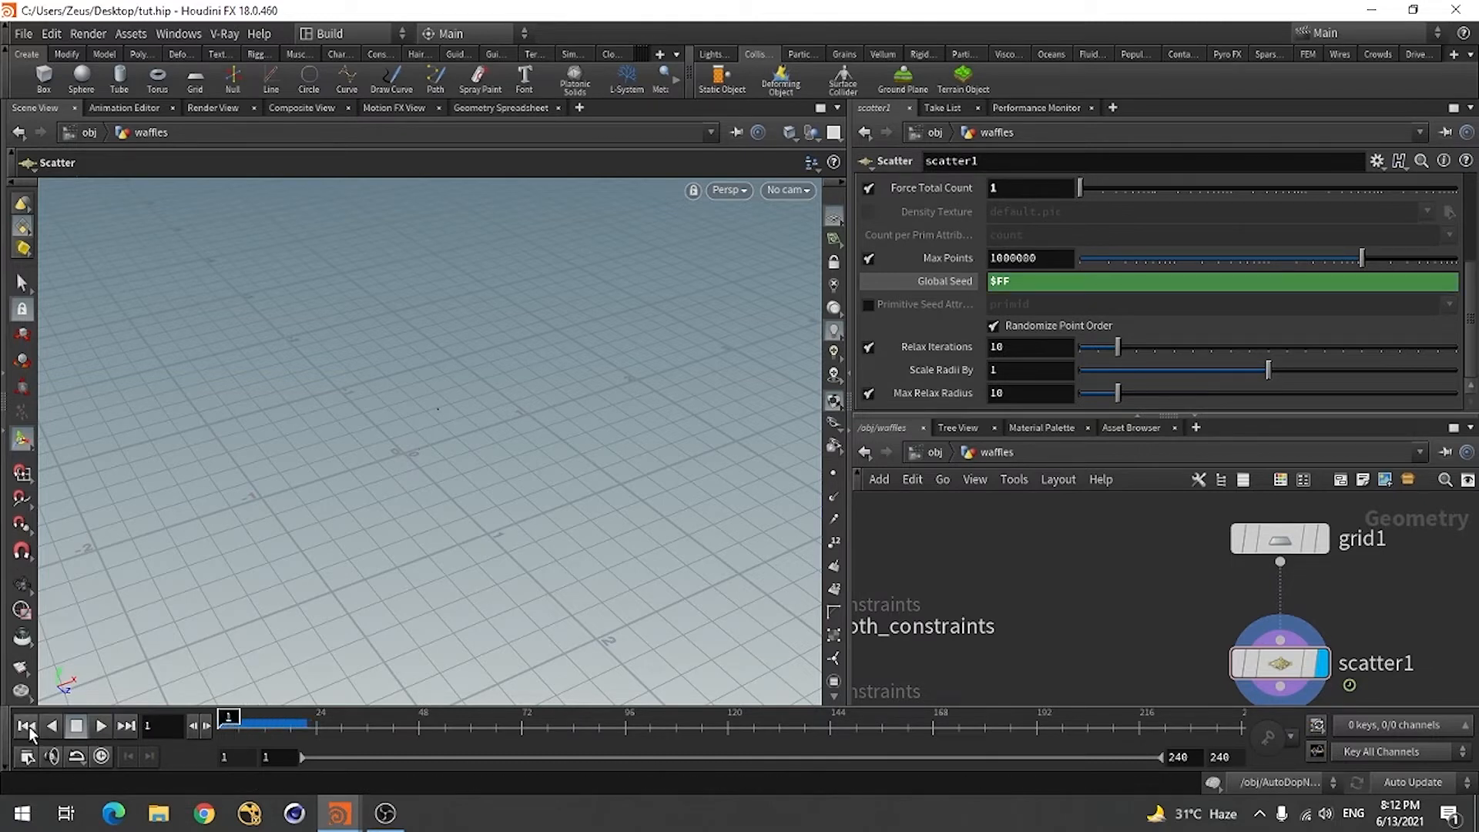
- Add a Null node below scatter1, connected to its output, and rename it Scater
{"action": "scroll", "coordinate": [1196, 629], "scroll_direction": "down", "scroll_amount": 3}
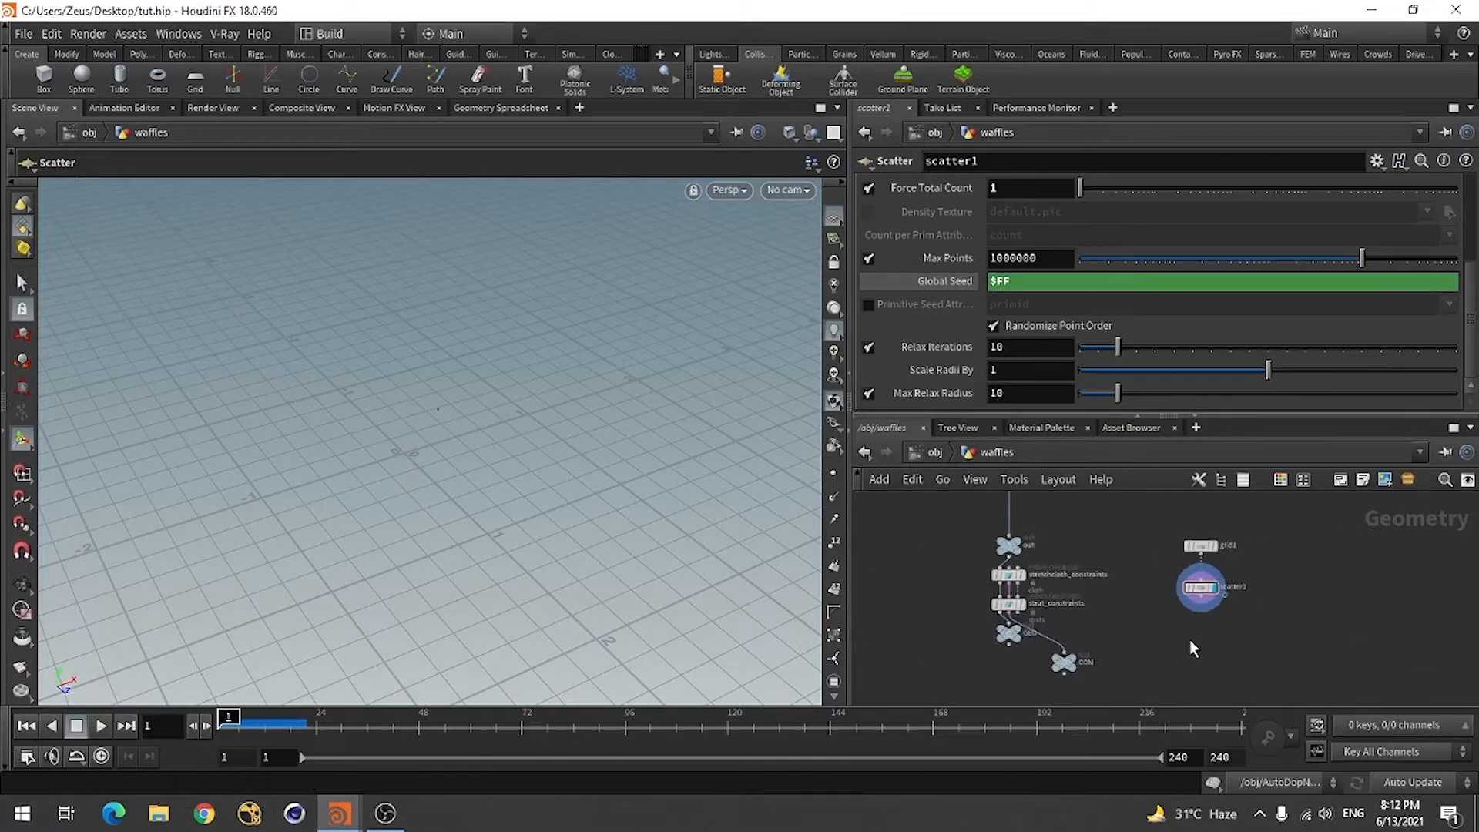
{"action": "scroll", "coordinate": [1199, 624], "scroll_direction": "up", "scroll_amount": 2}
{"action": "key", "text": "Tab"}
{"action": "type", "text": "null"}
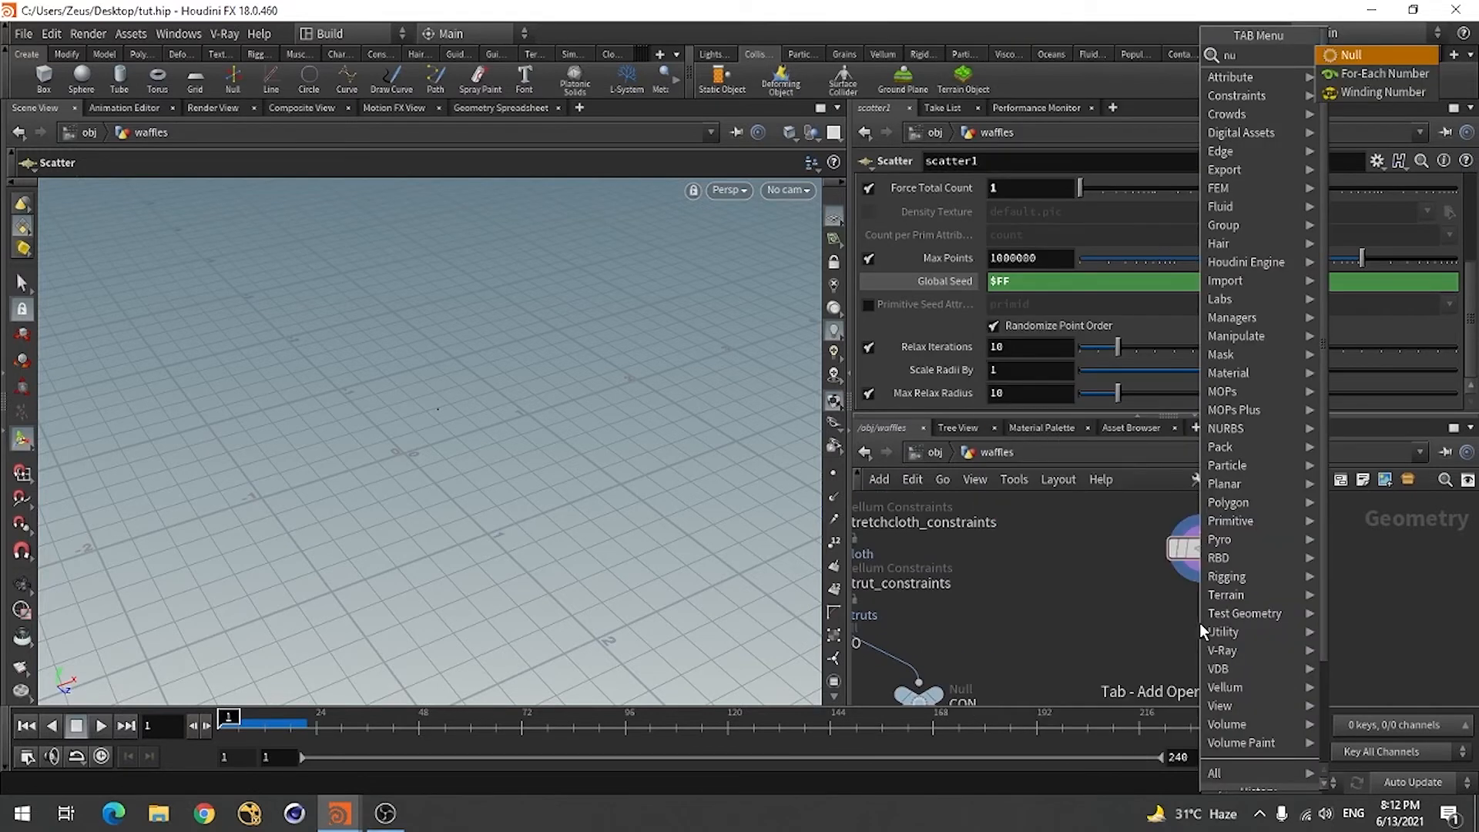
{"action": "left_click", "coordinate": [1354, 55]}
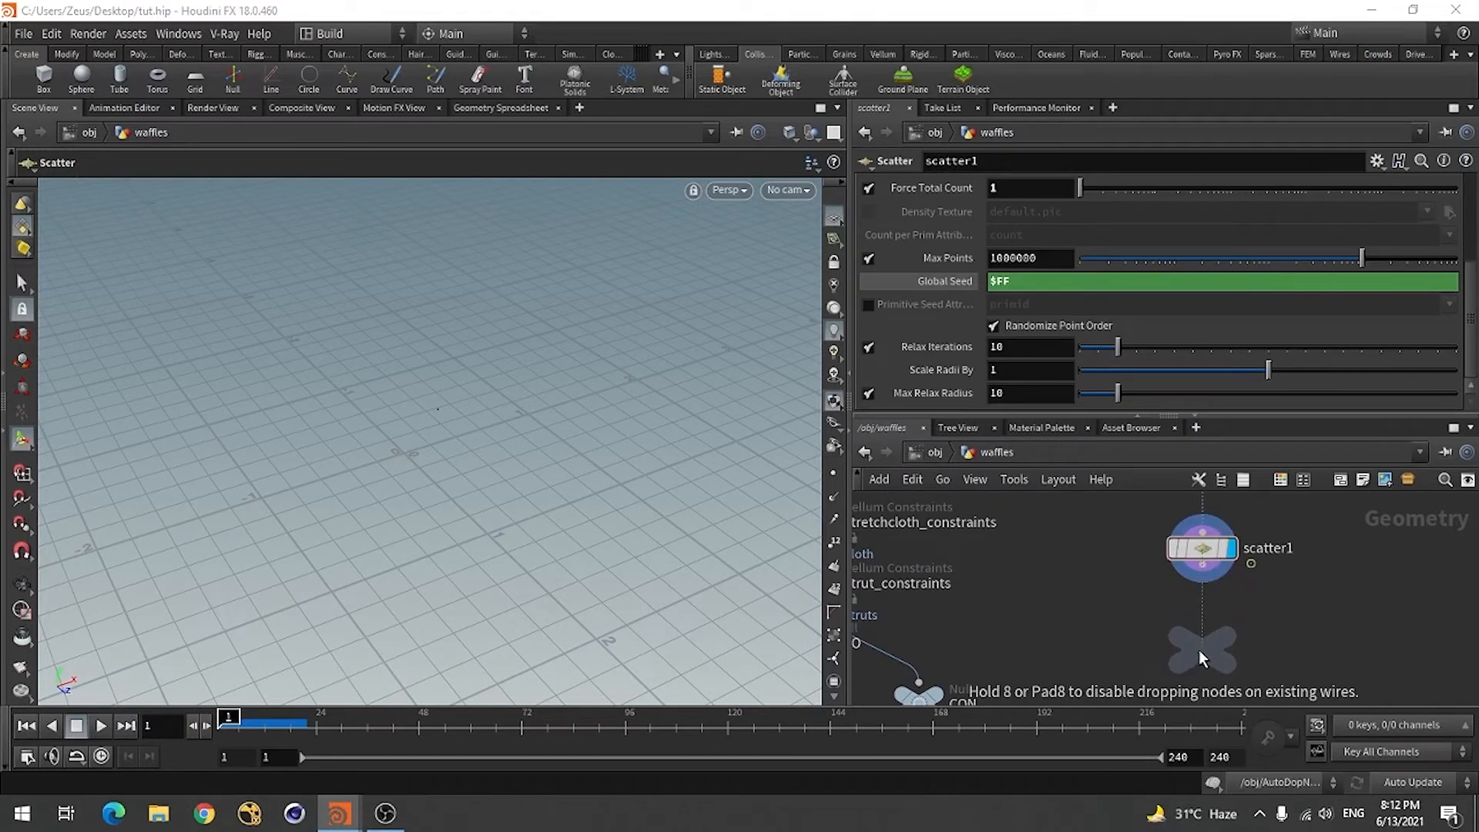
{"action": "left_click", "coordinate": [1200, 650]}
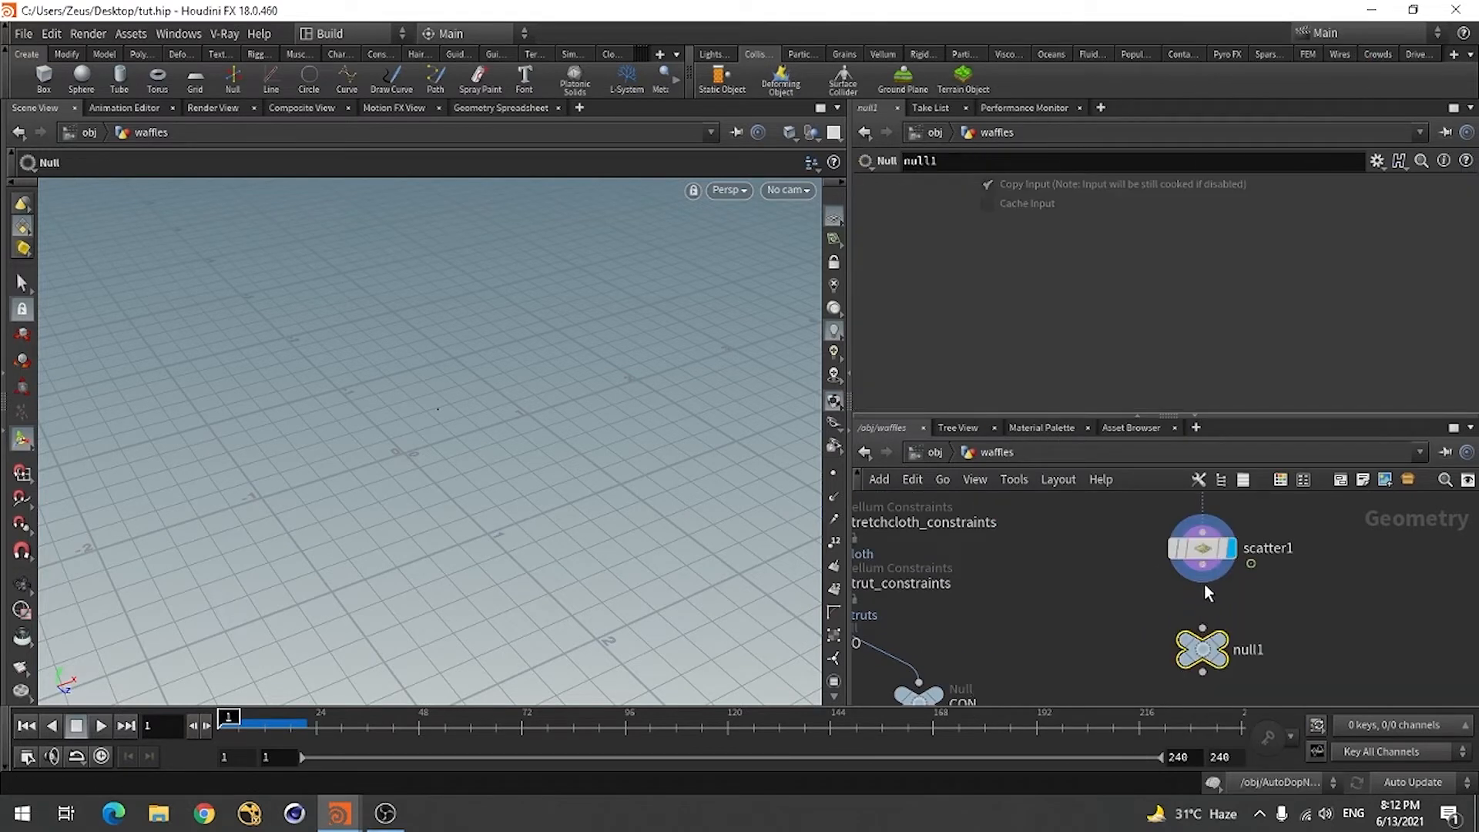
{"action": "double_click", "coordinate": [1248, 651]}
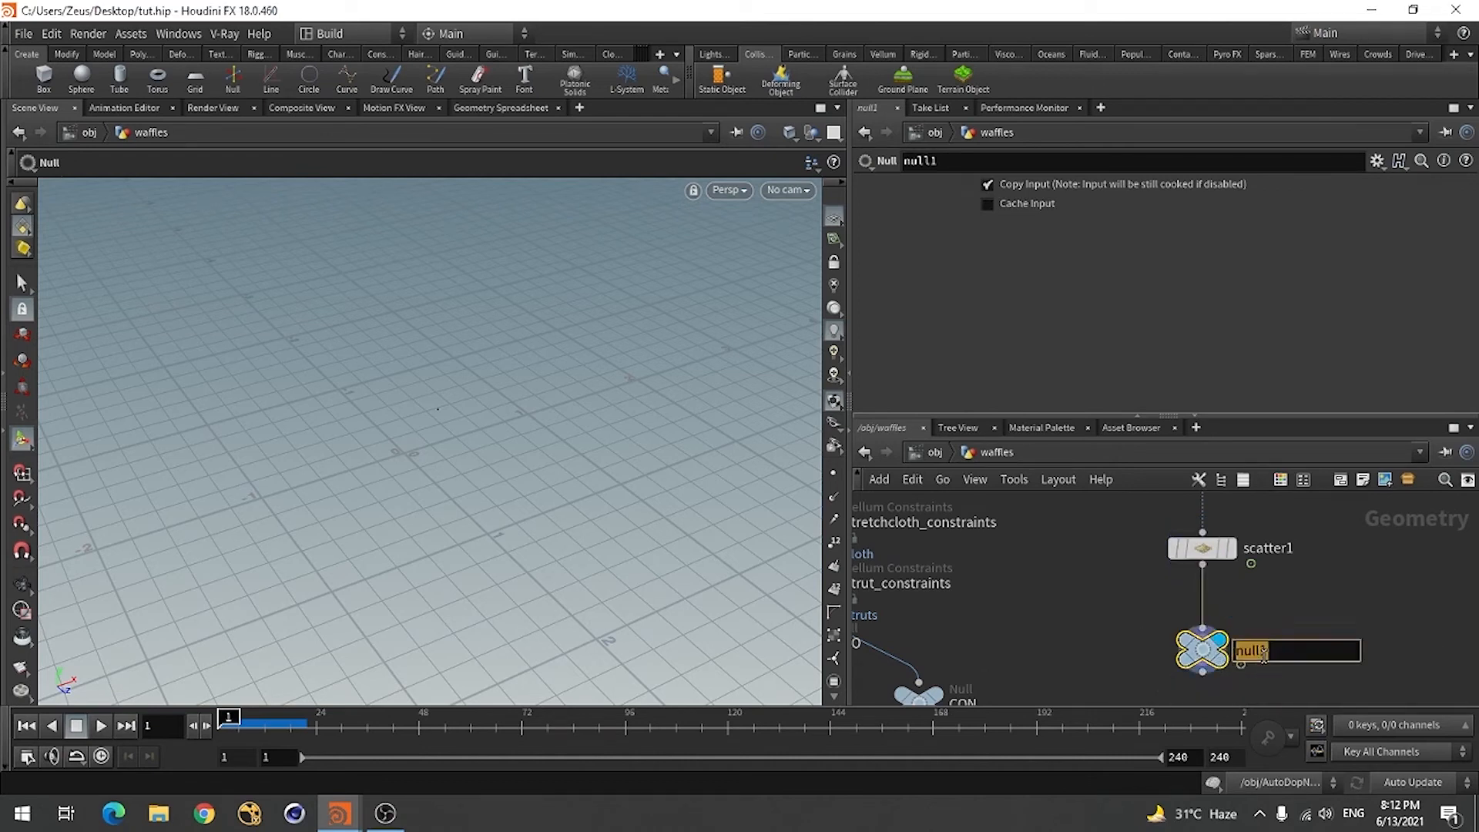
{"action": "type", "text": "Scater"}
{"action": "left_click", "coordinate": [1365, 593]}
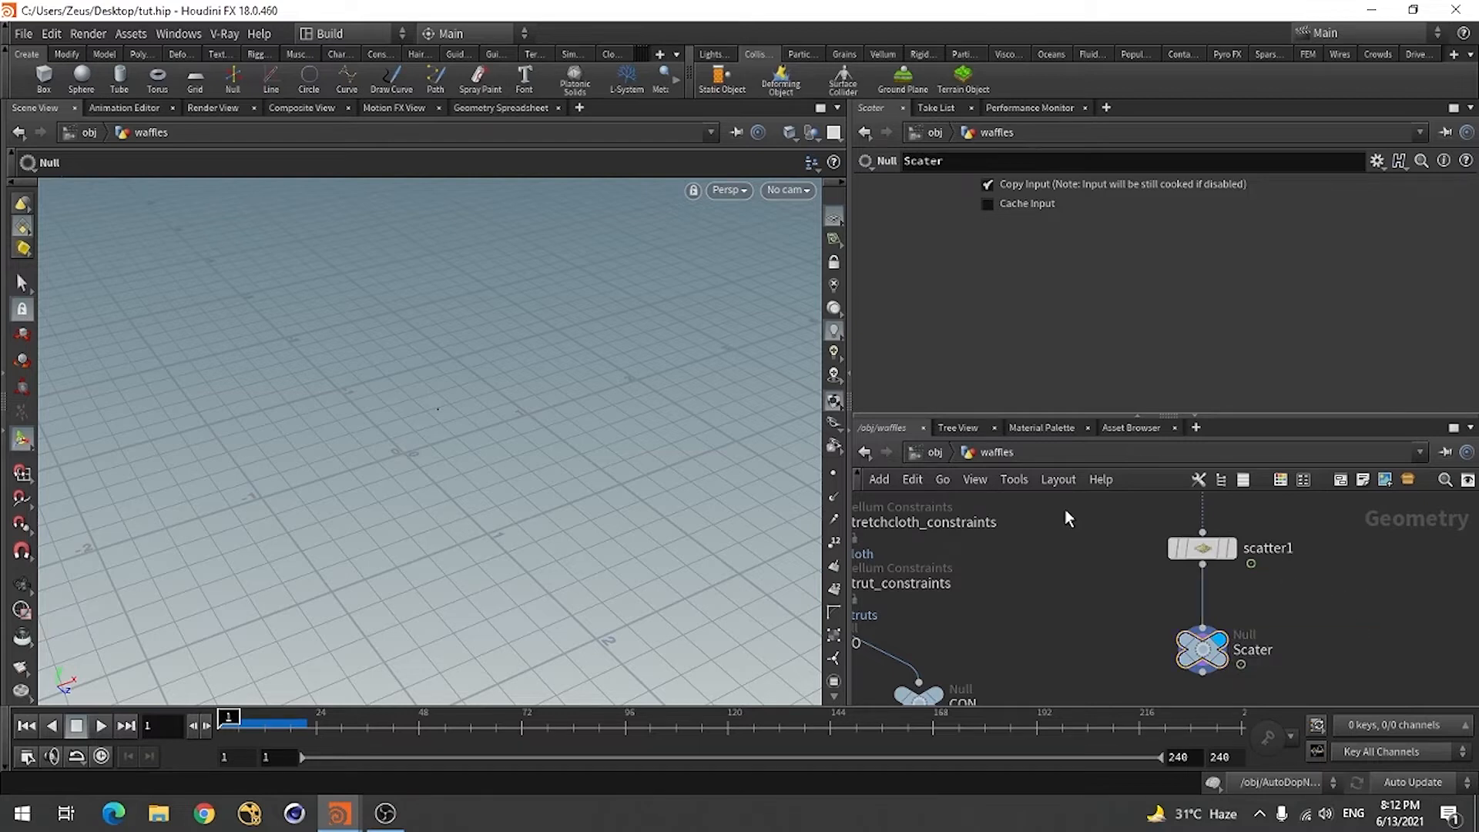
- In AutoDopNetwork, set the Instance Points of the waffles_vellum source to /obj/waffles/Scater
{"action": "left_click", "coordinate": [938, 451]}
{"action": "double_click", "coordinate": [1052, 577]}
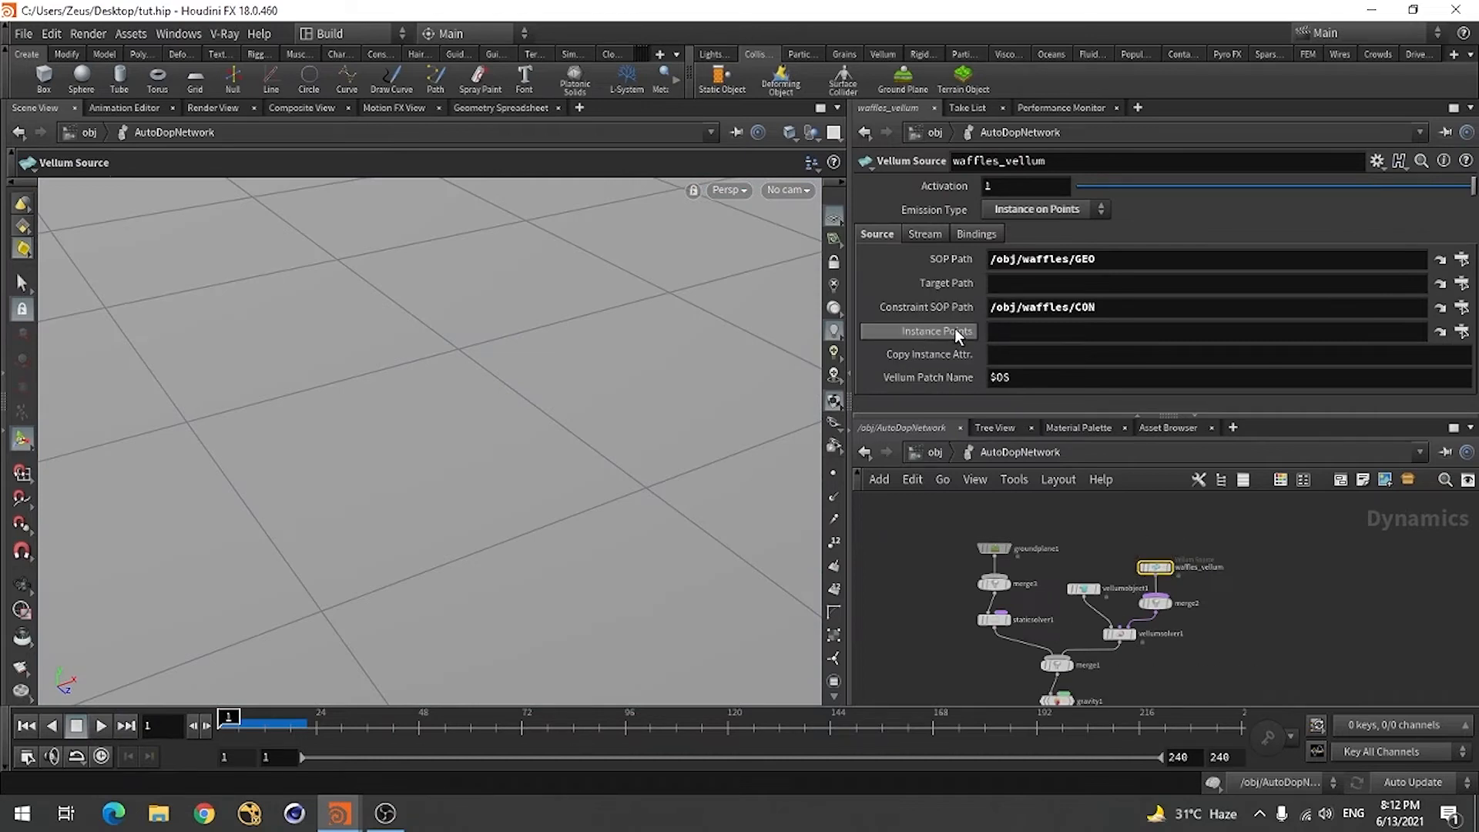
{"action": "left_click", "coordinate": [1462, 331]}
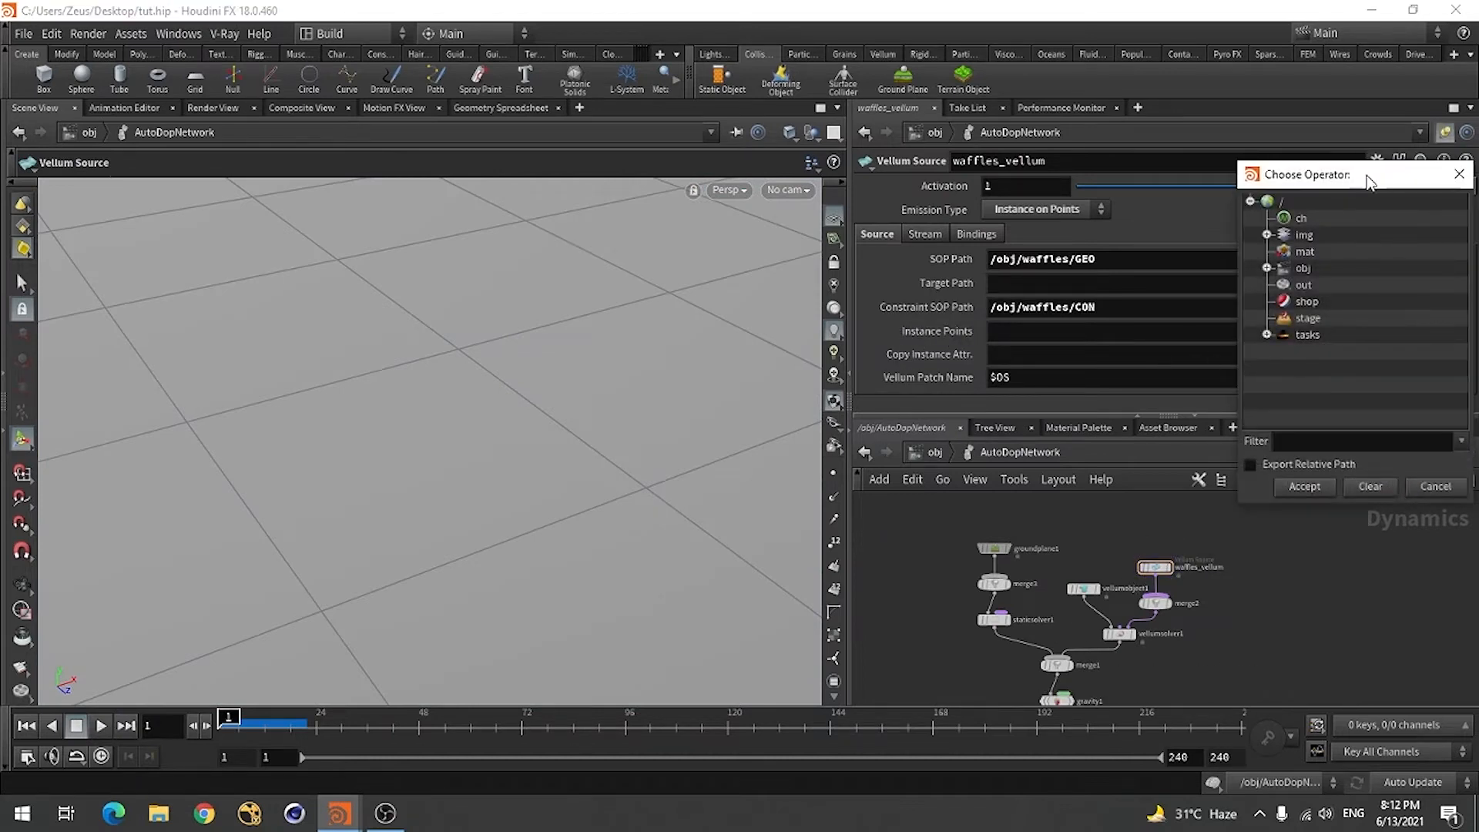
{"action": "left_click_drag", "start_coordinate": [1369, 182], "coordinate": [1326, 184]}
{"action": "left_click", "coordinate": [1225, 272]}
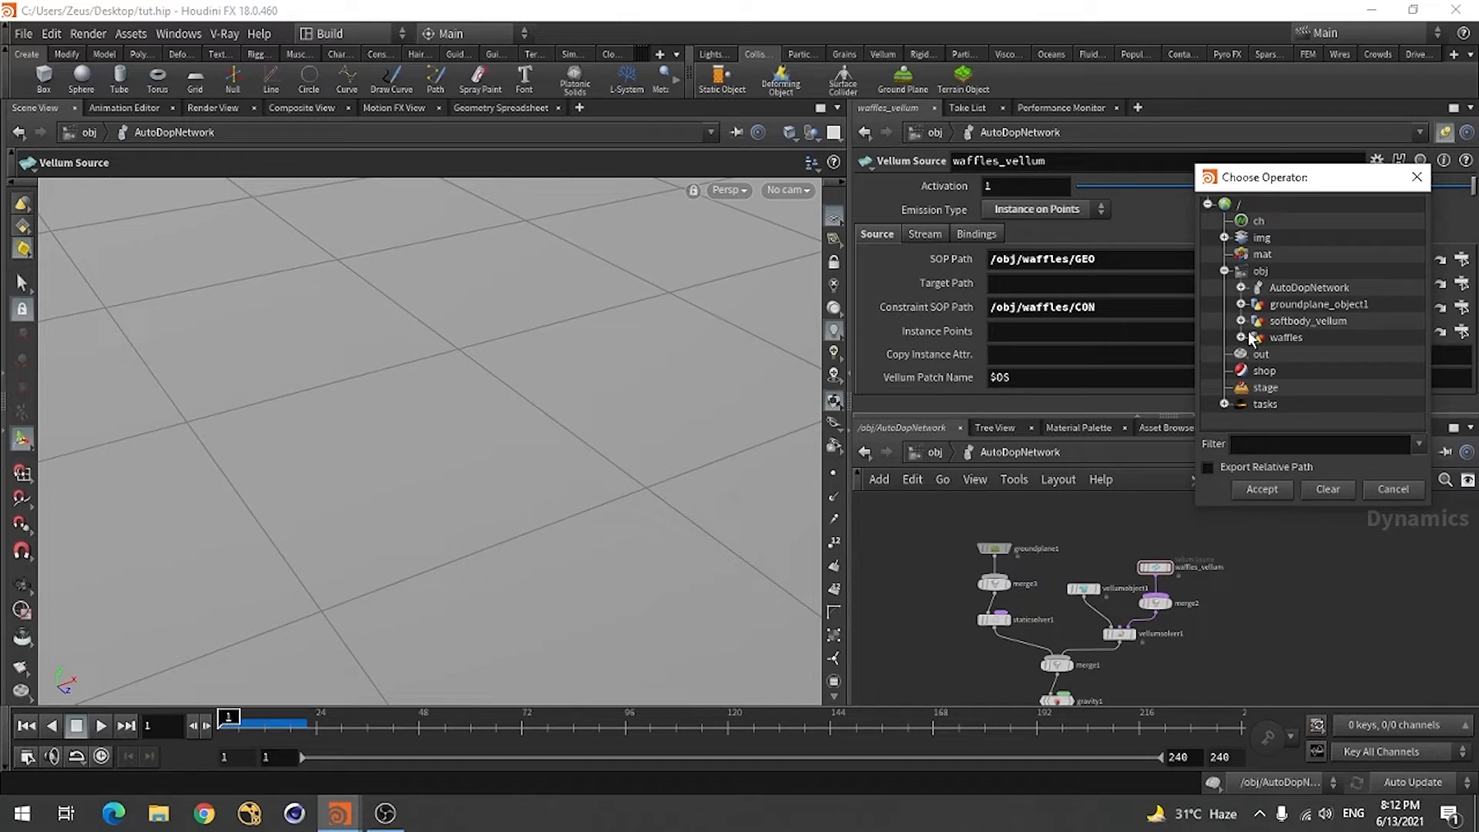
{"action": "left_click", "coordinate": [1242, 337]}
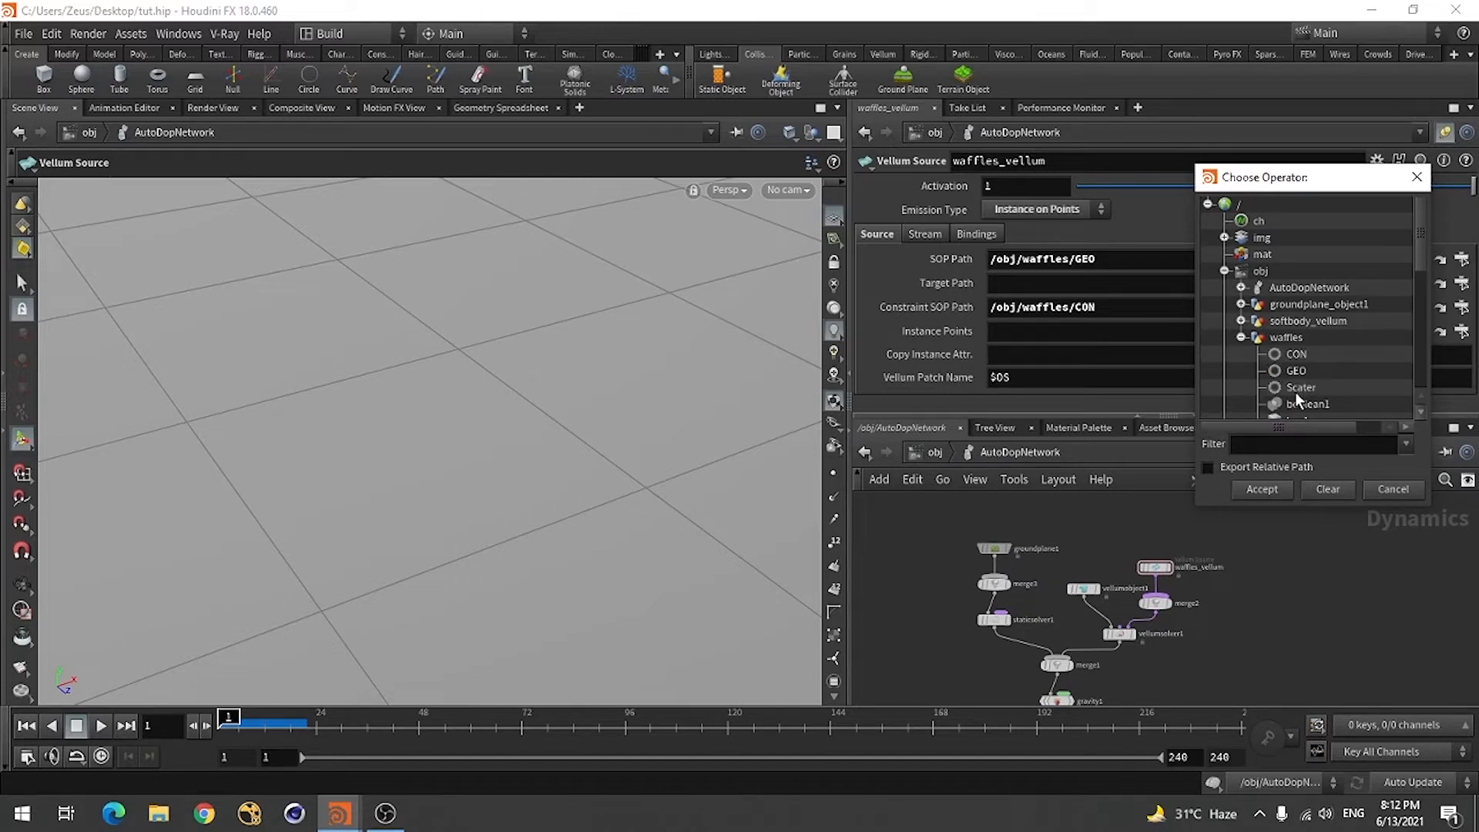
{"action": "left_click", "coordinate": [1299, 387]}
{"action": "left_click", "coordinate": [1261, 491]}
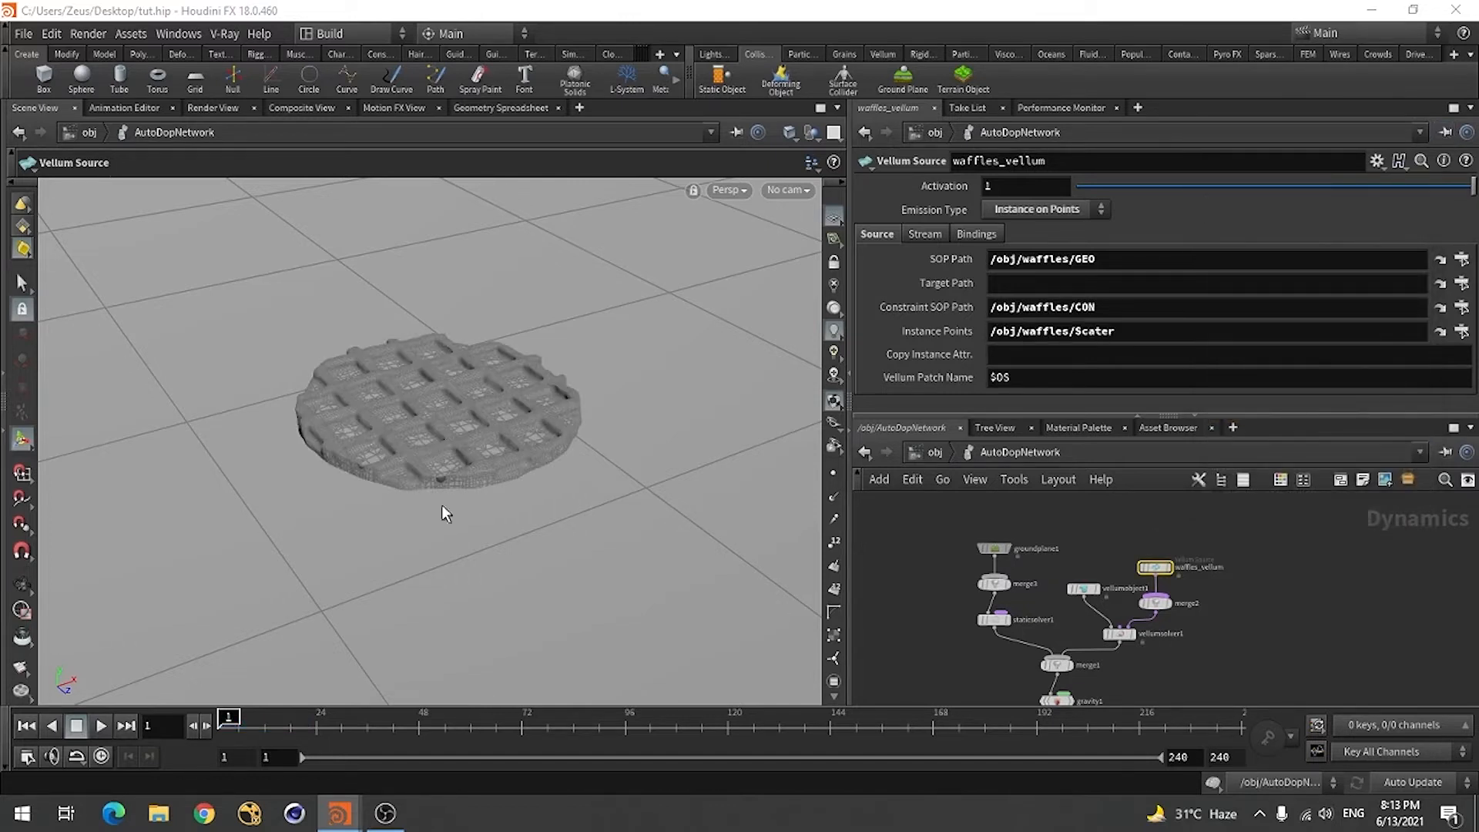
{"action": "key", "text": "Escape"}
{"action": "mouse_move", "coordinate": [363, 467]}
{"action": "left_mouse_down"}
{"action": "mouse_move", "coordinate": [393, 486]}
{"action": "mouse_move", "coordinate": [393, 413]}
{"action": "mouse_move", "coordinate": [369, 474]}
{"action": "left_mouse_up"}
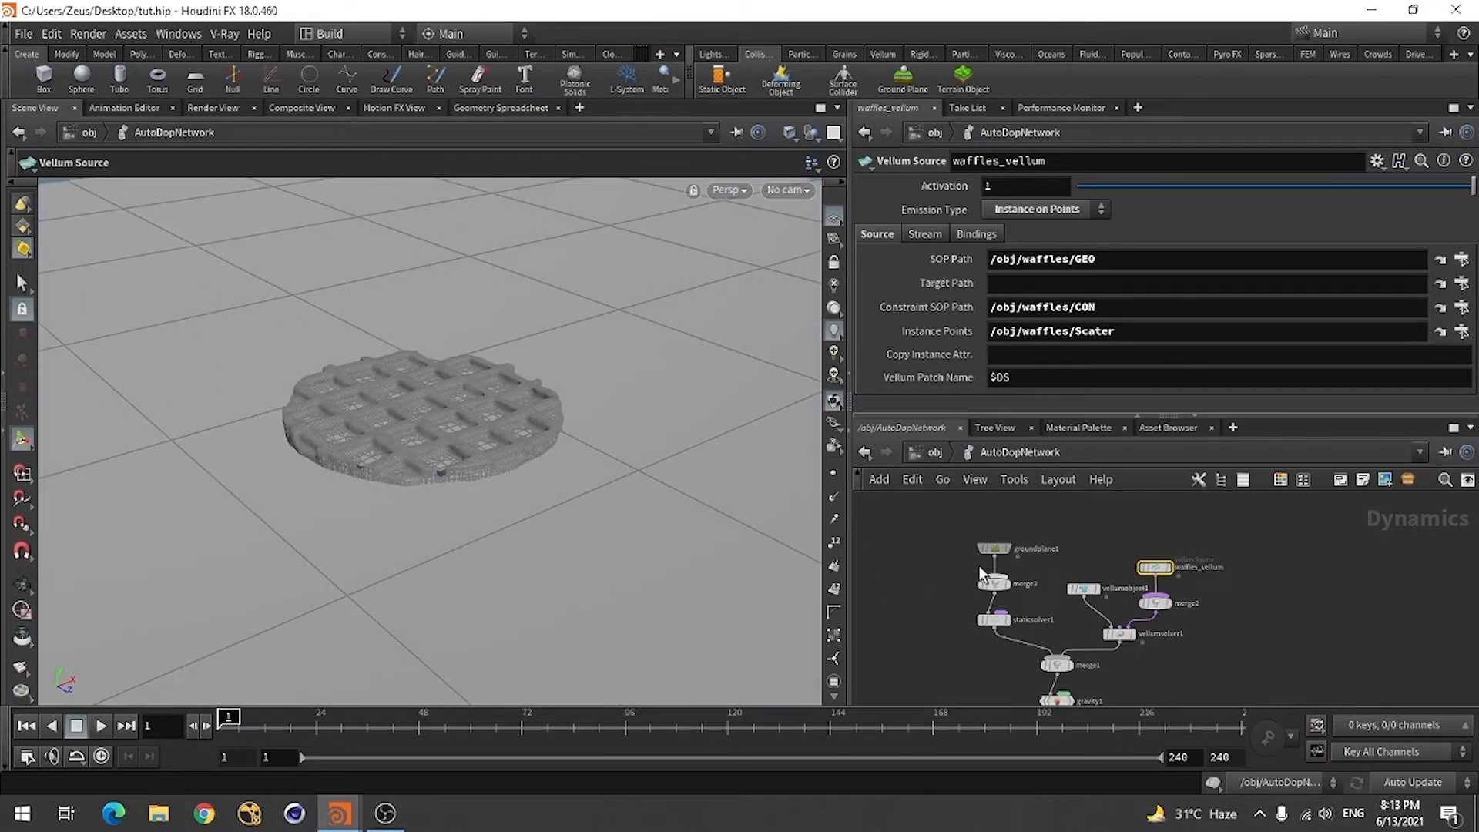
- In the waffles geometry network, raise grid1 by setting its Center Y to 1.5
{"action": "left_click", "coordinate": [934, 453]}
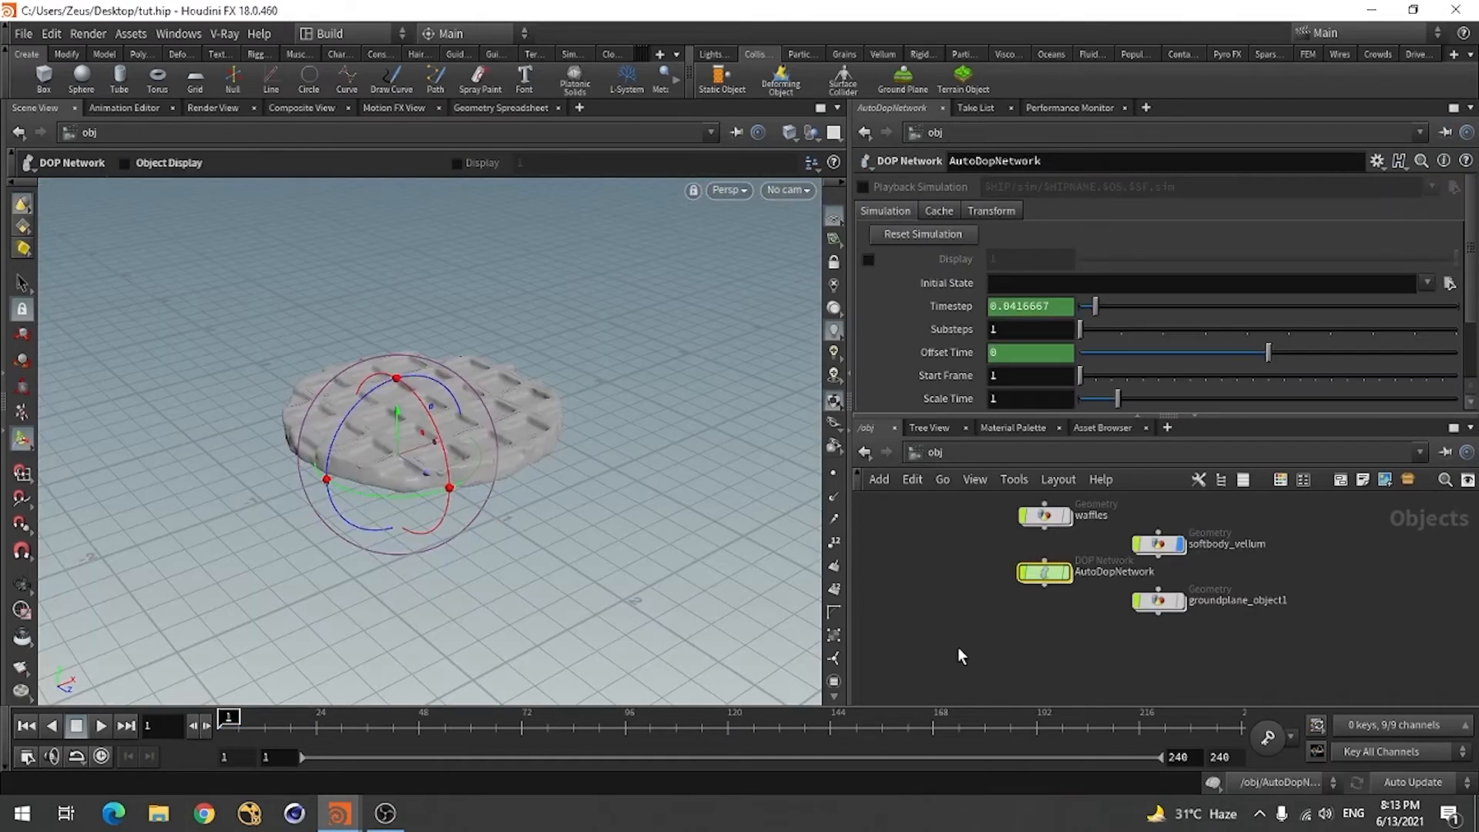
{"action": "double_click", "coordinate": [1045, 515]}
{"action": "scroll", "coordinate": [1165, 570], "scroll_direction": "up", "scroll_amount": 5}
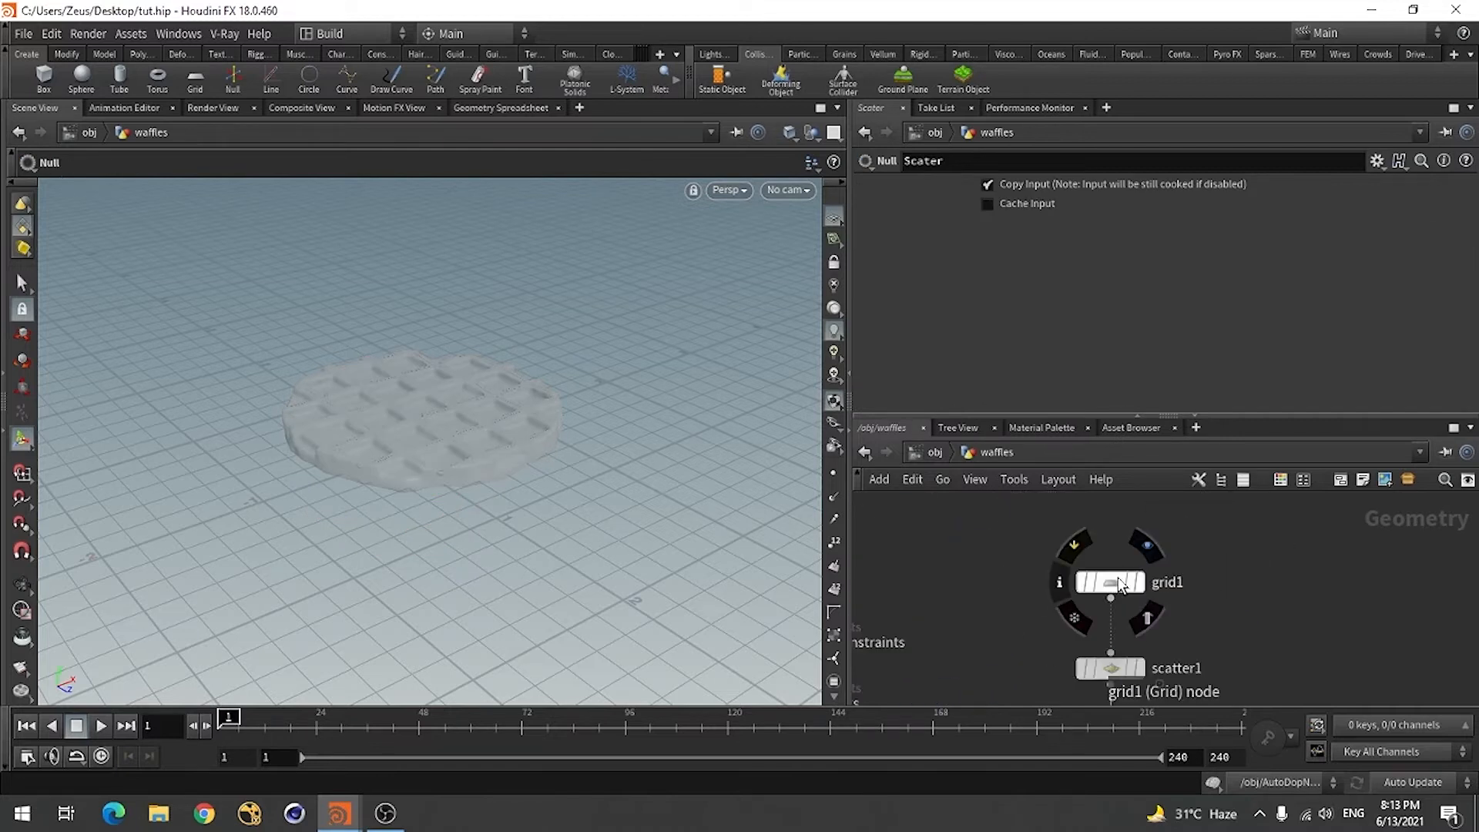
{"action": "left_click", "coordinate": [1110, 582]}
{"action": "left_click", "coordinate": [1170, 290]}
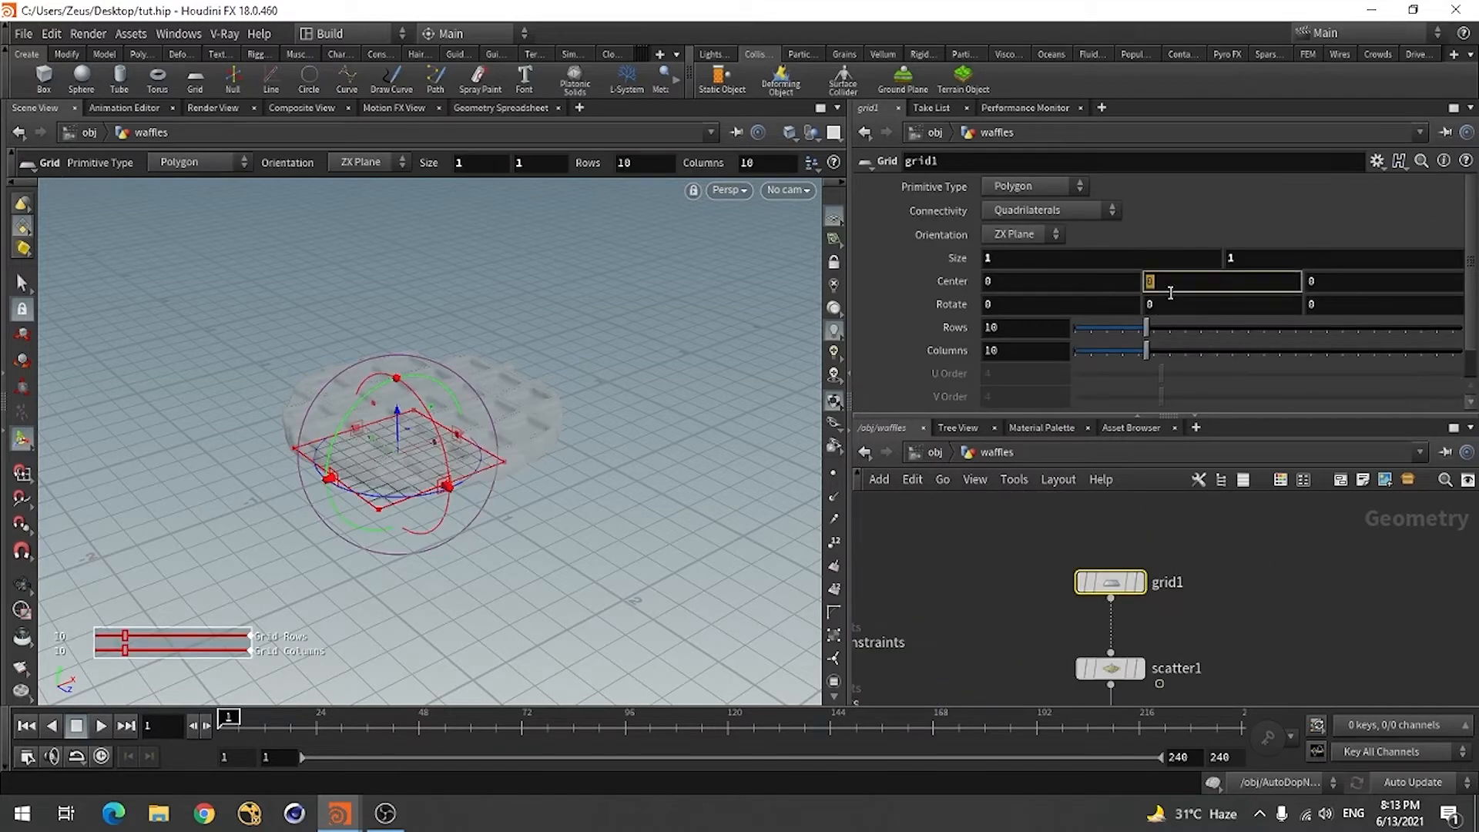
{"action": "key", "text": "Return"}
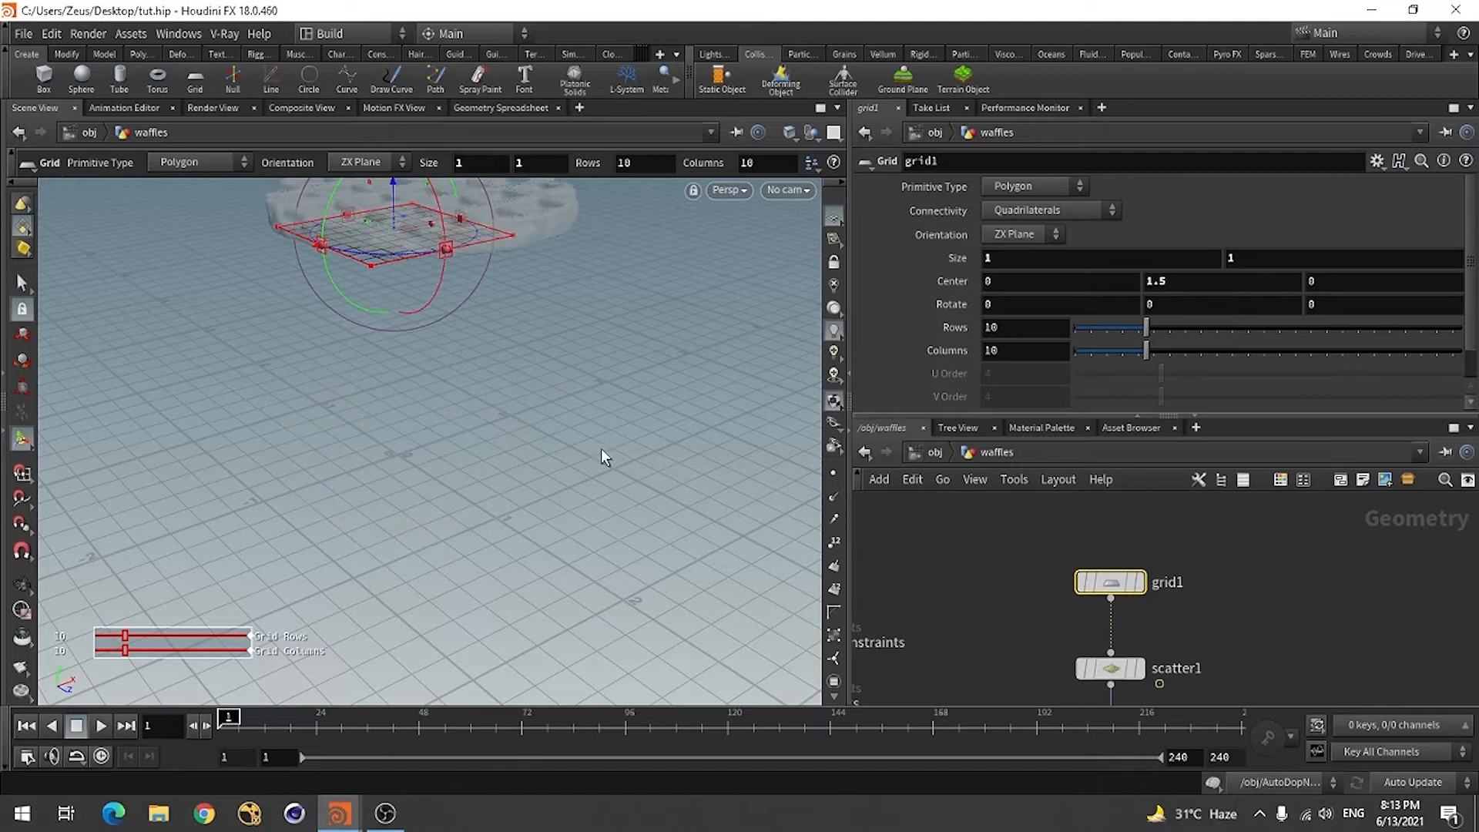
{"action": "mouse_move", "coordinate": [496, 439]}
{"action": "left_mouse_down", "text": "alt"}
{"action": "mouse_move", "coordinate": [581, 399]}
{"action": "mouse_move", "coordinate": [519, 429]}
{"action": "left_mouse_up", "text": "alt"}
{"action": "key", "text": "Return"}
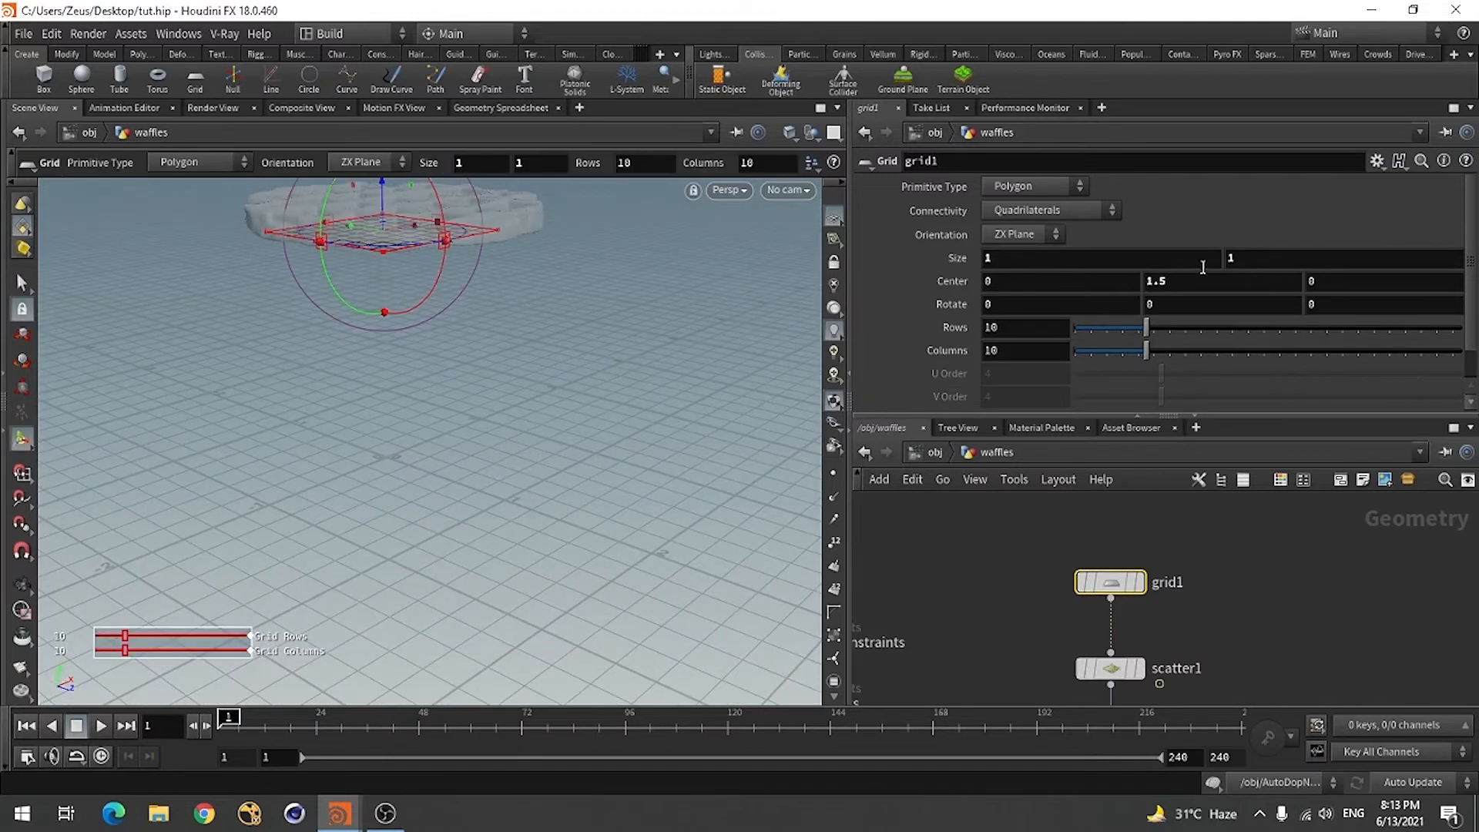
- Set grid1's Center Y to 2 and inspect the waffle's height above the ground
{"action": "left_click", "coordinate": [1201, 282]}
{"action": "type", "text": "2"}
{"action": "key", "text": "Return"}
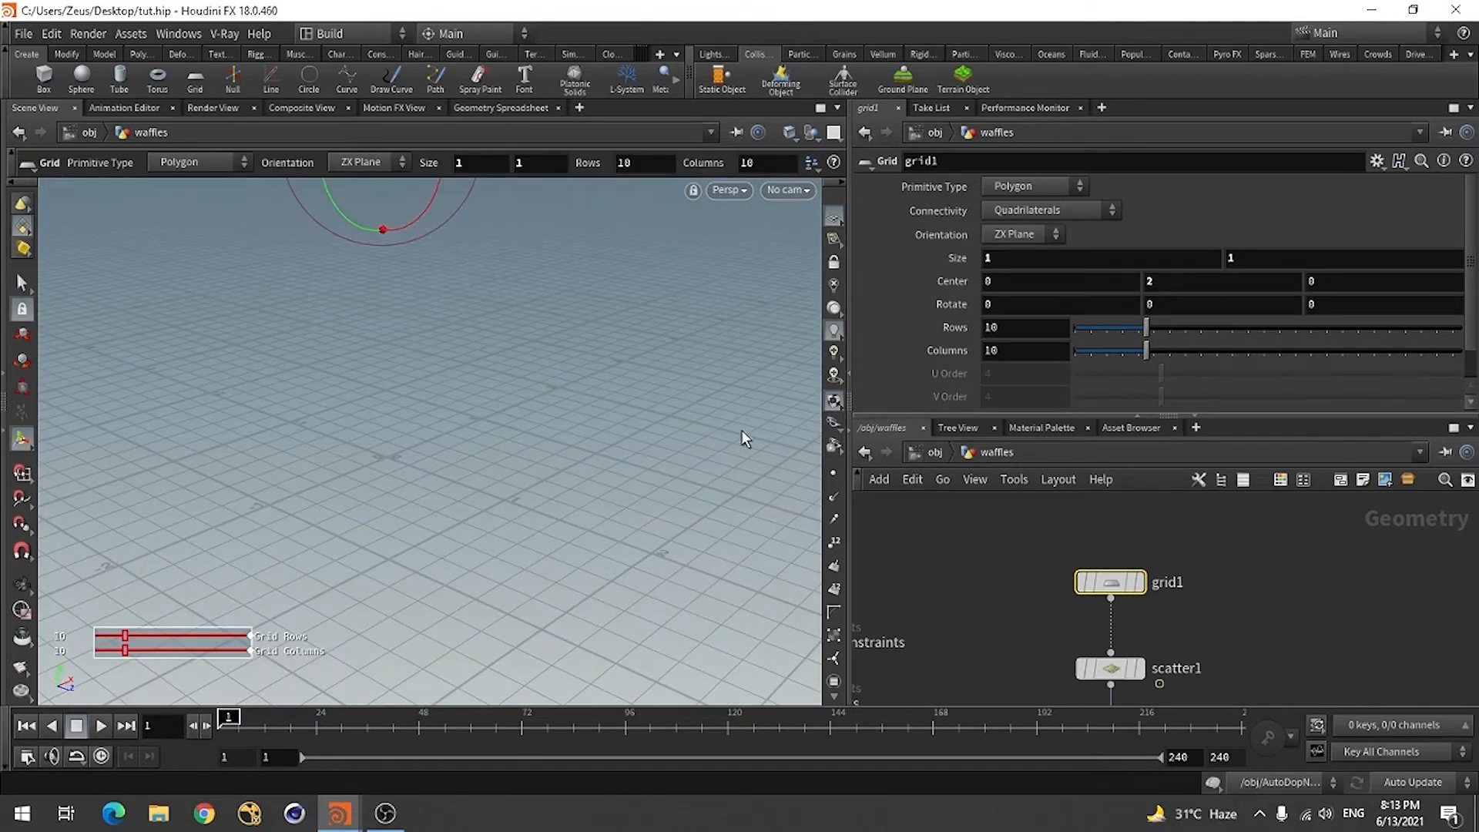
{"action": "right_click_drag", "start_coordinate": [472, 376], "coordinate": [317, 465], "text": "alt"}
{"action": "right_click", "coordinate": [316, 466], "text": "alt"}
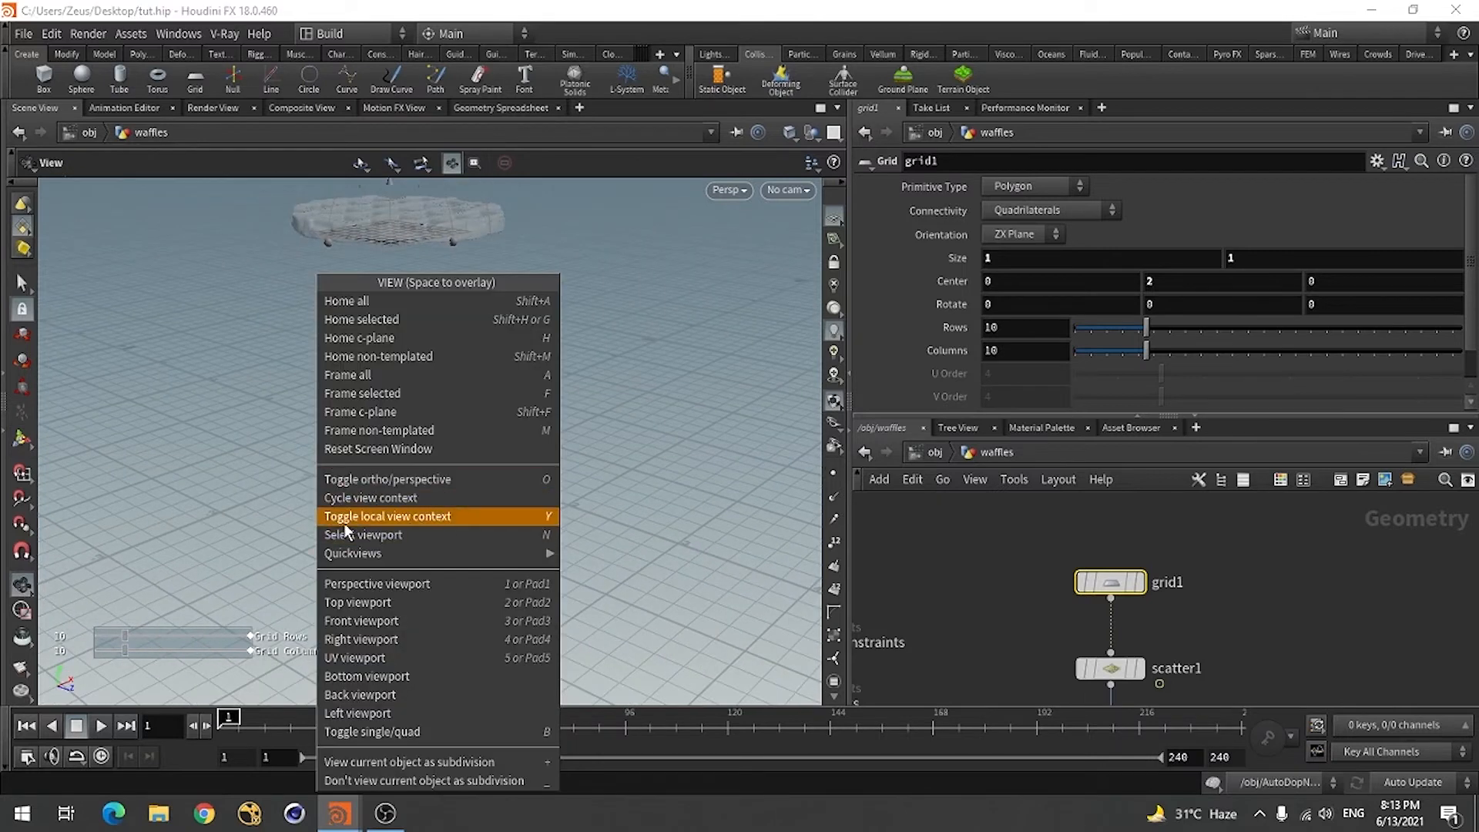
{"action": "left_click", "coordinate": [246, 515]}
{"action": "mouse_move", "coordinate": [244, 514]}
{"action": "left_mouse_down", "text": "alt"}
{"action": "mouse_move", "coordinate": [287, 504]}
{"action": "mouse_move", "coordinate": [199, 515]}
{"action": "mouse_move", "coordinate": [268, 513]}
{"action": "left_mouse_up", "text": "alt"}
{"action": "key", "text": "Return"}
{"action": "left_click", "coordinate": [1336, 584]}
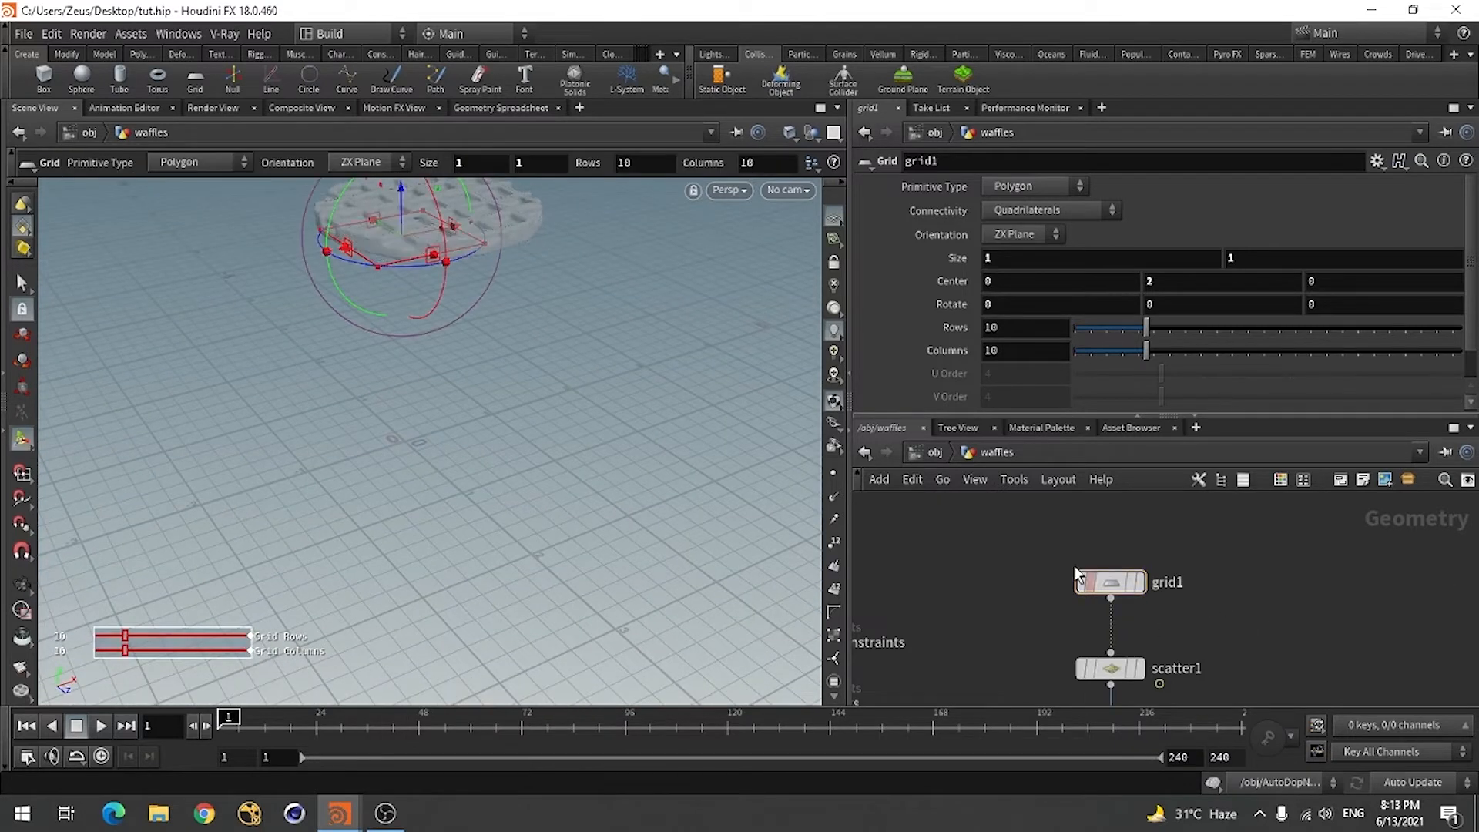
- Return to AutoDopNetwork, play the vellum simulation for a few frames, stop it and go back to frame 1
{"action": "left_click", "coordinate": [935, 453]}
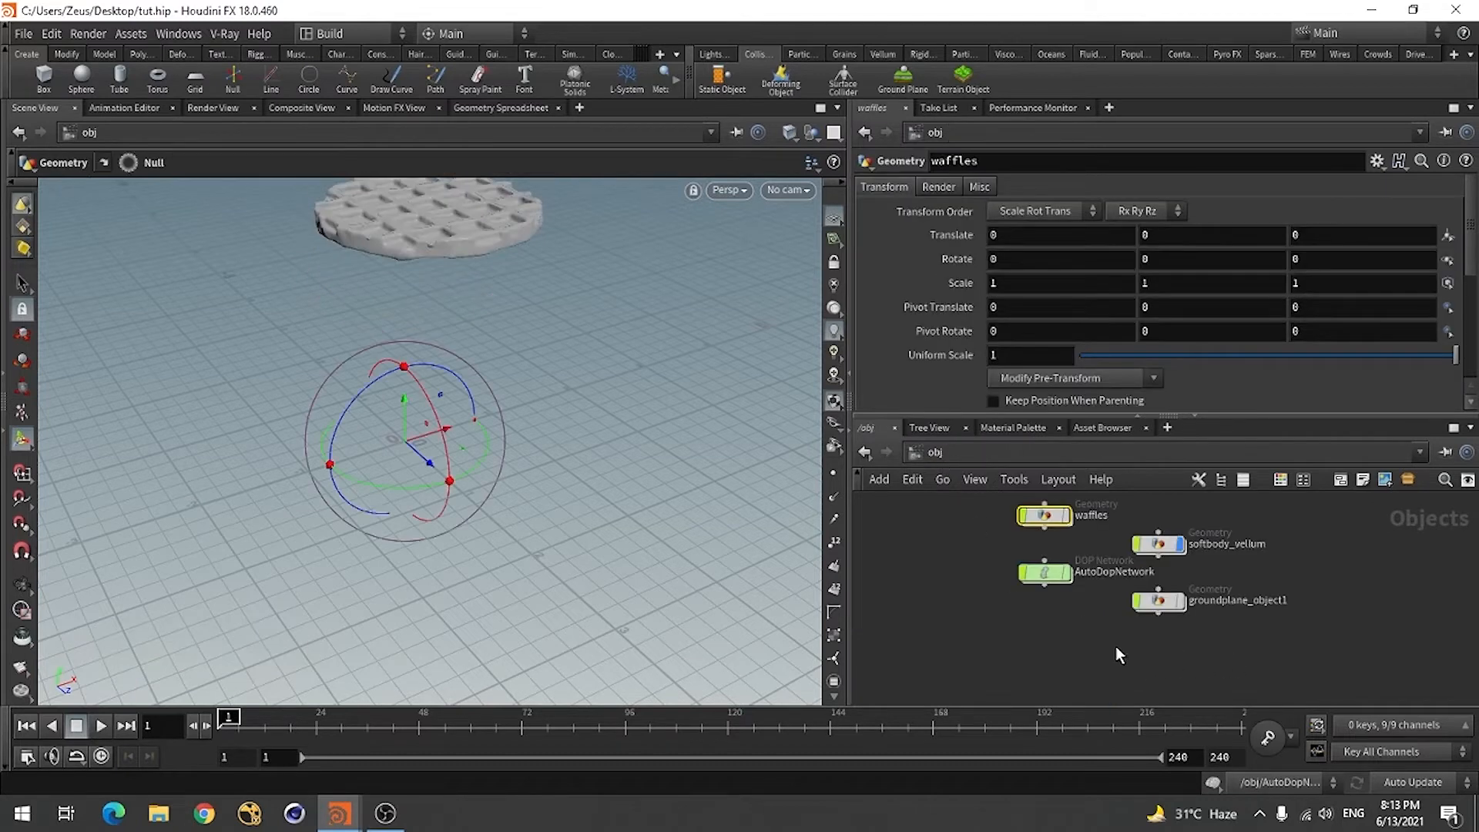
{"action": "double_click", "coordinate": [1045, 572]}
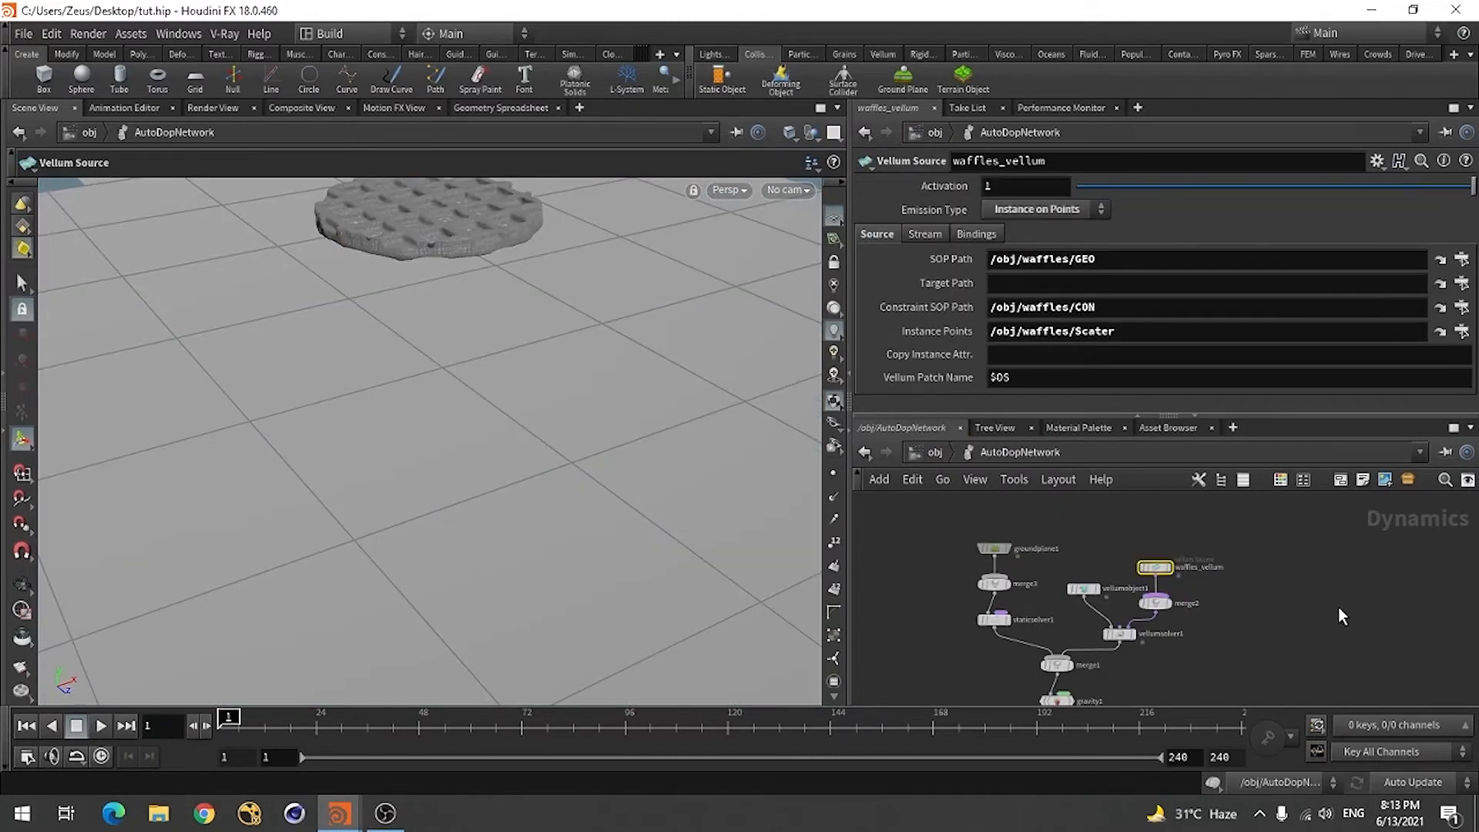
{"action": "key", "text": "Escape"}
{"action": "left_click_drag", "start_coordinate": [542, 436], "coordinate": [457, 586]}
{"action": "key", "text": "Return"}
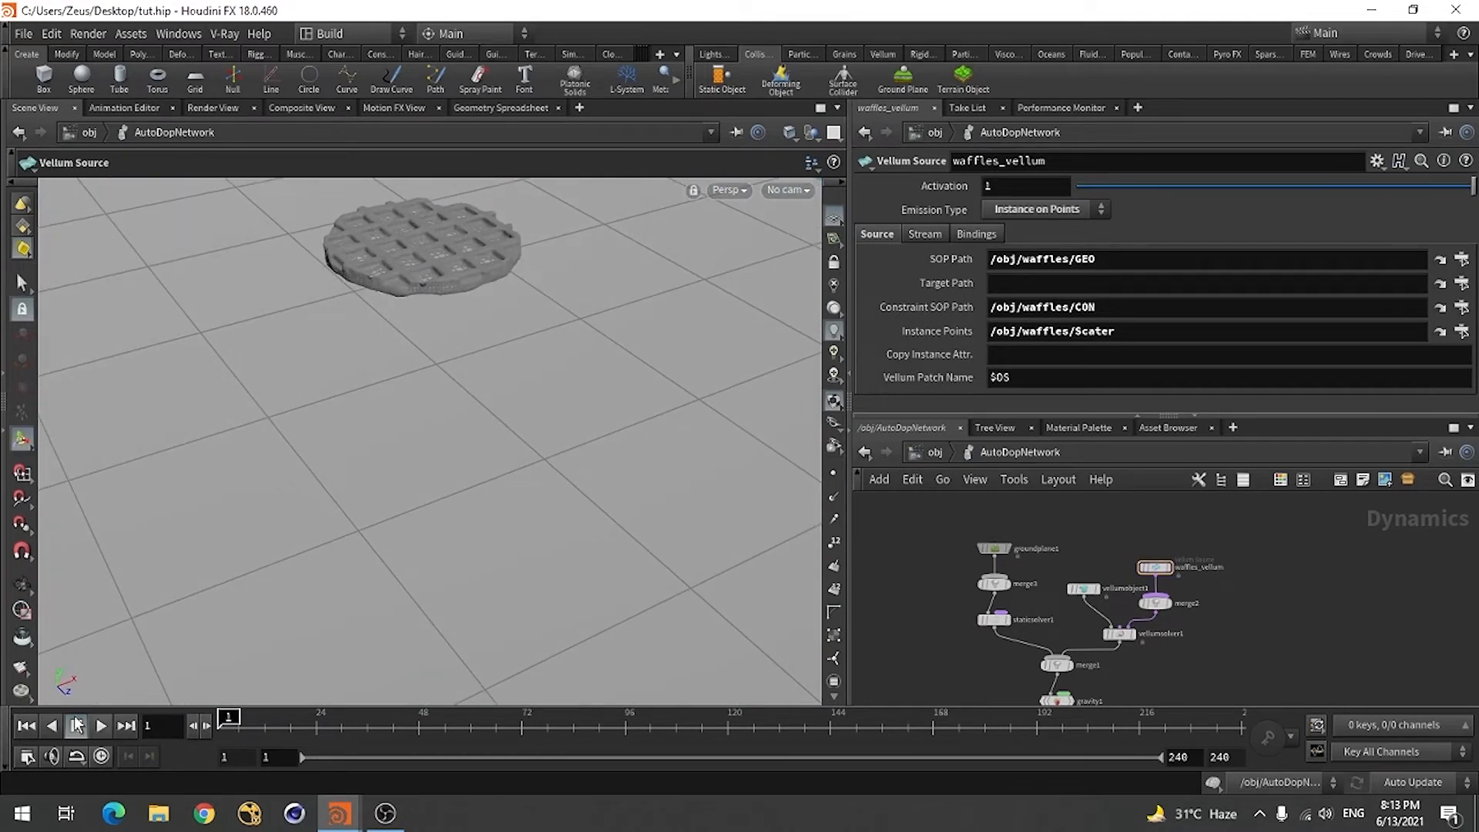
{"action": "left_click", "coordinate": [101, 725]}
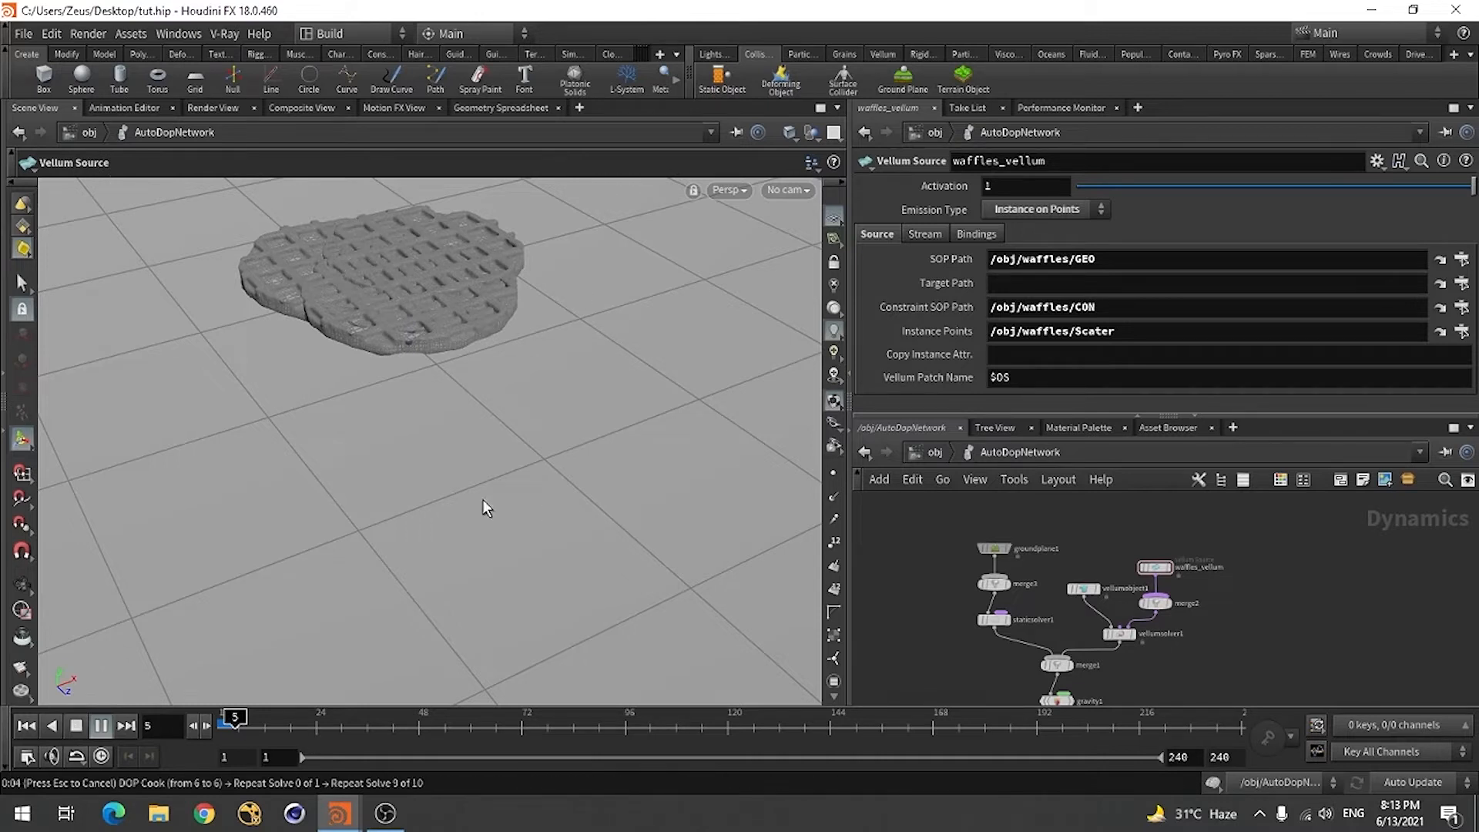
{"action": "key", "text": "Escape"}
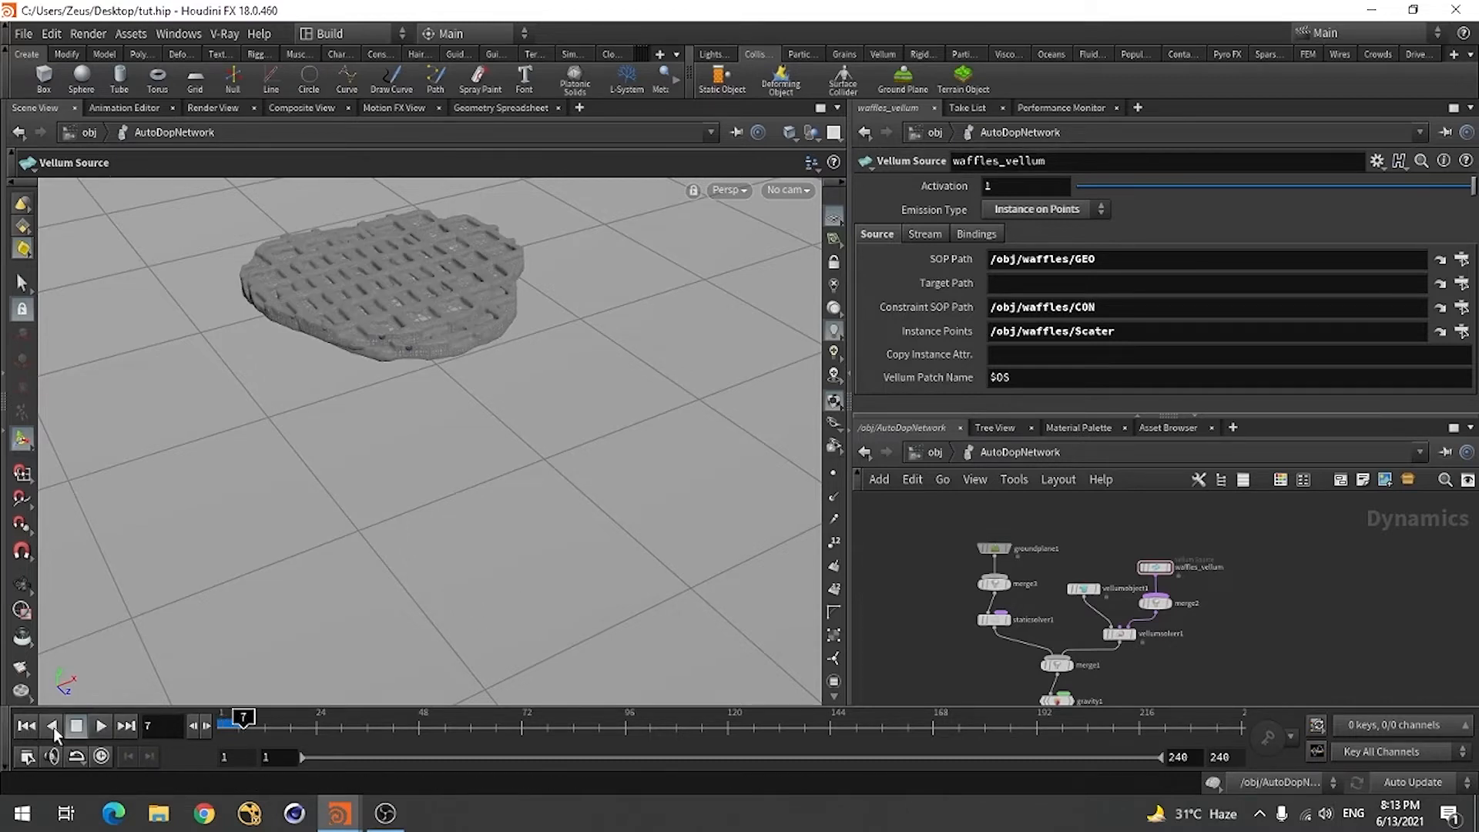
{"action": "left_click", "coordinate": [28, 727]}
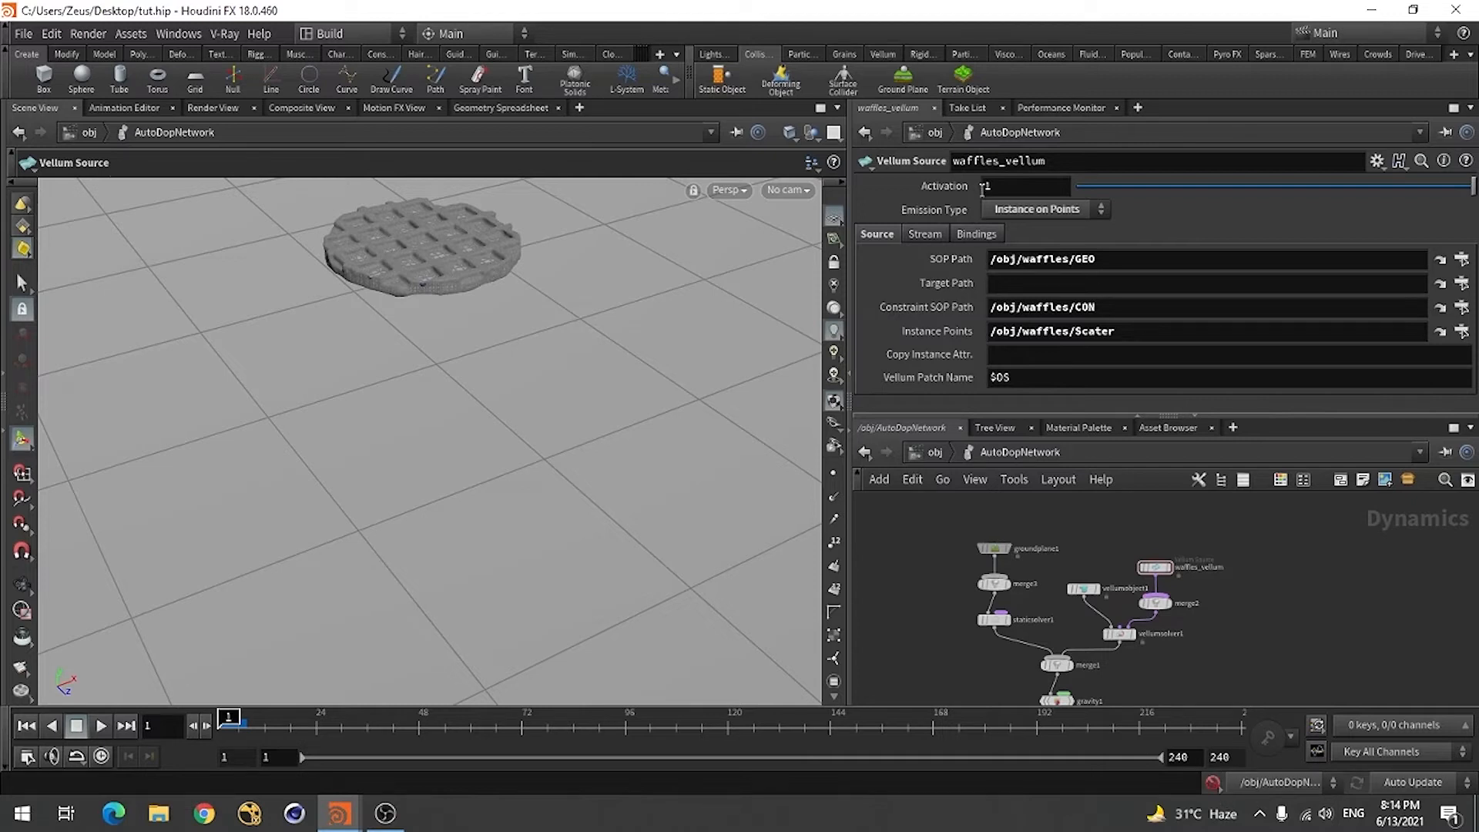
- Scrub the timeline out to about frame 28 and return to frame 1 to review the cached simulation
{"action": "left_click", "coordinate": [316, 718]}
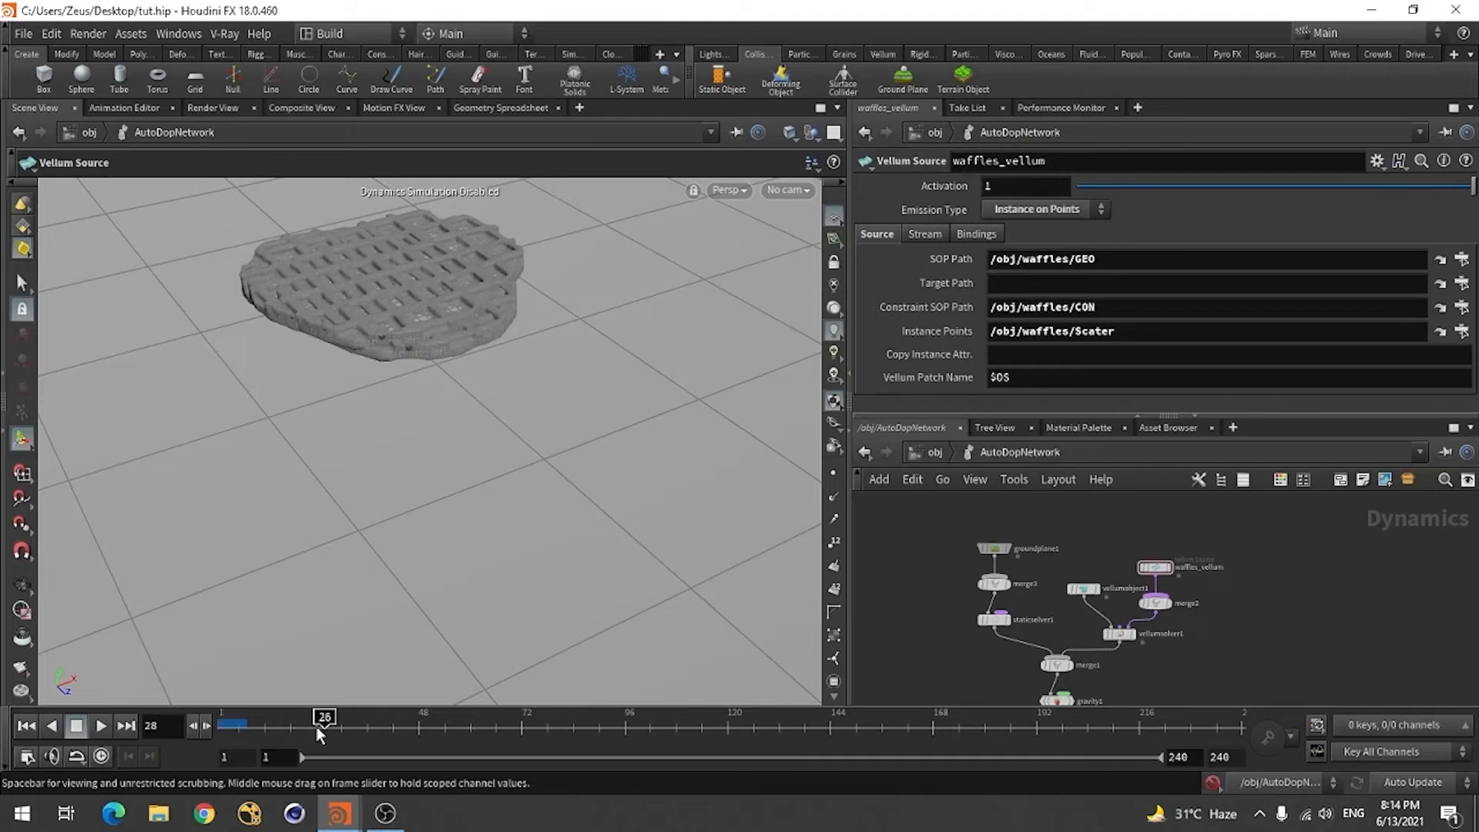
{"action": "left_click", "coordinate": [303, 724]}
{"action": "left_click_drag", "start_coordinate": [301, 725], "coordinate": [202, 725]}
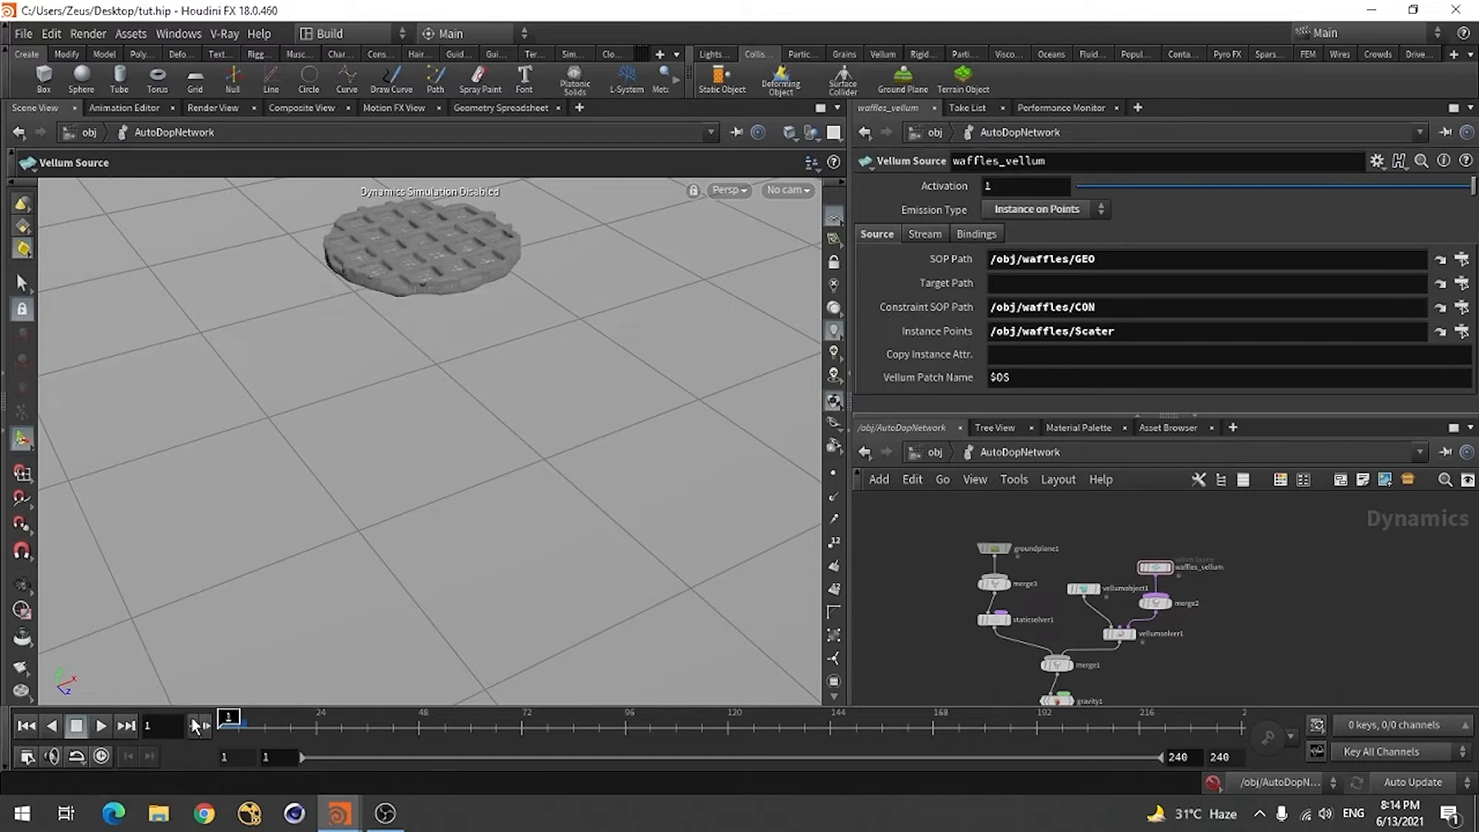
- Keyframe the waffles_vellum source's Activation at 1 on frame 1 and at 0 on frame 2
{"action": "left_click", "coordinate": [1003, 188], "text": "alt"}
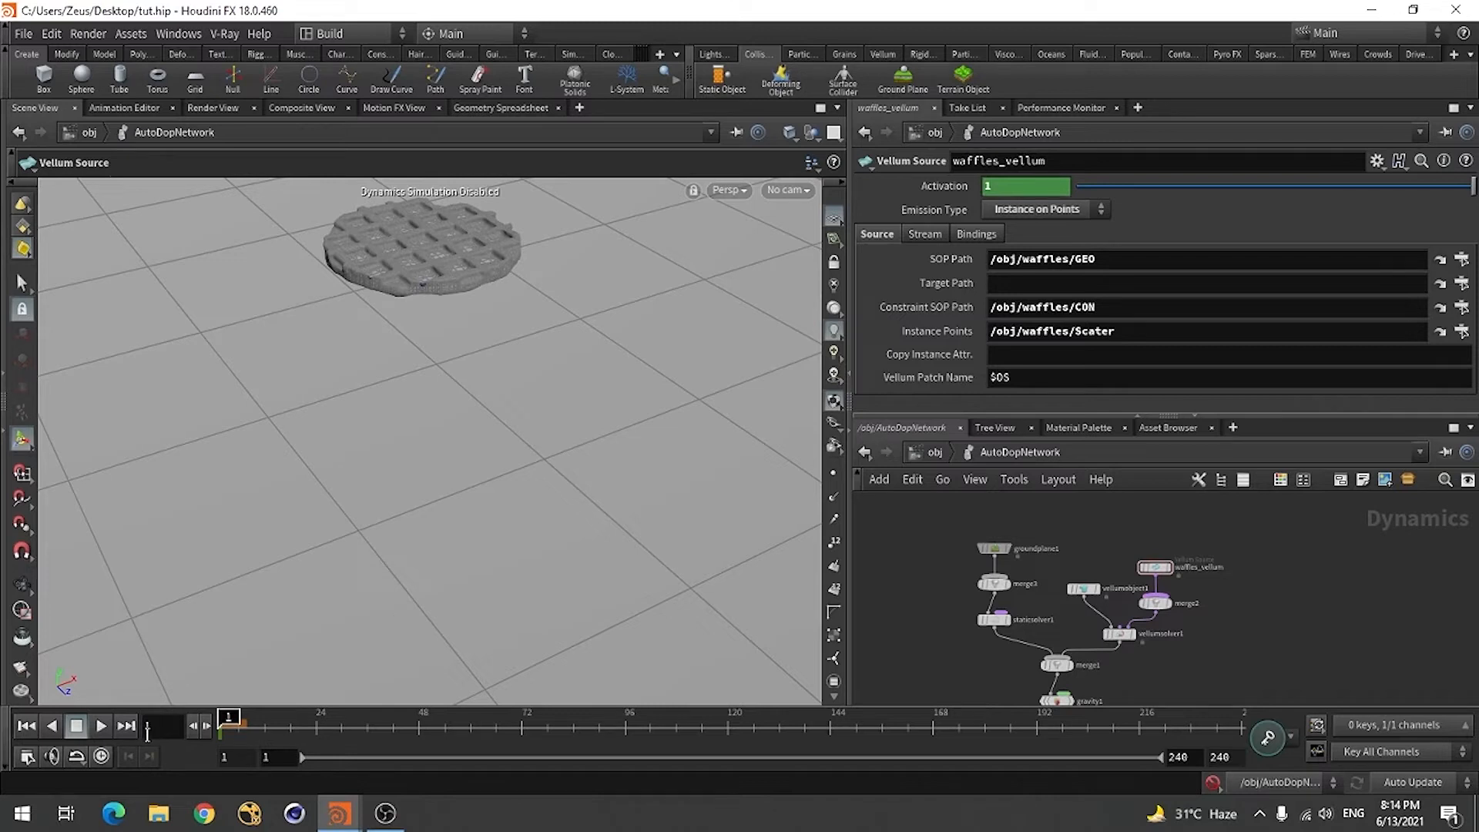
{"action": "left_click", "coordinate": [1017, 192]}
{"action": "key", "text": "Return"}
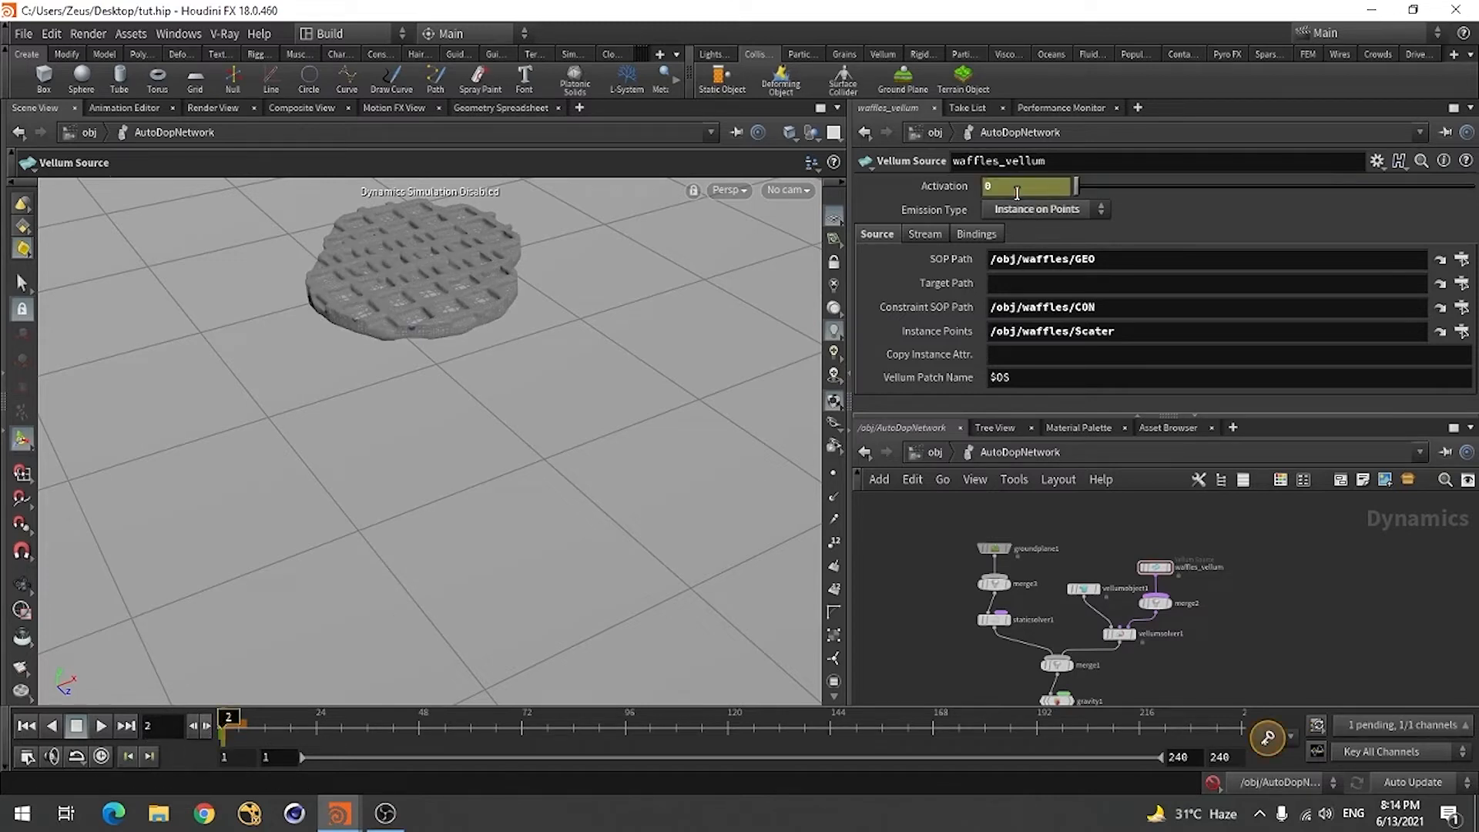
{"action": "left_click", "coordinate": [1017, 193], "text": "alt"}
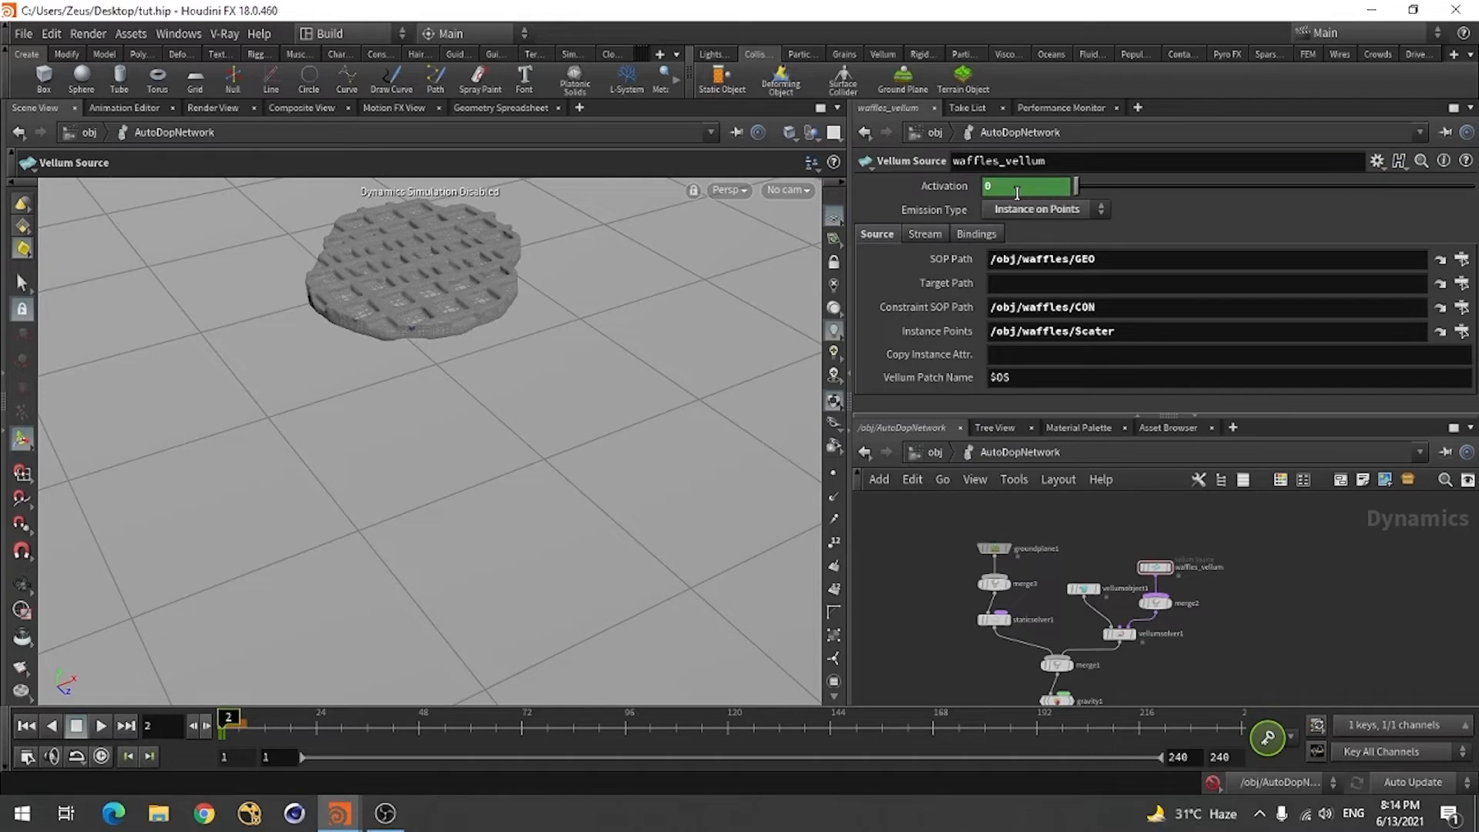
- Keyframe the source's Activation at 0 on frame 24, 1 on frame 25 and 0 on frame 26 for a second waffle
{"action": "left_click", "coordinate": [314, 729]}
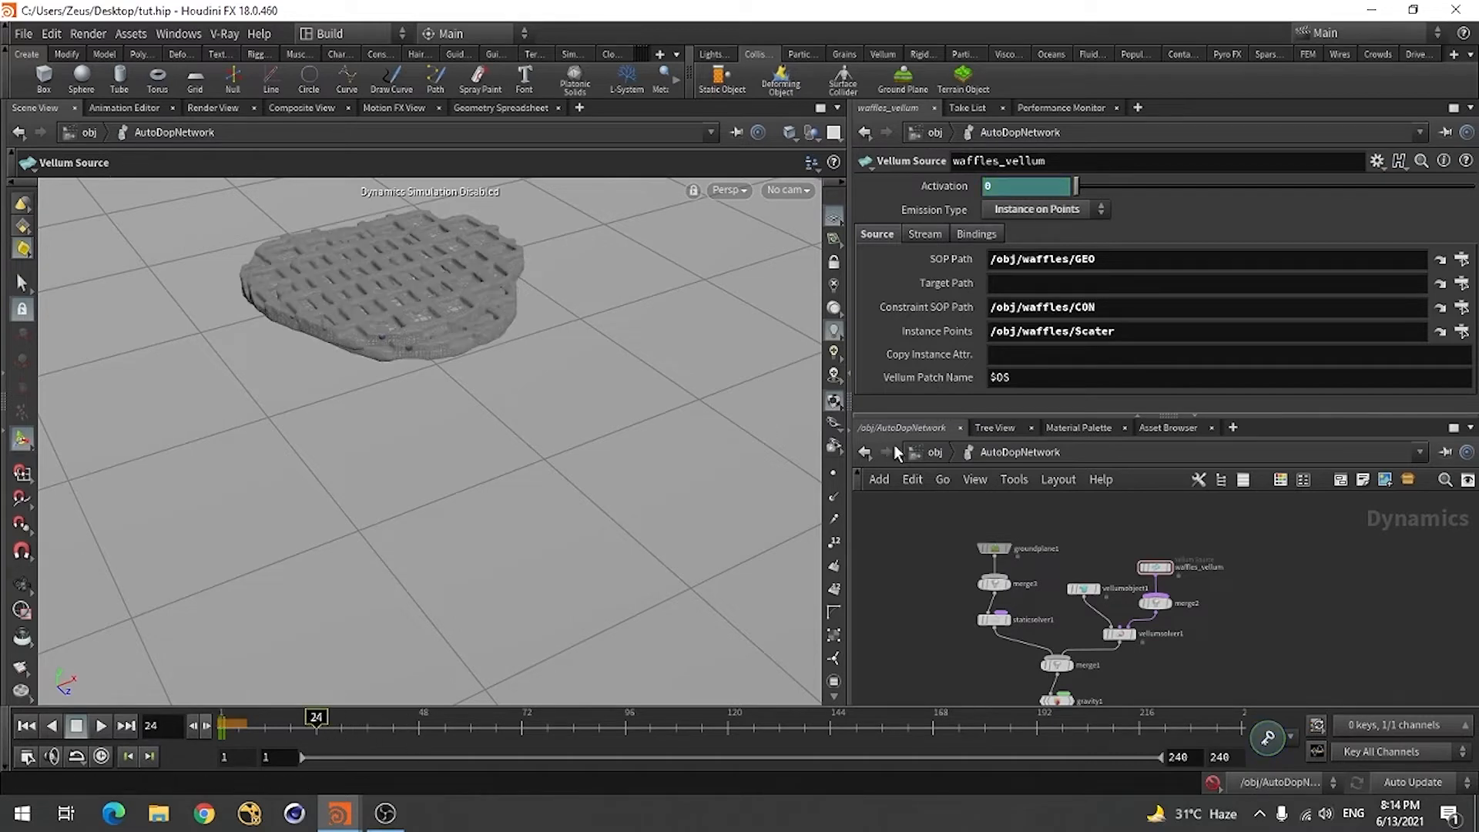
{"action": "left_click", "coordinate": [1011, 188], "text": "alt"}
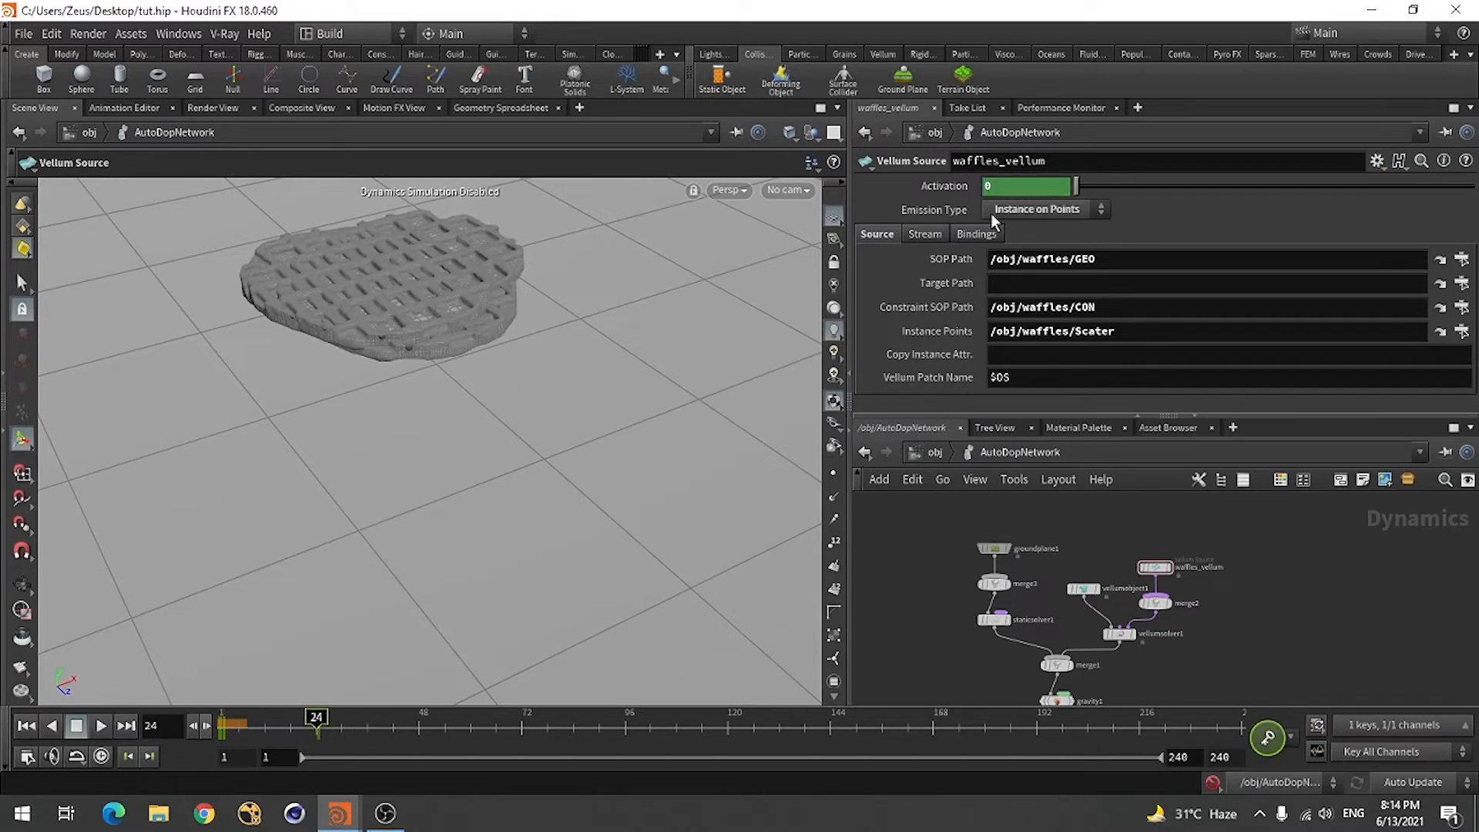
{"action": "left_click", "coordinate": [206, 726]}
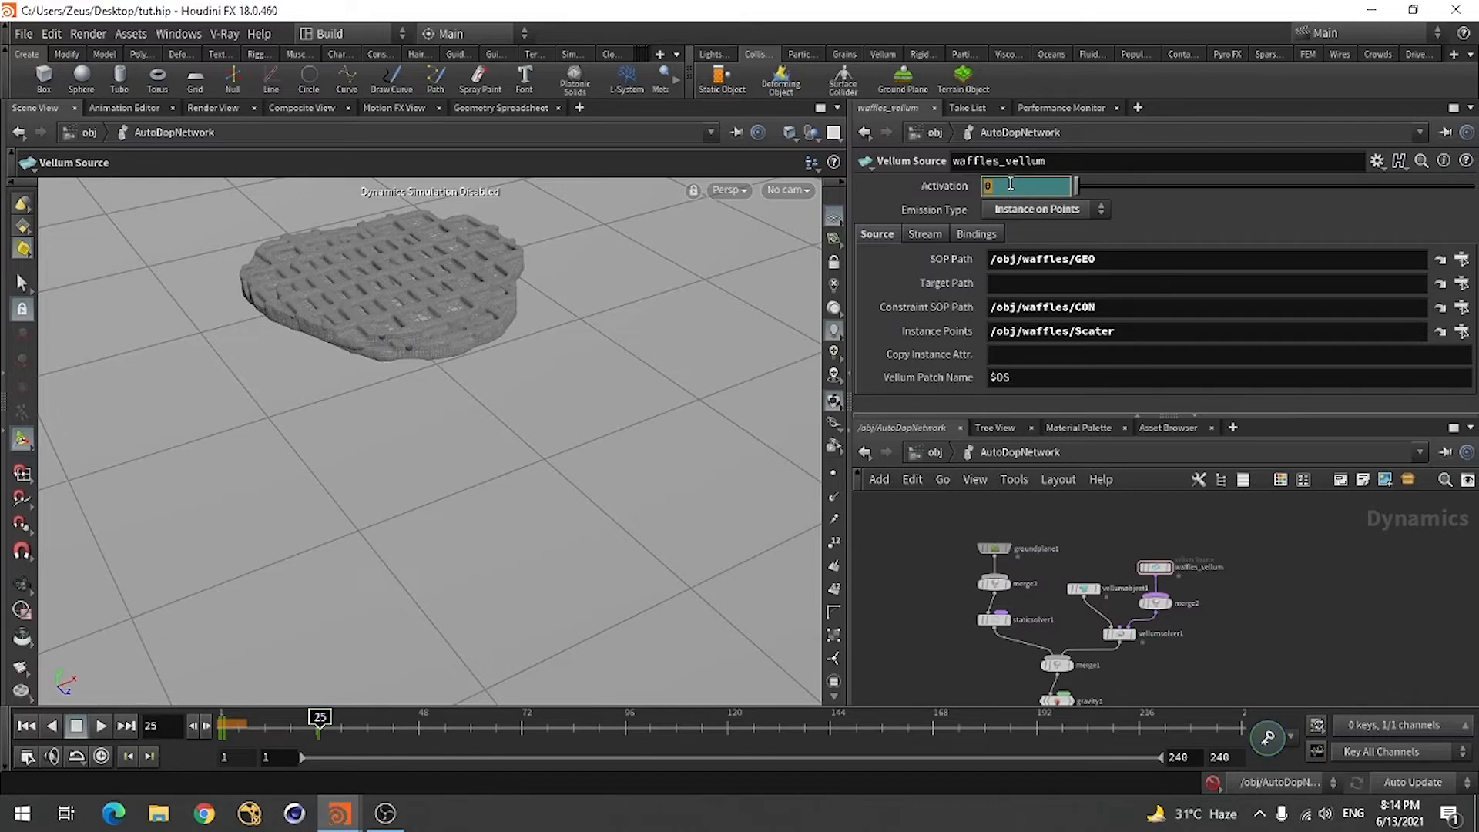
{"action": "key", "text": "Return"}
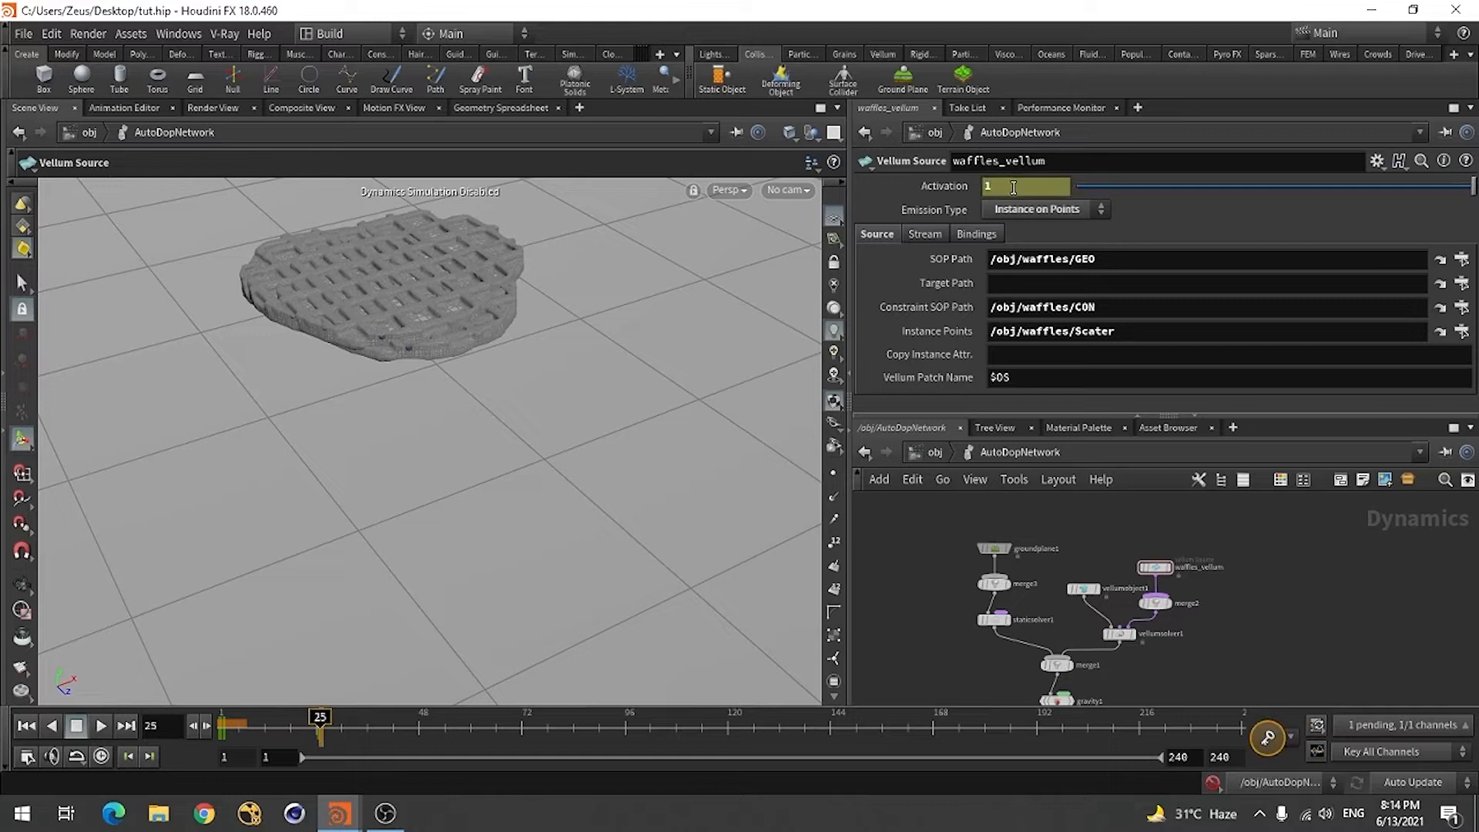
{"action": "left_click", "coordinate": [1014, 187], "text": "alt"}
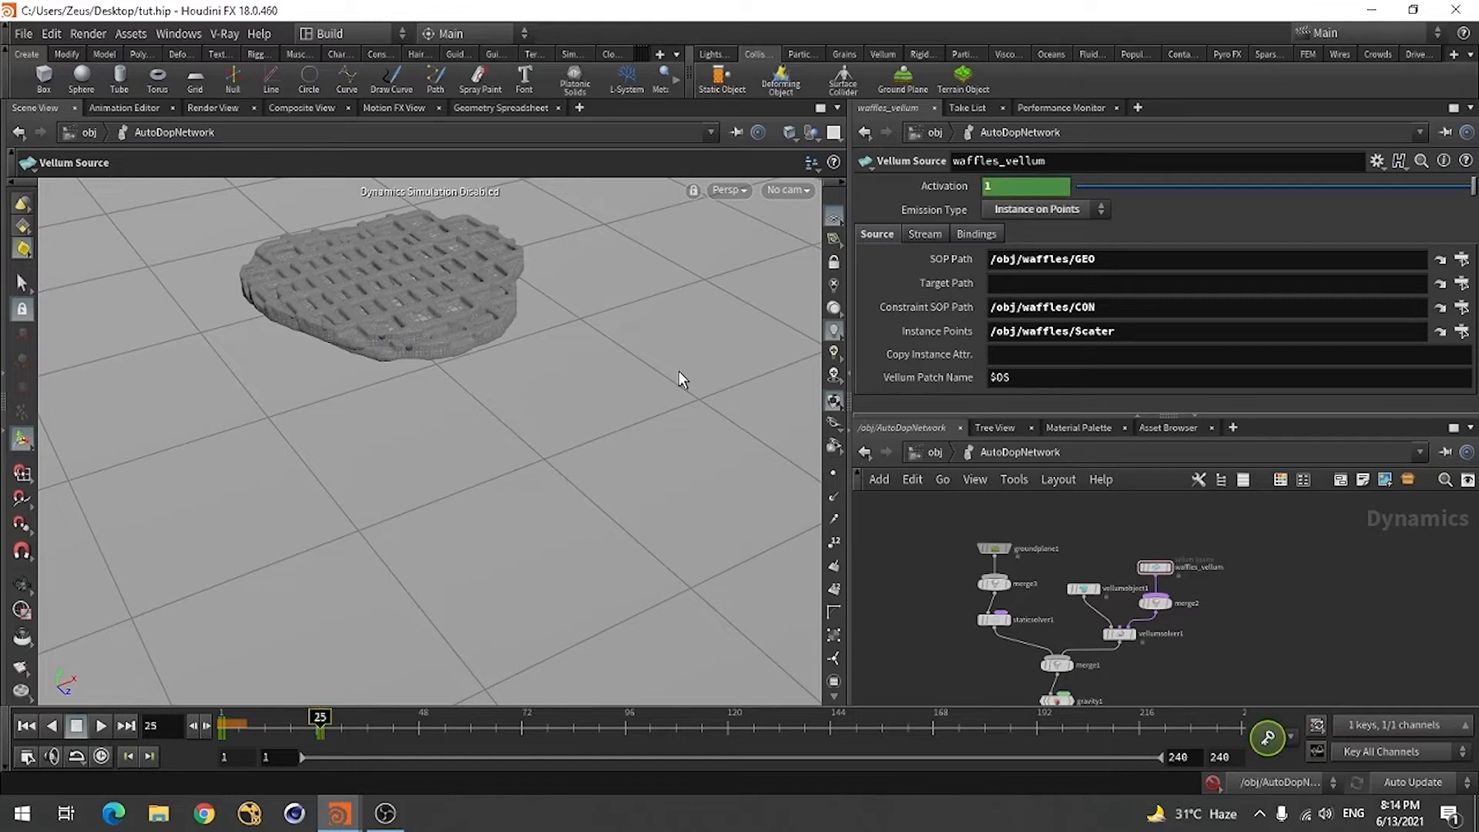
{"action": "left_click", "coordinate": [206, 726]}
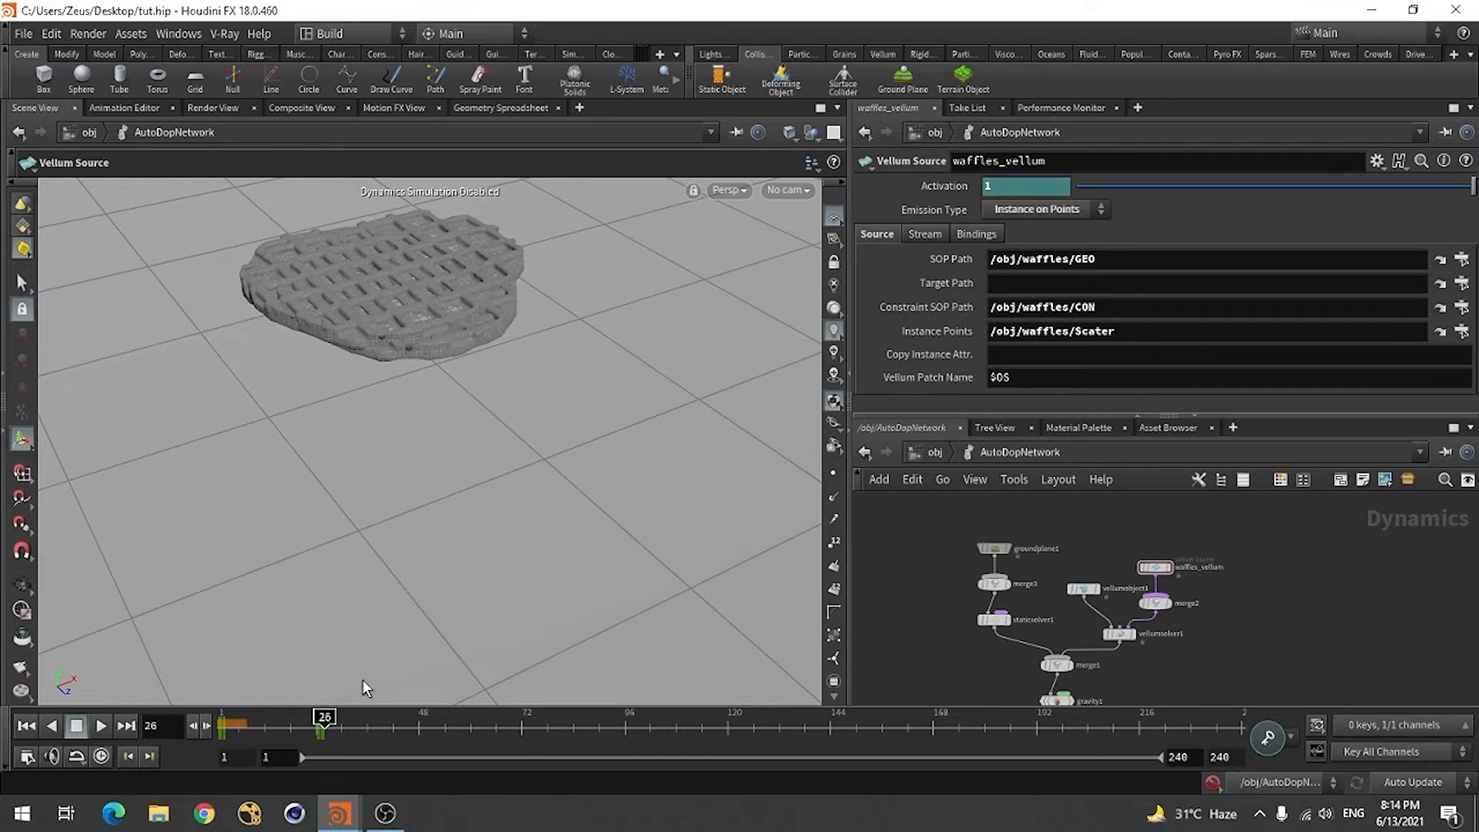
{"action": "left_click", "coordinate": [1014, 186]}
{"action": "key", "text": "Return"}
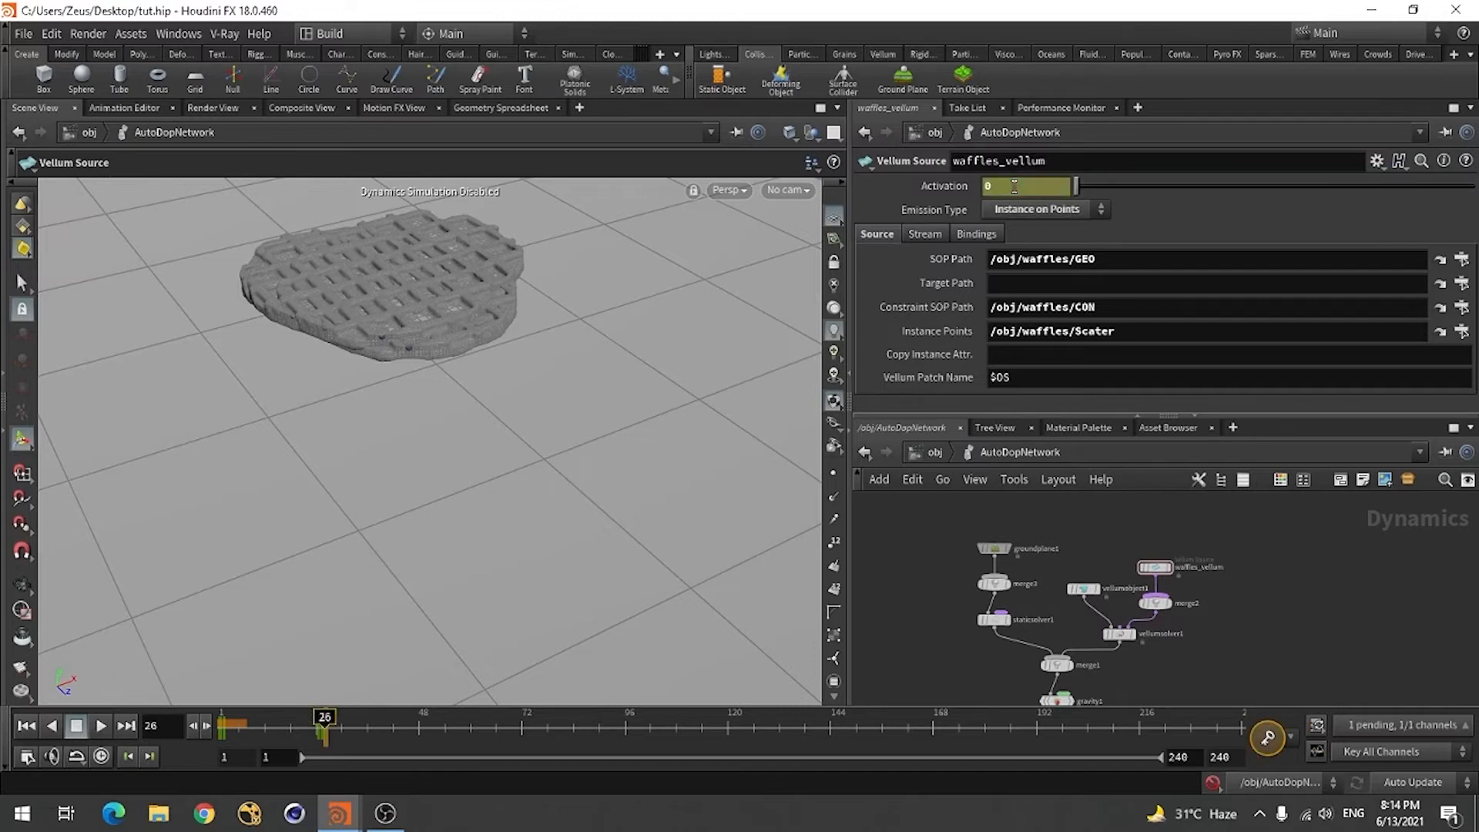
{"action": "left_click", "coordinate": [1014, 186], "text": "alt"}
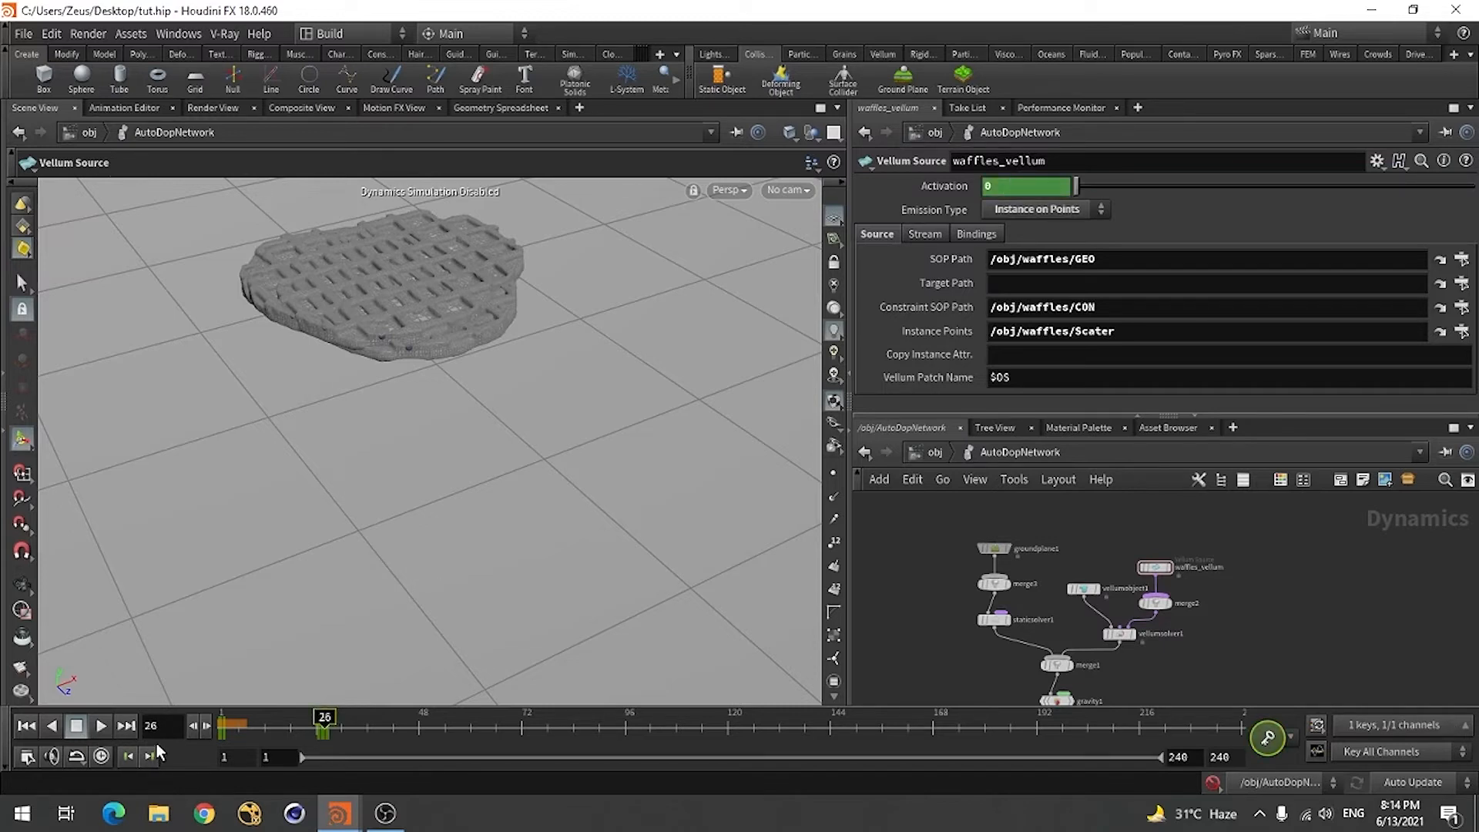
- Keyframe the source's Activation at 0 on frame 44, 1 on frame 45 and 0 on frame 46 for a third waffle
{"action": "left_click", "coordinate": [401, 725]}
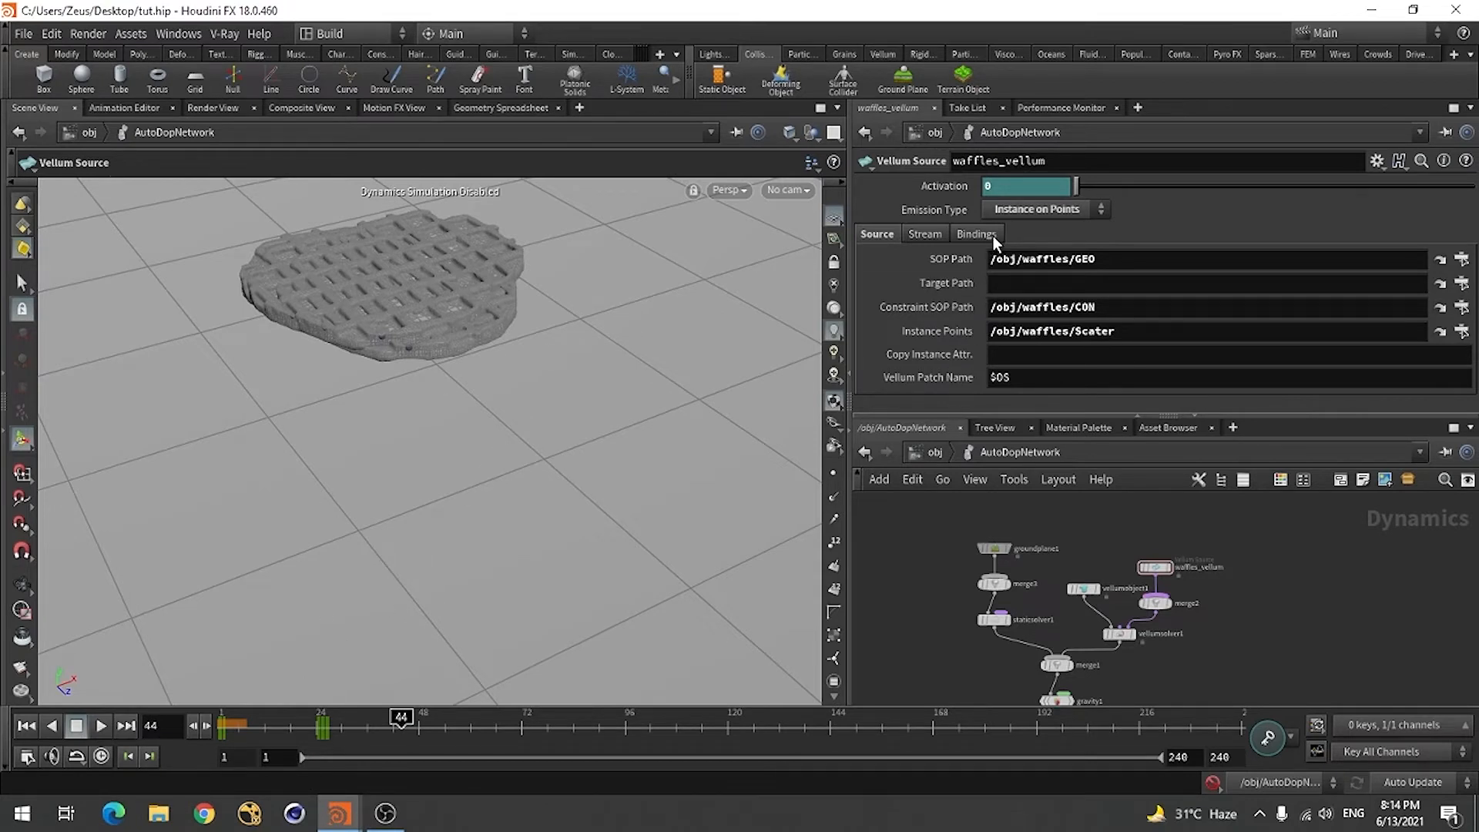
{"action": "left_click", "coordinate": [1012, 192], "text": "alt"}
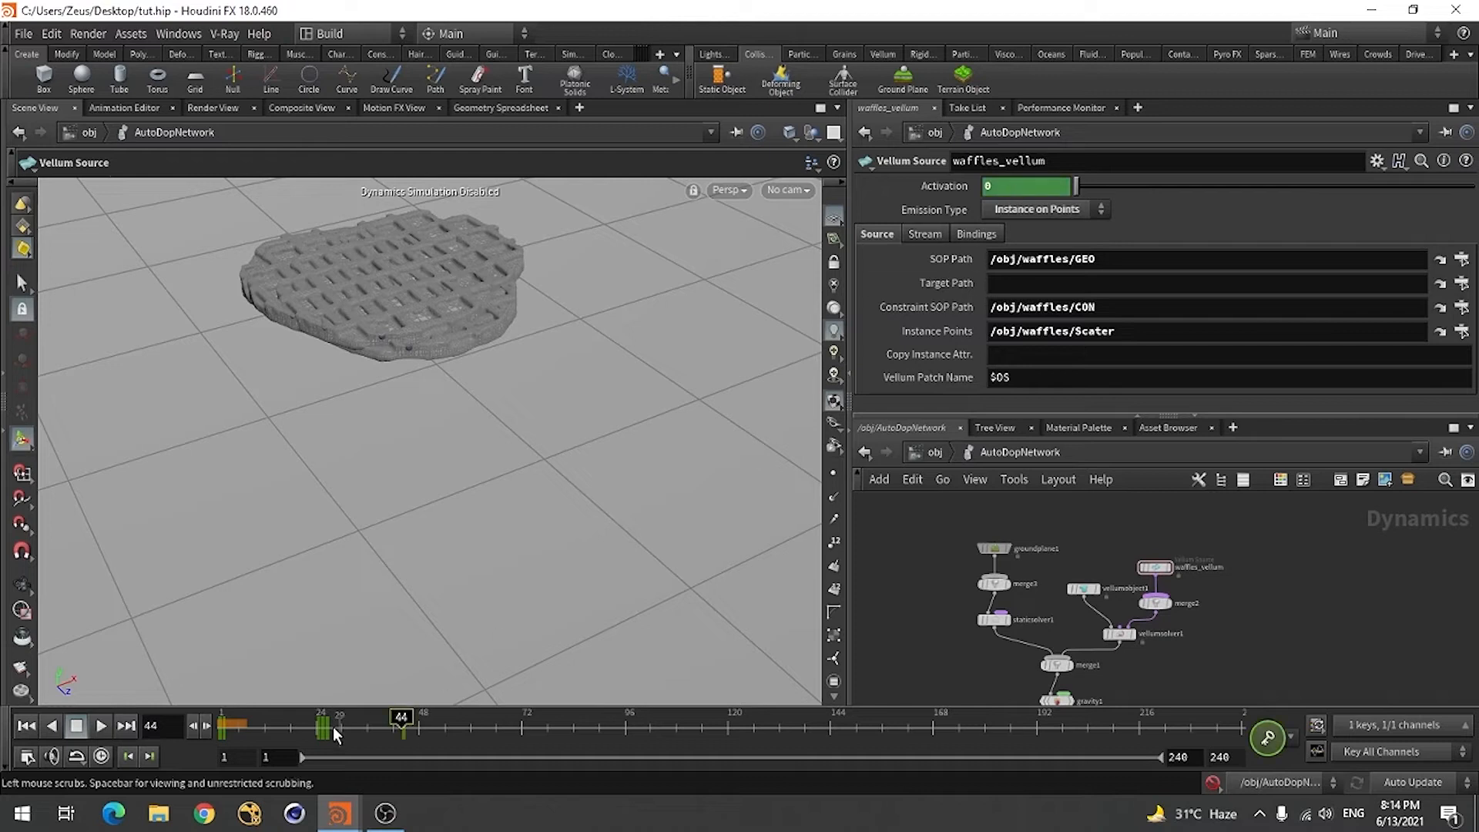
{"action": "left_click", "coordinate": [206, 726]}
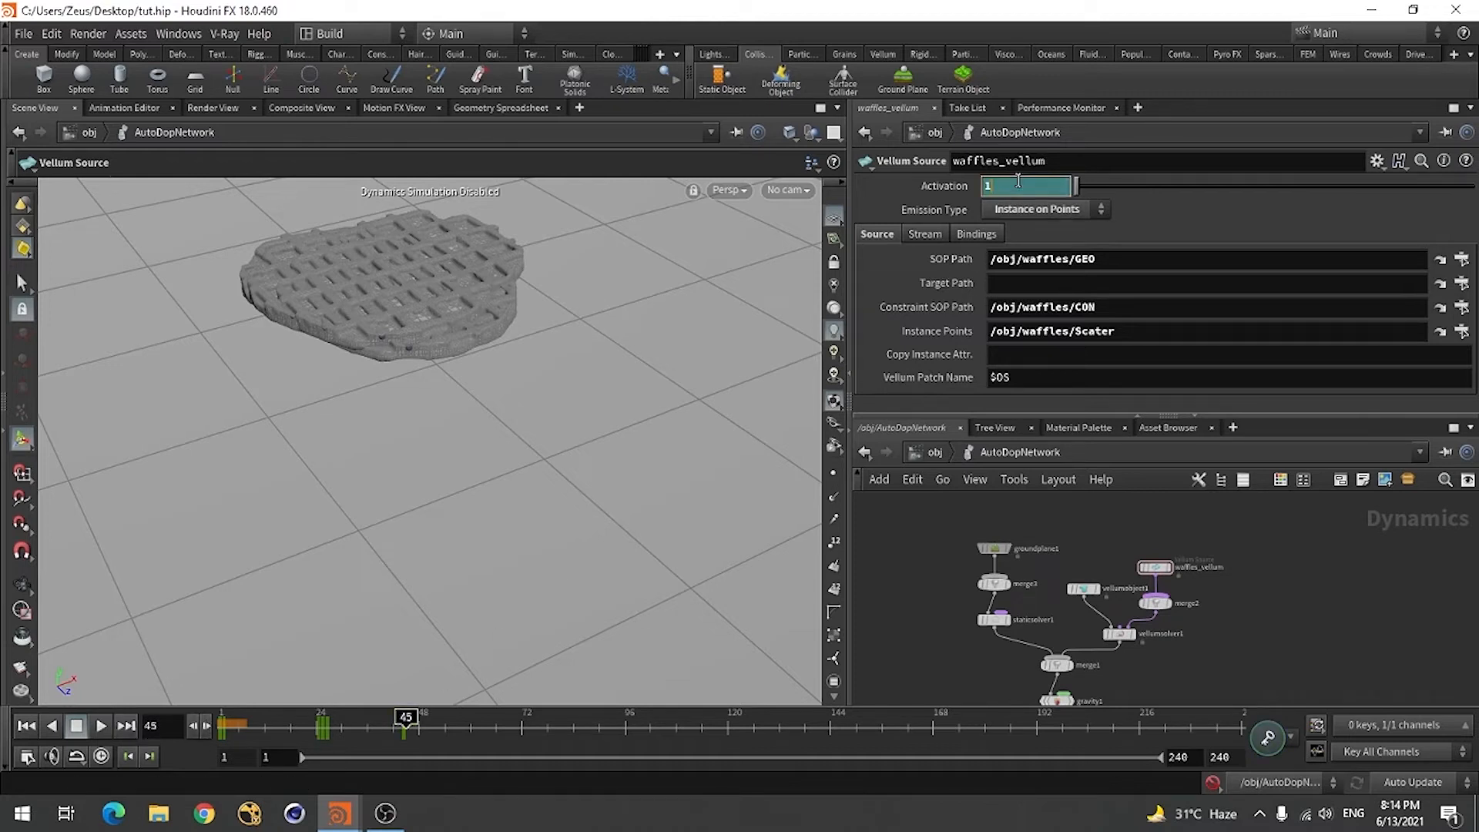
{"action": "left_click", "coordinate": [1018, 180]}
{"action": "type", "text": "1"}
{"action": "key", "text": "Return"}
{"action": "left_click", "coordinate": [1018, 189], "text": "alt"}
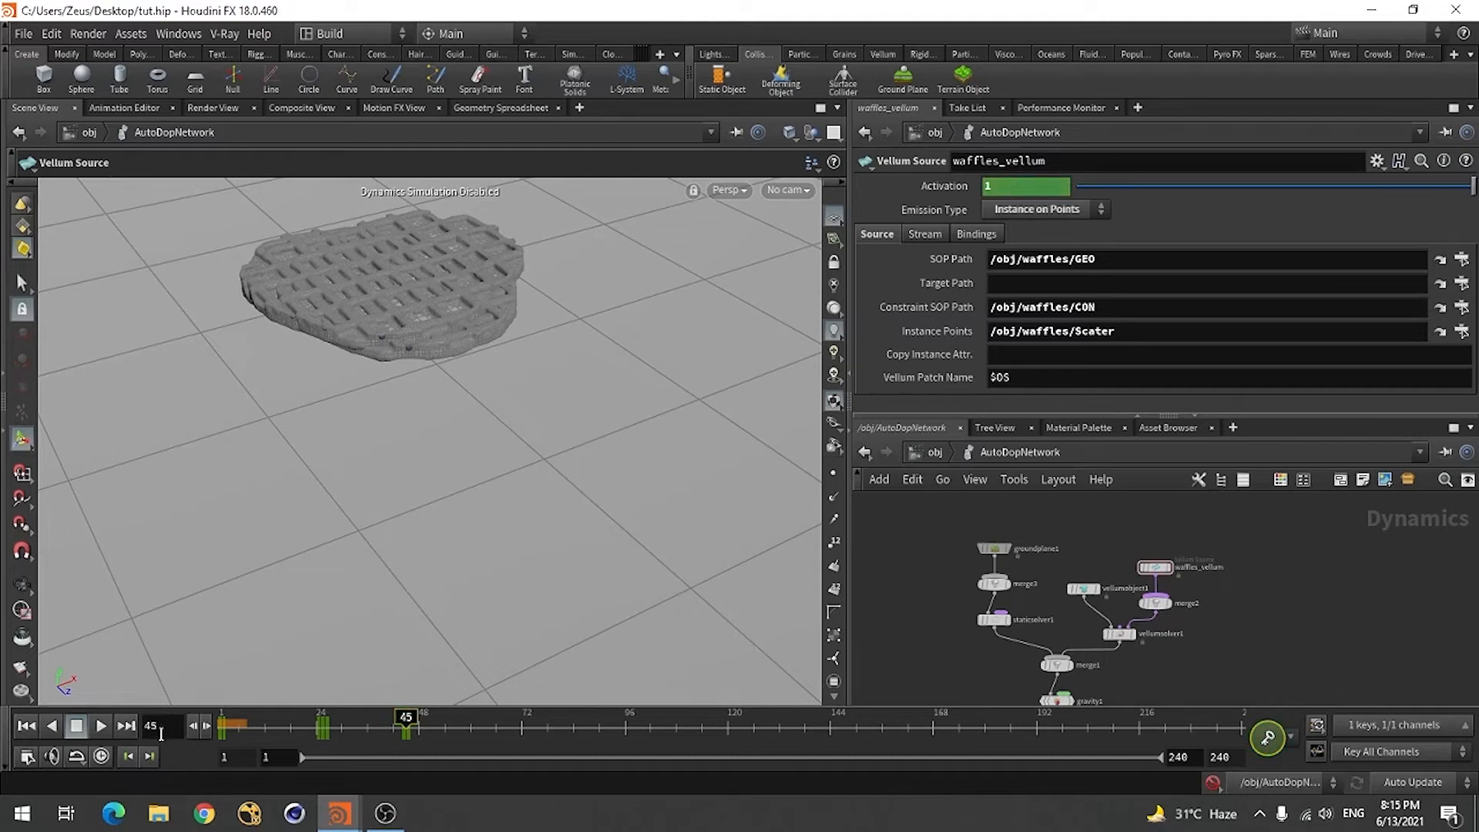
{"action": "left_click", "coordinate": [206, 726]}
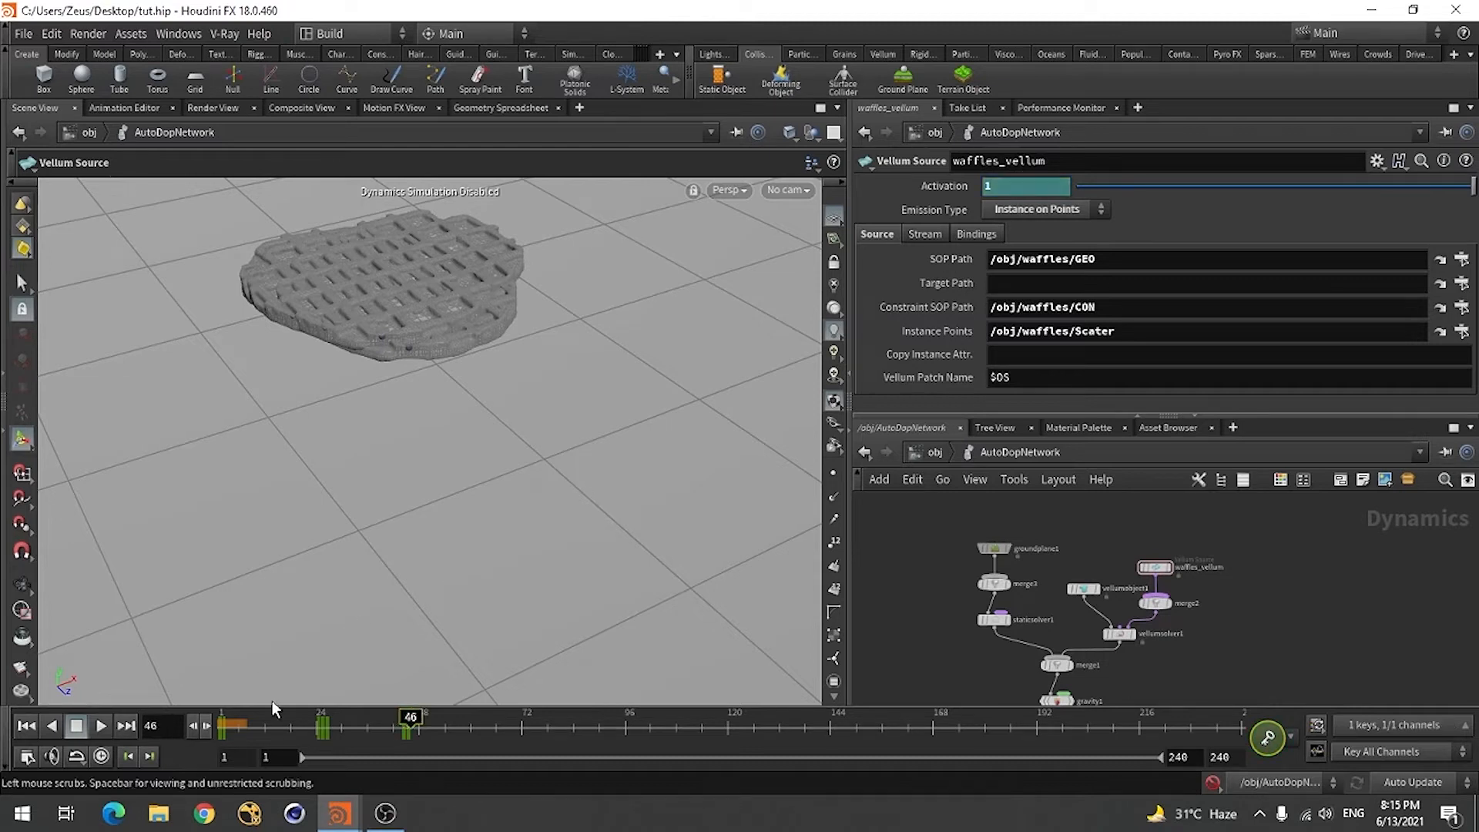
{"action": "left_click", "coordinate": [1002, 187]}
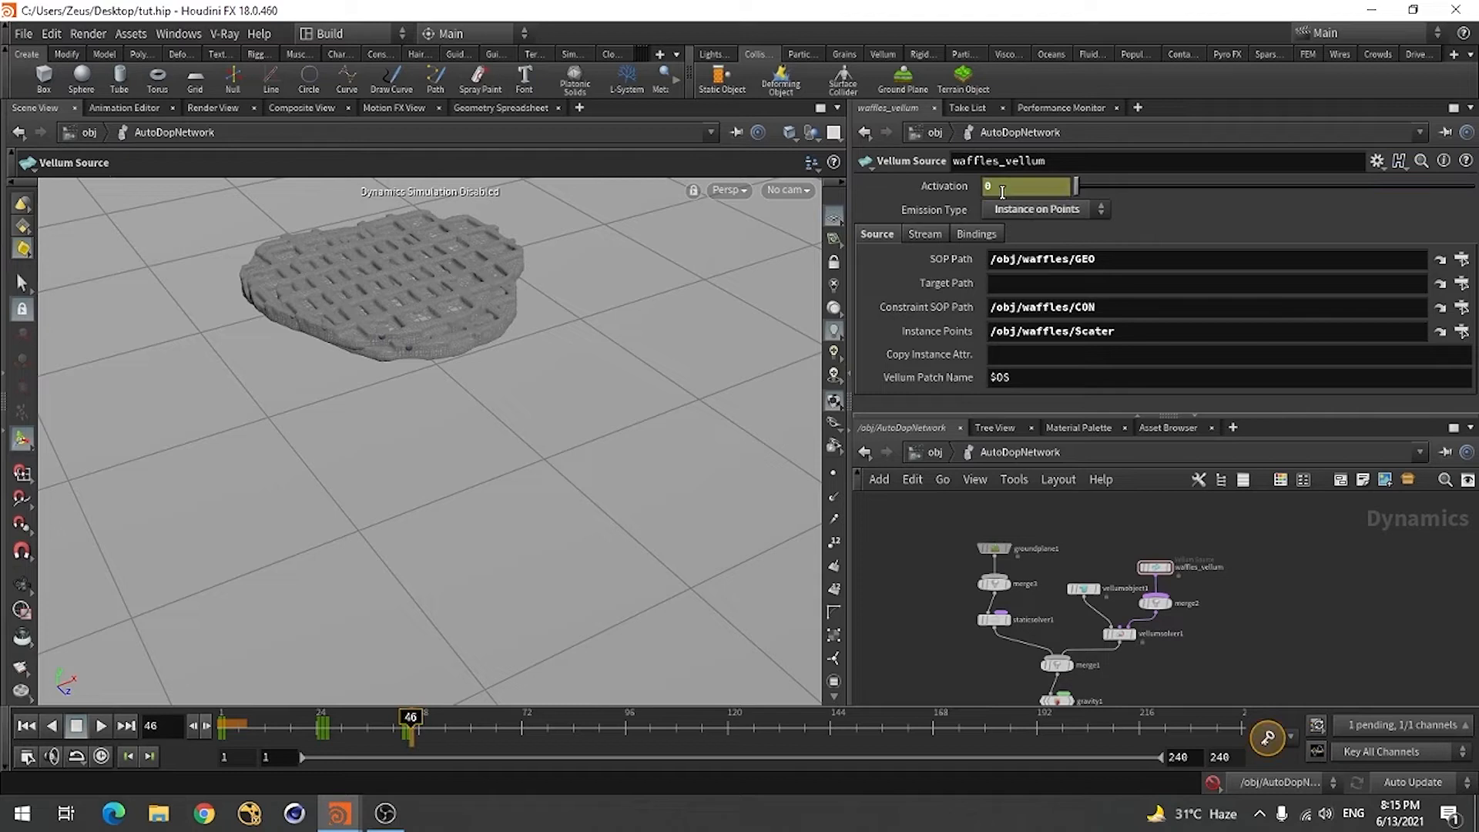
{"action": "left_click", "coordinate": [1002, 192], "text": "alt"}
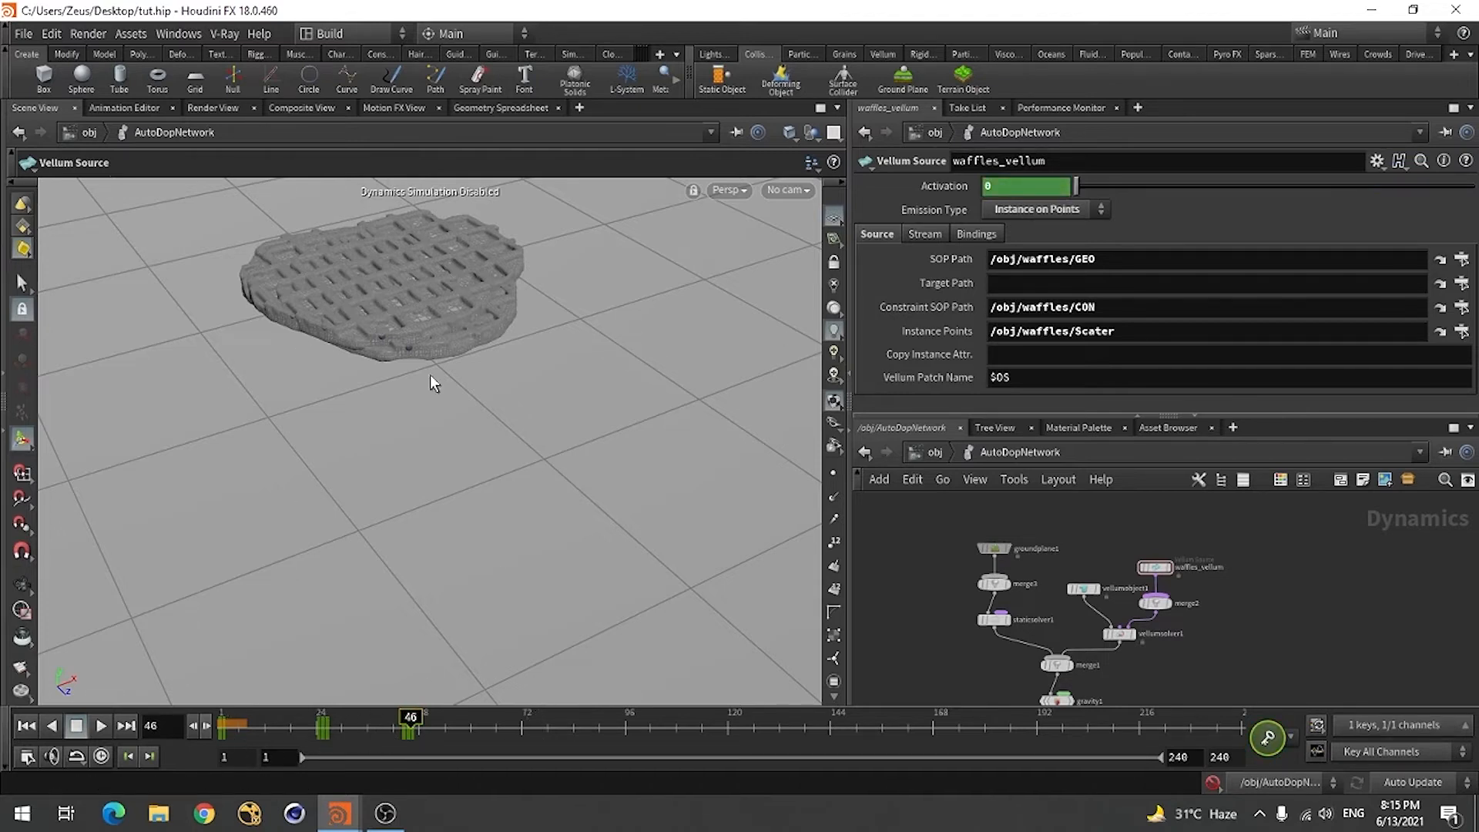
- Play the simulation from frame 1 to about frame 67, stop it and inspect how the stacked waffles collide around frame 64
{"action": "left_click", "coordinate": [26, 725]}
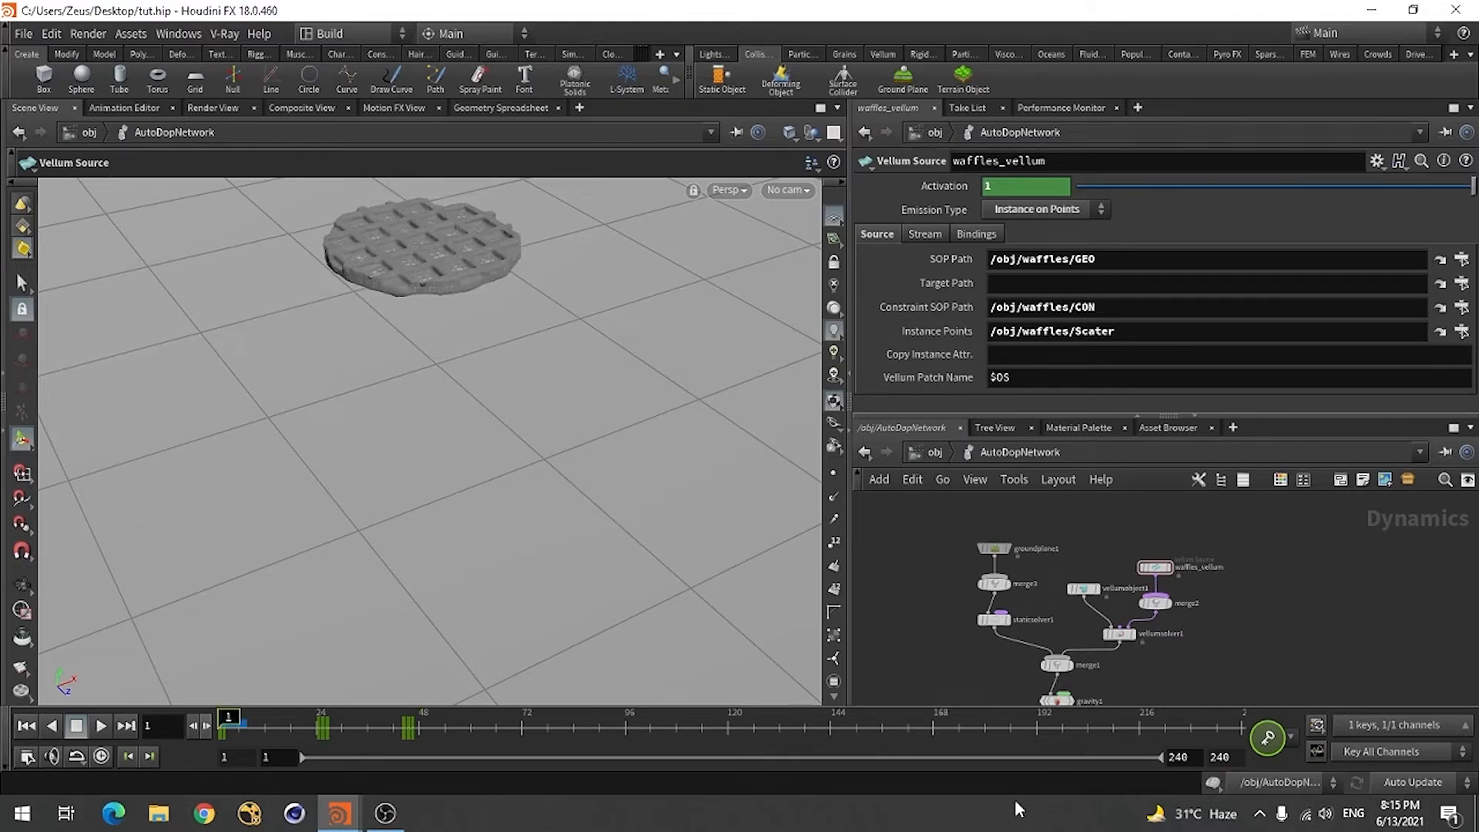
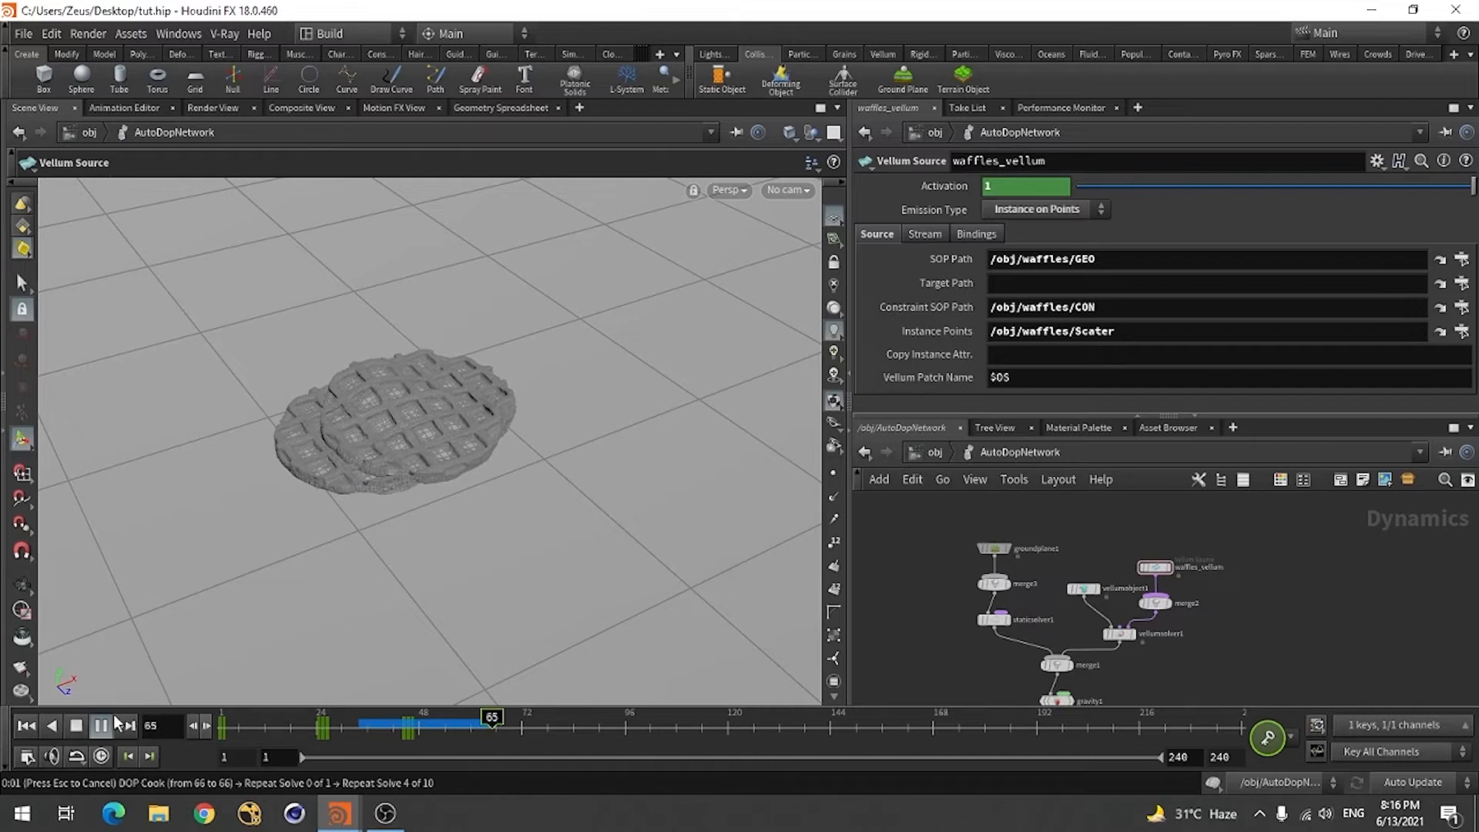
{"action": "left_click", "coordinate": [76, 726]}
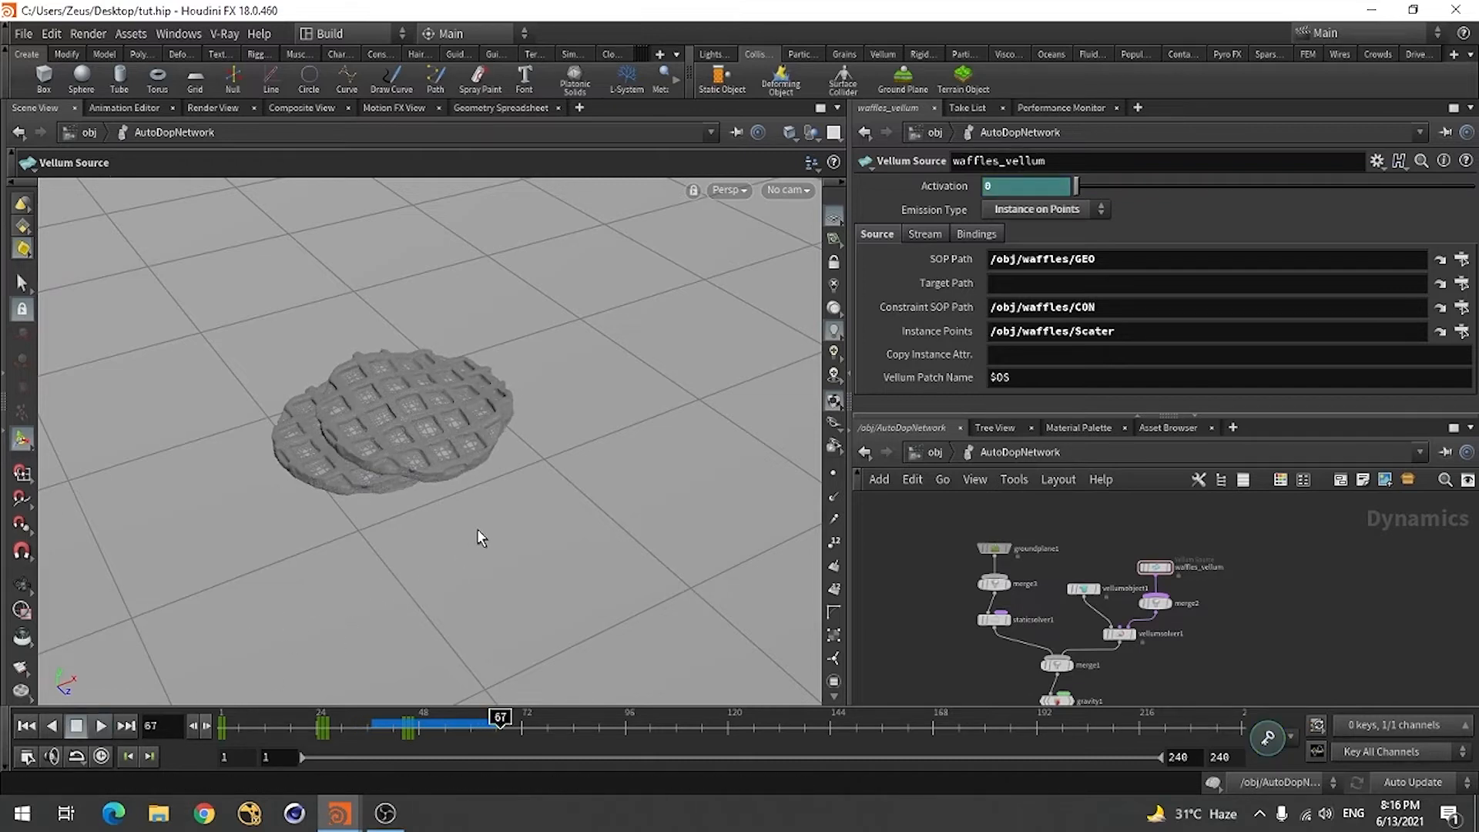
{"action": "key", "text": "Escape"}
{"action": "left_click_drag", "start_coordinate": [478, 529], "coordinate": [353, 530]}
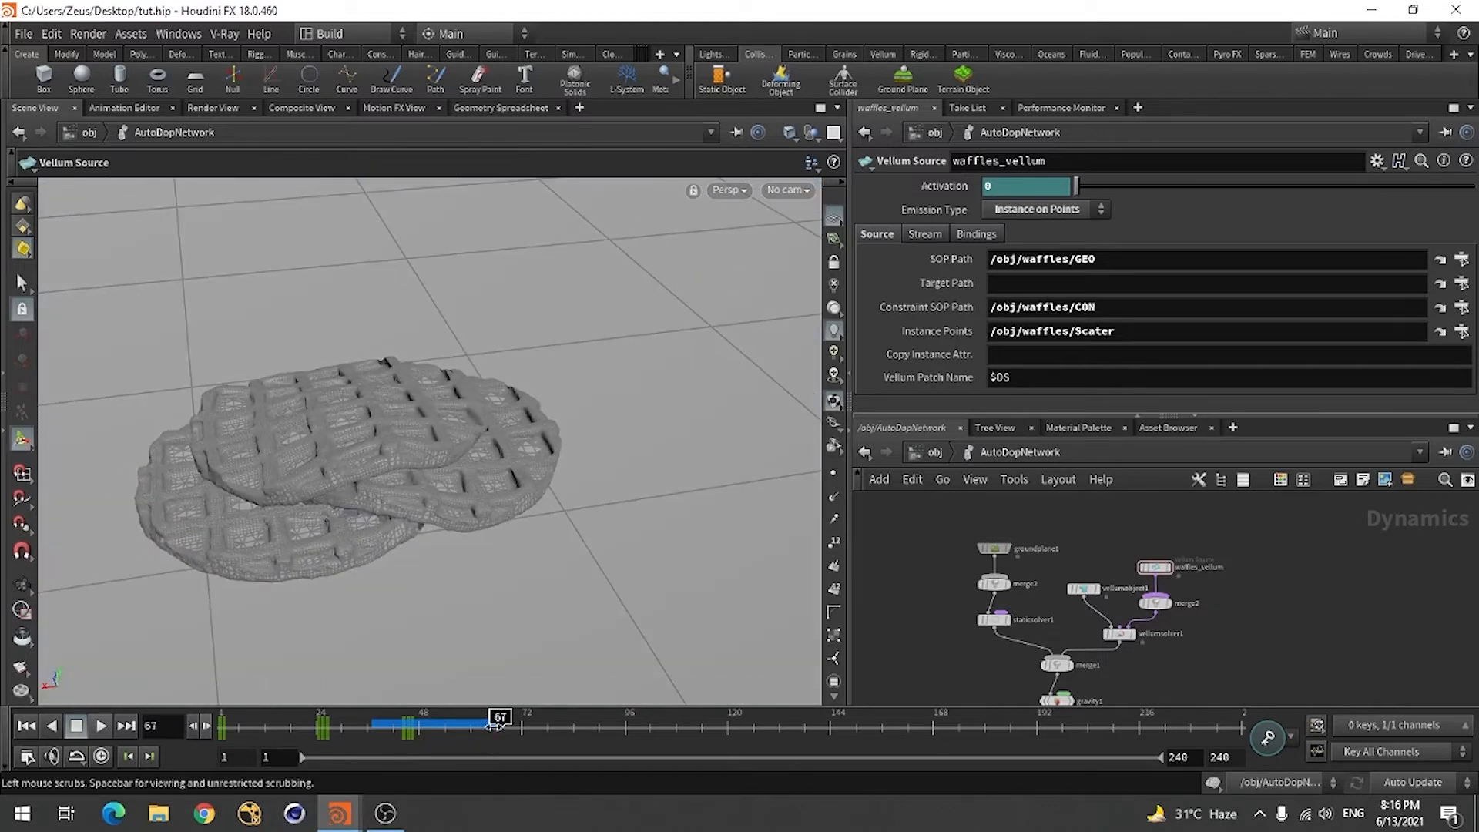
{"action": "mouse_move", "coordinate": [493, 720]}
{"action": "left_mouse_down"}
{"action": "mouse_move", "coordinate": [455, 712]}
{"action": "mouse_move", "coordinate": [489, 714]}
{"action": "left_mouse_up"}
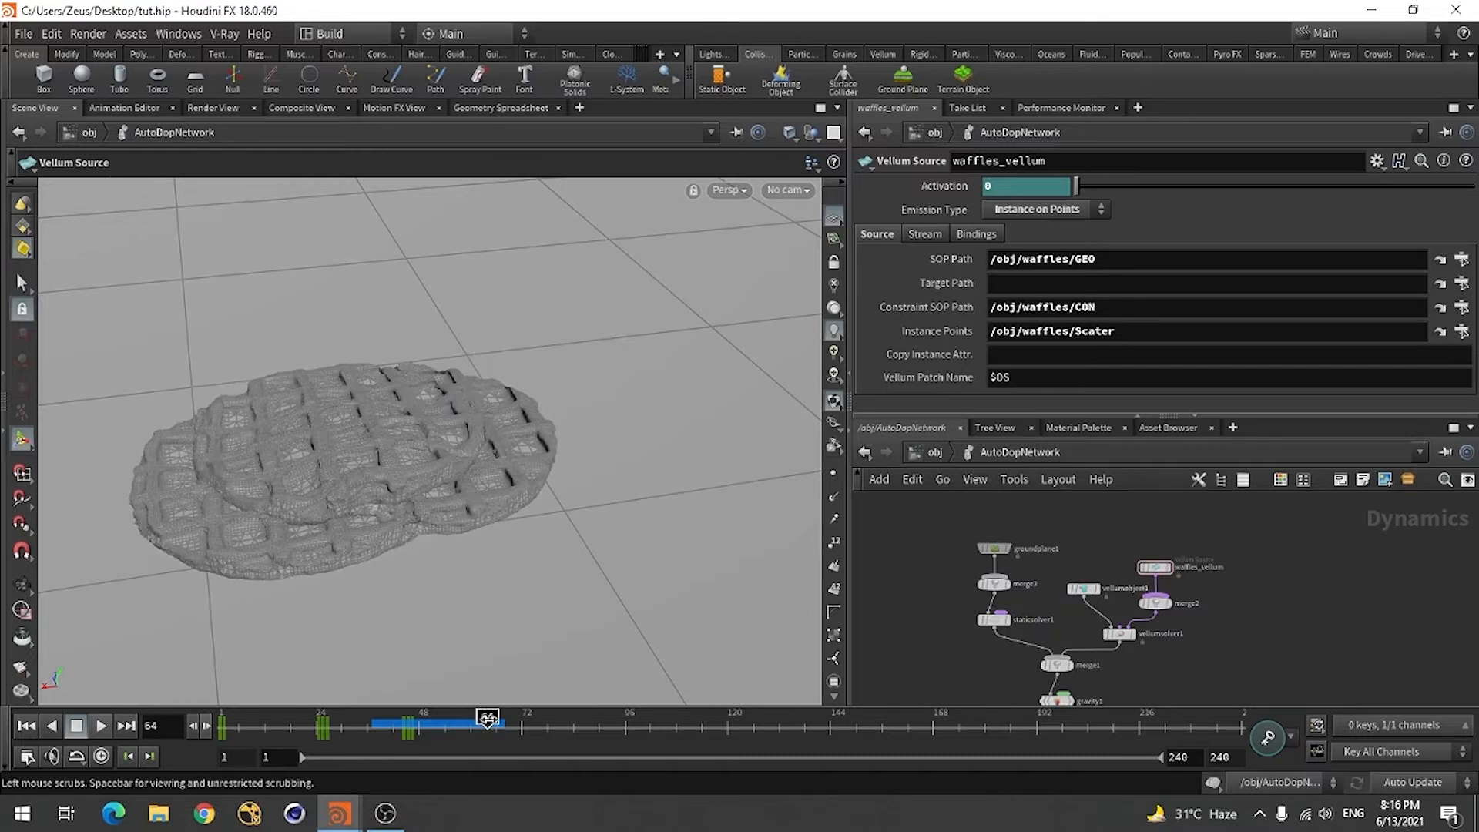
- Go back to frame 1 and set the Substeps of vellumsolver1 to 4
{"action": "left_click", "coordinate": [1119, 635]}
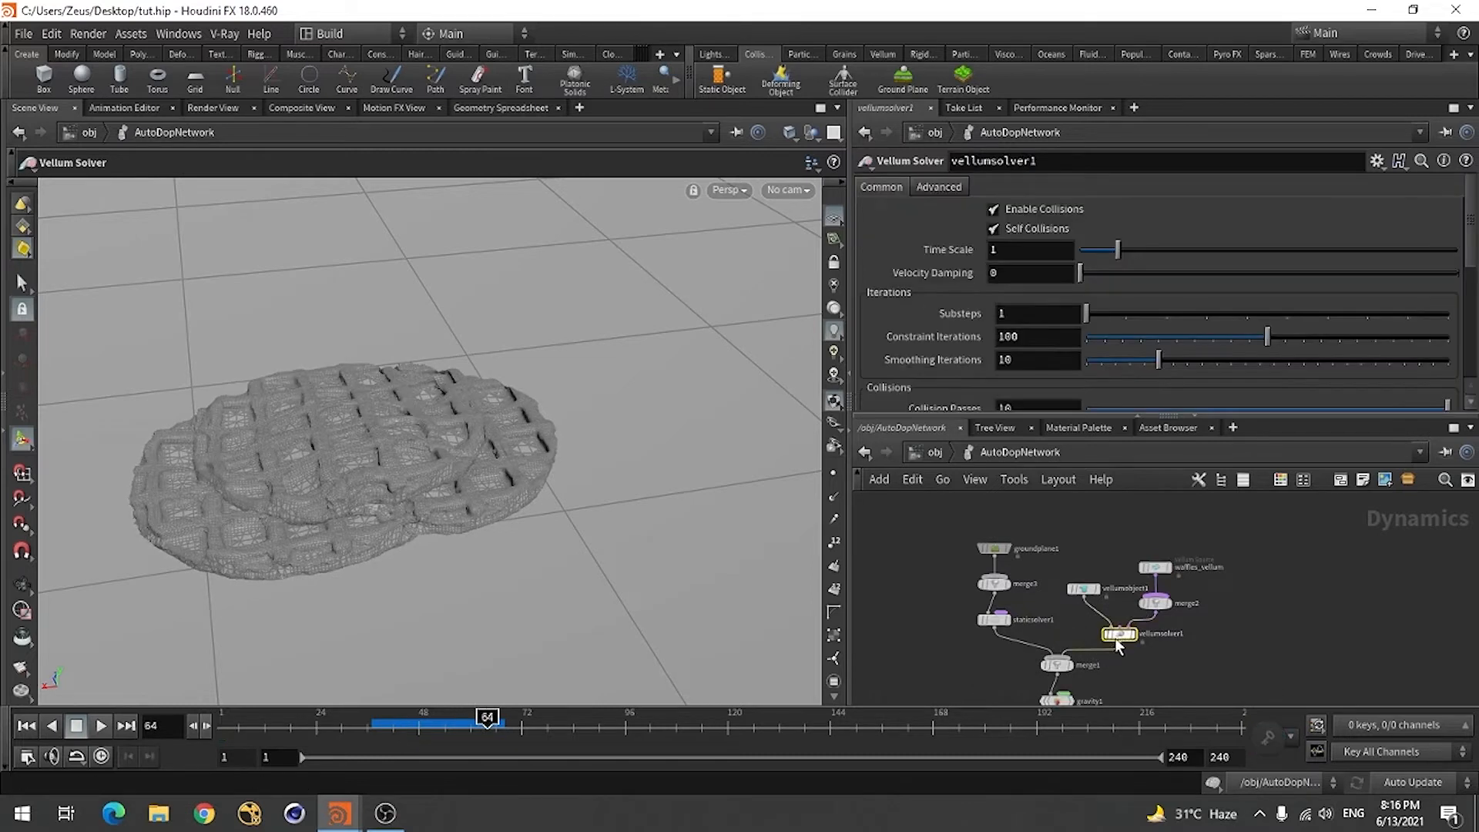
{"action": "scroll", "coordinate": [896, 348], "scroll_direction": "down", "scroll_amount": 1}
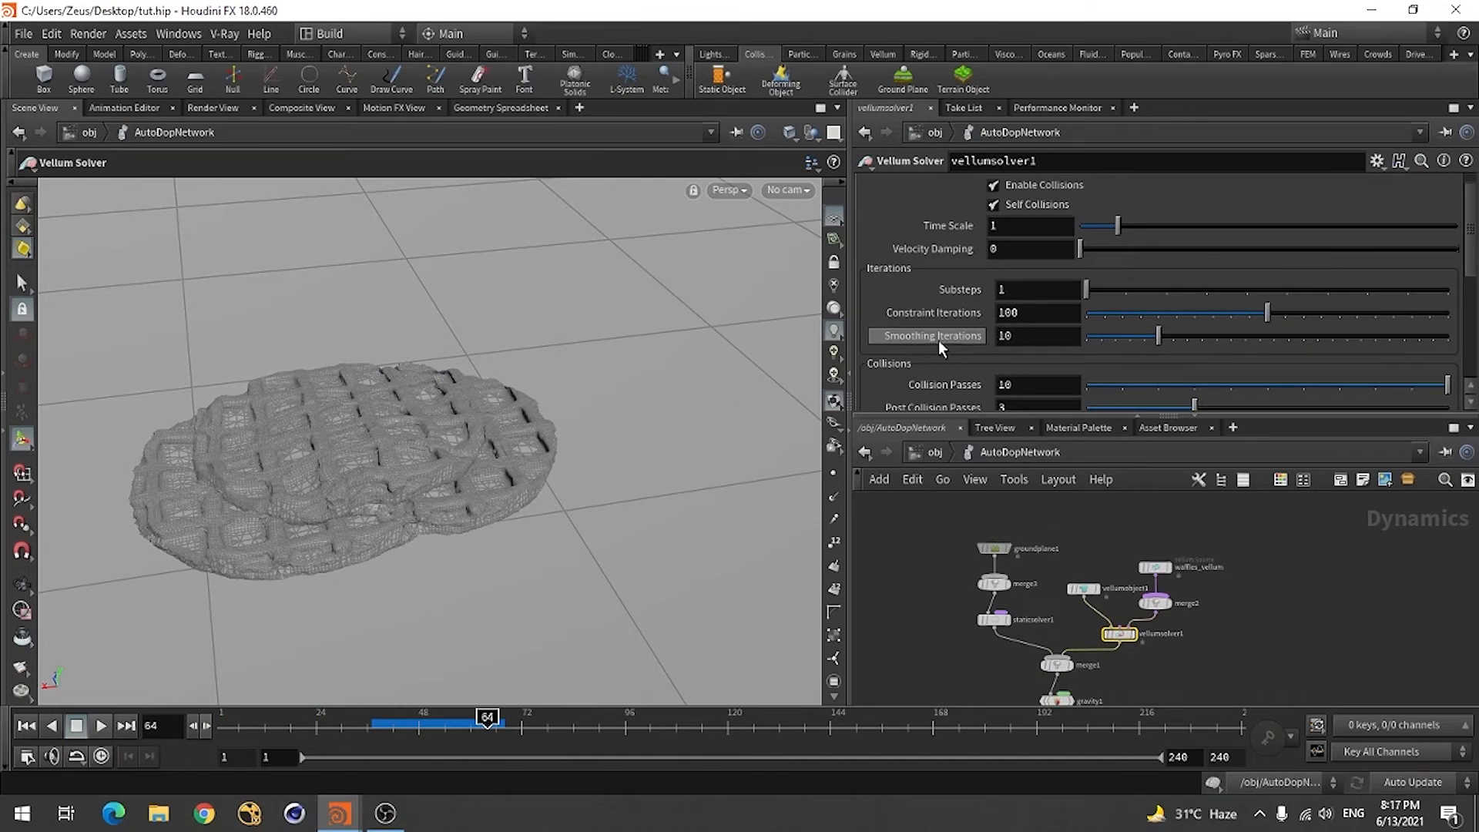
{"action": "scroll", "coordinate": [954, 305], "scroll_direction": "up", "scroll_amount": 1}
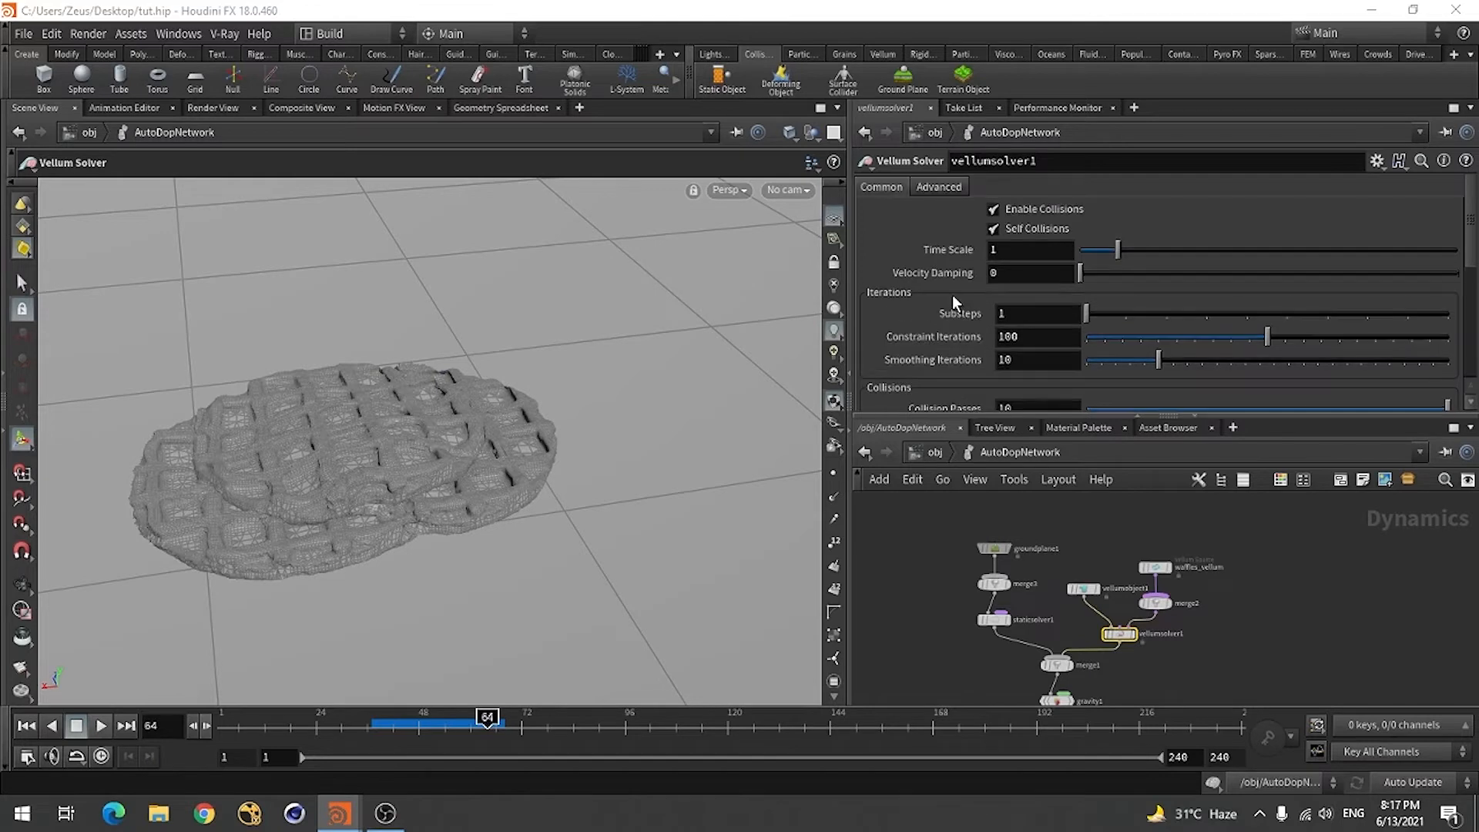
{"action": "left_click", "coordinate": [937, 187]}
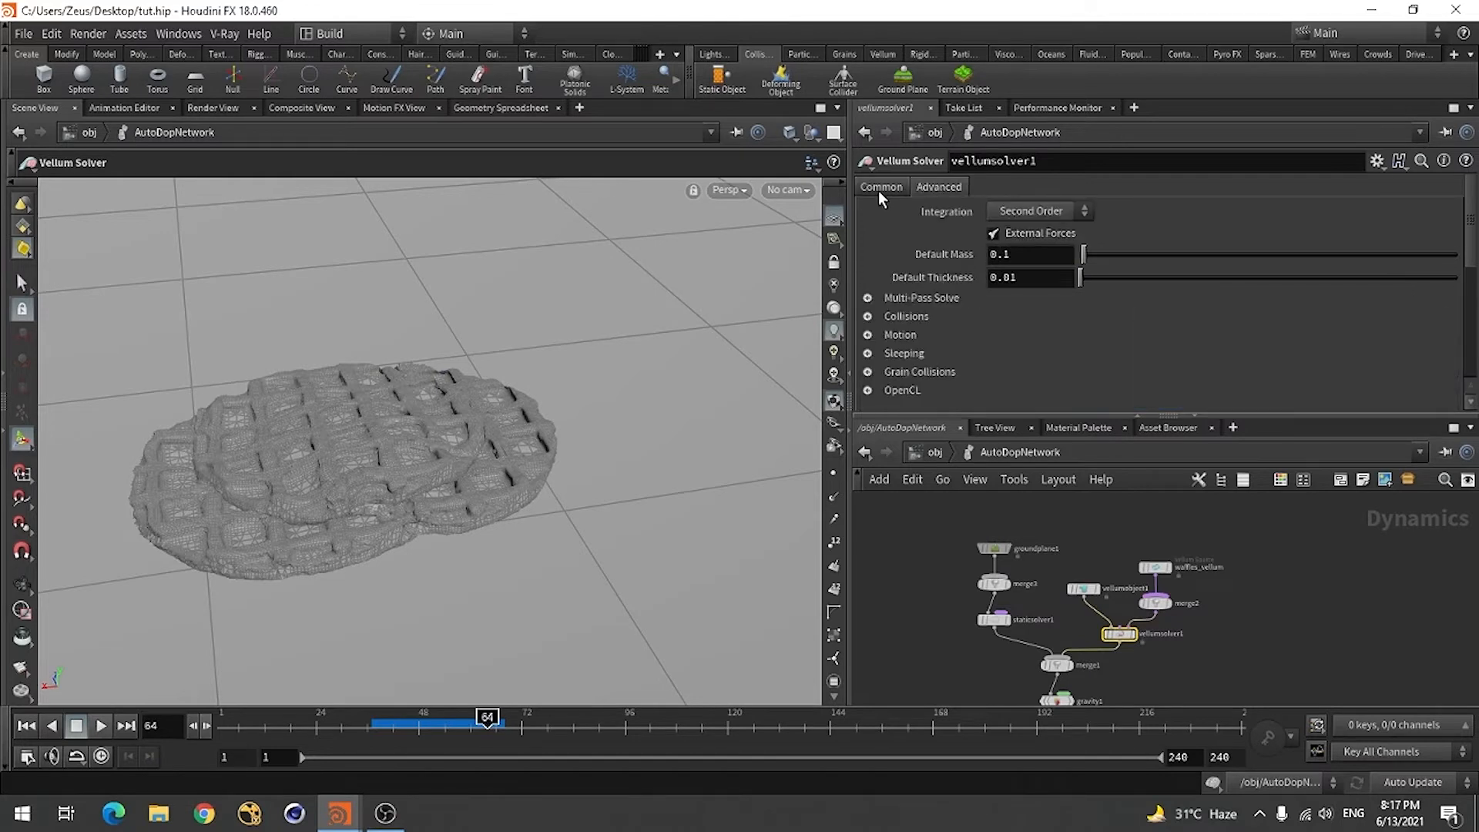
{"action": "left_click", "coordinate": [879, 187]}
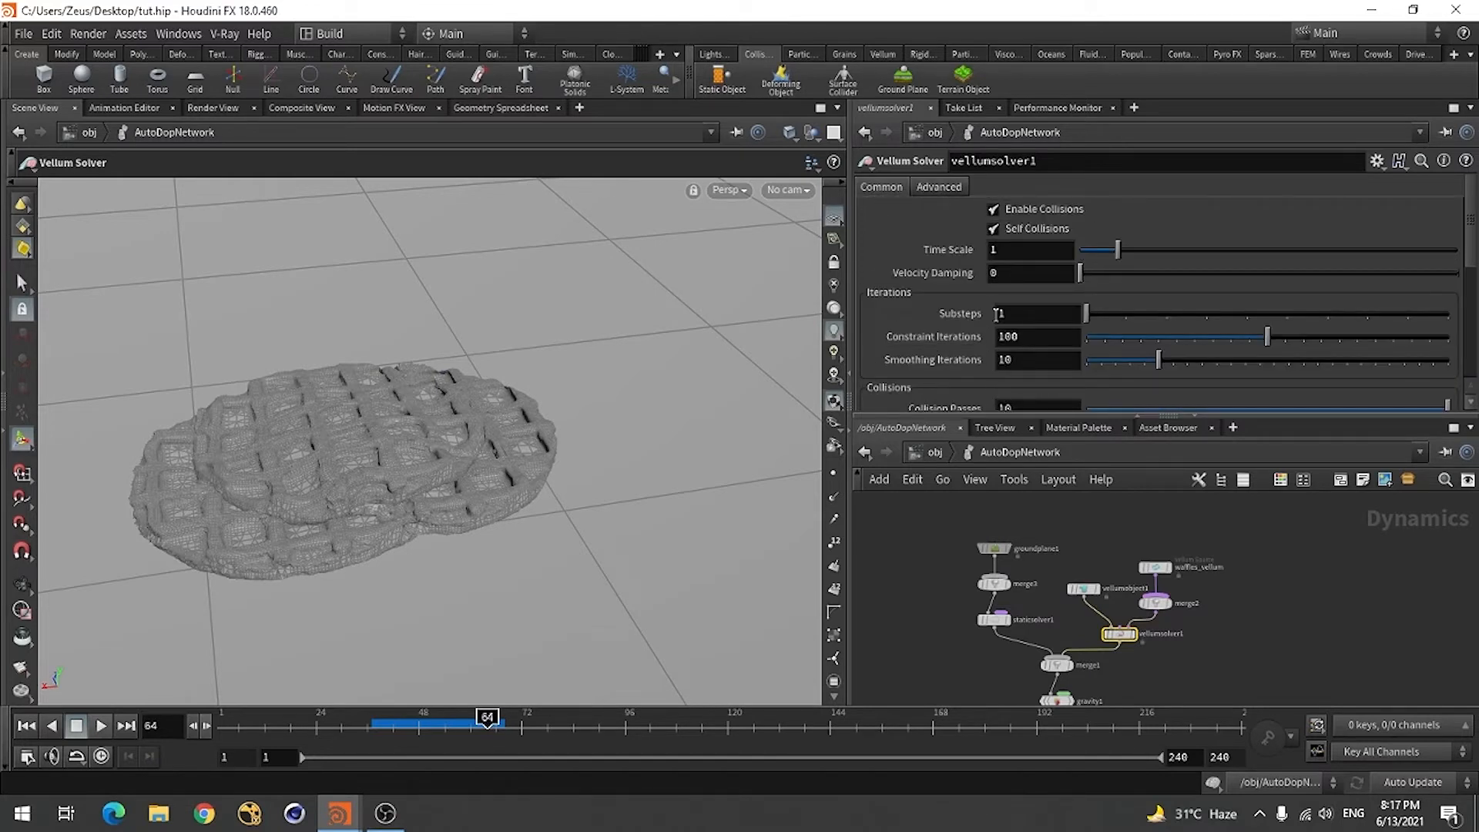
{"action": "left_click", "coordinate": [26, 725]}
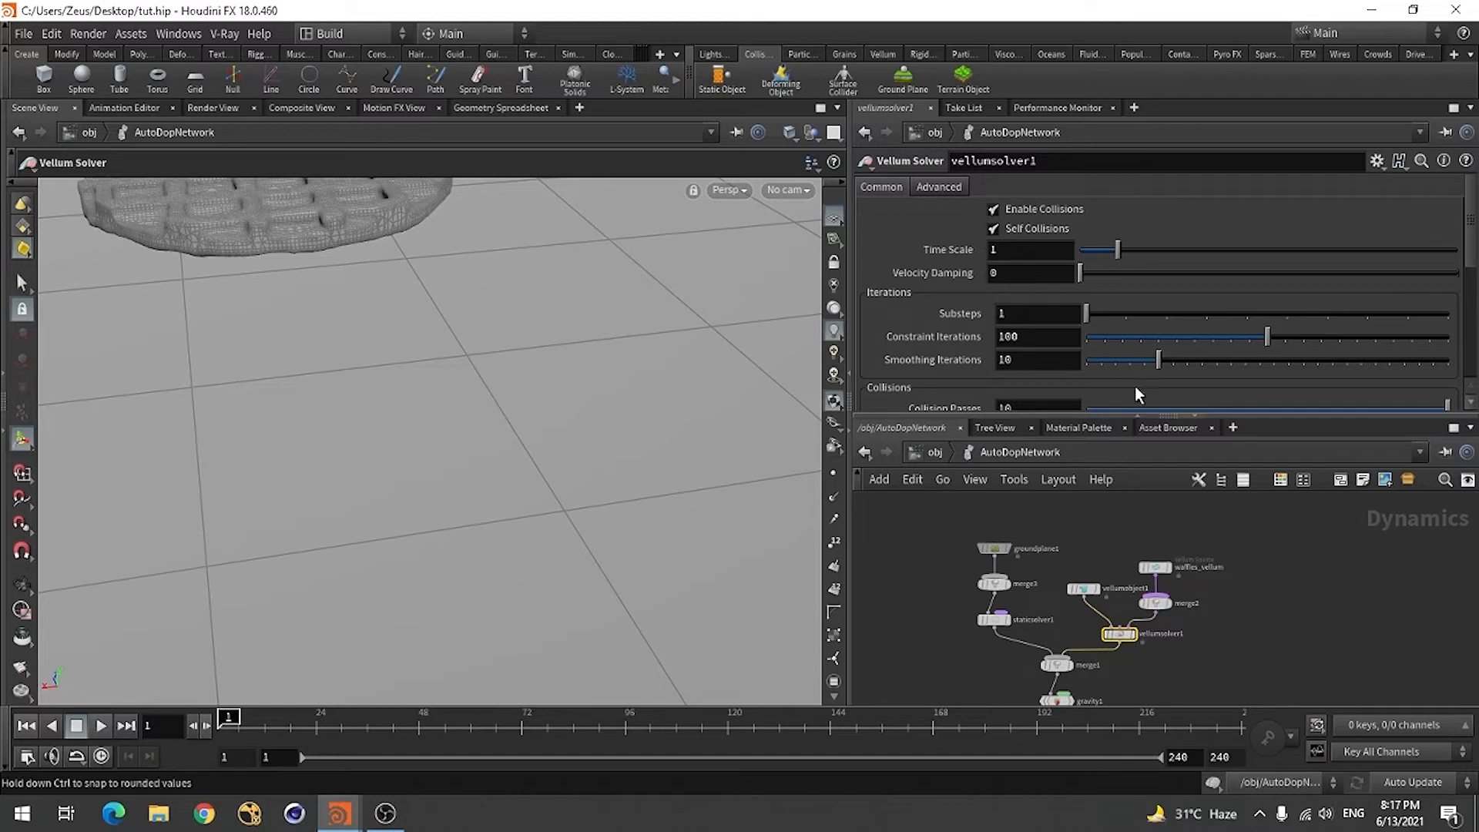
{"action": "left_click", "coordinate": [1014, 311]}
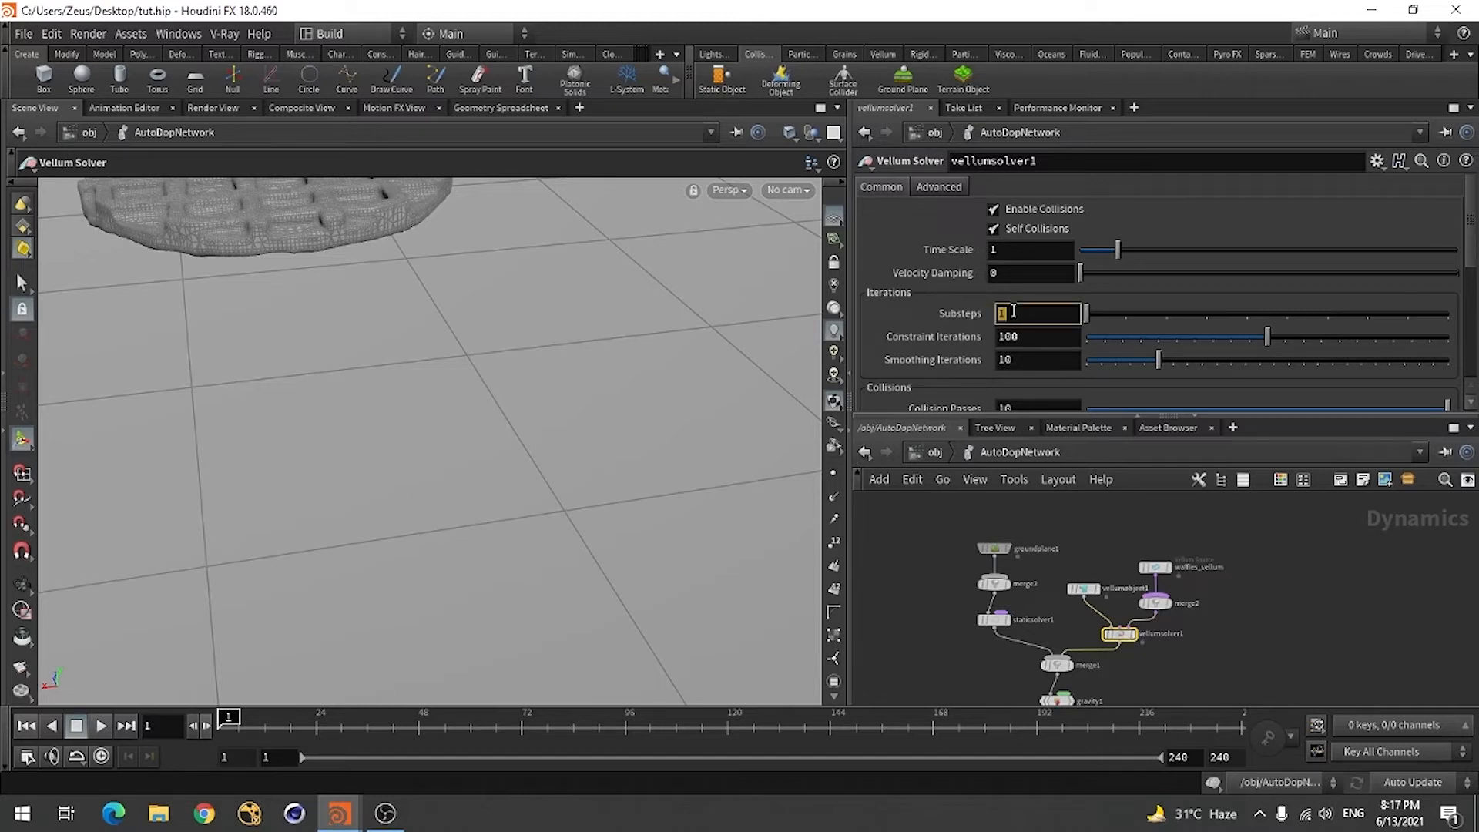
{"action": "type", "text": "4"}
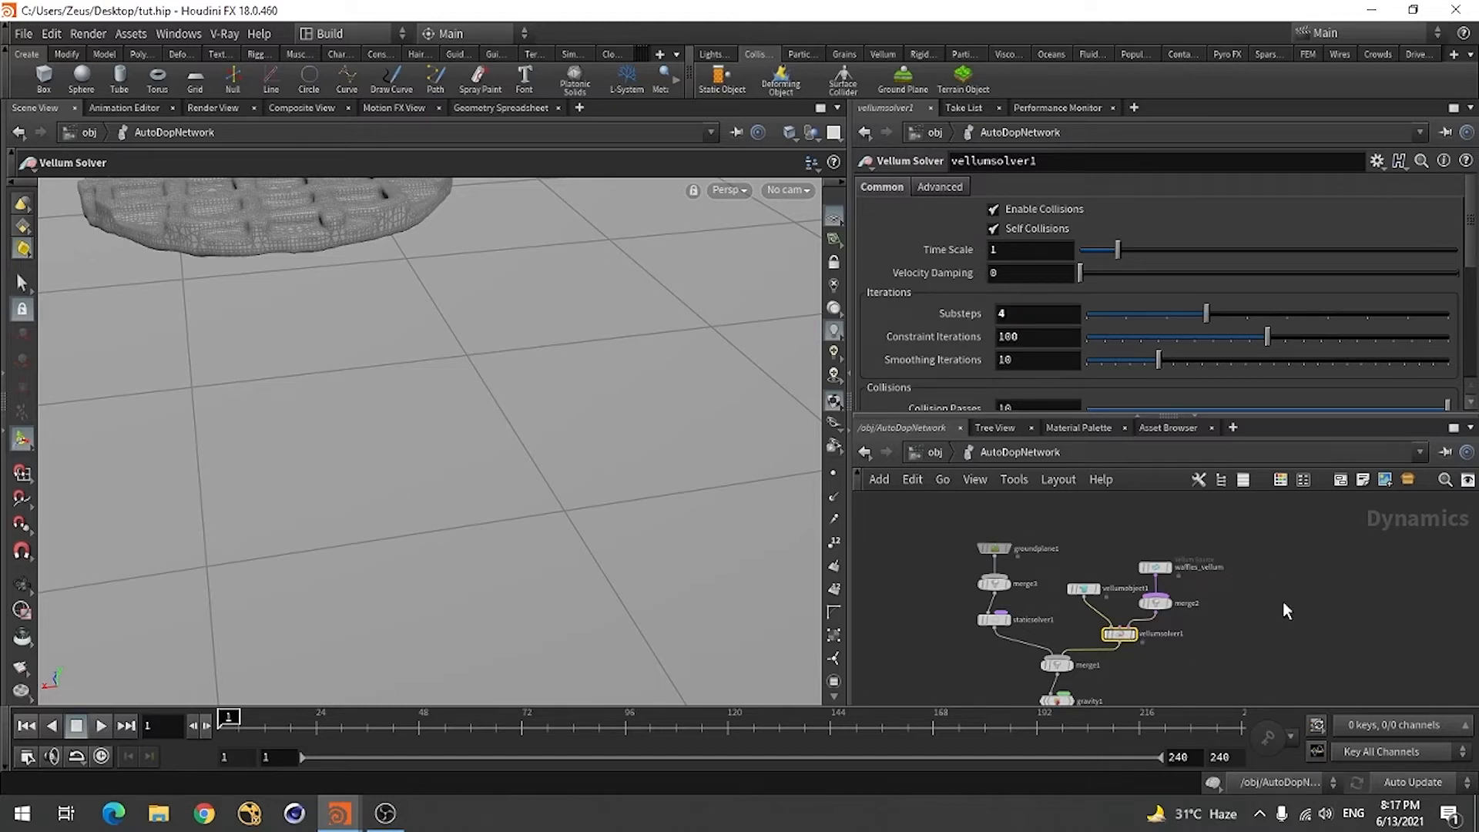
- Leave AutoDopNetwork for the object level and disable the dynamics simulation
{"action": "left_click", "coordinate": [937, 451]}
{"action": "key", "text": "Escape"}
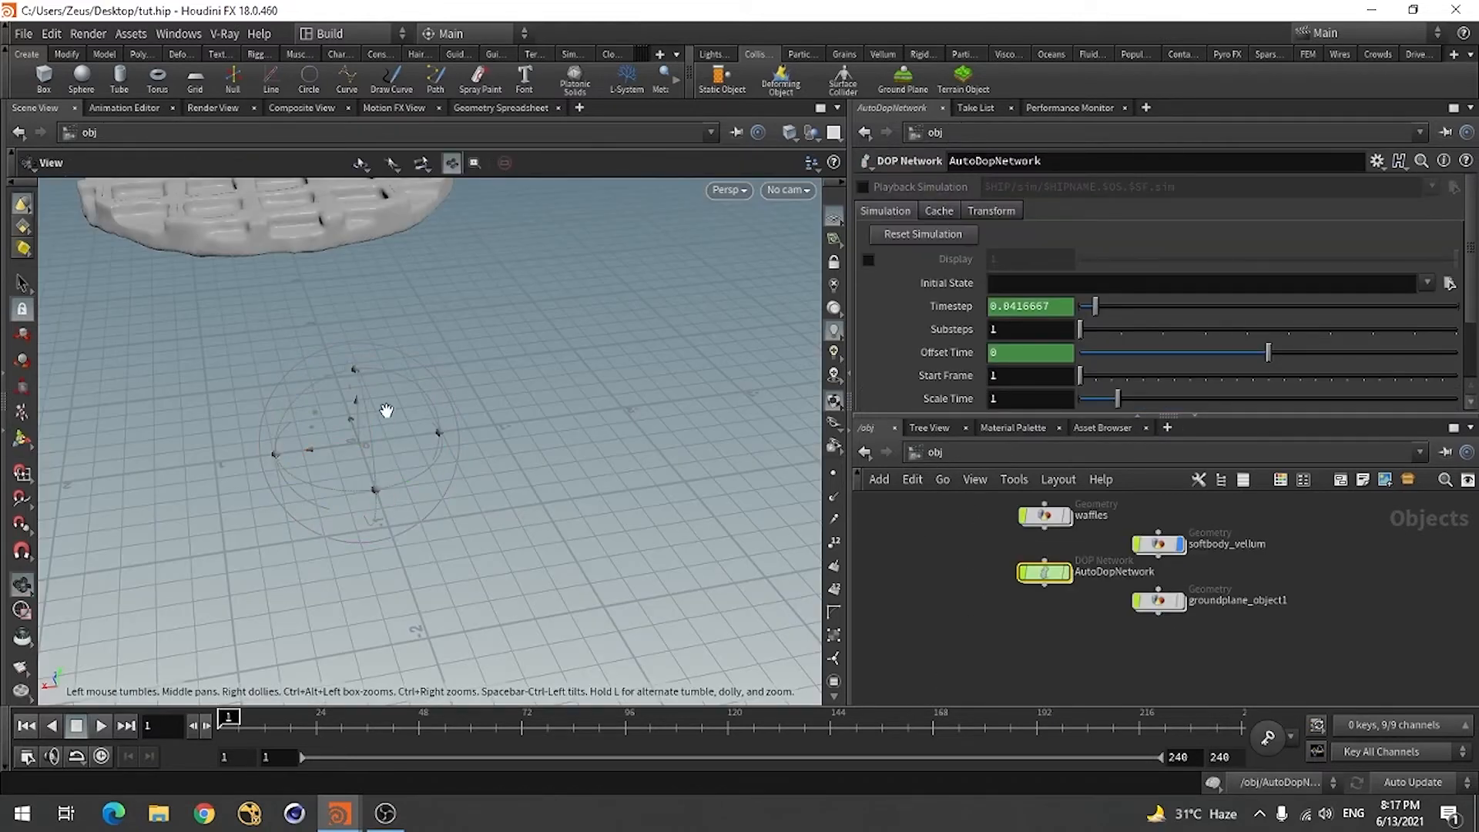
{"action": "left_click_drag", "start_coordinate": [386, 411], "coordinate": [303, 575]}
{"action": "key", "text": "Return"}
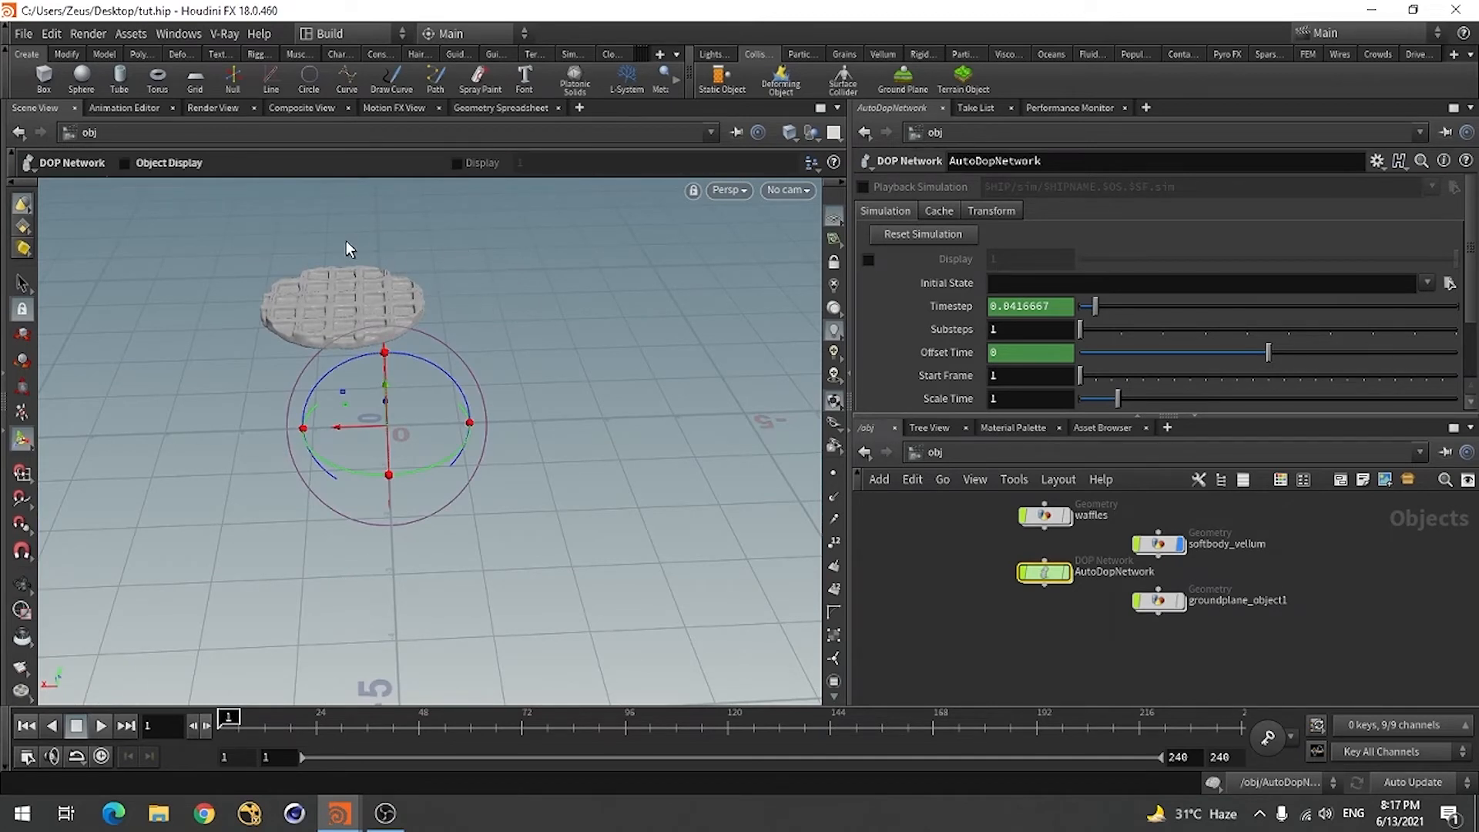
{"action": "left_click", "coordinate": [1084, 646]}
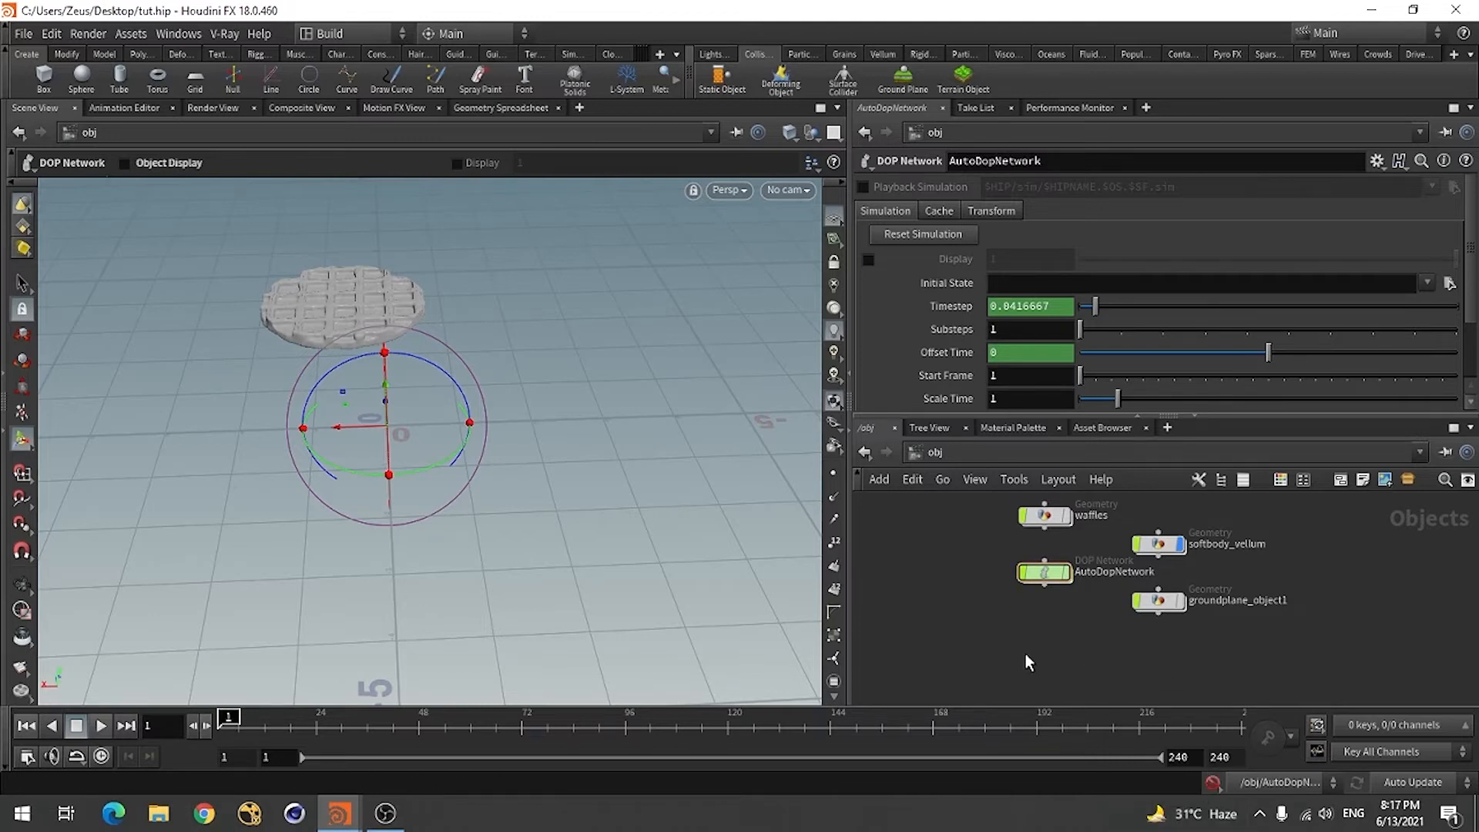
- Add a Geometry object to the object network and name it Source
{"action": "key", "text": "Tab"}
{"action": "type", "text": "geo"}
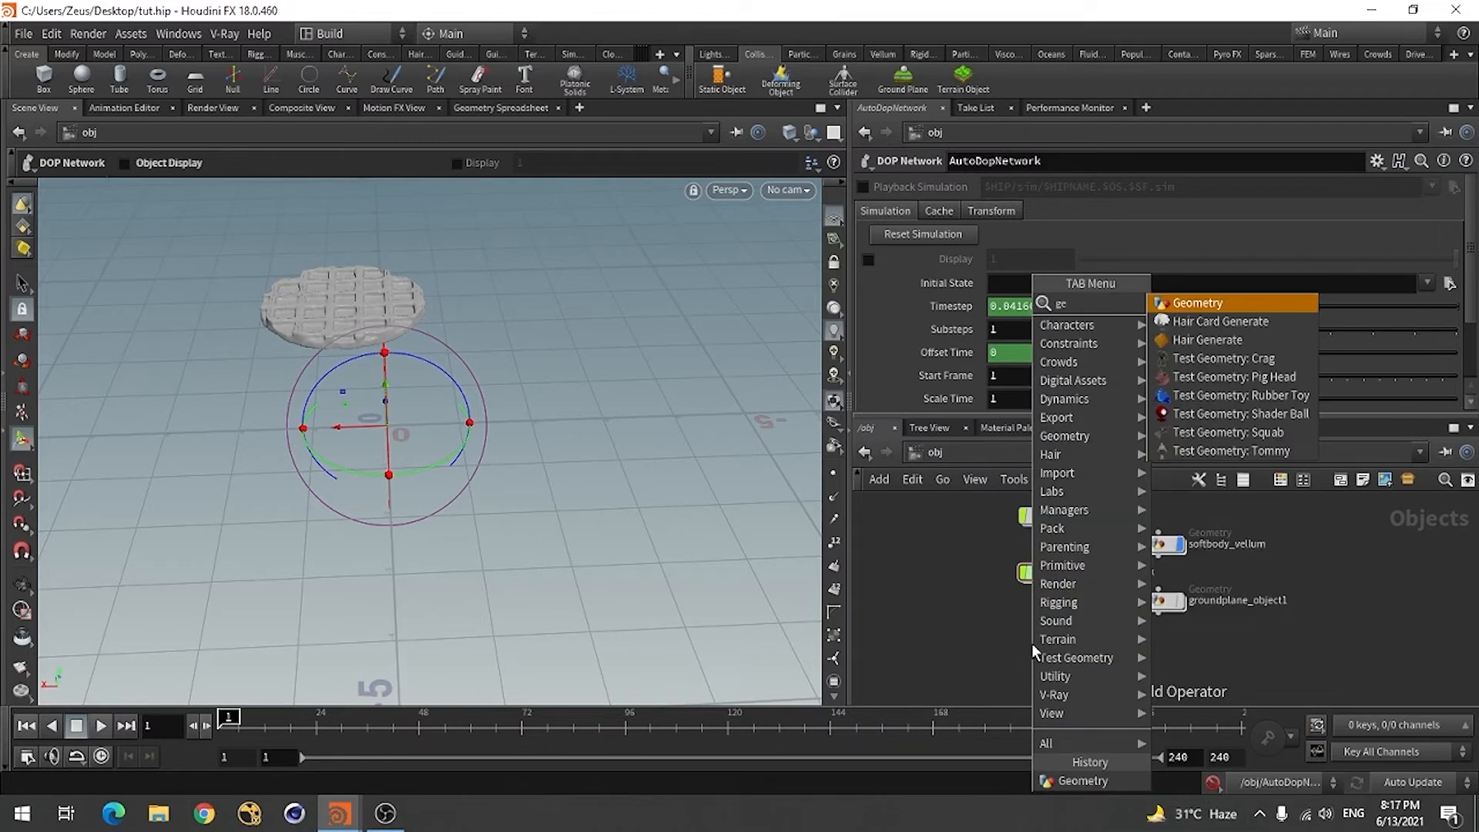
{"action": "left_click", "coordinate": [1199, 303]}
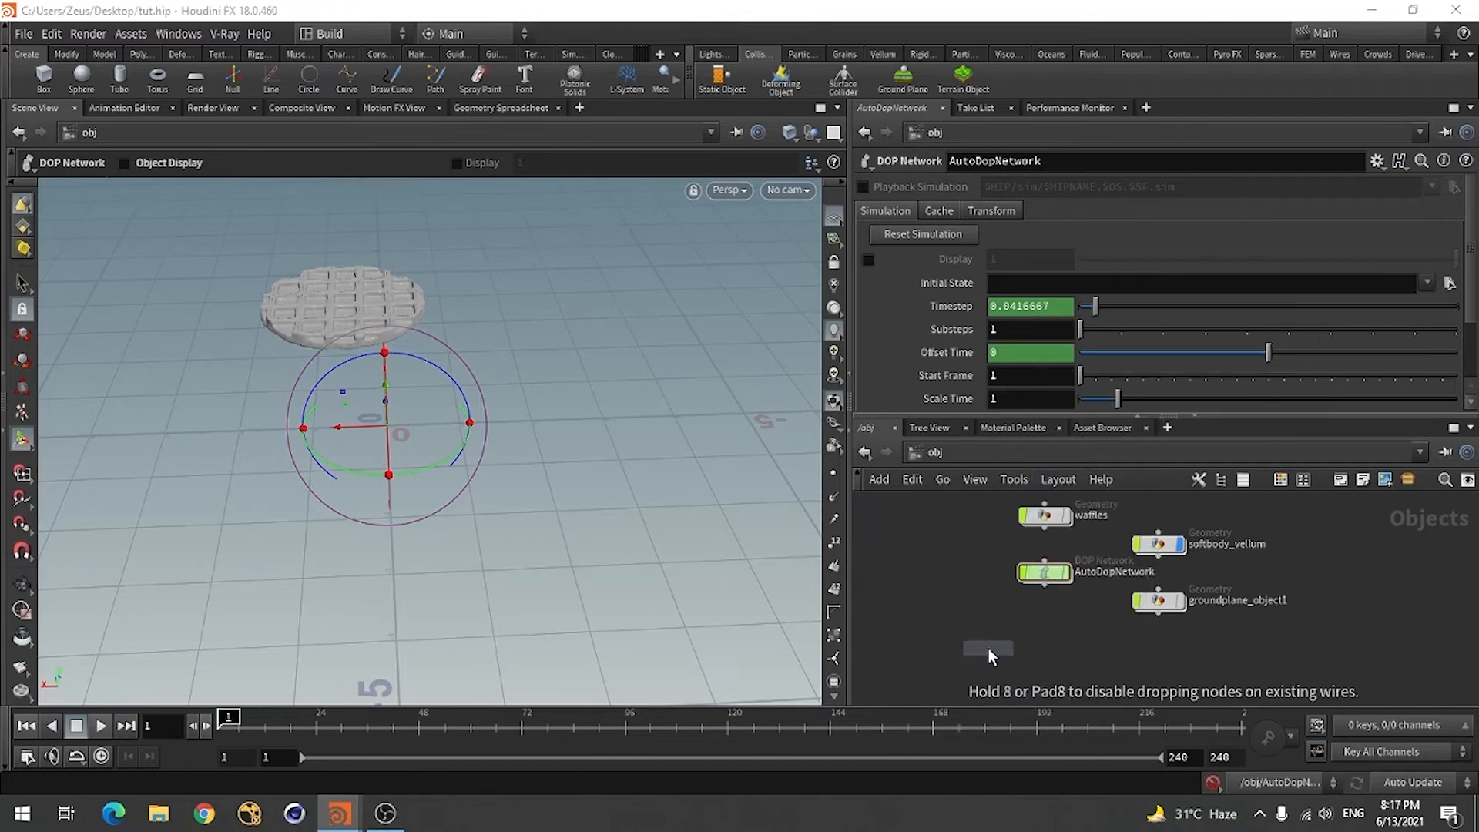
{"action": "left_click", "coordinate": [989, 647]}
{"action": "double_click", "coordinate": [1031, 647]}
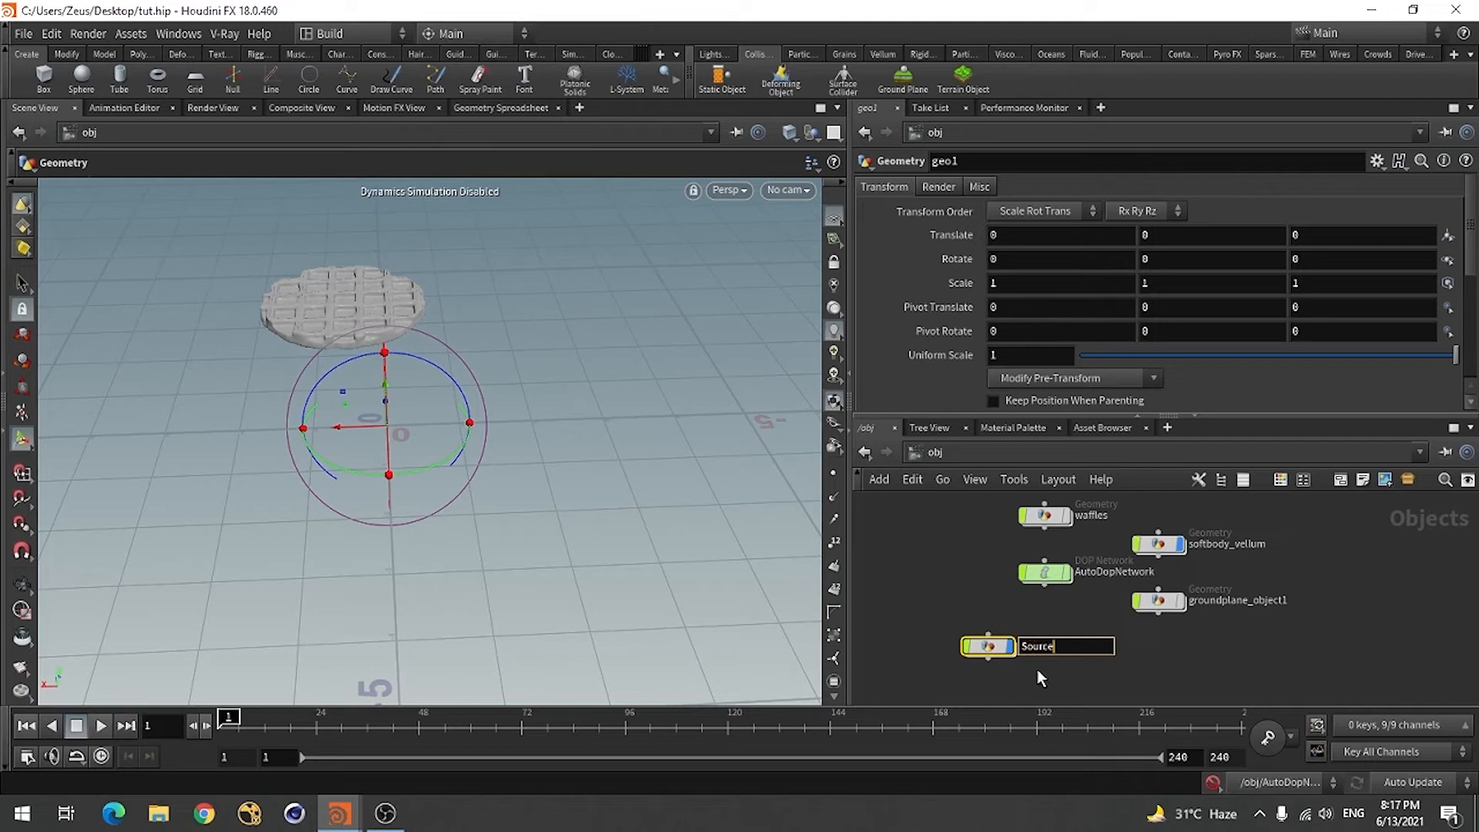
{"action": "key", "text": "Return"}
- Create a sphere inside the Source object and set its Primitive Type to Polygon
{"action": "double_click", "coordinate": [988, 648]}
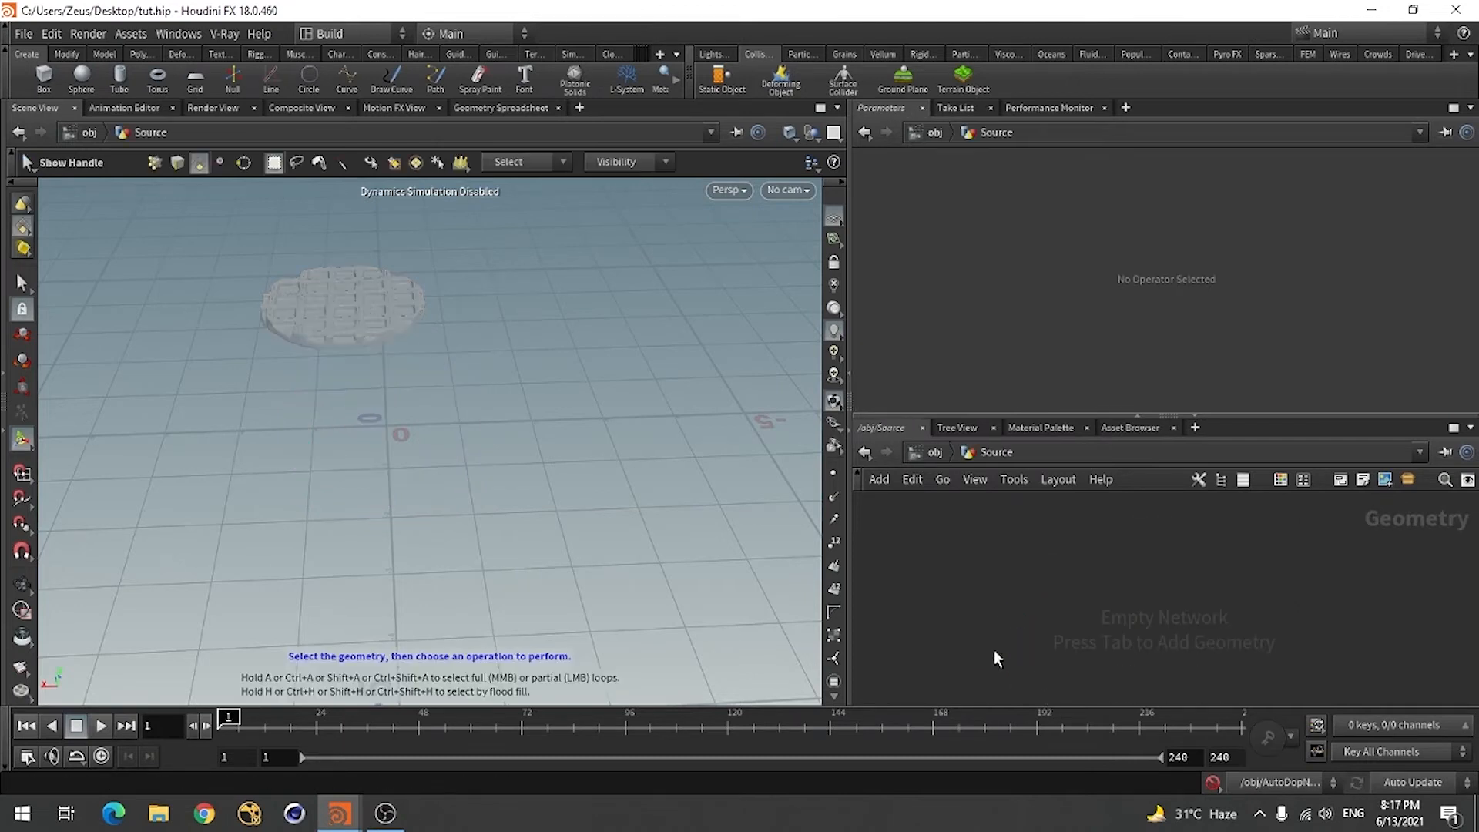
{"action": "key", "text": "Tab"}
{"action": "type", "text": "sp"}
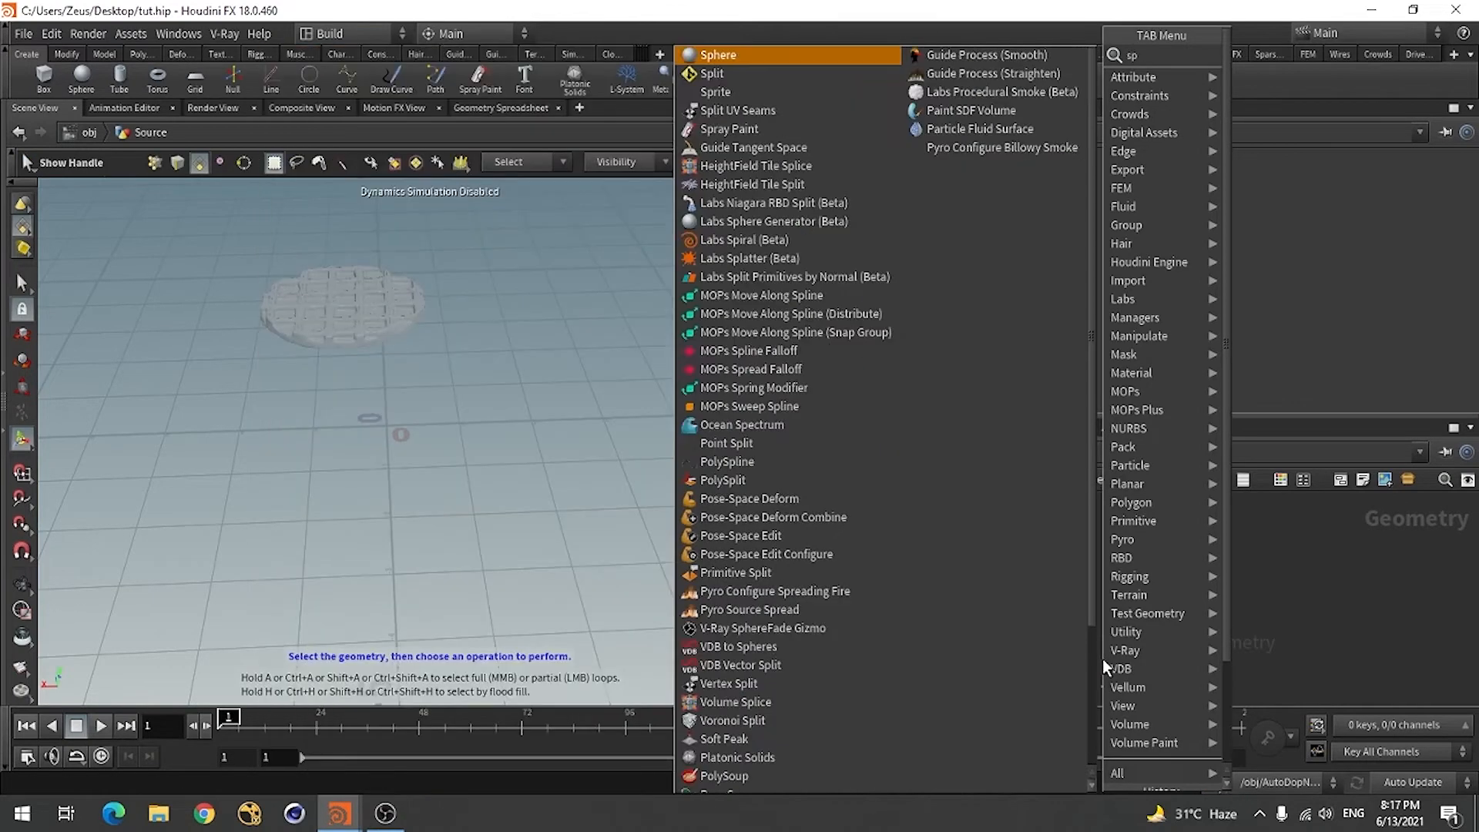
{"action": "type", "text": "her"}
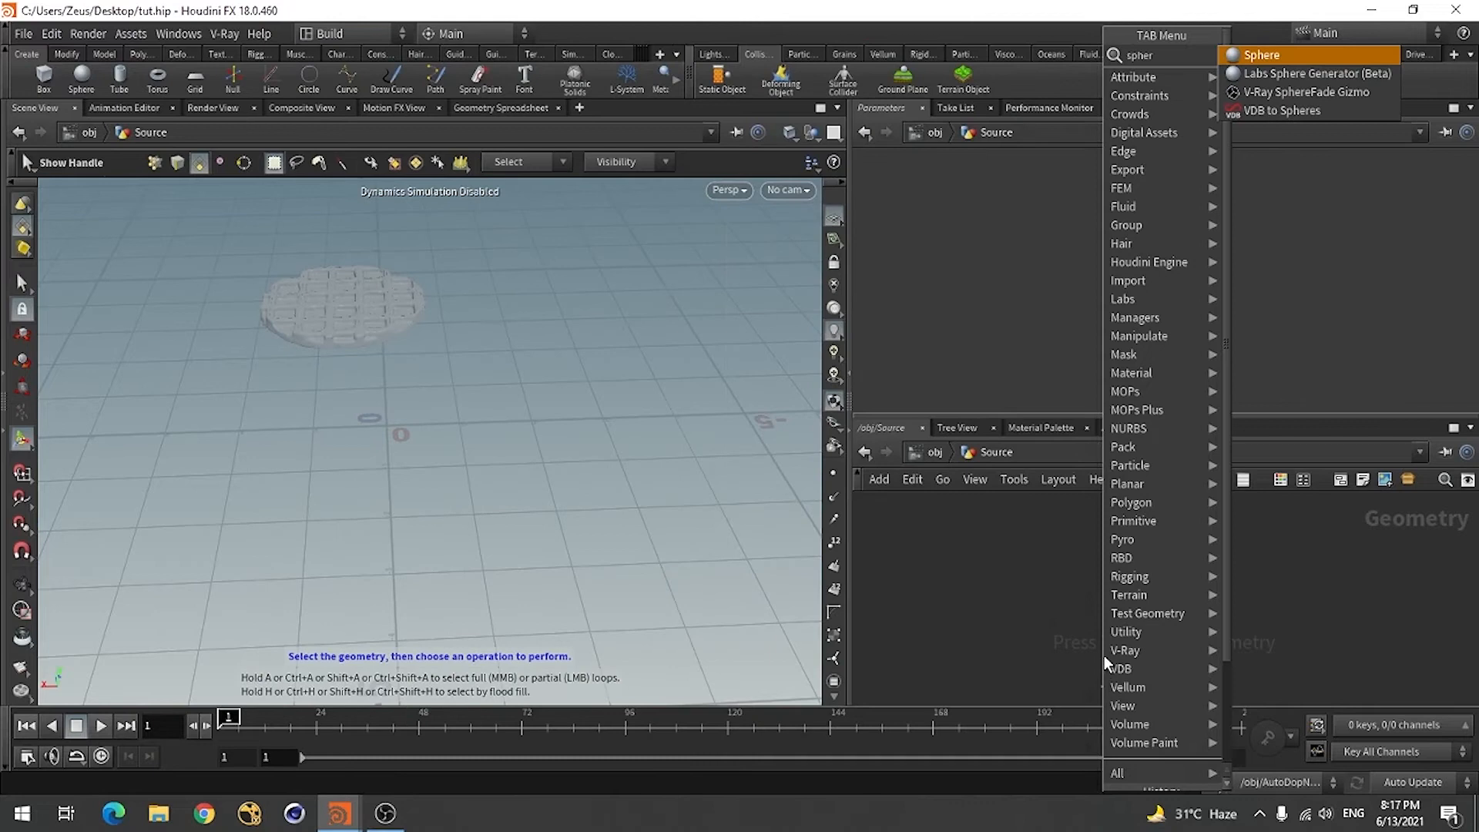
{"action": "left_click", "coordinate": [1275, 56]}
{"action": "left_click", "coordinate": [1097, 554]}
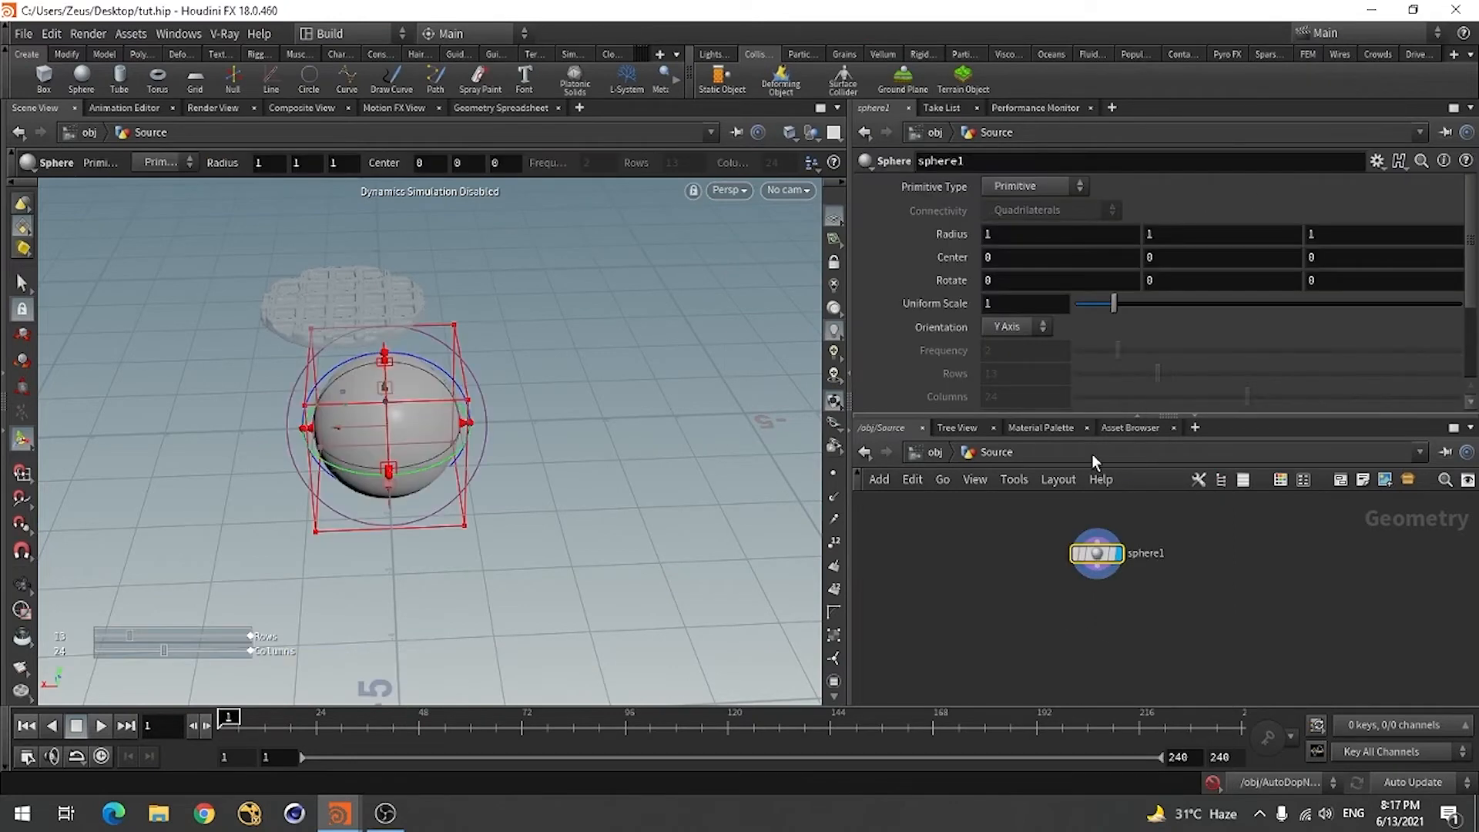
{"action": "left_click", "coordinate": [1019, 186]}
{"action": "left_click", "coordinate": [1017, 222]}
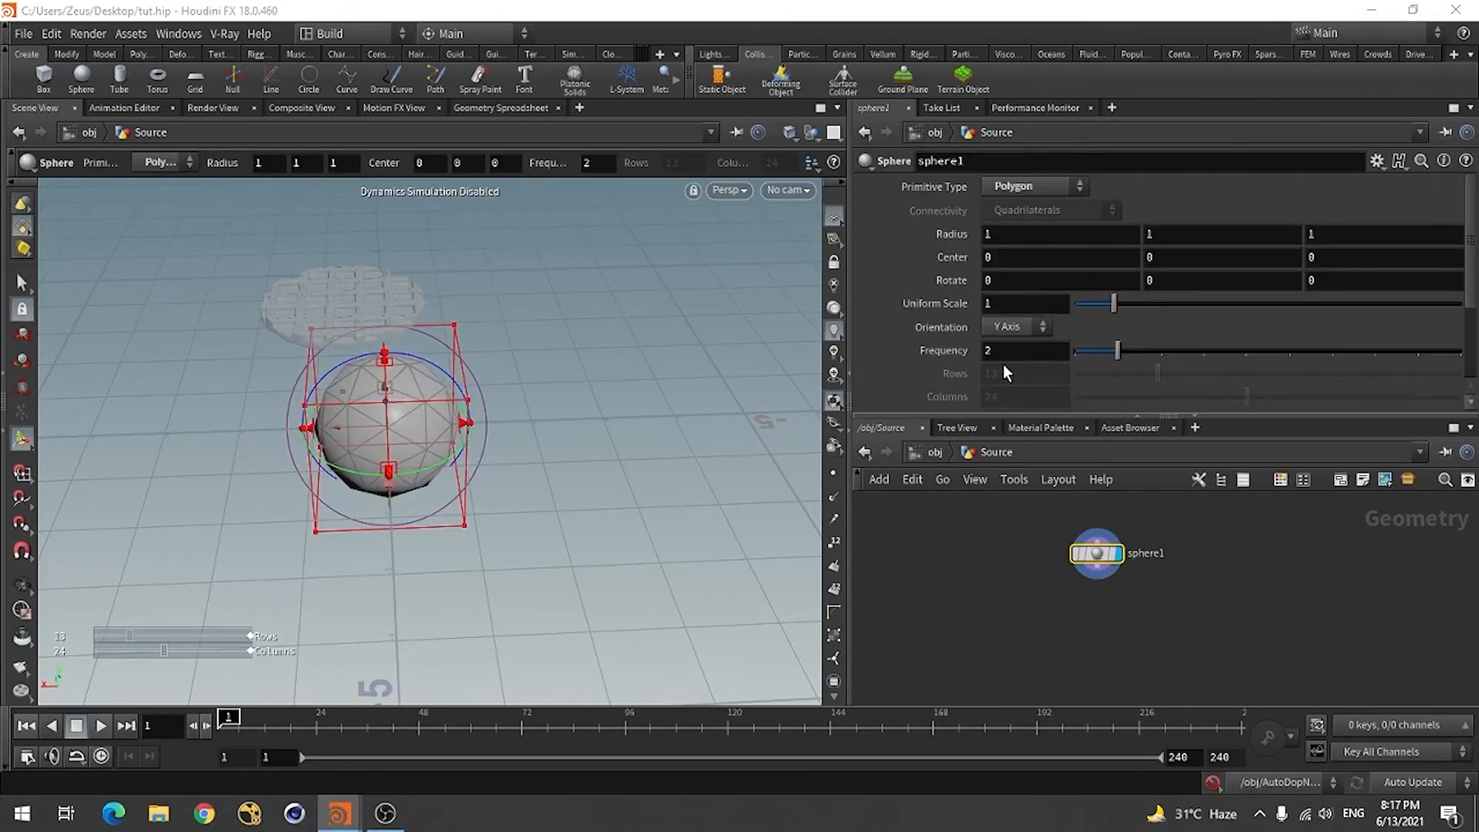
- Set the sphere's Uniform Scale to 0.1
{"action": "left_click", "coordinate": [1009, 305]}
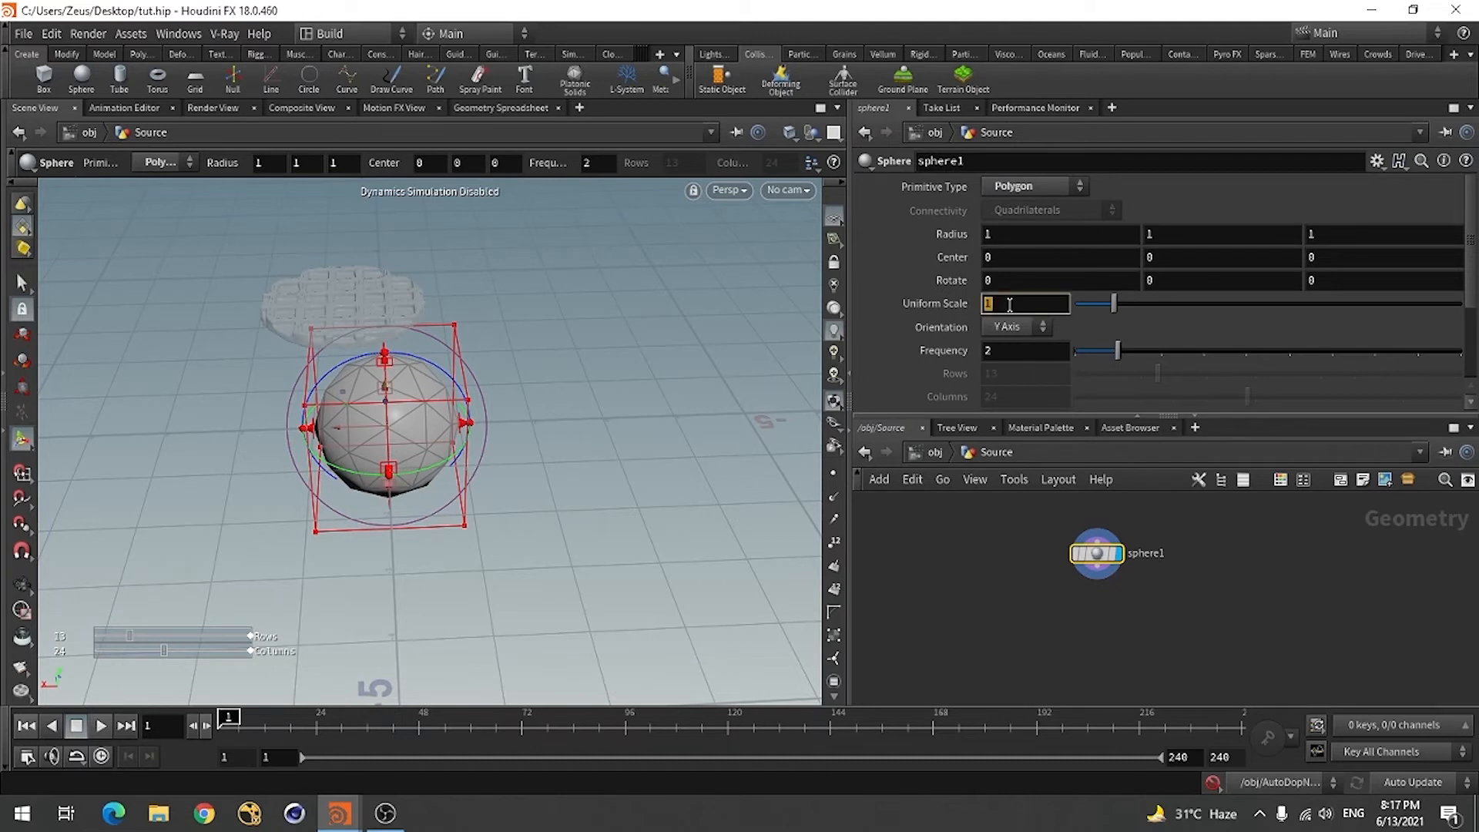
{"action": "type", "text": ".1"}
{"action": "key", "text": "Return"}
{"action": "key", "text": "Escape"}
{"action": "left_click_drag", "start_coordinate": [408, 480], "coordinate": [326, 485]}
{"action": "key", "text": "Return"}
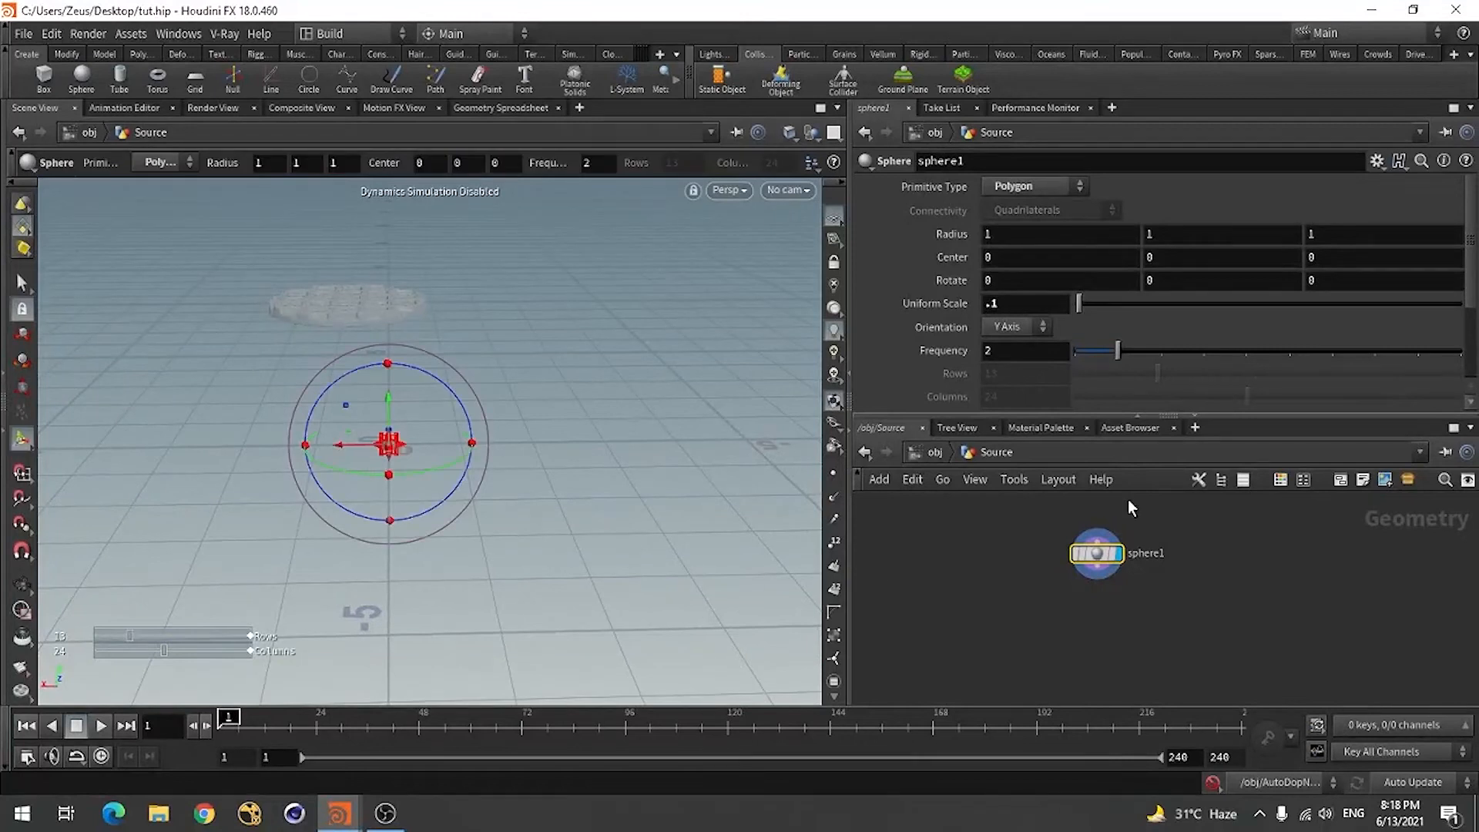
- Raise the sphere above the waffle by setting its Center Y to 3
{"action": "left_click", "coordinate": [1174, 255]}
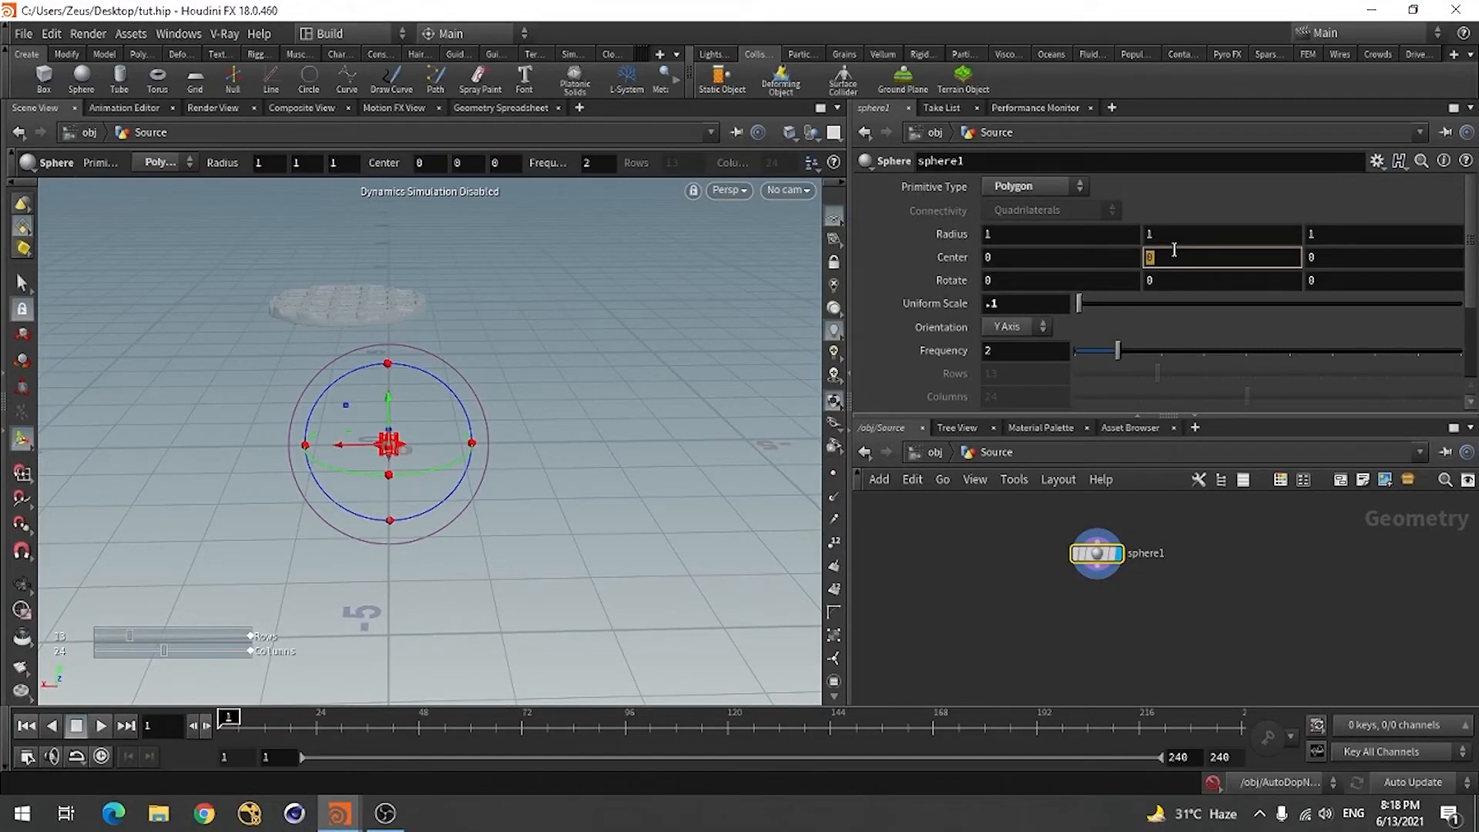
{"action": "type", "text": "2"}
{"action": "key", "text": "Return"}
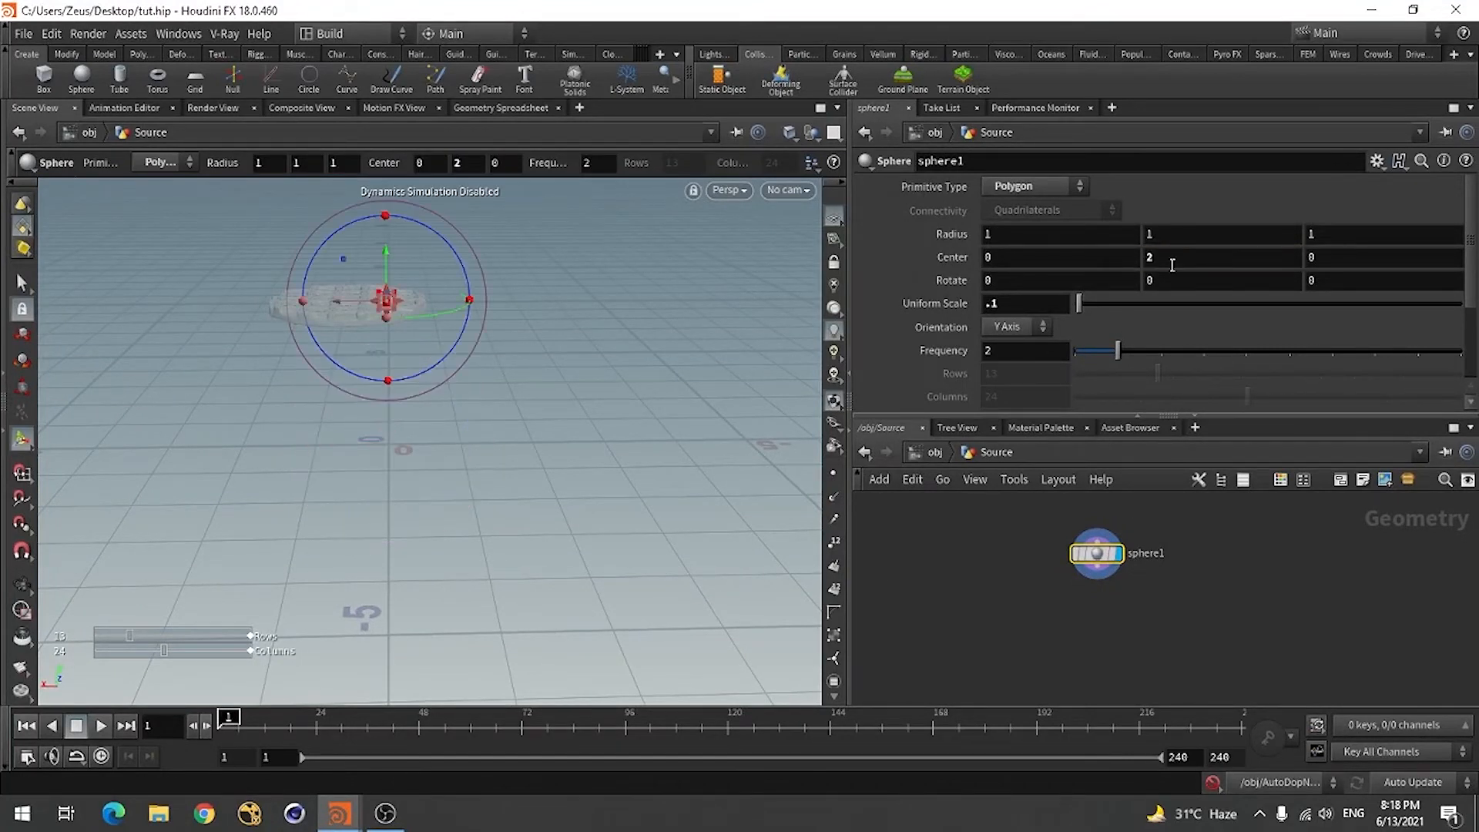
{"action": "left_click", "coordinate": [1173, 256]}
{"action": "type", "text": "3"}
{"action": "key", "text": "Return"}
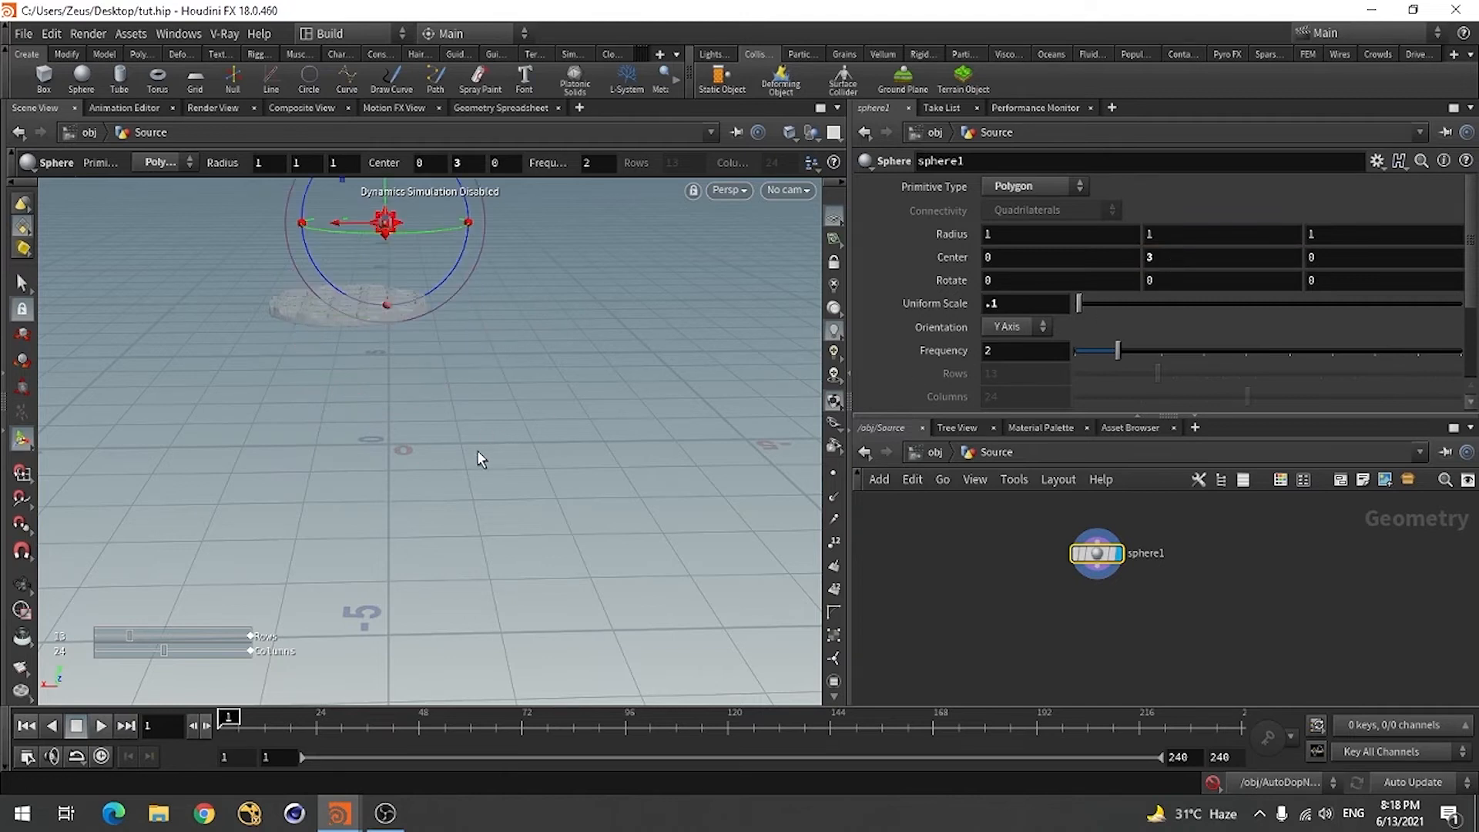
{"action": "key", "text": "Escape"}
{"action": "mouse_move", "coordinate": [426, 442]}
{"action": "left_mouse_down"}
{"action": "mouse_move", "coordinate": [607, 439]}
{"action": "mouse_move", "coordinate": [422, 471]}
{"action": "left_mouse_up"}
{"action": "key", "text": "Return"}
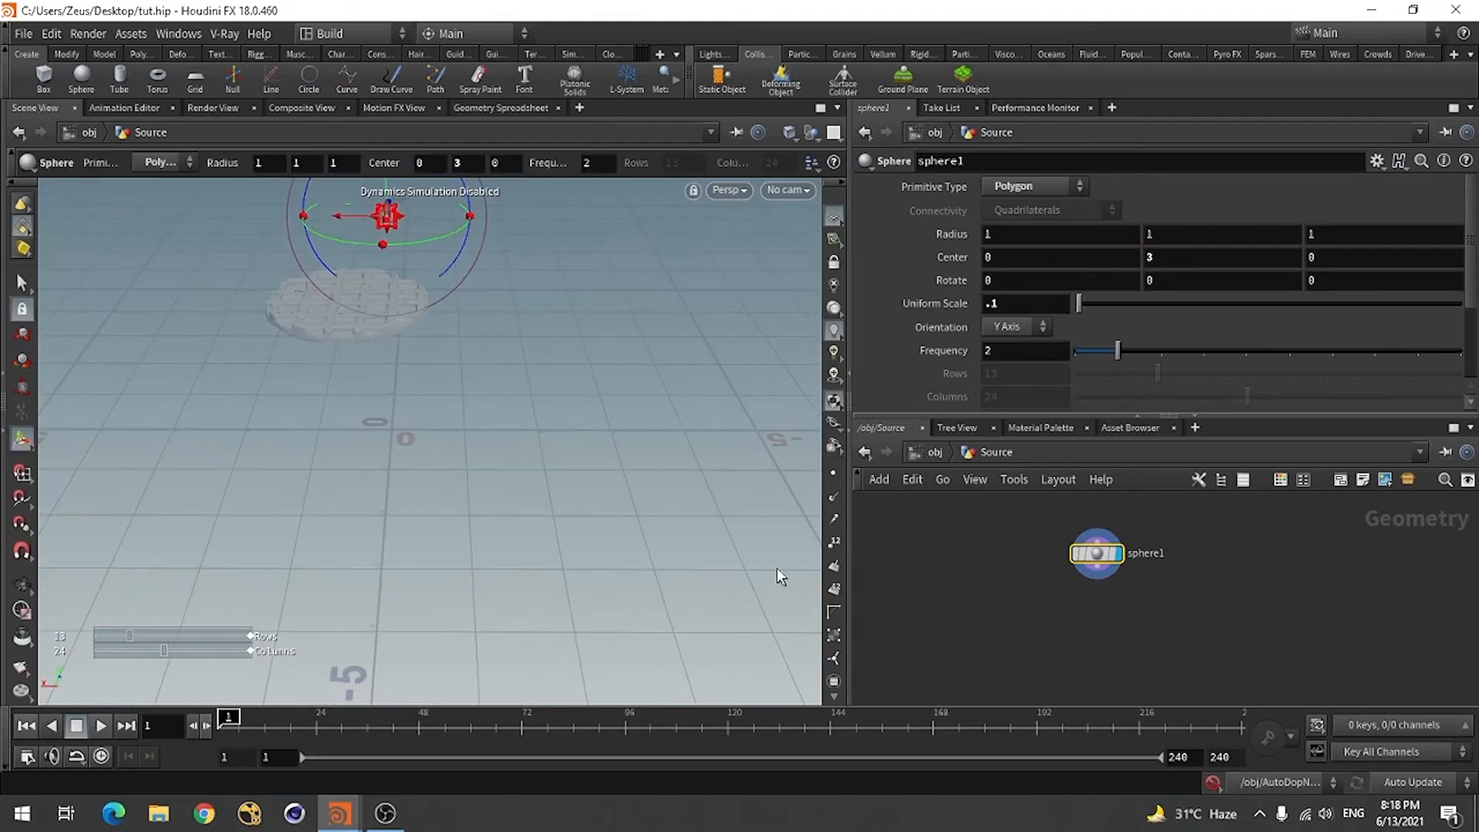
- Add a Null node fed by sphere1 and rename it out
{"action": "key", "text": "Tab"}
{"action": "type", "text": "null"}
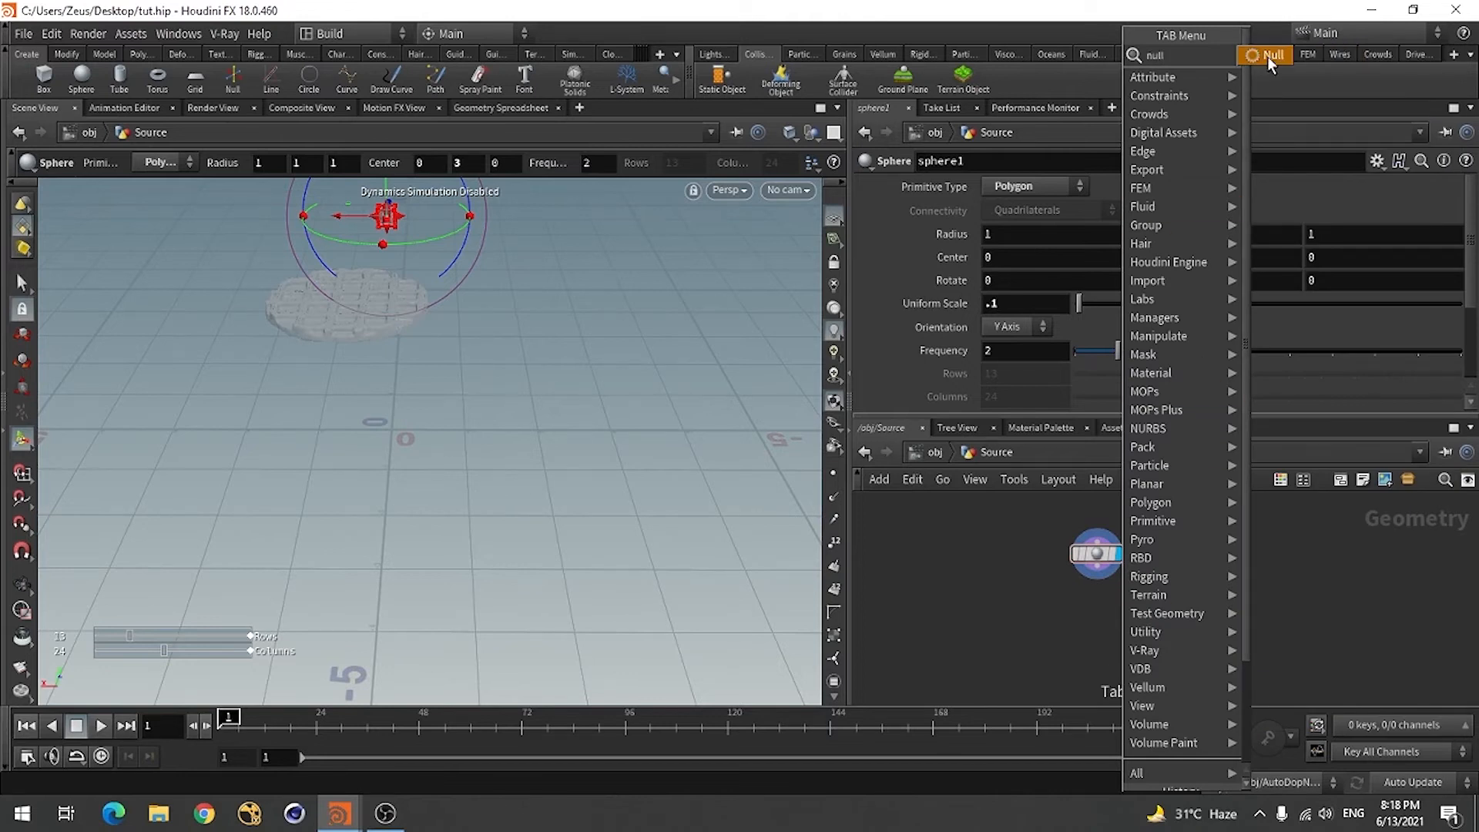
{"action": "left_click", "coordinate": [1268, 57]}
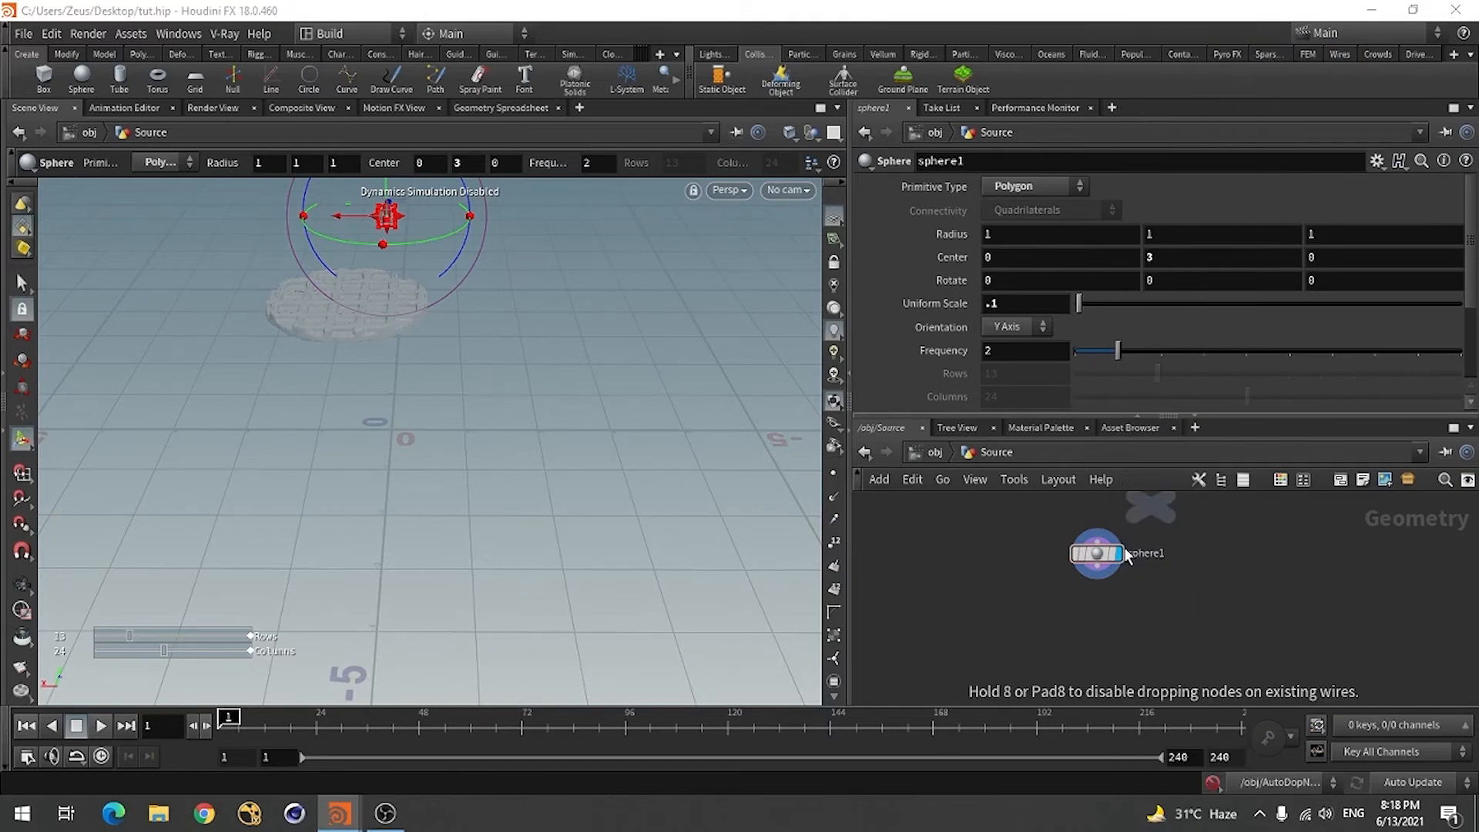
{"action": "left_click", "coordinate": [1094, 626]}
{"action": "left_click_drag", "start_coordinate": [1103, 579], "coordinate": [1097, 617]}
{"action": "double_click", "coordinate": [1137, 625]}
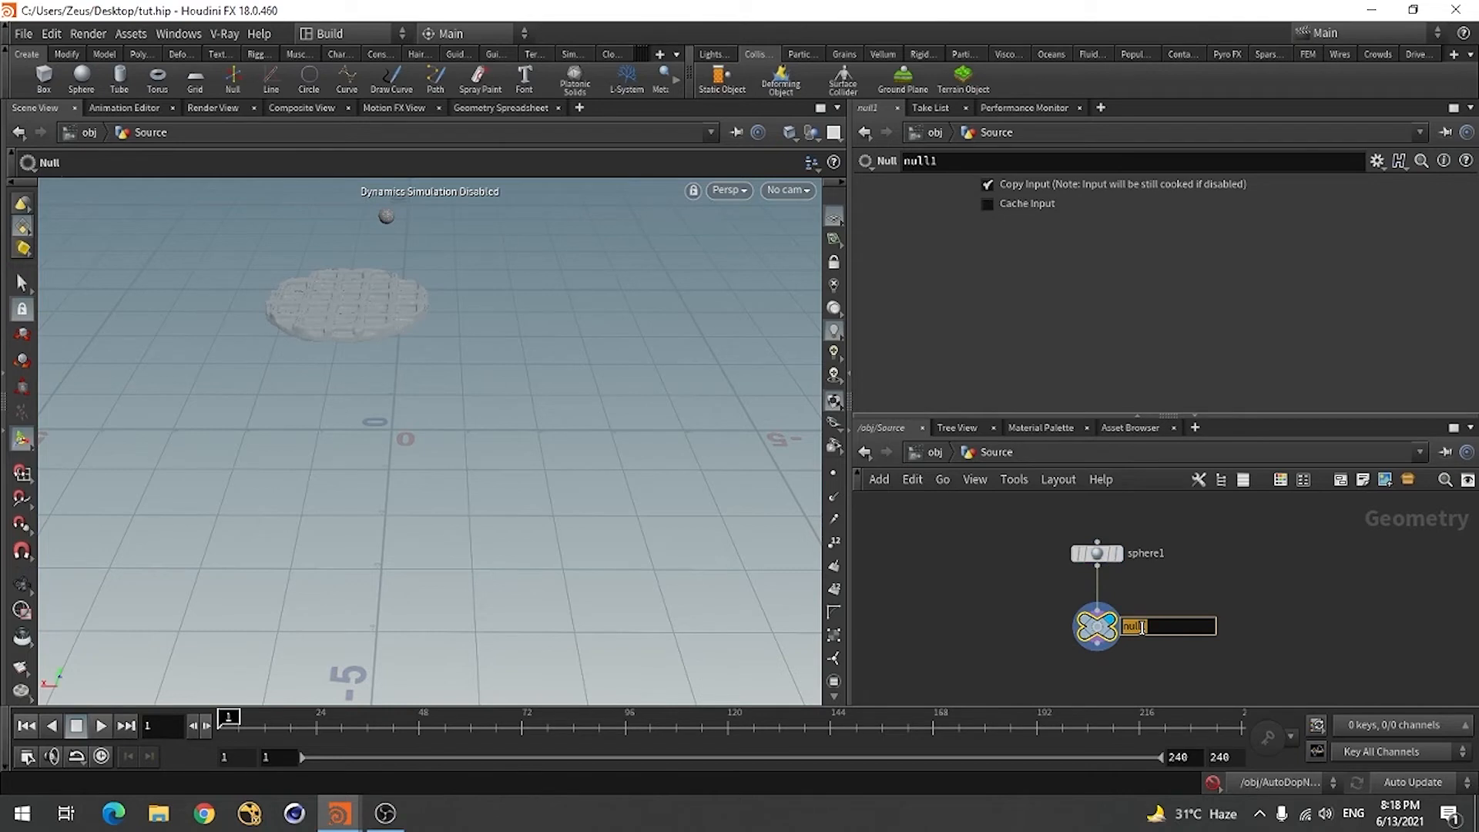
{"action": "type", "text": "out"}
{"action": "key", "text": "Return"}
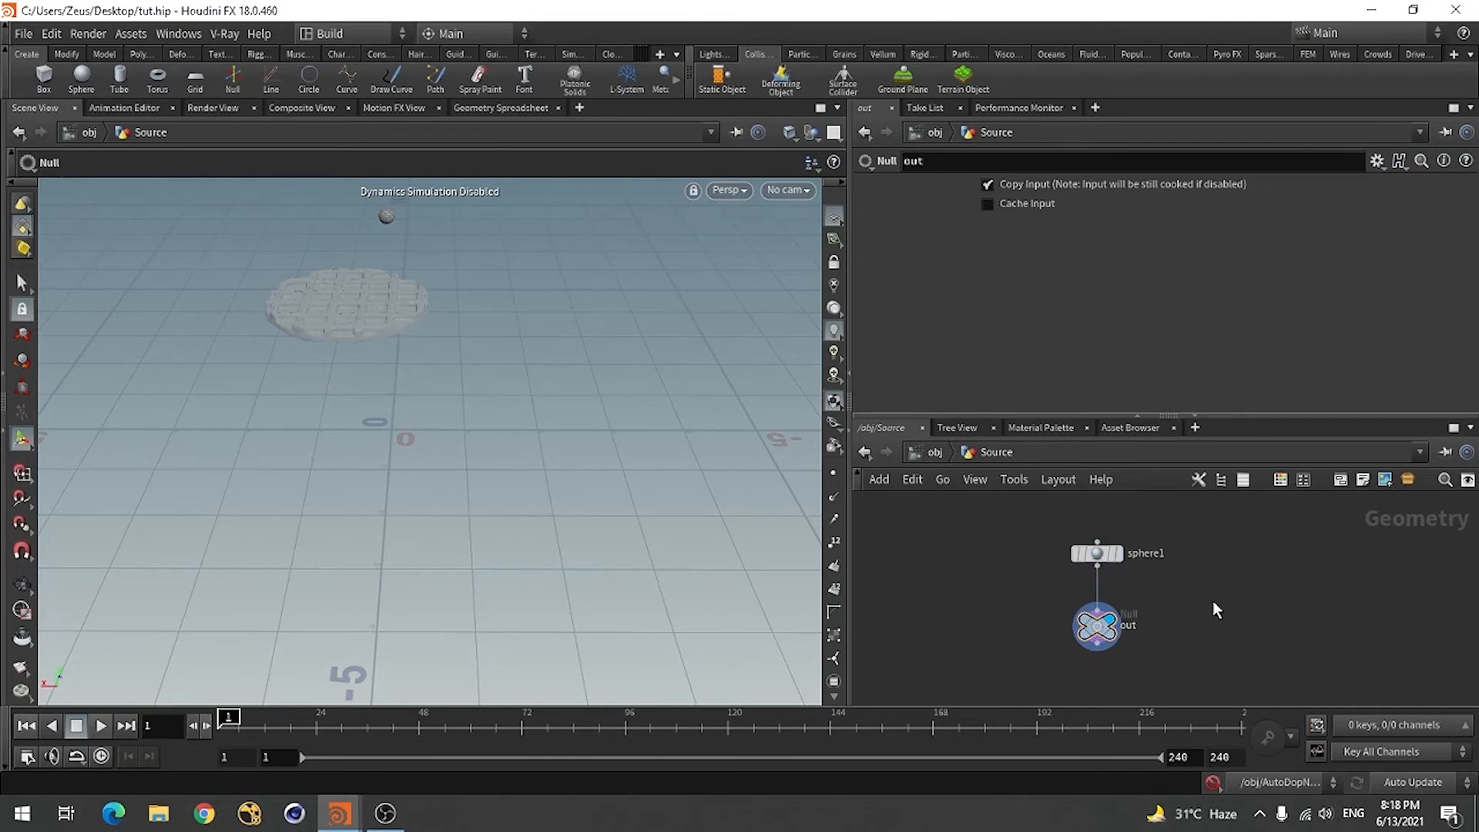
- Insert a Transform node between sphere1 and the out null
{"action": "key", "text": "Tab"}
{"action": "type", "text": "tra"}
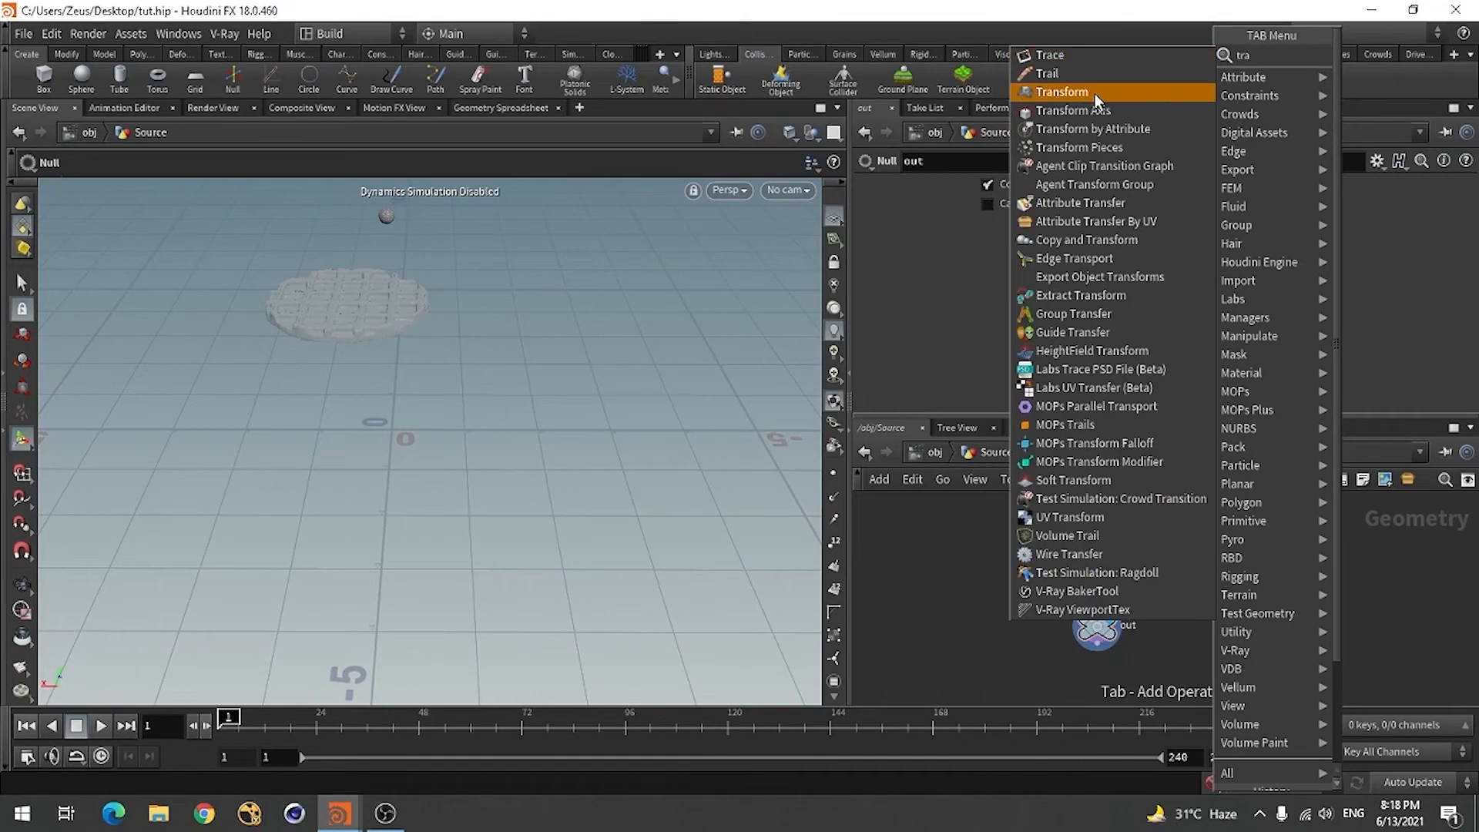
{"action": "left_click", "coordinate": [1094, 94]}
{"action": "left_click", "coordinate": [1098, 593]}
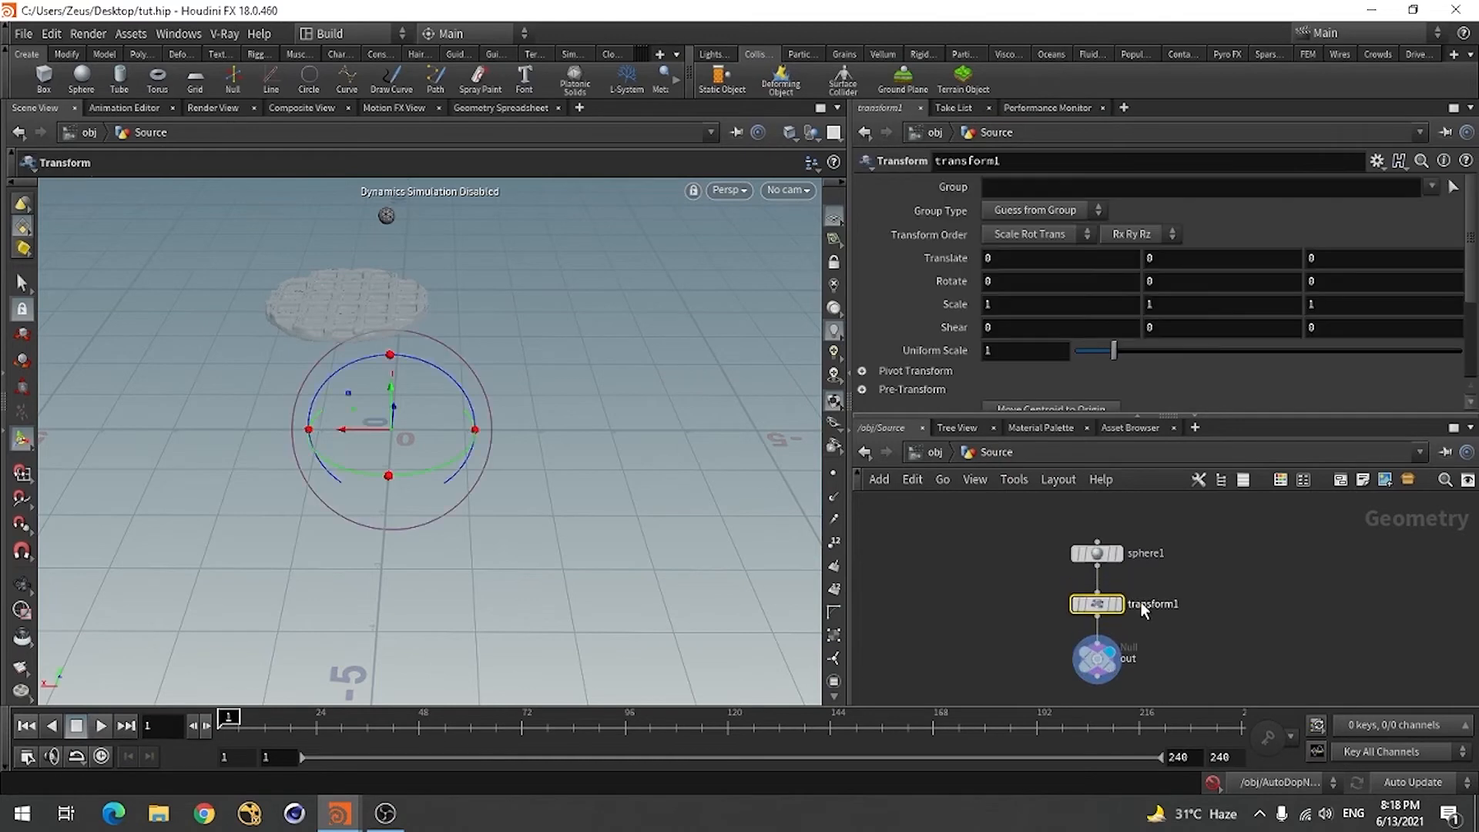
- Return to the object level and emit particle fluid from the Source sphere, without choosing an existing fluid object
{"action": "left_click", "coordinate": [942, 453]}
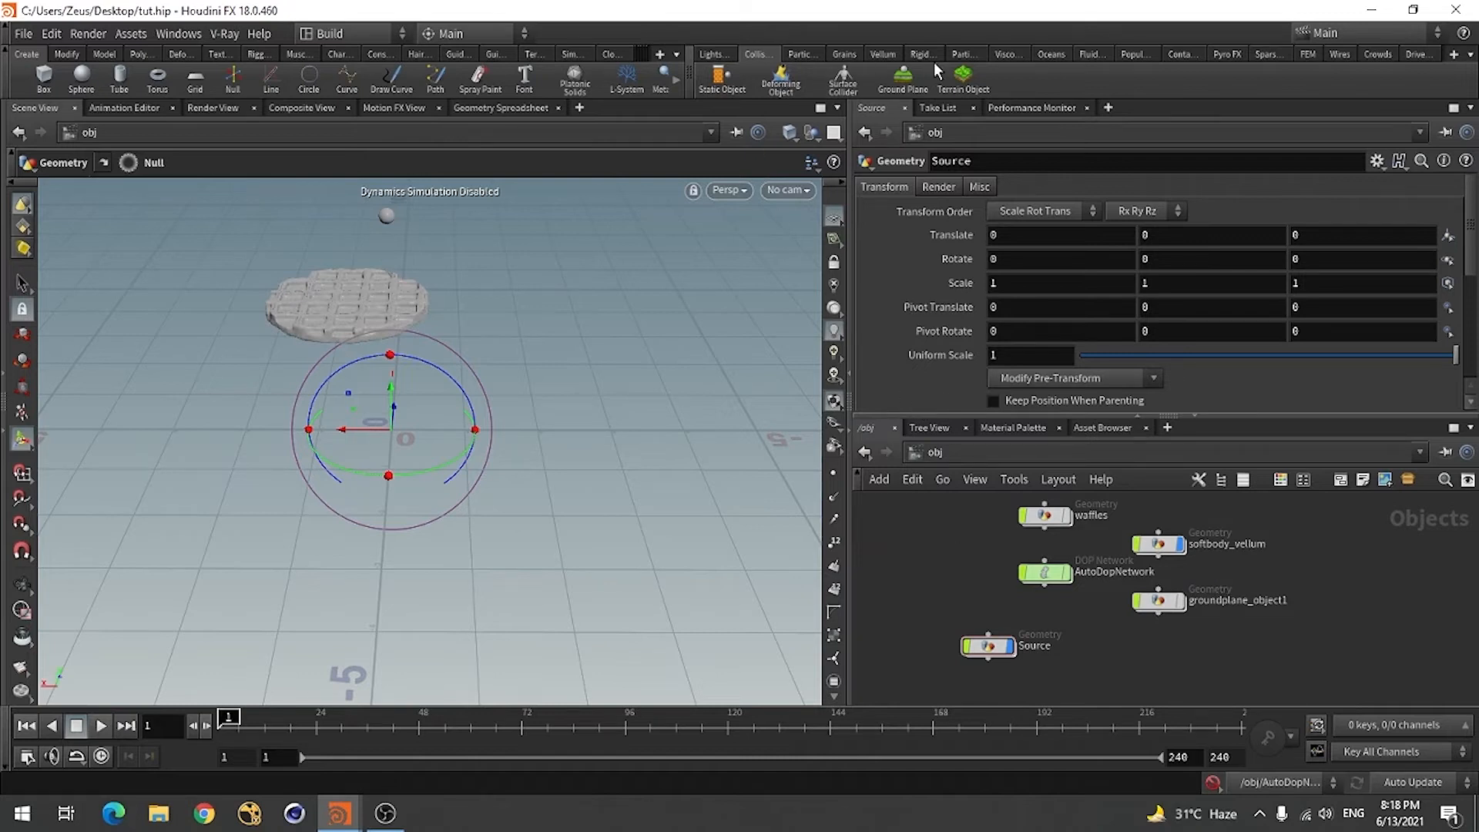
{"action": "left_click", "coordinate": [960, 54]}
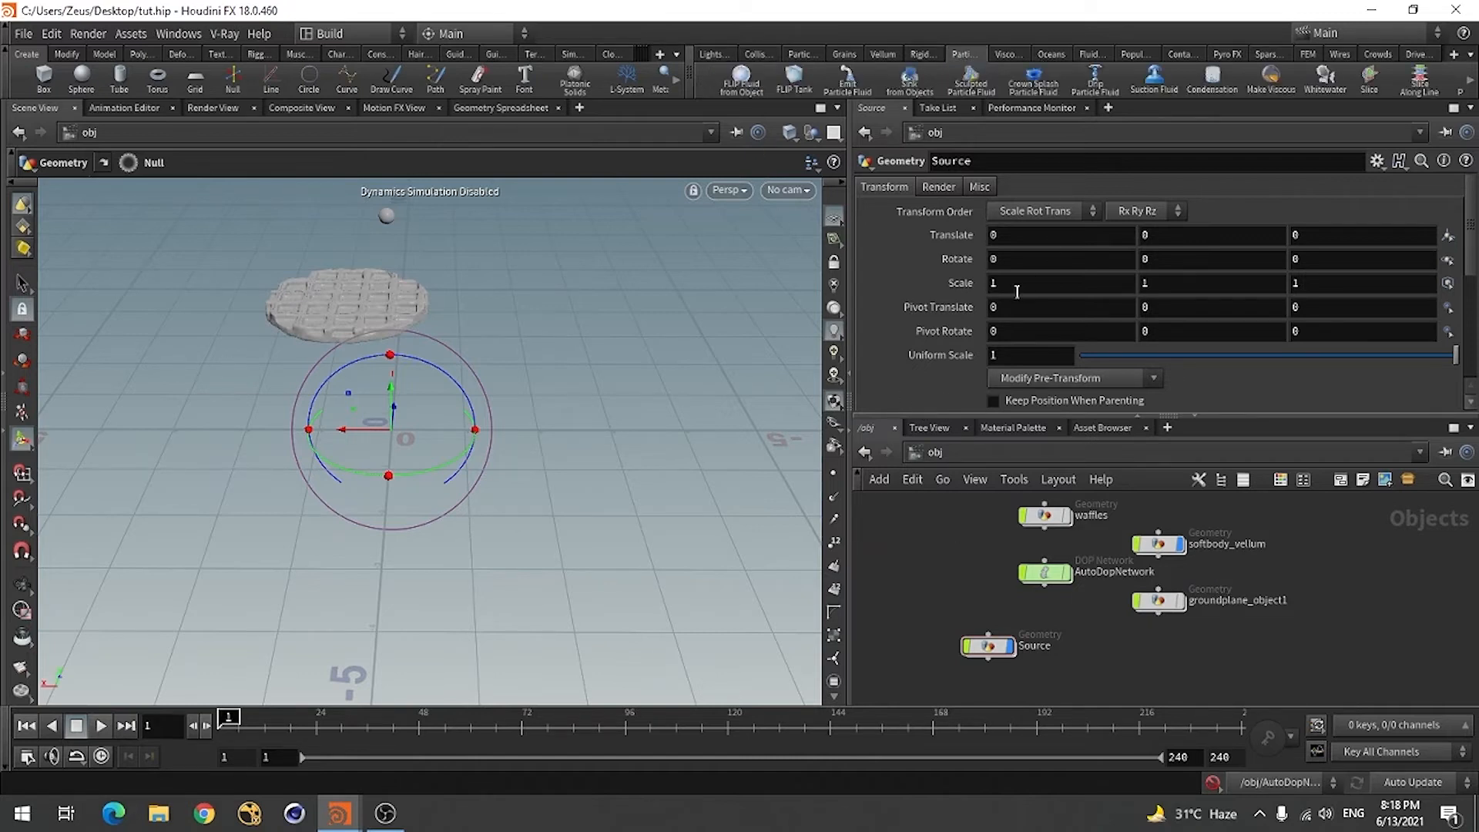
{"action": "key", "text": "Escape"}
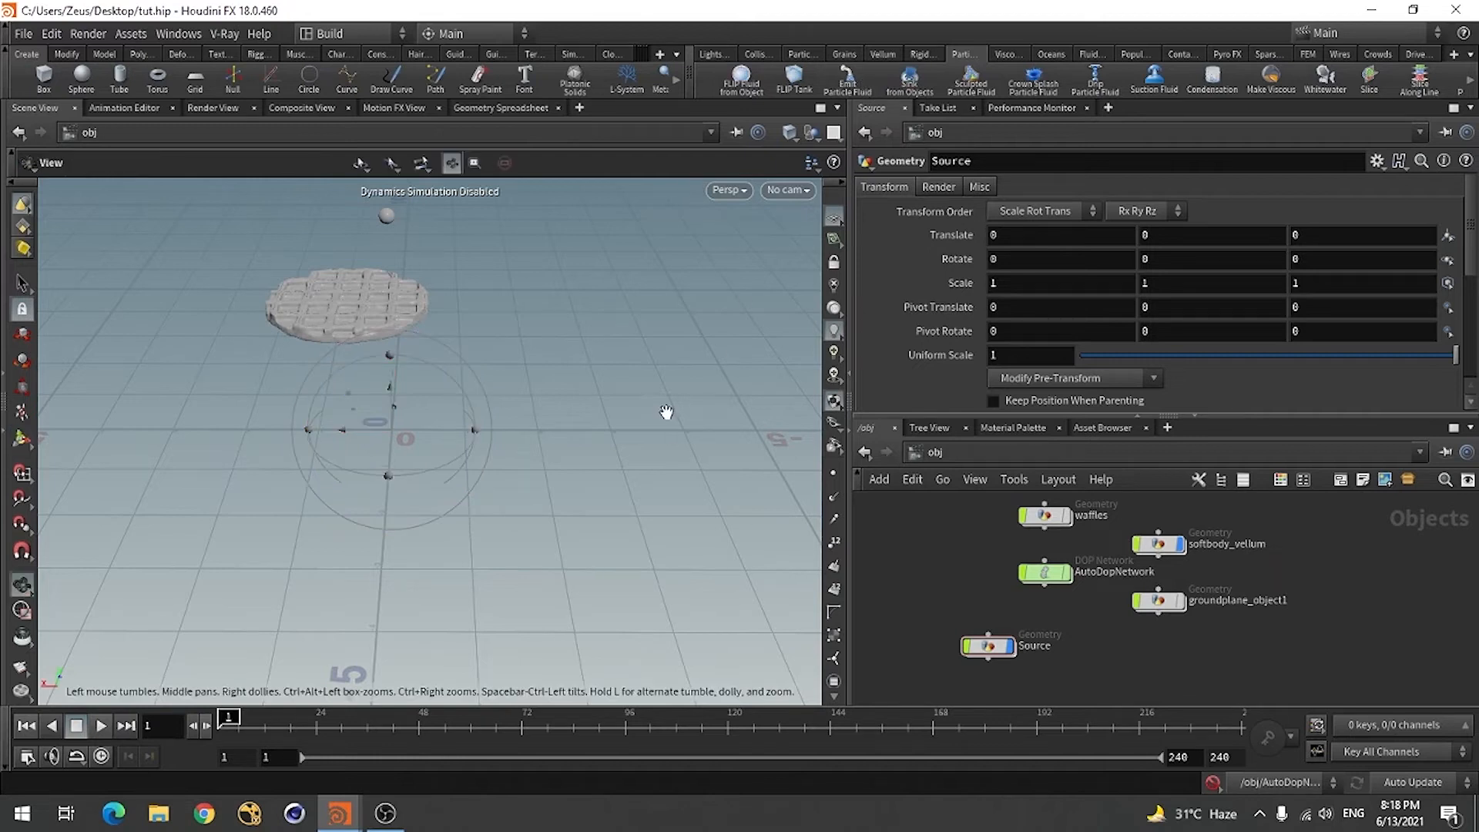
{"action": "left_click_drag", "start_coordinate": [667, 413], "coordinate": [516, 468]}
{"action": "right_click_drag", "start_coordinate": [516, 468], "coordinate": [525, 443], "text": "alt"}
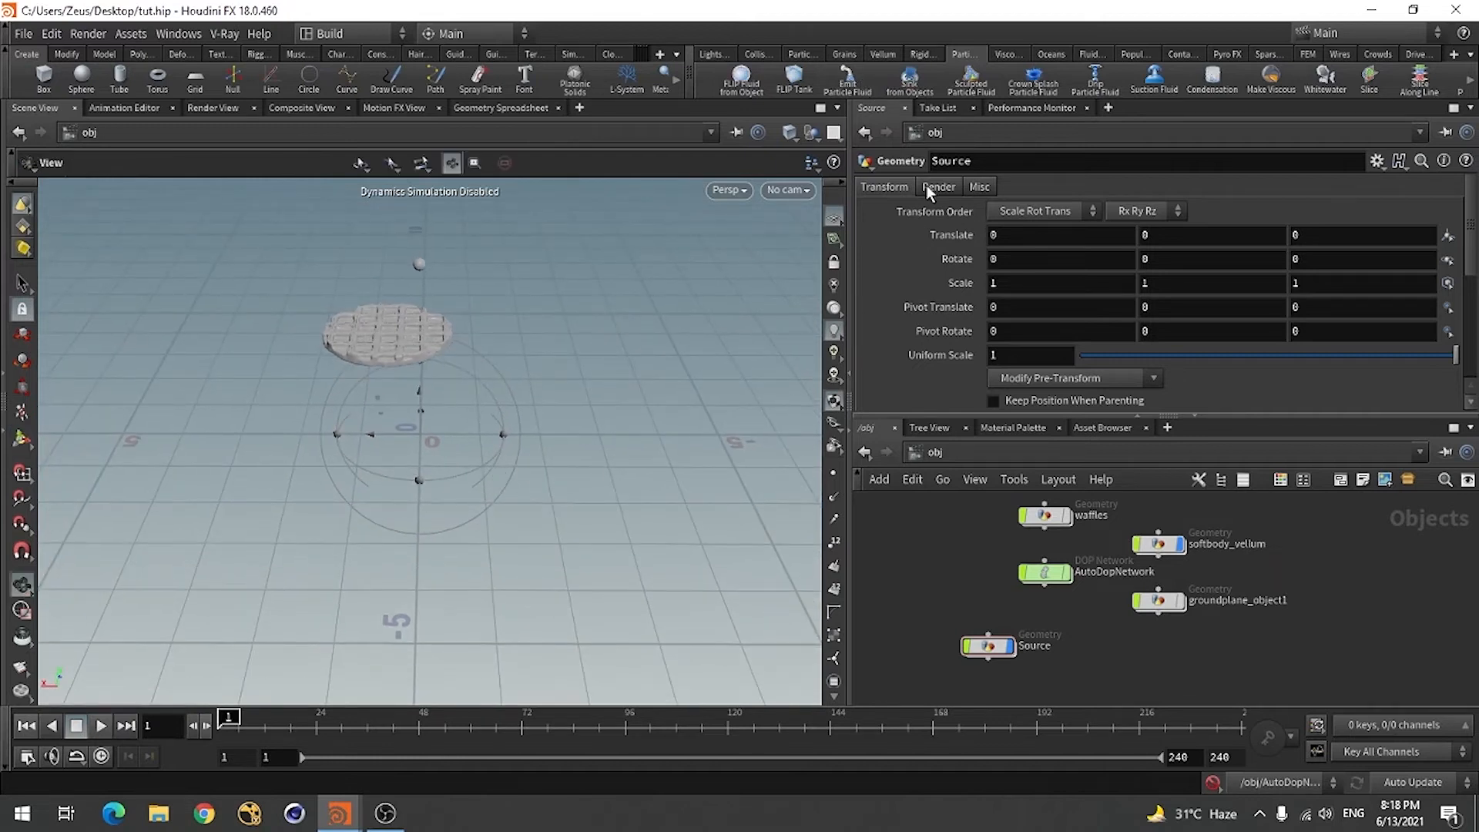
{"action": "left_click", "coordinate": [848, 77]}
{"action": "left_click", "coordinate": [425, 265]}
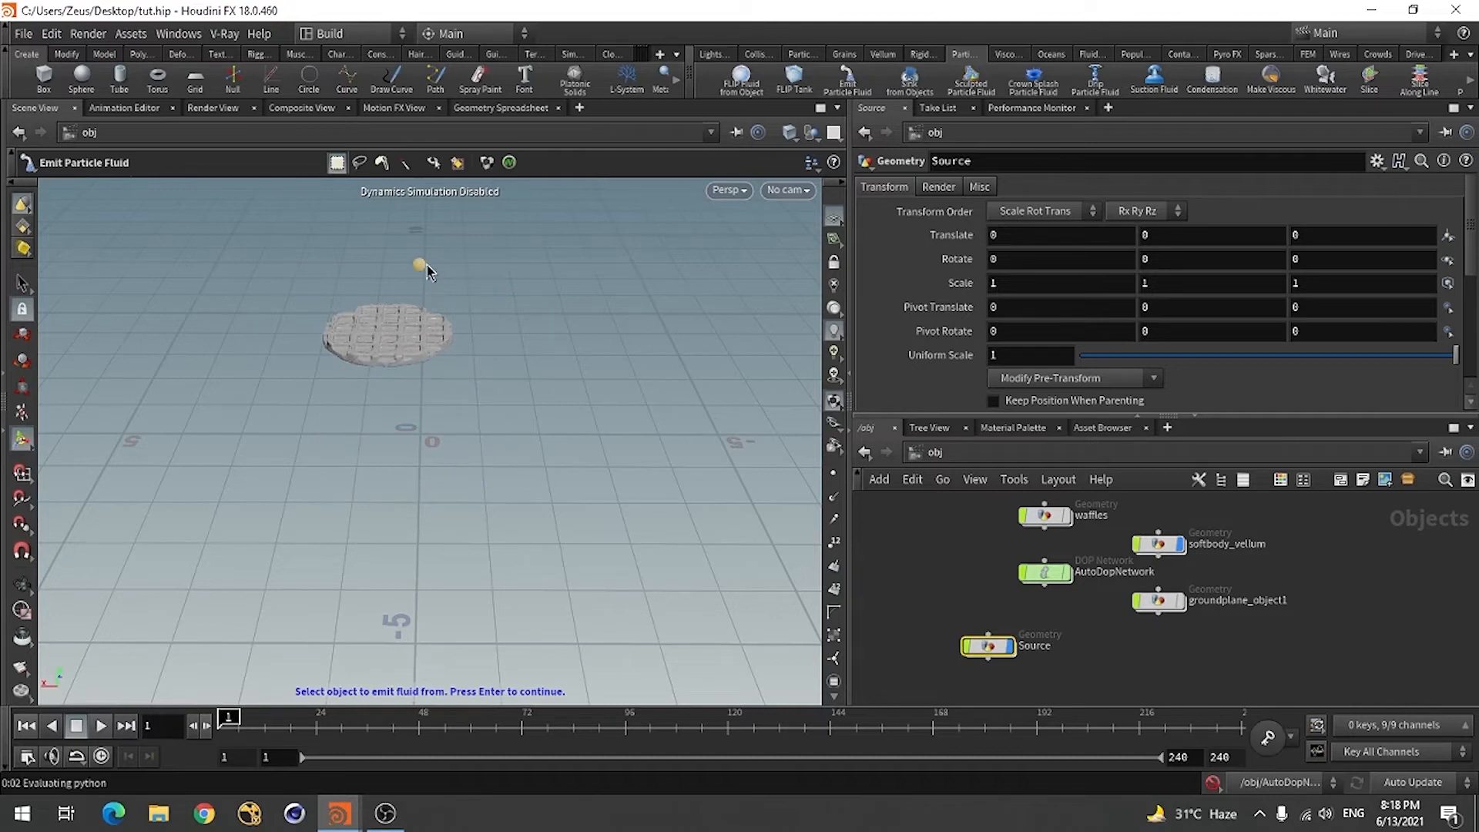
{"action": "key", "text": "Return"}
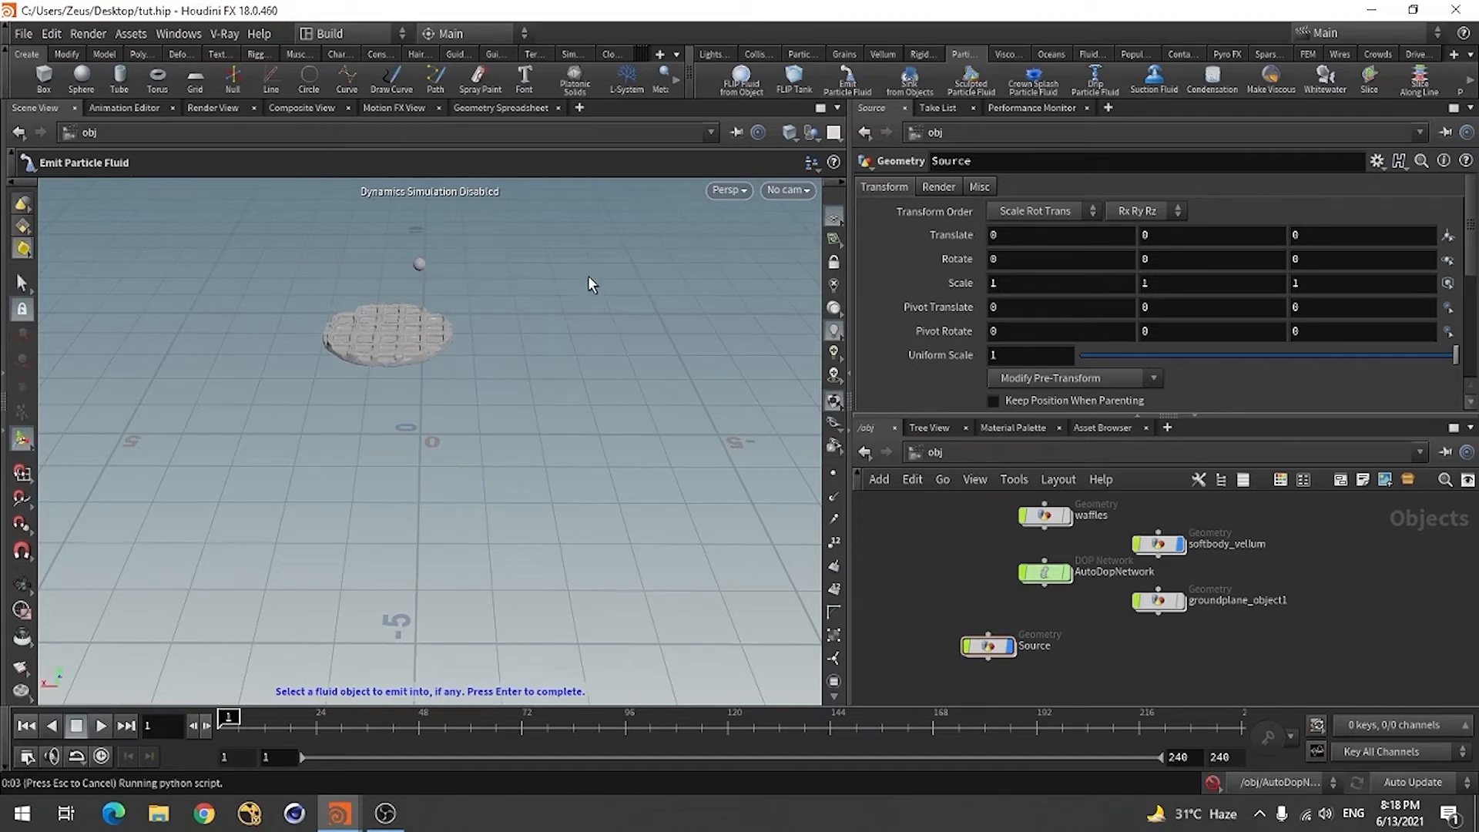
{"action": "key", "text": "Return"}
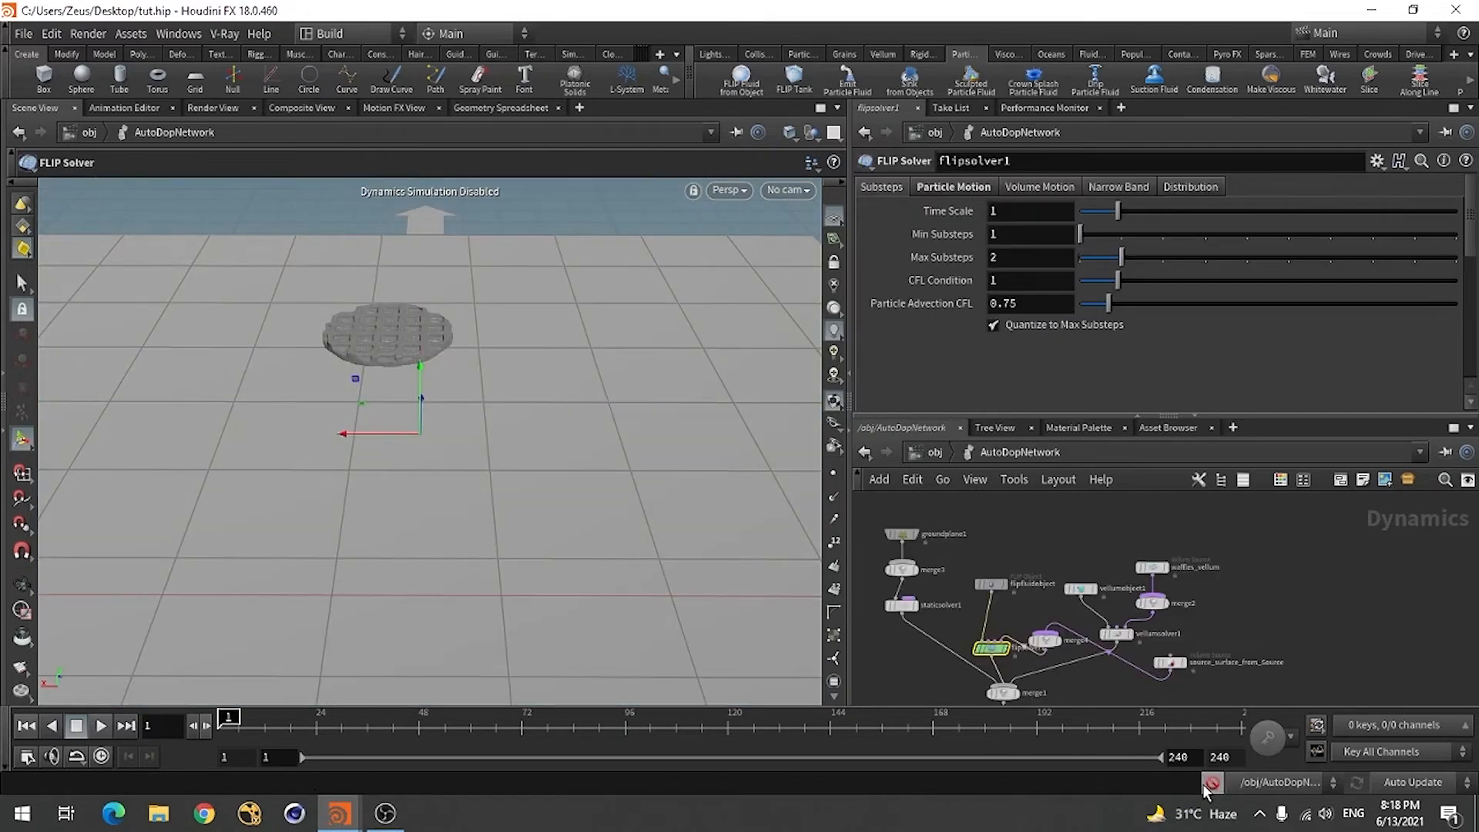
- Re-enable the dynamics simulation and automatically lay out all nodes in AutoDopNetwork
{"action": "left_click", "coordinate": [1215, 784]}
{"action": "key", "text": "l"}
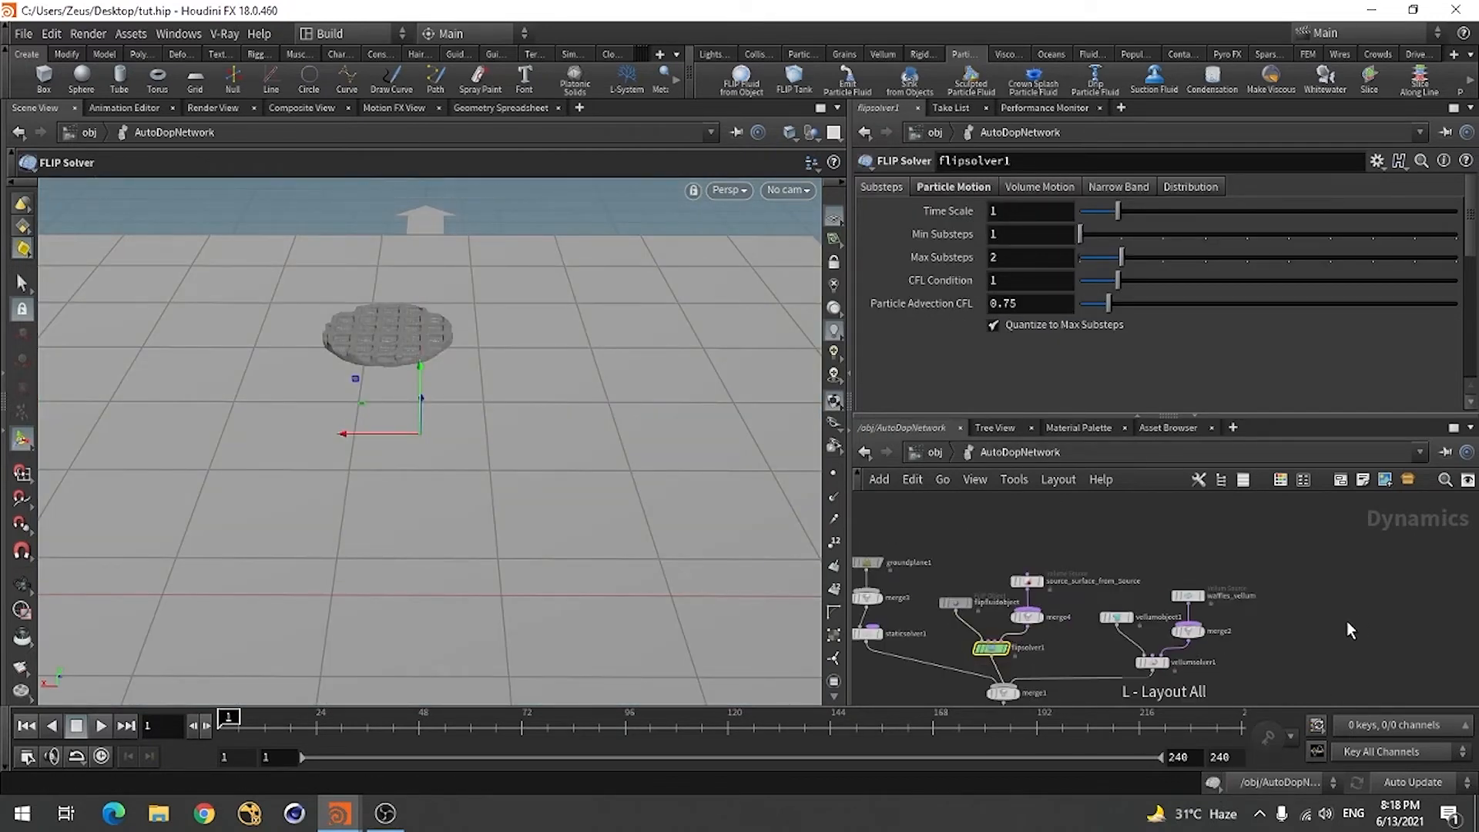
- Set both the minimum and maximum substeps of flipsolver1 to 4
{"action": "scroll", "coordinate": [1061, 611], "scroll_direction": "up", "scroll_amount": 6}
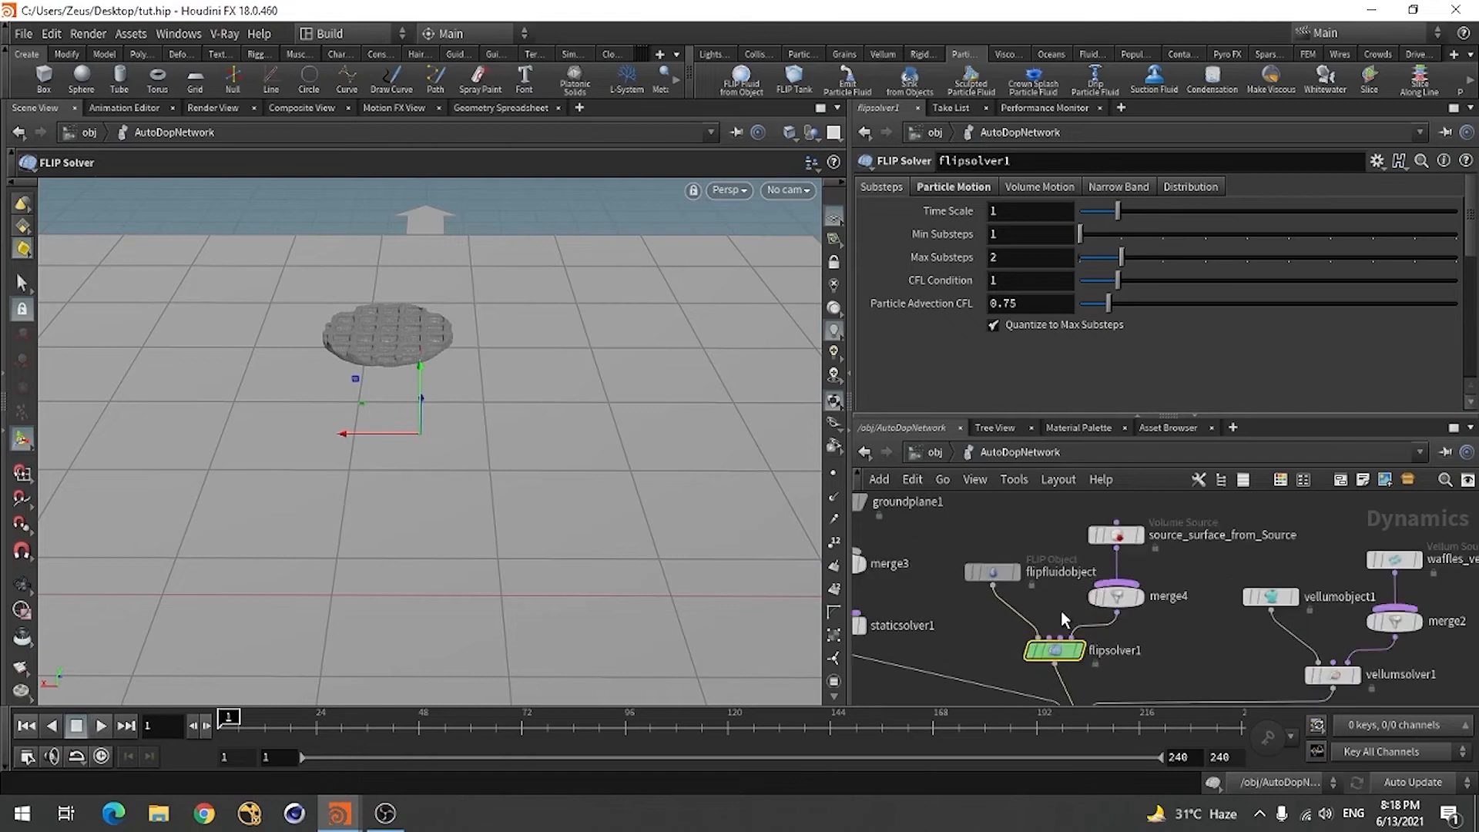
{"action": "scroll", "coordinate": [1121, 643], "scroll_direction": "down", "scroll_amount": 5}
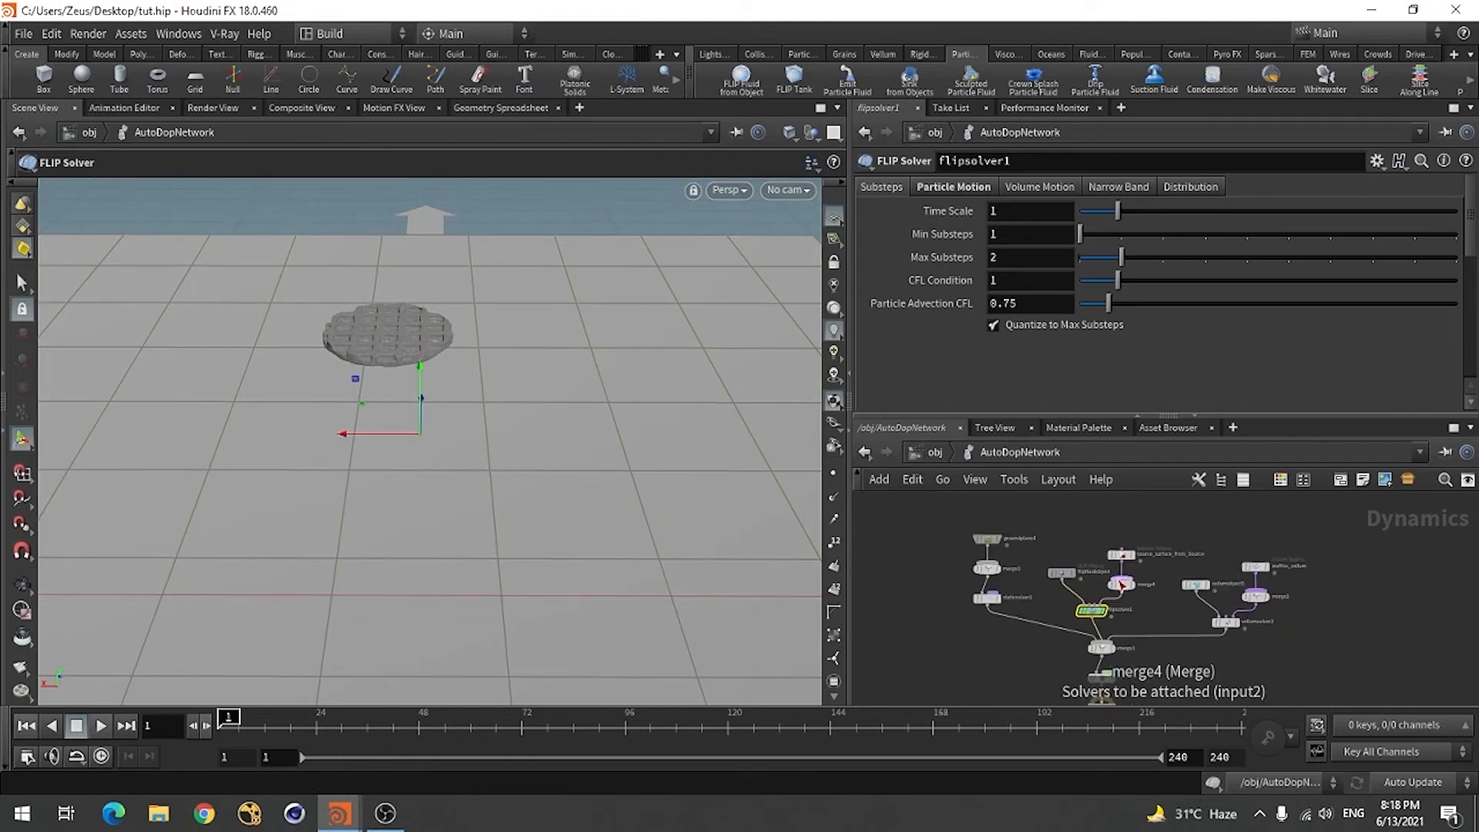
{"action": "scroll", "coordinate": [1121, 644], "scroll_direction": "up", "scroll_amount": 3}
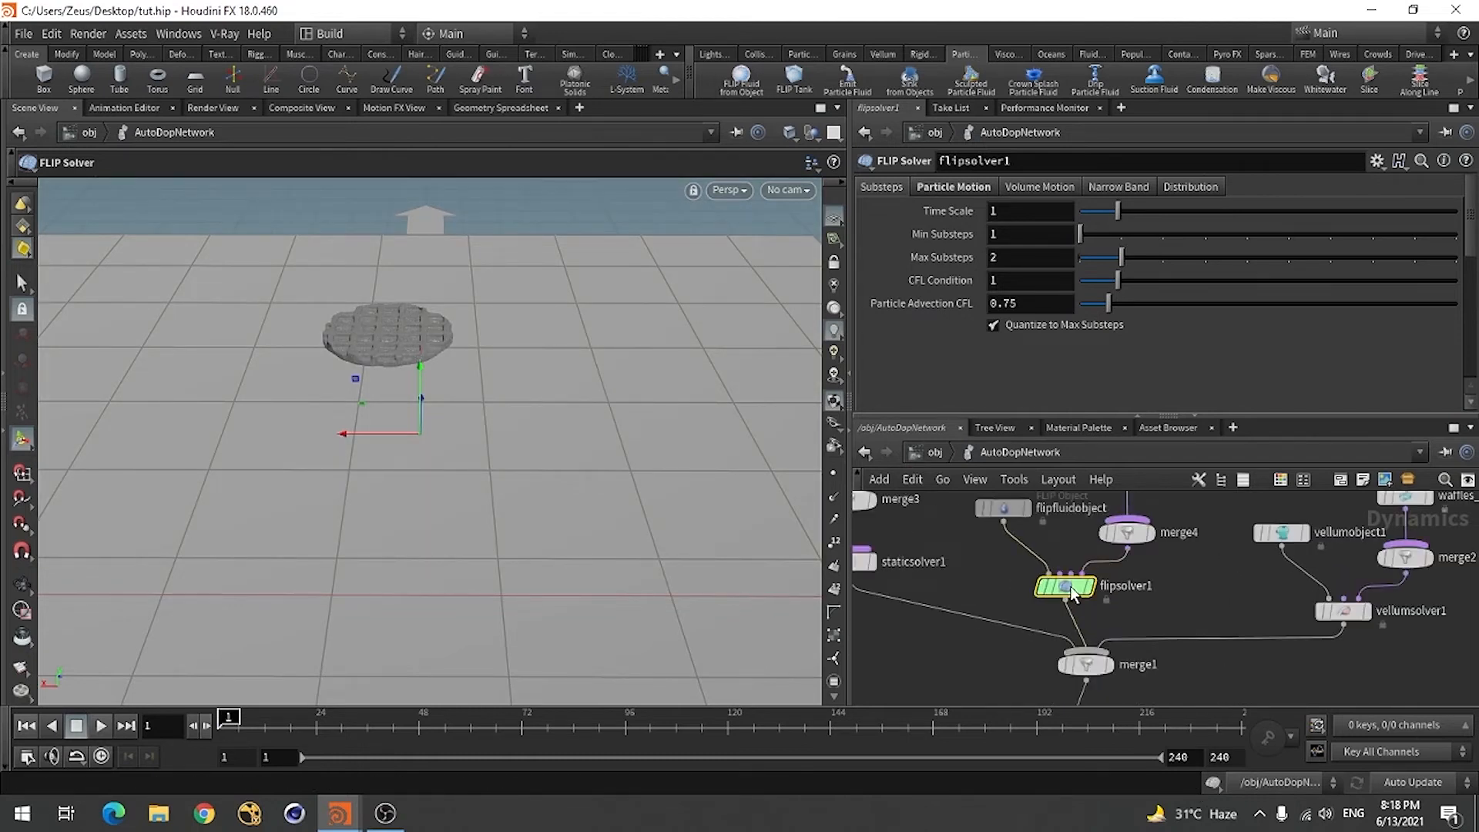
{"action": "left_click", "coordinate": [1012, 235]}
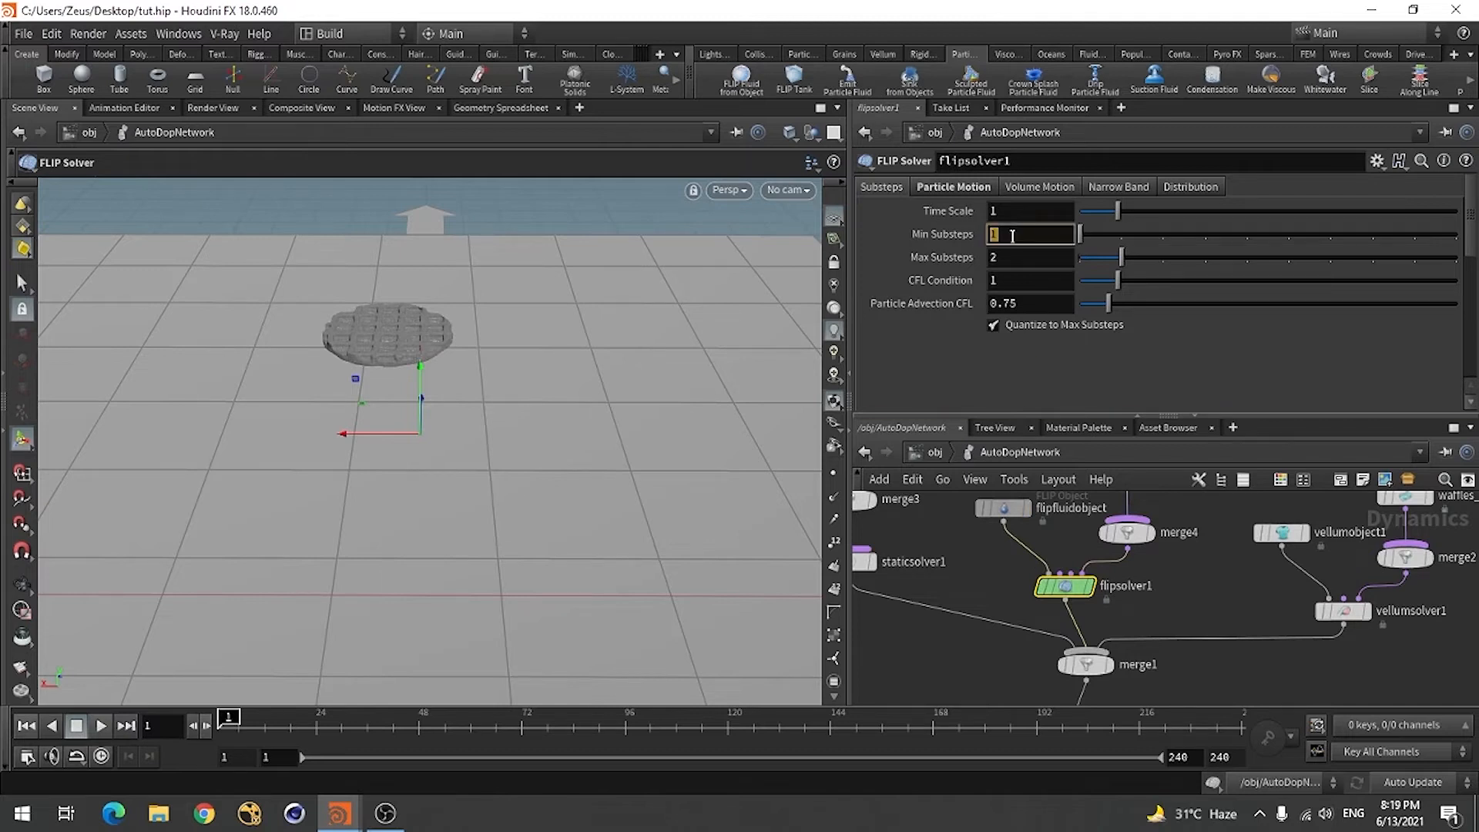
{"action": "type", "text": "4"}
{"action": "key", "text": "Tab"}
{"action": "type", "text": "4"}
{"action": "key", "text": "Return"}
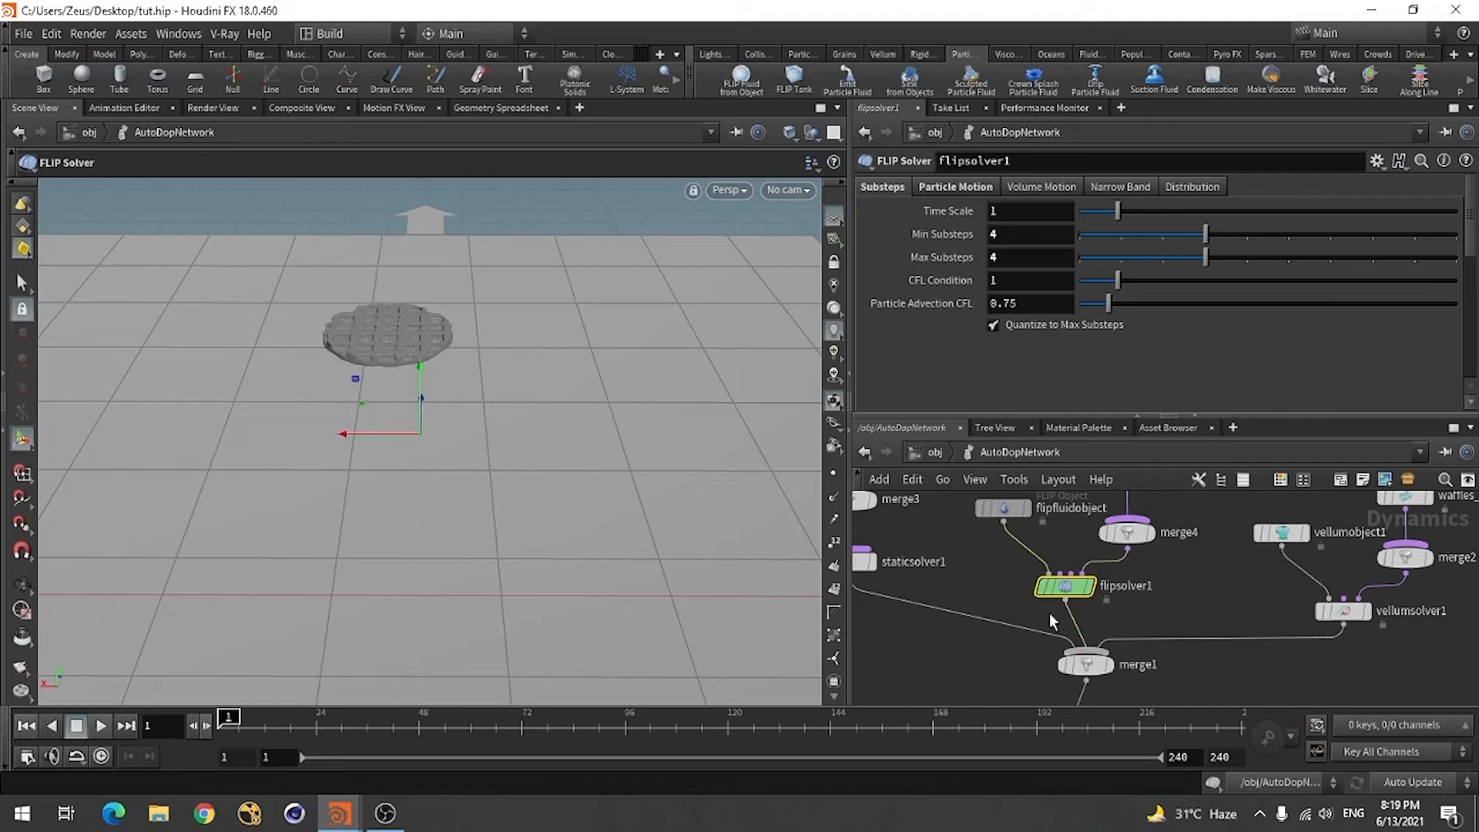
- Set the particle separation of flipfluidobject to 0.05
{"action": "left_click", "coordinate": [1002, 508]}
{"action": "left_click", "coordinate": [1042, 211]}
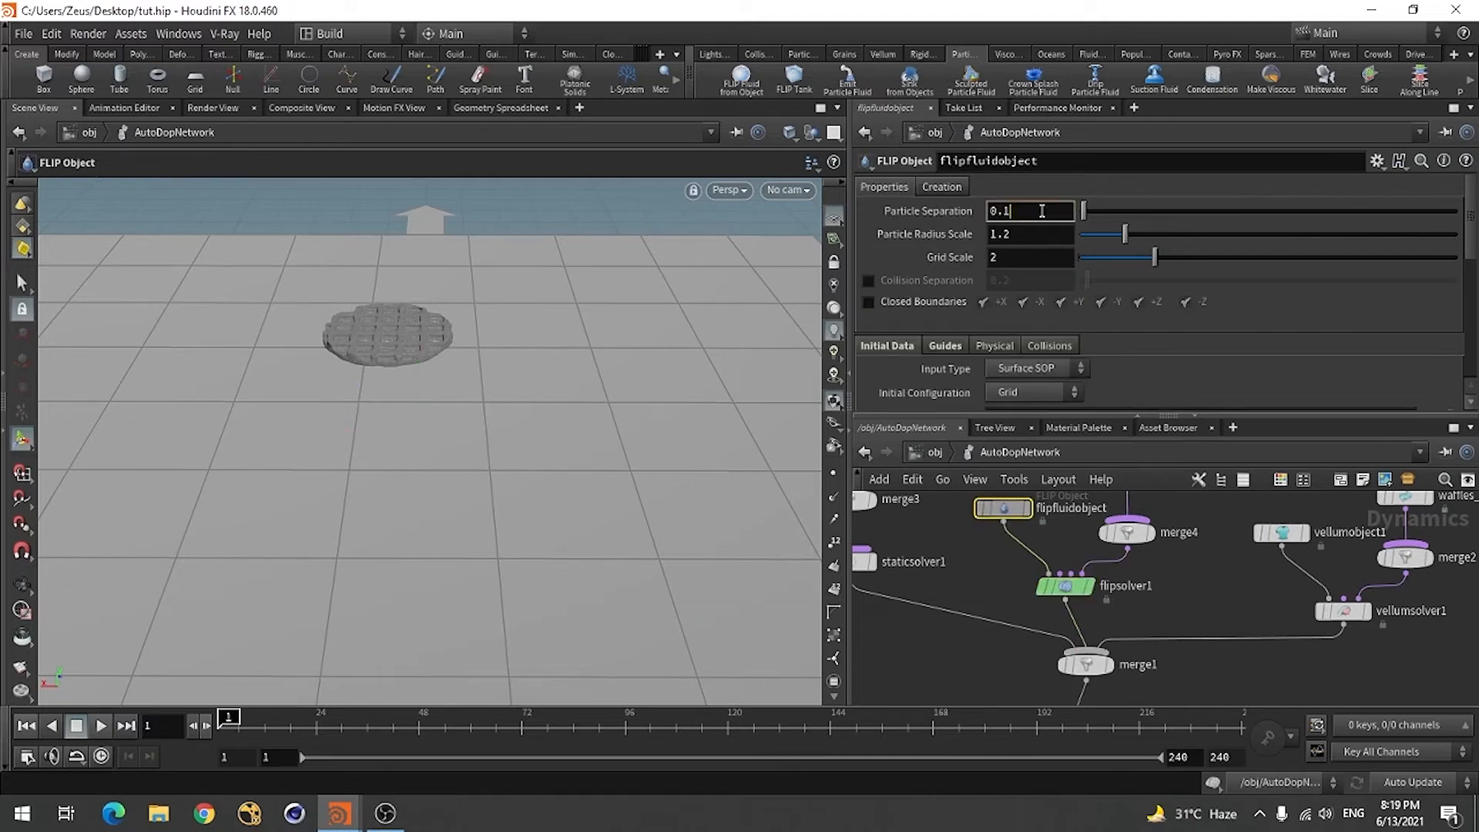
{"action": "key", "text": "BackSpace"}
{"action": "type", "text": "05"}
{"action": "key", "text": "Return"}
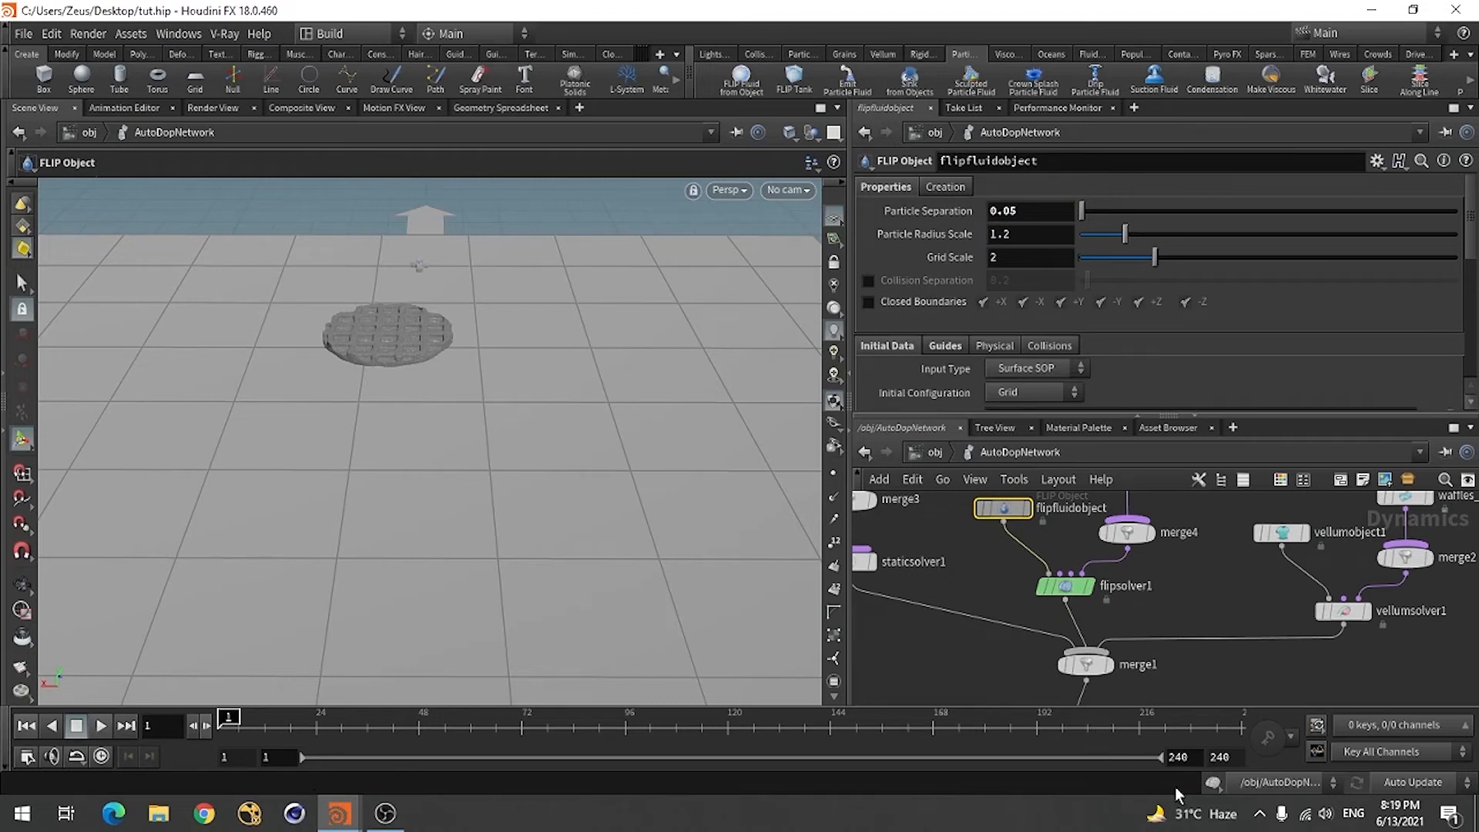
- Set the viscosity in flipfluidobject's physical properties to 15
{"action": "scroll", "coordinate": [1079, 608], "scroll_direction": "up", "scroll_amount": 2}
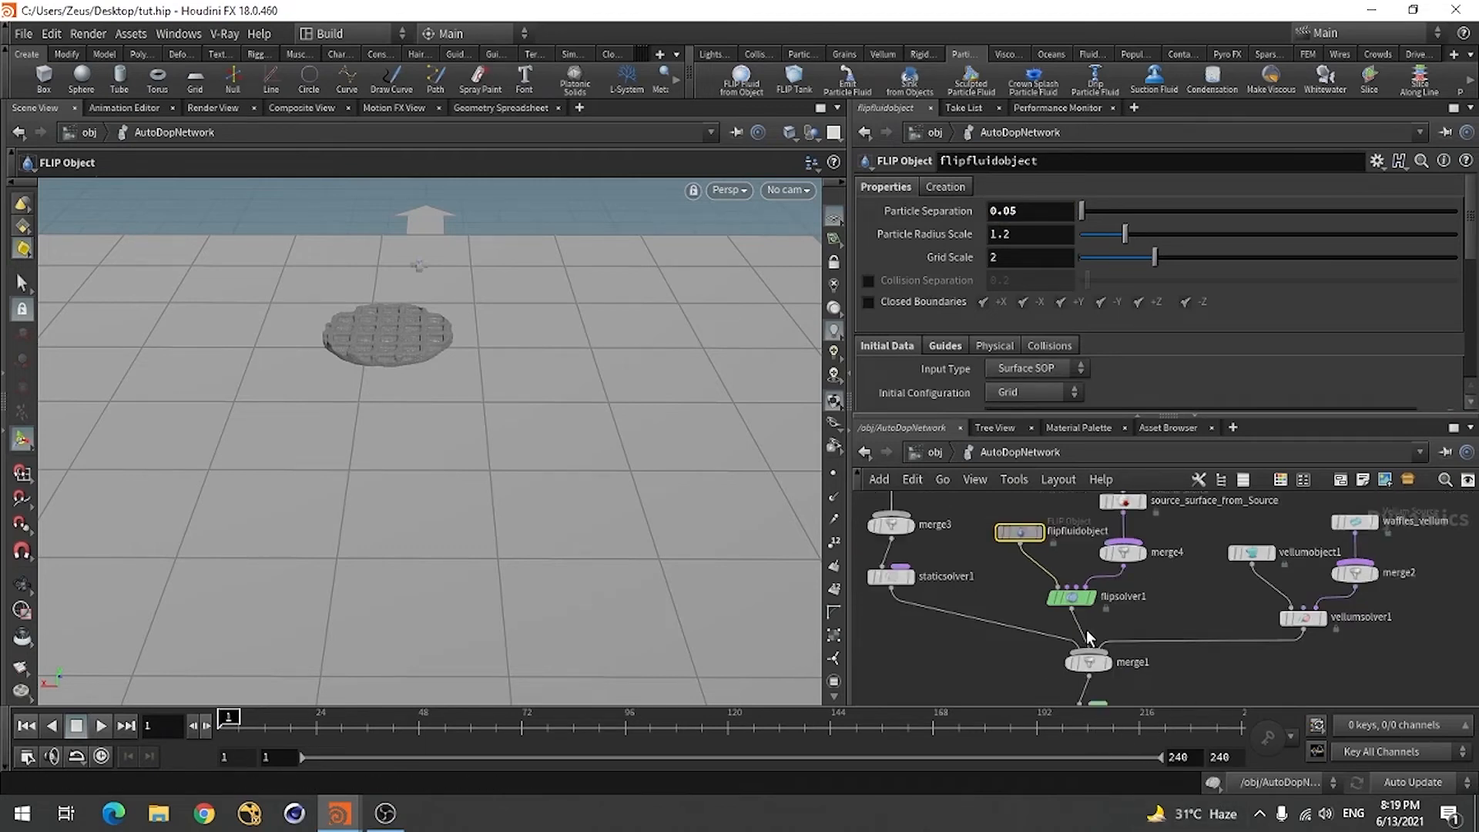
{"action": "mouse_move", "coordinate": [1079, 611]}
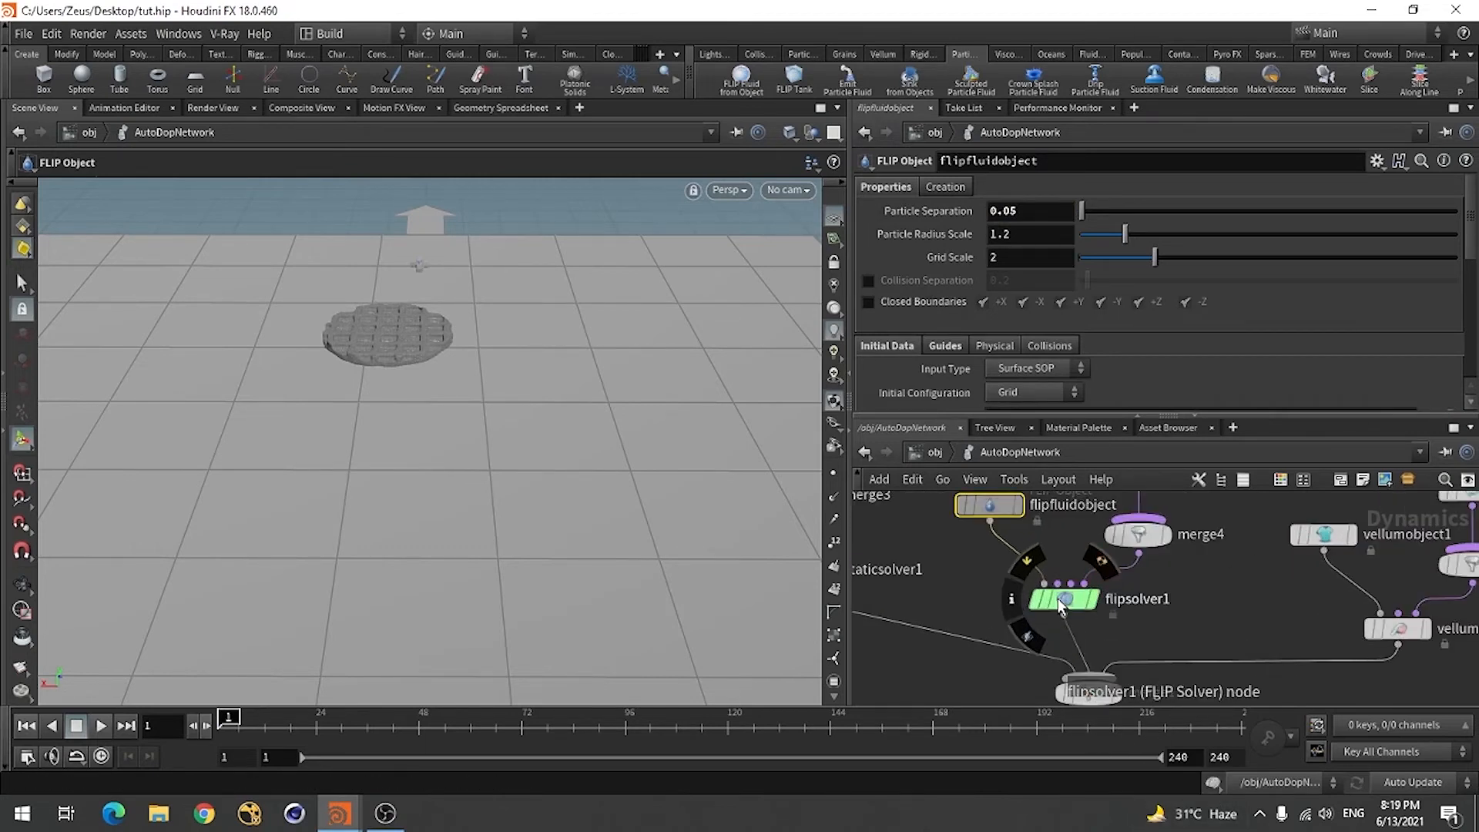
{"action": "left_click", "coordinate": [1006, 347]}
{"action": "scroll", "coordinate": [936, 354], "scroll_direction": "down", "scroll_amount": 1}
{"action": "scroll", "coordinate": [932, 362], "scroll_direction": "down", "scroll_amount": 3}
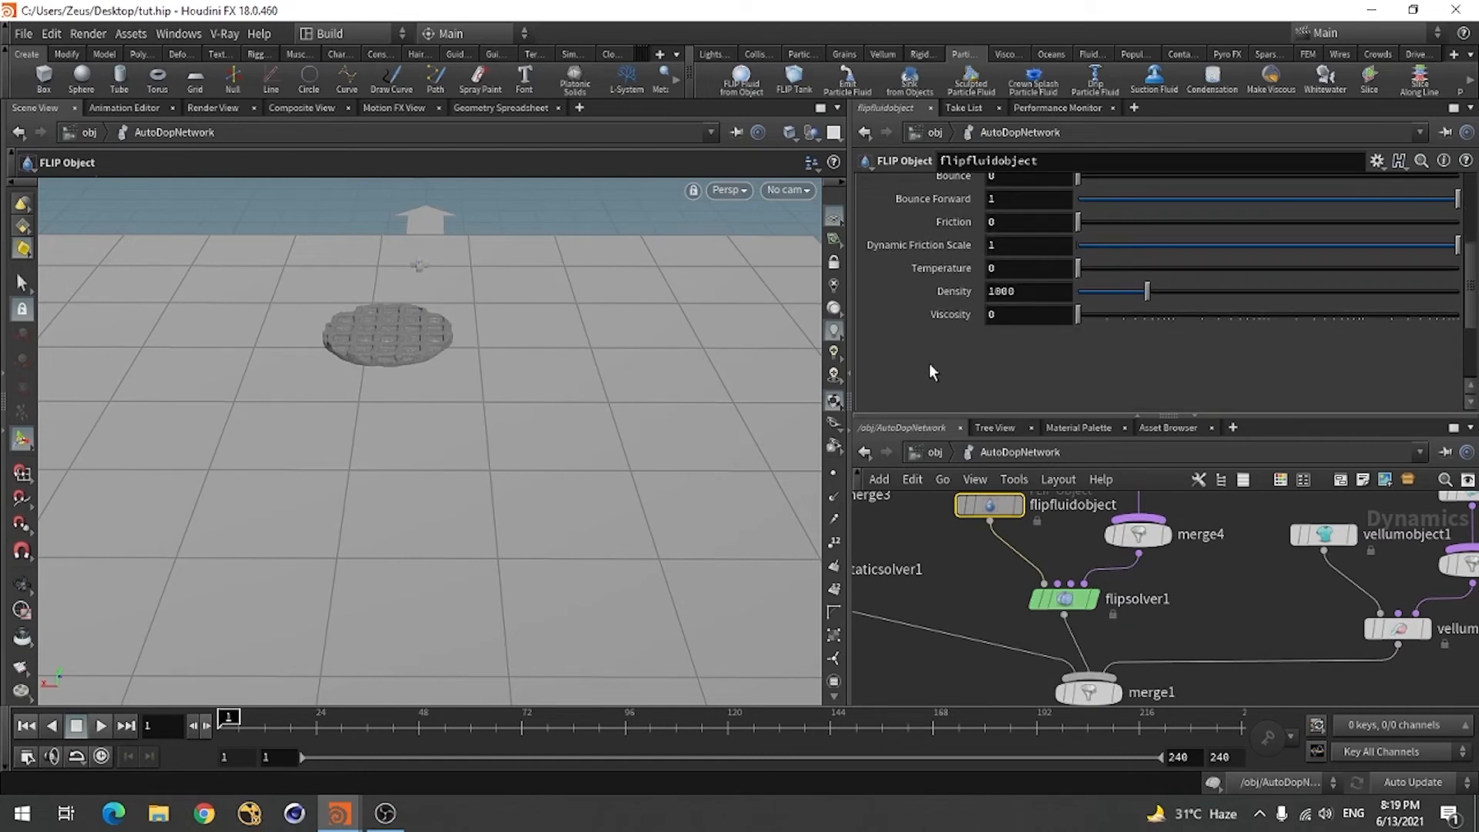
{"action": "left_click", "coordinate": [1009, 315]}
{"action": "type", "text": "15"}
{"action": "key", "text": "Return"}
- Set the volume limits box size of flipsolver1 to 5 by 5 by 5
{"action": "left_click", "coordinate": [1067, 600]}
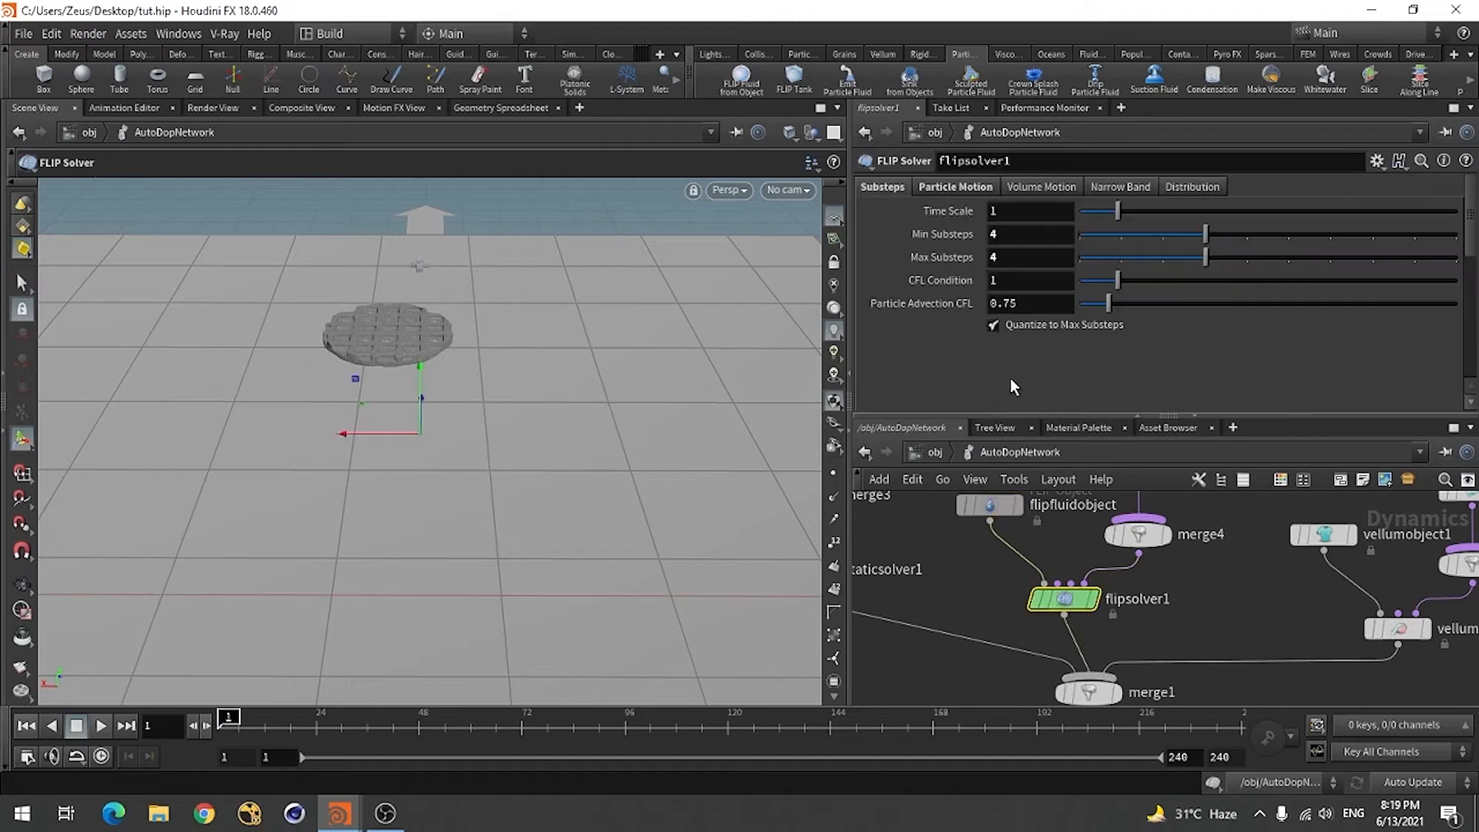
{"action": "left_click", "coordinate": [934, 192]}
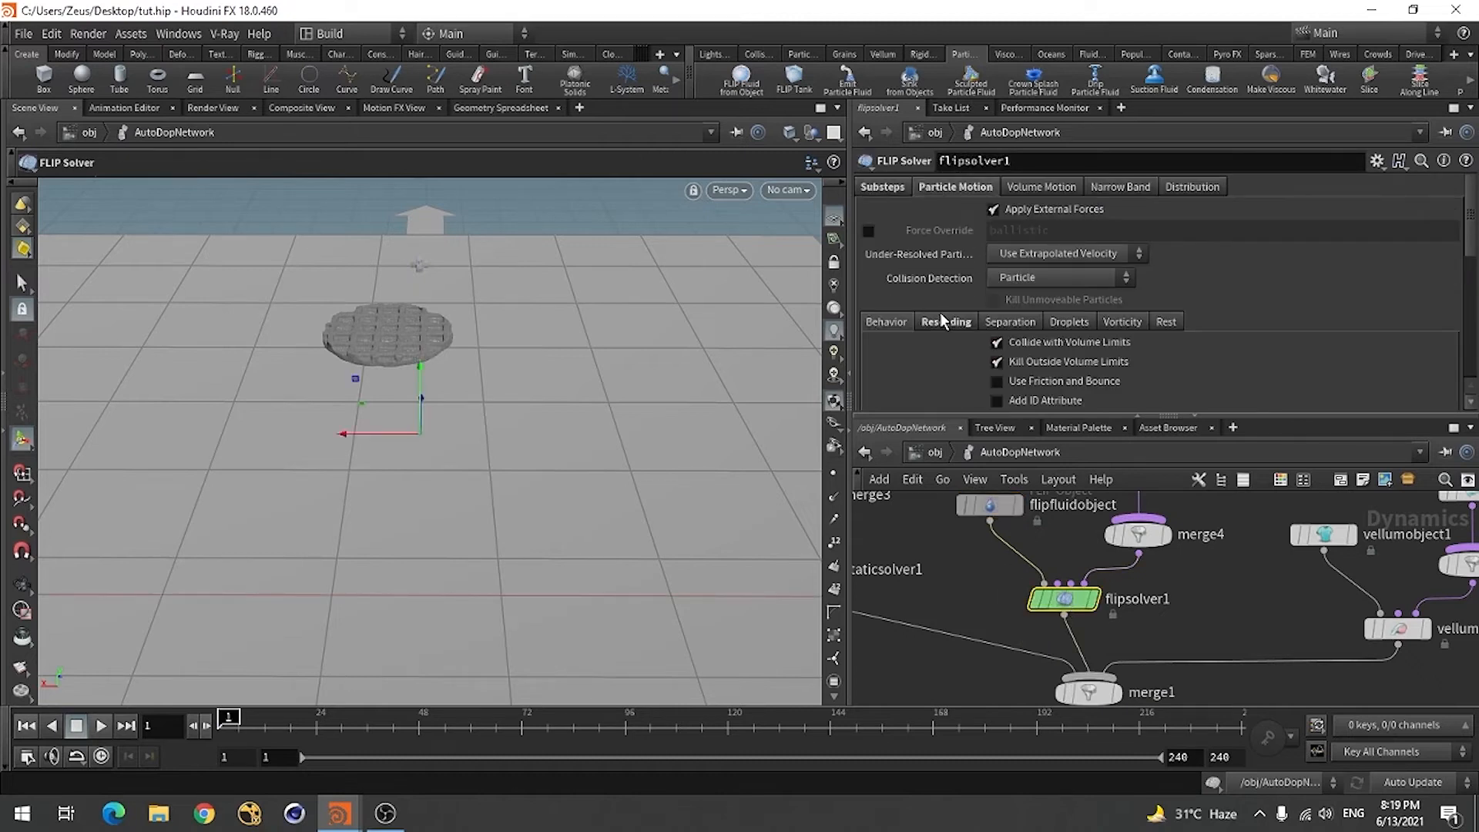
{"action": "left_click", "coordinate": [1017, 193]}
{"action": "scroll", "coordinate": [918, 254], "scroll_direction": "down", "scroll_amount": 3}
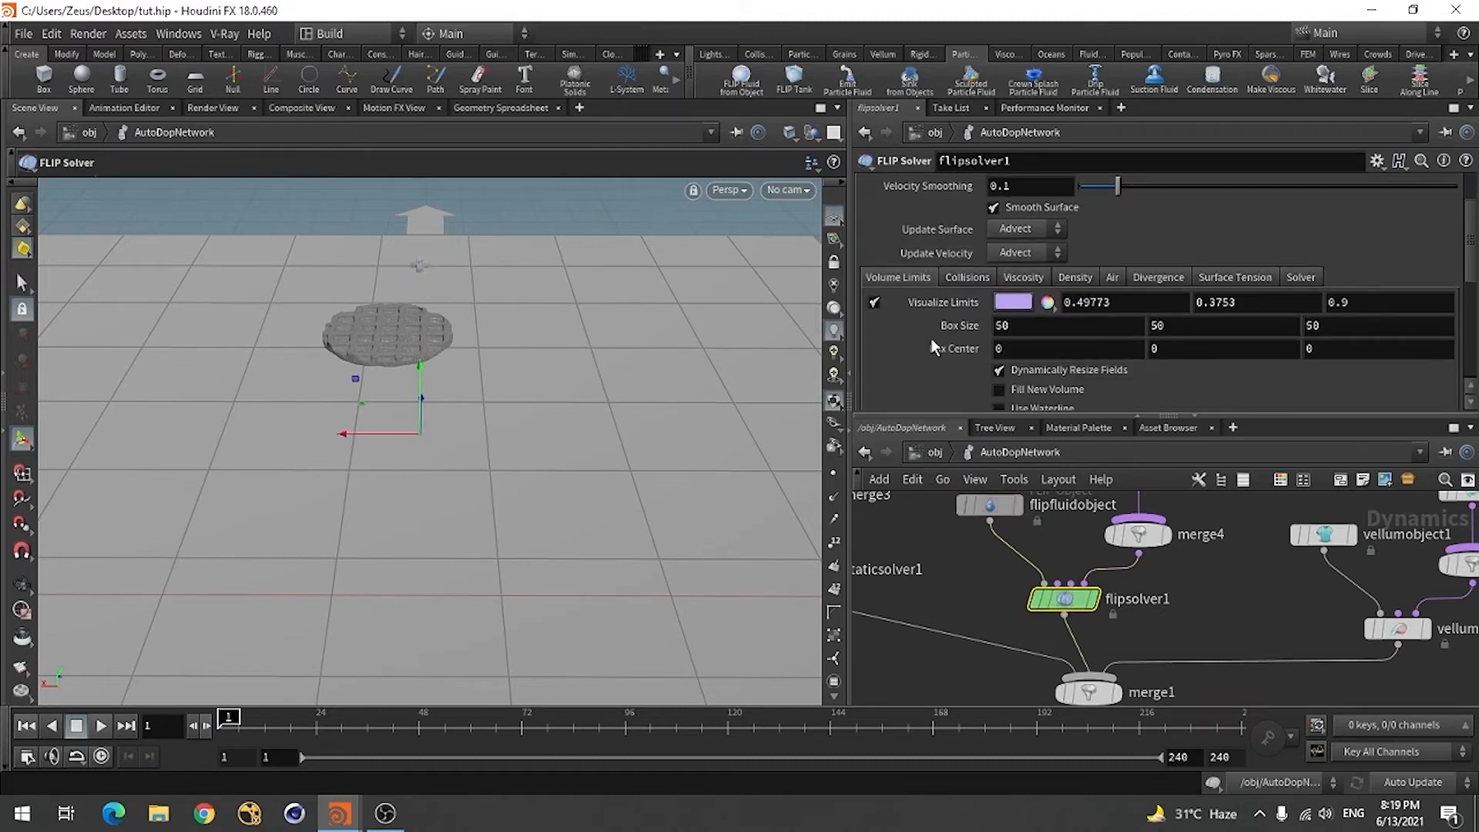
{"action": "left_click", "coordinate": [1028, 326]}
{"action": "key", "text": "BackSpace"}
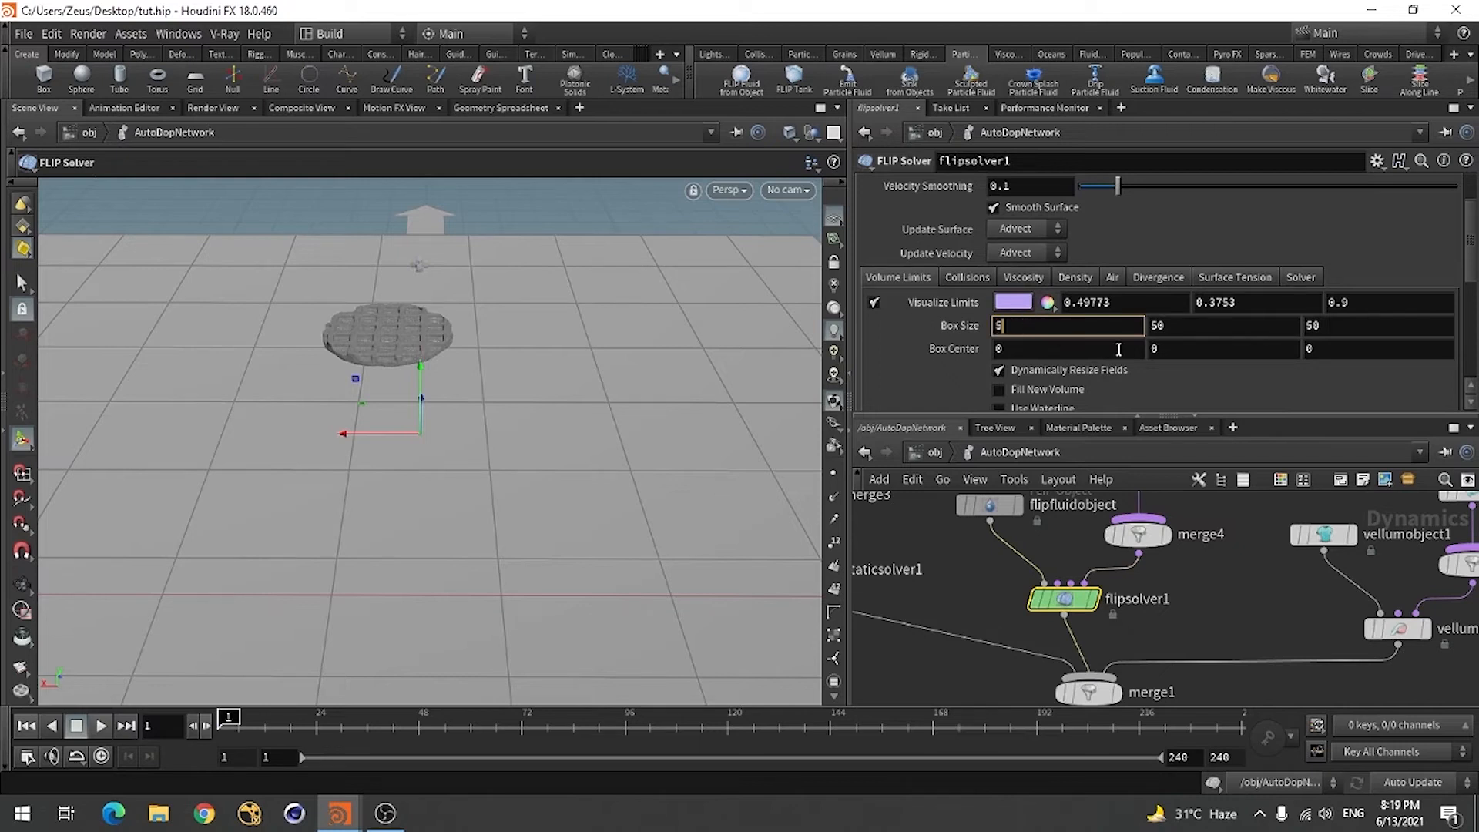
{"action": "left_click", "coordinate": [1244, 329]}
{"action": "key", "text": "BackSpace"}
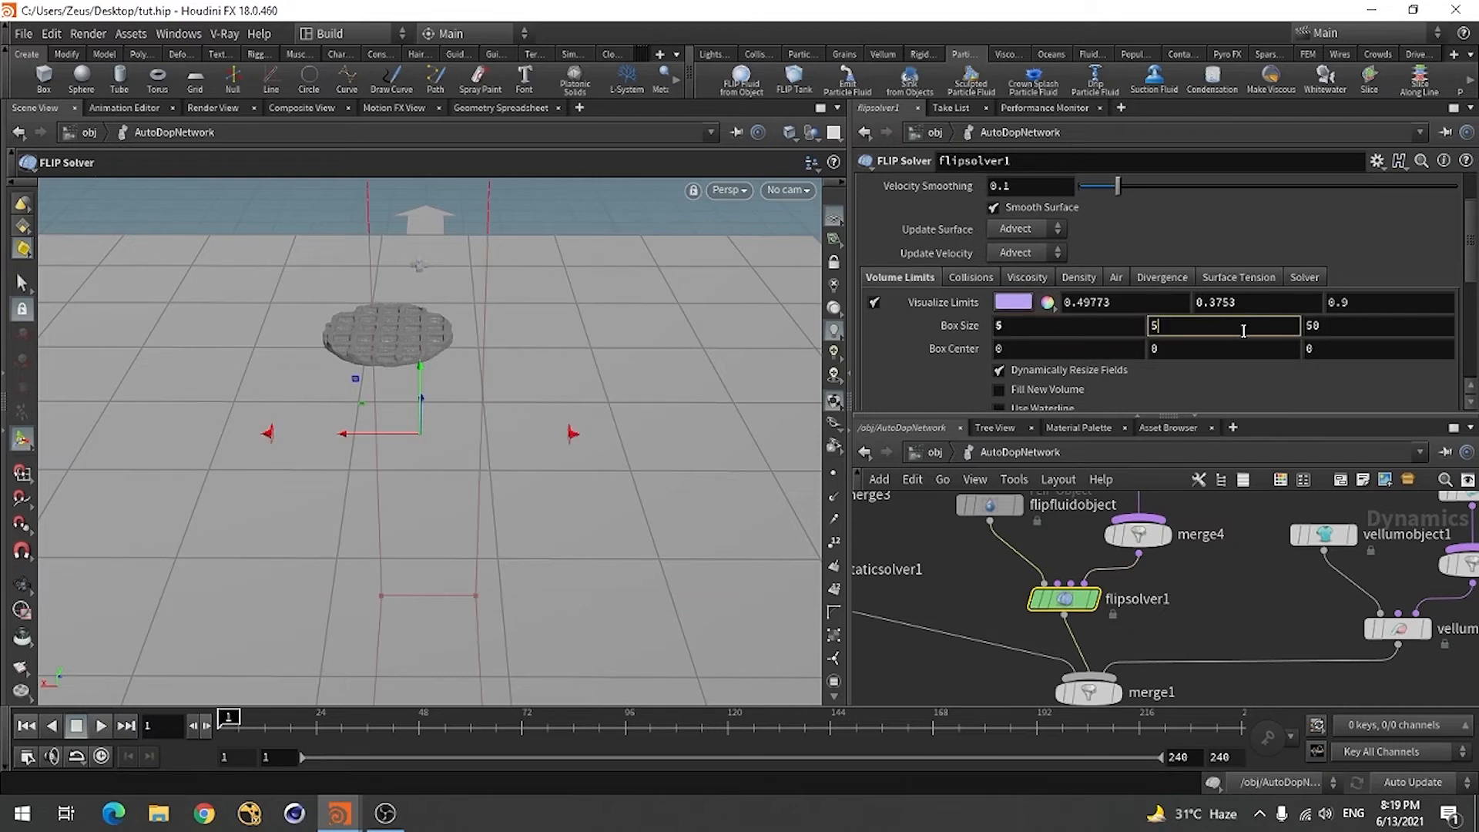
{"action": "left_click", "coordinate": [1361, 330]}
{"action": "type", "text": "5"}
{"action": "key", "text": "Return"}
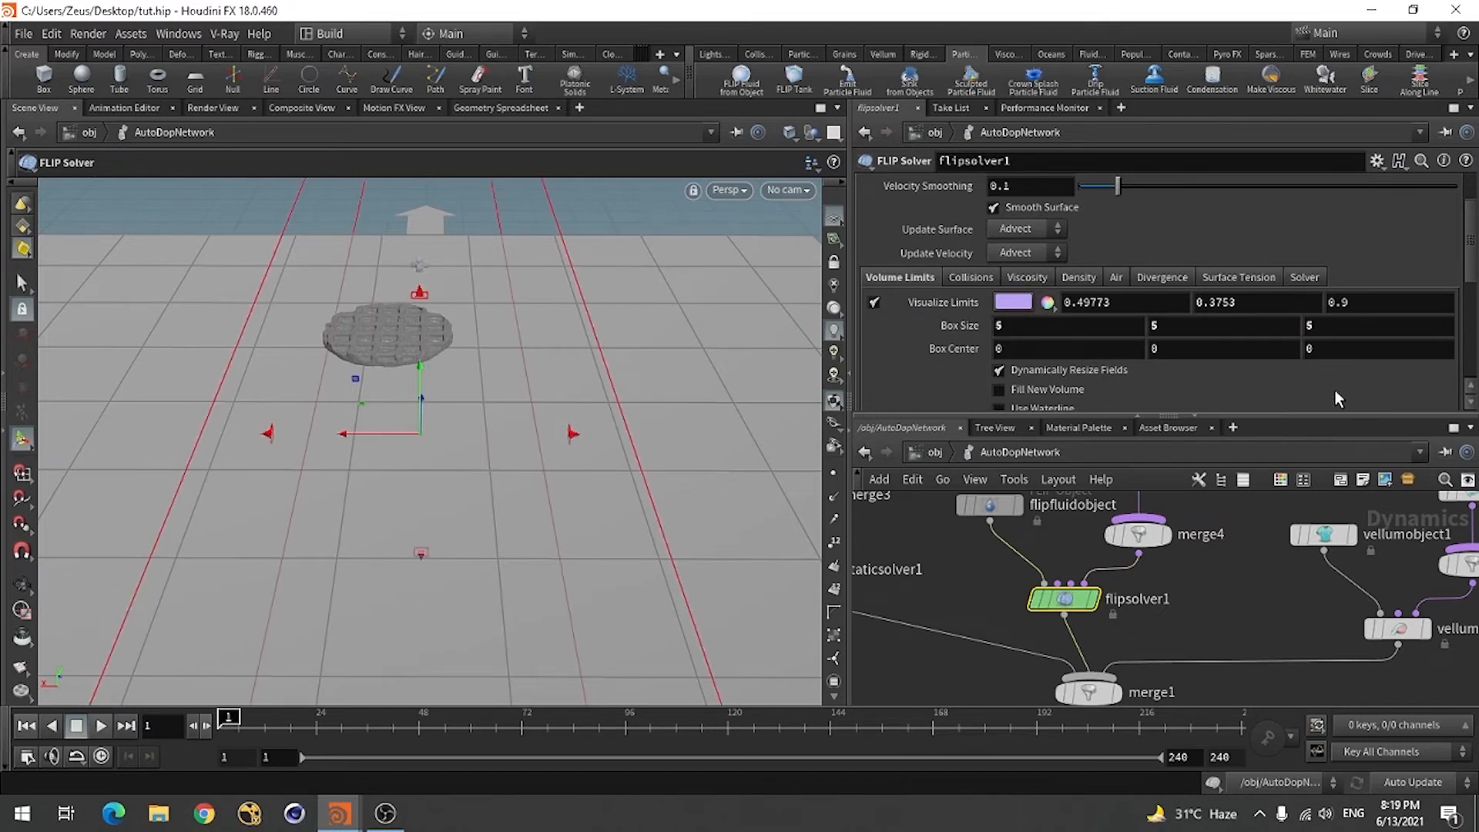
- Raise flipsolver1's volume limits box by setting its Y center to 1, and check it around the waffle
{"action": "left_click", "coordinate": [1191, 348]}
{"action": "type", "text": "1"}
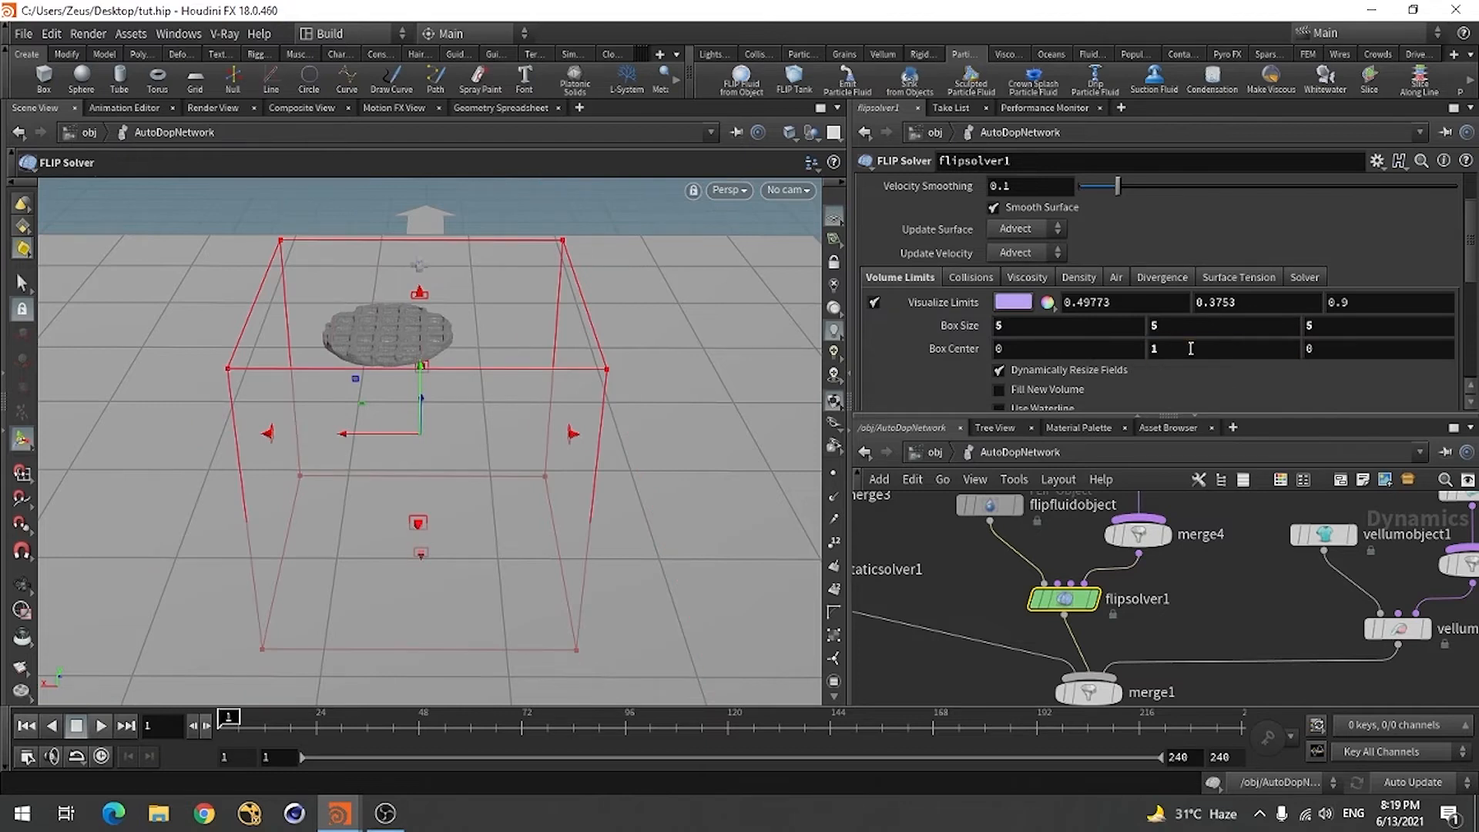
{"action": "key", "text": "Return"}
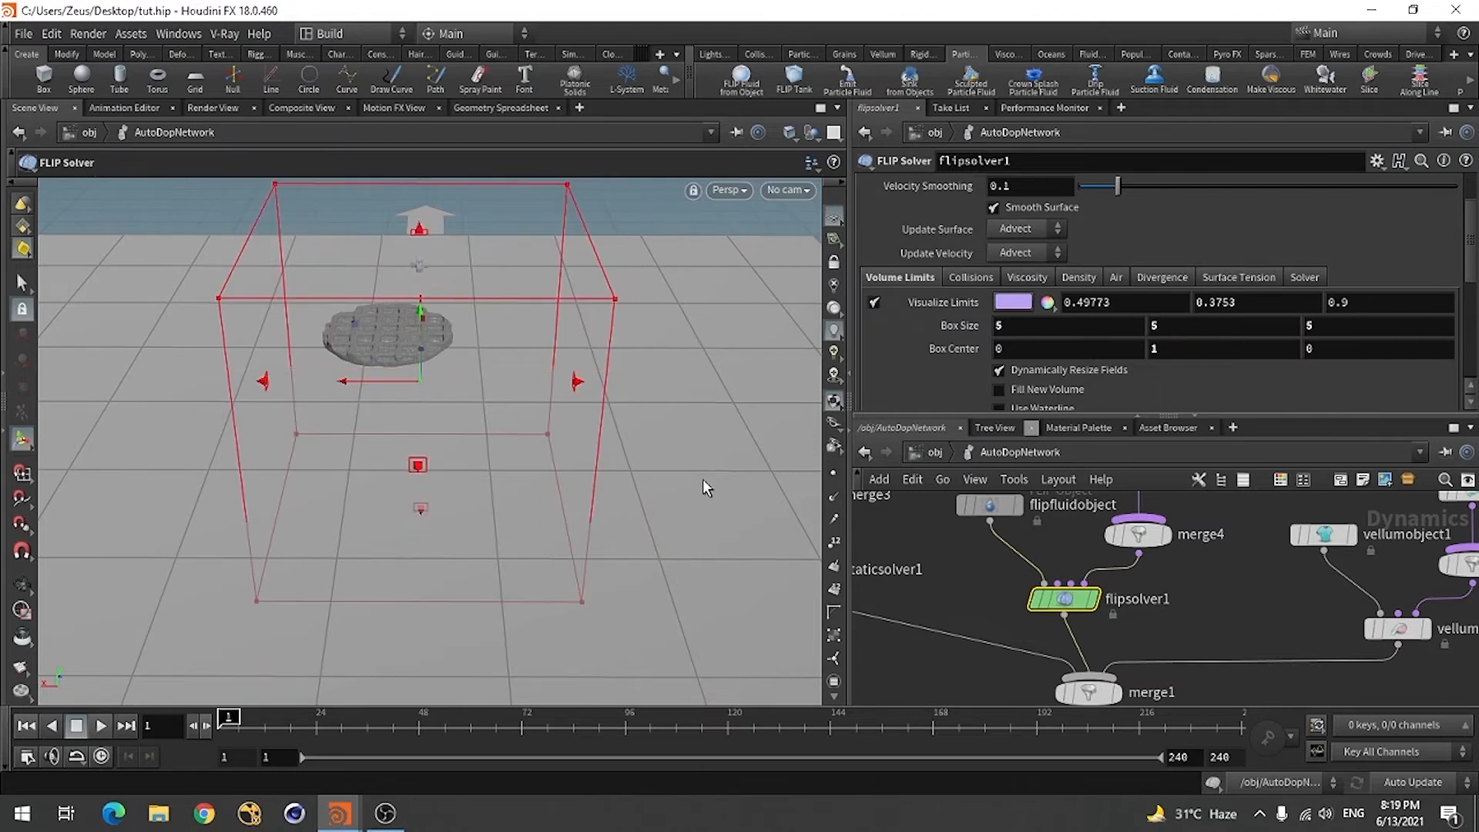
{"action": "key", "text": "Escape"}
{"action": "left_click_drag", "start_coordinate": [677, 496], "coordinate": [643, 452]}
{"action": "left_click_drag", "start_coordinate": [524, 387], "coordinate": [554, 445]}
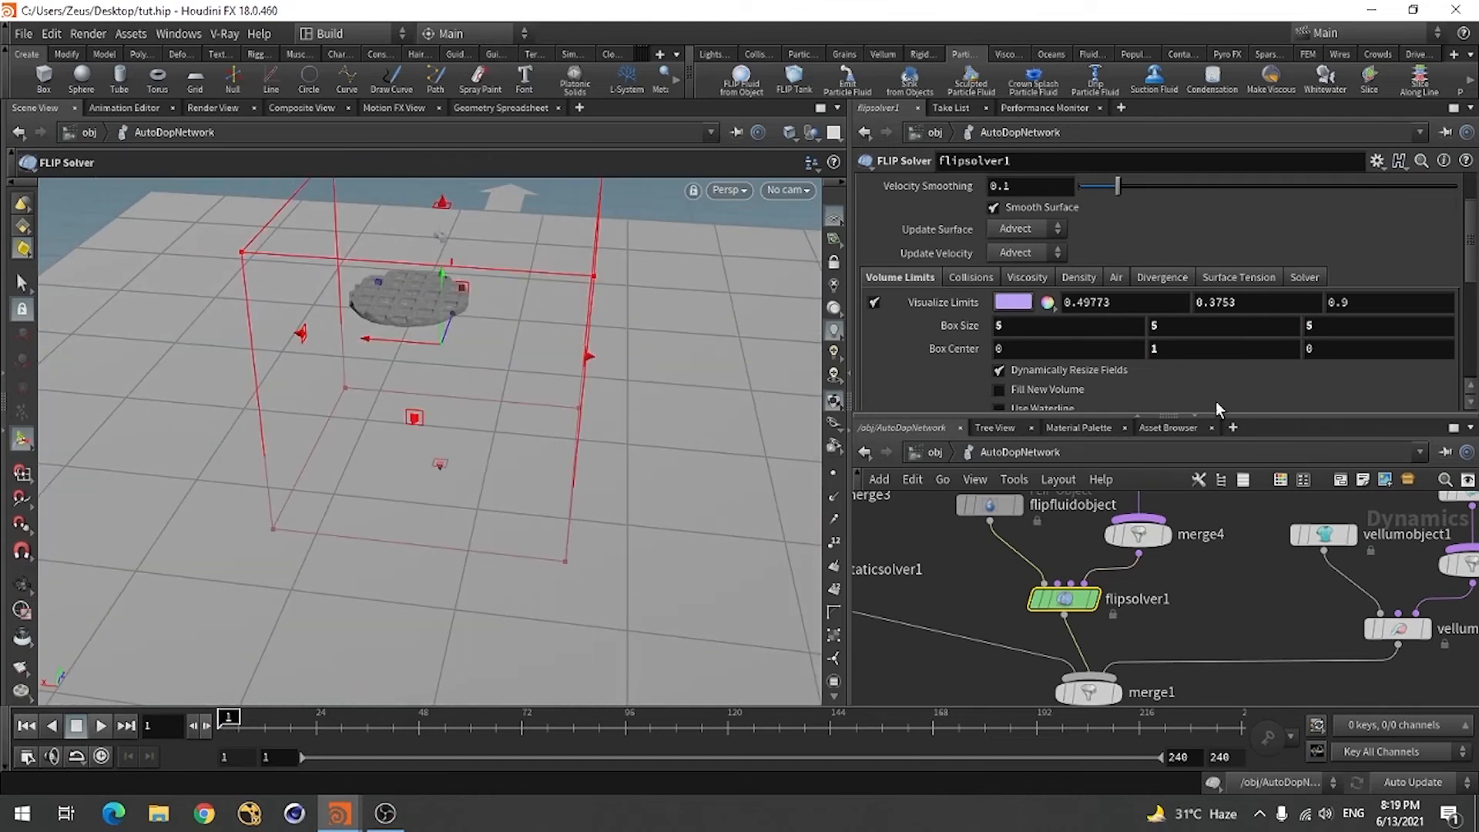
- Enable viscosity in flipsolver1's volume motion settings and go back to its volume limits
{"action": "left_click", "coordinate": [1027, 277]}
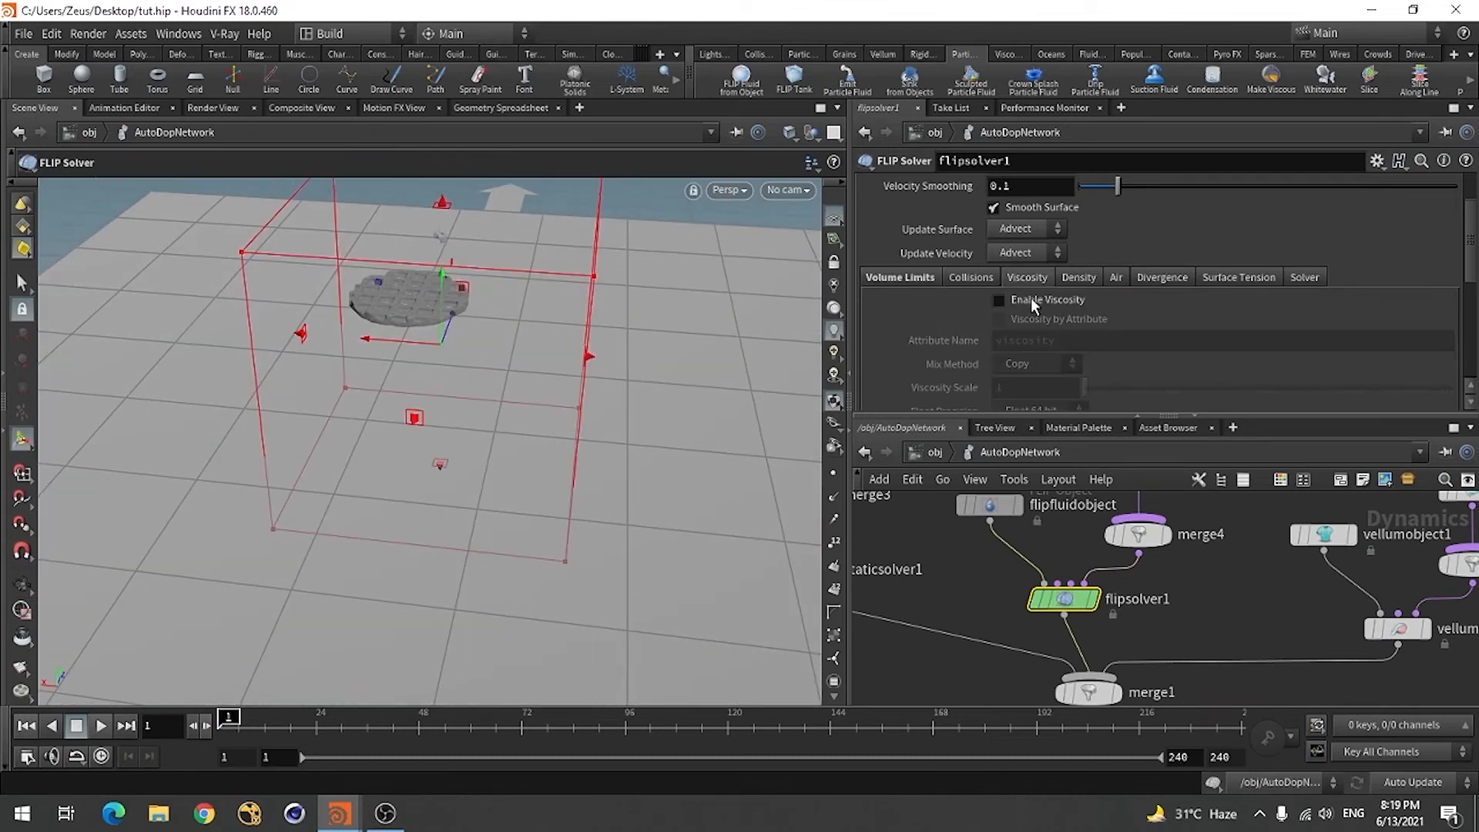
{"action": "left_click", "coordinate": [874, 278]}
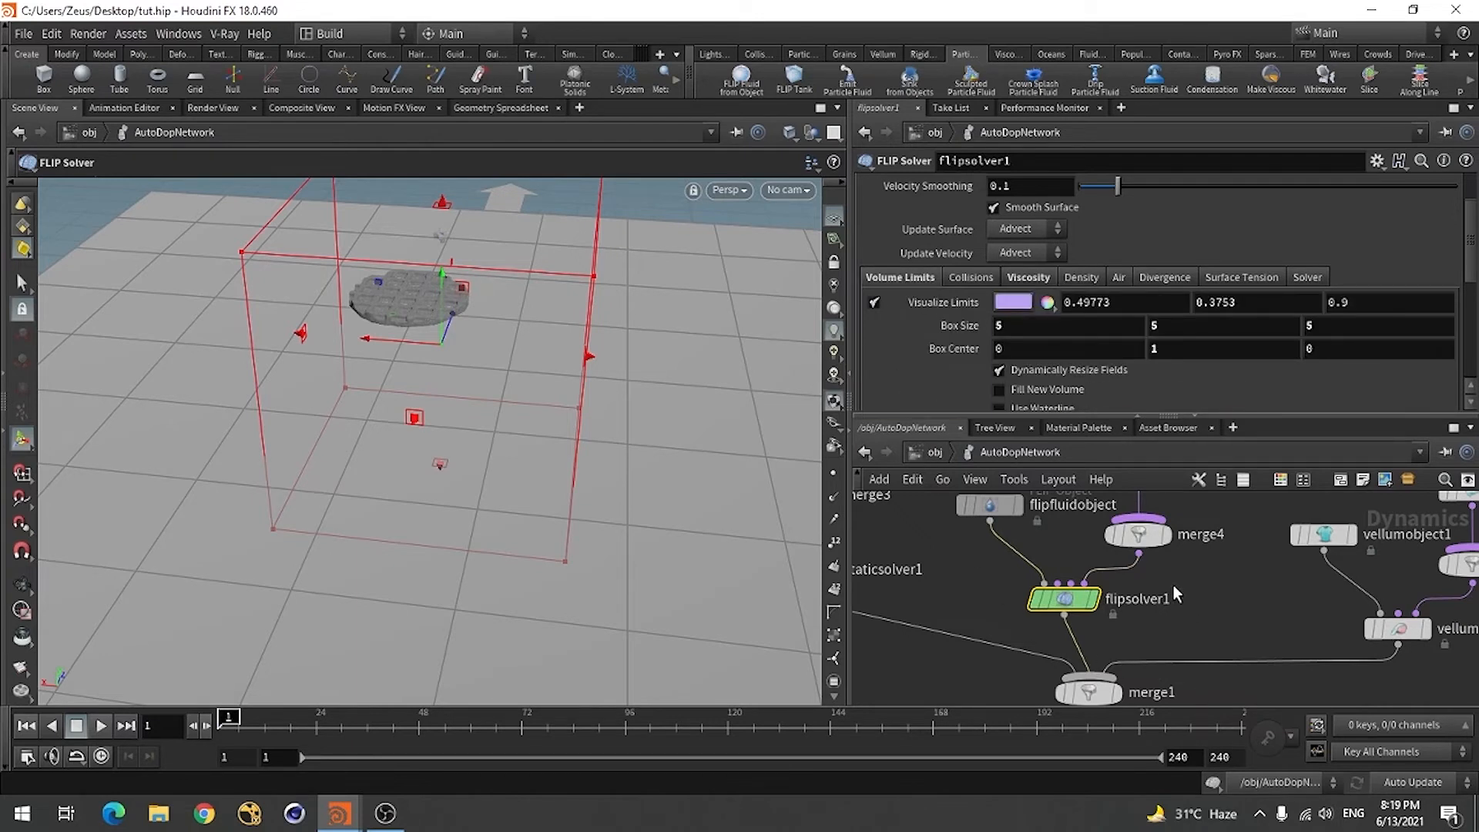
{"action": "scroll", "coordinate": [1171, 583], "scroll_direction": "down", "scroll_amount": 3}
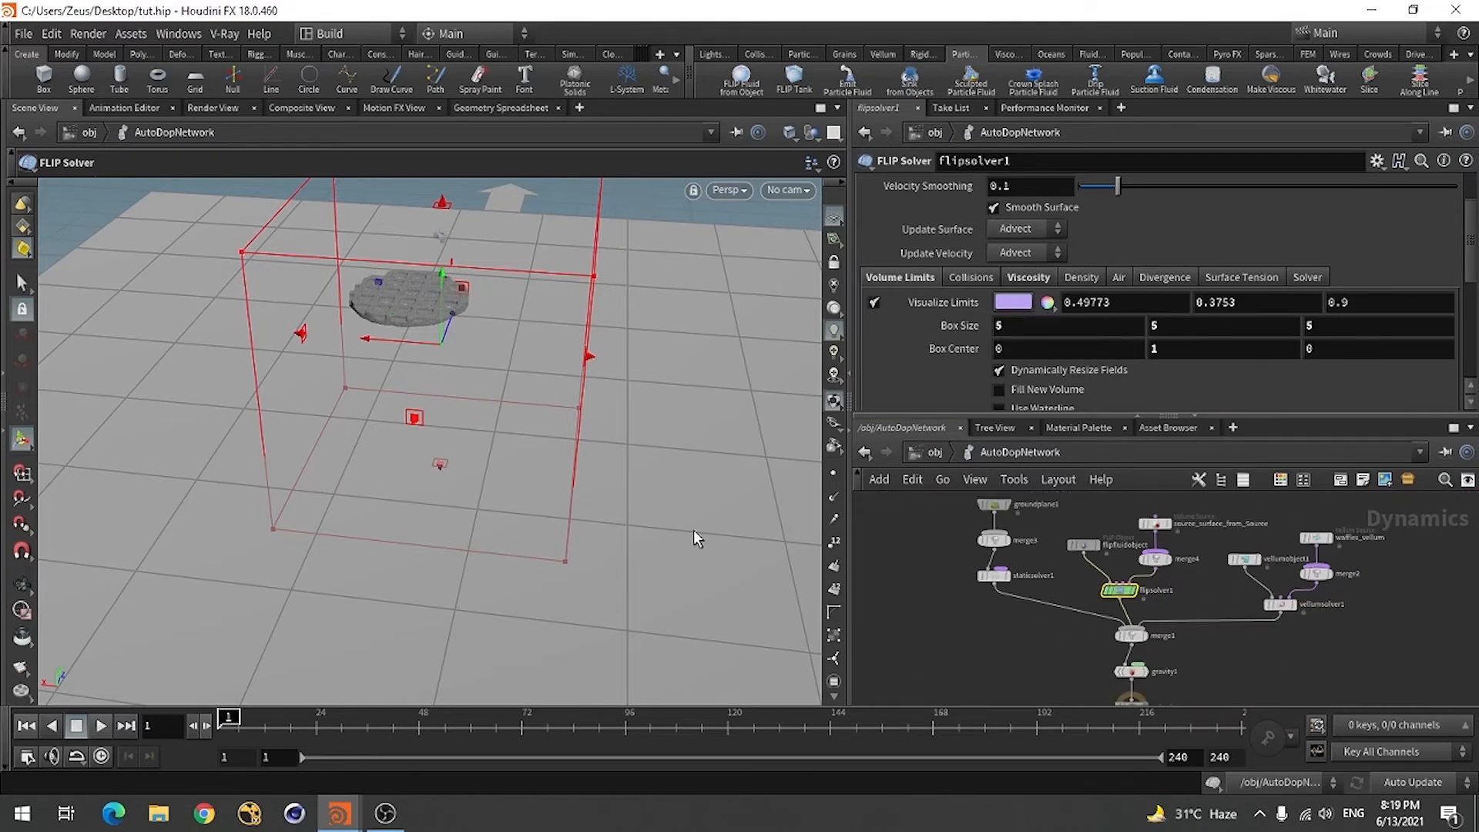
- Play the simulation to frame 32 while viewing the waffles and fluid from a low angle
{"action": "key", "text": "Escape"}
{"action": "left_click_drag", "start_coordinate": [674, 513], "coordinate": [383, 617]}
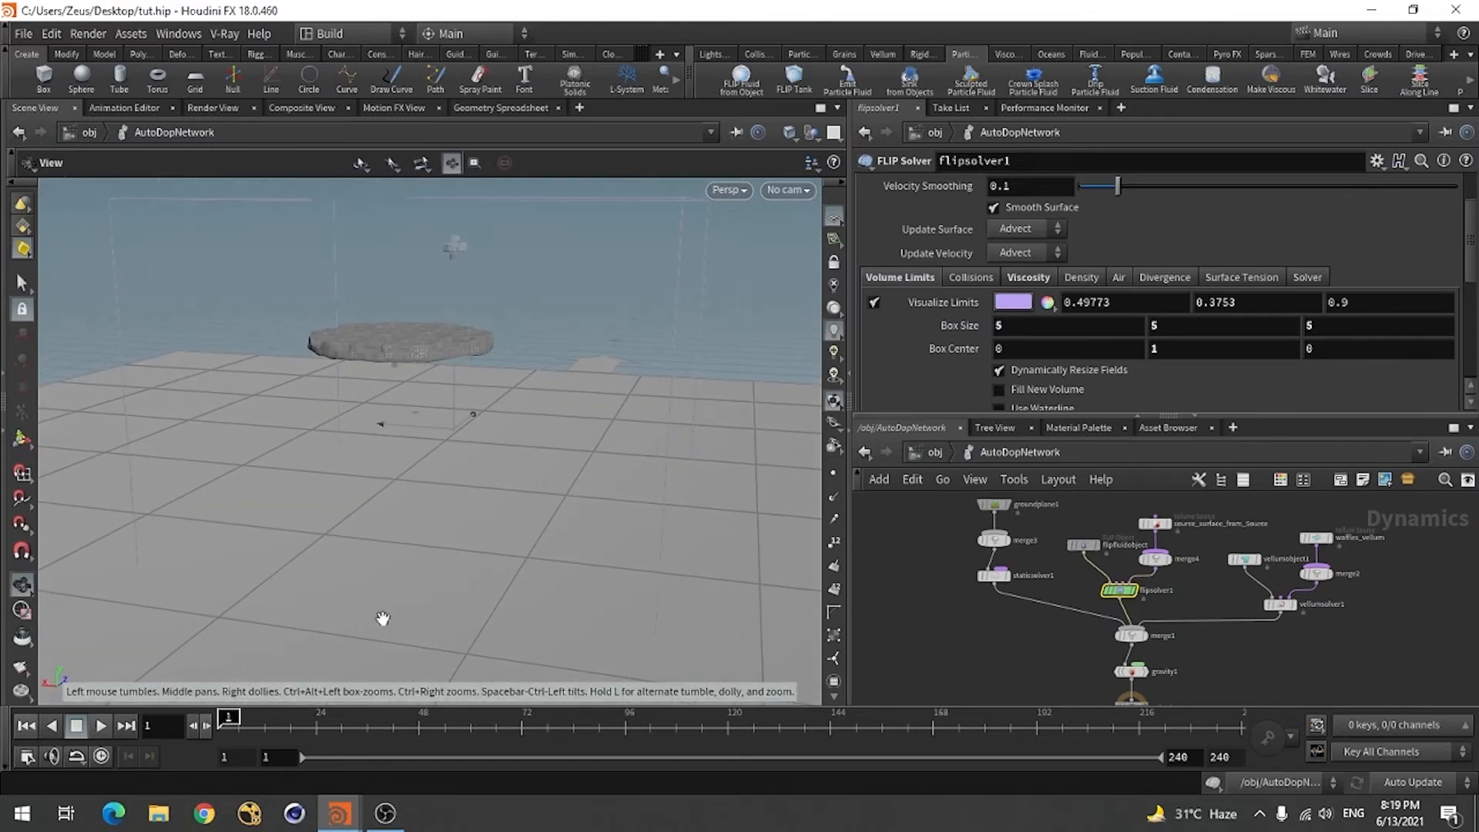
{"action": "key", "text": "Return"}
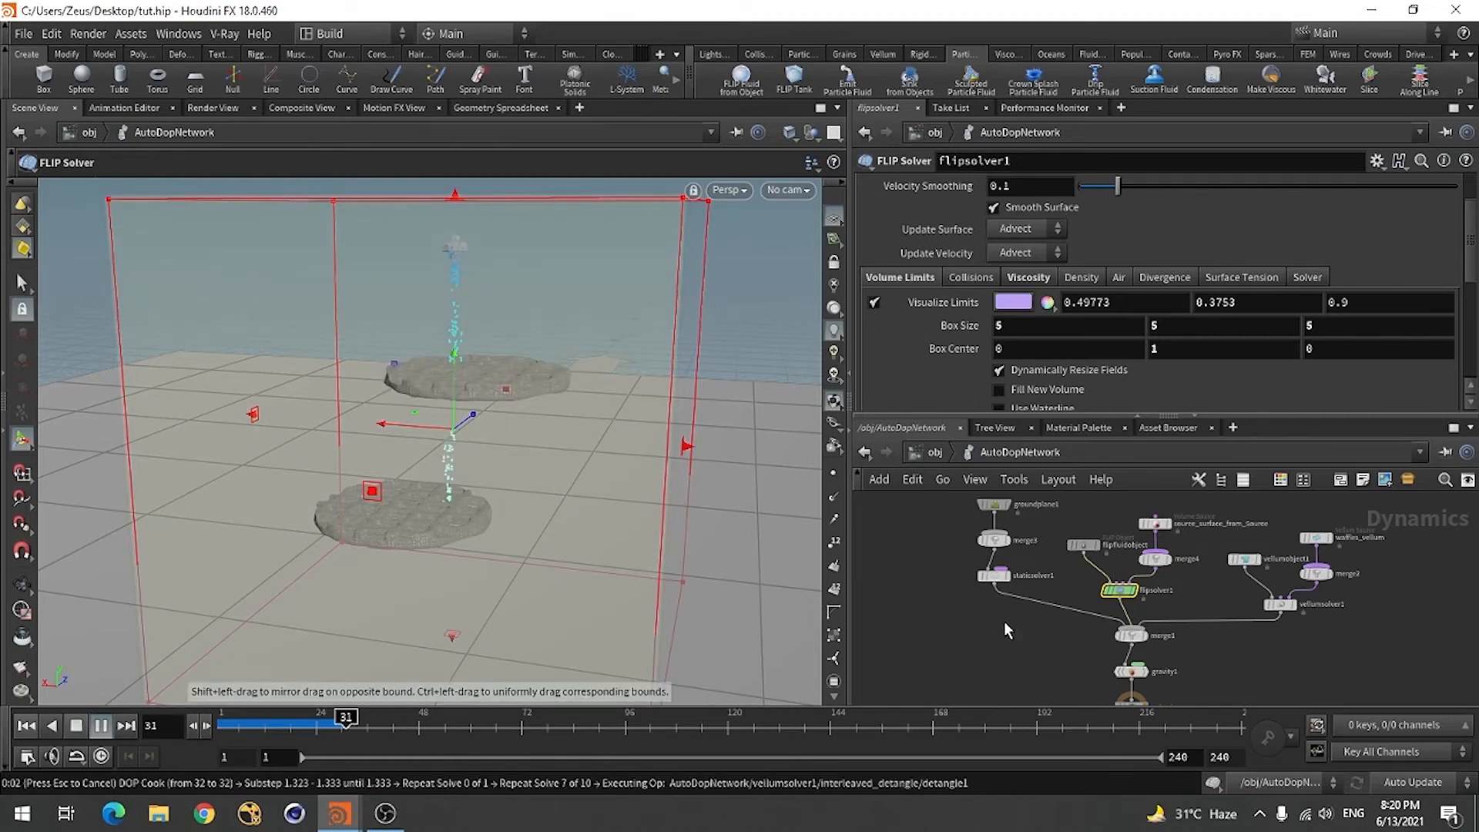
{"action": "key", "text": "Escape"}
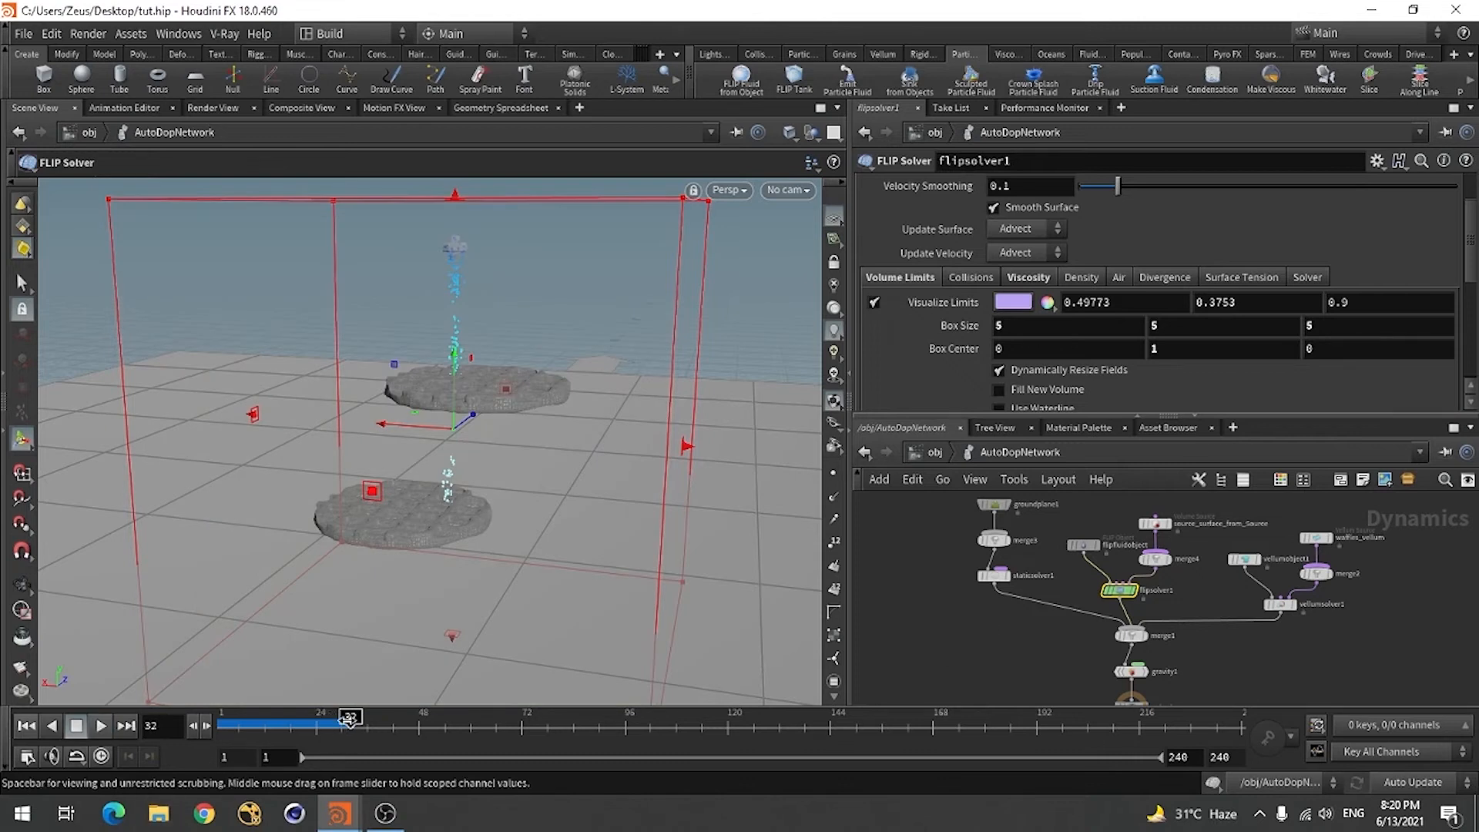
- Go back to frame 26, view the fluid and waffles from above, and disable the dynamics simulation
{"action": "mouse_move", "coordinate": [349, 718]}
{"action": "left_mouse_down"}
{"action": "mouse_move", "coordinate": [262, 721]}
{"action": "mouse_move", "coordinate": [324, 720]}
{"action": "left_mouse_up"}
{"action": "key", "text": "Escape"}
{"action": "left_click_drag", "start_coordinate": [528, 502], "coordinate": [638, 545]}
{"action": "key", "text": "Return"}
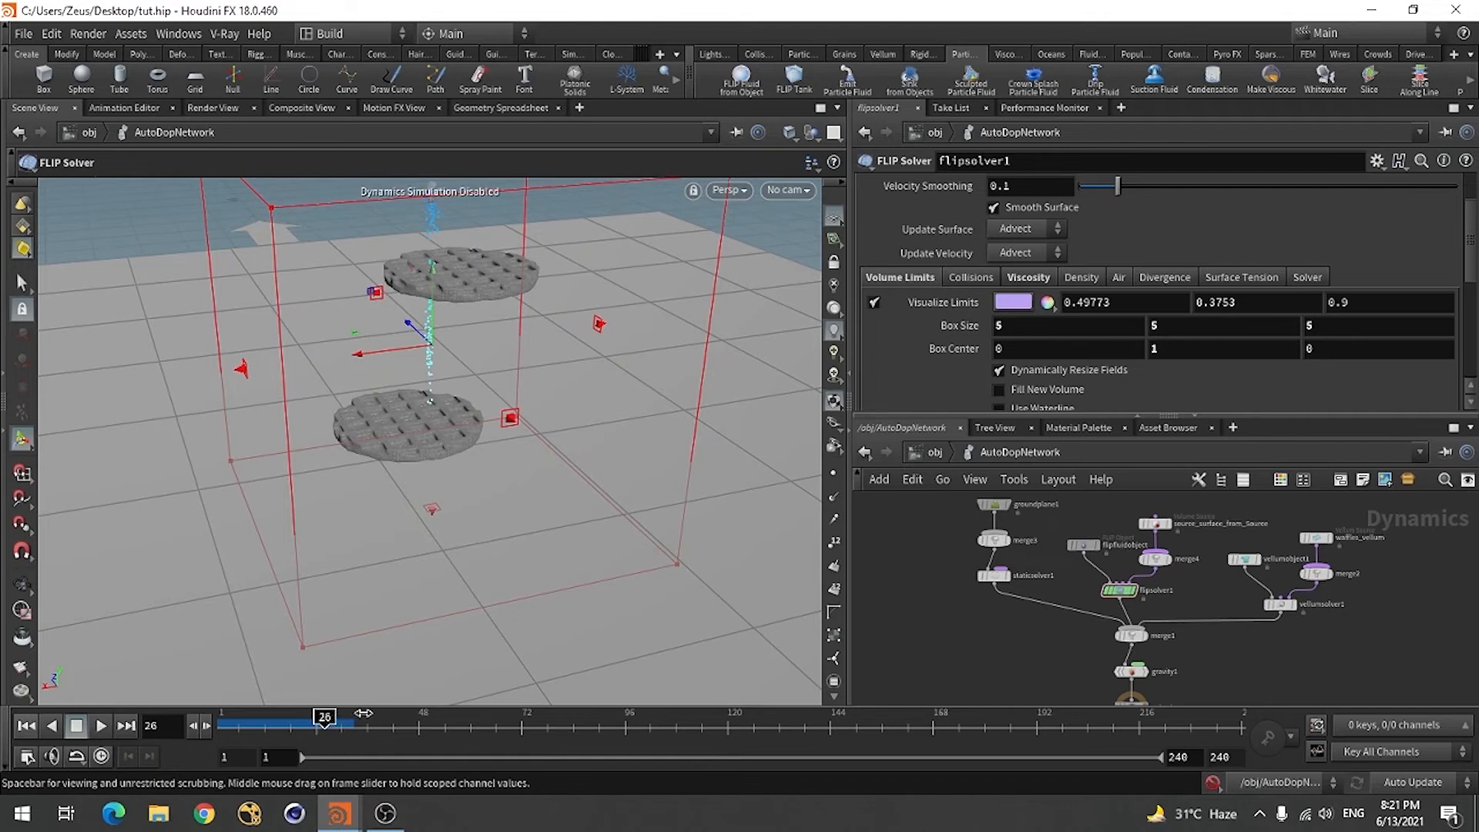
- Go to frame 60 and look through flipfluidobject's properties and initial data settings
{"action": "left_click_drag", "start_coordinate": [325, 718], "coordinate": [471, 726]}
{"action": "scroll", "coordinate": [1448, 570], "scroll_direction": "up", "scroll_amount": 3}
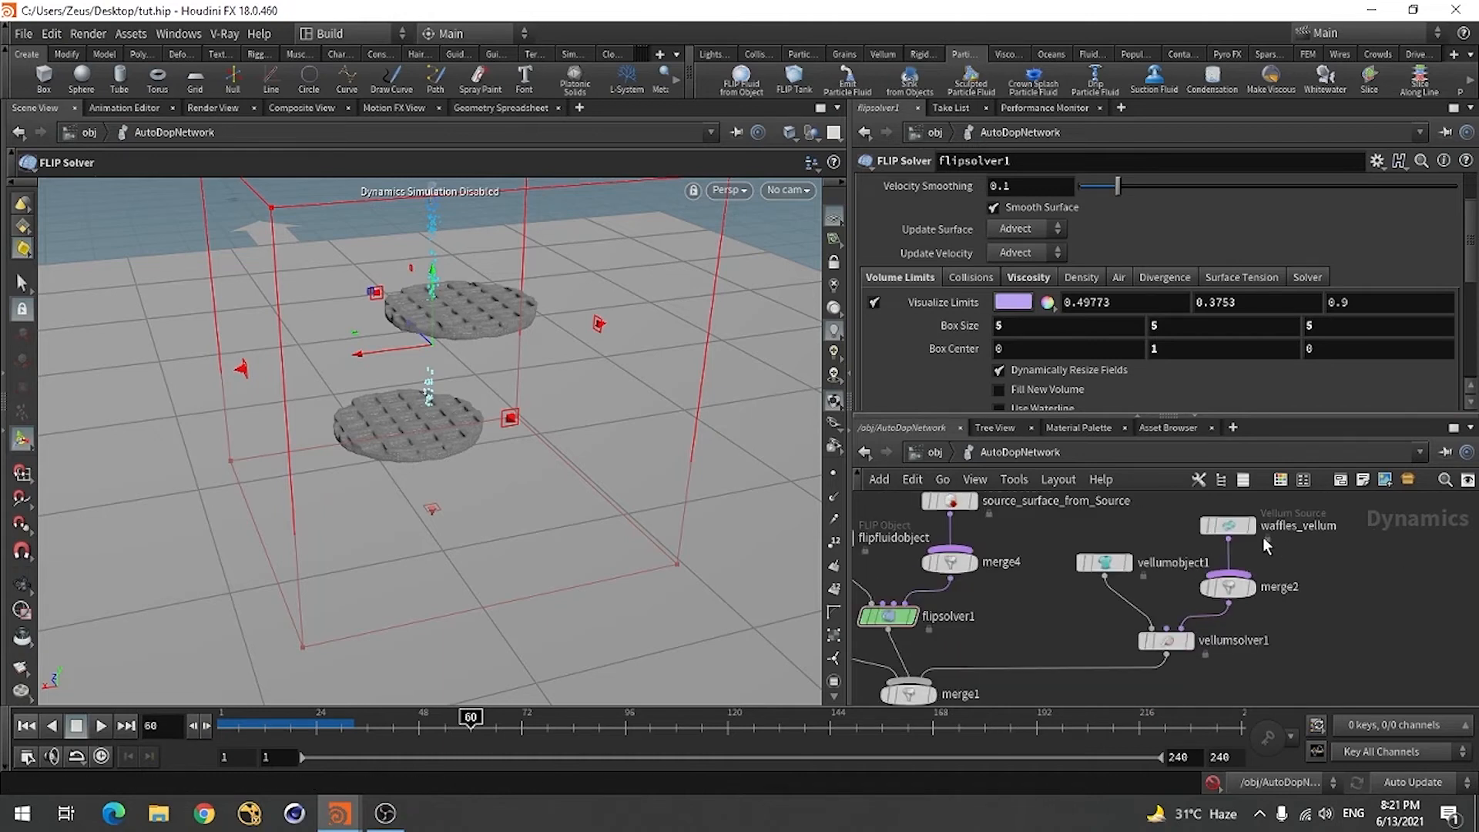
{"action": "scroll", "coordinate": [1199, 597], "scroll_direction": "down", "scroll_amount": 2}
{"action": "middle_click_drag", "start_coordinate": [976, 499], "coordinate": [1016, 517]}
{"action": "scroll", "coordinate": [1016, 516], "scroll_direction": "up", "scroll_amount": 1}
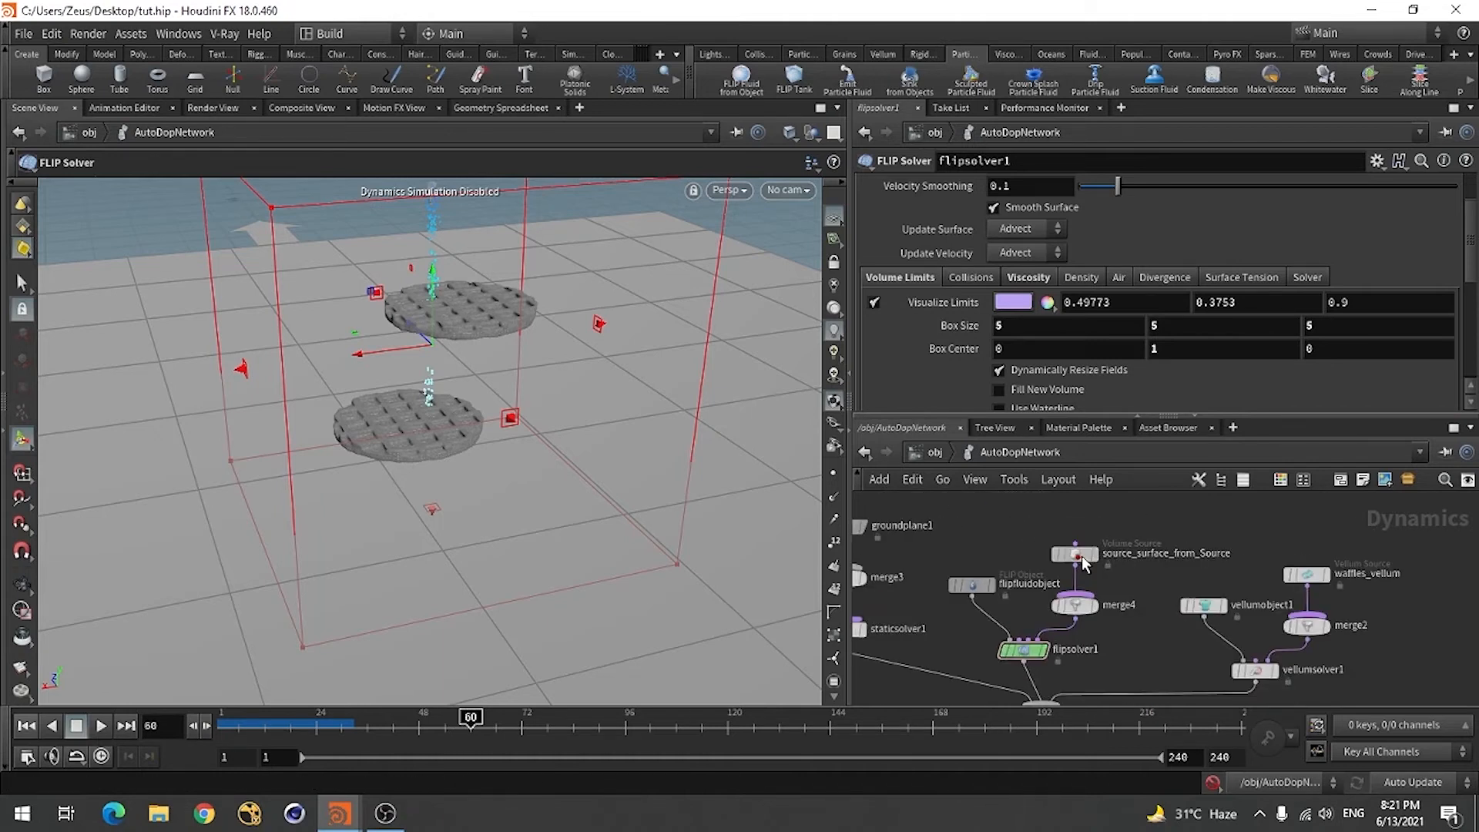
{"action": "left_click", "coordinate": [1081, 560]}
{"action": "left_click", "coordinate": [972, 586]}
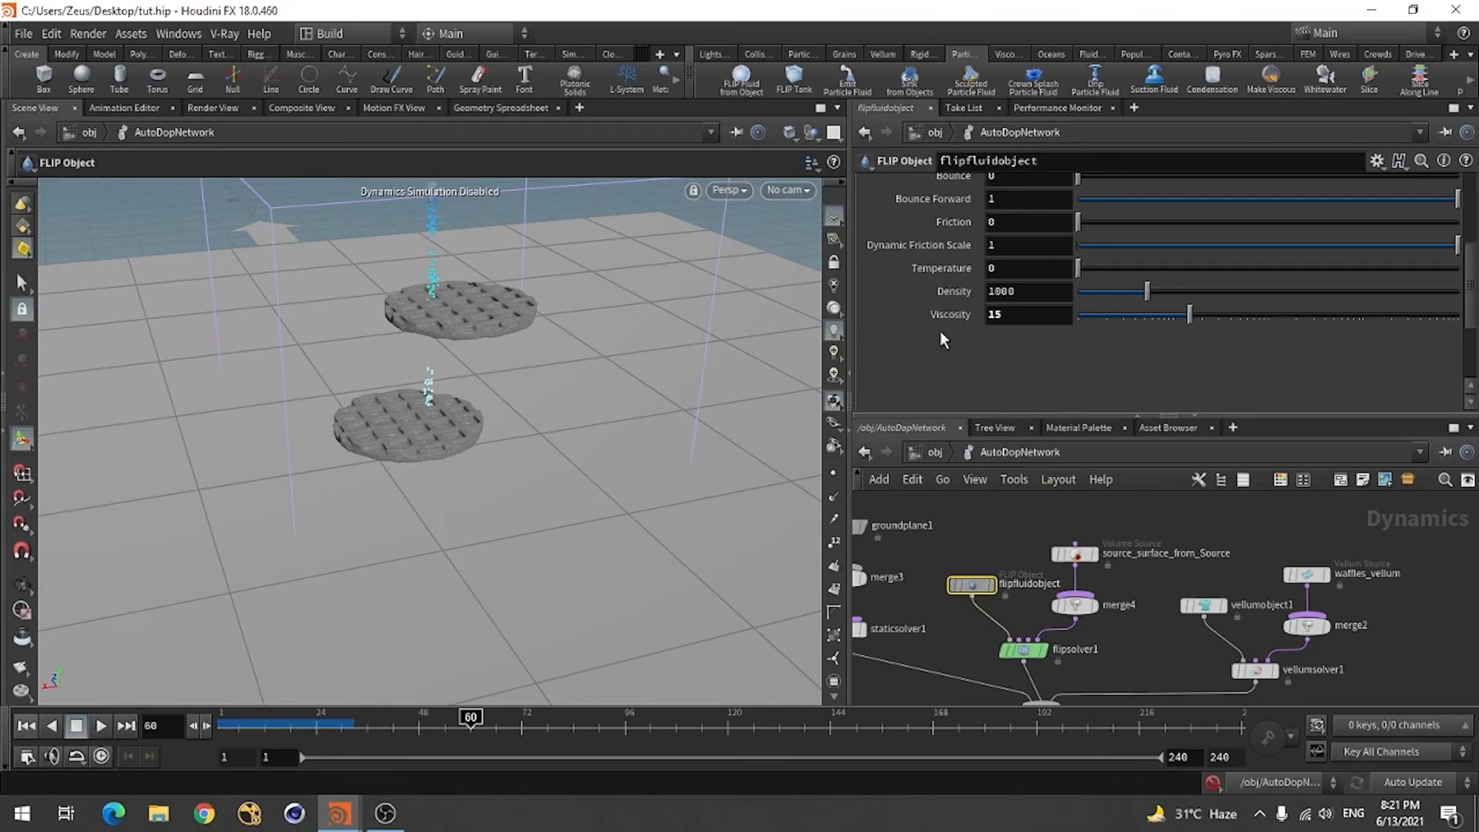
{"action": "scroll", "coordinate": [917, 328], "scroll_direction": "up", "scroll_amount": 5}
{"action": "left_click", "coordinate": [884, 343]}
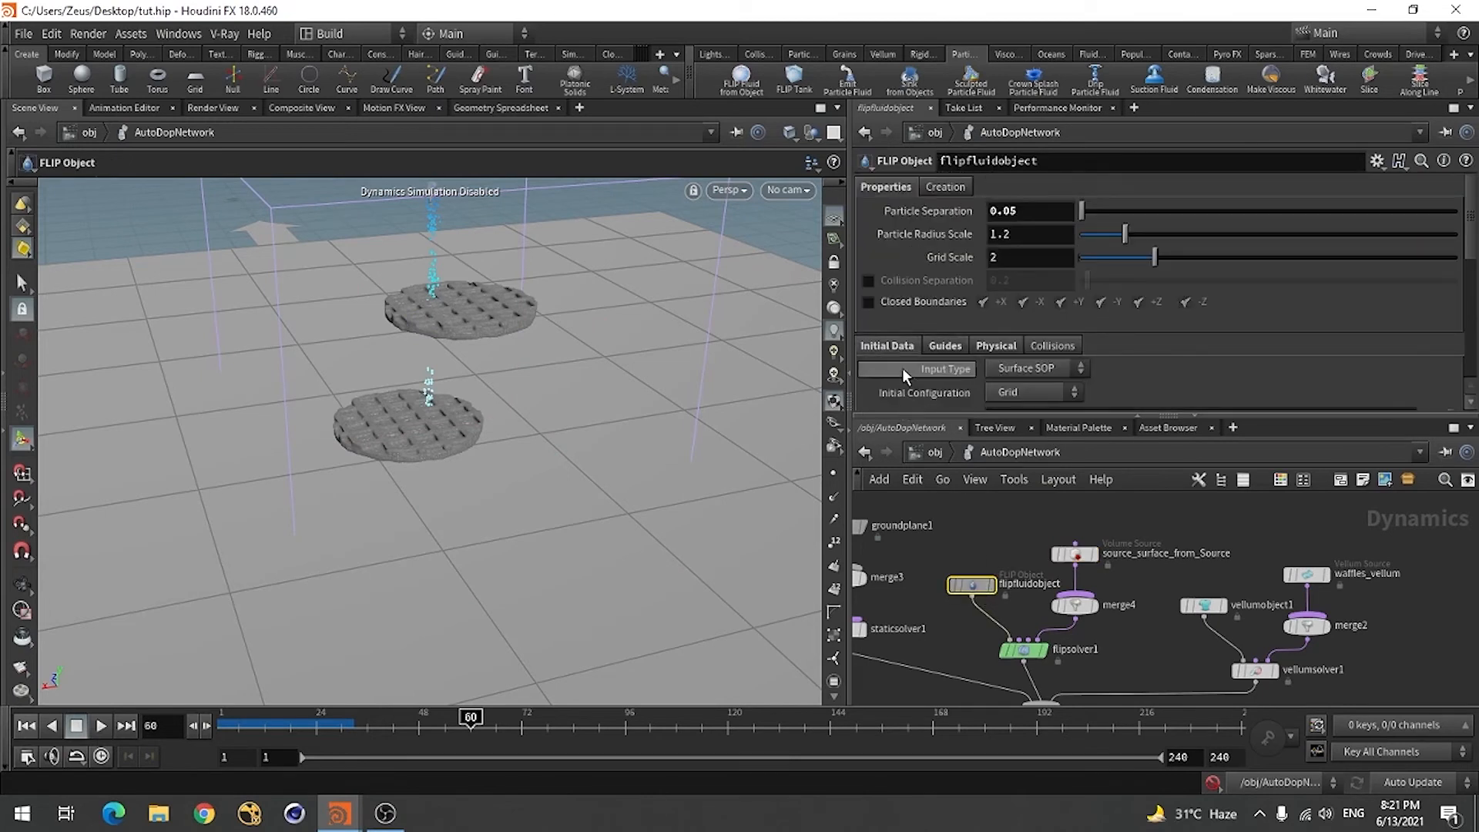
- Set the Activation of source_surface_from_Source to 0 and keyframe it at frame 55
{"action": "left_click", "coordinate": [1076, 555]}
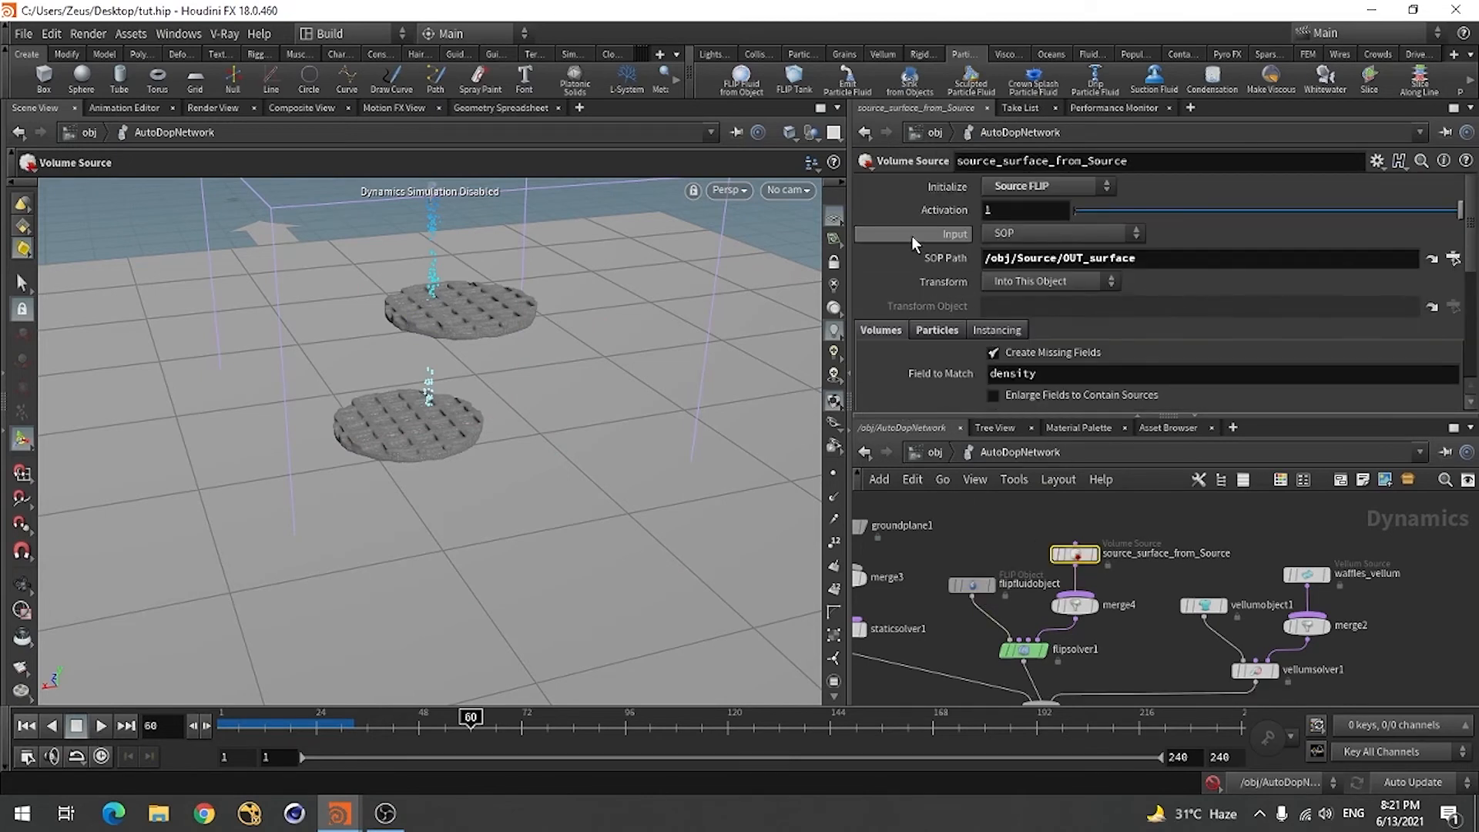
{"action": "left_click", "coordinate": [1006, 212]}
{"action": "type", "text": "0"}
{"action": "key", "text": "Return"}
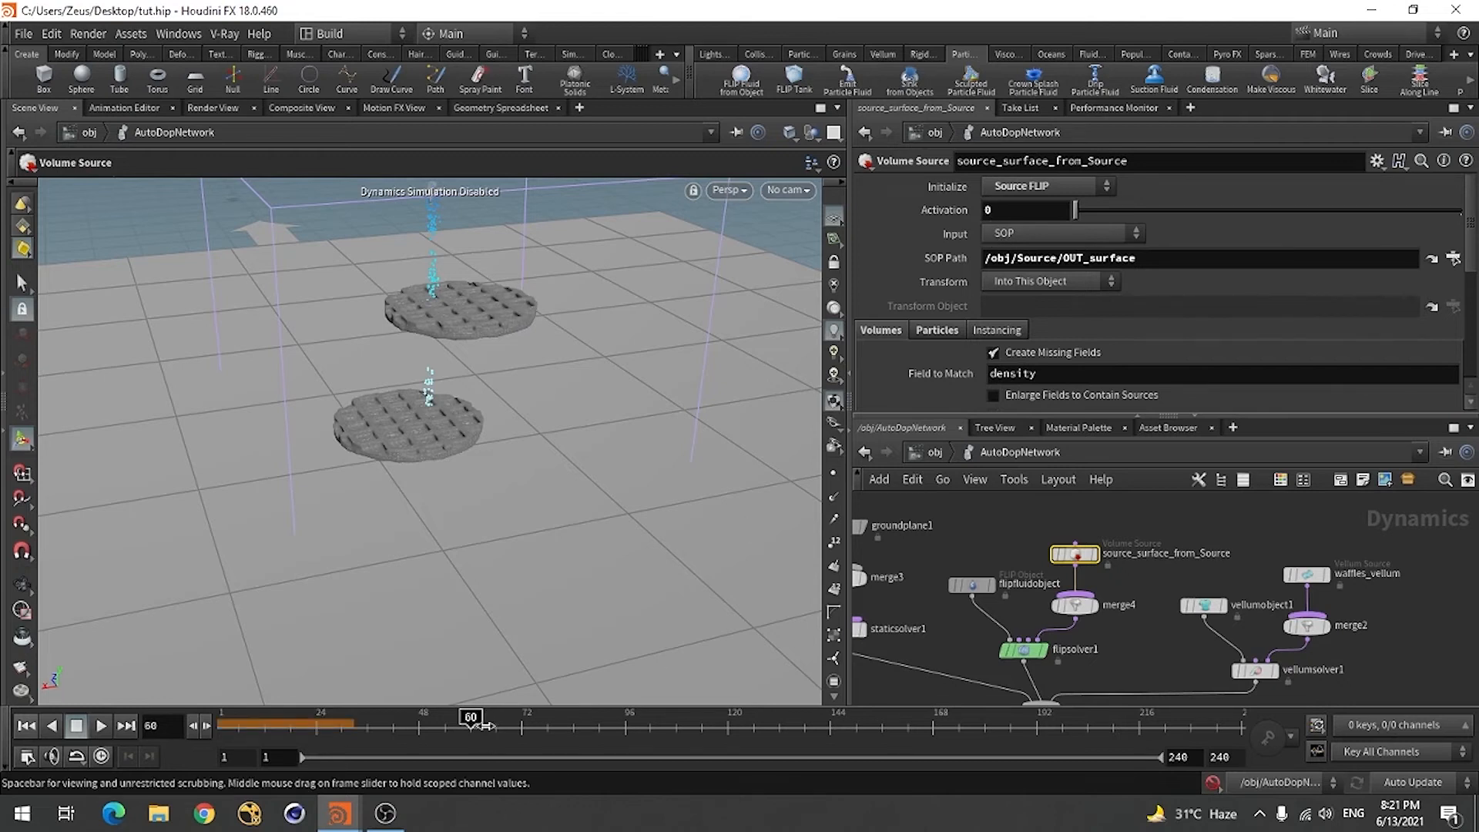
{"action": "left_click_drag", "start_coordinate": [461, 720], "coordinate": [448, 720]}
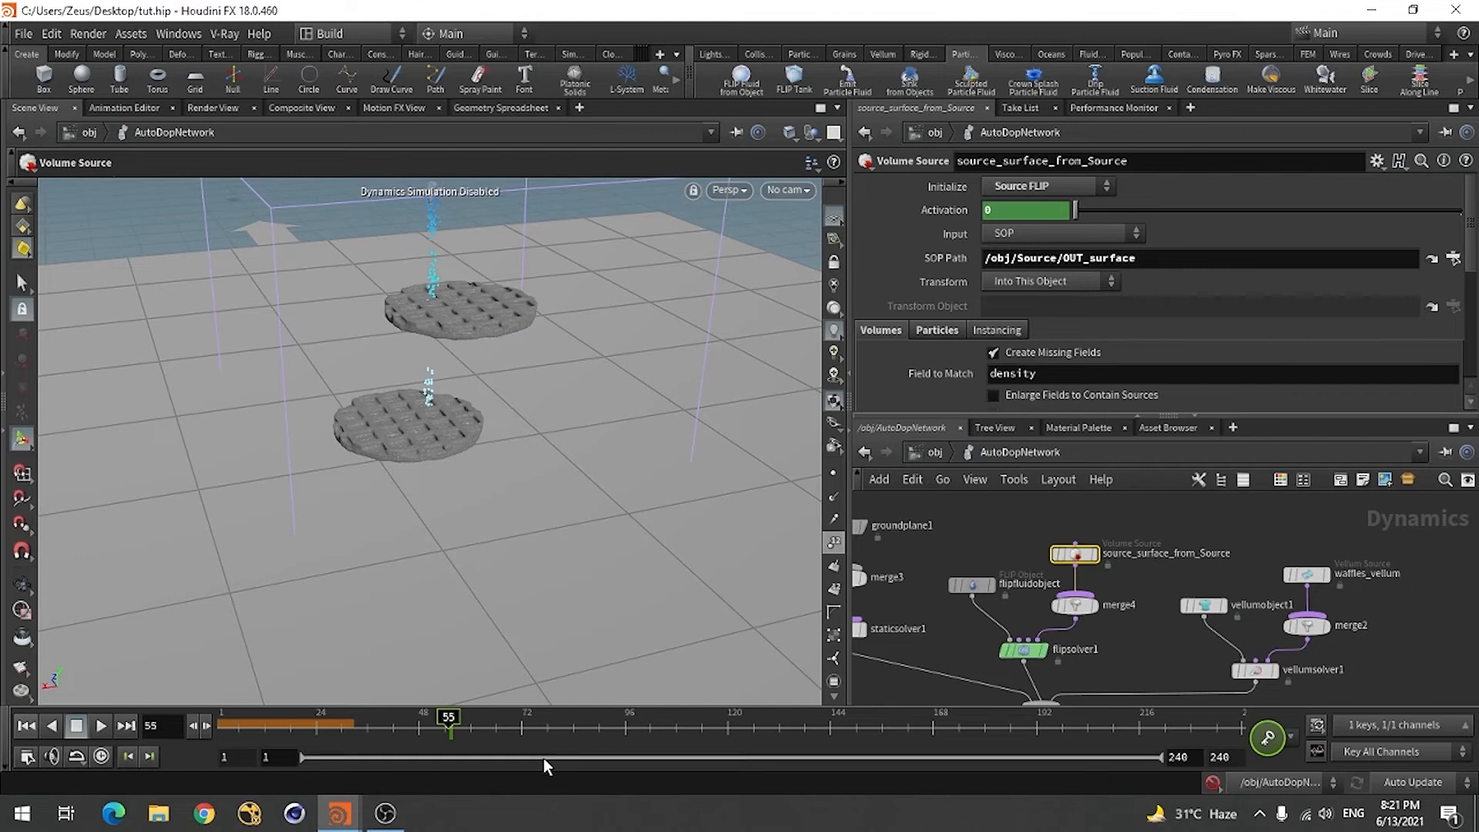
- Set the Activation of source_surface_from_Source to 1 and keyframe it at frame 56
{"action": "left_click", "coordinate": [206, 729]}
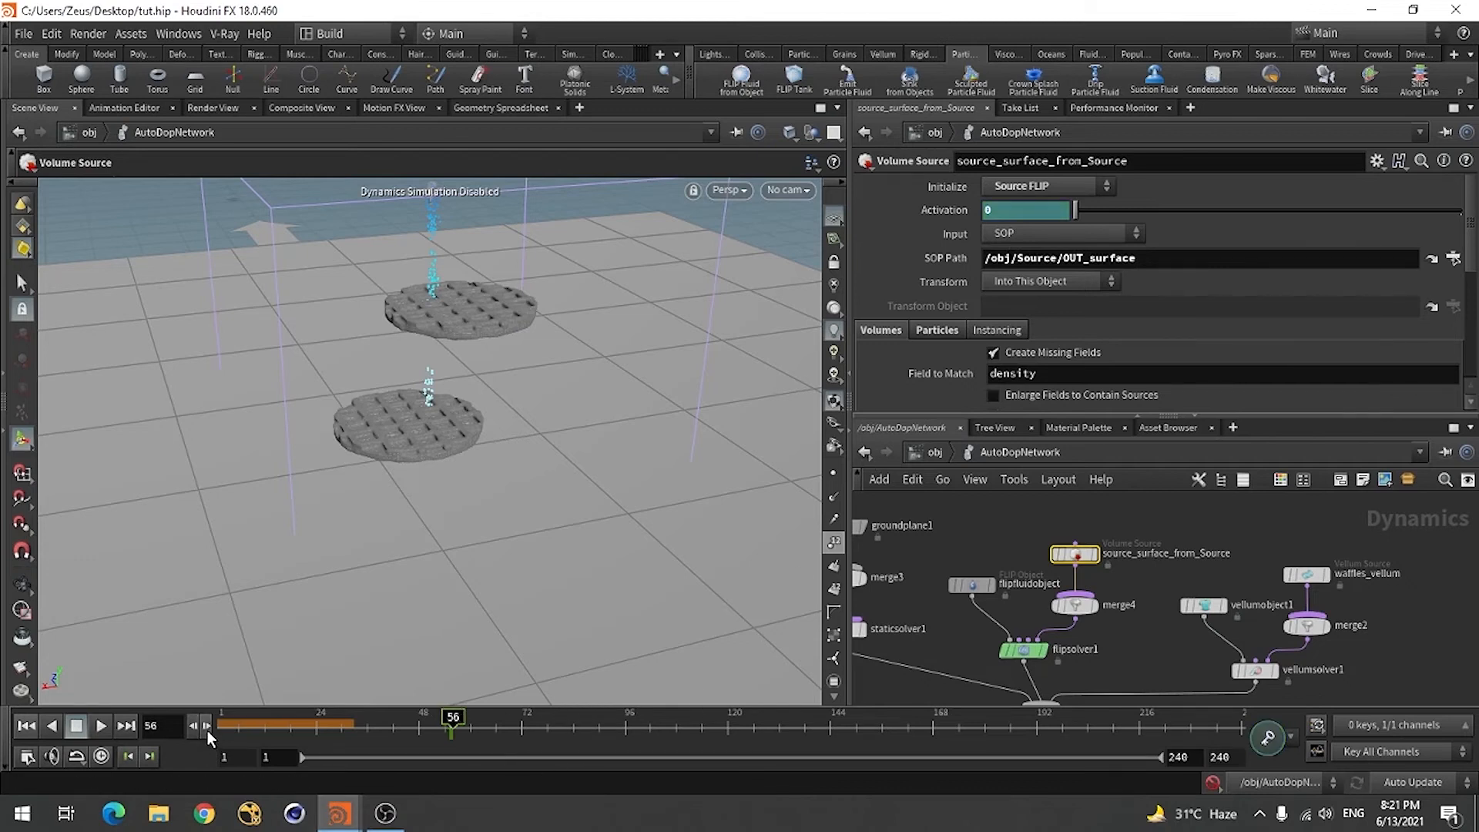
{"action": "left_click", "coordinate": [1008, 210]}
{"action": "type", "text": "1"}
{"action": "key", "text": "Return"}
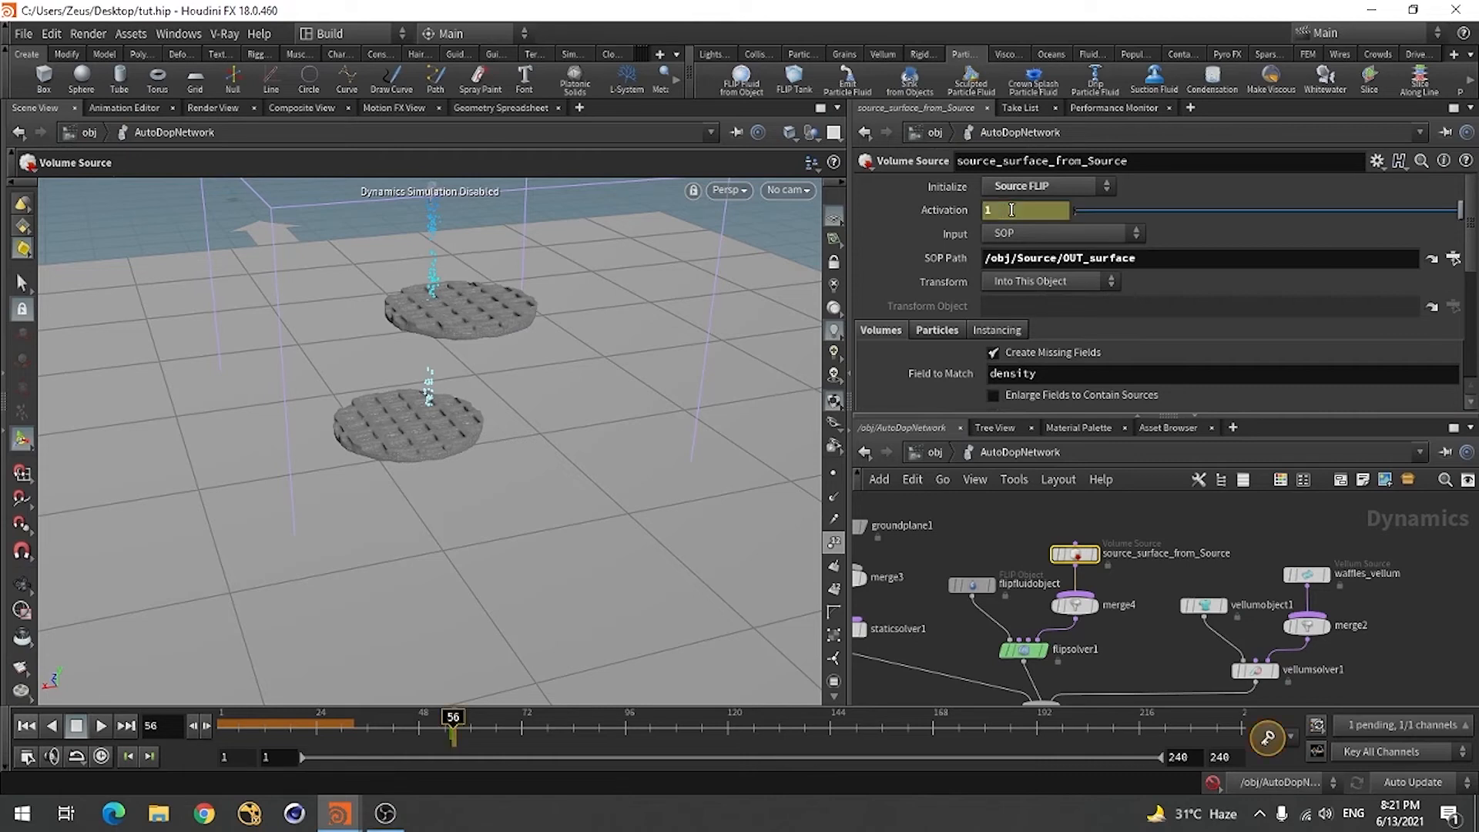
{"action": "left_click", "coordinate": [1268, 737]}
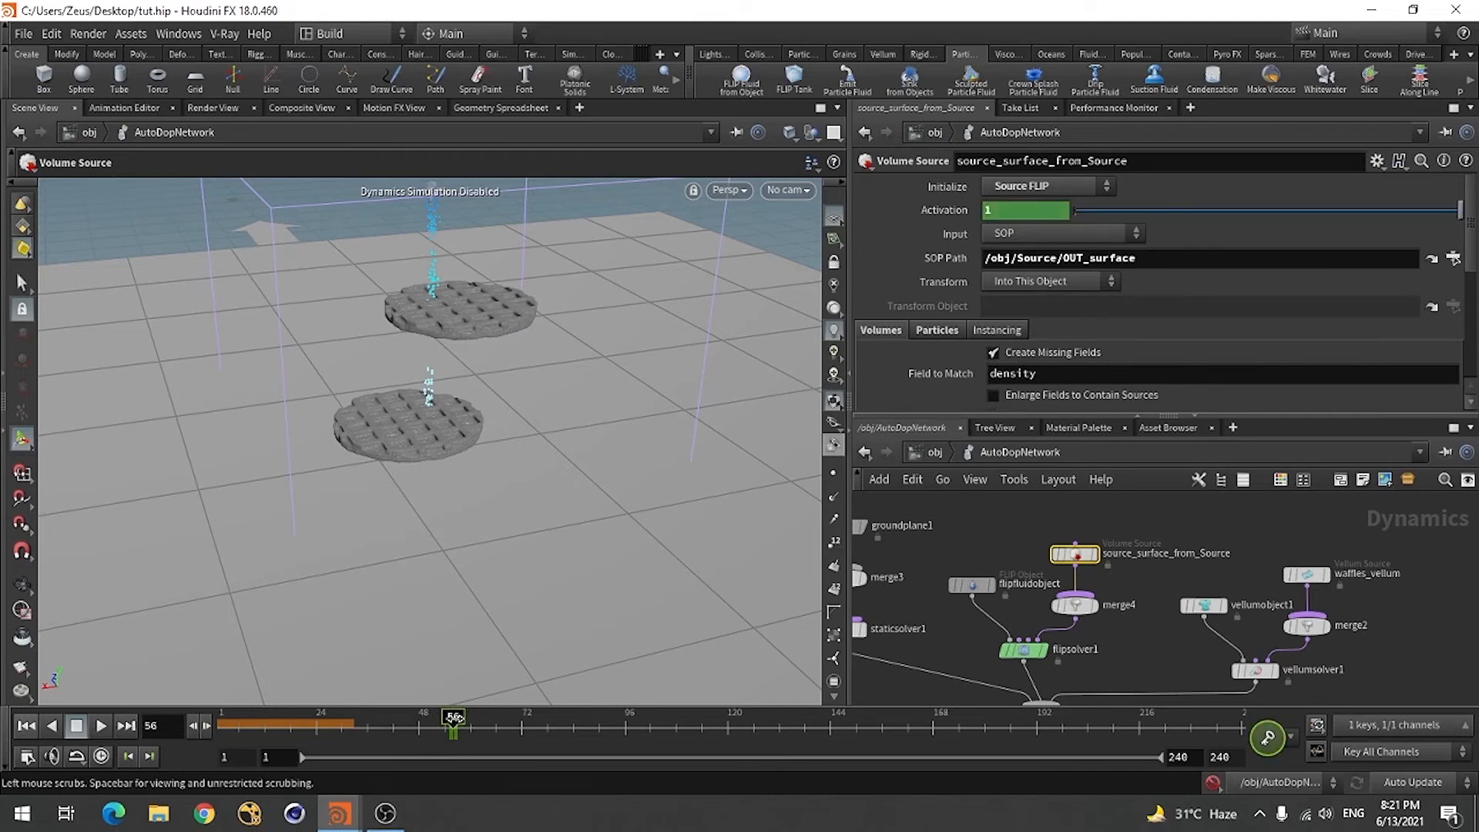
- Keyframe the Activation of source_surface_from_Source at 1 on frame 101 and at 0 on frame 102
{"action": "left_click_drag", "start_coordinate": [454, 718], "coordinate": [648, 729]}
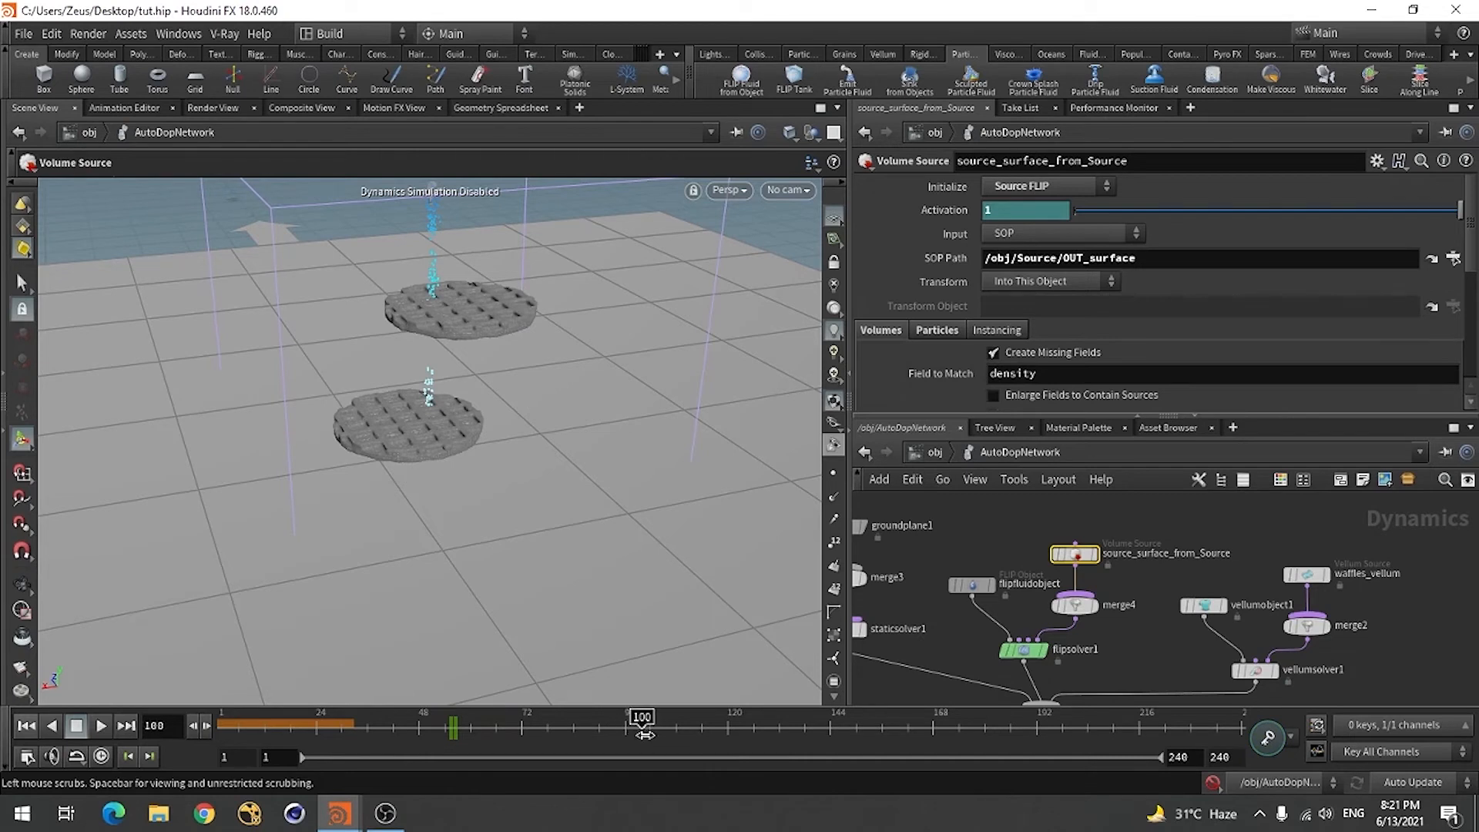
{"action": "left_click", "coordinate": [1001, 213], "text": "alt"}
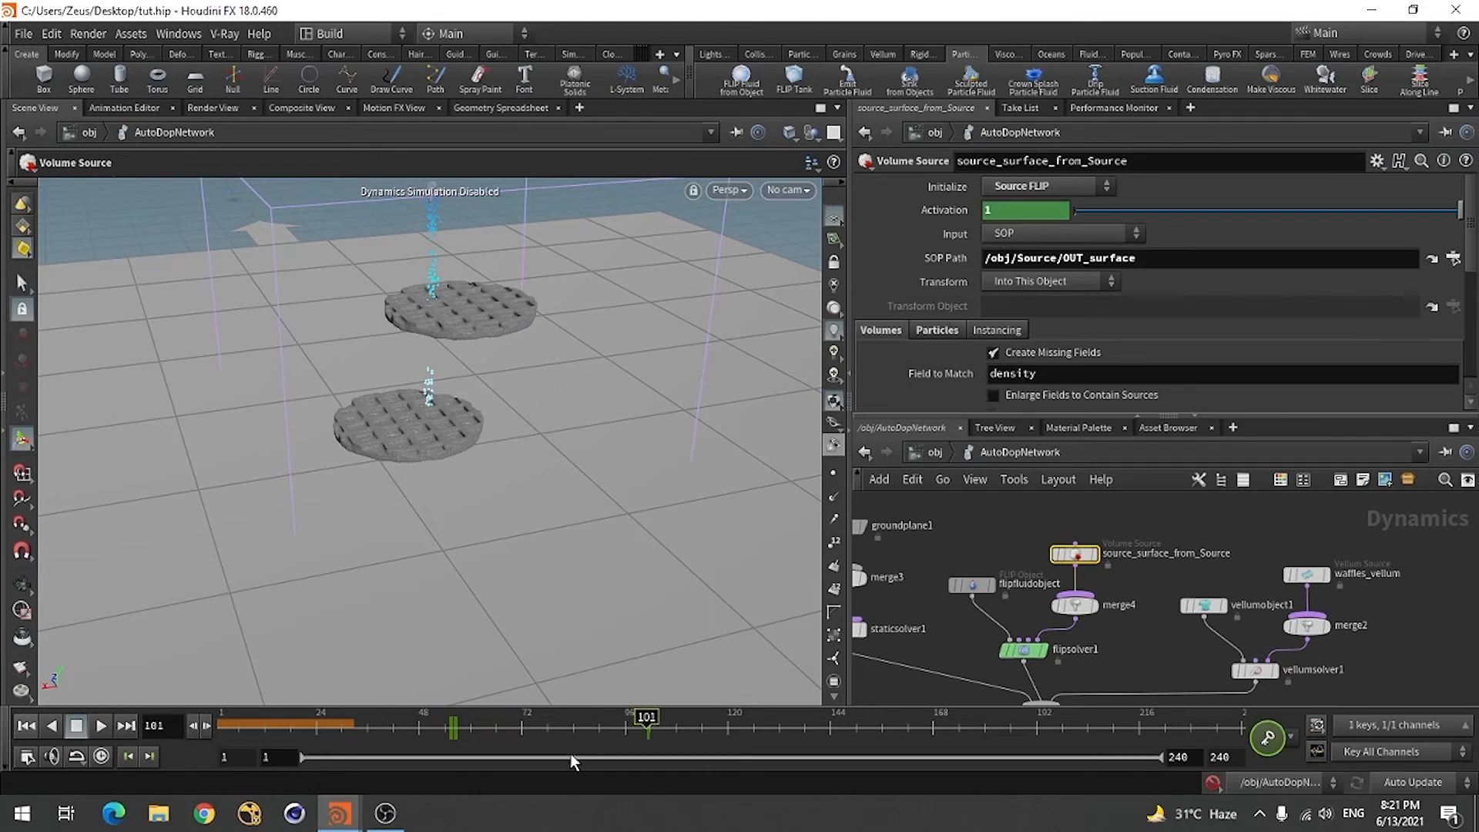
{"action": "left_click", "coordinate": [207, 727]}
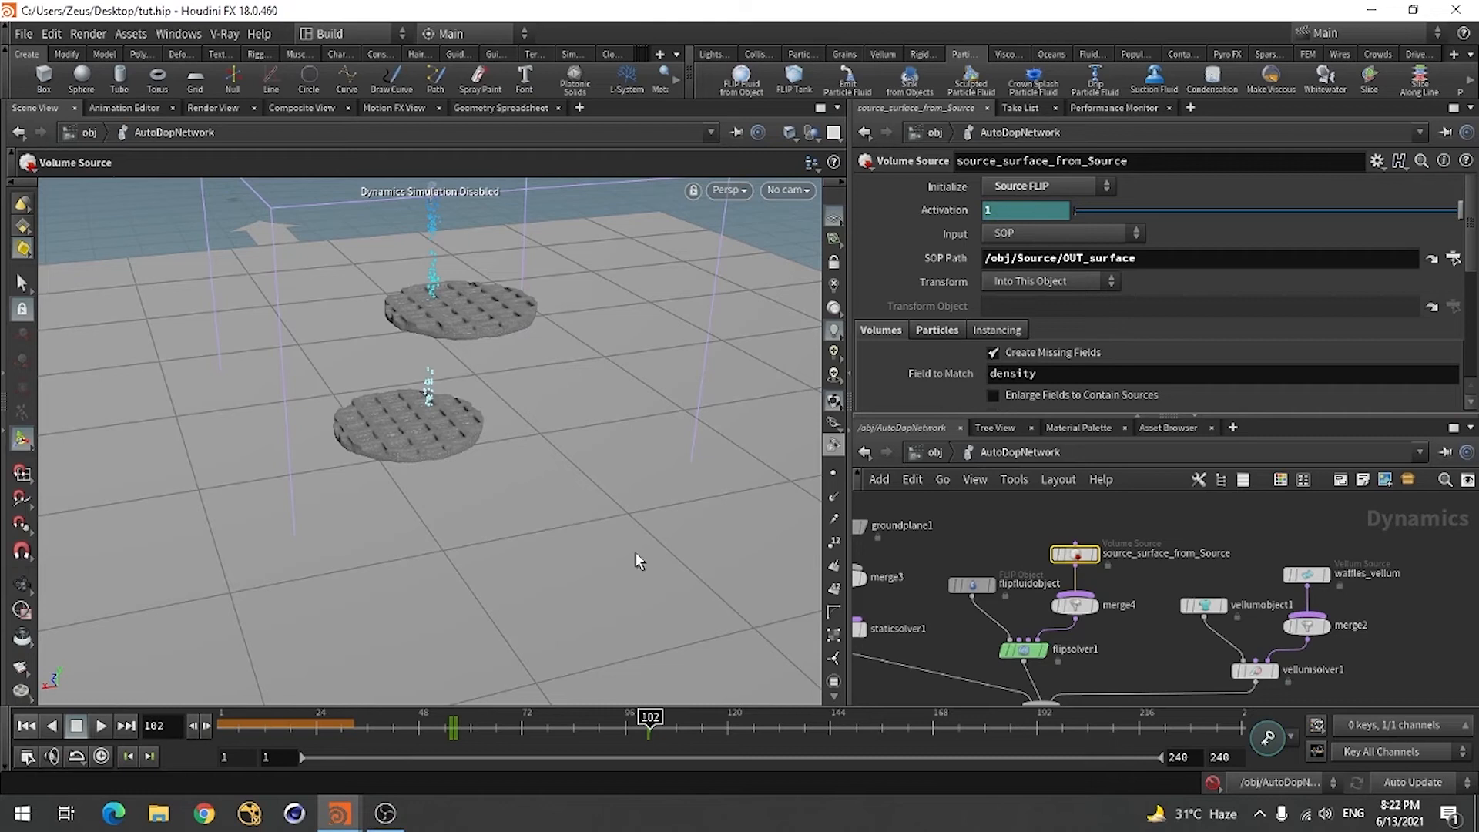
{"action": "left_click", "coordinate": [1006, 209]}
{"action": "type", "text": "0"}
{"action": "key", "text": "Return"}
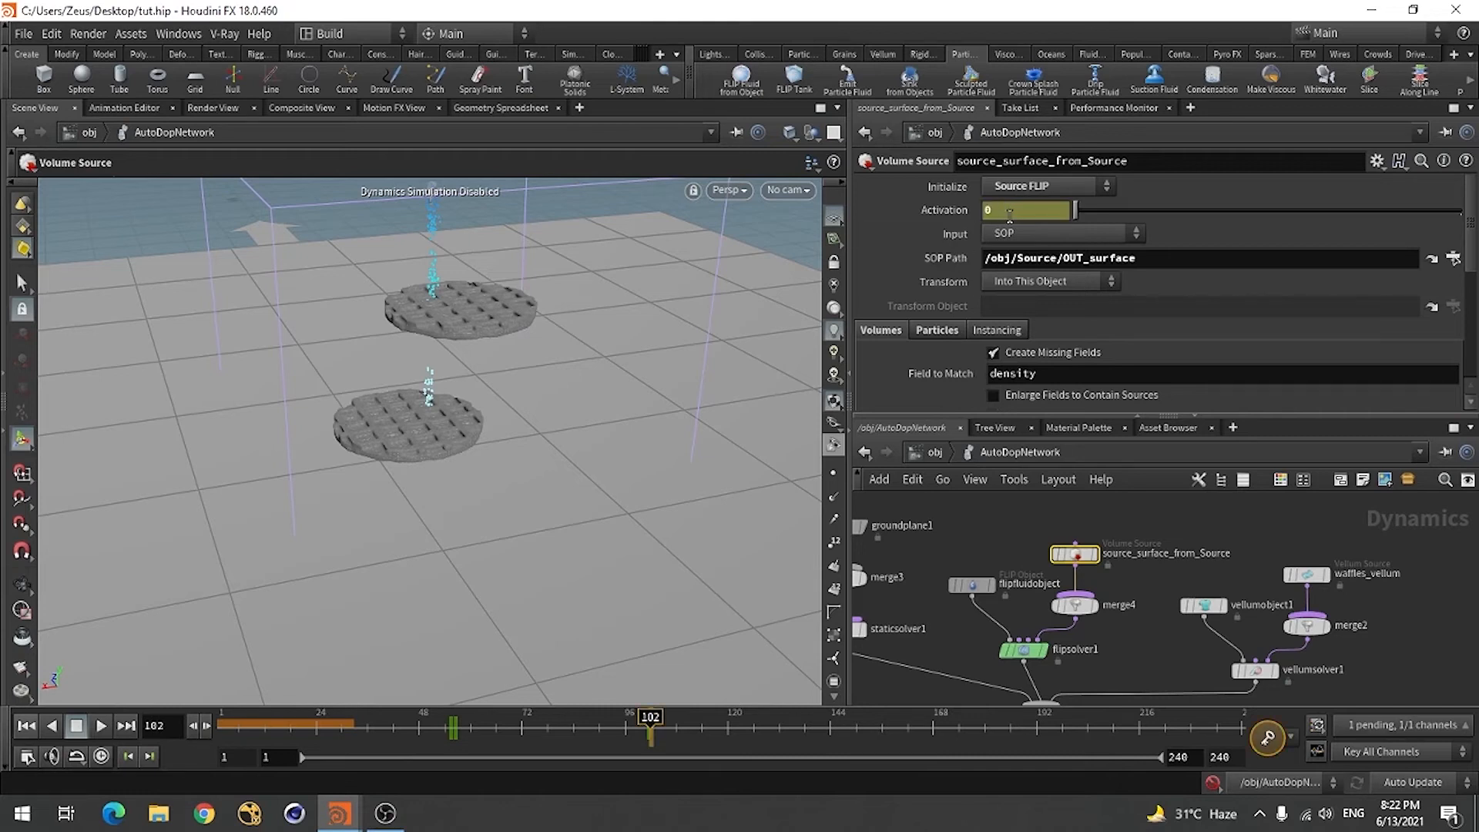
{"action": "left_click", "coordinate": [1009, 212], "text": "alt"}
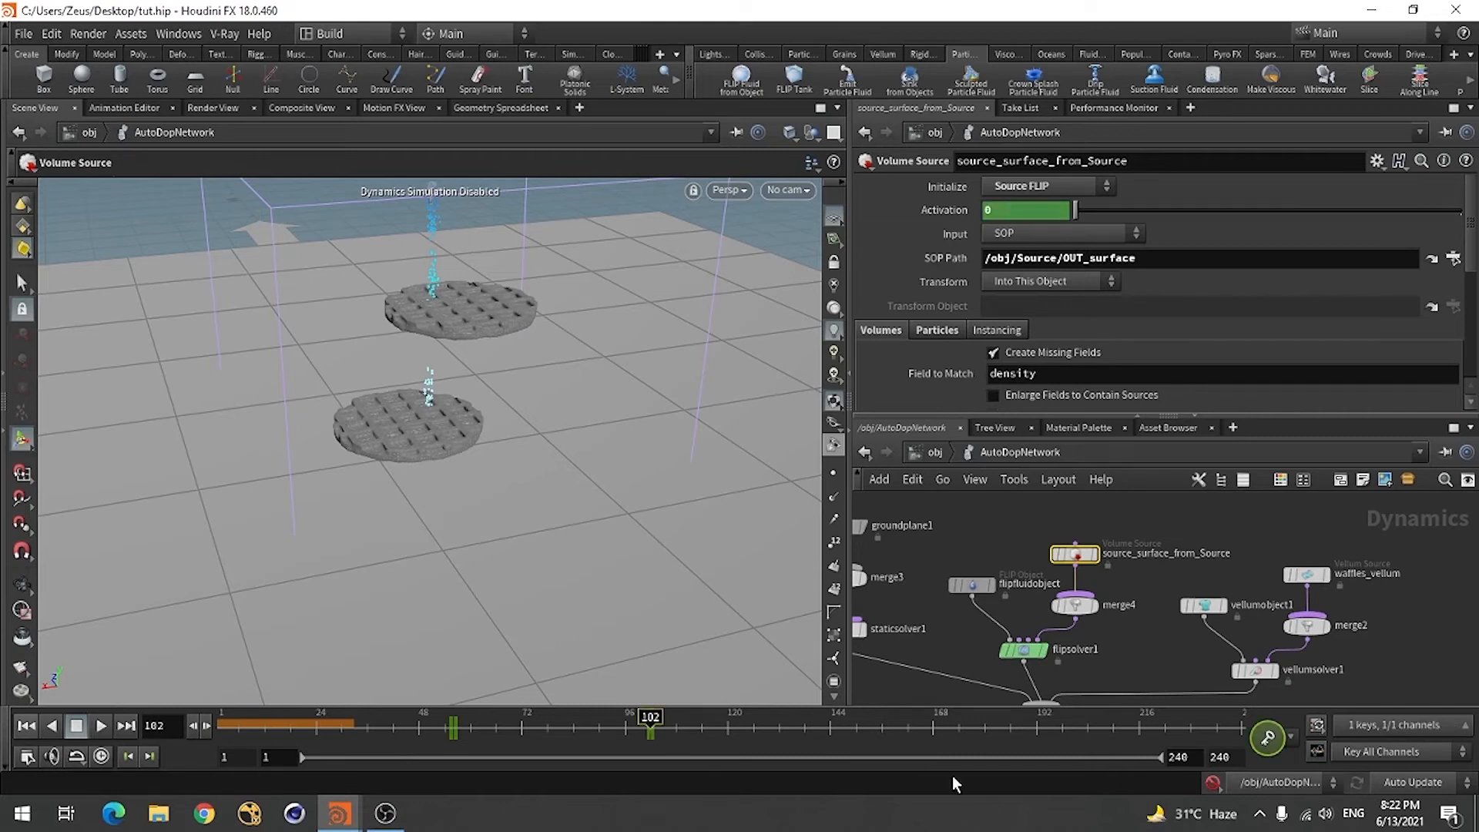
- Set both the playback range end and the global animation end to frame 150
{"action": "left_click", "coordinate": [1197, 757]}
{"action": "type", "text": "150"}
{"action": "key", "text": "Return"}
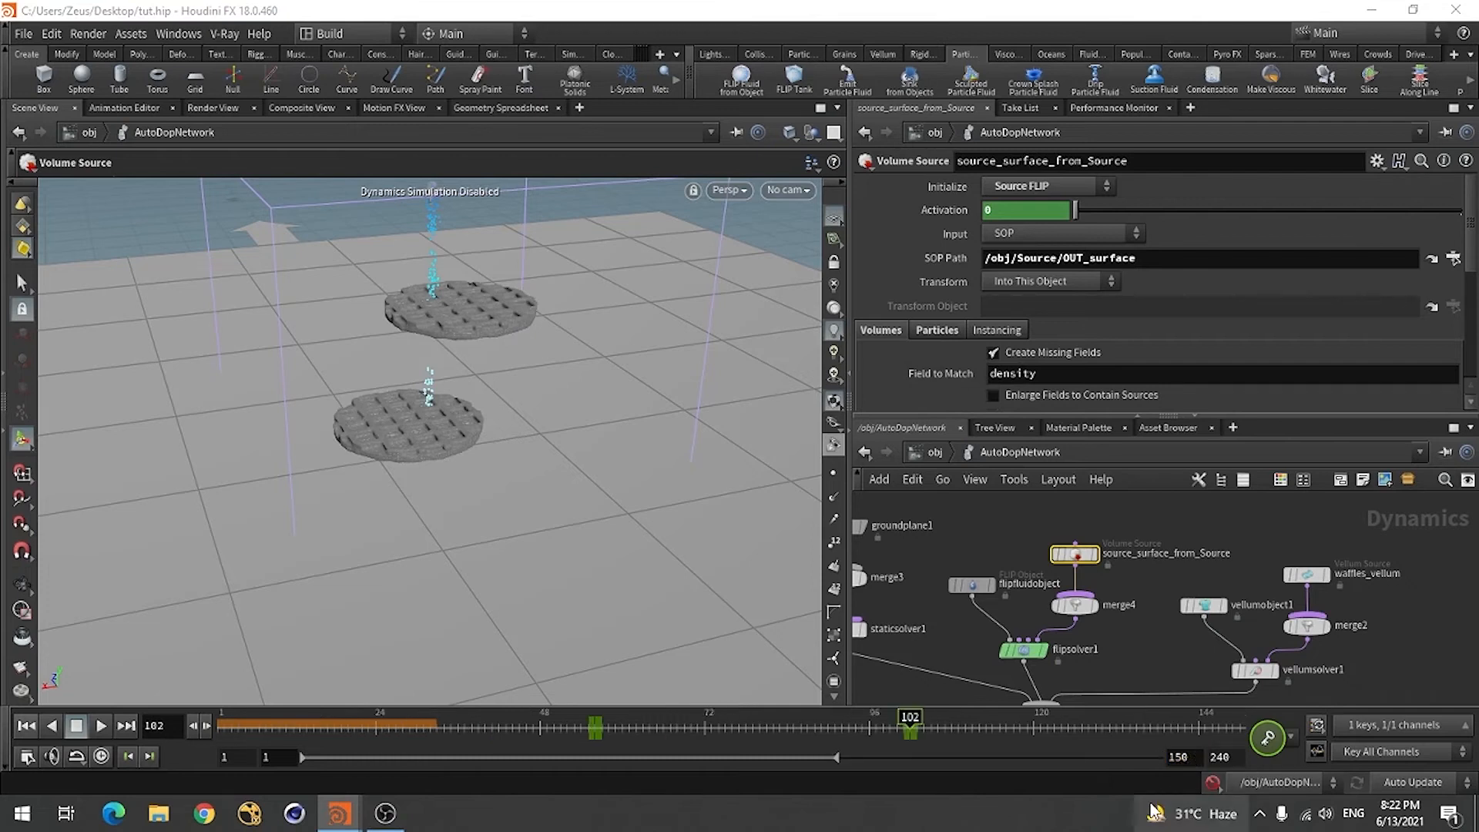
{"action": "left_click", "coordinate": [1233, 755]}
{"action": "type", "text": "1"}
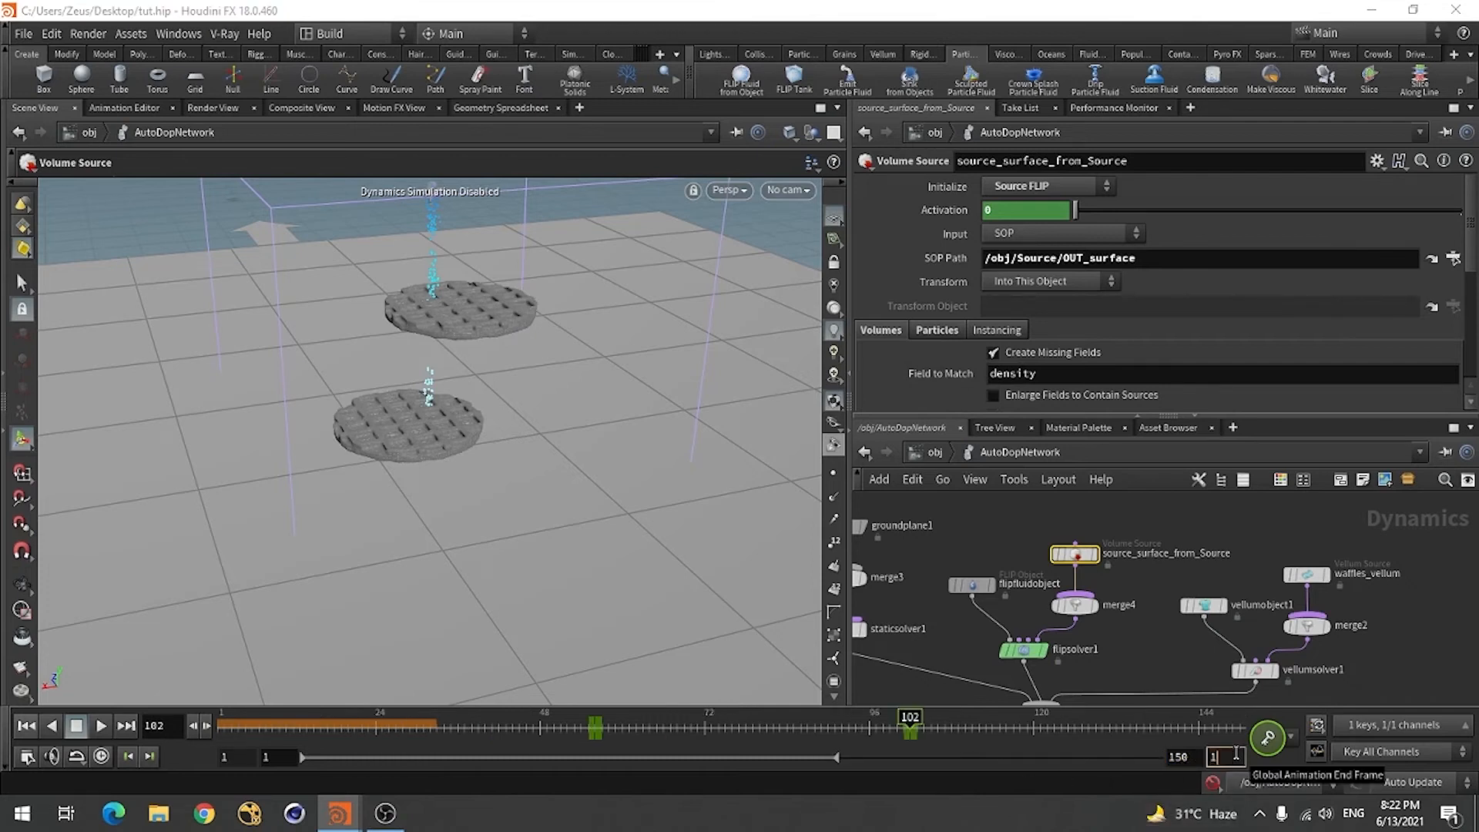
{"action": "type", "text": "50"}
{"action": "key", "text": "Return"}
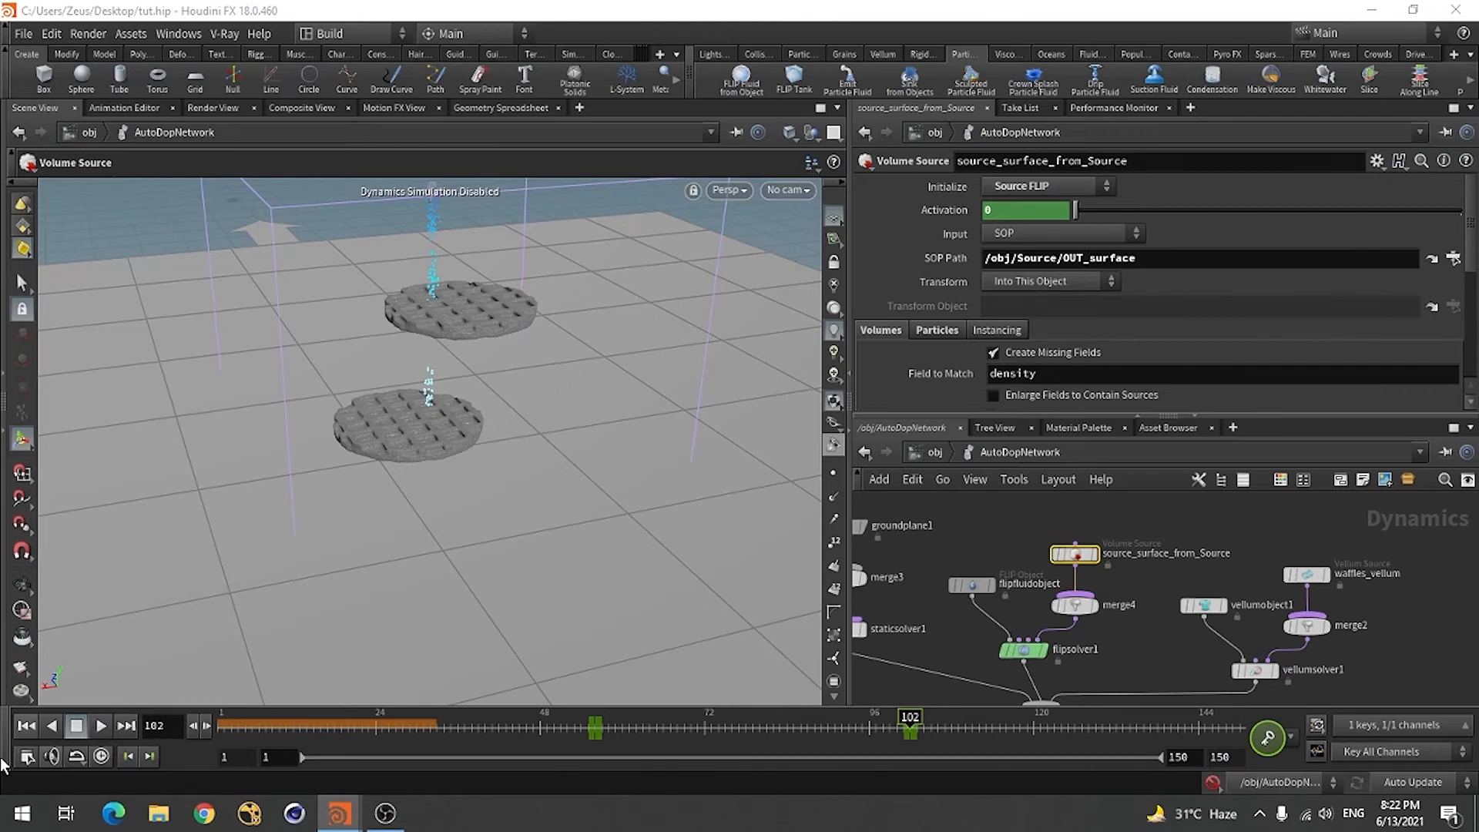
- Return to frame 1 and set flipfluidobject's Particle Separation to 0.03
{"action": "left_click", "coordinate": [26, 728]}
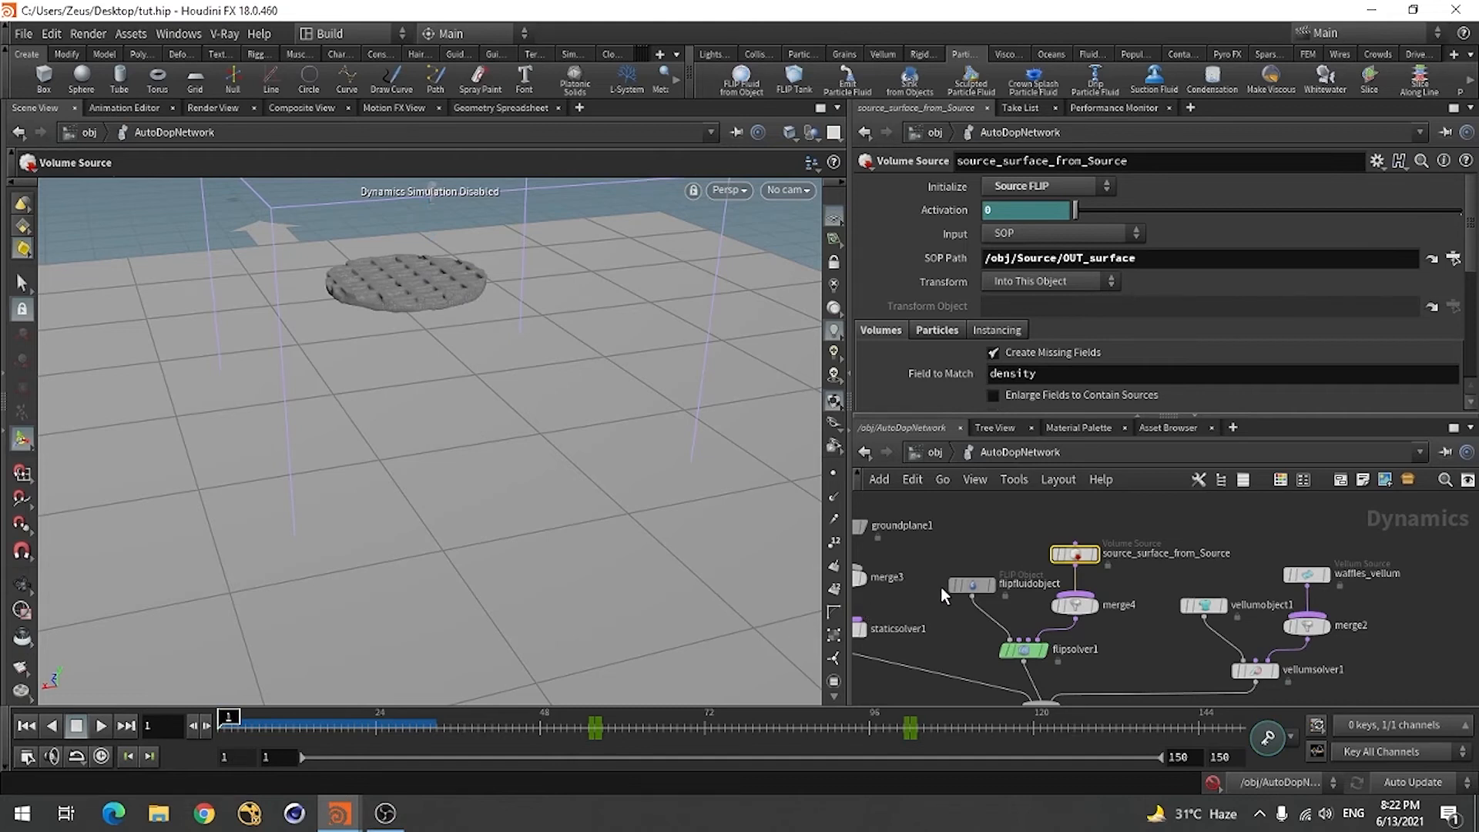
{"action": "left_click", "coordinate": [972, 585]}
{"action": "left_click", "coordinate": [1028, 218]}
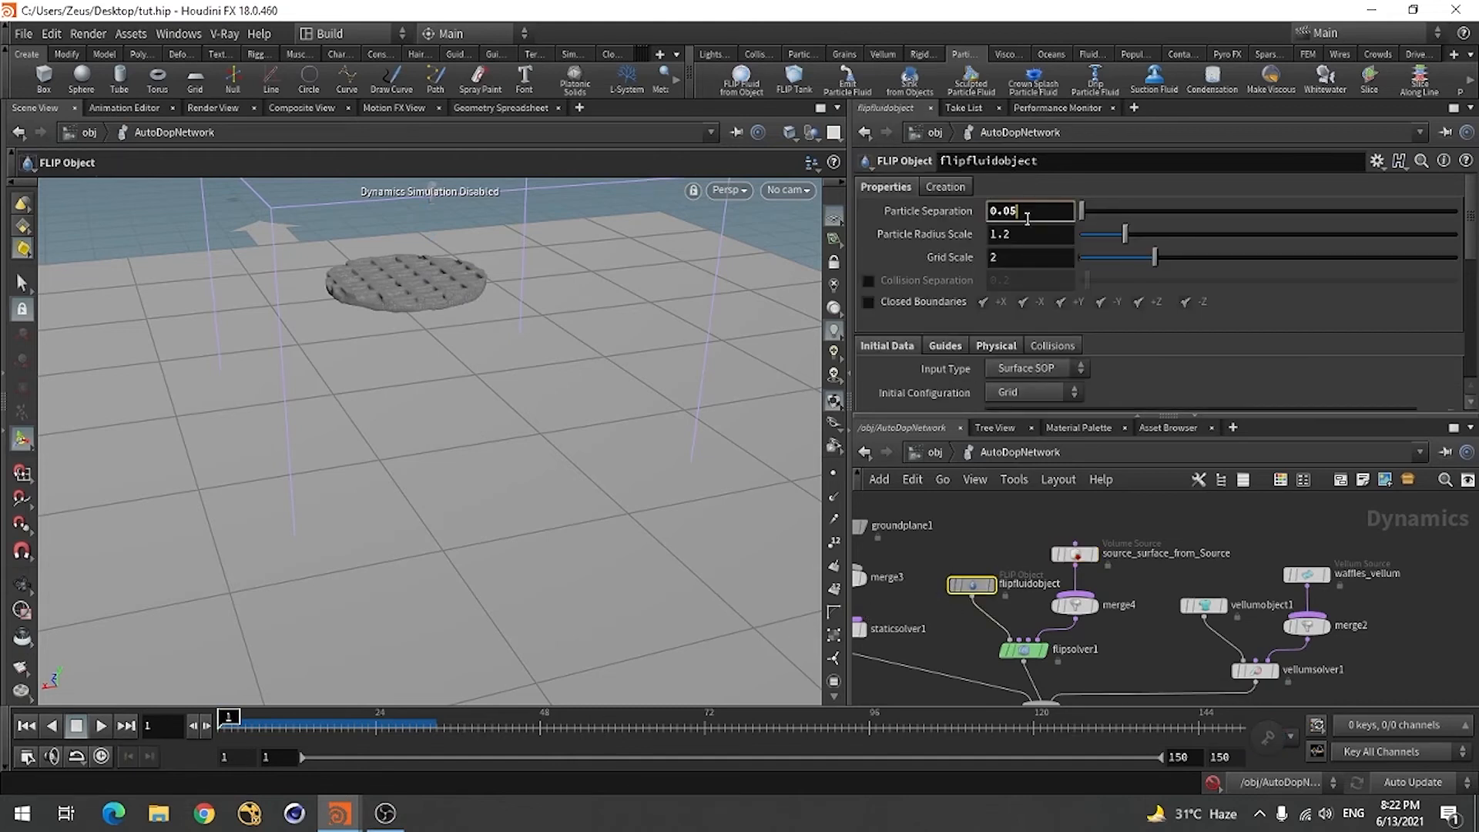
{"action": "type", "text": "3"}
{"action": "key", "text": "Return"}
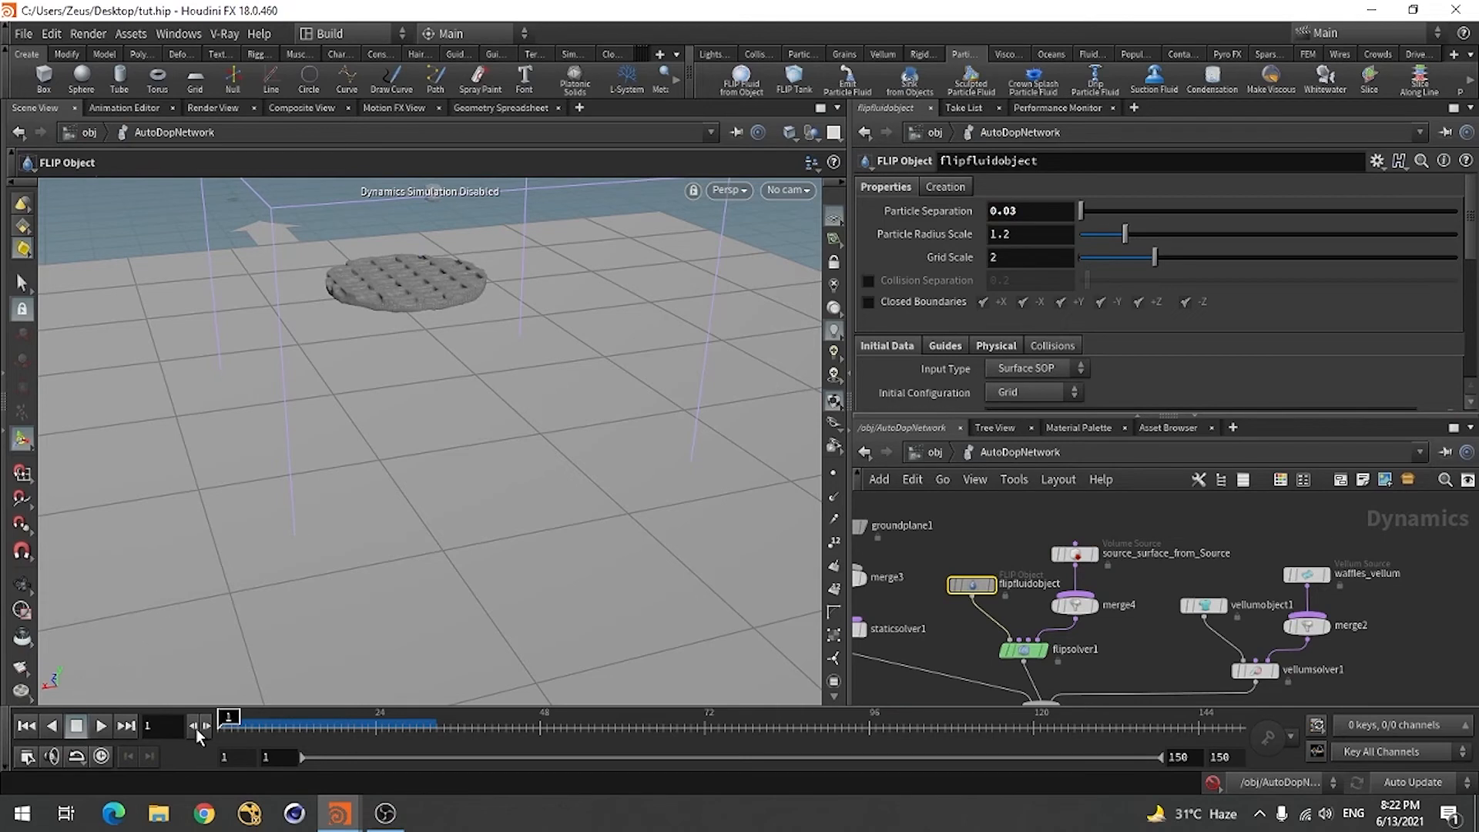
- Re-enable the dynamics simulation, save the scene, and play the simulation from frame 1
{"action": "left_click", "coordinate": [1212, 785]}
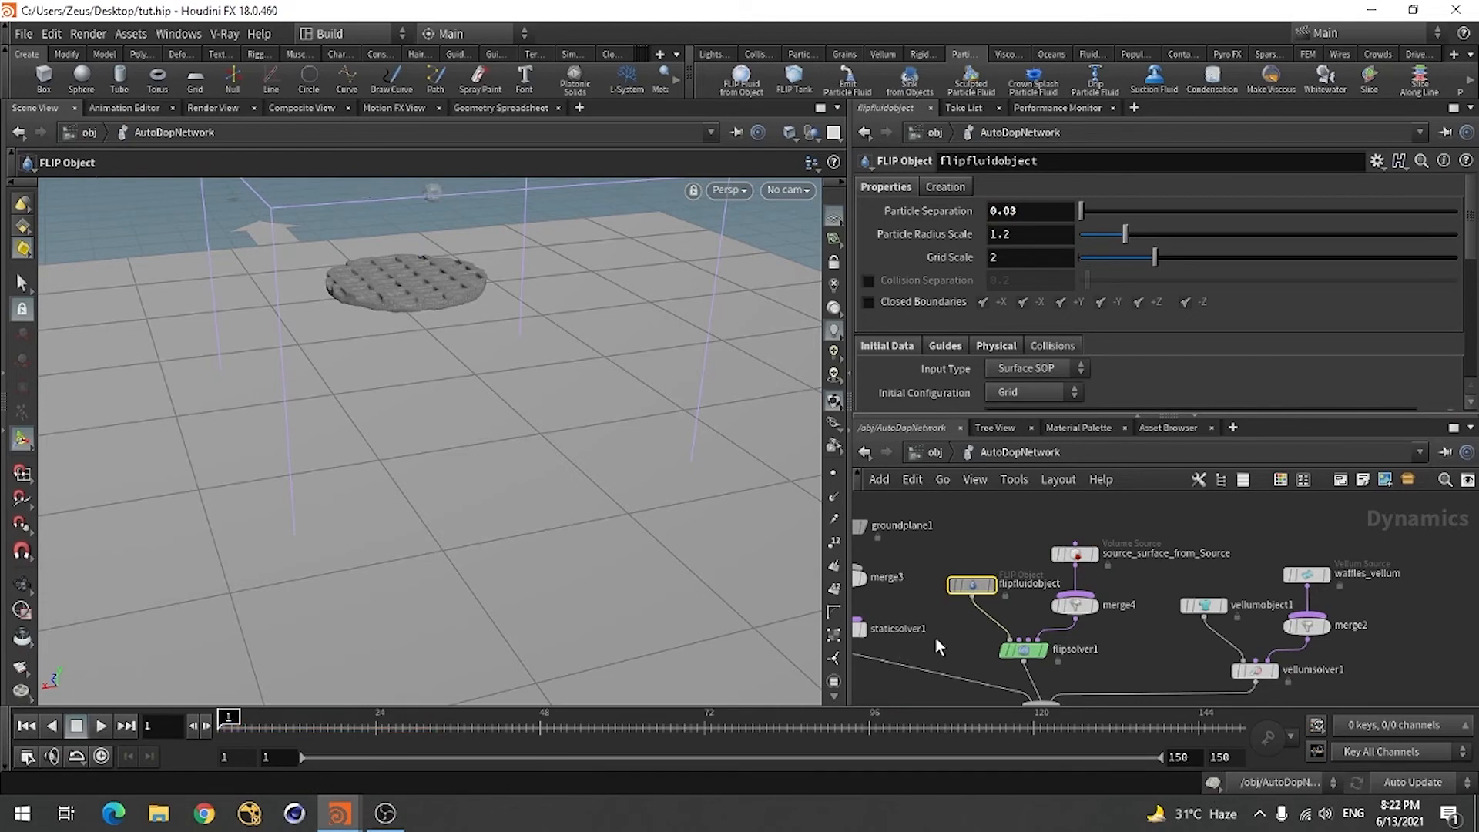
{"action": "key", "text": "ctrl+s"}
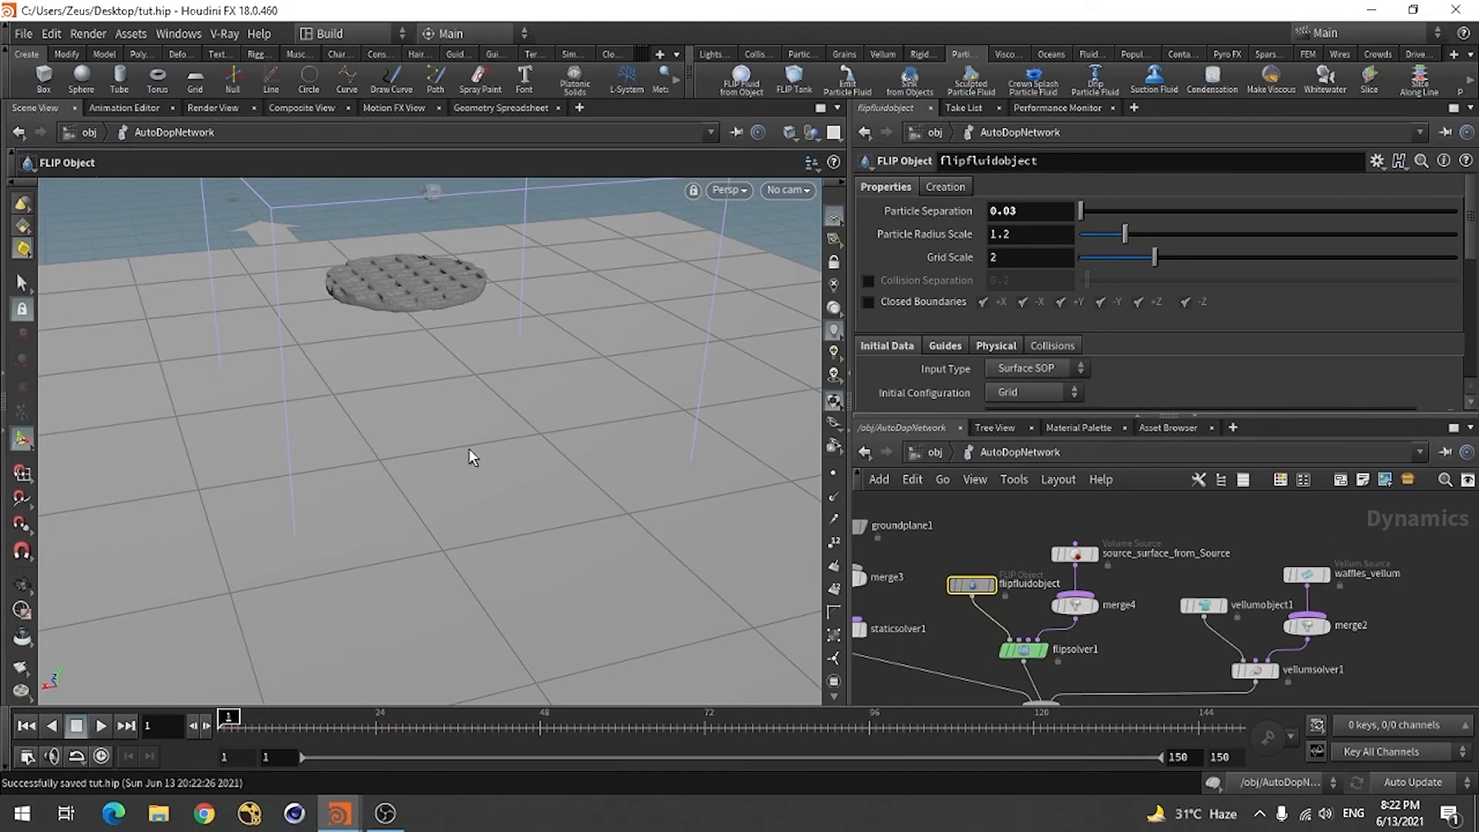
{"action": "left_click_drag", "start_coordinate": [360, 468], "coordinate": [391, 464], "text": "alt"}
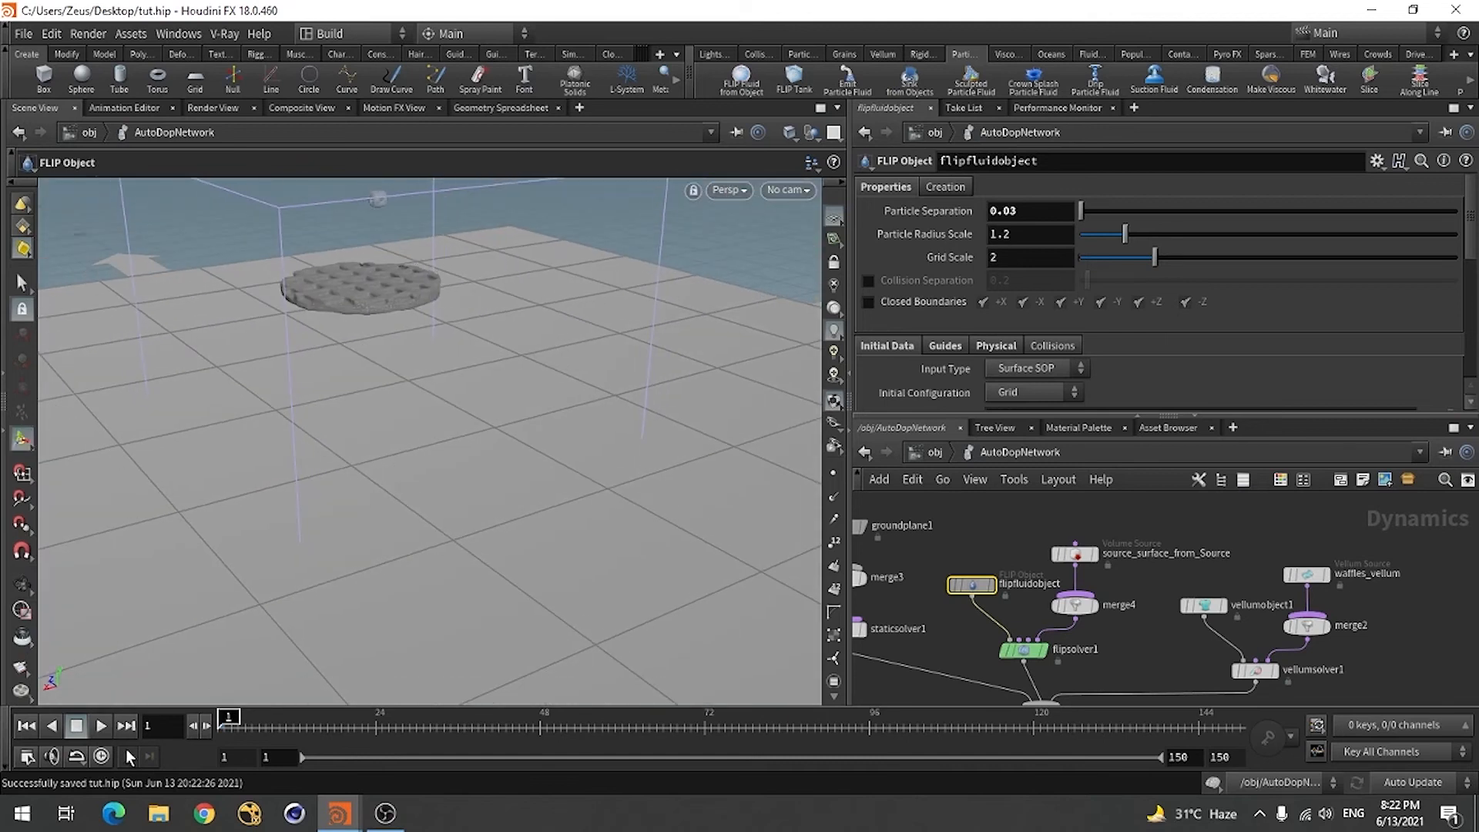
{"action": "left_click", "coordinate": [103, 728]}
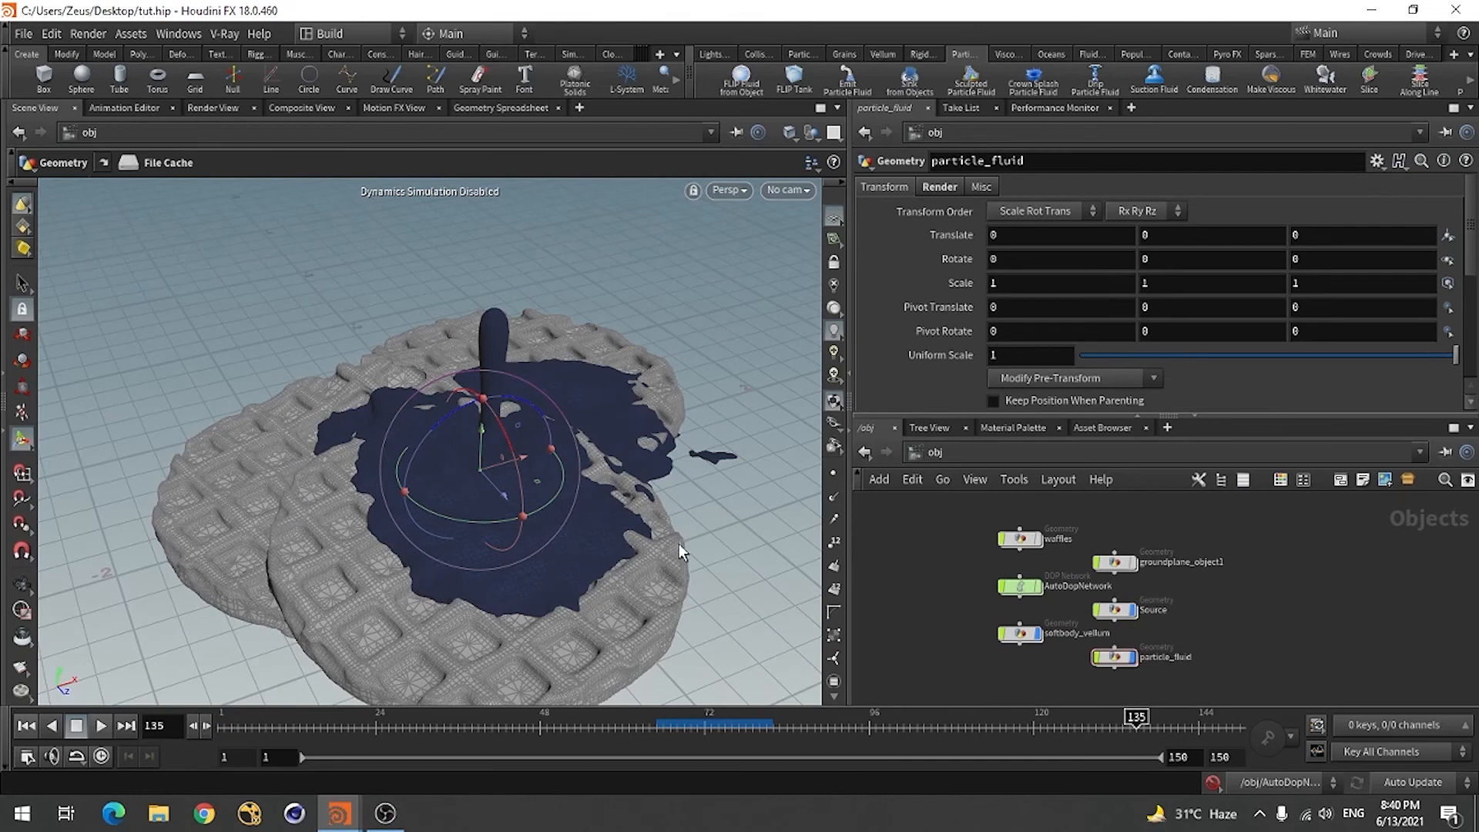
- Inspect the file cache settings inside softbody_vellum and particle_fluid, then return to the object level
{"action": "left_click_drag", "start_coordinate": [674, 588], "coordinate": [645, 581]}
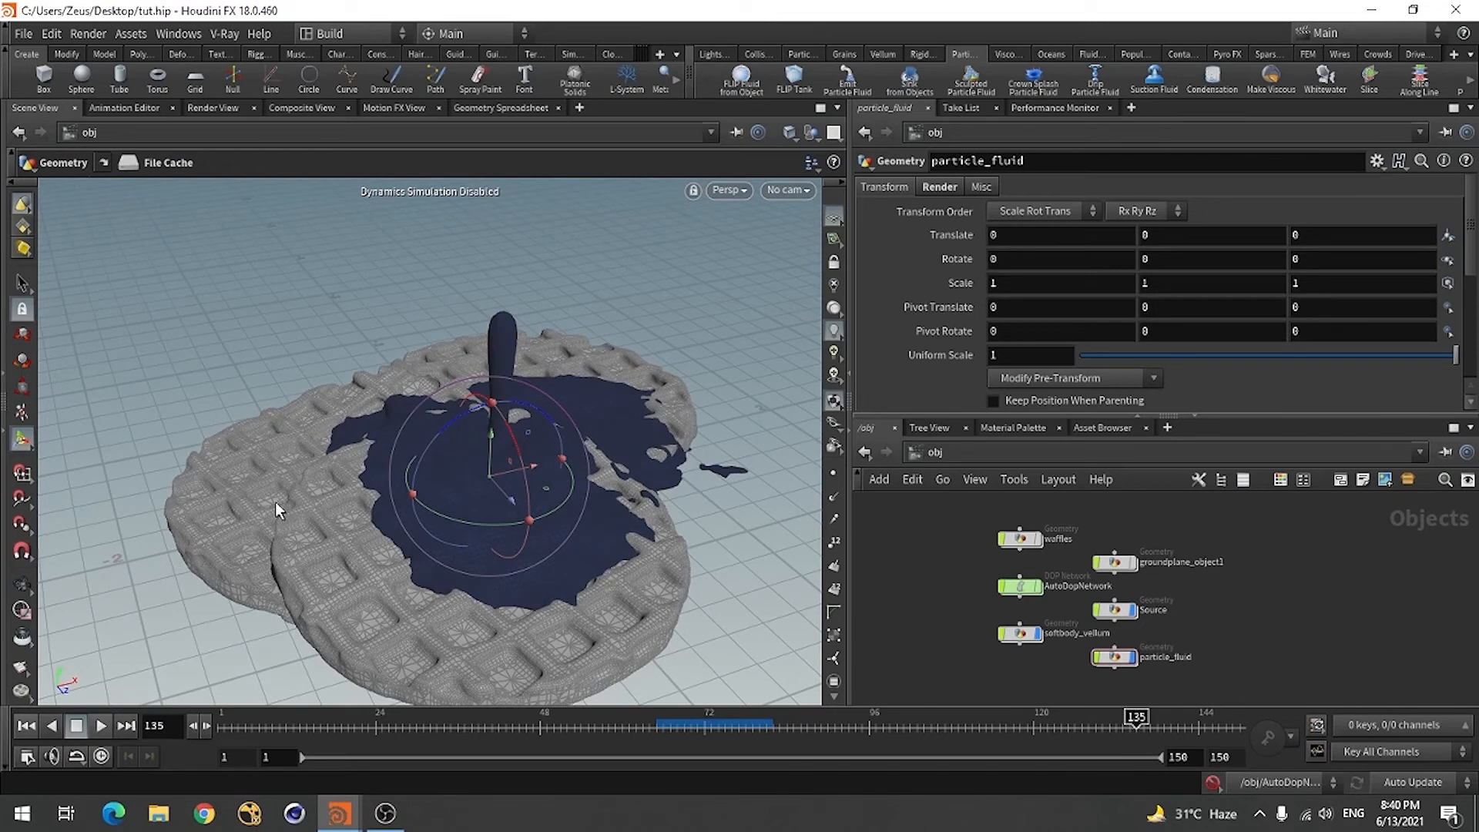
{"action": "double_click", "coordinate": [1017, 635]}
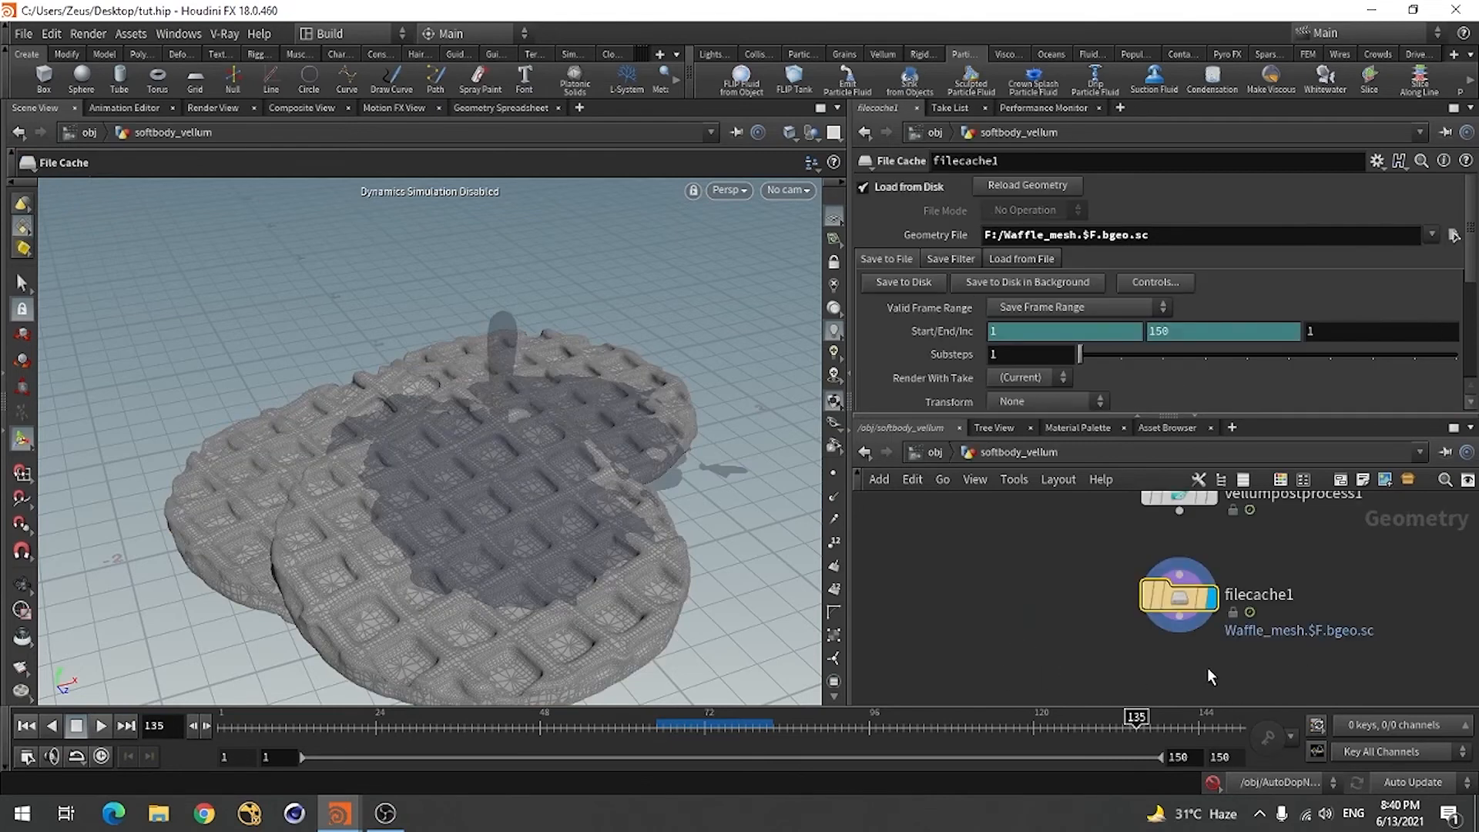
{"action": "left_click", "coordinate": [933, 453]}
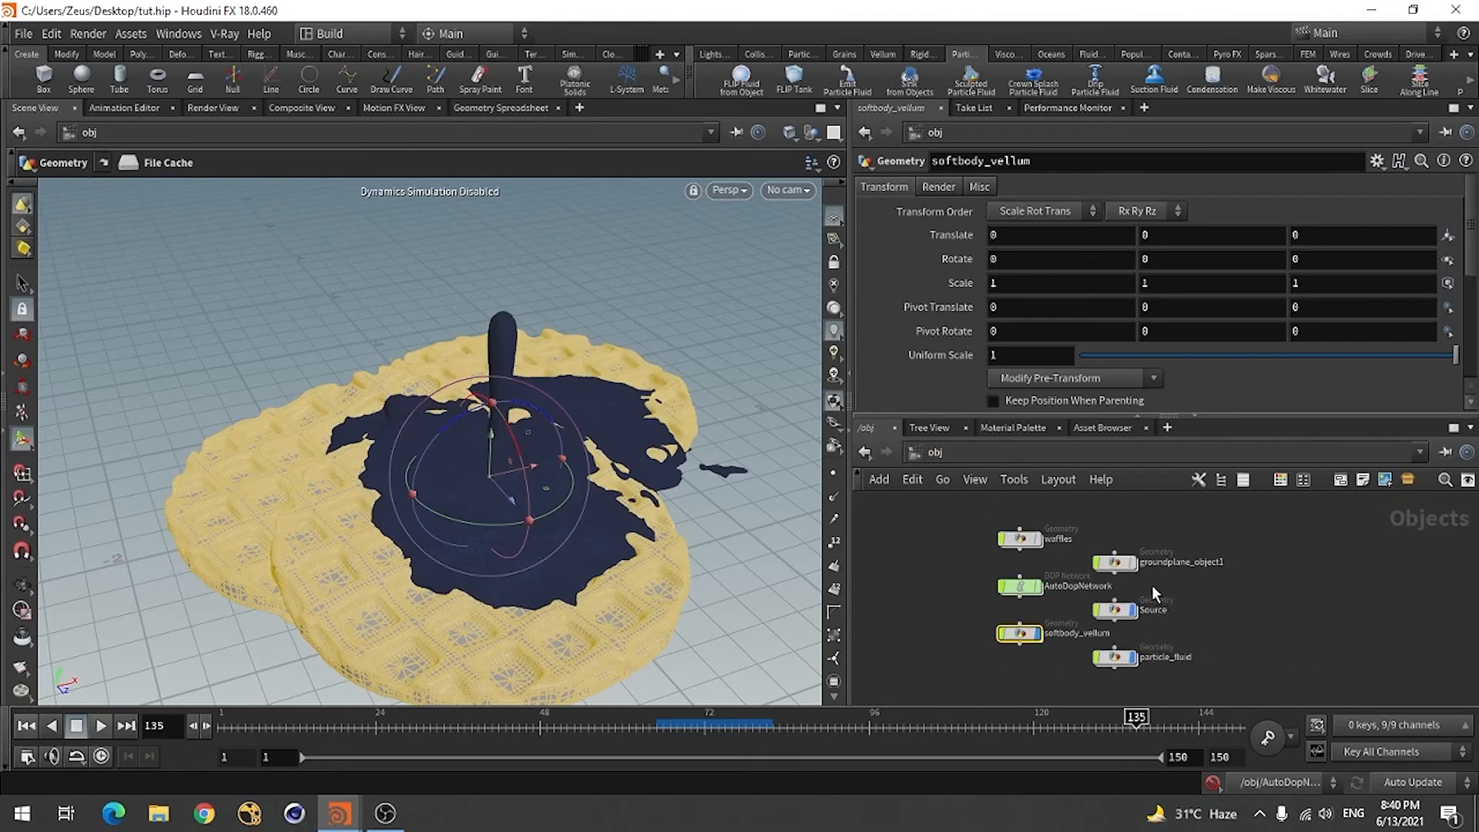
{"action": "double_click", "coordinate": [1115, 657]}
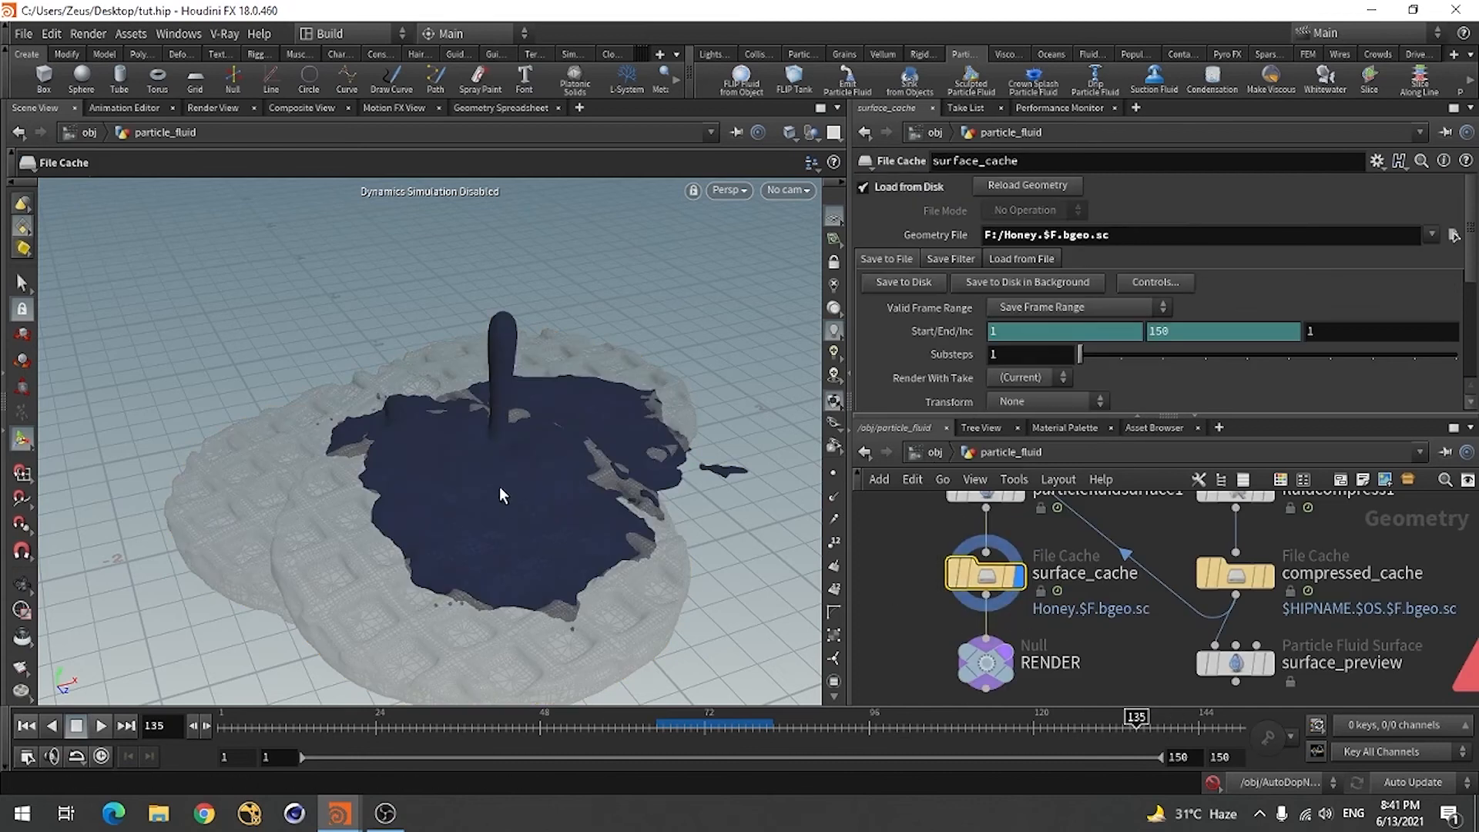
{"action": "left_click", "coordinate": [934, 453]}
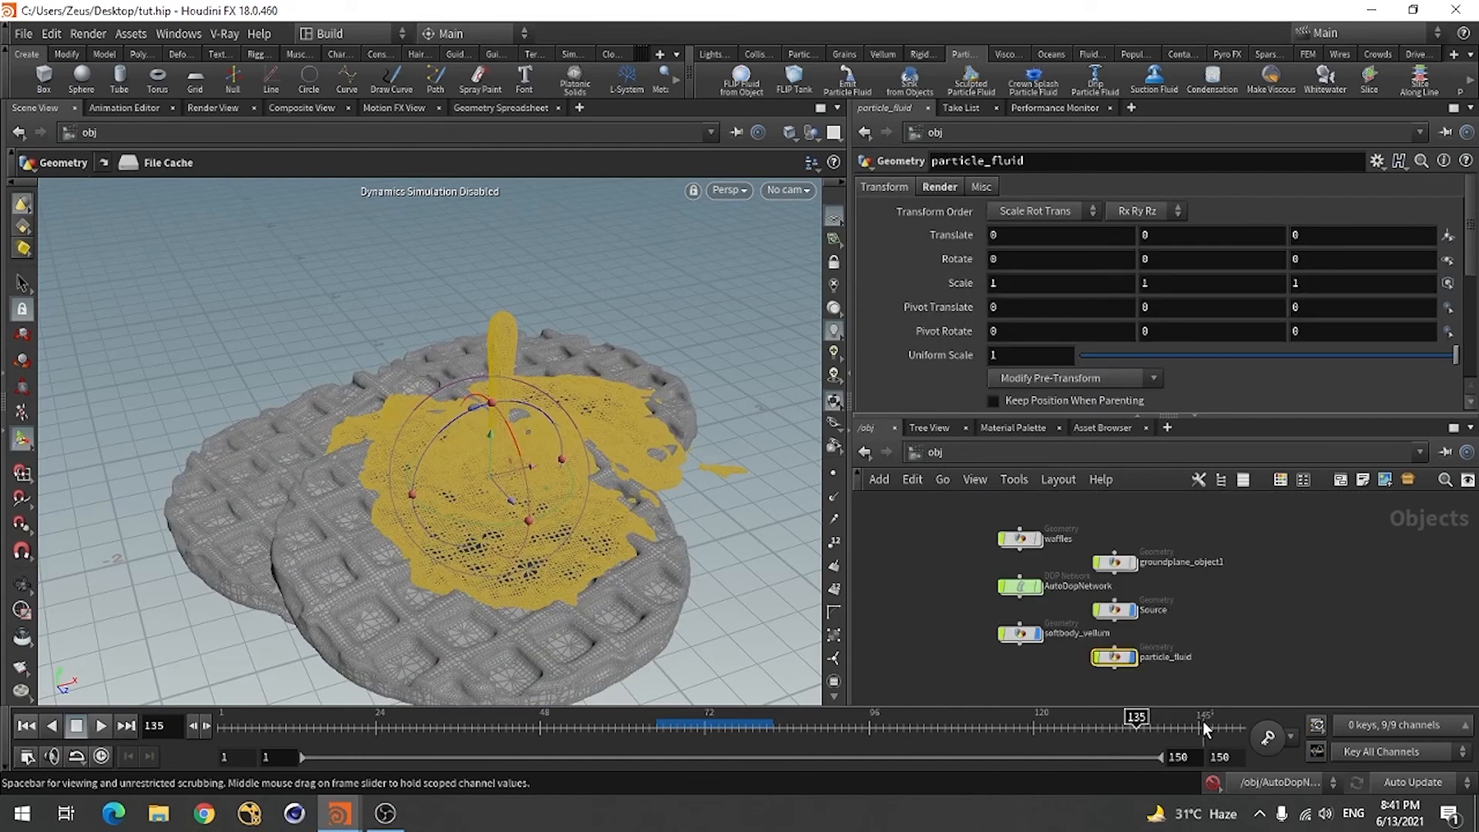
- Clear the material path from particle_fluid's render settings and check the fluid over the waffles
{"action": "left_click", "coordinate": [944, 187]}
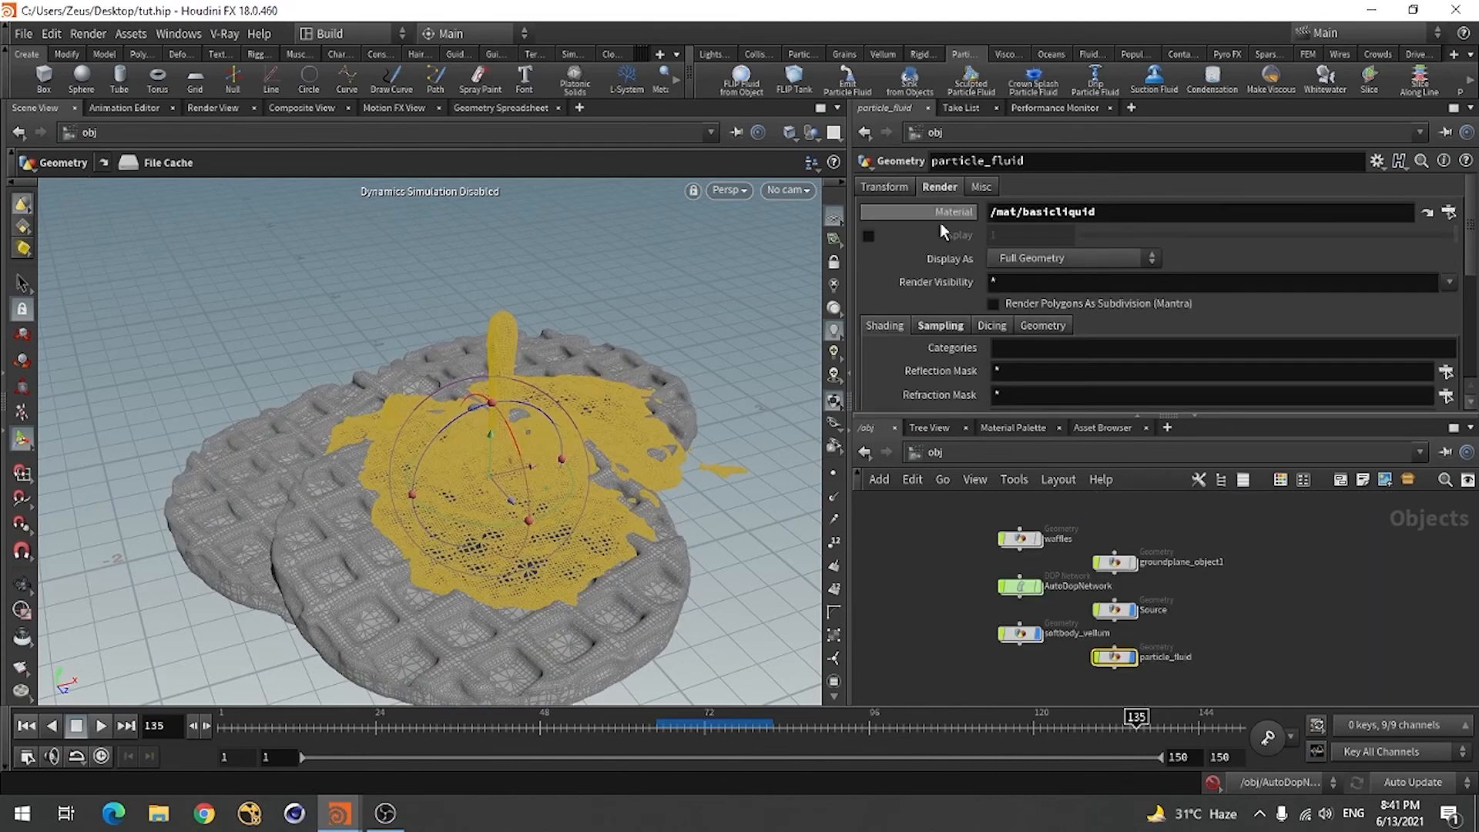
{"action": "double_click", "coordinate": [1119, 221]}
{"action": "key", "text": "BackSpace"}
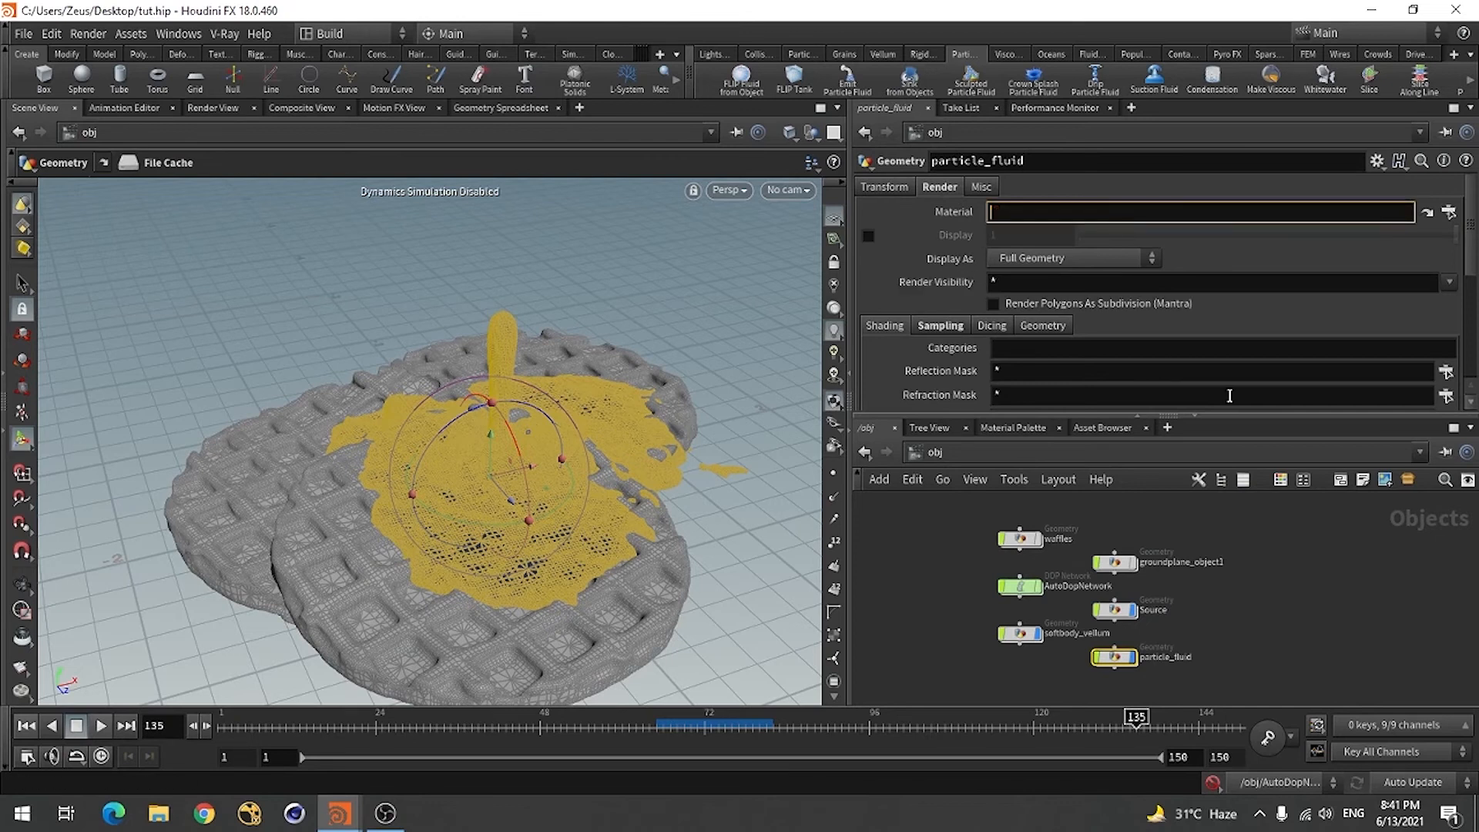
{"action": "left_click", "coordinate": [1349, 570]}
{"action": "left_click_drag", "start_coordinate": [601, 563], "coordinate": [571, 557], "text": "alt"}
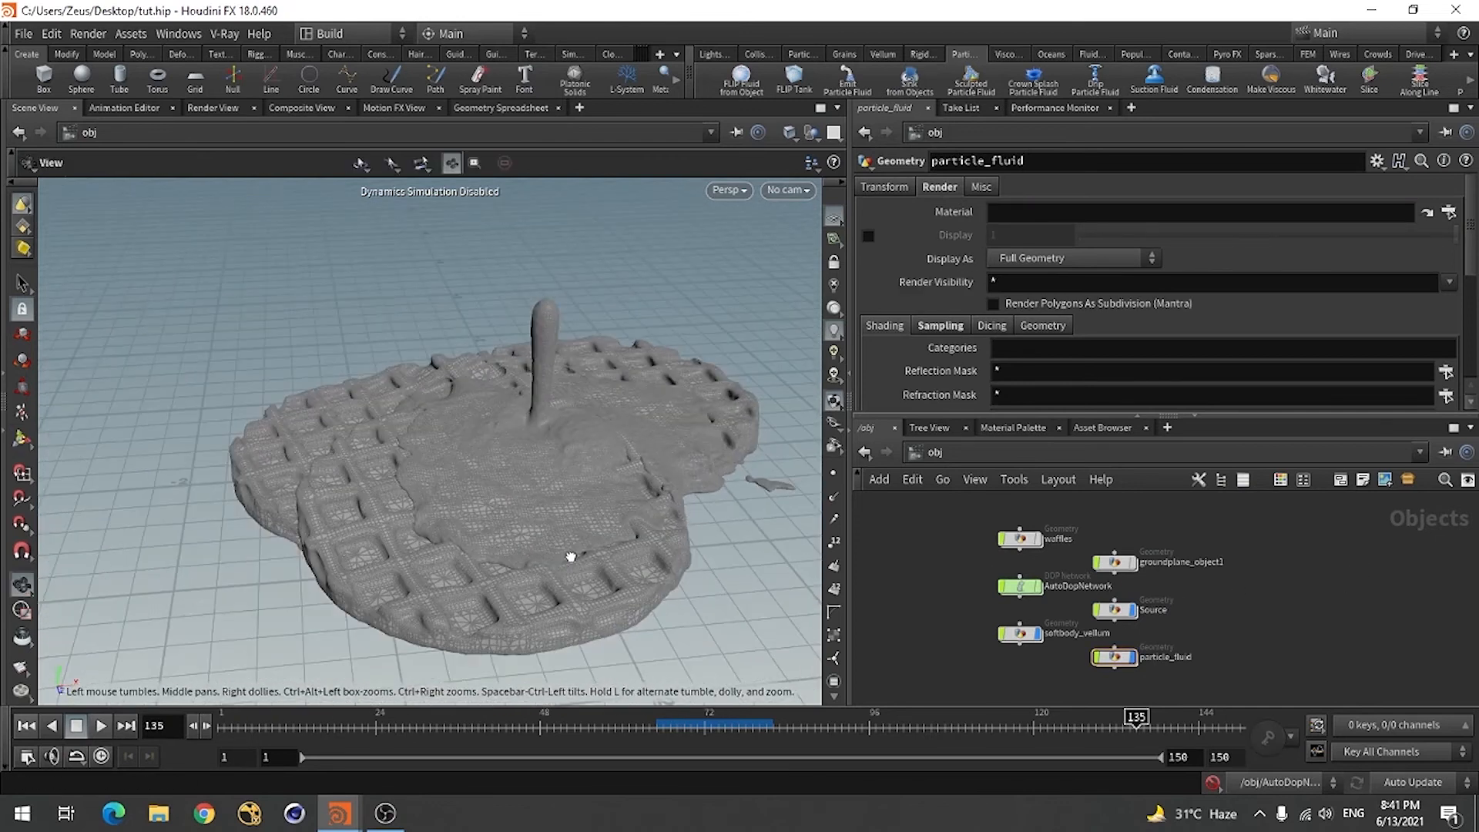
{"action": "right_click_drag", "start_coordinate": [644, 521], "coordinate": [503, 522], "text": "alt"}
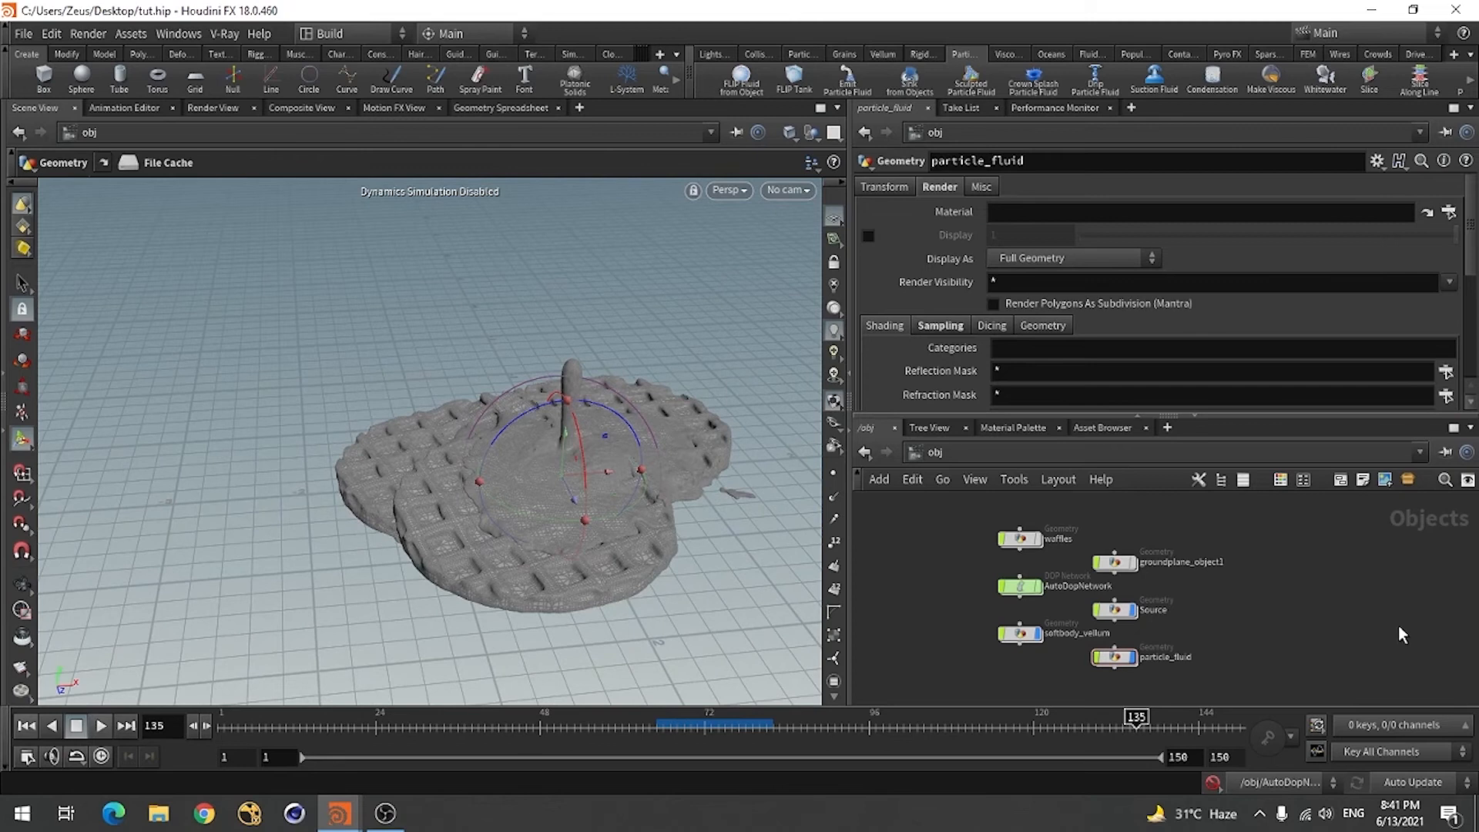
- Add a Grid object to the scene and set its Uniform Scale to 10
{"action": "key", "text": "Tab"}
{"action": "type", "text": "gri"}
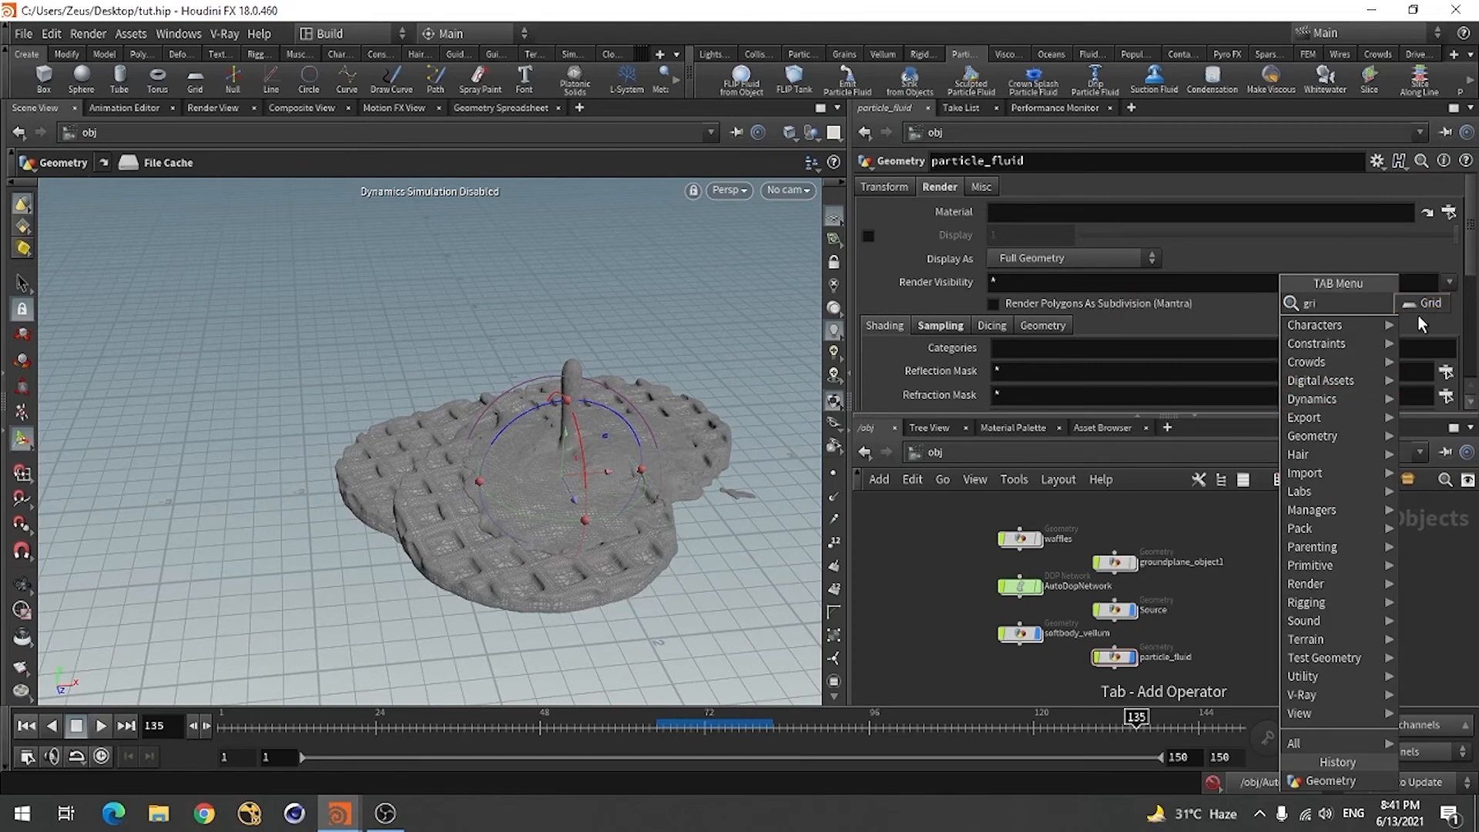
{"action": "left_click", "coordinate": [1420, 307]}
{"action": "left_click", "coordinate": [1251, 611]}
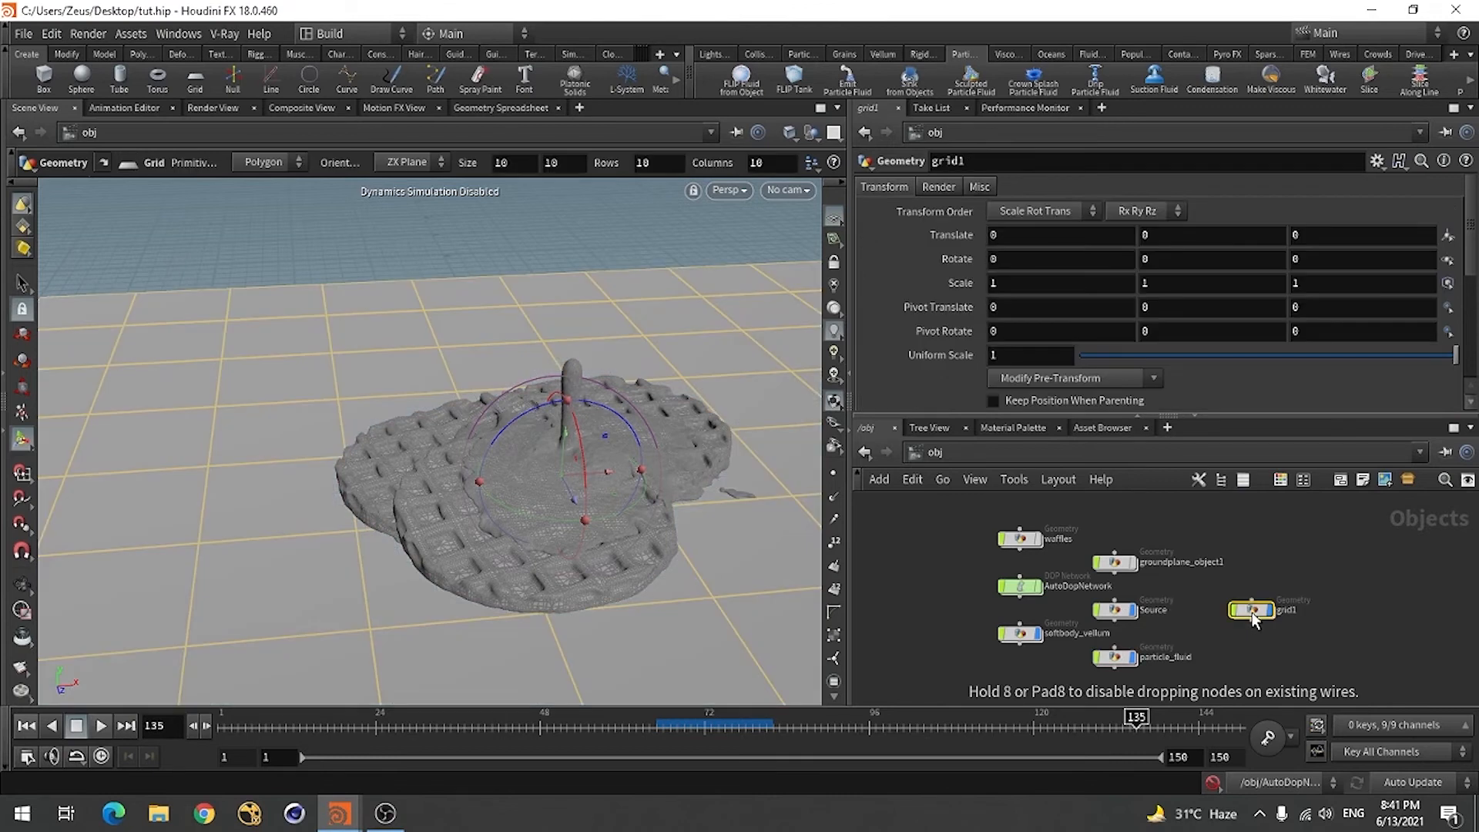
{"action": "left_click", "coordinate": [1030, 356]}
{"action": "type", "text": "0"}
{"action": "key", "text": "Return"}
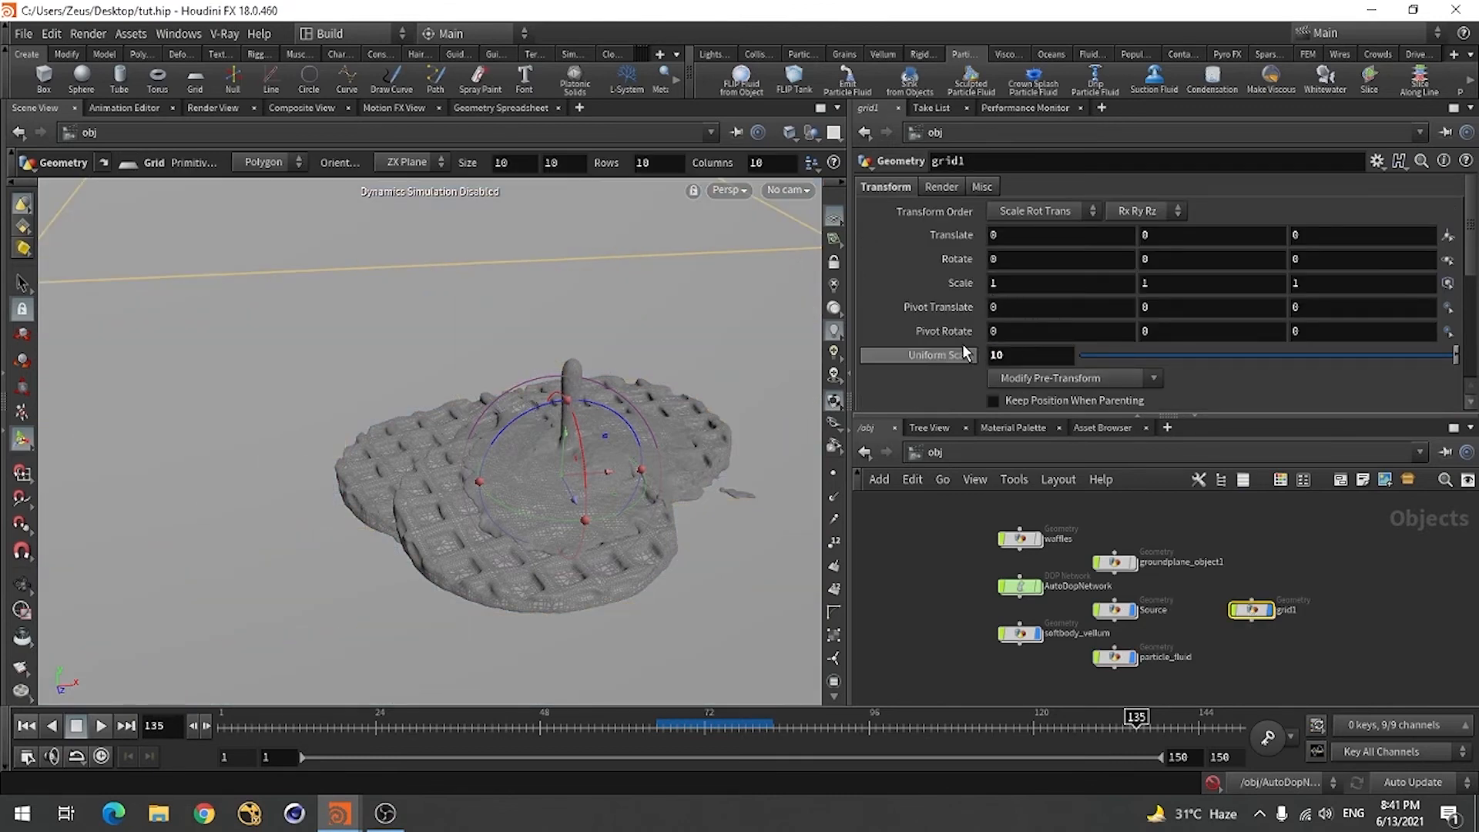
- Frame the waffles and fluid from a raised angle and create a new camera from that view
{"action": "key", "text": "Escape"}
{"action": "left_click_drag", "start_coordinate": [628, 470], "coordinate": [386, 473]}
{"action": "key", "text": "Return"}
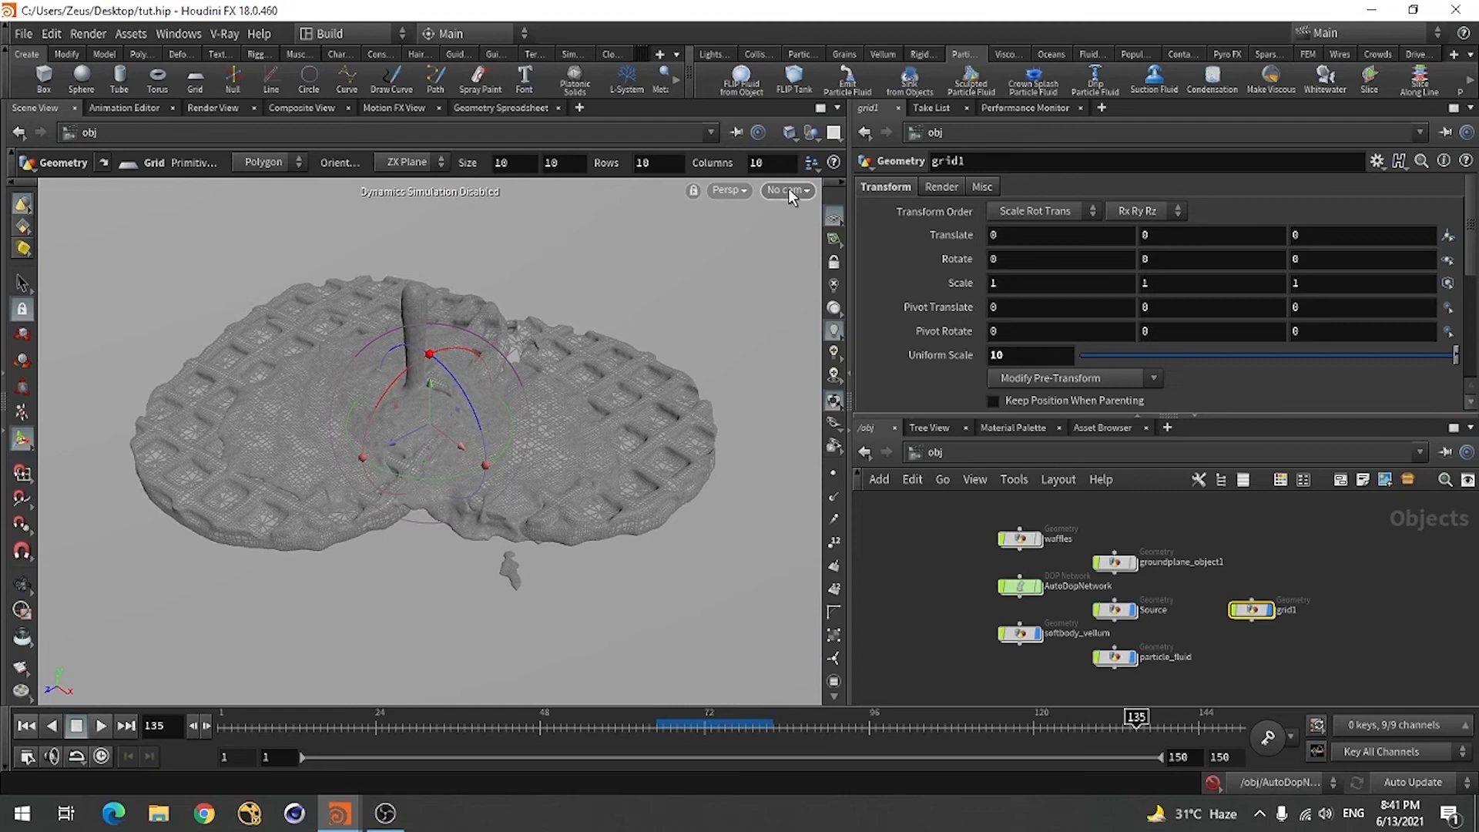
{"action": "left_click", "coordinate": [788, 192]}
{"action": "left_click", "coordinate": [804, 248]}
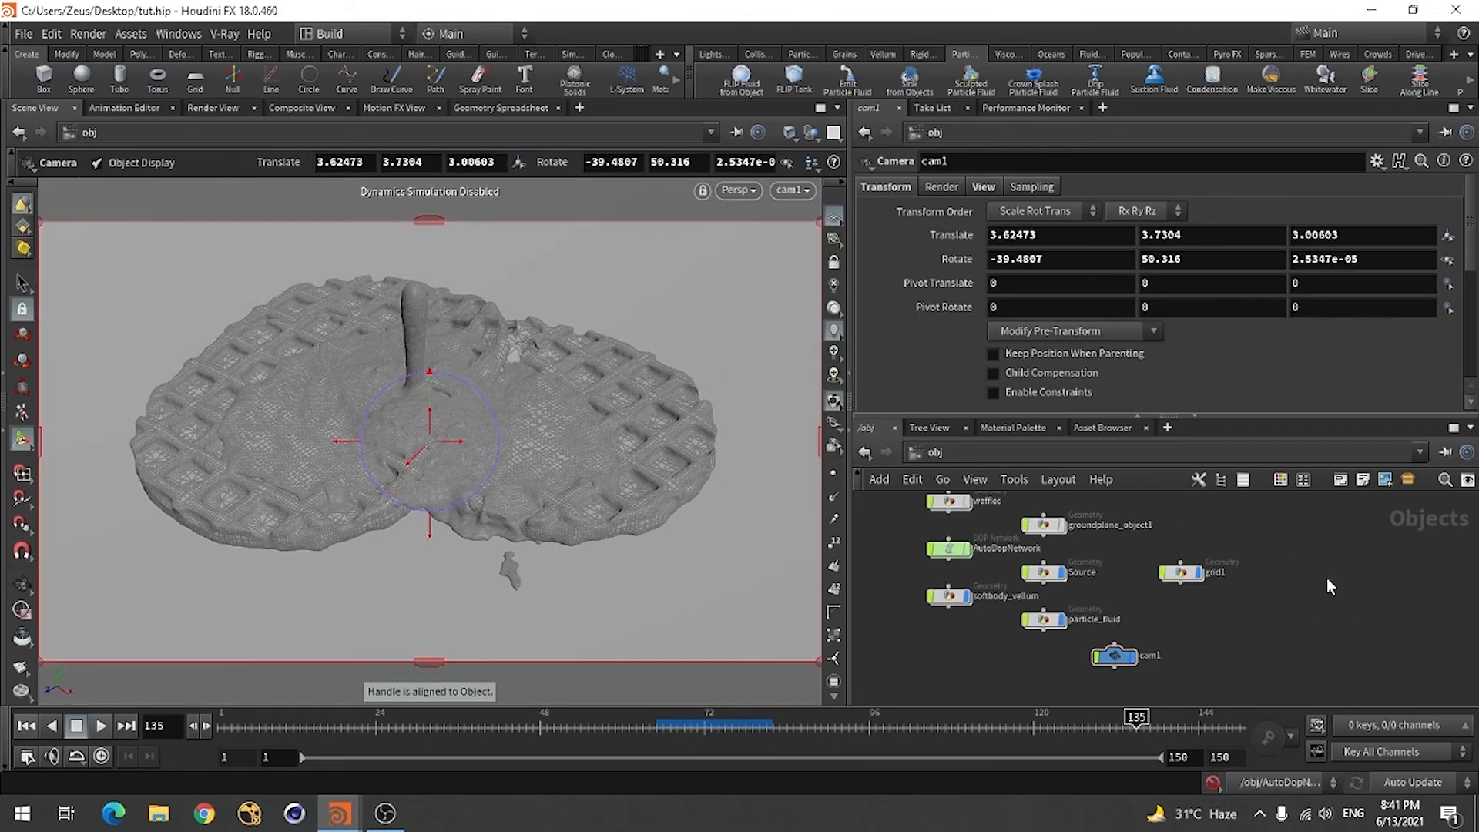
- Create a V-Ray render node with the timeline at frame 144, and save the scene file
{"action": "left_click", "coordinate": [1199, 728]}
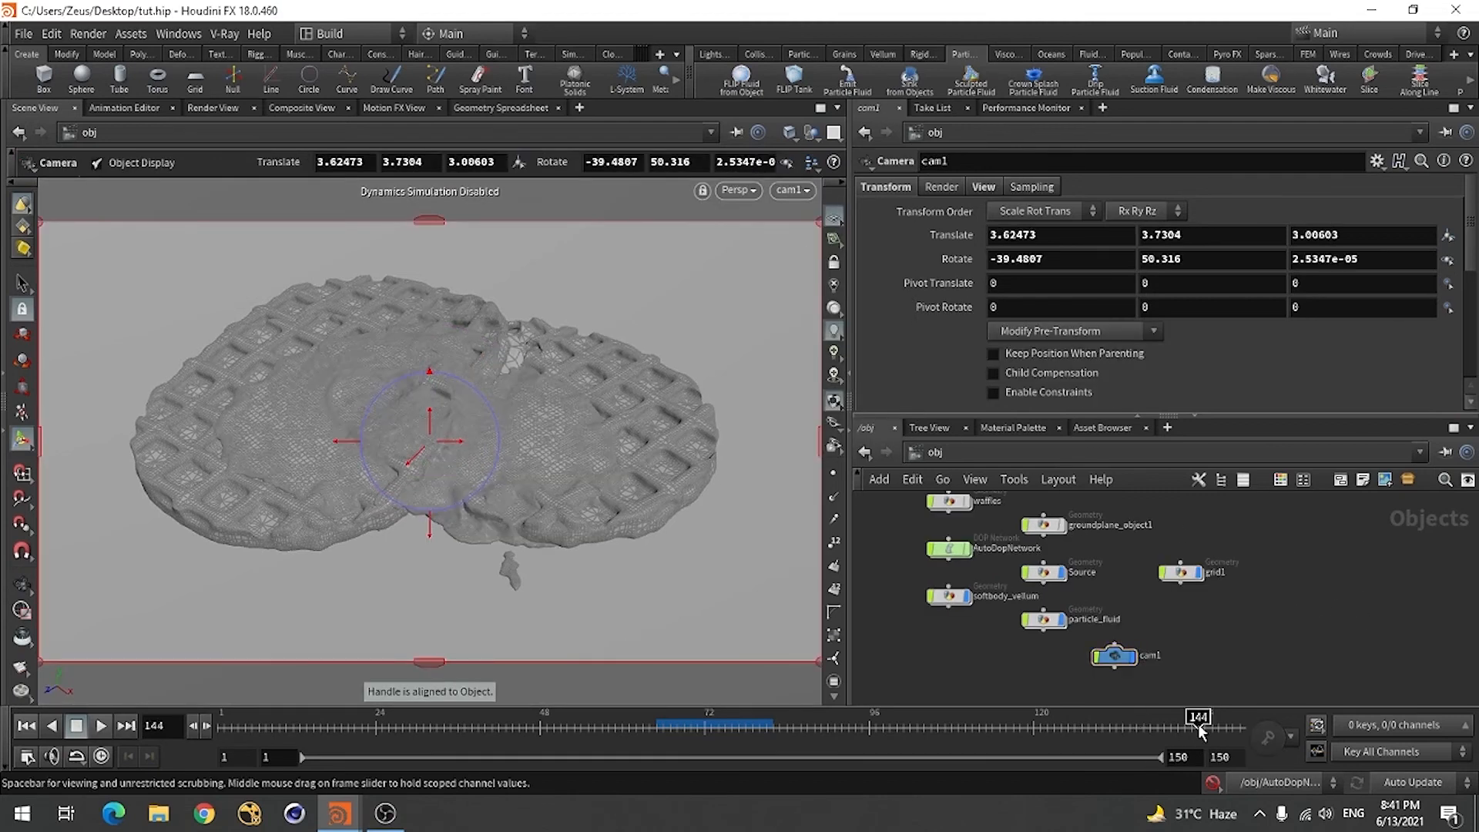
{"action": "left_click", "coordinate": [225, 34]}
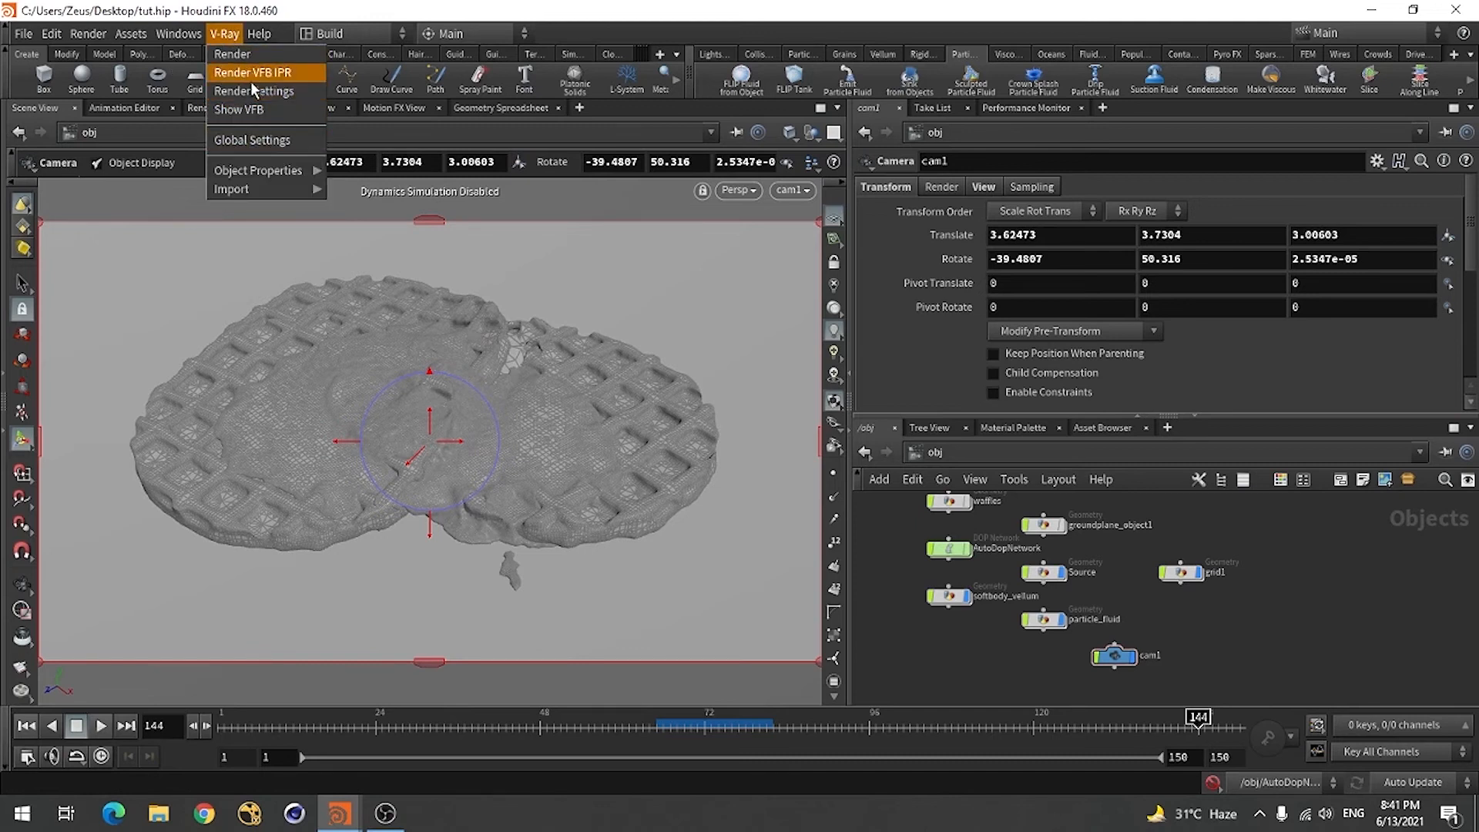
{"action": "mouse_move", "coordinate": [88, 34]}
{"action": "mouse_move", "coordinate": [121, 57]}
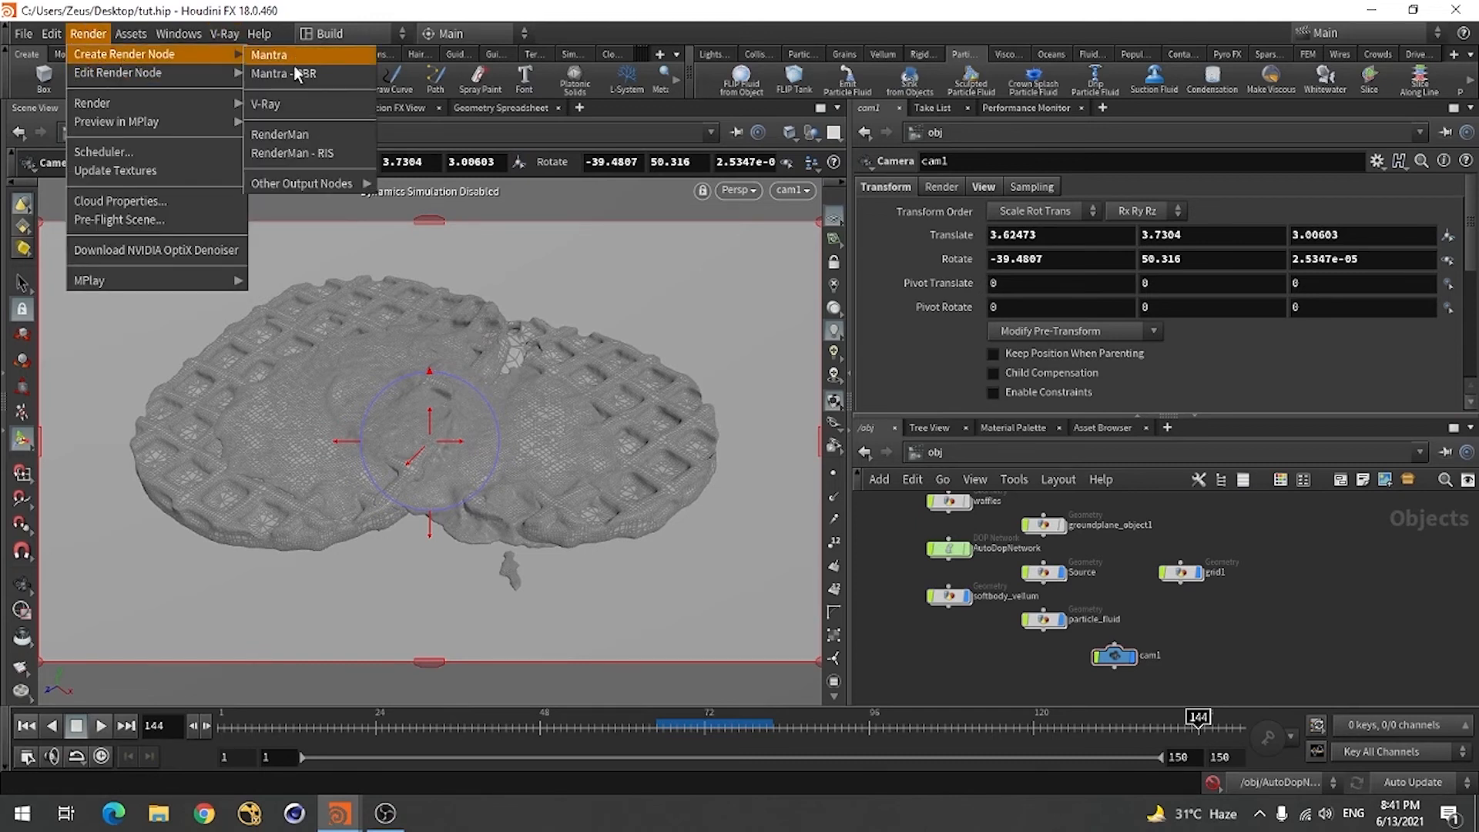
{"action": "left_click", "coordinate": [286, 110]}
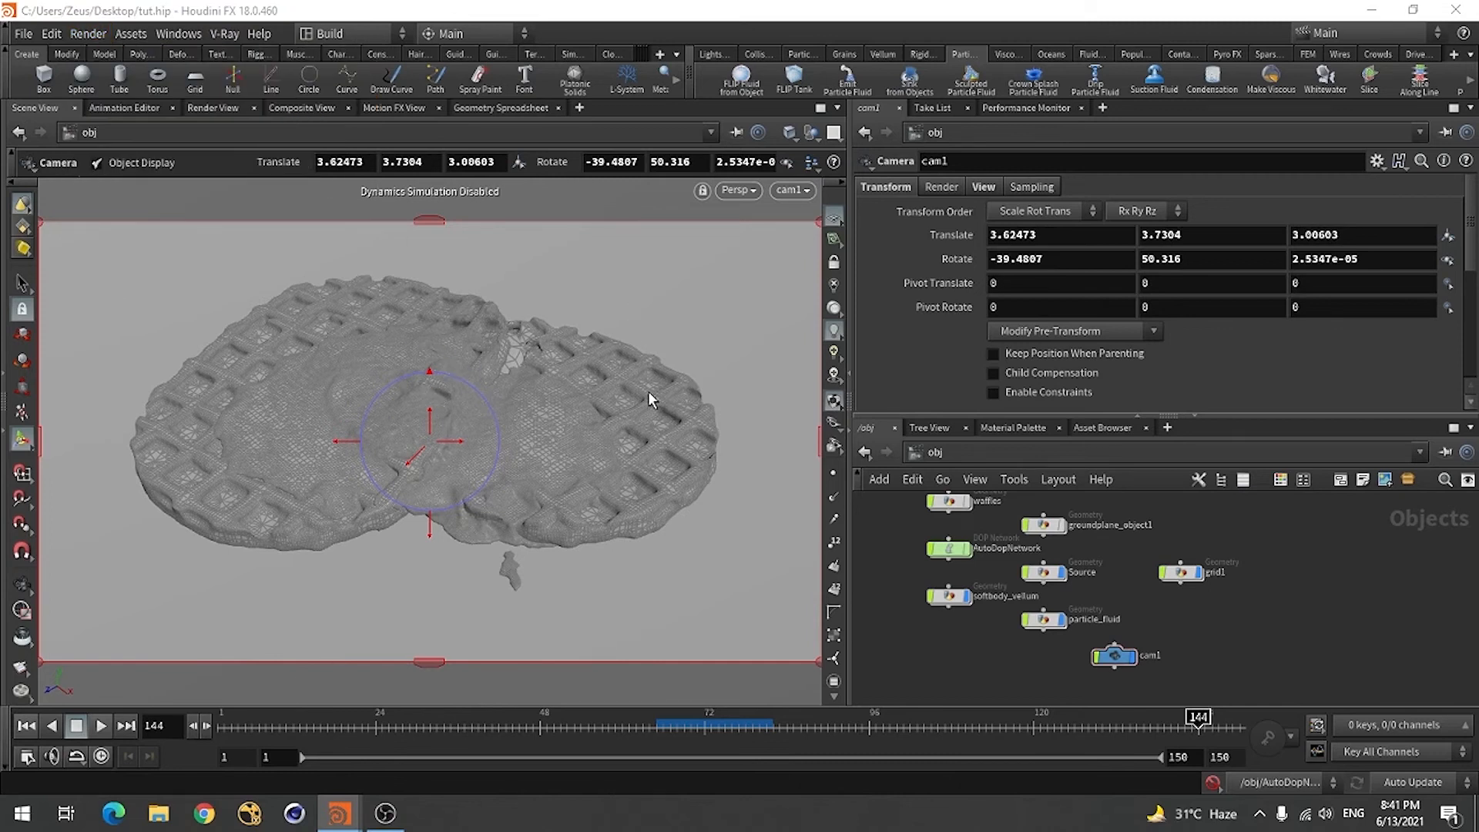
{"action": "key", "text": "ctrl+s"}
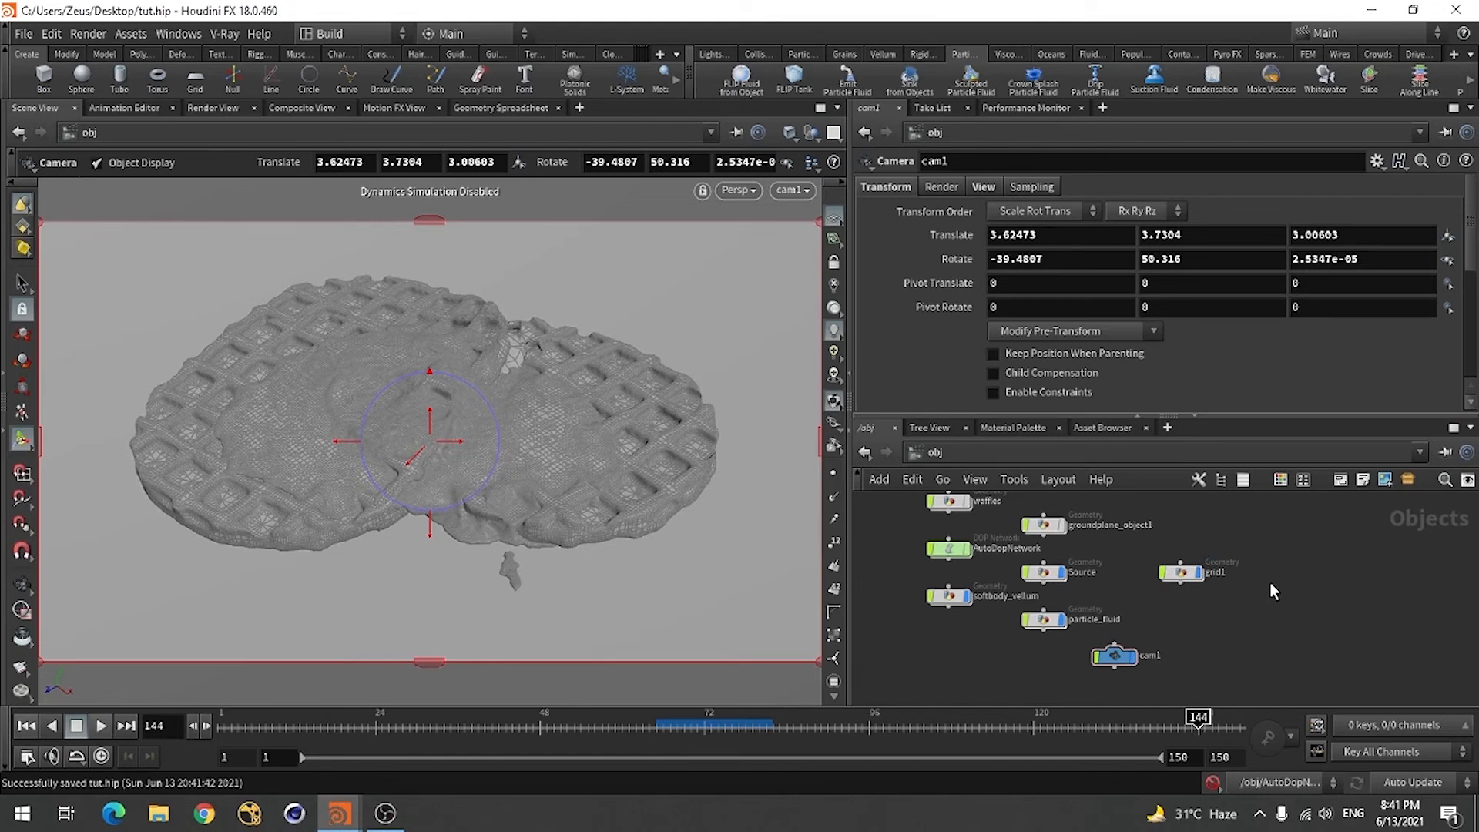
- Add a Material Network beside the grid and camera objects and go inside it
{"action": "key", "text": "Tab"}
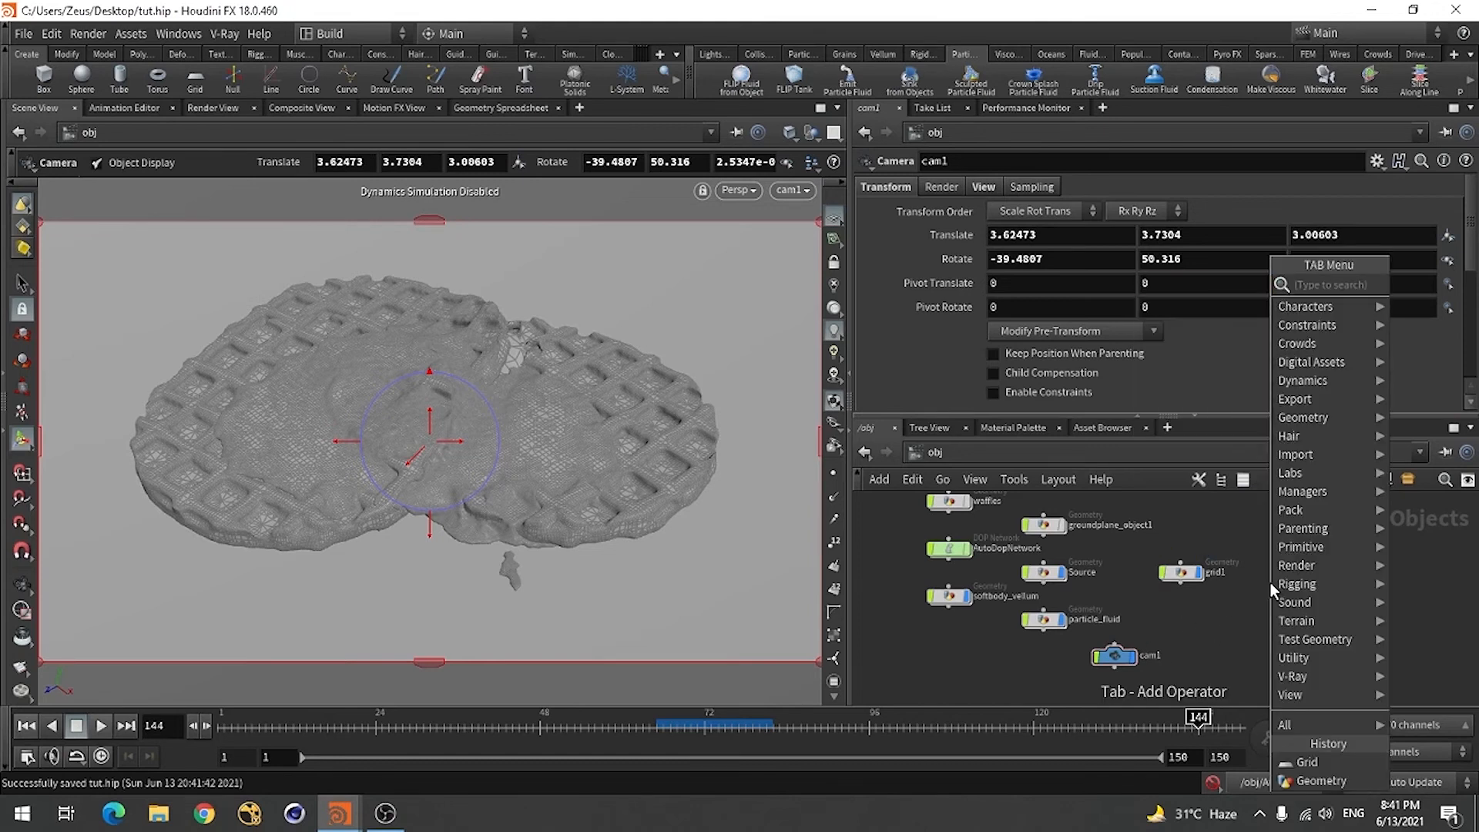
{"action": "type", "text": "mat"}
{"action": "left_click", "coordinate": [1215, 294]}
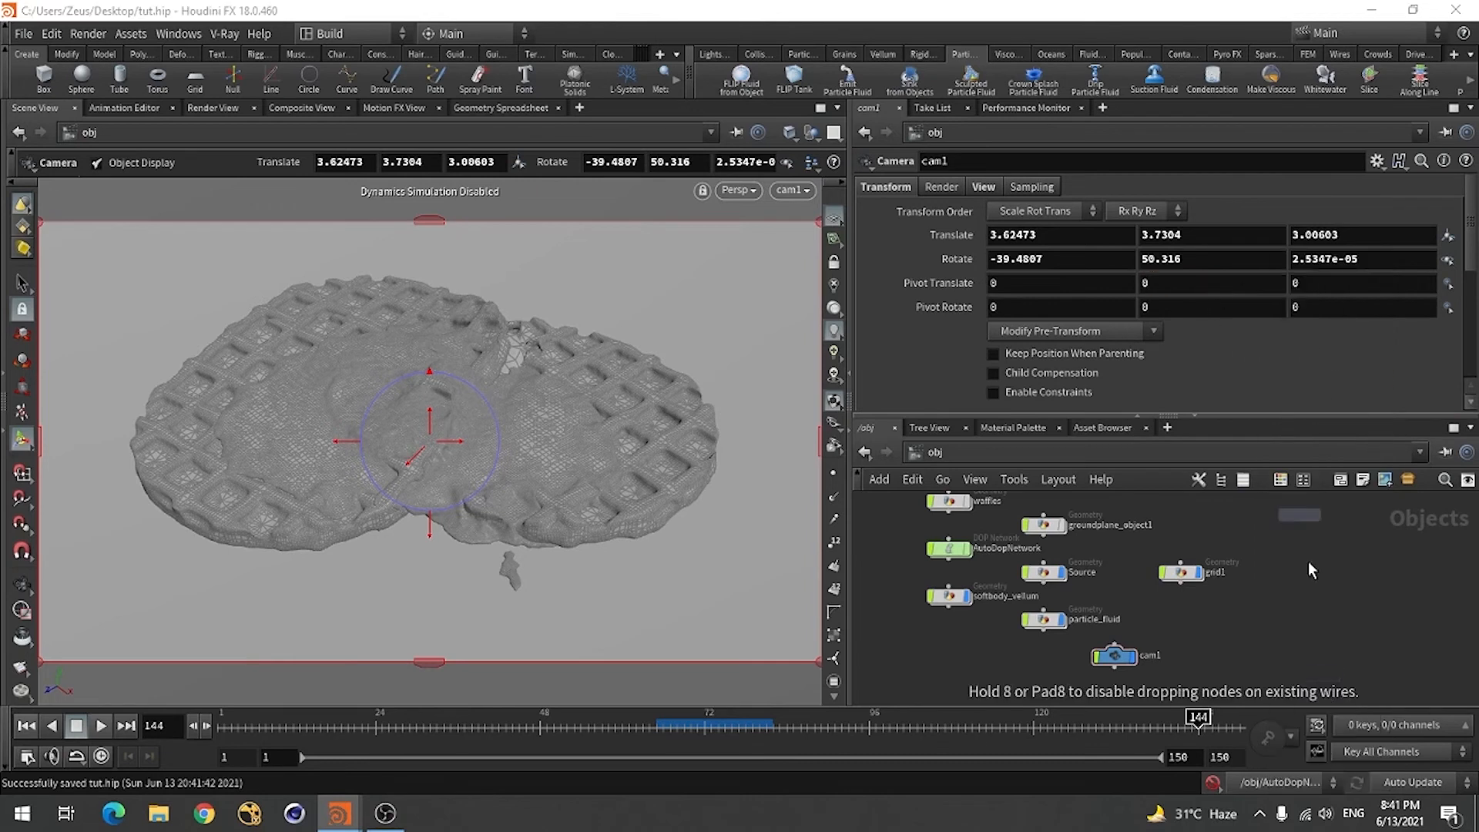
{"action": "double_click", "coordinate": [1218, 621]}
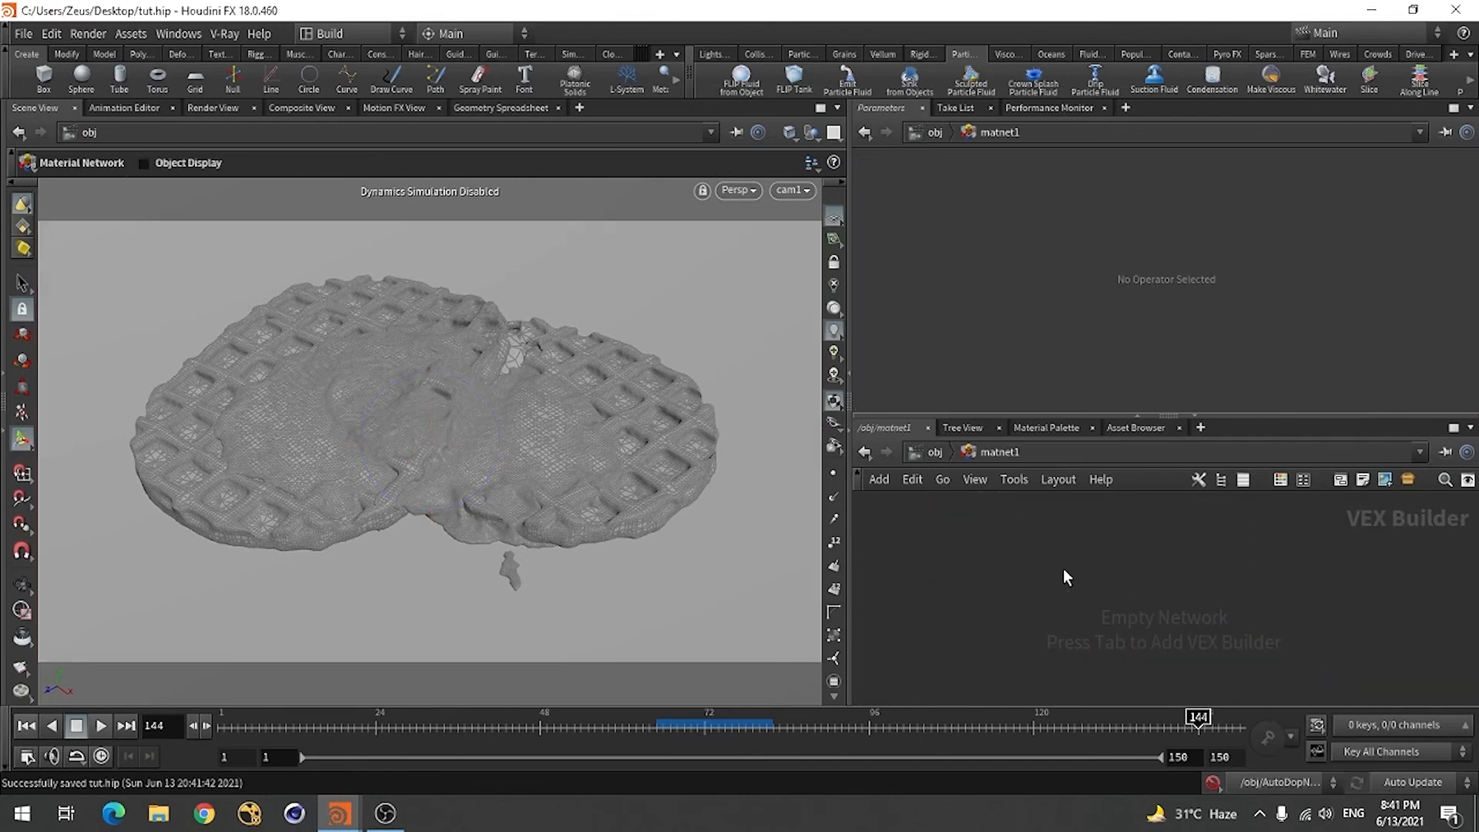
- Add three V-Ray Material nodes side by side in the material network
{"action": "key", "text": "Tab"}
{"action": "type", "text": "mater"}
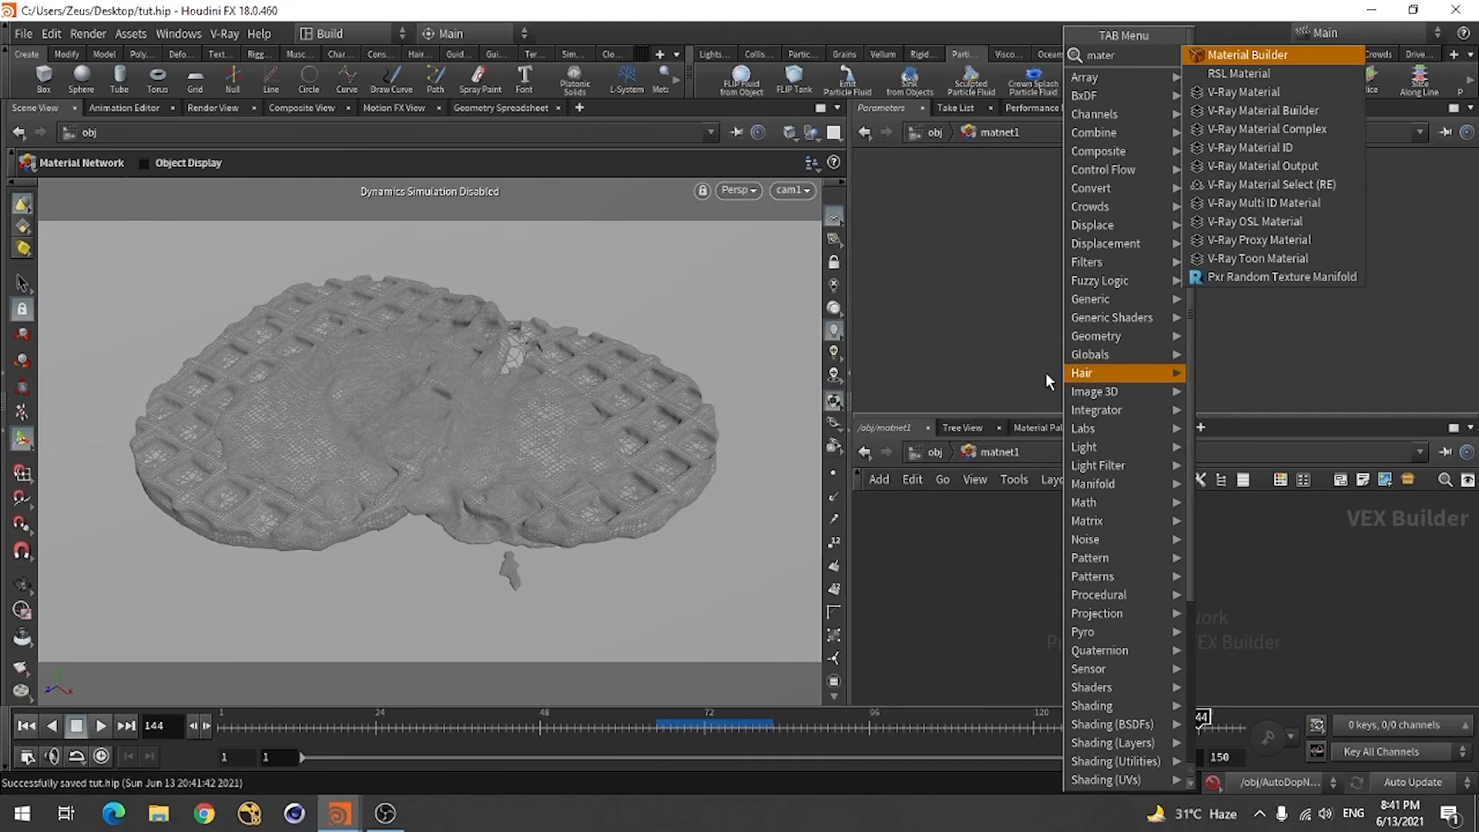
{"action": "left_click", "coordinate": [1274, 92]}
{"action": "left_click", "coordinate": [1045, 584]}
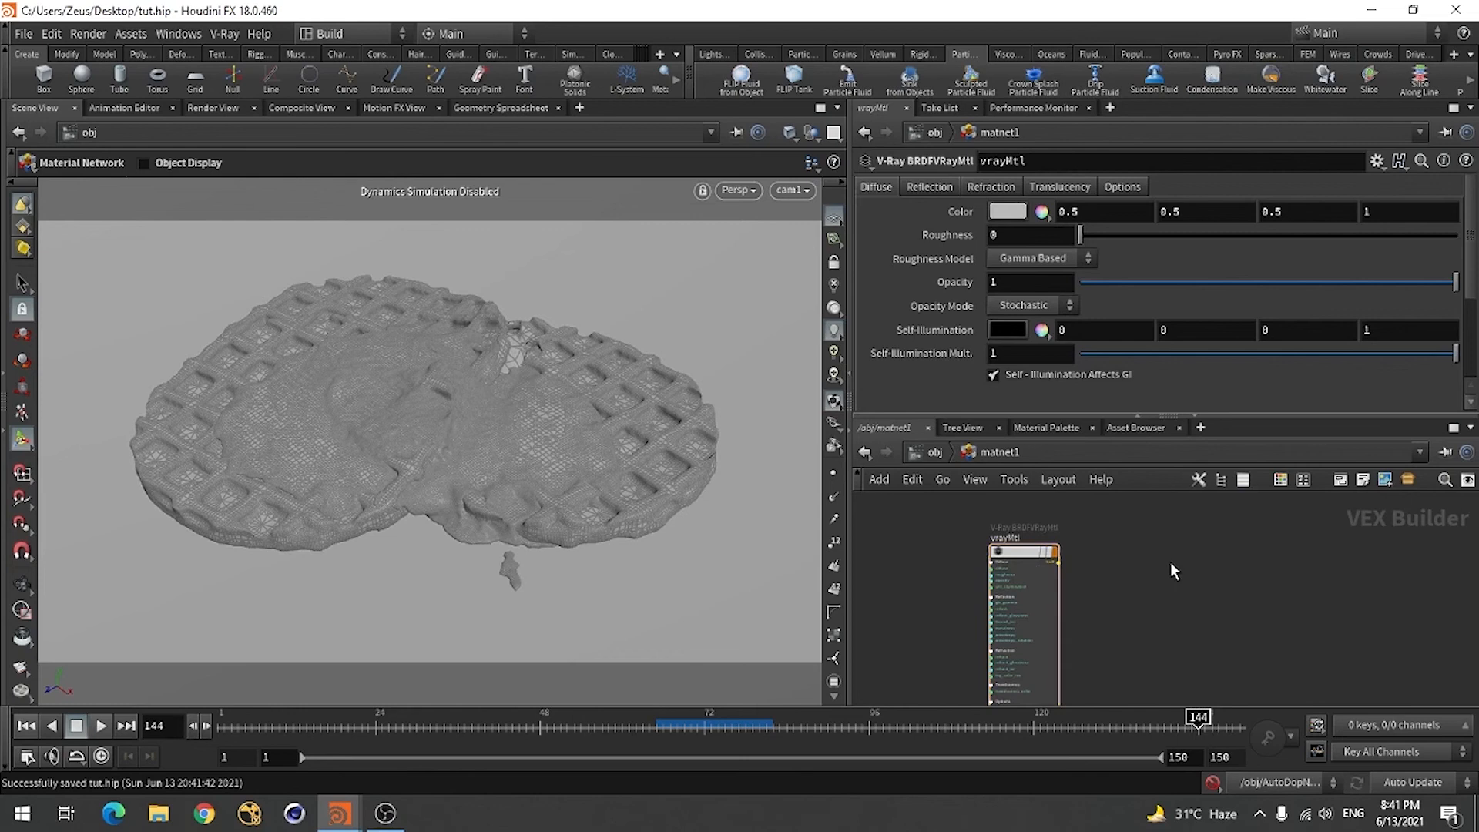
{"action": "key", "text": "Tab"}
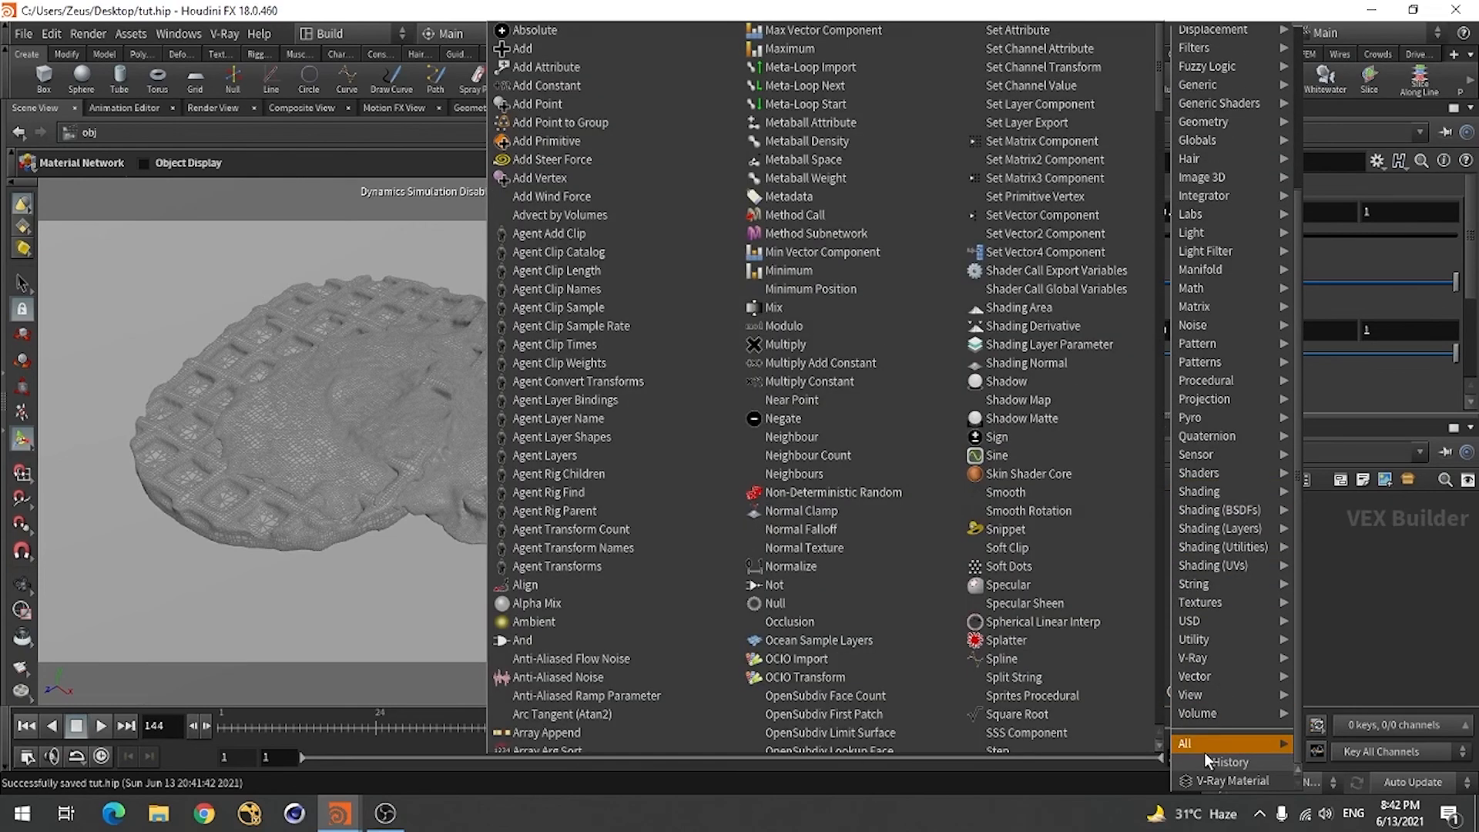
{"action": "left_click", "coordinate": [1214, 781]}
{"action": "left_click", "coordinate": [1147, 561]}
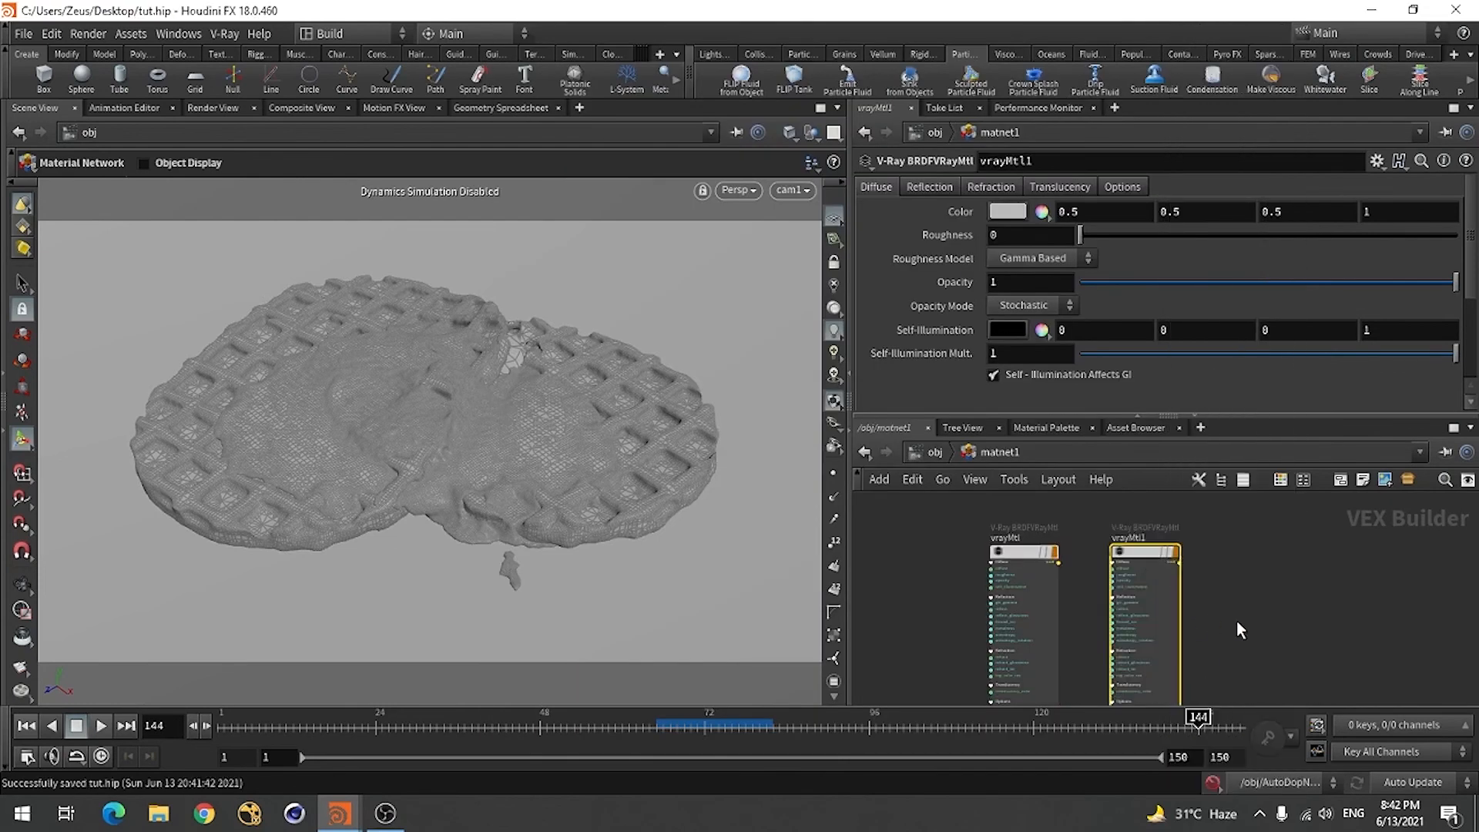
{"action": "key", "text": "Tab"}
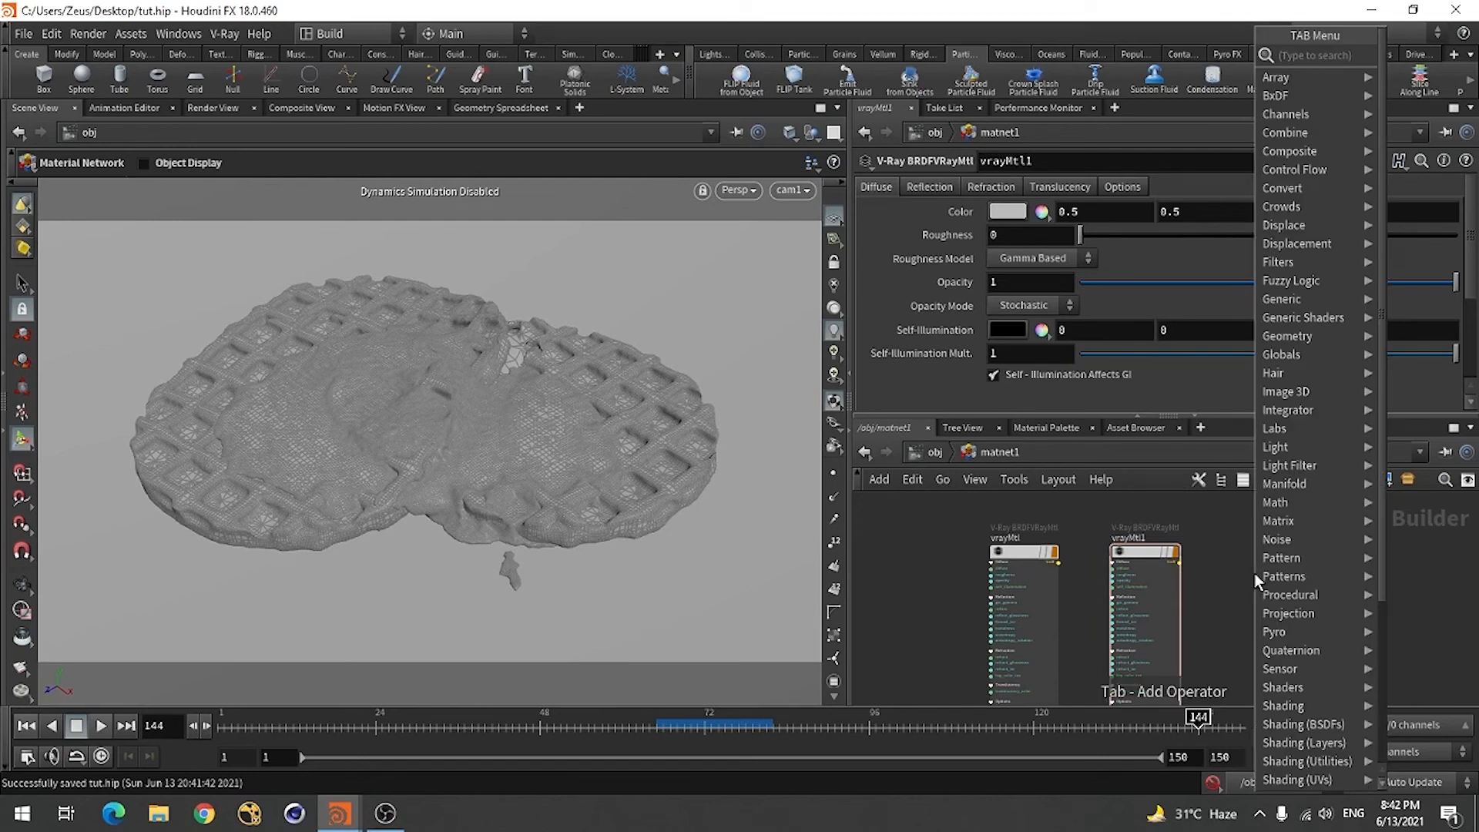
{"action": "scroll", "coordinate": [1254, 573], "scroll_direction": "down", "scroll_amount": 4}
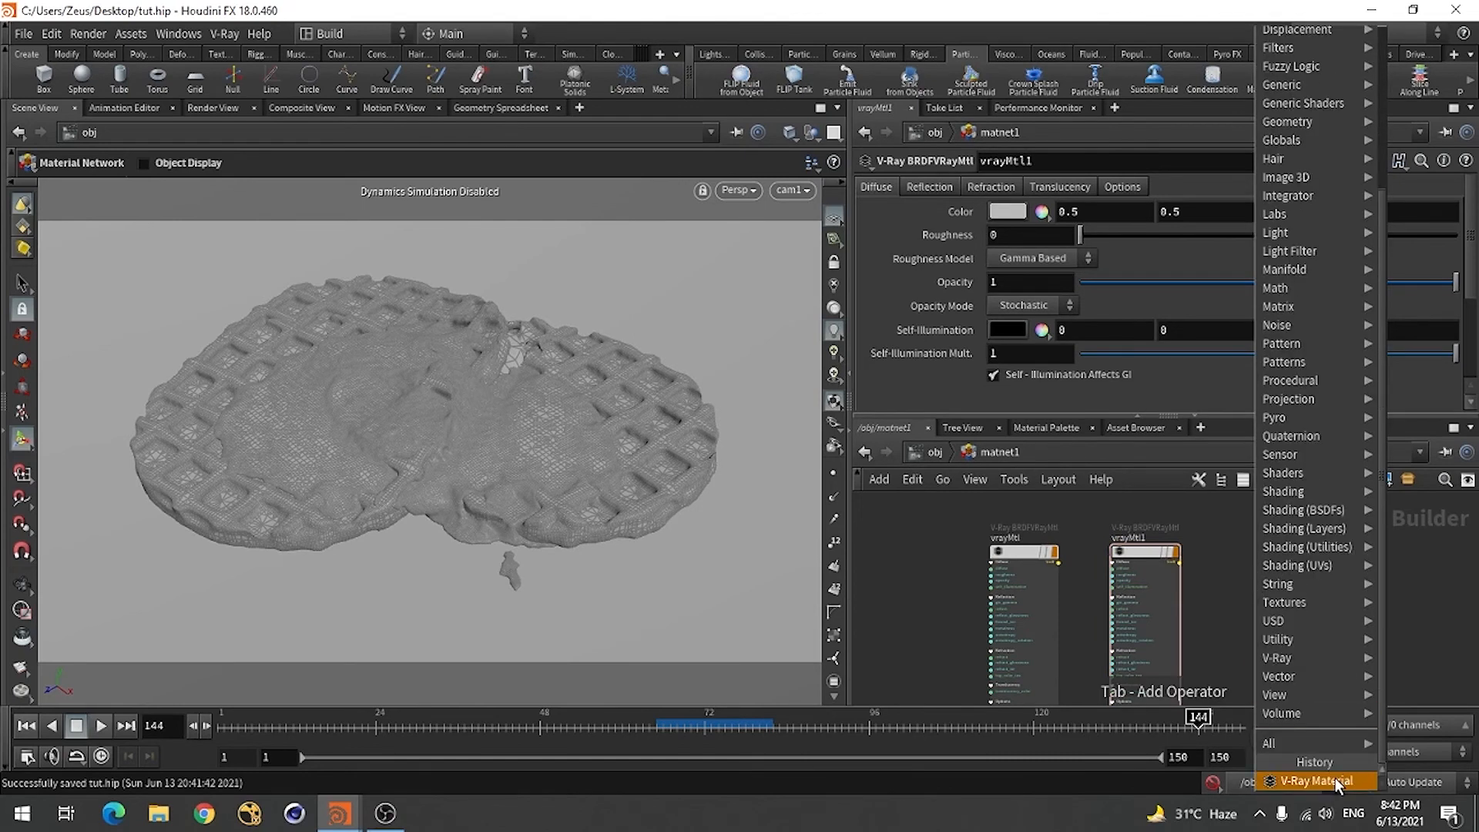
{"action": "left_click", "coordinate": [1334, 780]}
{"action": "left_click", "coordinate": [1266, 554]}
- Rename the three V-Ray materials, in order, to Waffle, Grid and Honey
{"action": "double_click", "coordinate": [1009, 537]}
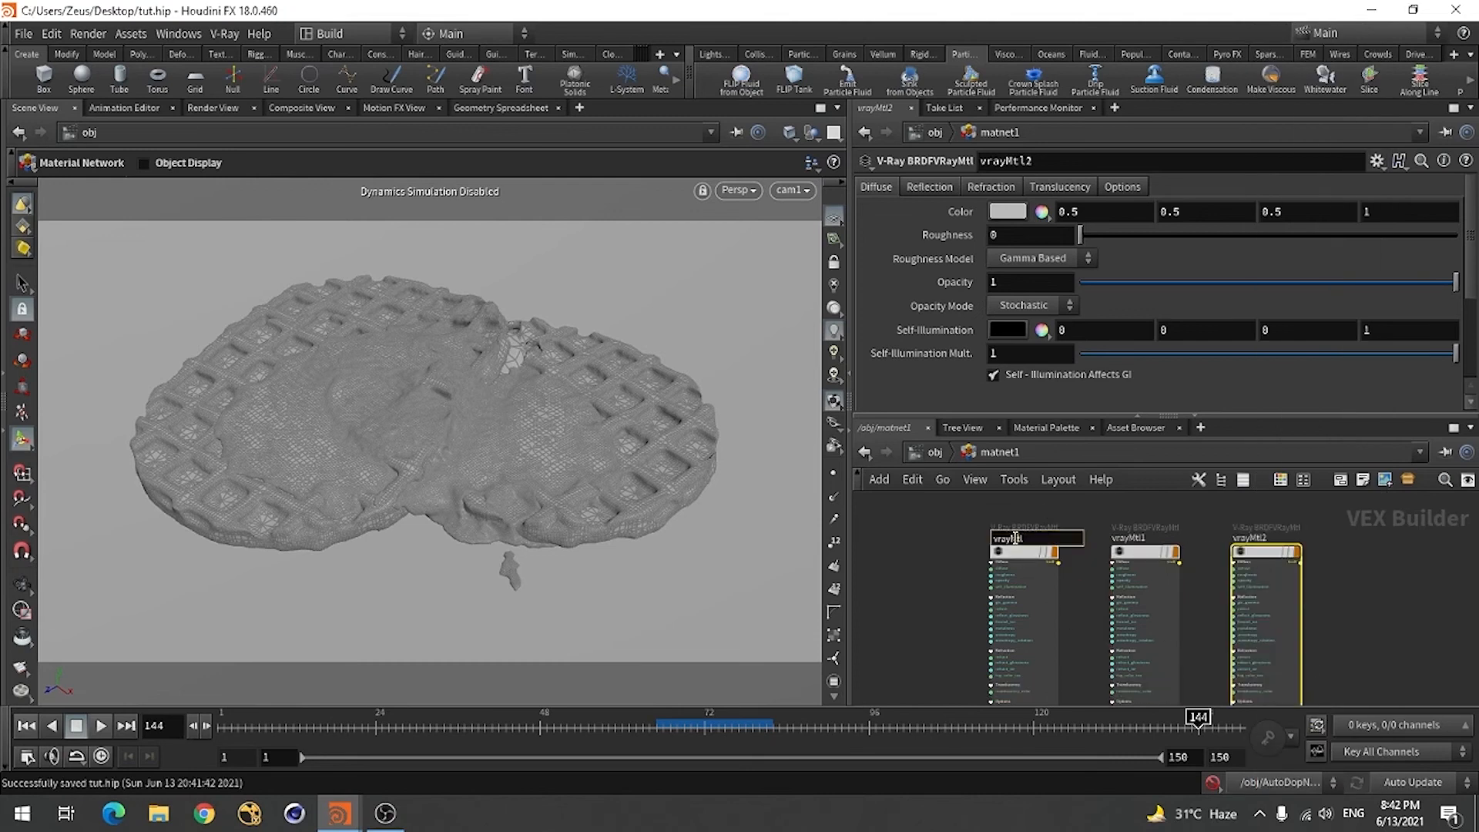
{"action": "type", "text": "Waffle"}
{"action": "left_click", "coordinate": [1378, 583]}
{"action": "double_click", "coordinate": [1128, 538]}
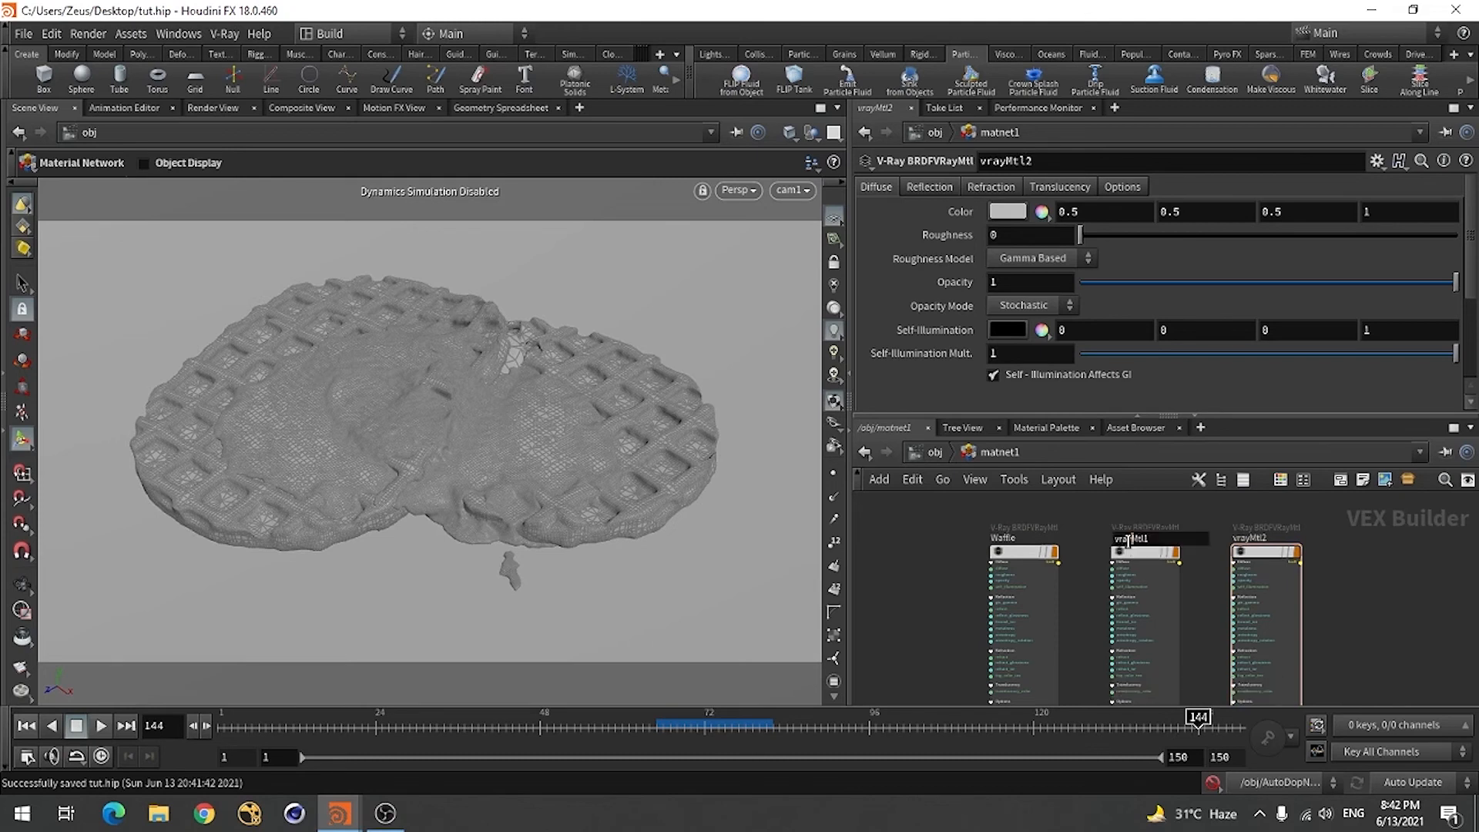
{"action": "type", "text": "Grid"}
{"action": "left_click", "coordinate": [1378, 626]}
{"action": "double_click", "coordinate": [1254, 539]}
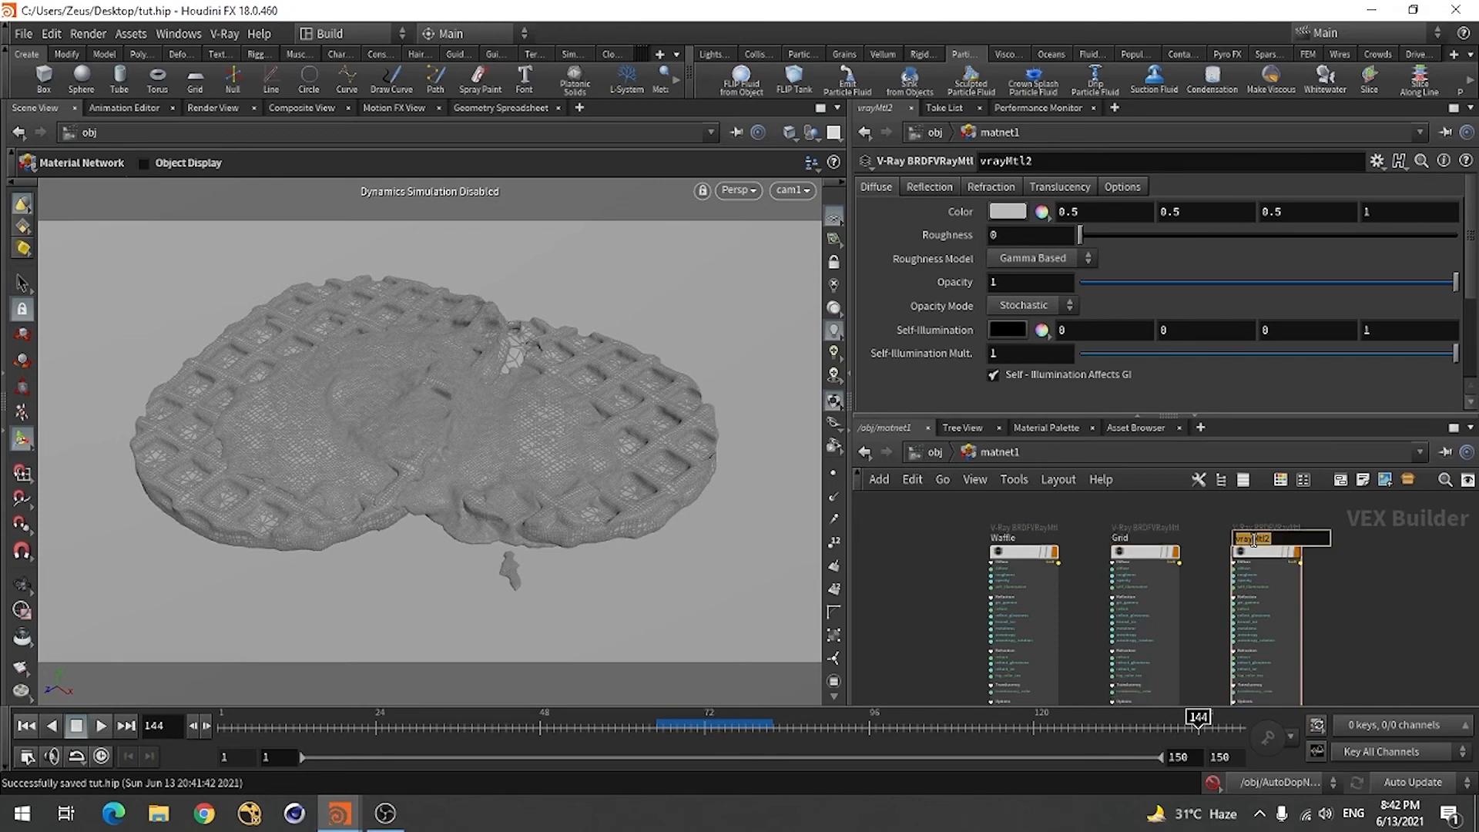
{"action": "type", "text": "Honey"}
{"action": "left_click", "coordinate": [1377, 587]}
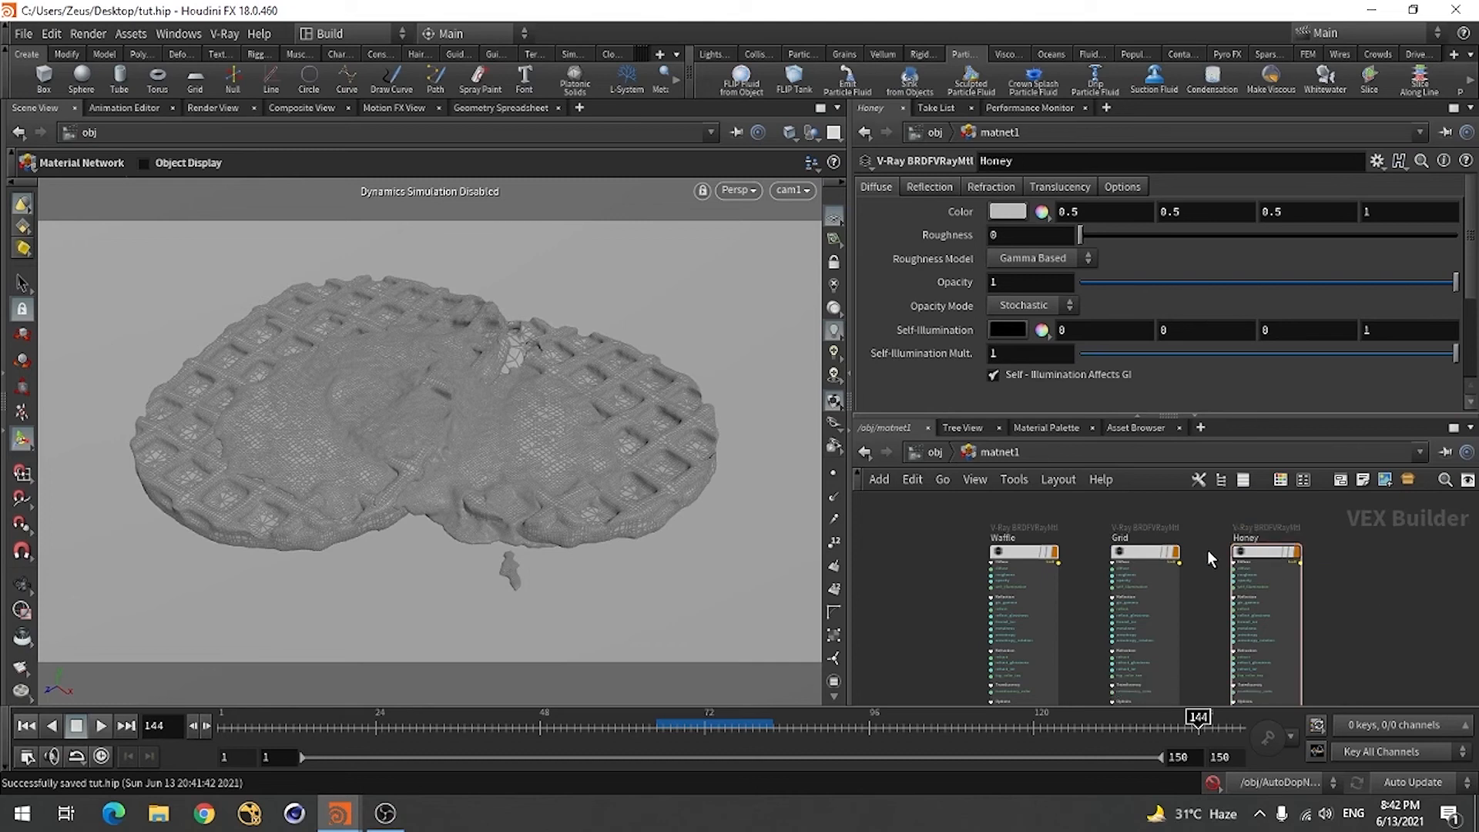
- Apply the Olive_Oil preset to the Honey material and set its refraction Fog Multiplier to 0.1
{"action": "left_click", "coordinate": [1377, 161]}
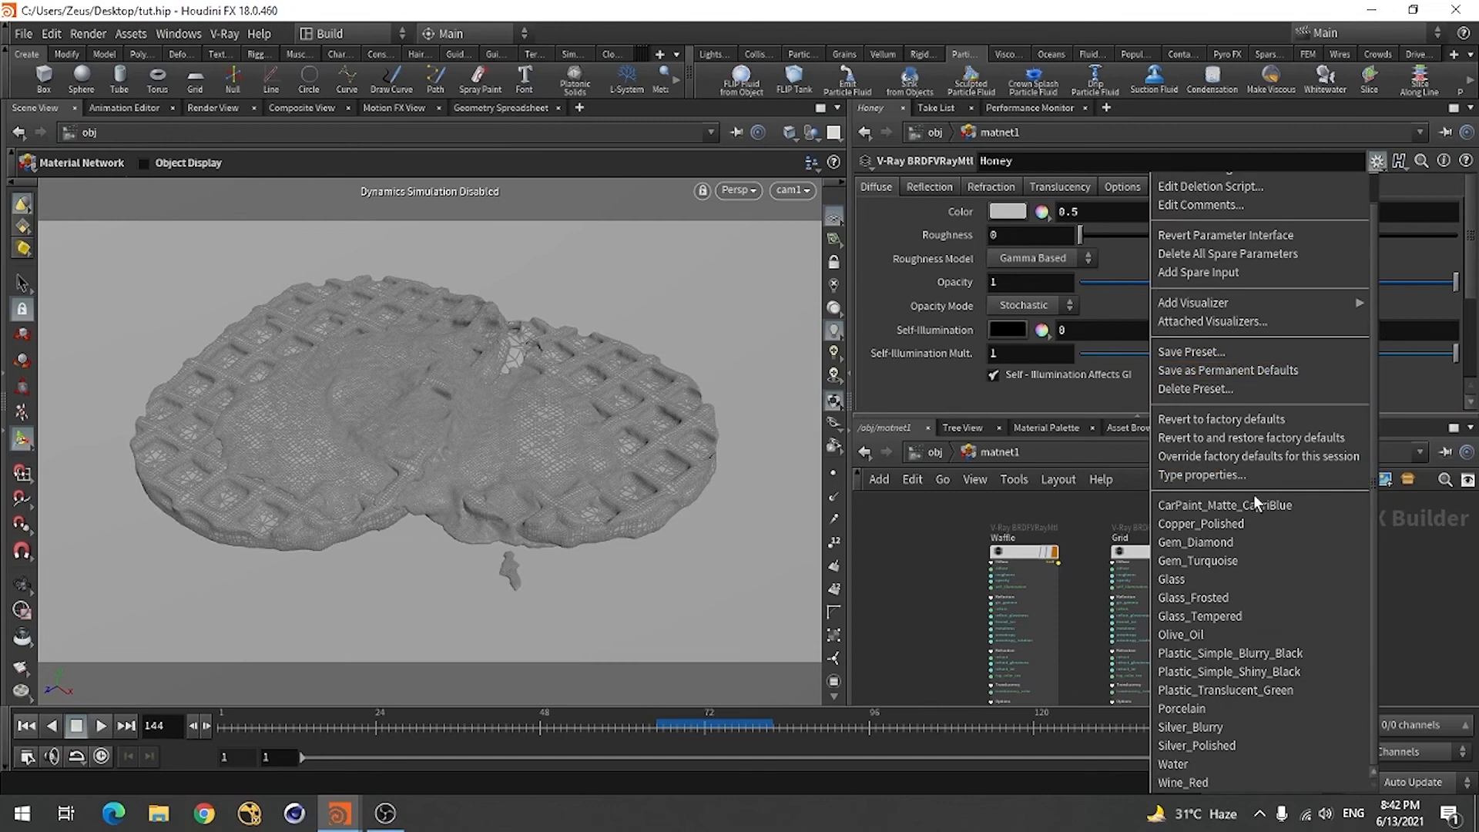
{"action": "left_click", "coordinate": [1213, 634]}
{"action": "left_click", "coordinate": [1020, 328]}
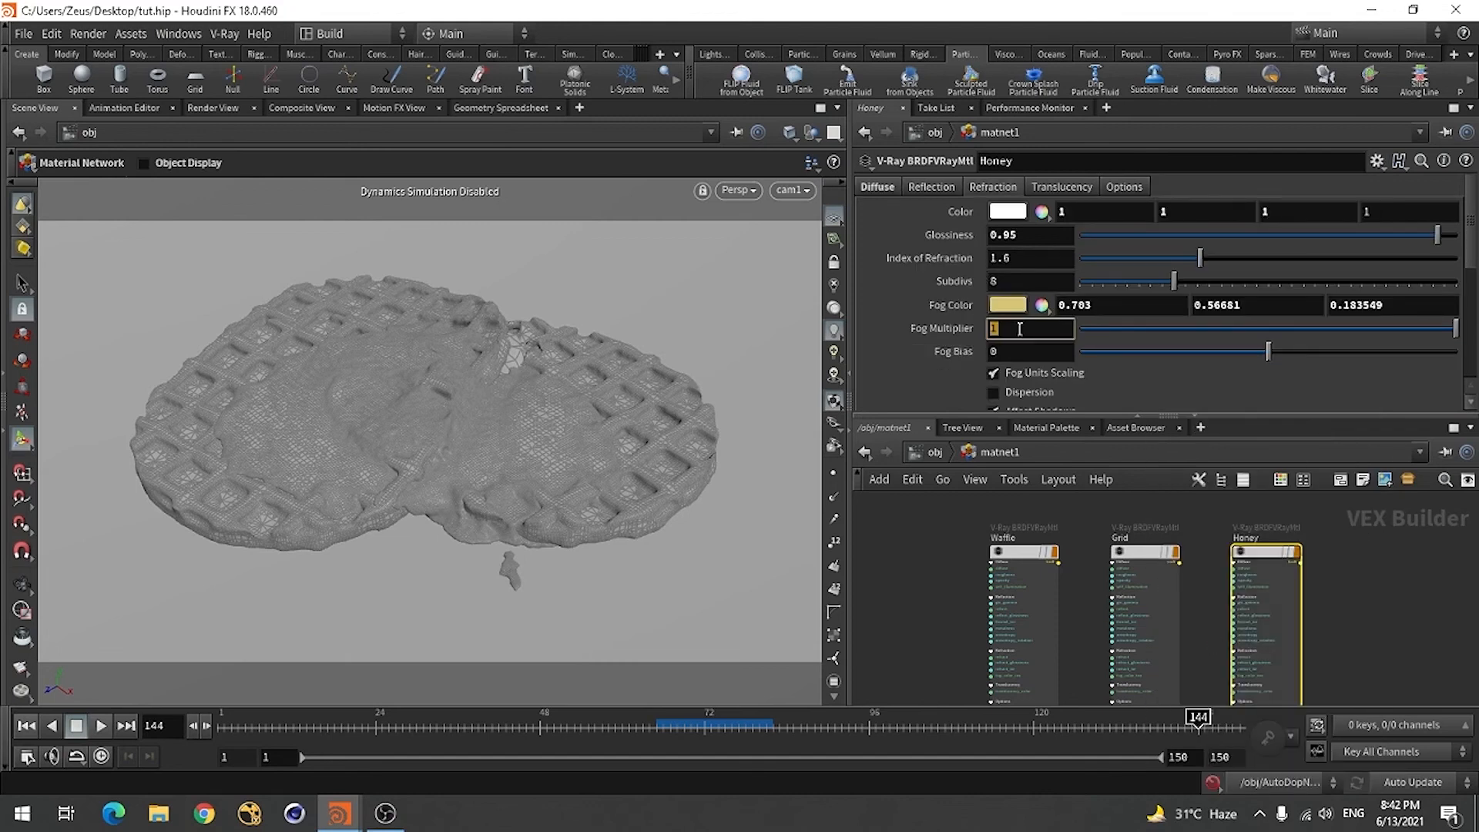
{"action": "type", "text": ".1"}
{"action": "key", "text": "Return"}
- Change the Honey material's Fog Color to a more saturated orange, about 0.703, 0.345, 0.129
{"action": "left_click", "coordinate": [1013, 307]}
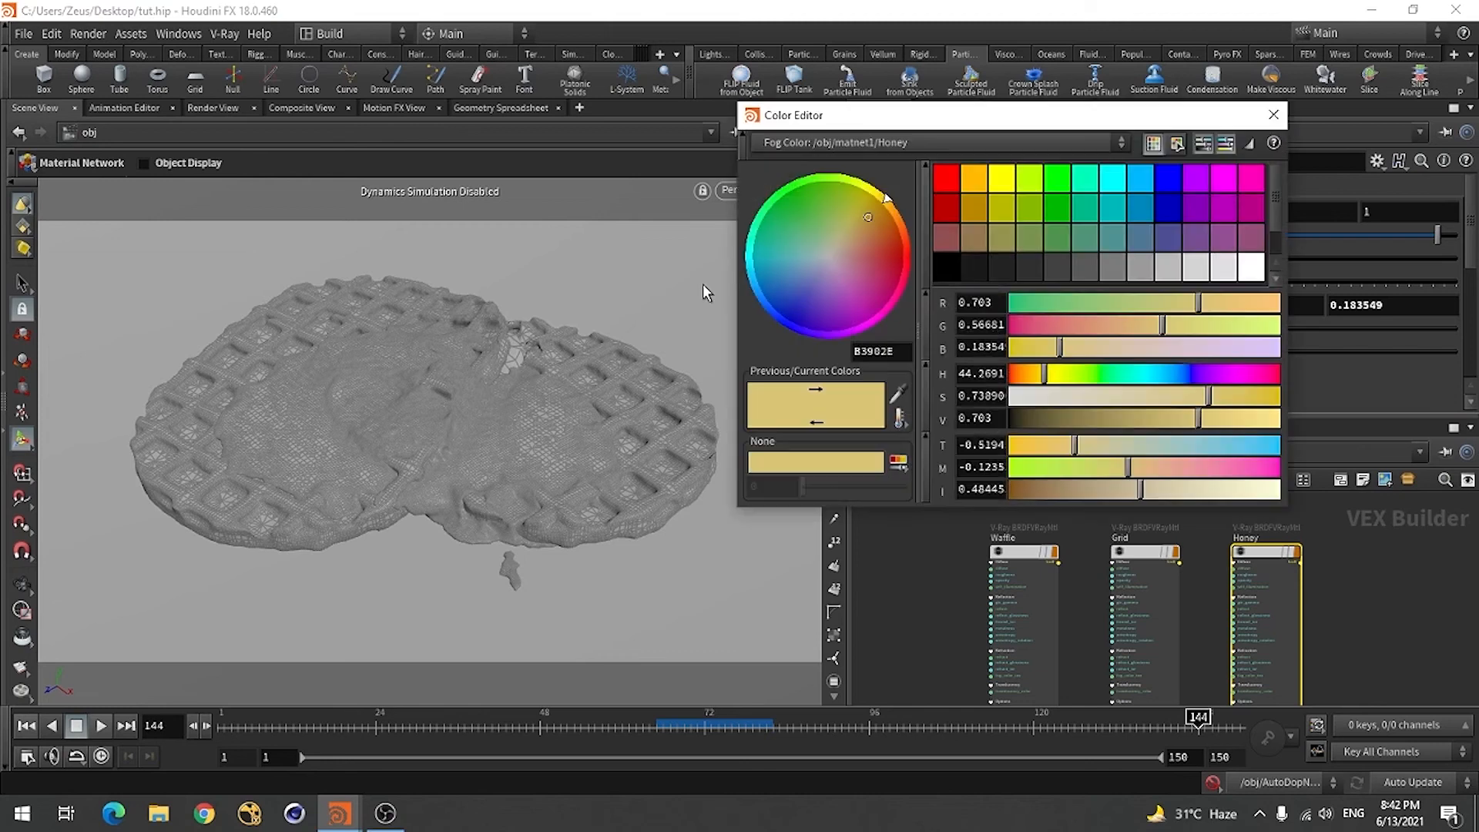
{"action": "left_click_drag", "start_coordinate": [891, 201], "coordinate": [905, 223]}
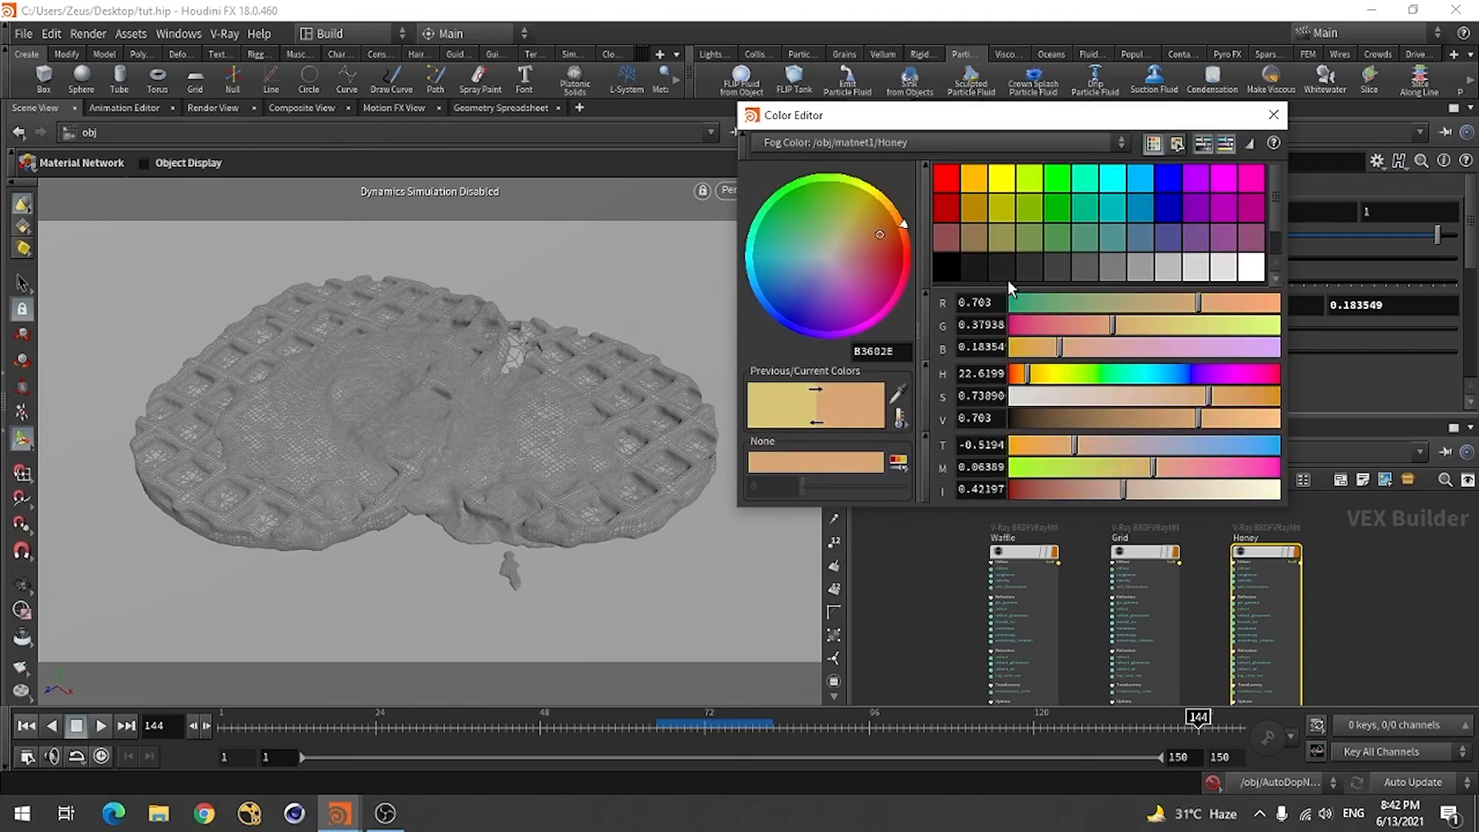
{"action": "left_click_drag", "start_coordinate": [1211, 397], "coordinate": [1230, 406]}
{"action": "left_click", "coordinate": [1273, 115]}
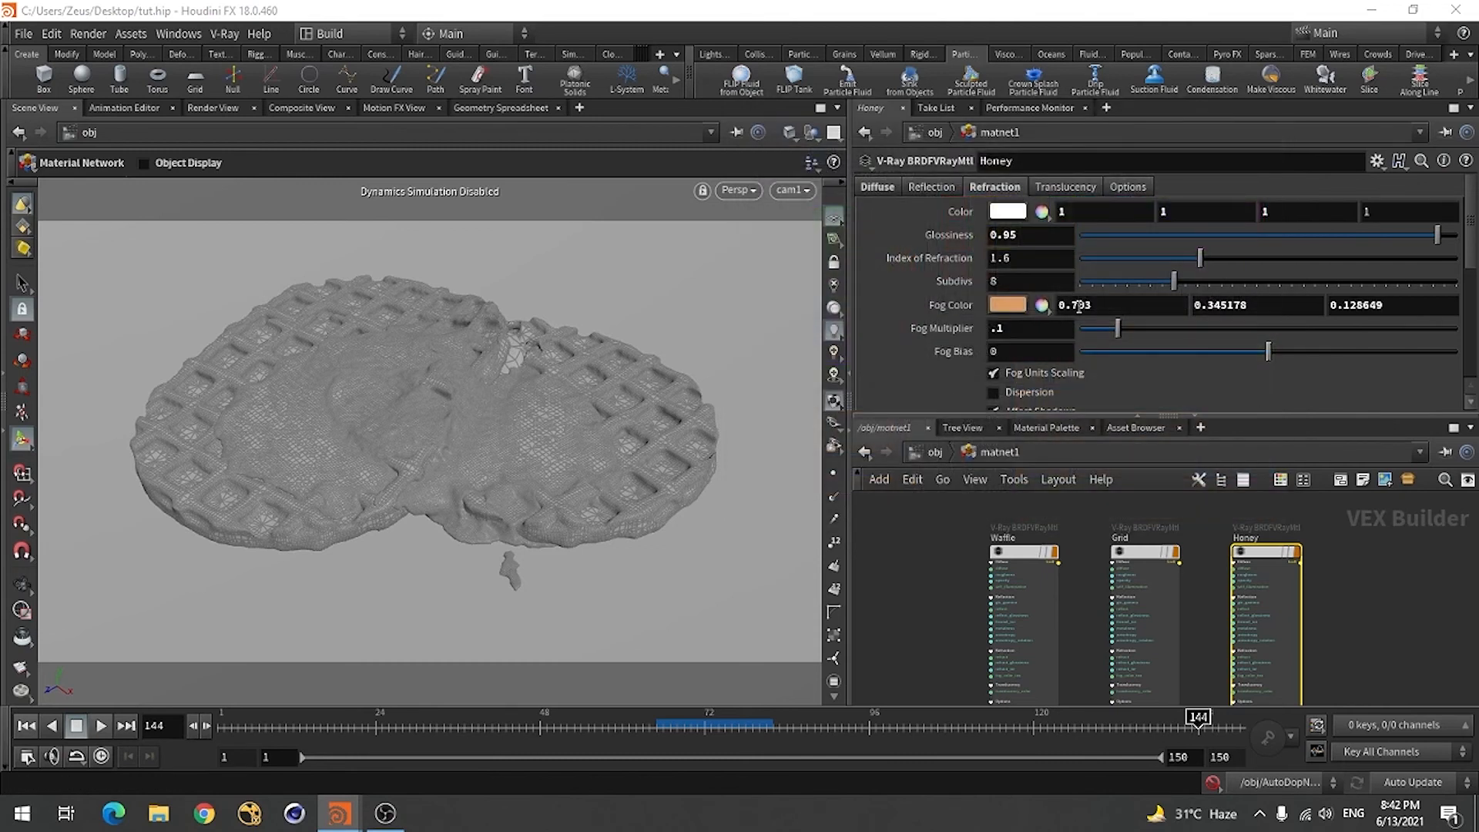
{"action": "left_click", "coordinate": [934, 453]}
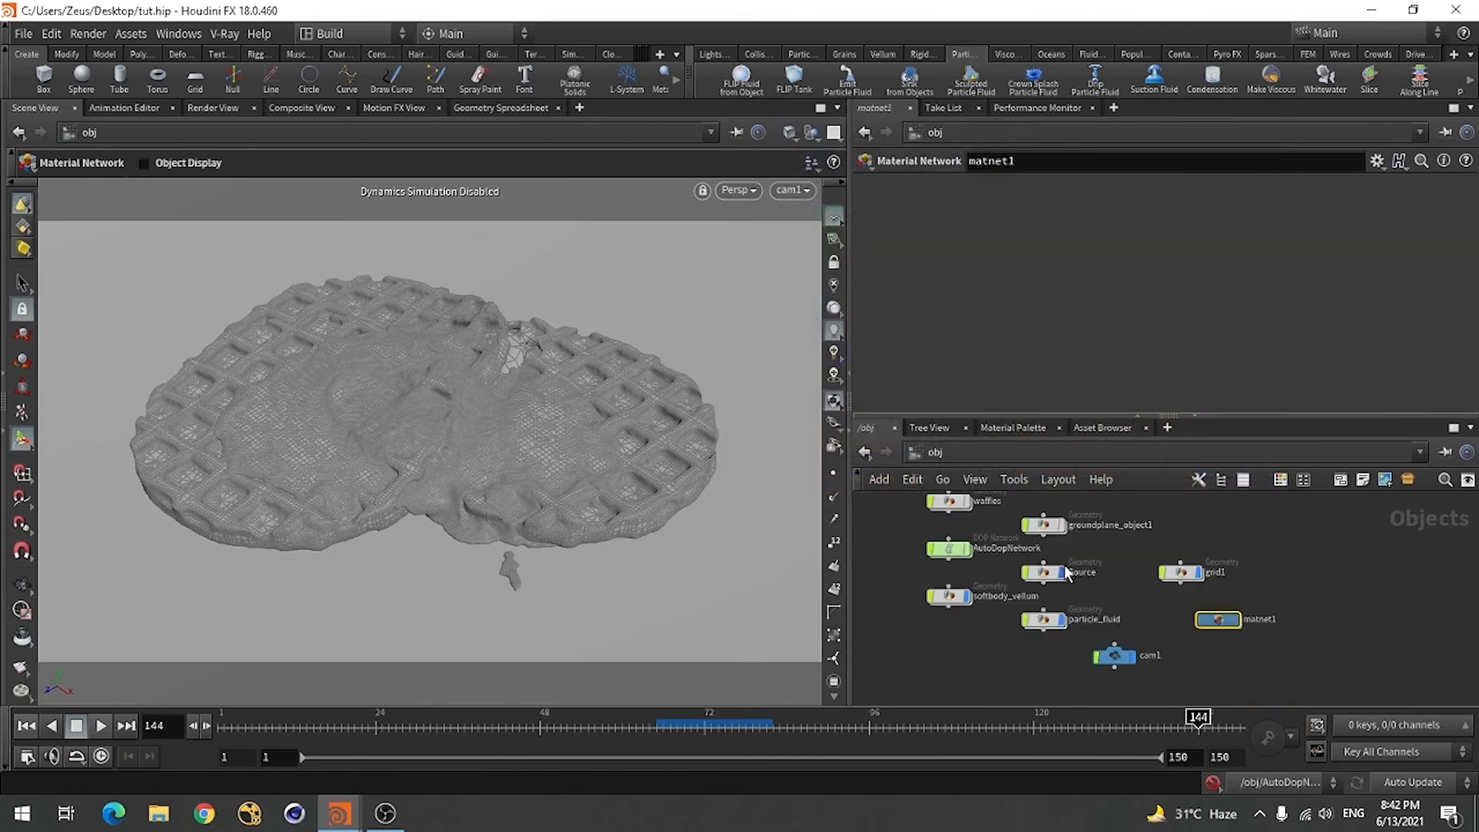
{"action": "double_click", "coordinate": [1215, 622]}
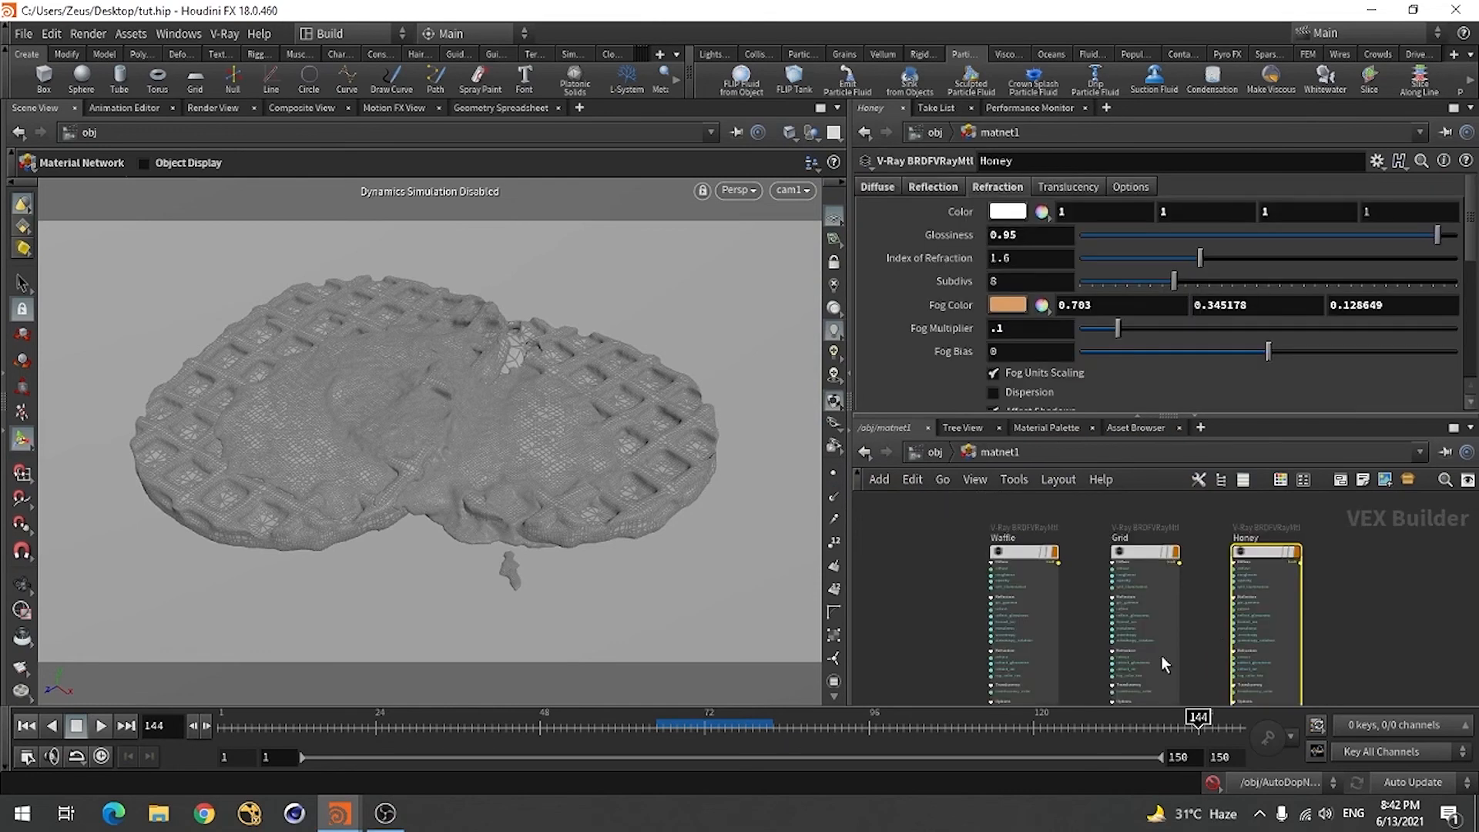
{"action": "scroll", "coordinate": [1398, 572], "scroll_direction": "down", "scroll_amount": 3}
{"action": "scroll", "coordinate": [1226, 570], "scroll_direction": "up", "scroll_amount": 2}
{"action": "left_click", "coordinate": [1019, 558]}
{"action": "key", "text": "Tab"}
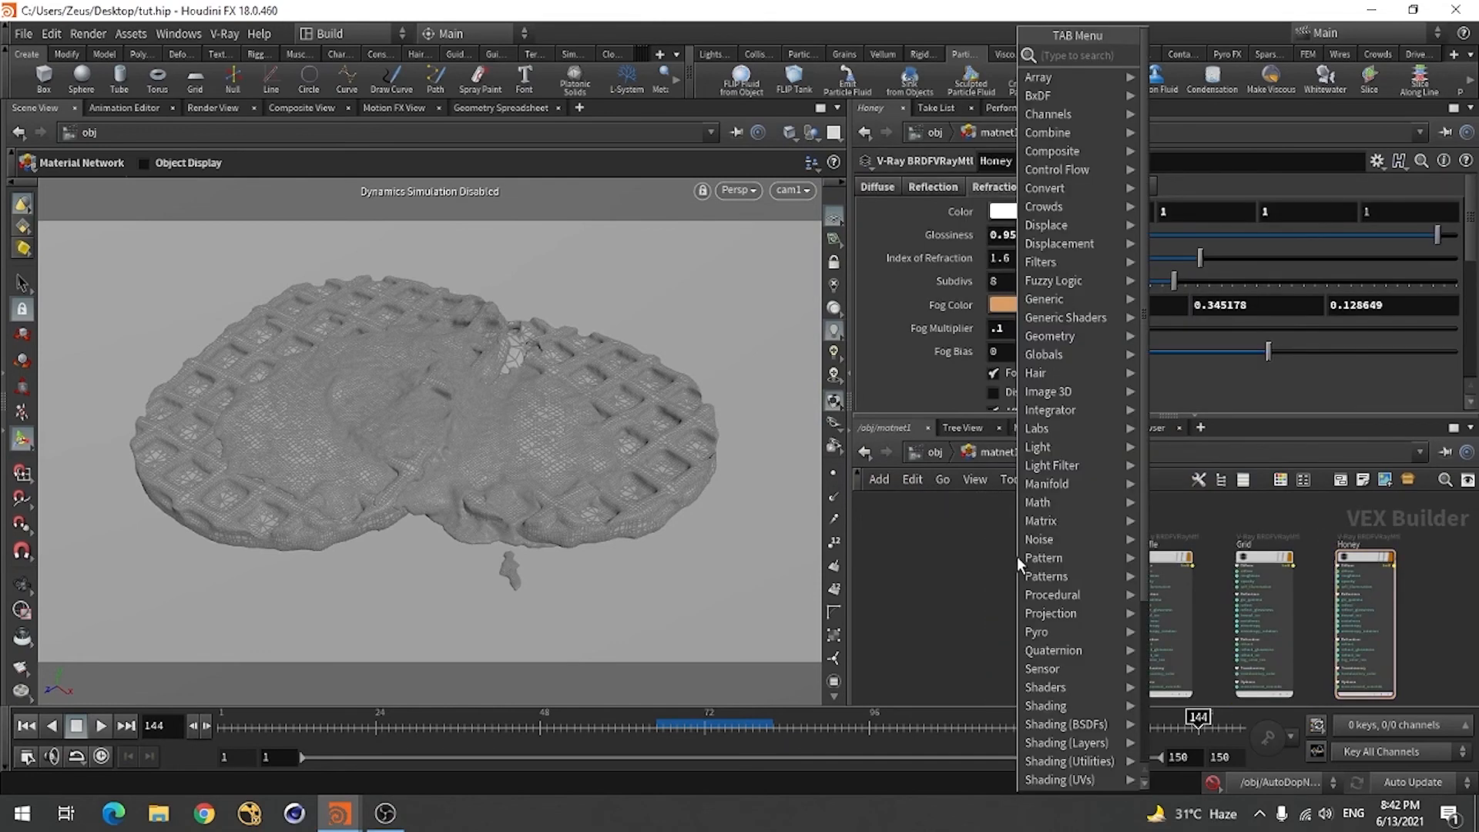
{"action": "scroll", "coordinate": [1017, 556], "scroll_direction": "down", "scroll_amount": 4}
{"action": "mouse_move", "coordinate": [1017, 557]}
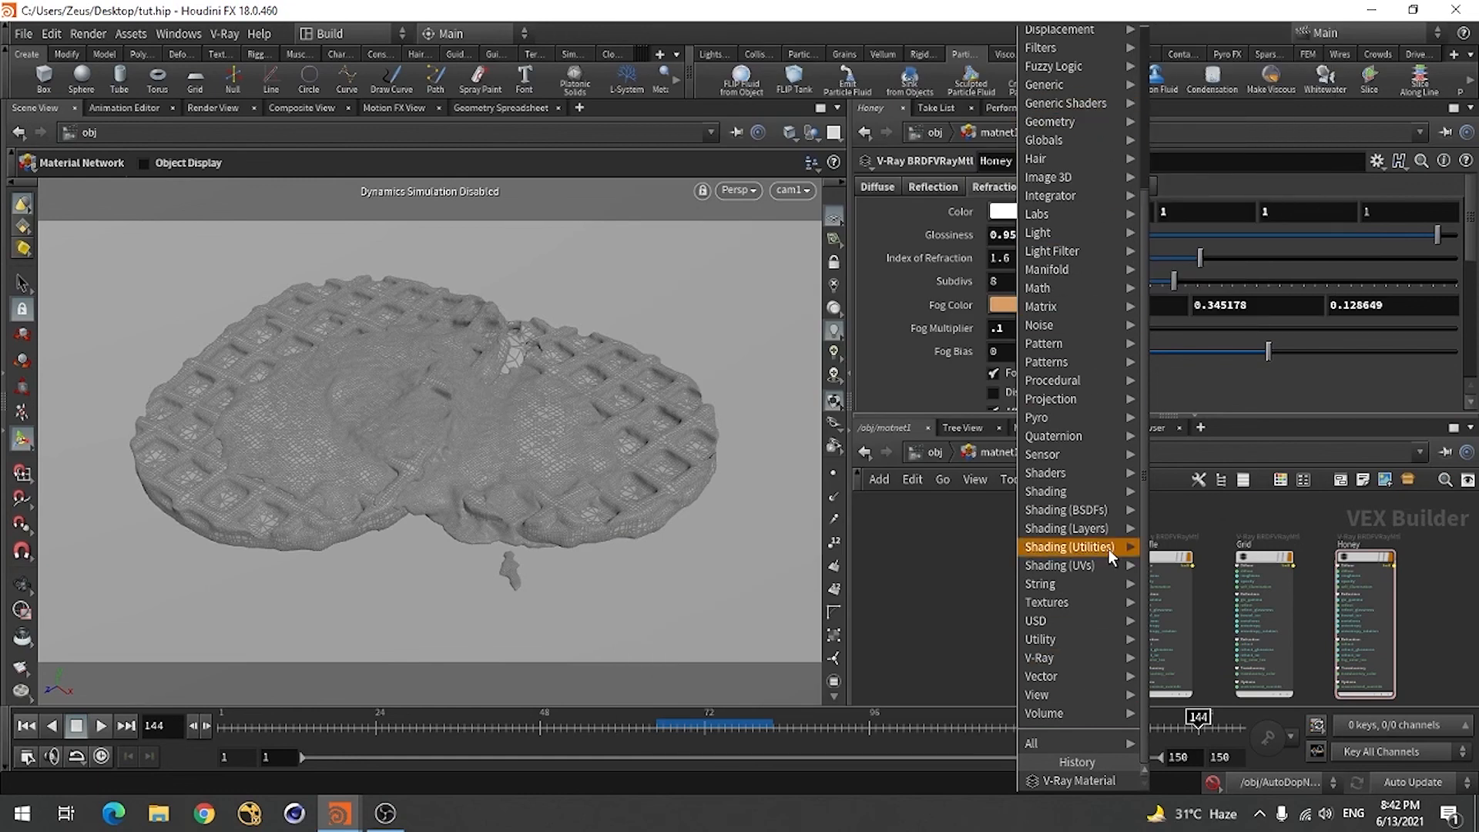
{"action": "scroll", "coordinate": [1102, 551], "scroll_direction": "up", "scroll_amount": 4}
{"action": "key", "text": "Escape"}
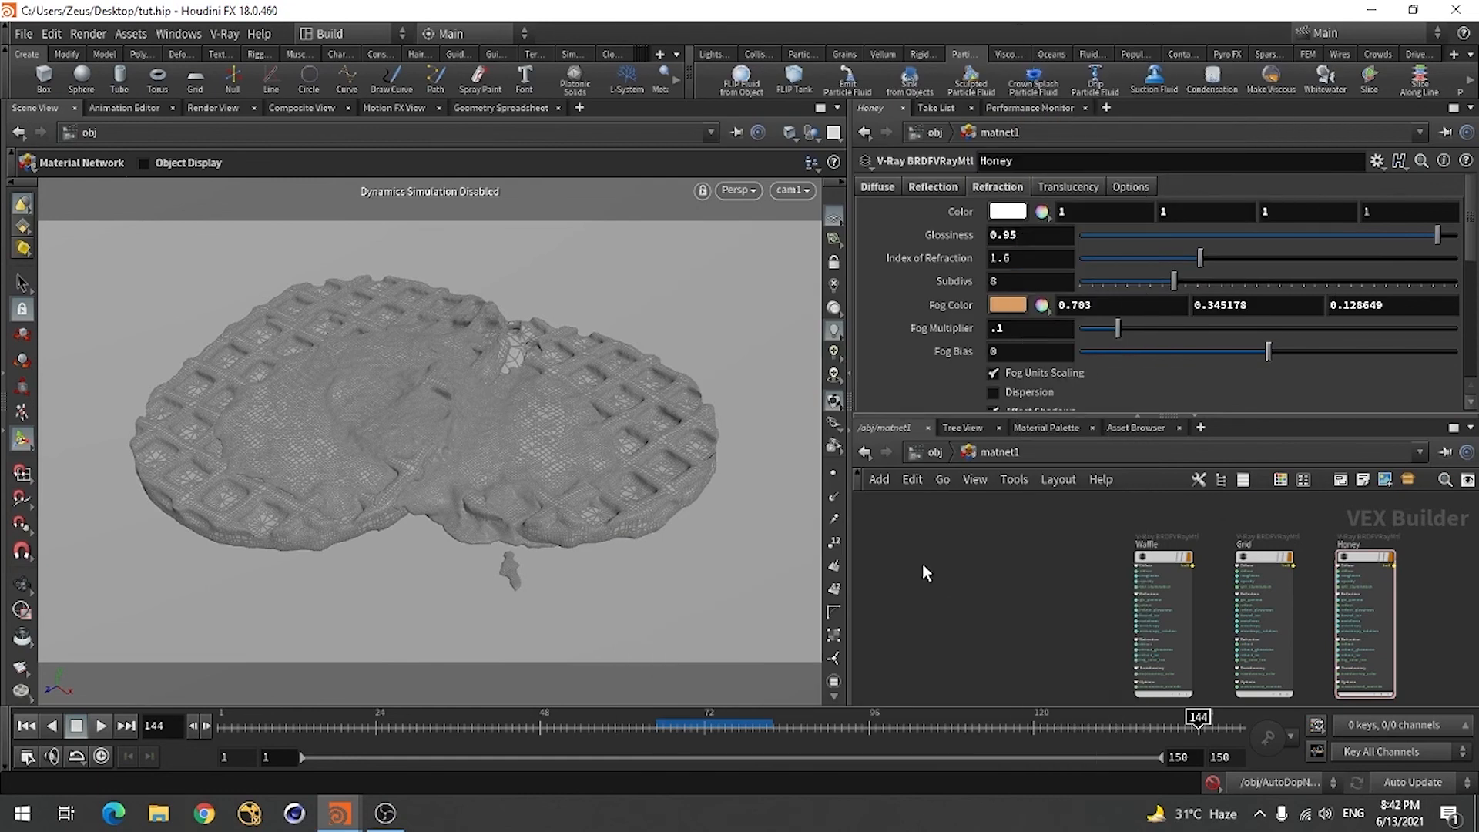
- Add a V-Ray Image File node in the empty space before the Waffle material
{"action": "key", "text": "Tab"}
{"action": "type", "text": "vra"}
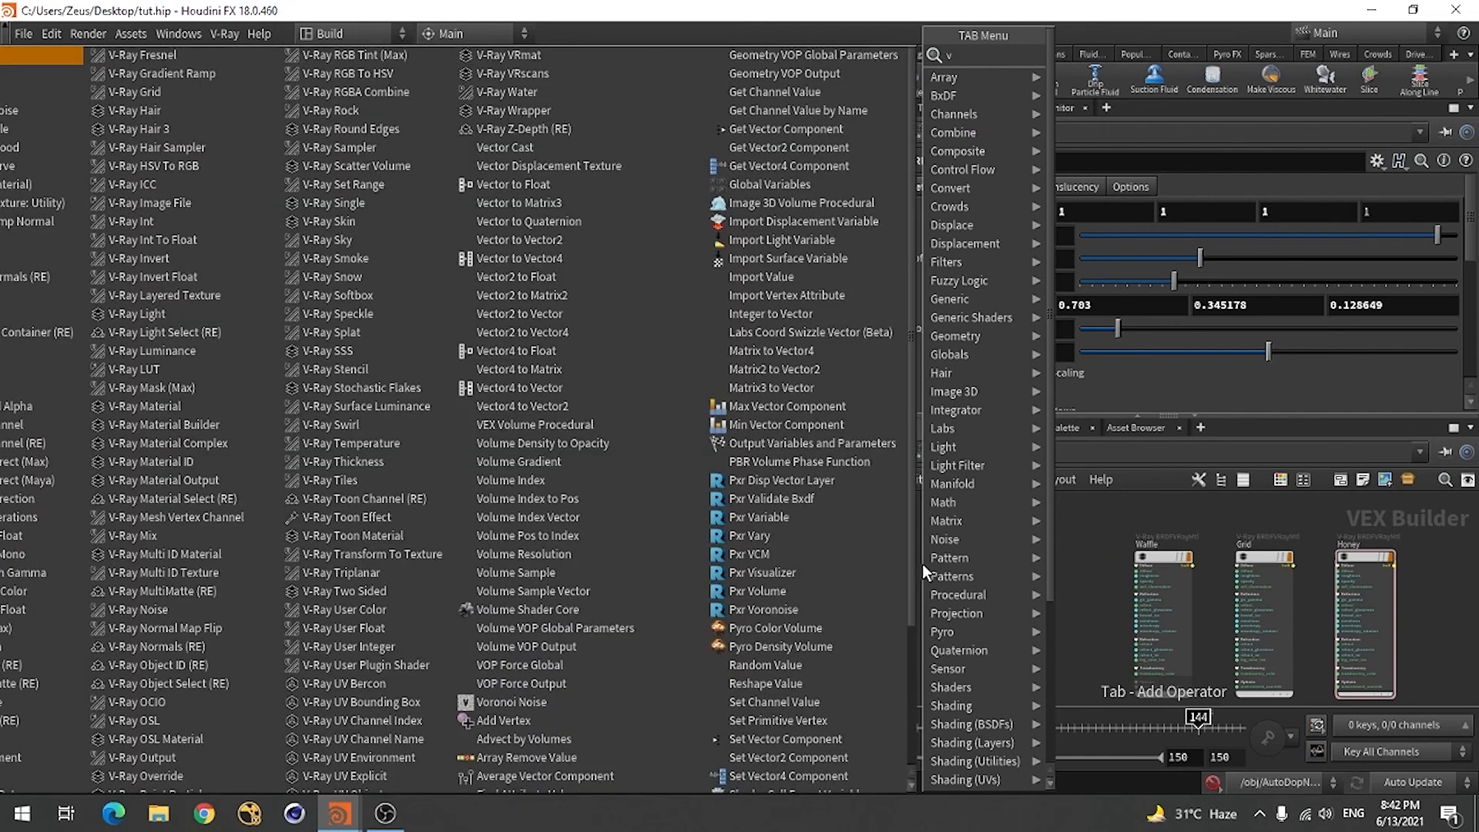
{"action": "type", "text": "y ima"}
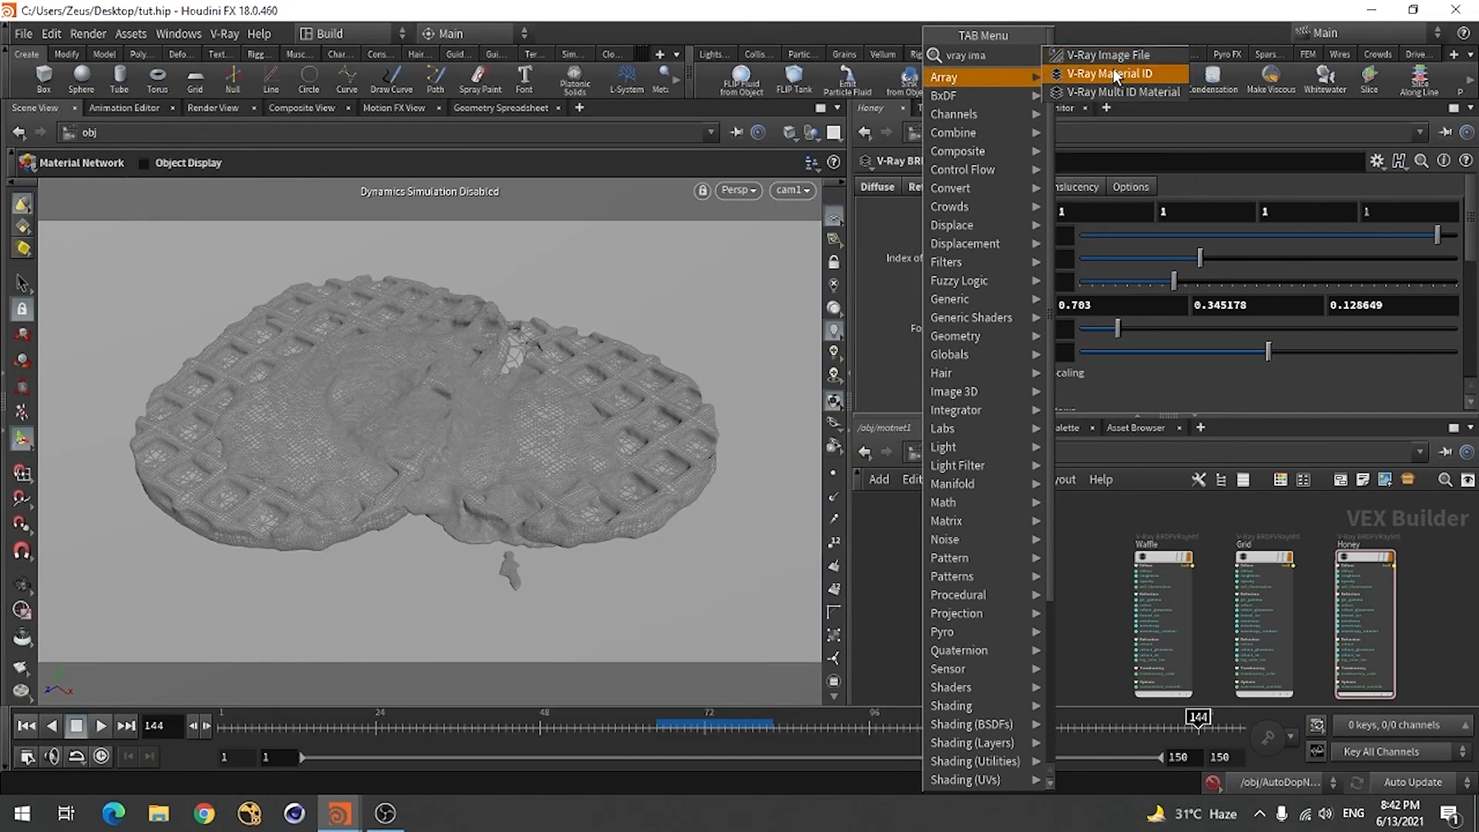
{"action": "left_click", "coordinate": [1112, 71]}
{"action": "left_click", "coordinate": [997, 572]}
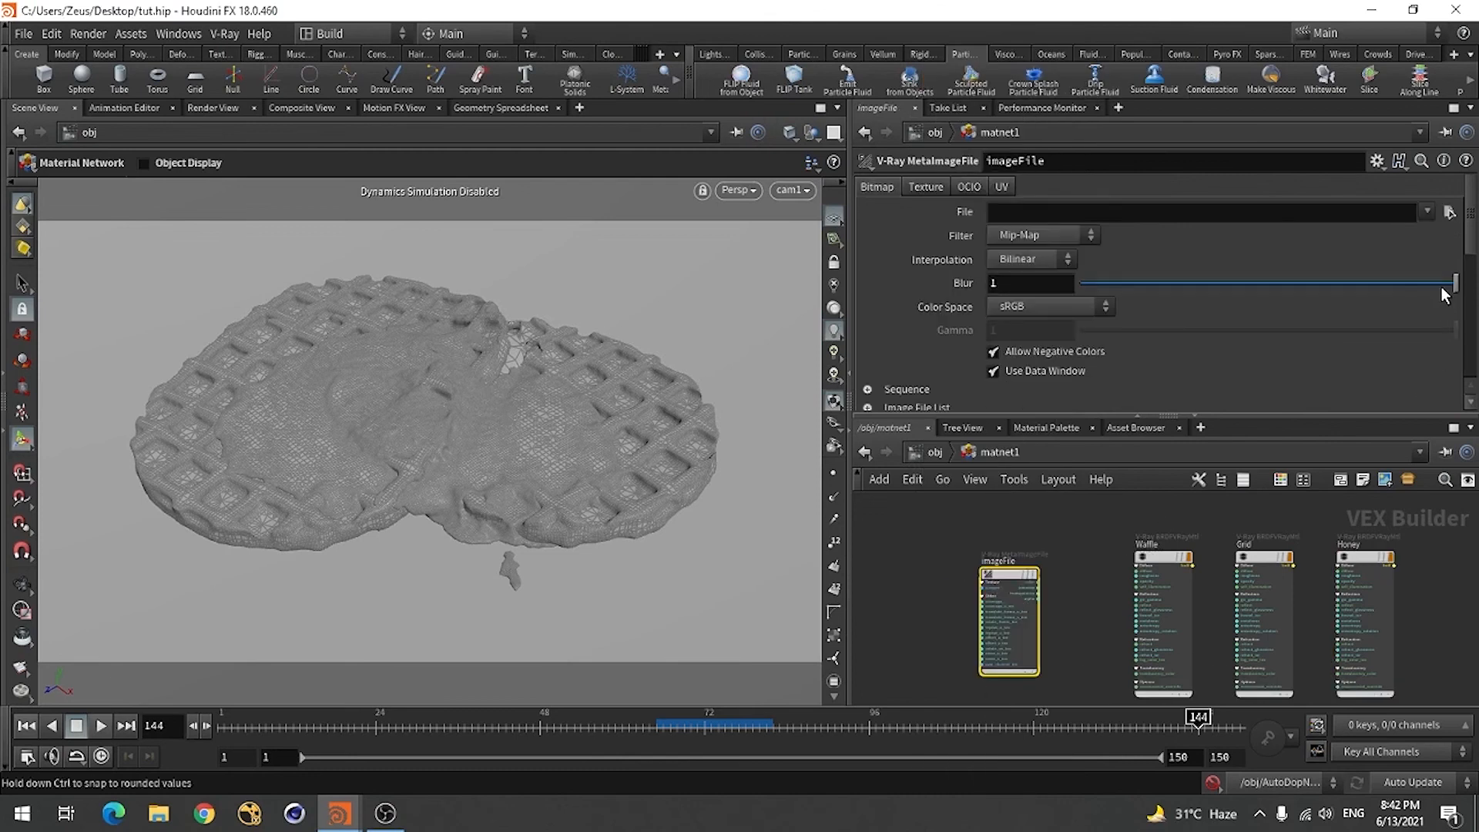
- Load the 32518822-waffles-background-cell-texture-closeup image from D:/Waffle/Waffle into the V-Ray Image File node
{"action": "left_click", "coordinate": [1447, 215]}
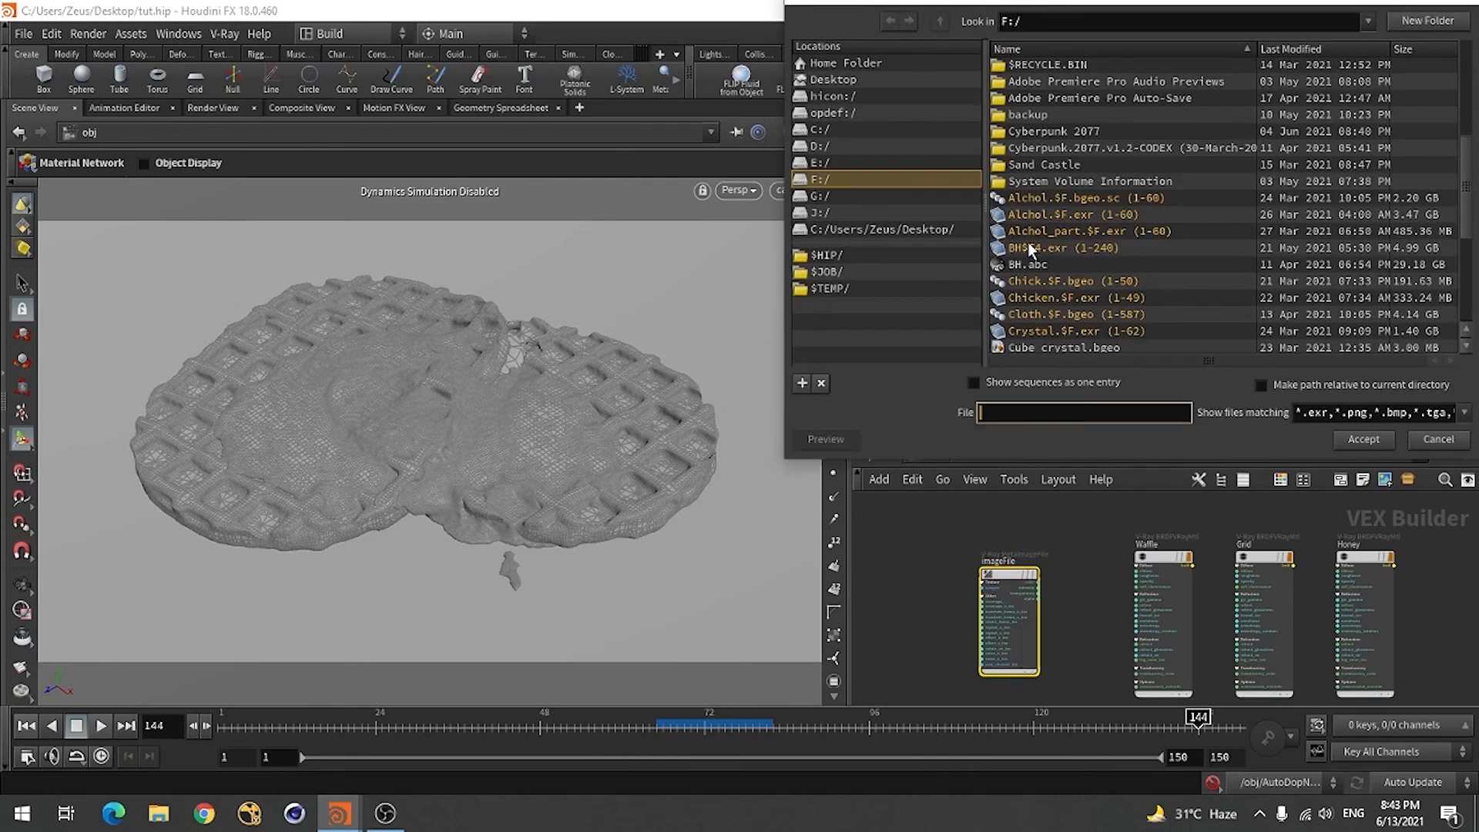
{"action": "left_click", "coordinate": [818, 146]}
{"action": "scroll", "coordinate": [1043, 229], "scroll_direction": "down", "scroll_amount": 3}
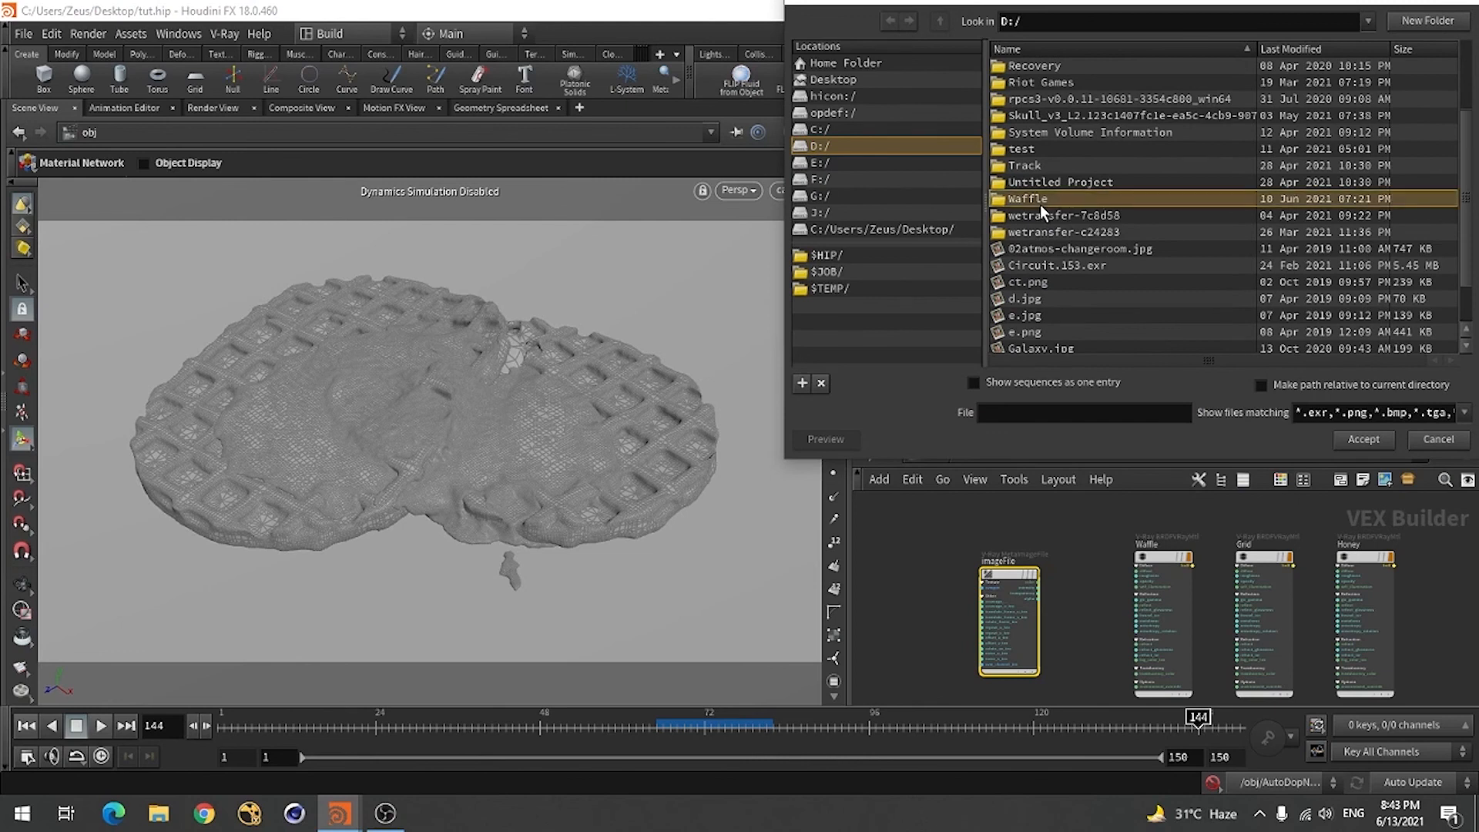
{"action": "double_click", "coordinate": [1041, 200]}
{"action": "double_click", "coordinate": [1033, 83]}
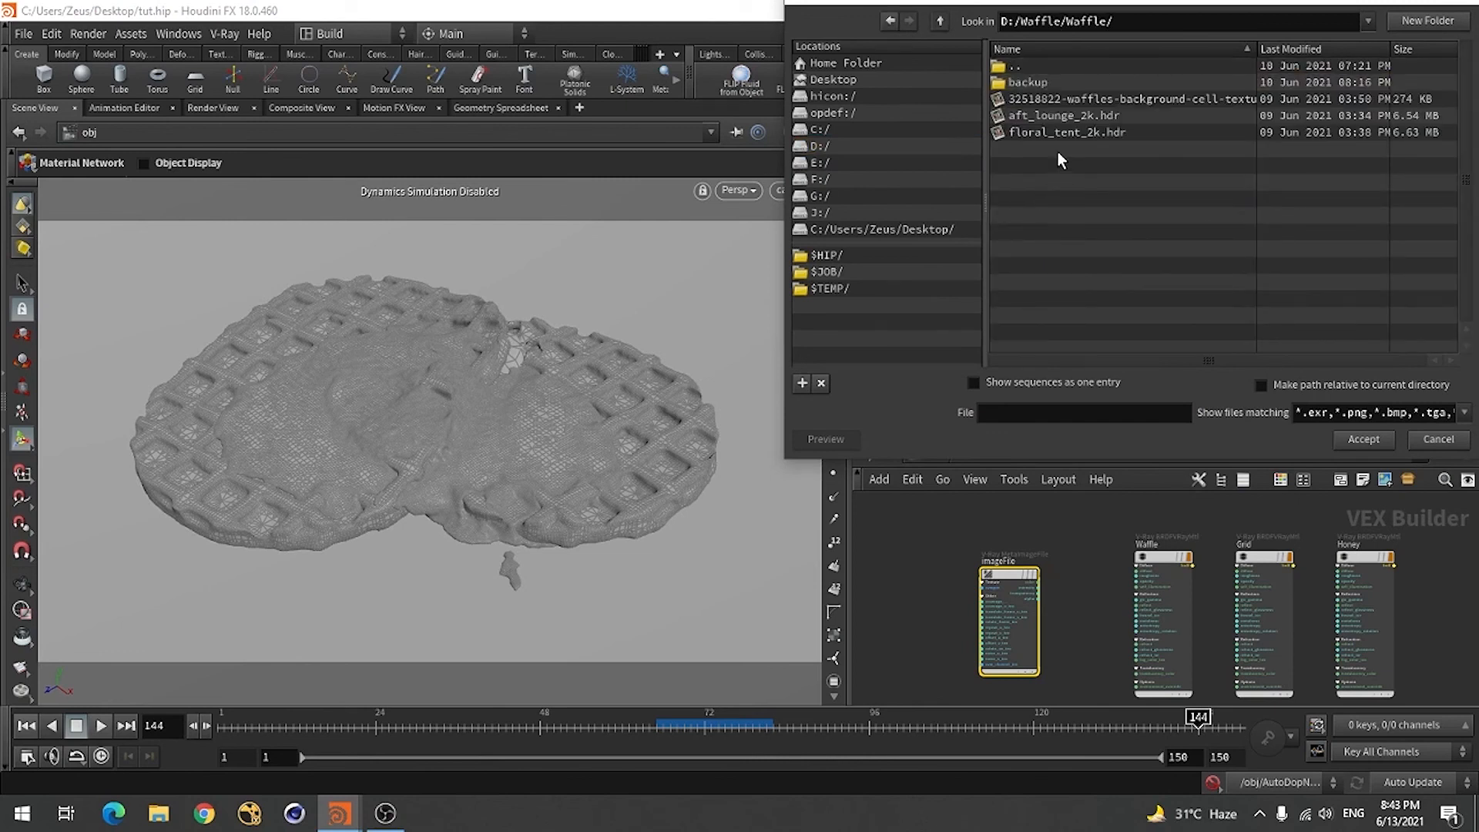
{"action": "left_click", "coordinate": [1087, 100]}
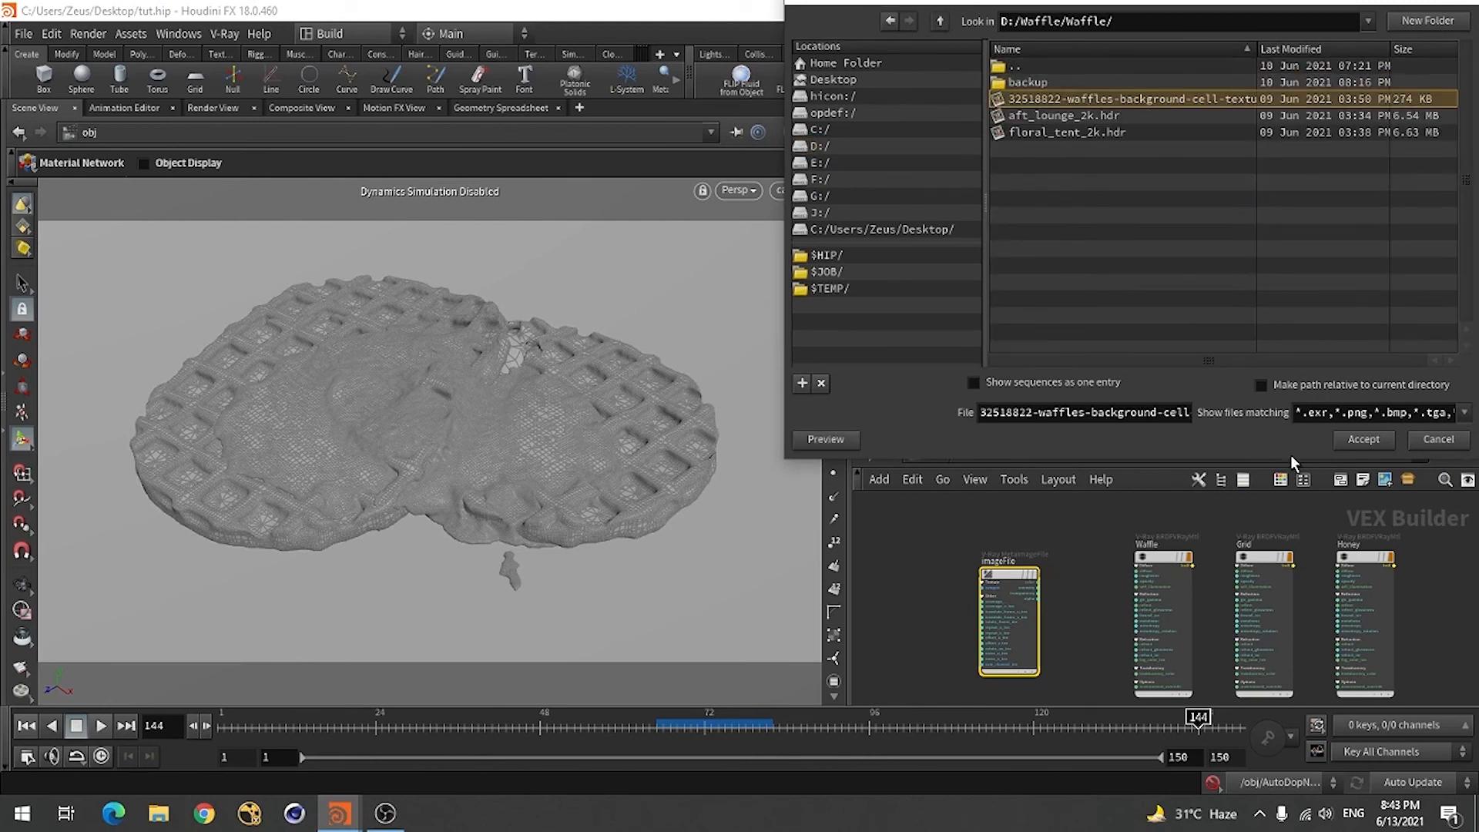
{"action": "left_click", "coordinate": [1357, 436]}
- Set the image file's Blur to 0 and connect its color output to the Waffle material's diffuse input
{"action": "scroll", "coordinate": [1071, 586], "scroll_direction": "up", "scroll_amount": 5}
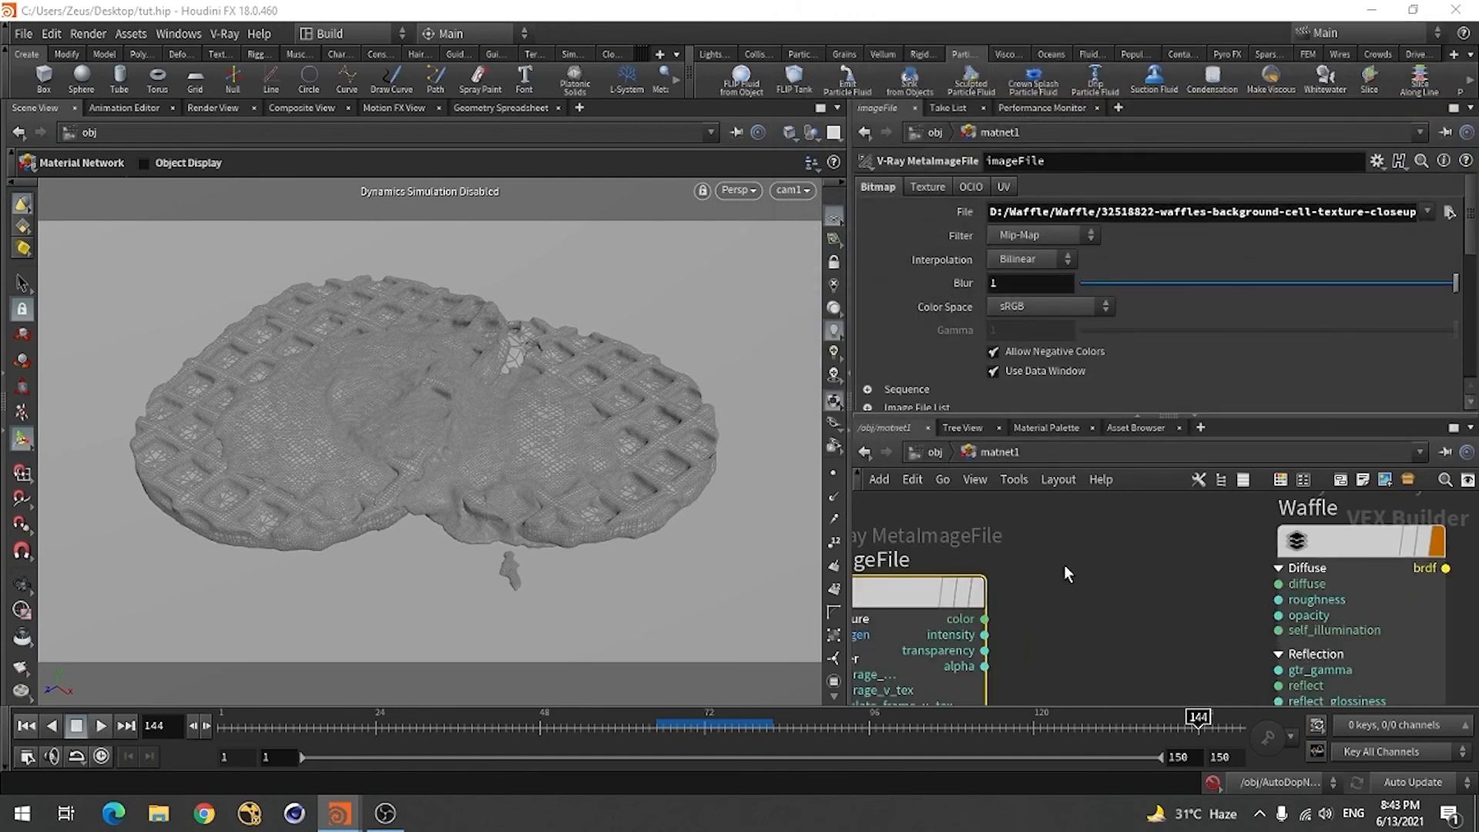
{"action": "scroll", "coordinate": [1065, 565], "scroll_direction": "down", "scroll_amount": 3}
{"action": "left_click", "coordinate": [1128, 282]}
{"action": "scroll", "coordinate": [1033, 652], "scroll_direction": "up", "scroll_amount": 3}
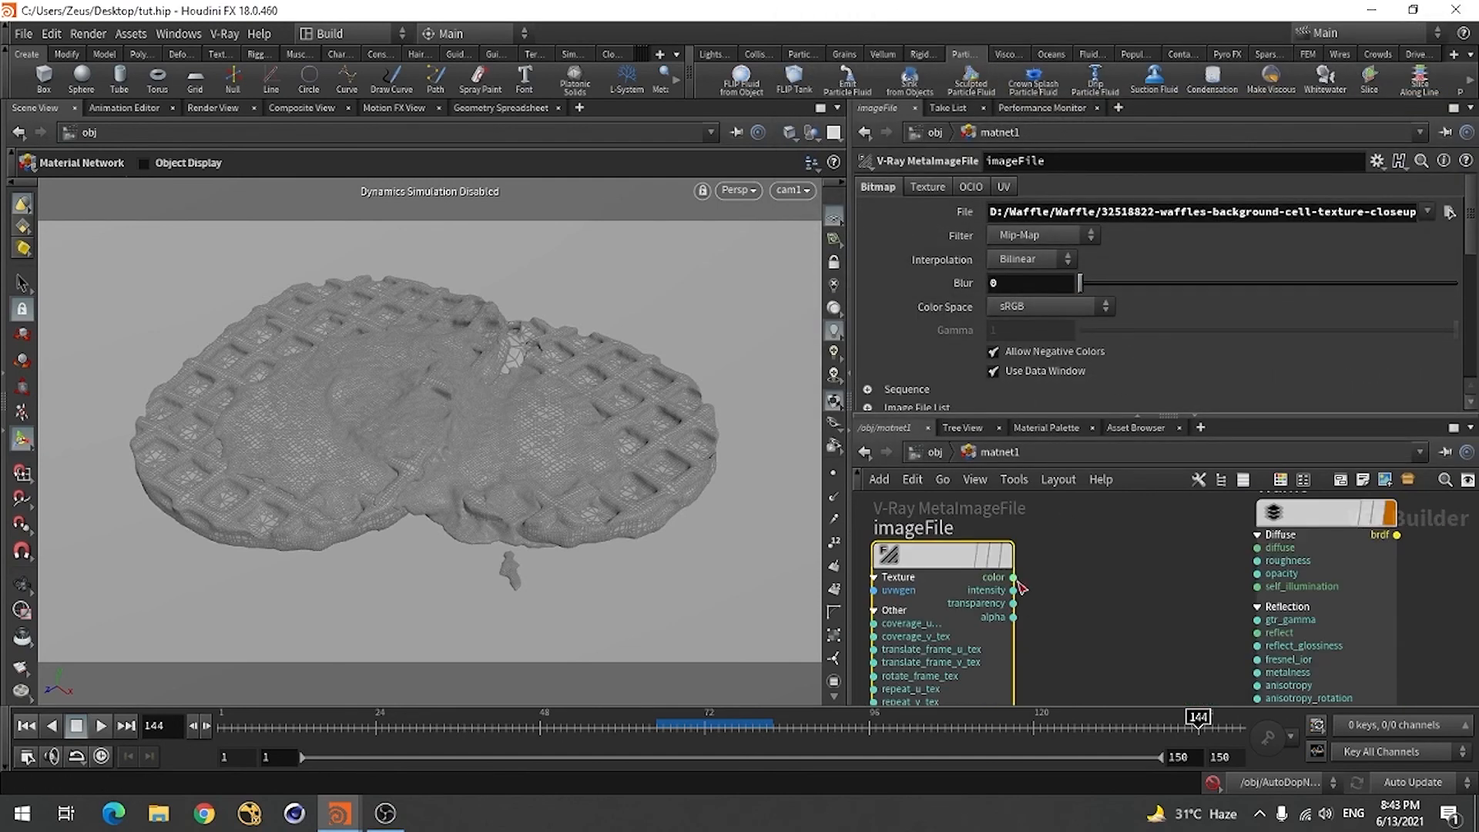
{"action": "left_click", "coordinate": [1014, 577]}
{"action": "left_click", "coordinate": [1200, 546]}
{"action": "scroll", "coordinate": [1196, 570], "scroll_direction": "down", "scroll_amount": 4}
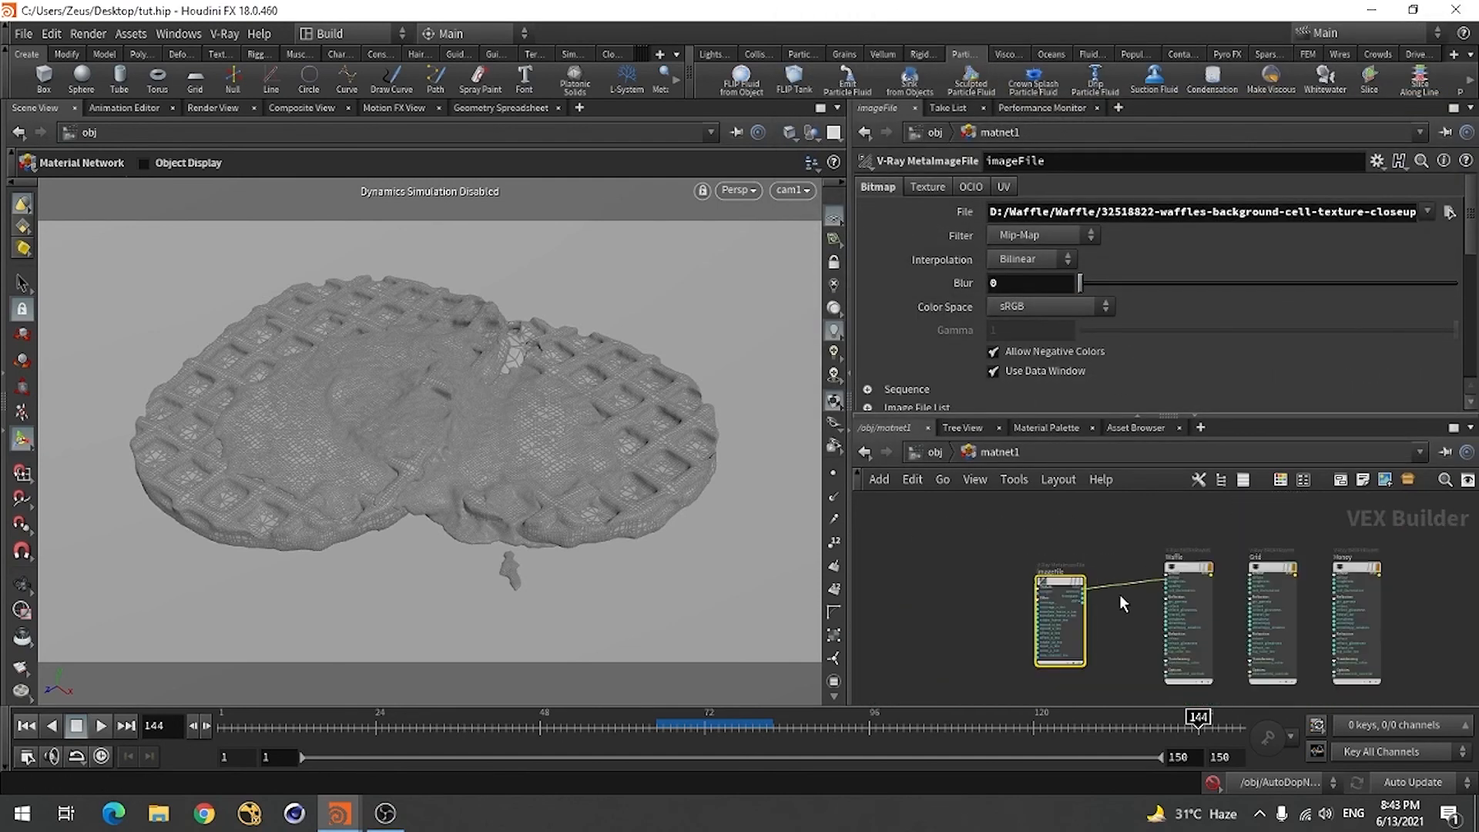
- Return to the object level and assign the Honey material from matnet1 to the particle_fluid object
{"action": "left_click", "coordinate": [935, 451]}
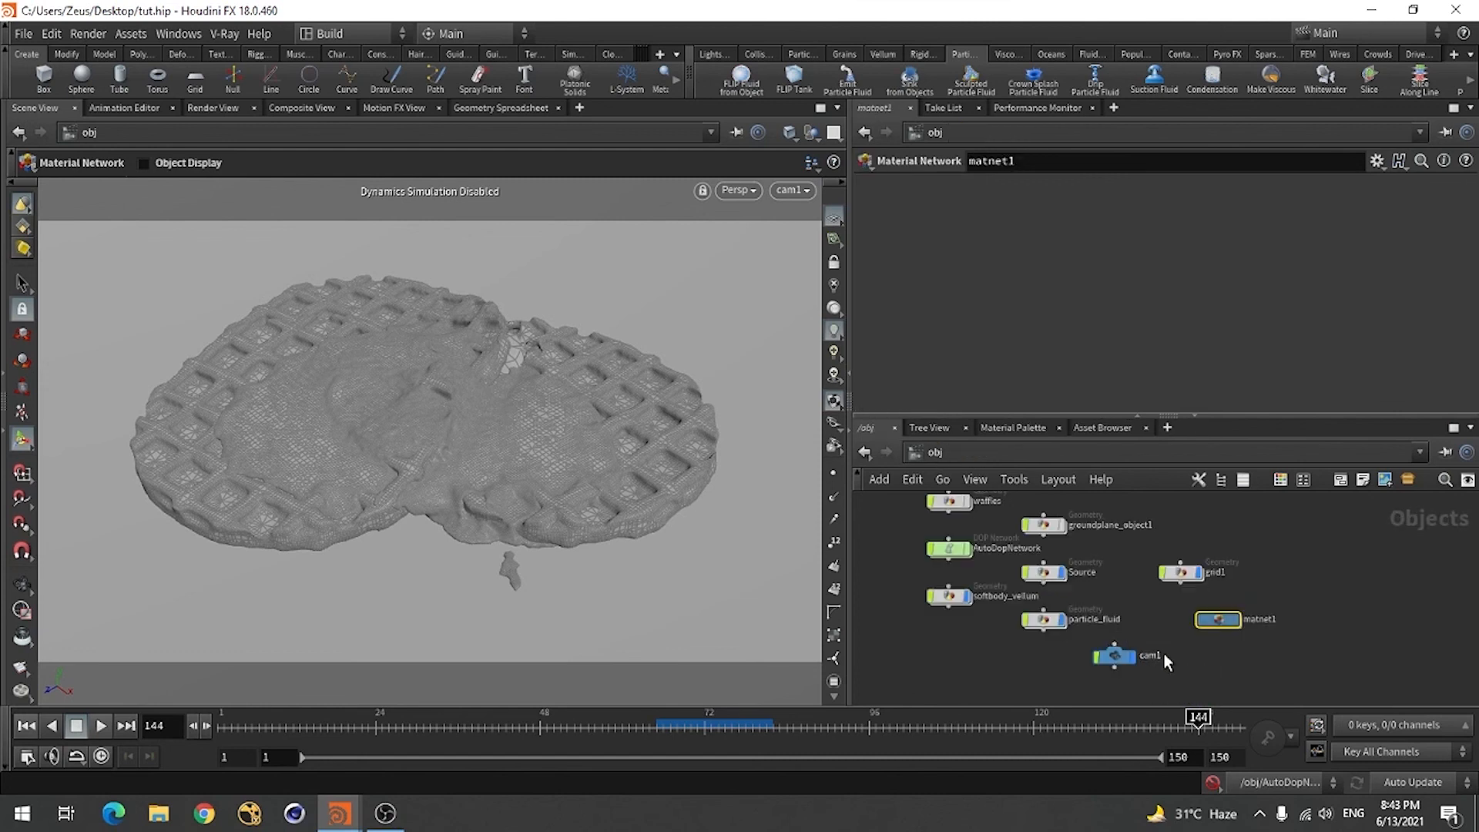
{"action": "left_click", "coordinate": [1044, 619]}
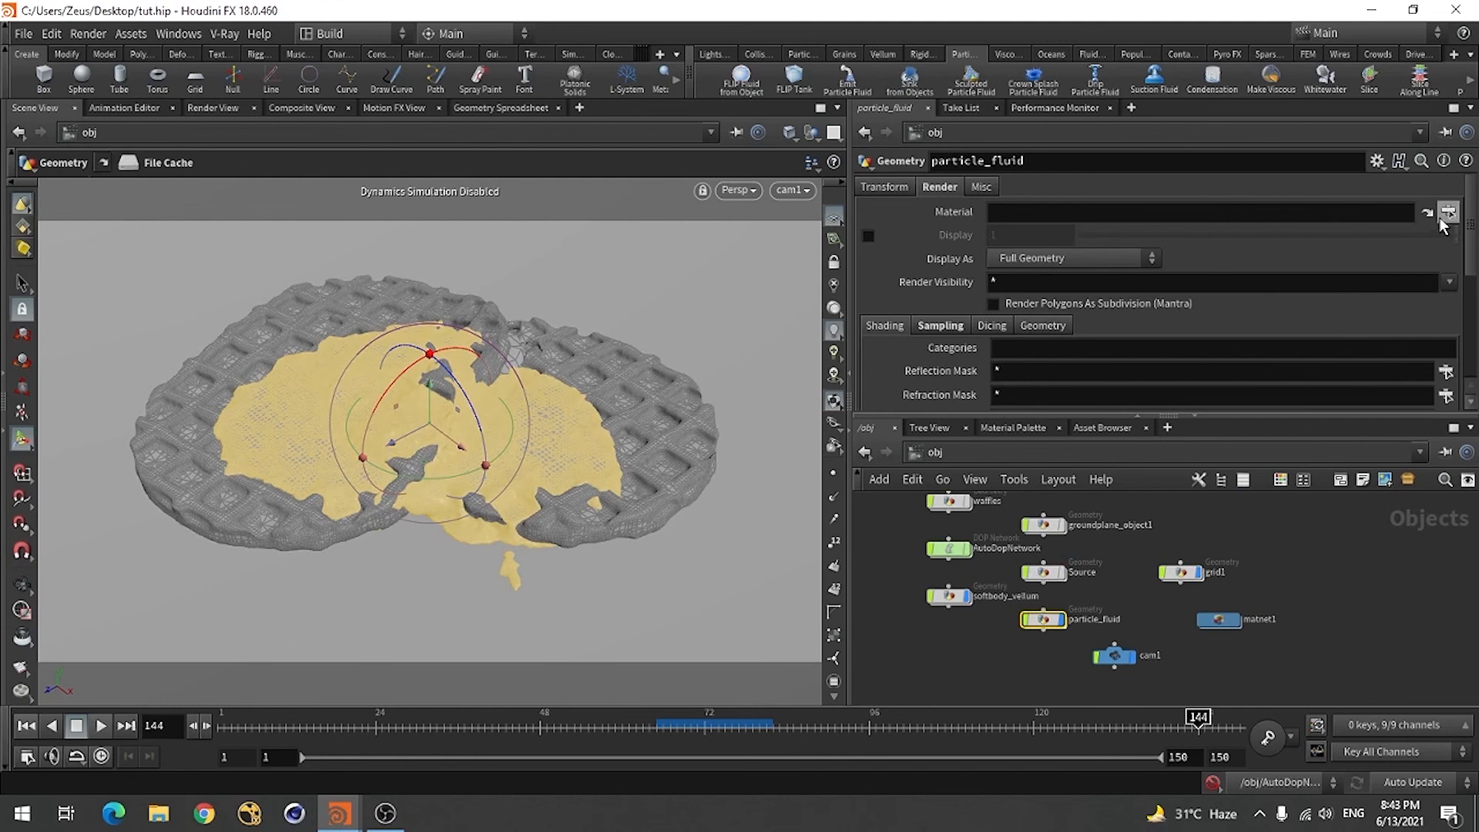
{"action": "left_click", "coordinate": [1449, 212]}
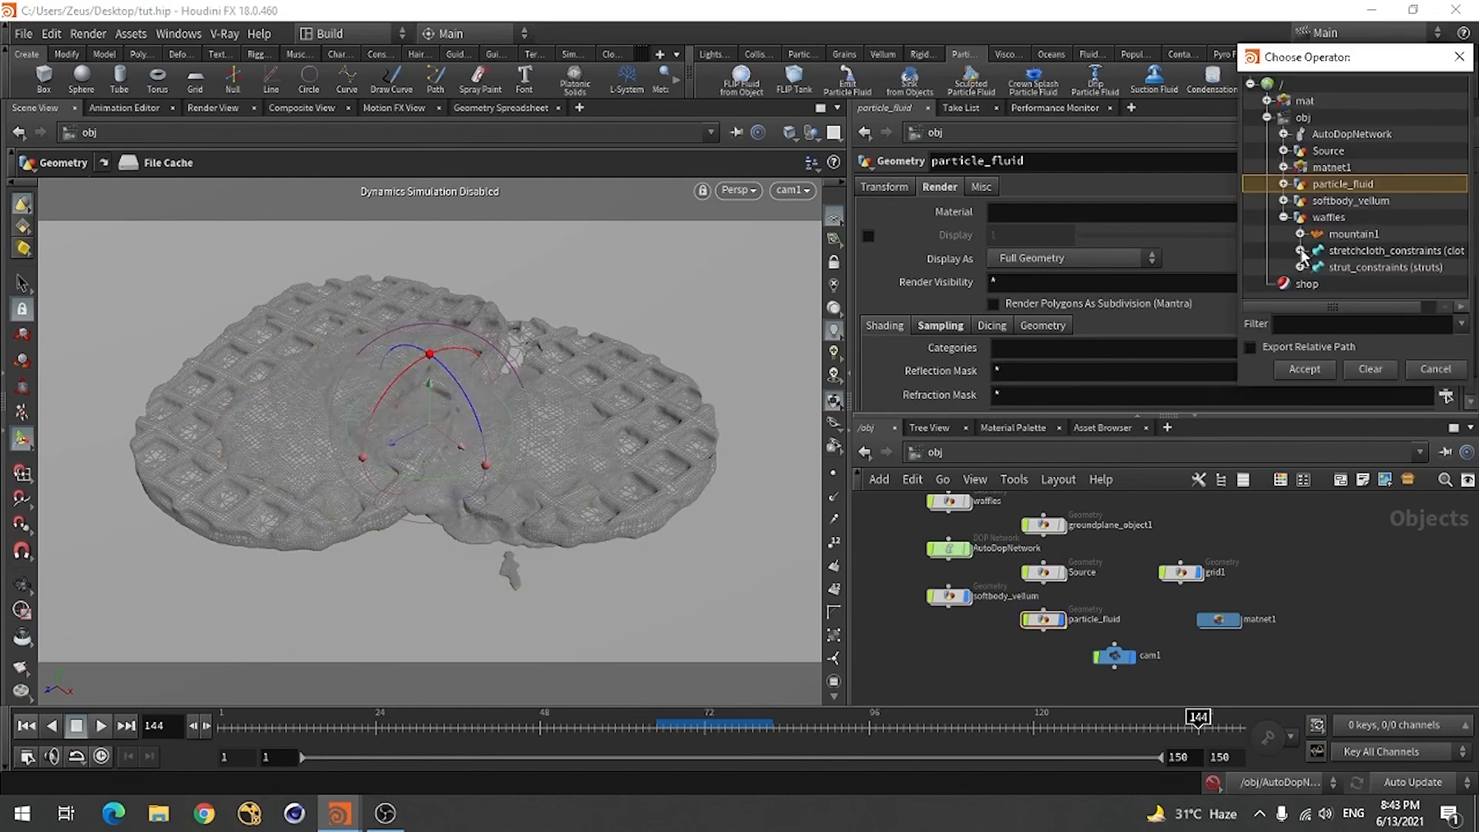
{"action": "left_click", "coordinate": [1284, 167]}
{"action": "left_click", "coordinate": [1339, 203]}
{"action": "left_click", "coordinate": [1320, 369]}
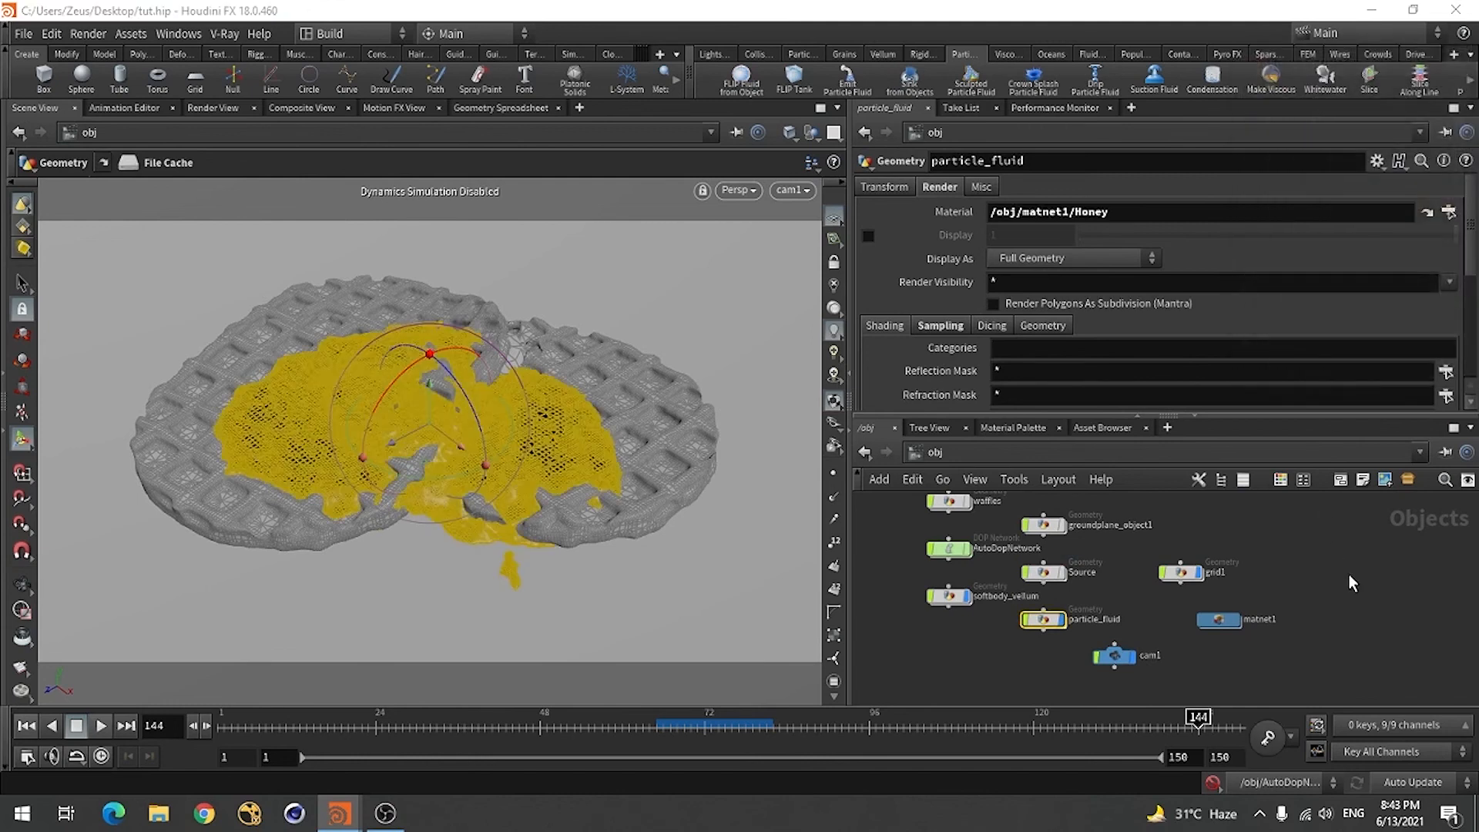
- Assign the Waffle material from matnet1 to the softbody_vellum object
{"action": "scroll", "coordinate": [1071, 544], "scroll_direction": "up", "scroll_amount": 3}
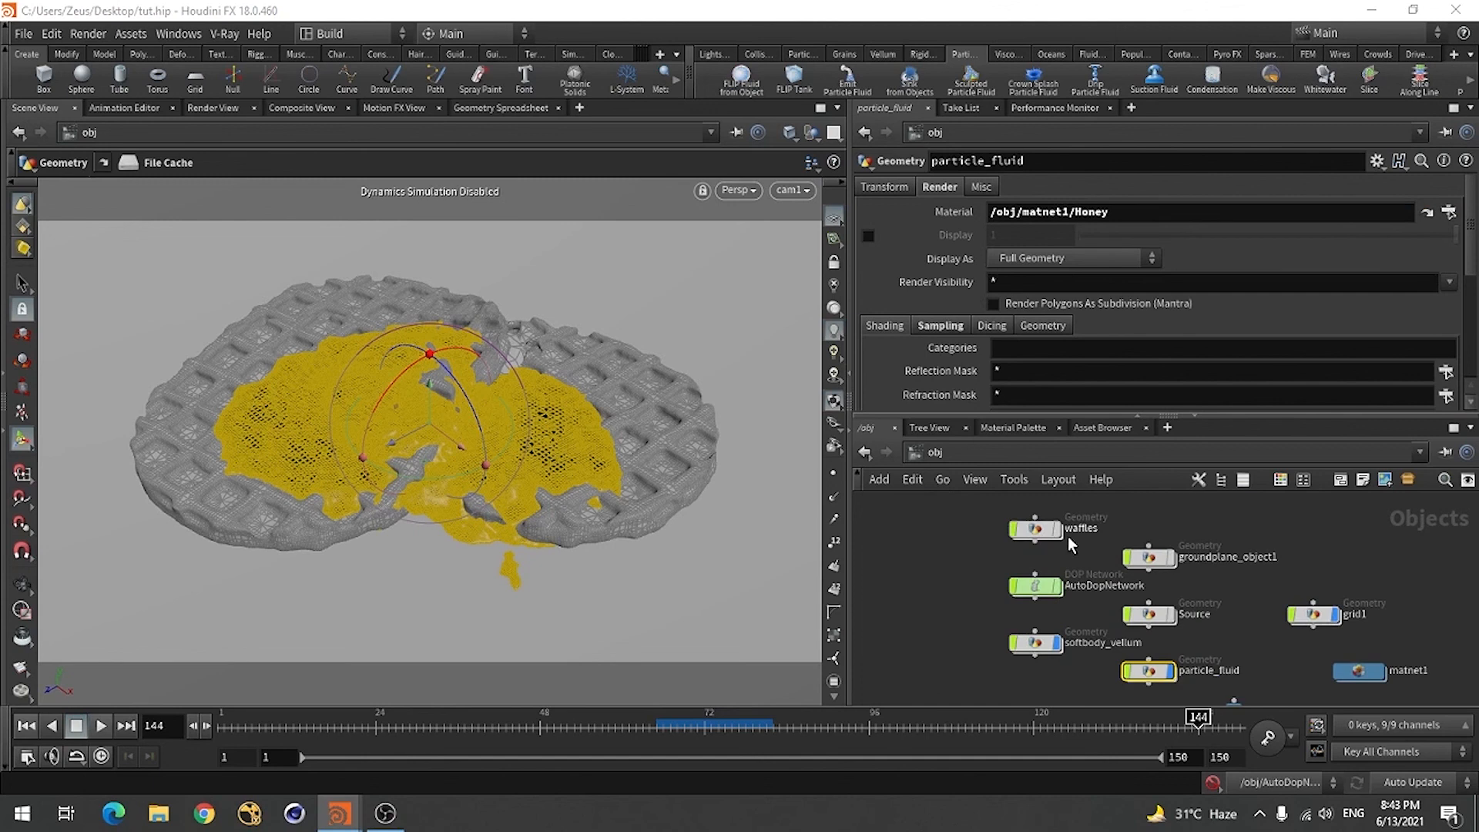
{"action": "left_click", "coordinate": [1035, 642]}
{"action": "left_click", "coordinate": [939, 187]}
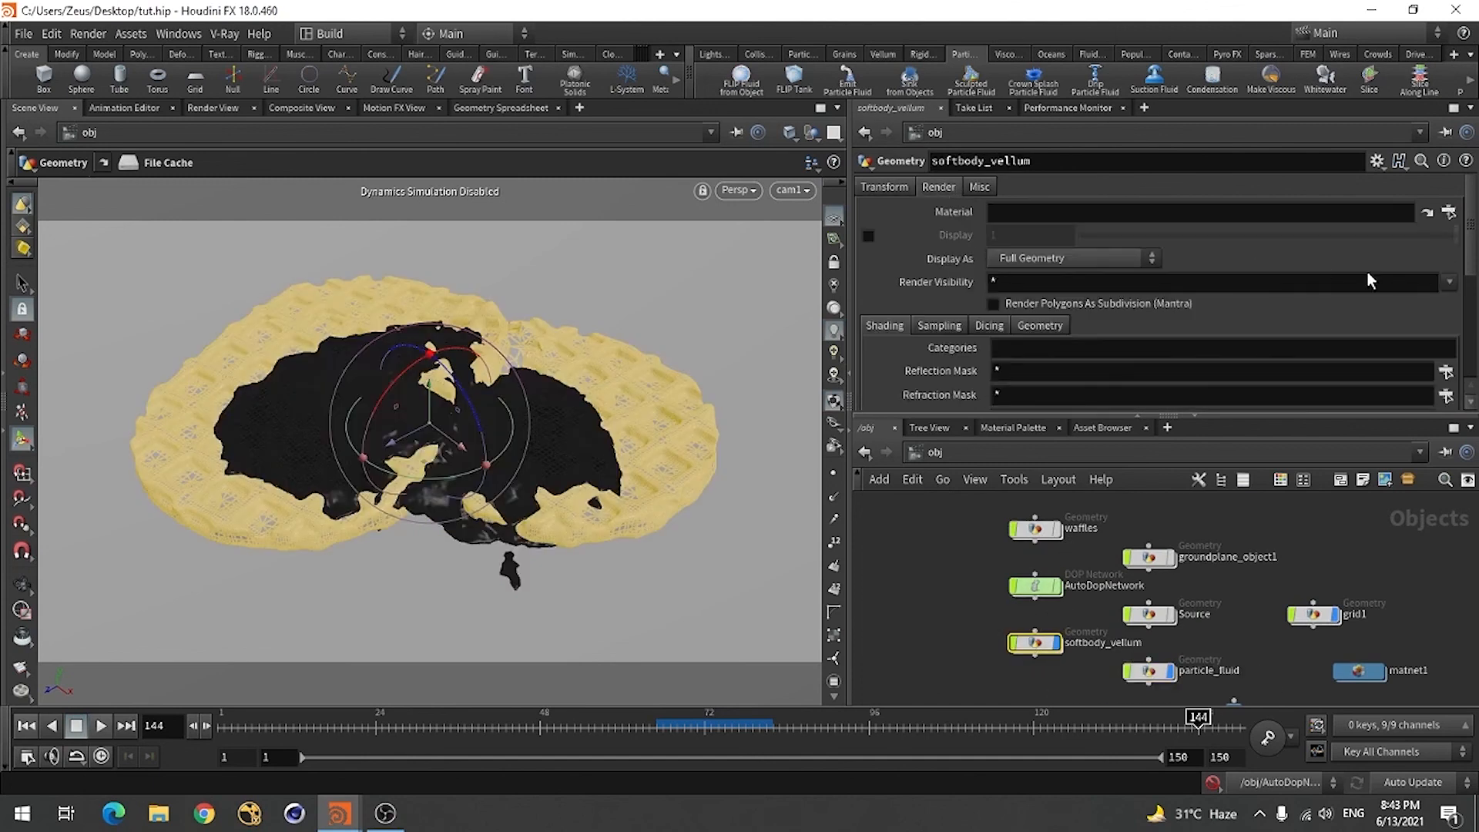
{"action": "left_click", "coordinate": [1449, 211]}
{"action": "double_click", "coordinate": [1343, 220]}
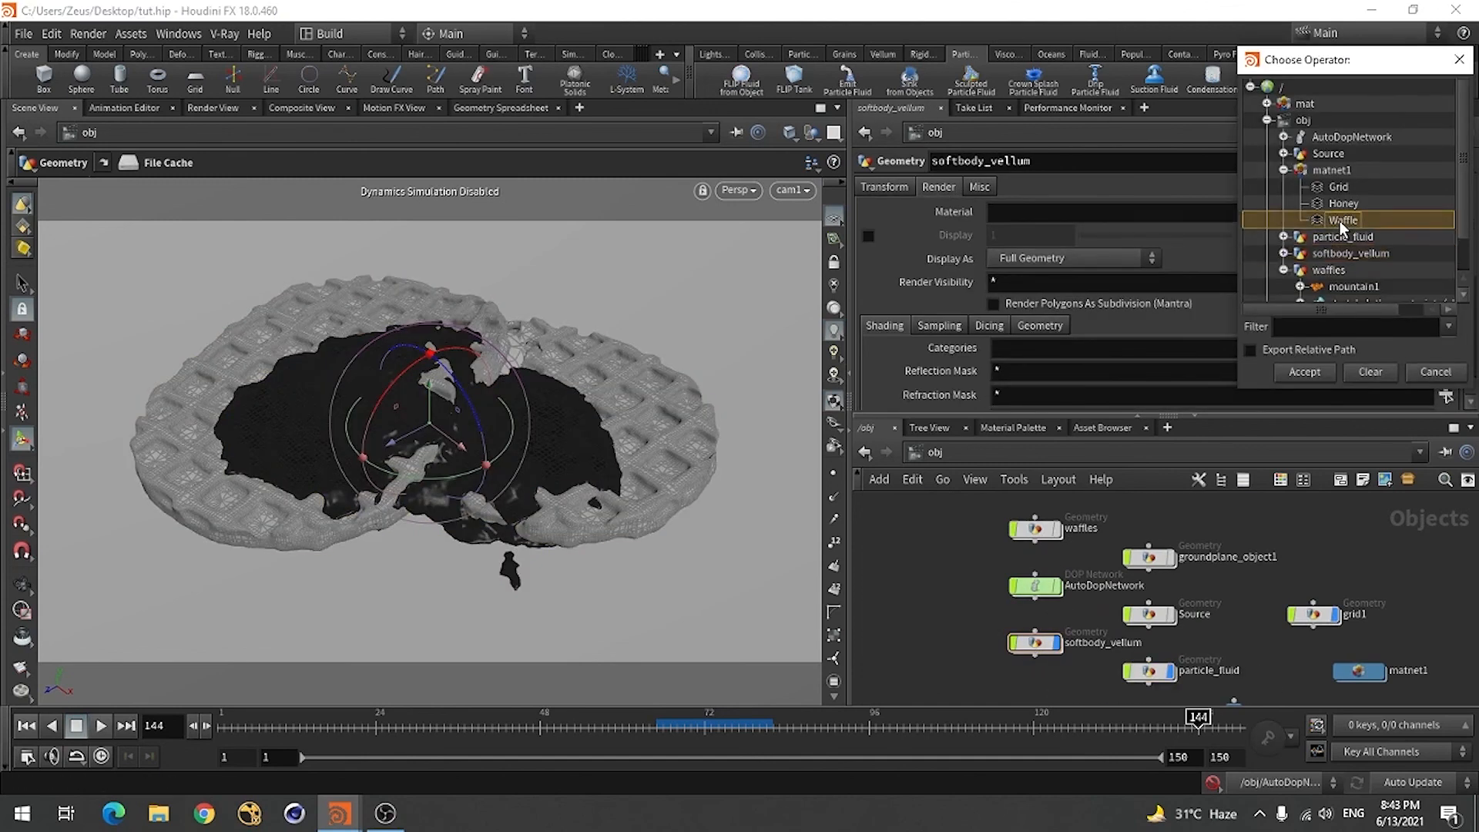
- Assign the Grid material from matnet1 to the grid1 object
{"action": "left_click", "coordinate": [1339, 621]}
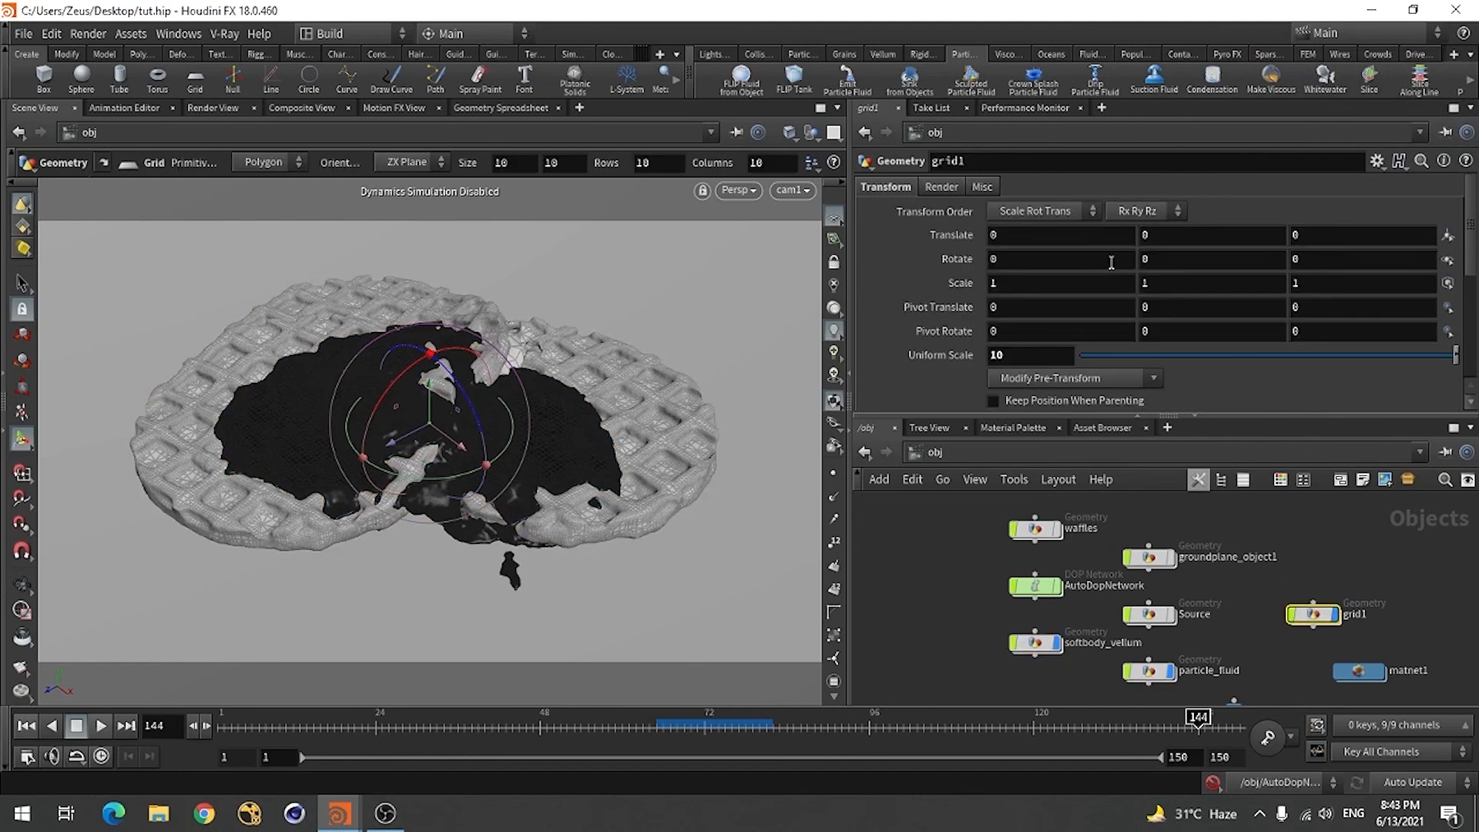
{"action": "left_click", "coordinate": [1449, 211]}
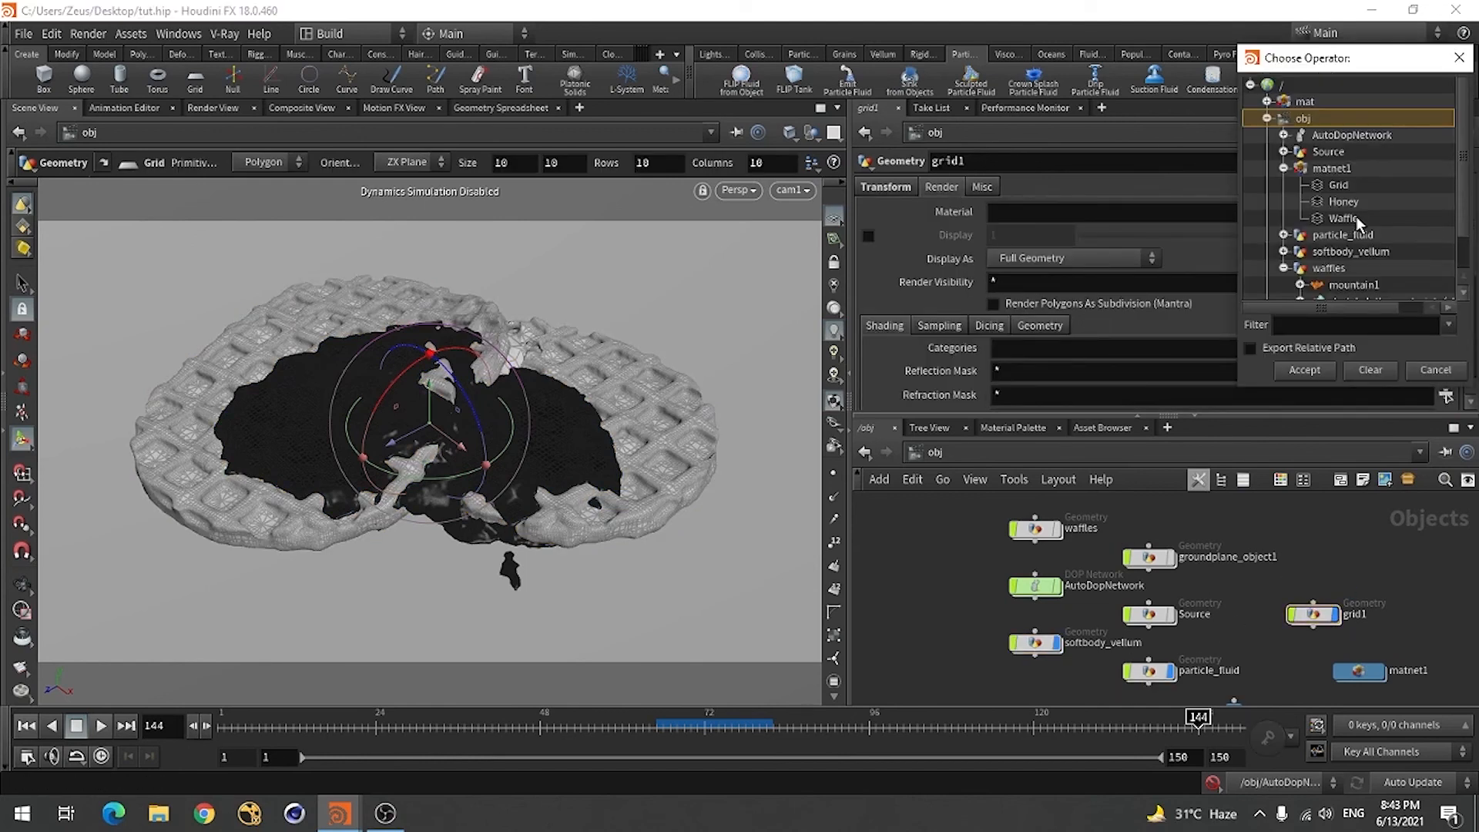
{"action": "double_click", "coordinate": [1340, 186]}
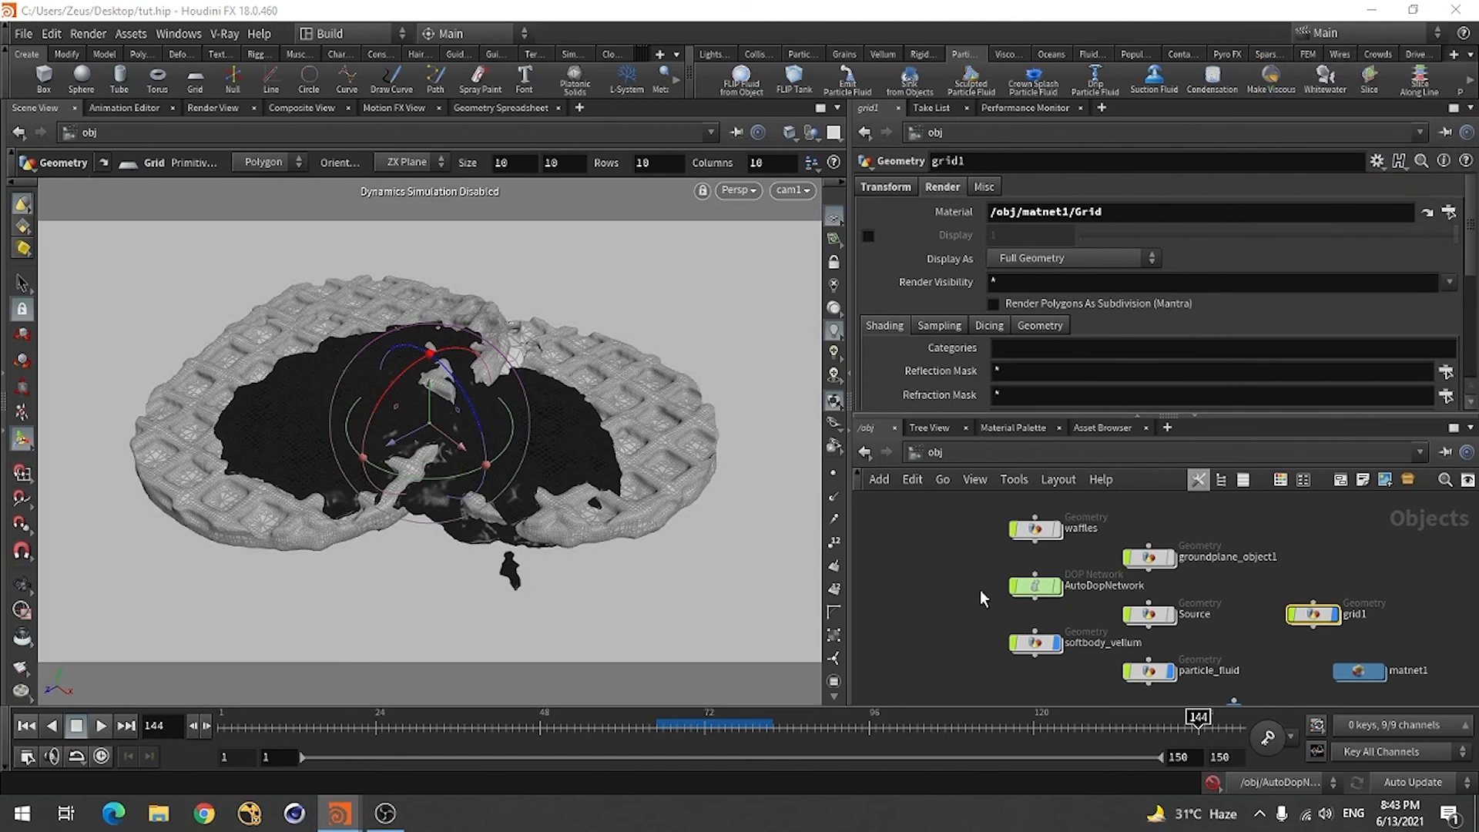
- Add a V-Ray Dome Light beside the AutoDopNetwork node at the object level
{"action": "scroll", "coordinate": [1242, 564], "scroll_direction": "down", "scroll_amount": 3}
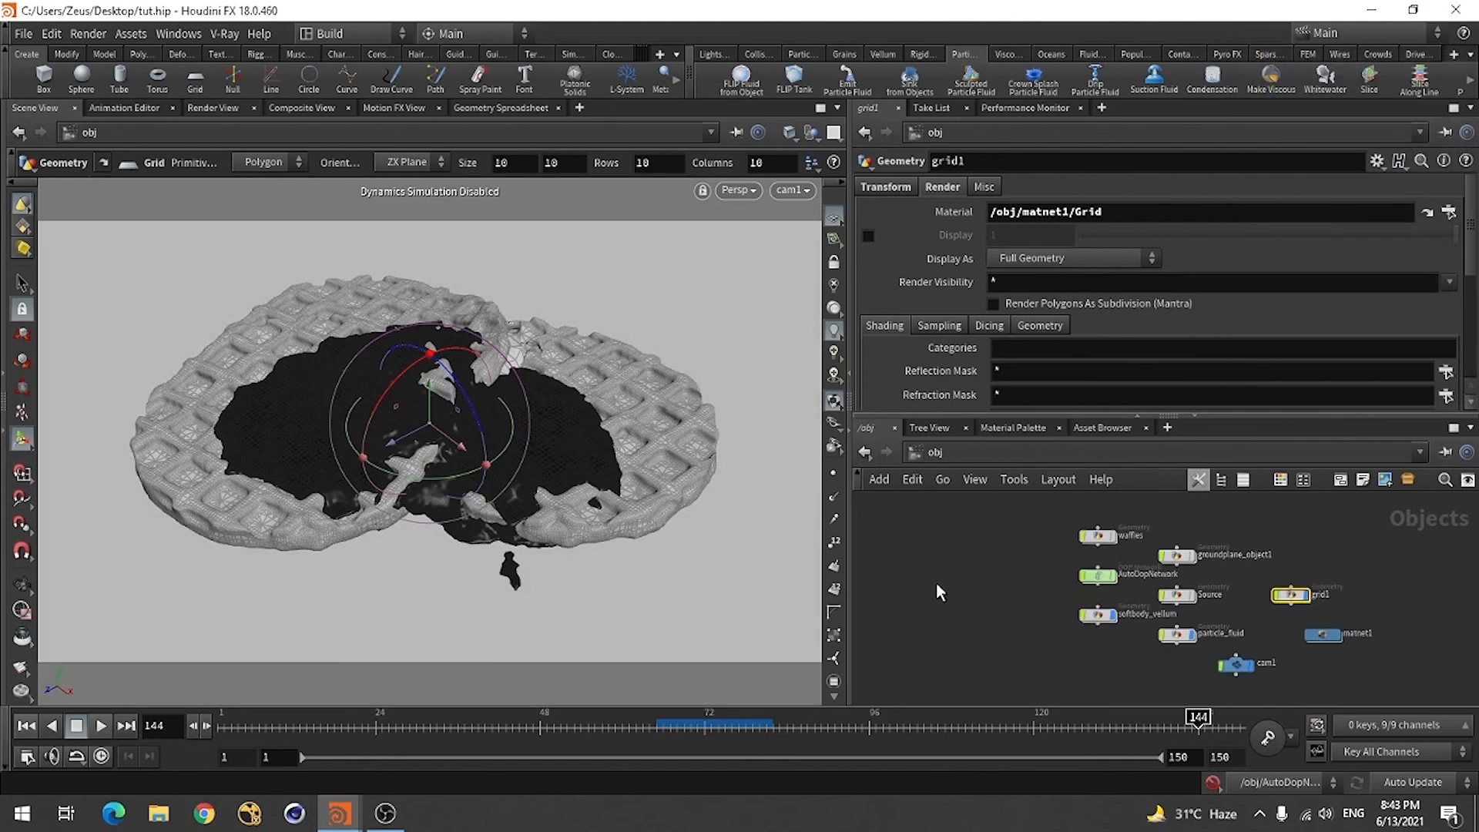
{"action": "key", "text": "Tab"}
{"action": "mouse_move", "coordinate": [1037, 657]}
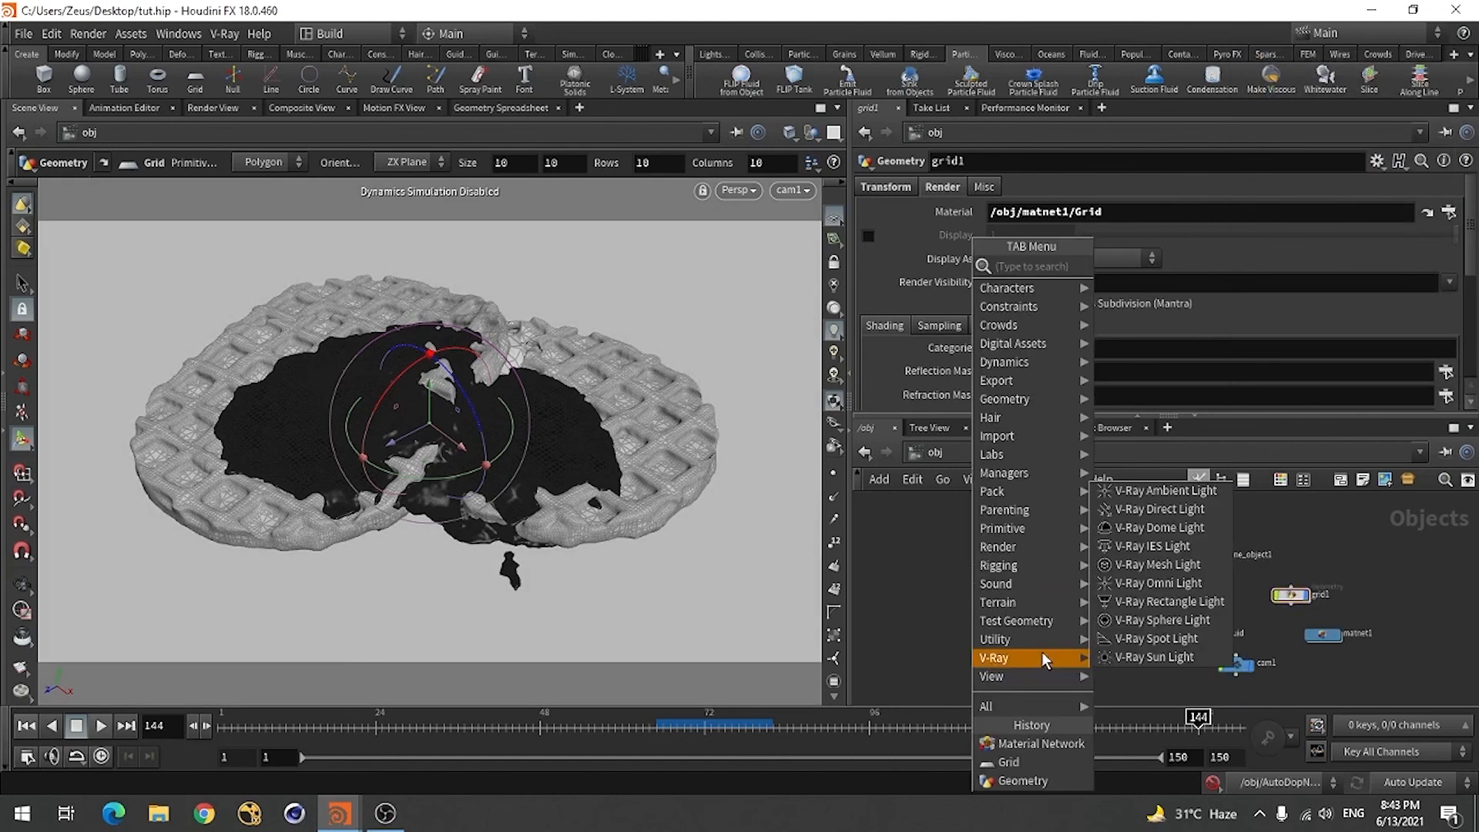
{"action": "left_click", "coordinate": [1160, 527]}
{"action": "left_click", "coordinate": [1014, 575]}
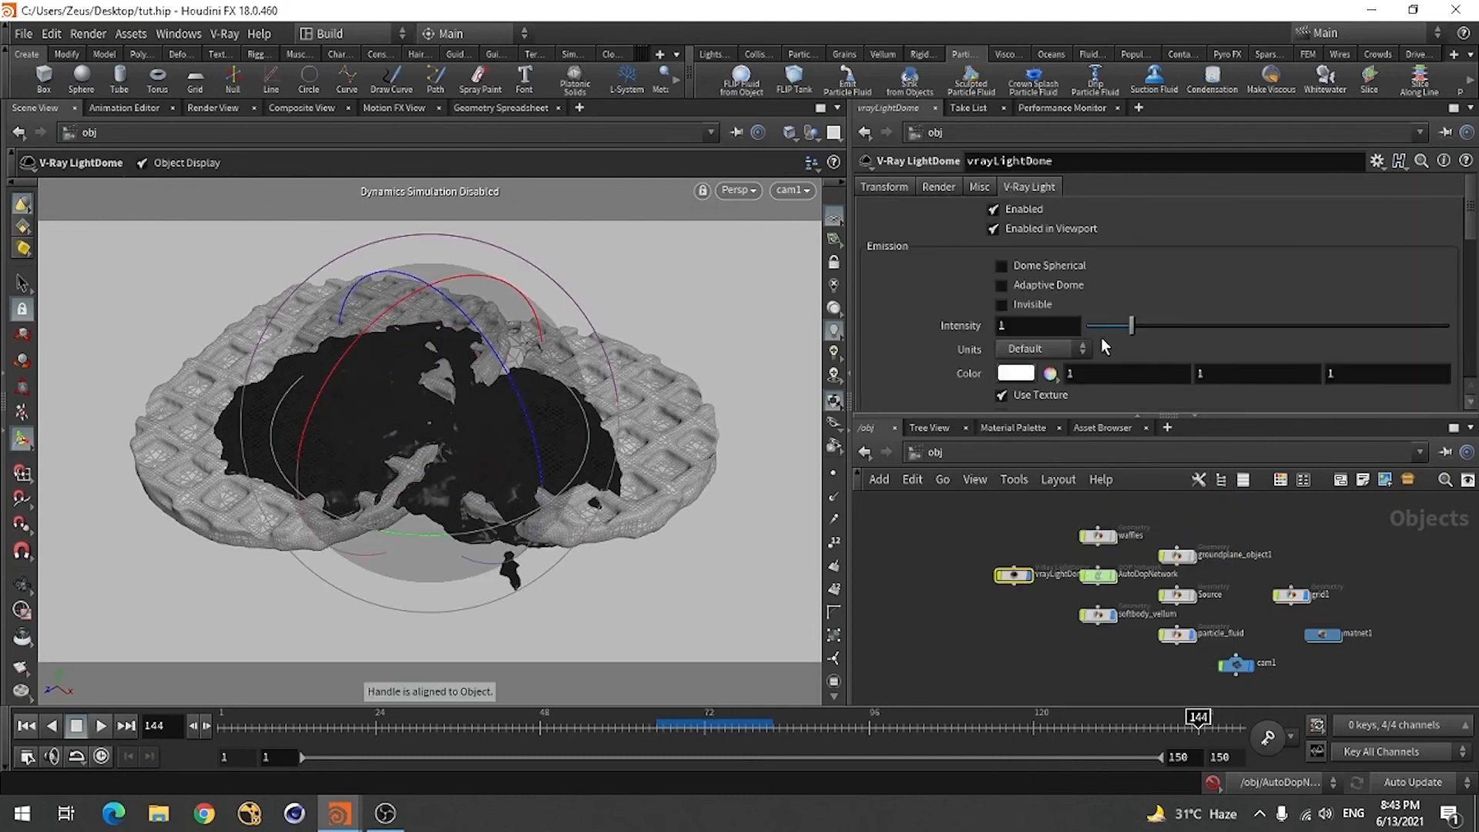
- Load floral_tent_2k.hdr from D:/Waffle/Waffle as the dome light's texture
{"action": "scroll", "coordinate": [1439, 271], "scroll_direction": "down", "scroll_amount": 3}
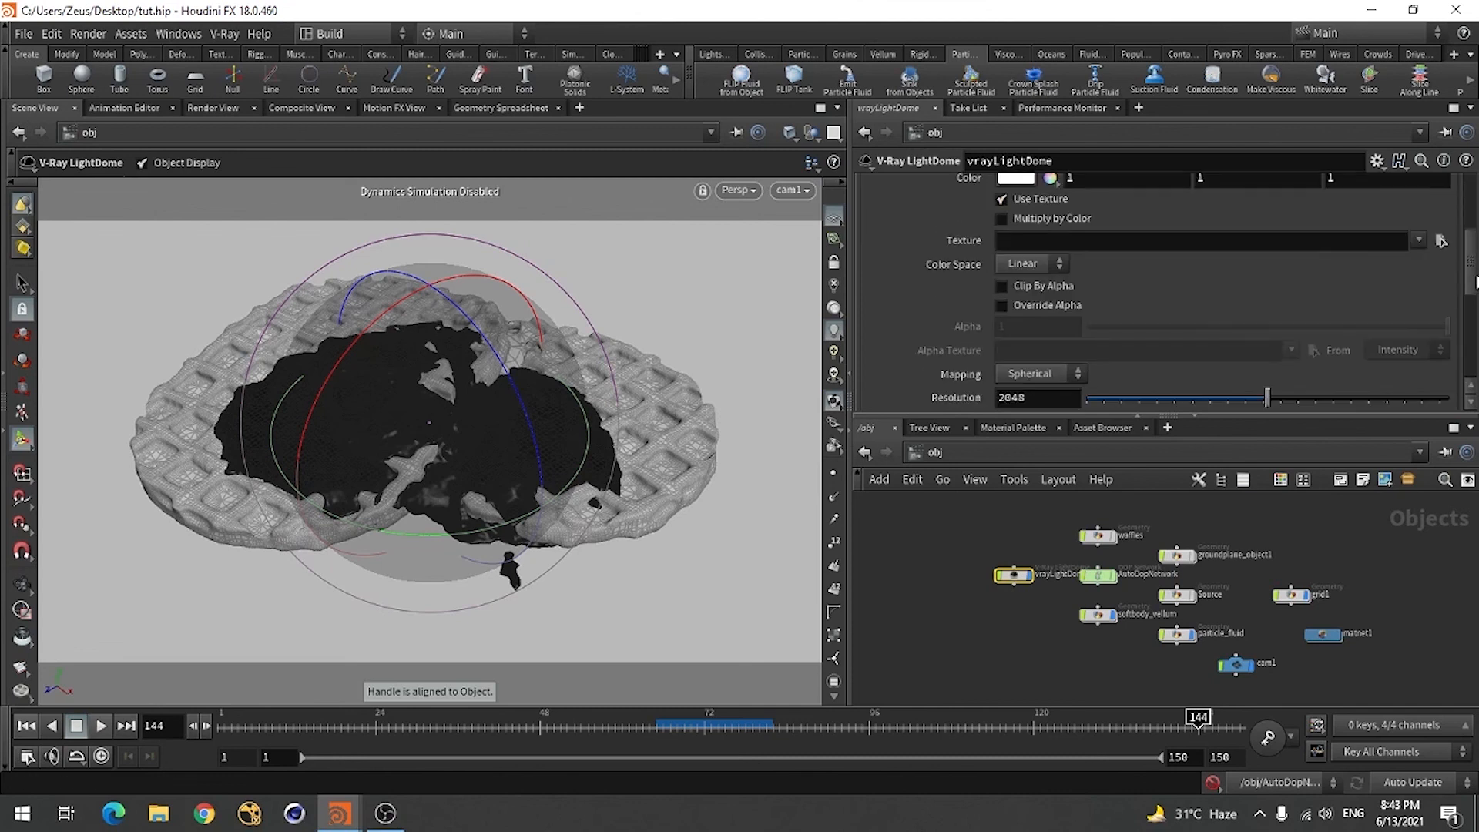
{"action": "left_click", "coordinate": [1440, 240]}
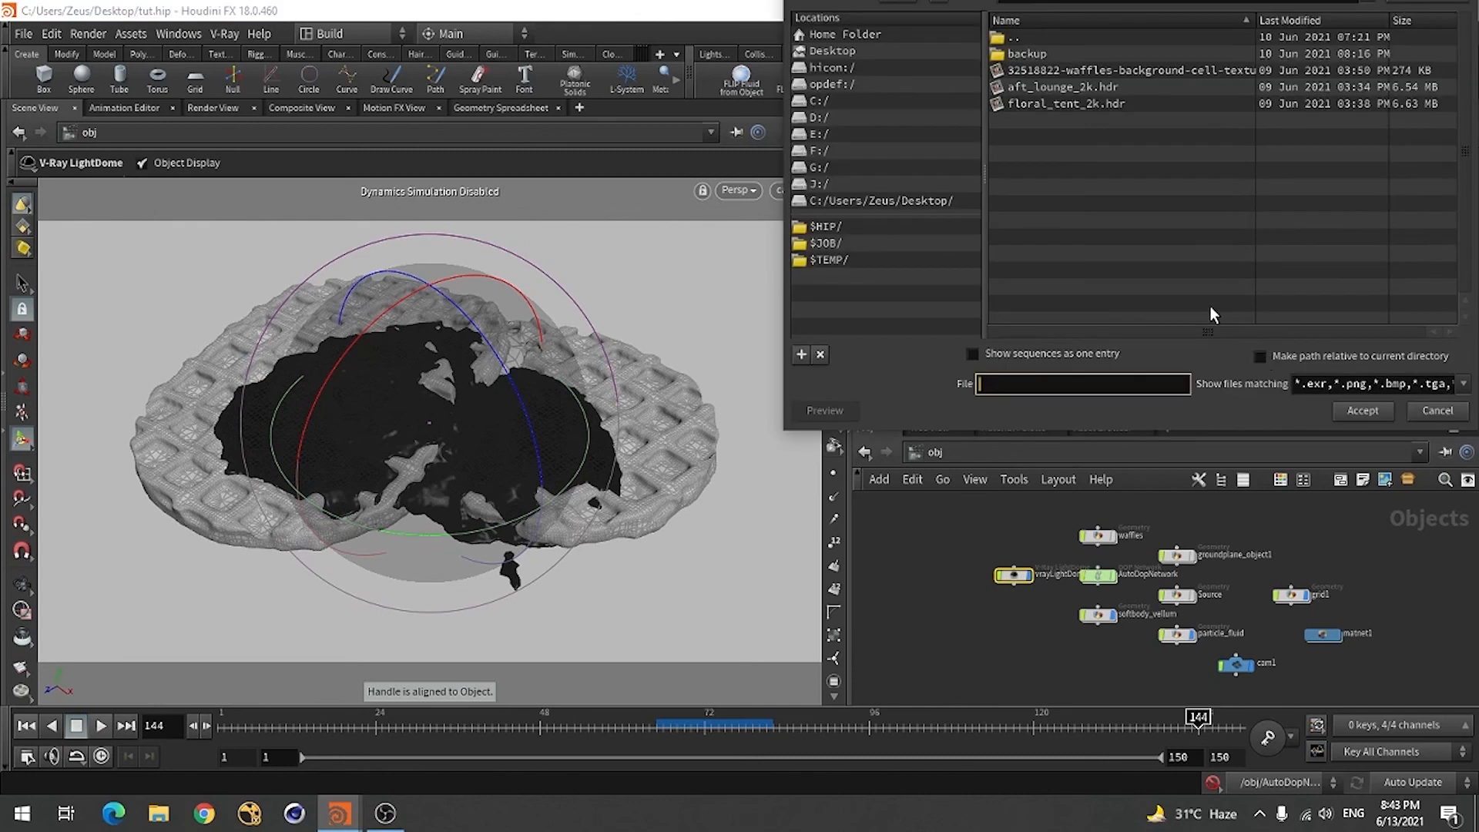
{"action": "left_click", "coordinate": [1071, 105]}
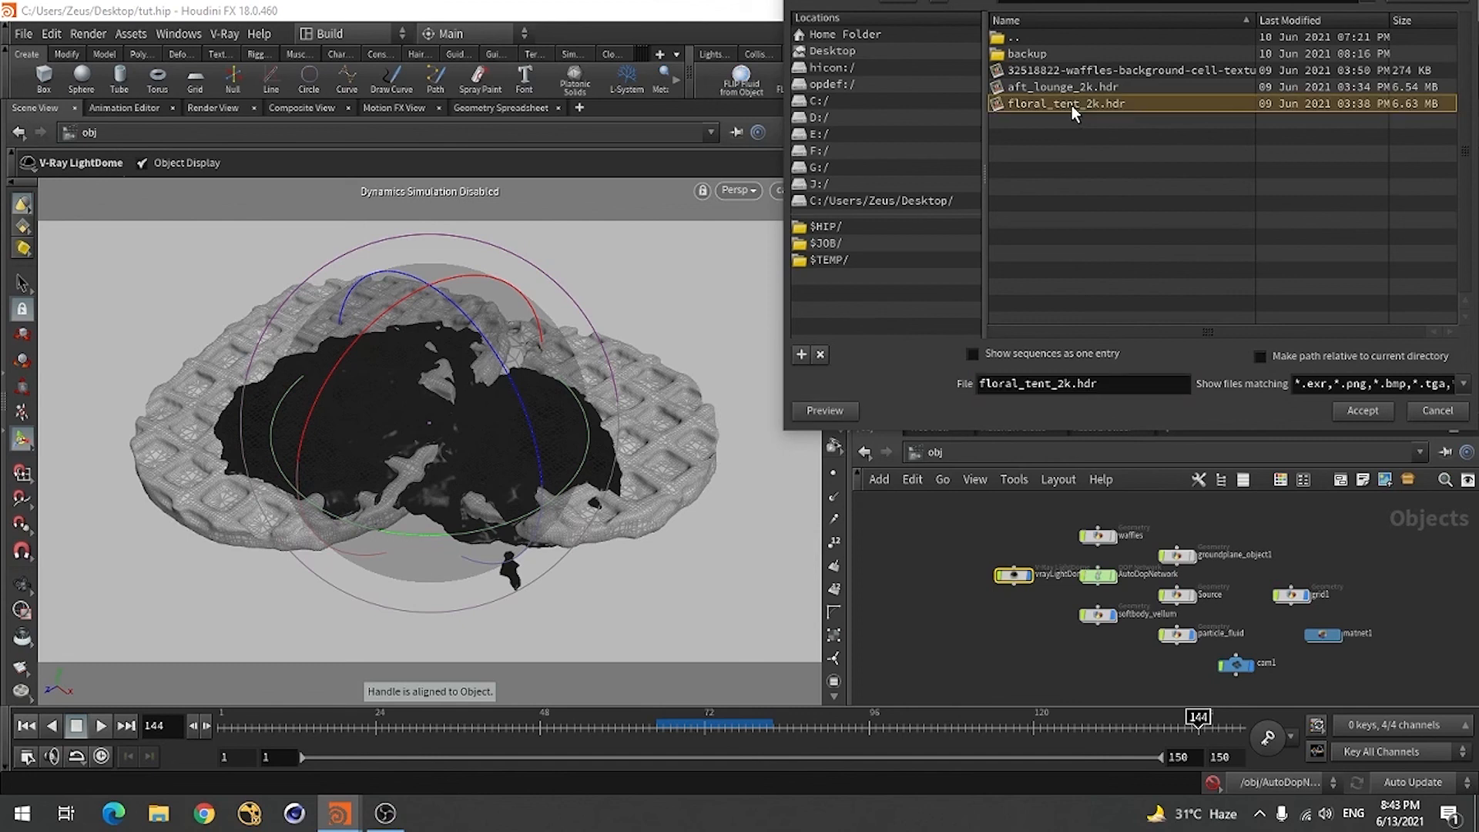
{"action": "left_click", "coordinate": [1358, 410]}
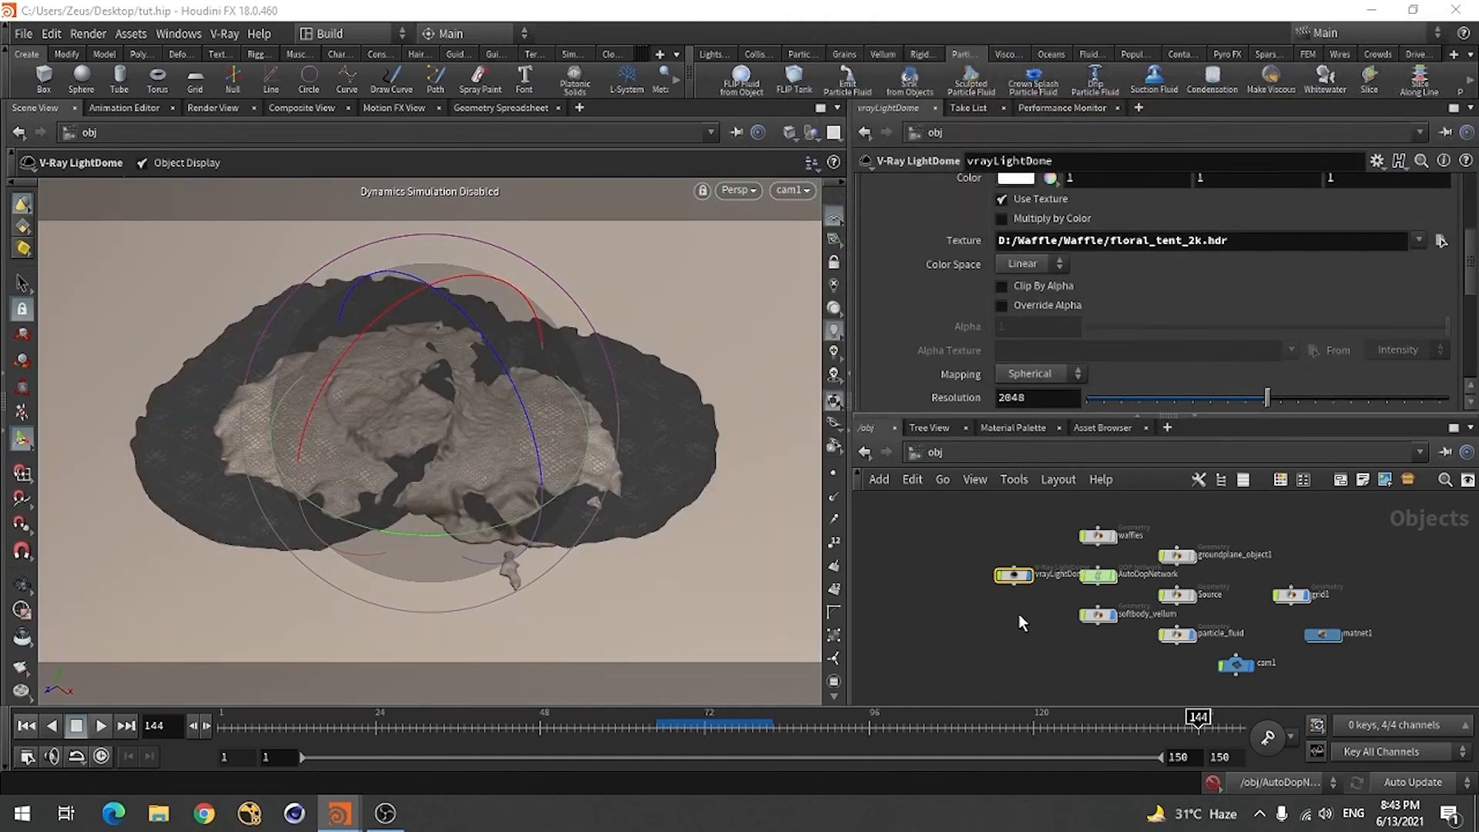
- Turn off Save Image in the V-Ray render settings and close the settings window
{"action": "left_click", "coordinate": [225, 33]}
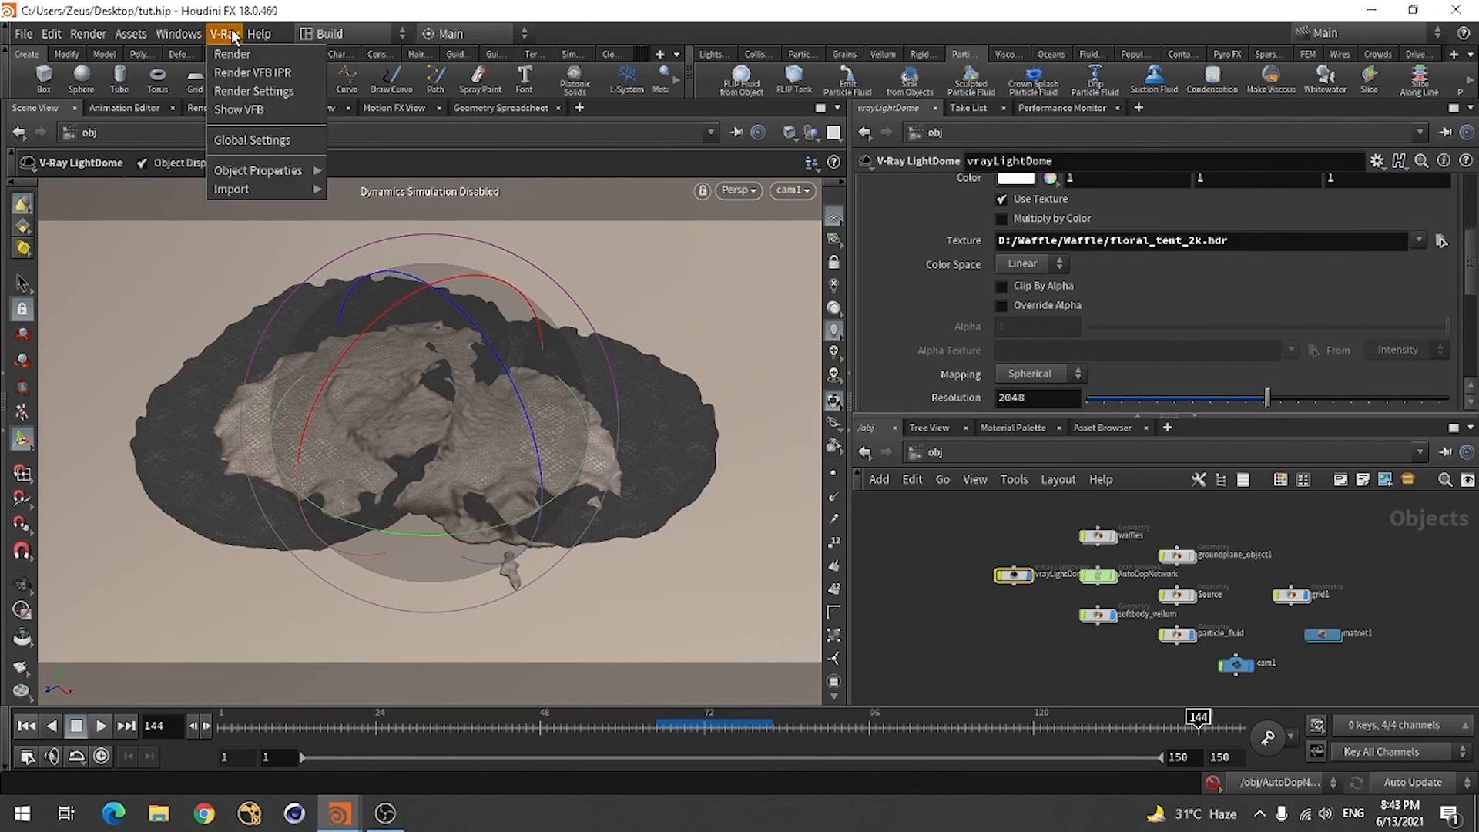
{"action": "left_click", "coordinate": [245, 91]}
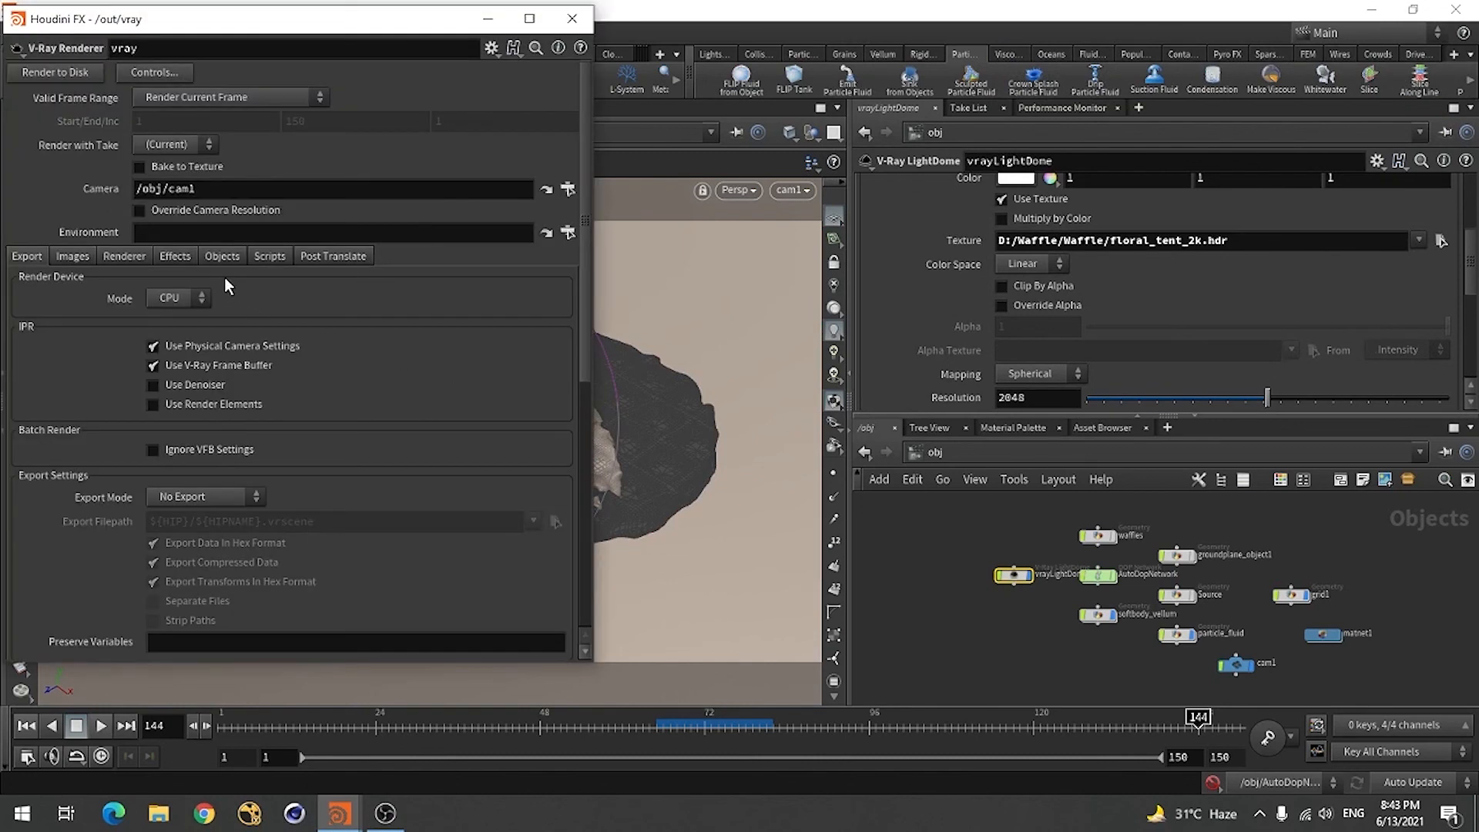
{"action": "left_click", "coordinate": [74, 255]}
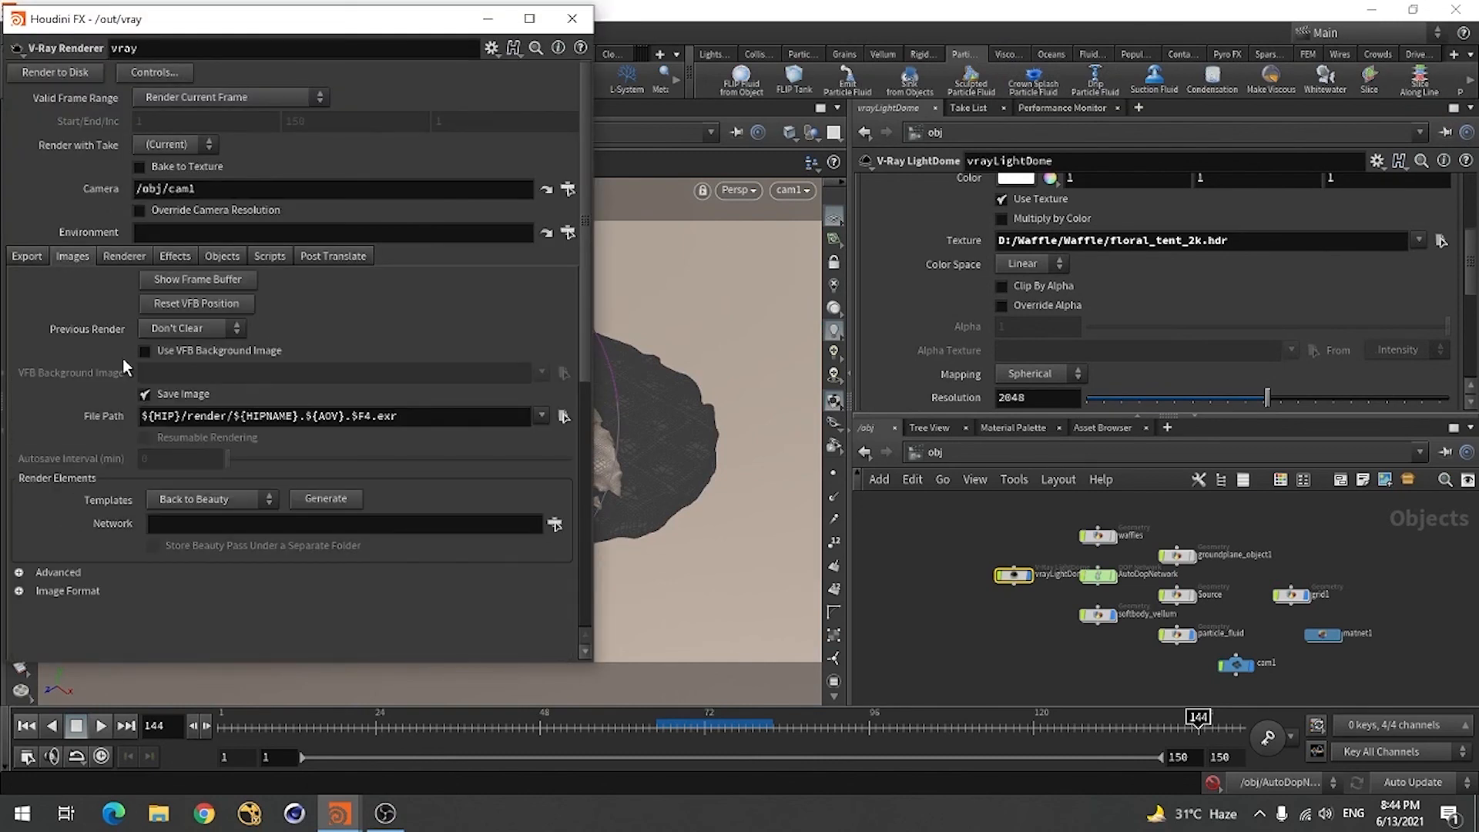
{"action": "left_click", "coordinate": [183, 392]}
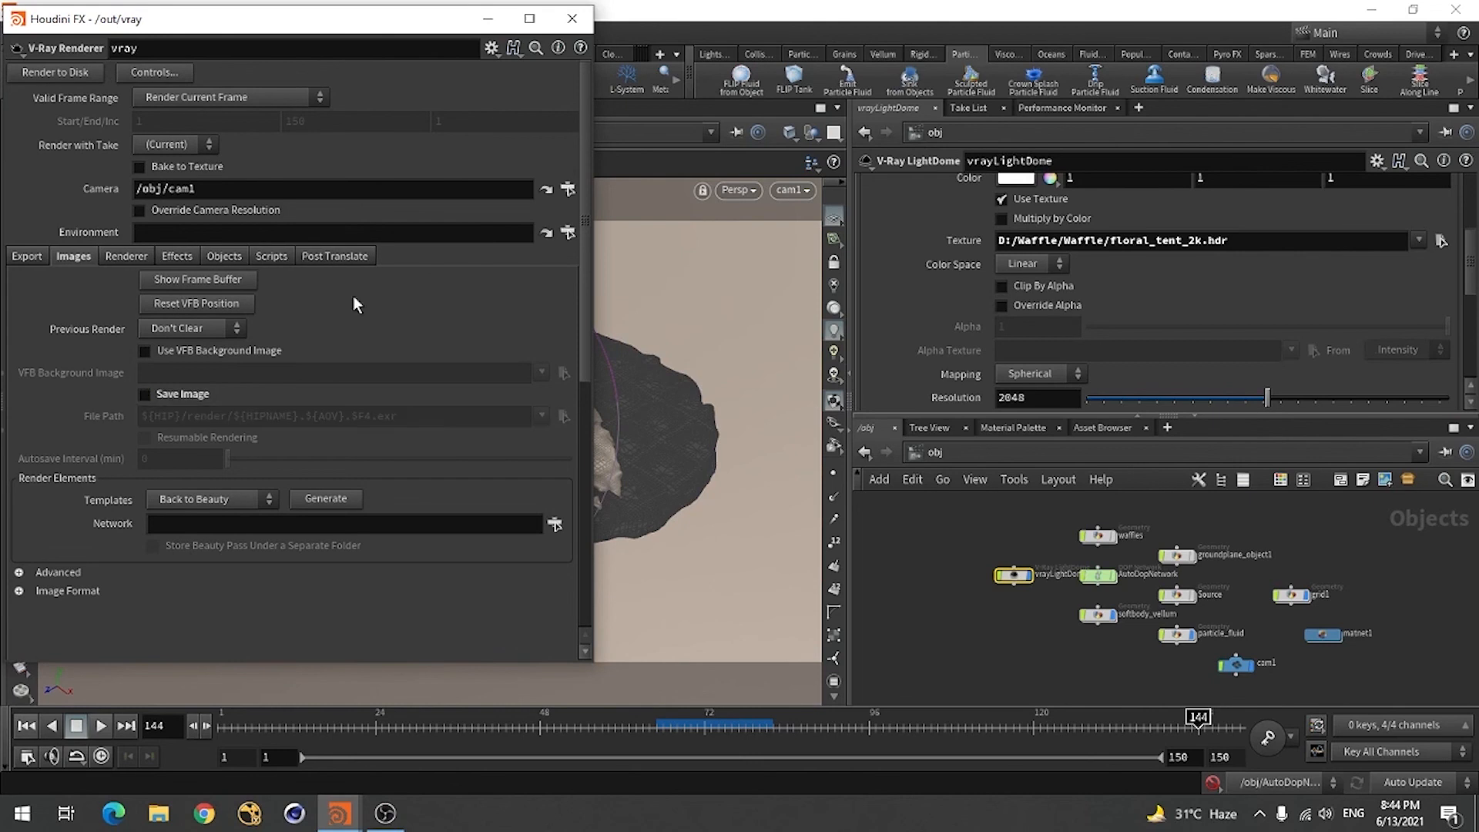
{"action": "left_click", "coordinate": [572, 19]}
- Run a V-Ray test render of the current frame in an enlarged frame buffer, restore the window size and stop the render
{"action": "left_click", "coordinate": [225, 34]}
{"action": "left_click", "coordinate": [278, 166]}
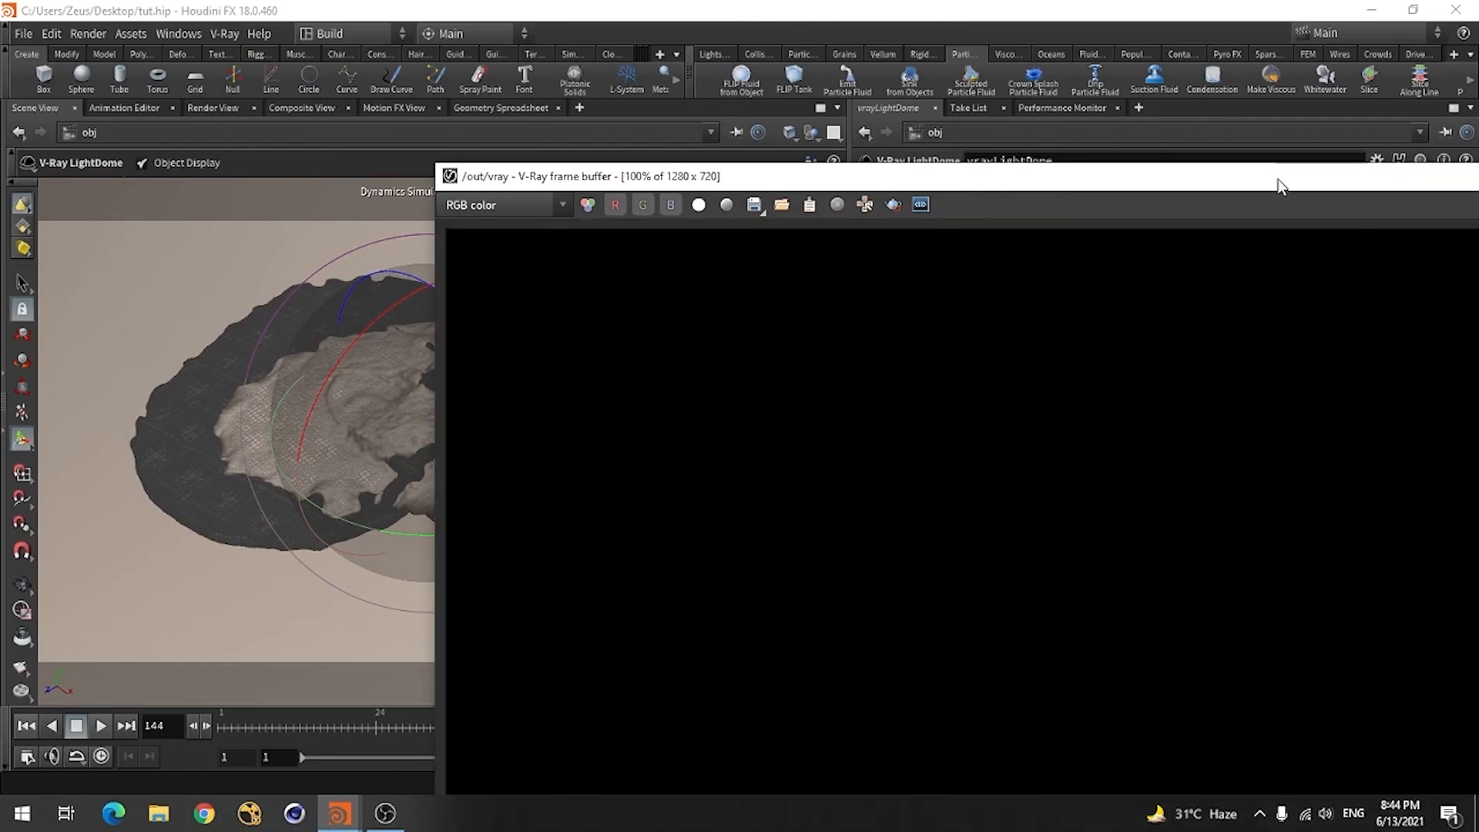
{"action": "left_click_drag", "start_coordinate": [1281, 185], "coordinate": [855, 2]}
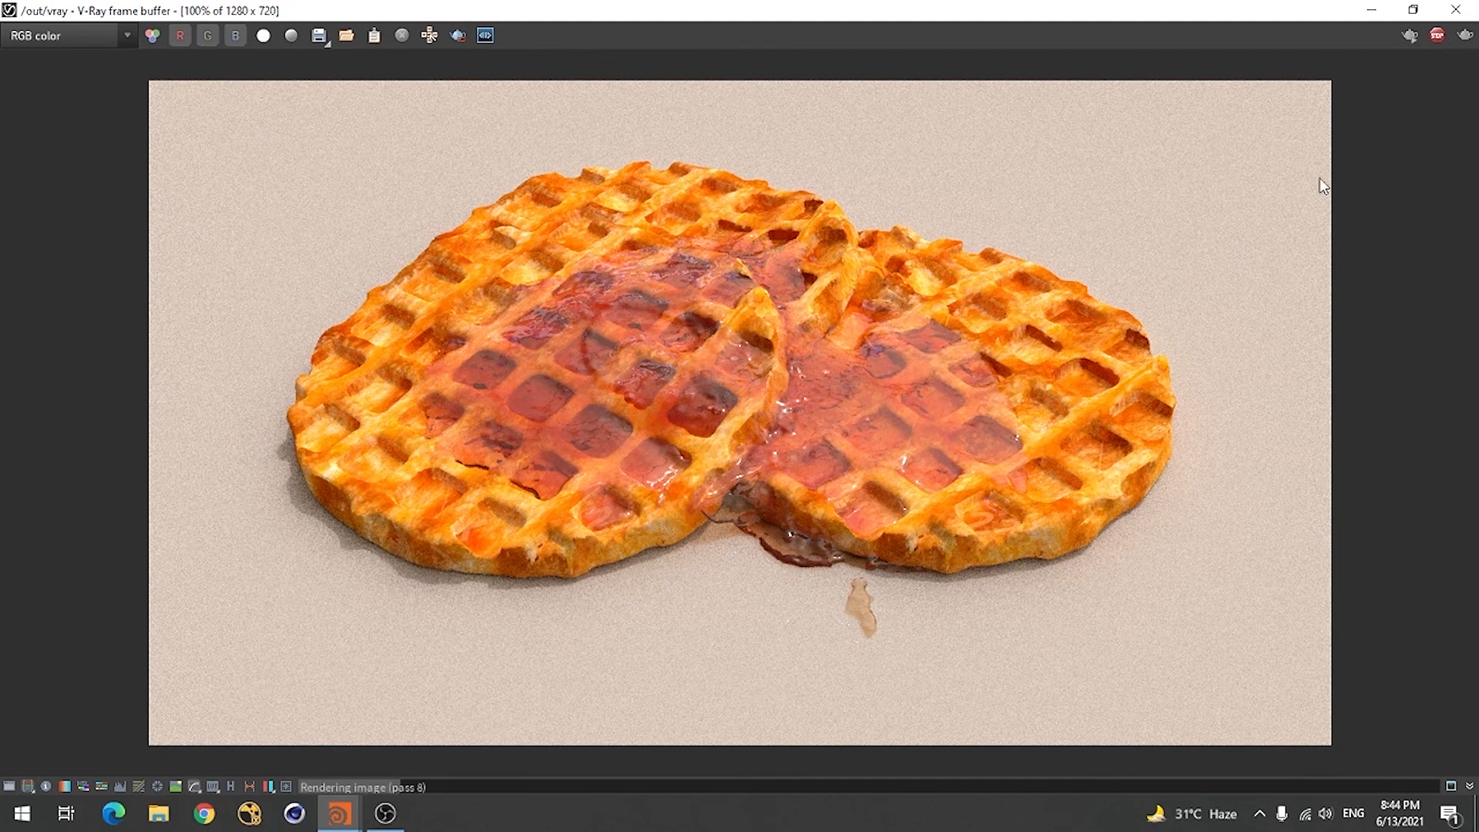
{"action": "left_click", "coordinate": [1413, 9]}
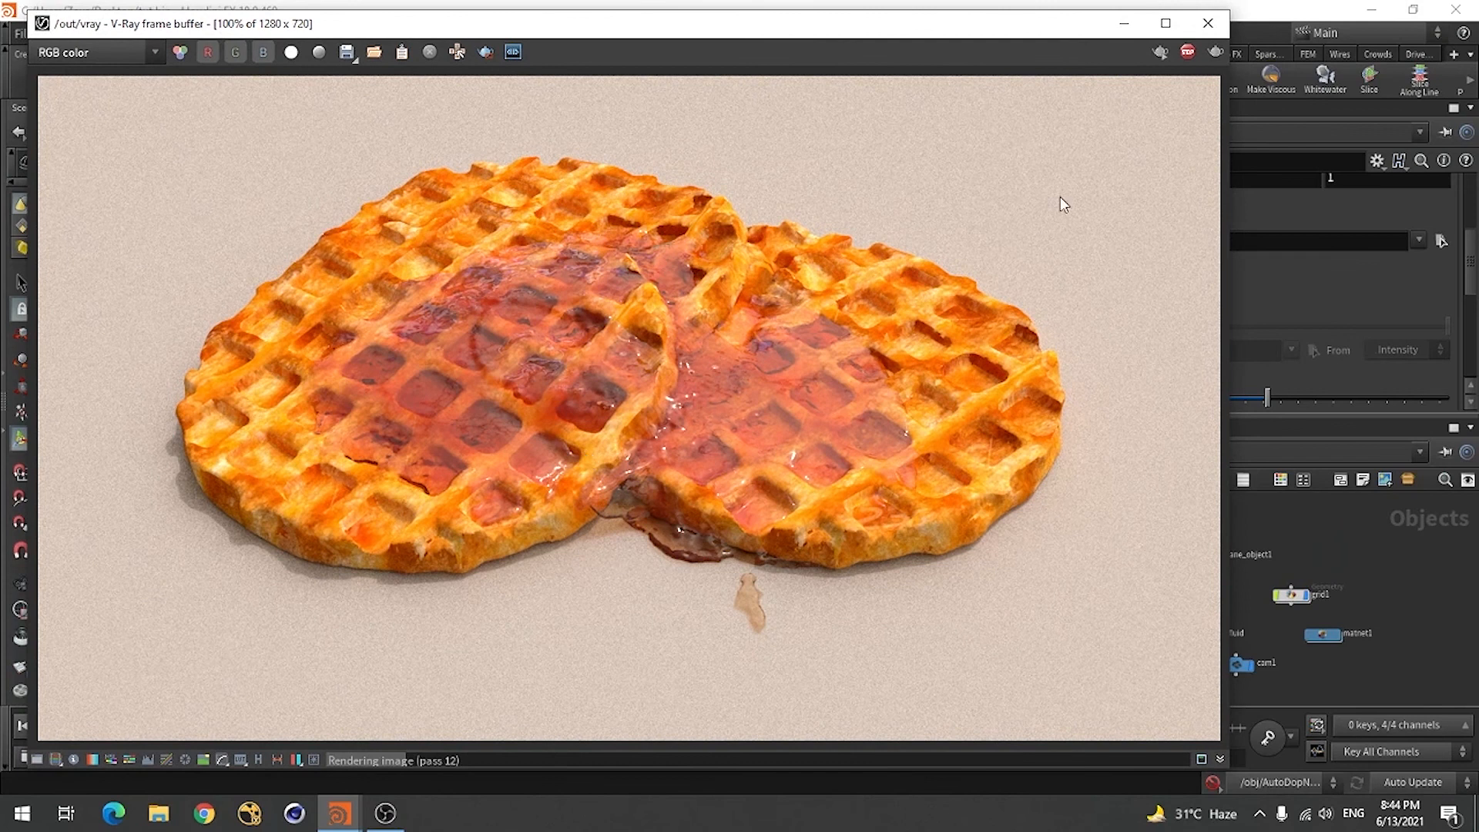
{"action": "left_click", "coordinate": [1187, 51]}
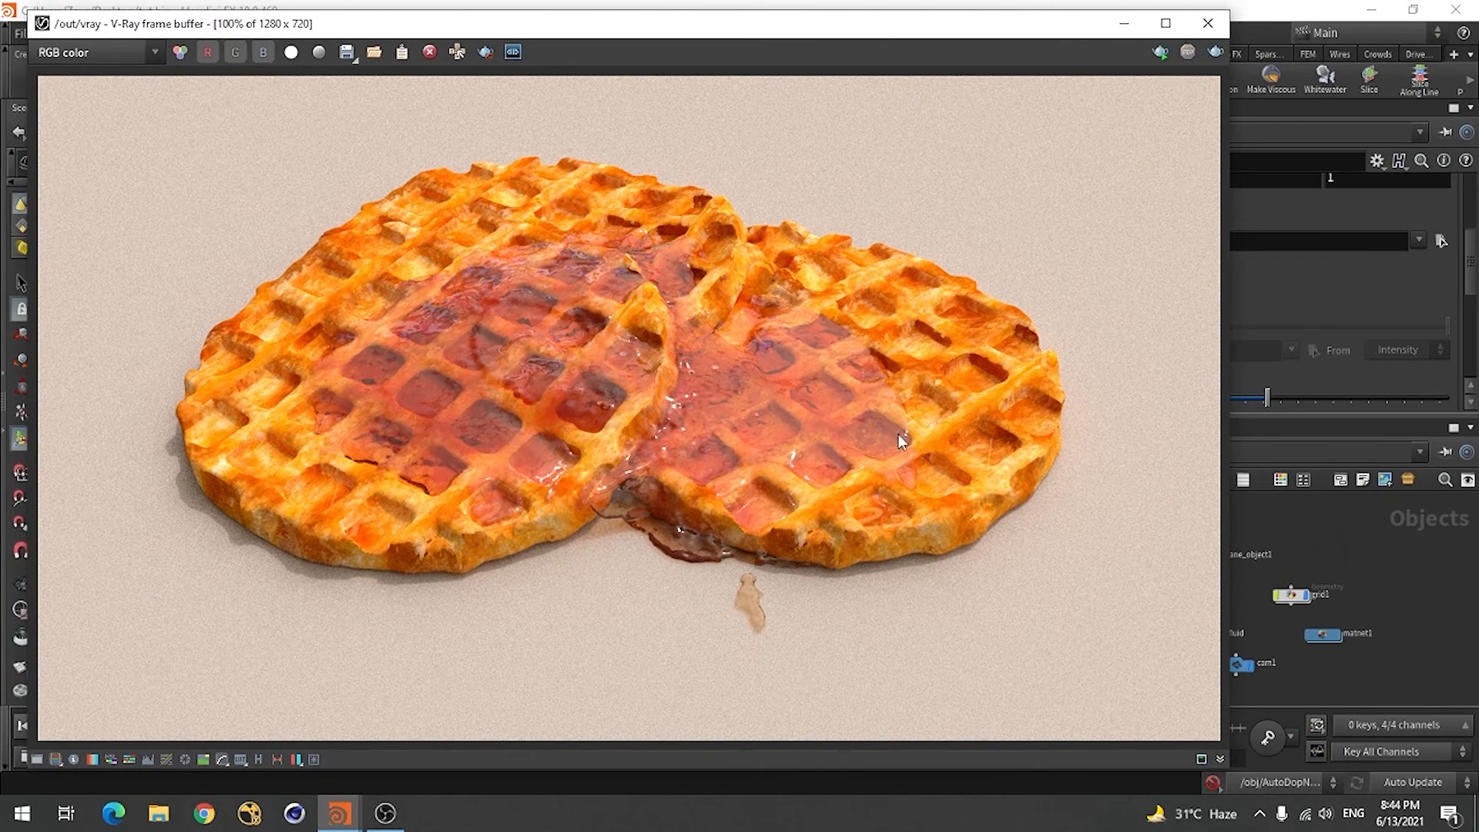